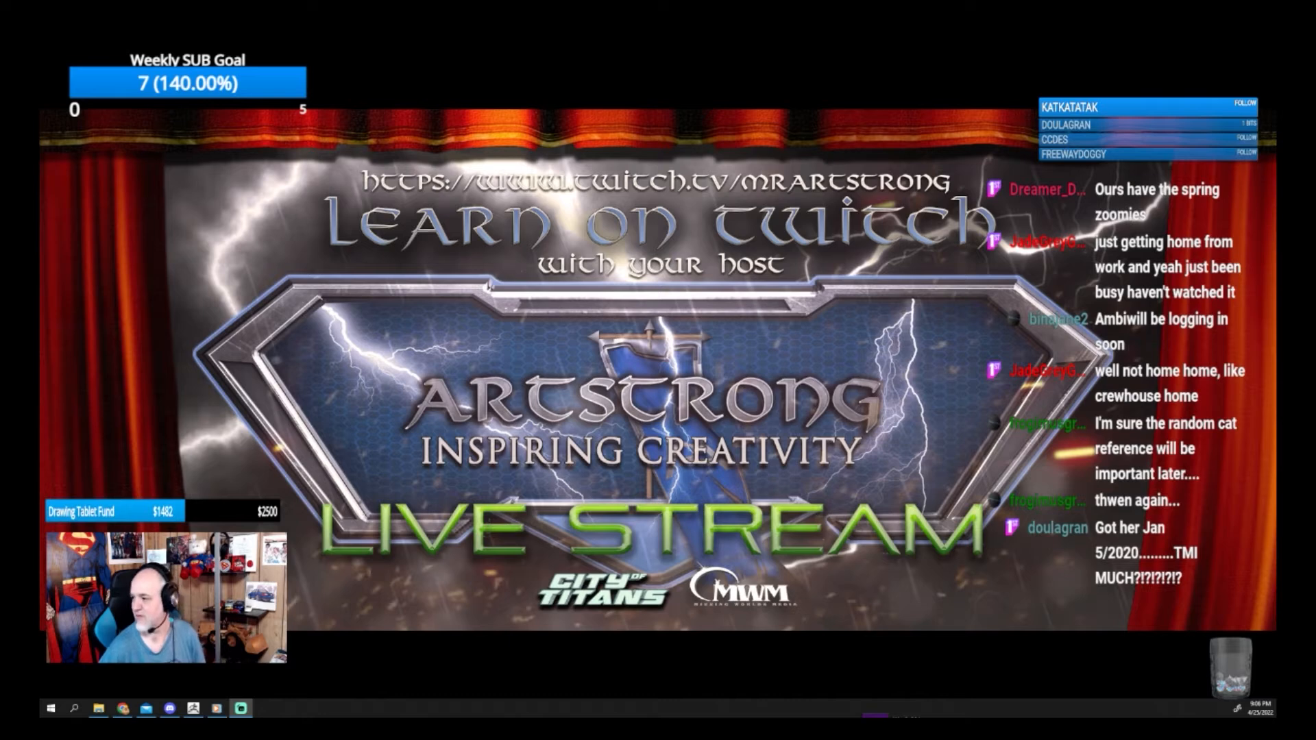
Switch to Chrome with the City of Titans forums and open the site's online merchandise store
{"action": "key", "text": "alt+Tab"}
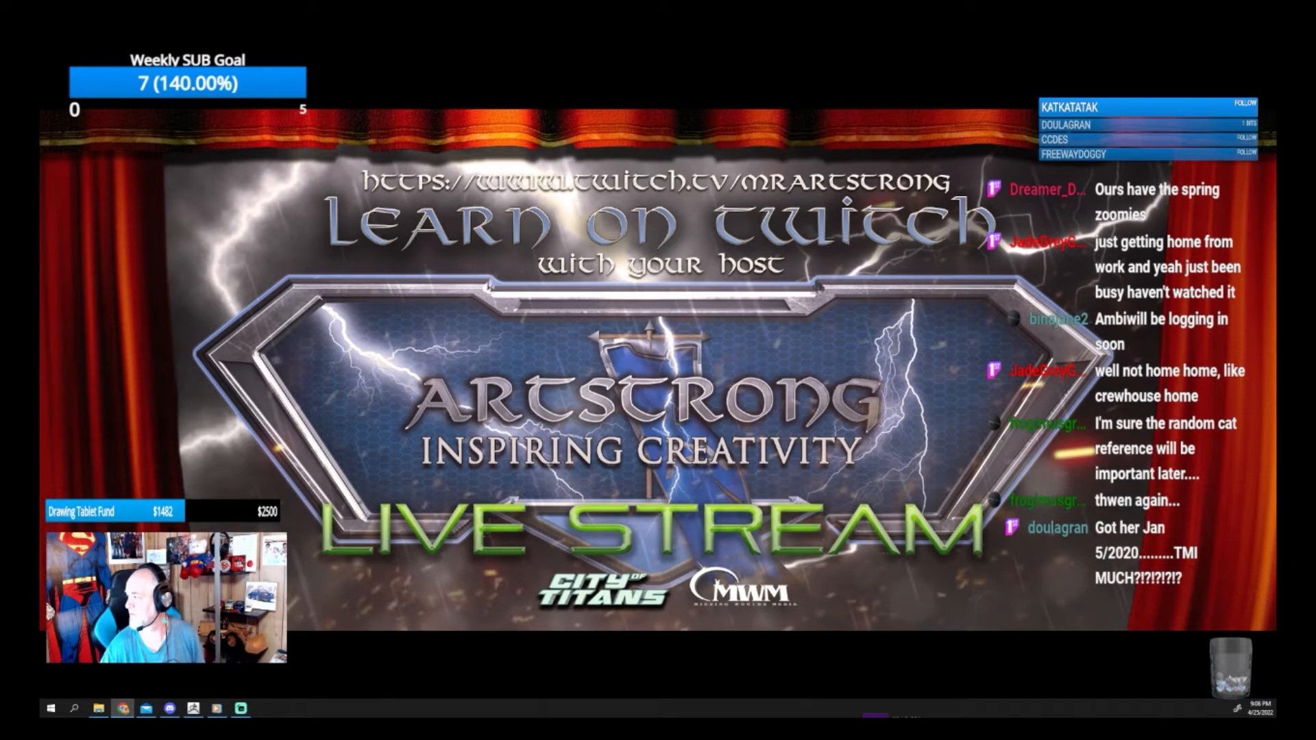
{"action": "left_click_drag", "start_coordinate": [1273, 275], "coordinate": [434, 140]}
{"action": "double_click", "coordinate": [434, 140]}
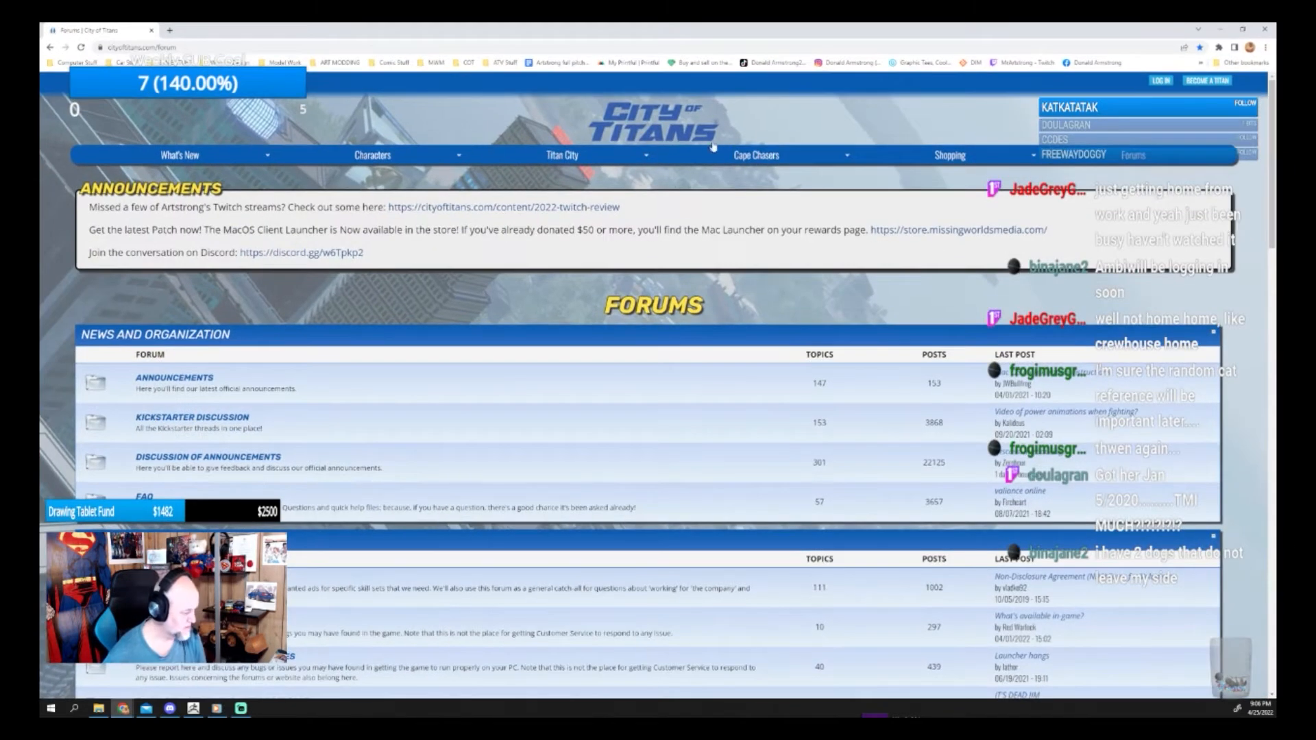
{"action": "mouse_move", "coordinate": [994, 160]}
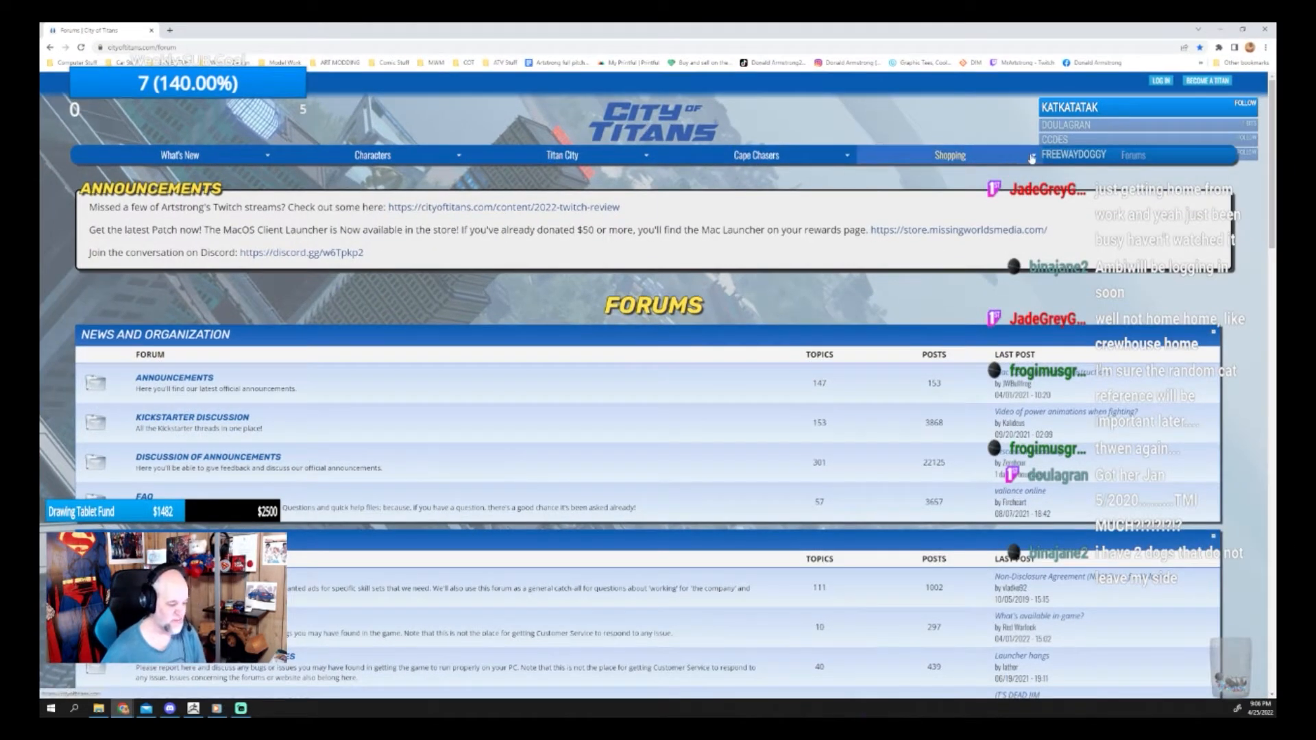
{"action": "left_click", "coordinate": [925, 198]}
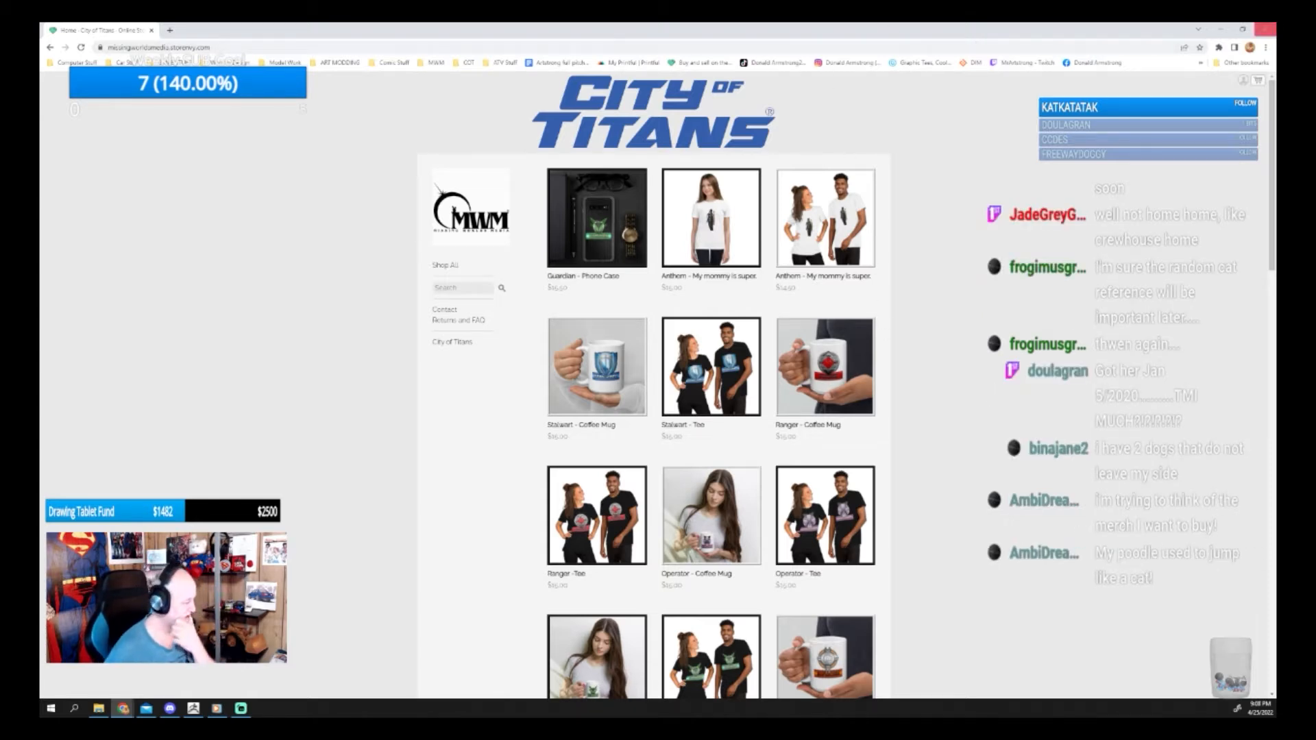
Look through the mugs, tees and phone cases in the City of Titans store and close the browser
{"action": "scroll", "coordinate": [715, 275], "scroll_direction": "down", "scroll_amount": 1}
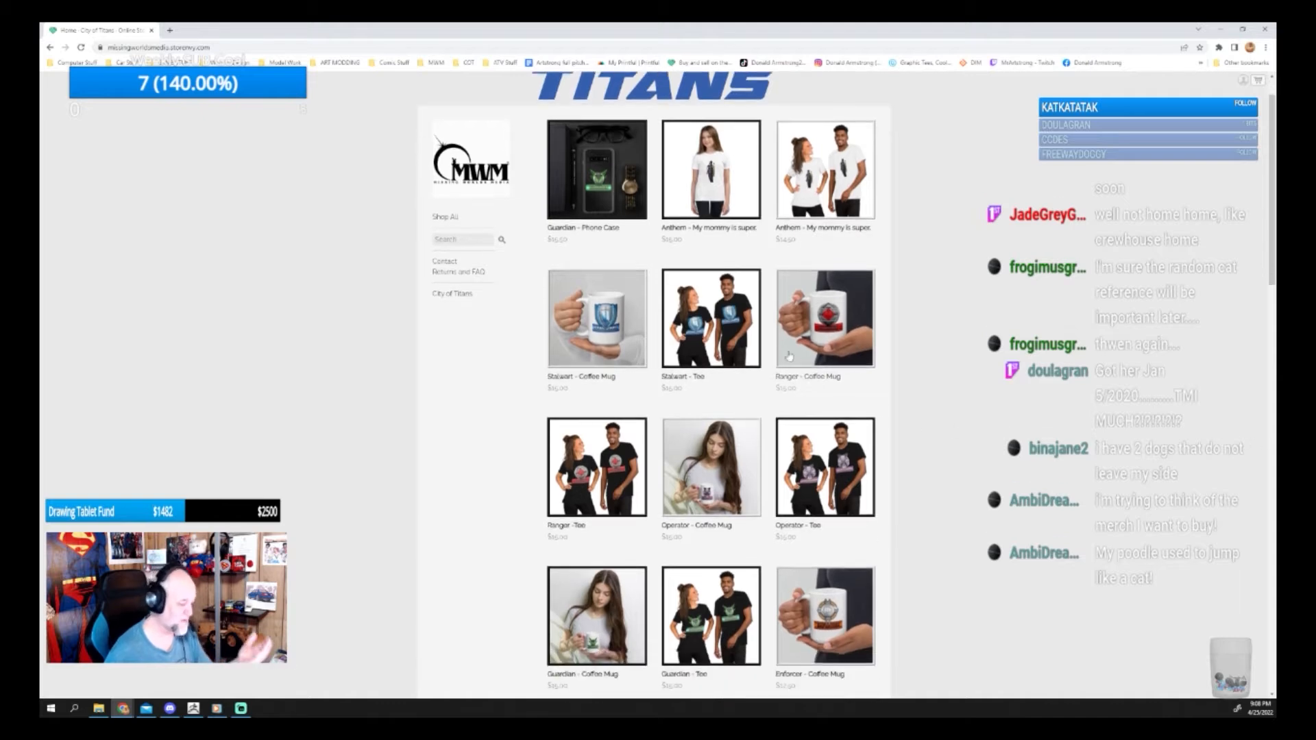
{"action": "scroll", "coordinate": [715, 275], "scroll_direction": "down", "scroll_amount": 4}
{"action": "scroll", "coordinate": [713, 261], "scroll_direction": "down", "scroll_amount": 4}
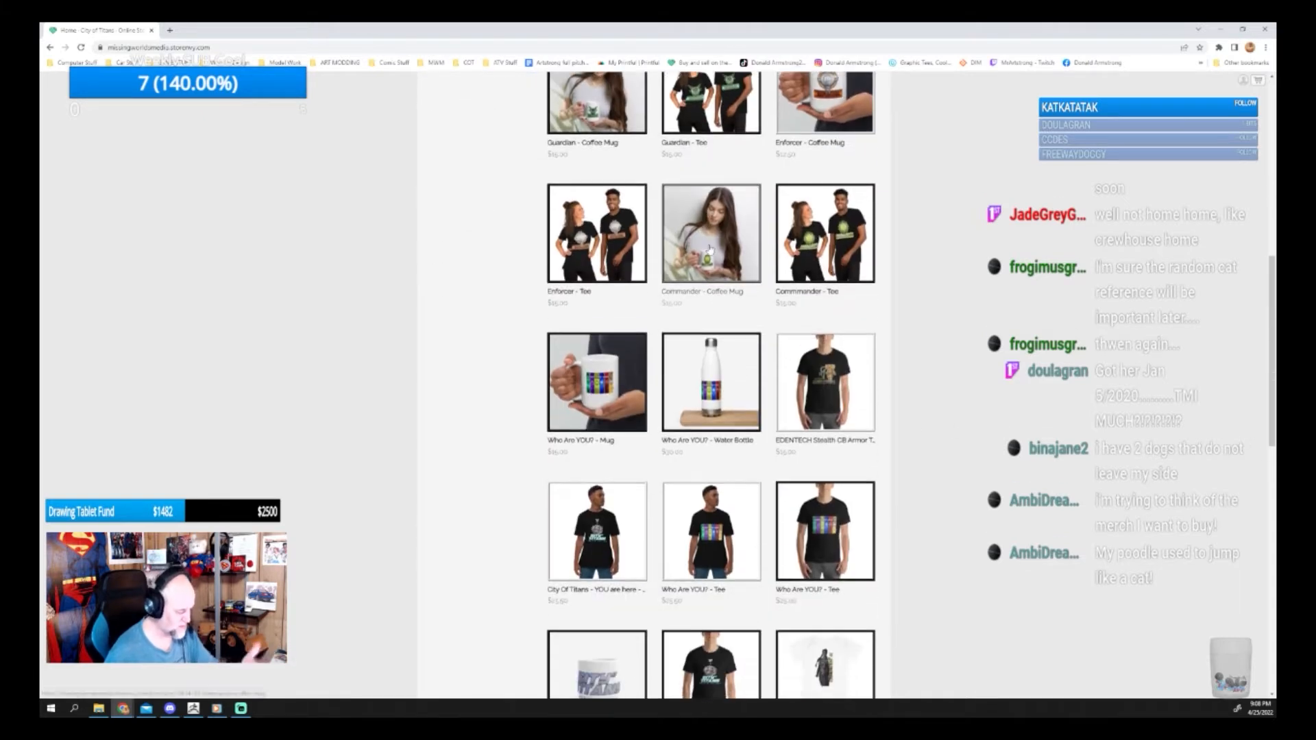
{"action": "scroll", "coordinate": [711, 245], "scroll_direction": "up", "scroll_amount": 4}
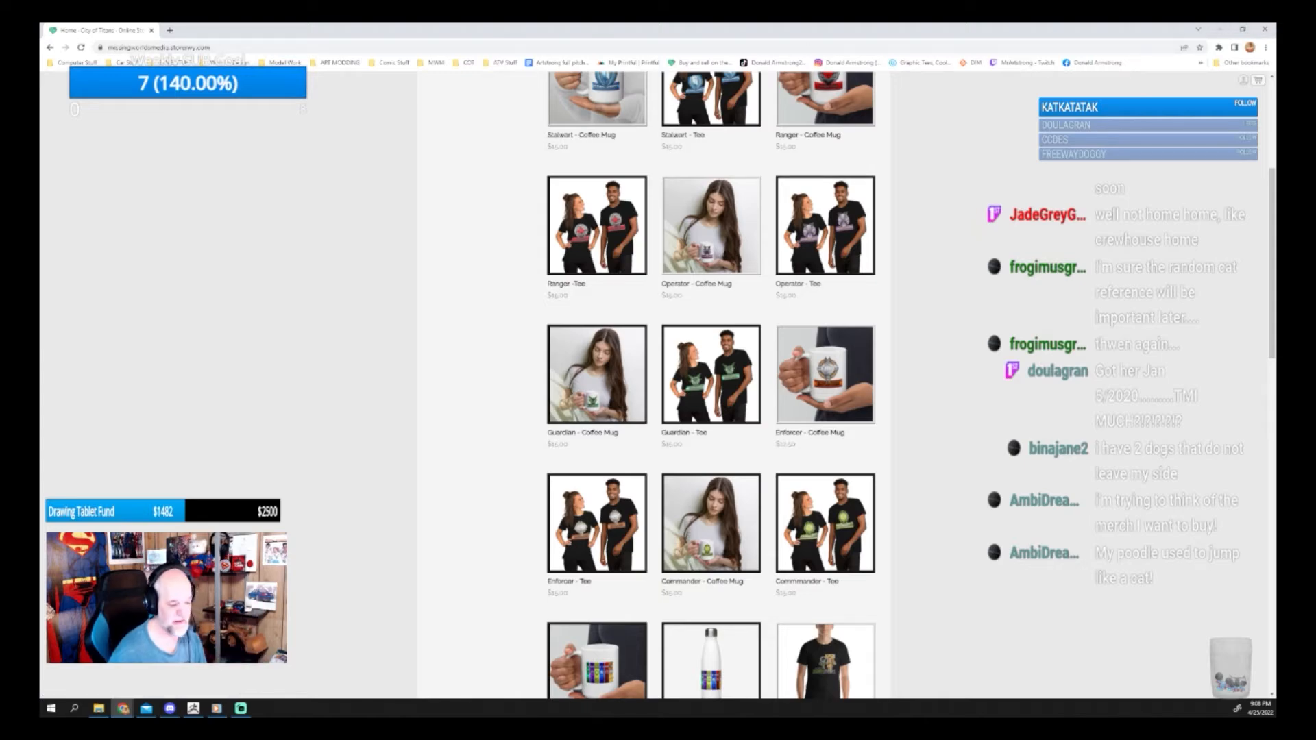
{"action": "left_click", "coordinate": [1265, 28]}
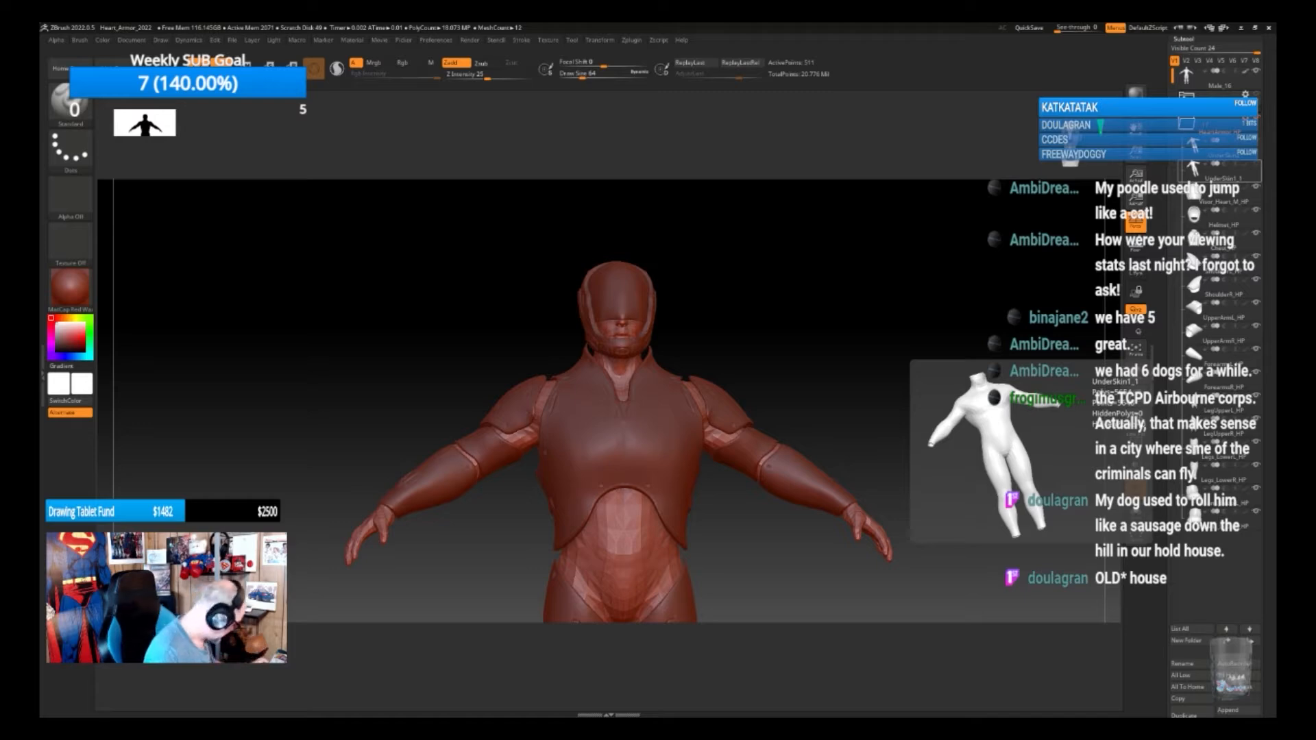
Make the Chest_HP armour piece the active subtool and examine its collar and shoulder area
{"action": "left_click_drag", "start_coordinate": [787, 553], "coordinate": [762, 534]}
{"action": "left_click_drag", "start_coordinate": [763, 487], "coordinate": [765, 539]}
{"action": "left_click_drag", "start_coordinate": [805, 388], "coordinate": [844, 401], "text": "alt"}
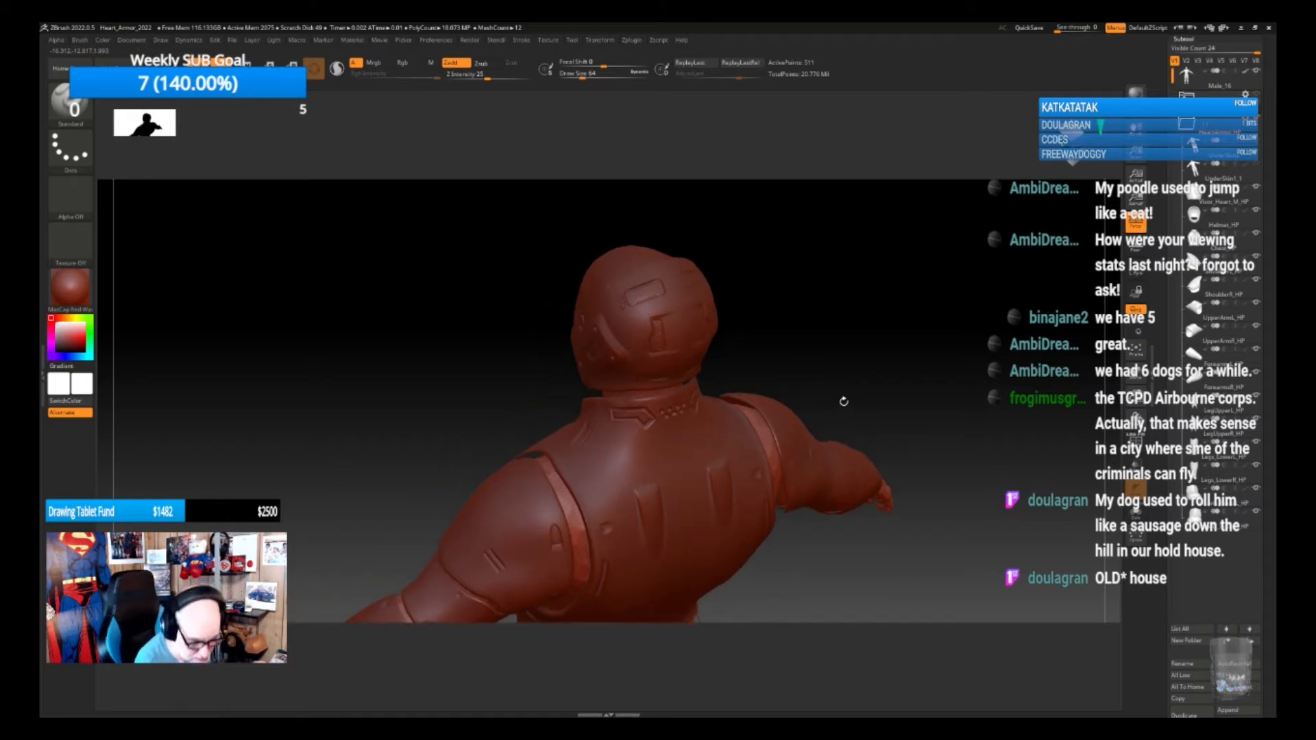
{"action": "left_click", "coordinate": [1237, 243]}
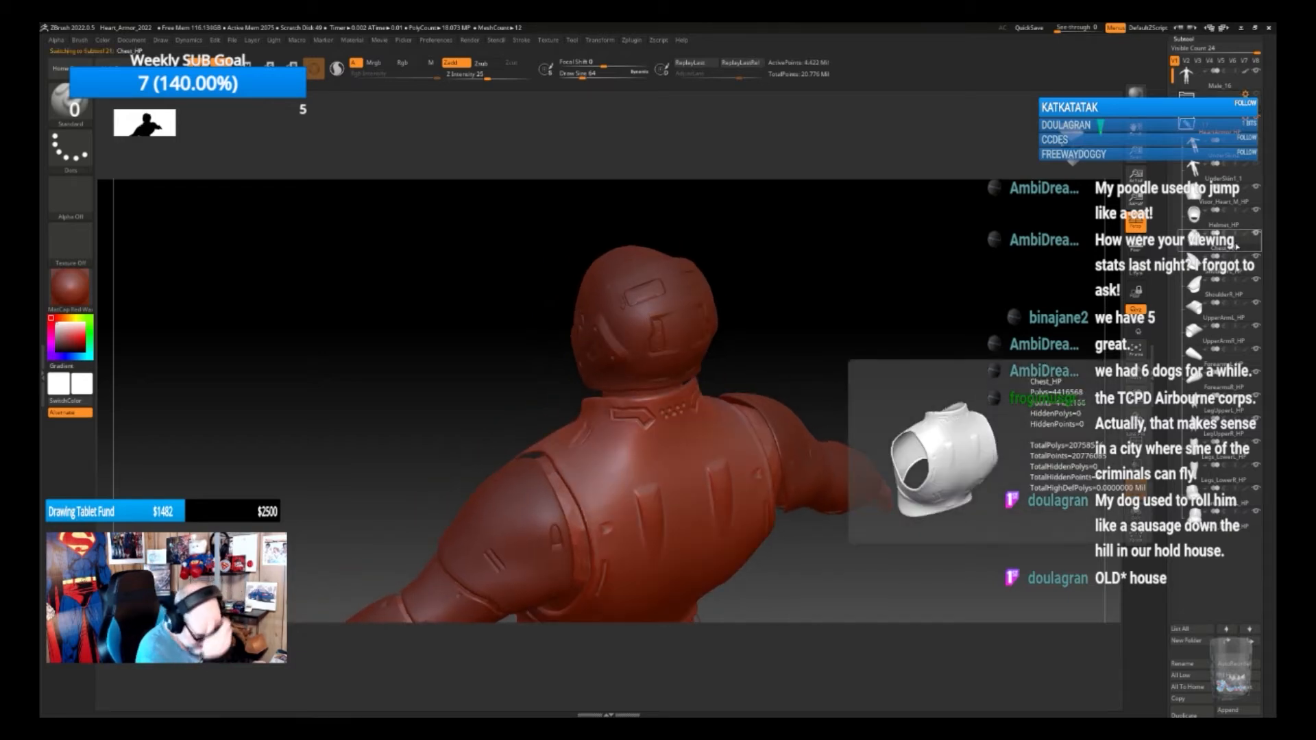
{"action": "left_click_drag", "start_coordinate": [858, 546], "coordinate": [812, 637]}
{"action": "left_click_drag", "start_coordinate": [878, 367], "coordinate": [867, 460], "text": "alt"}
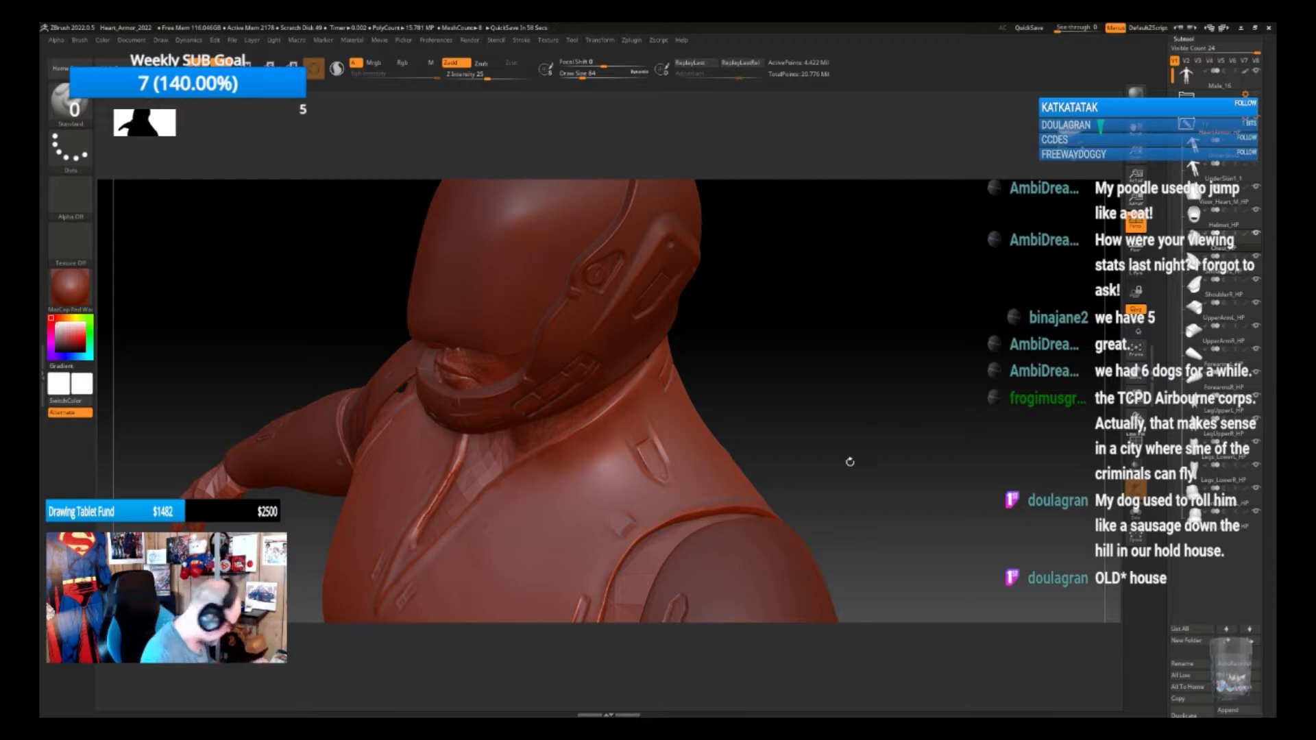
{"action": "left_click_drag", "start_coordinate": [858, 457], "coordinate": [741, 479]}
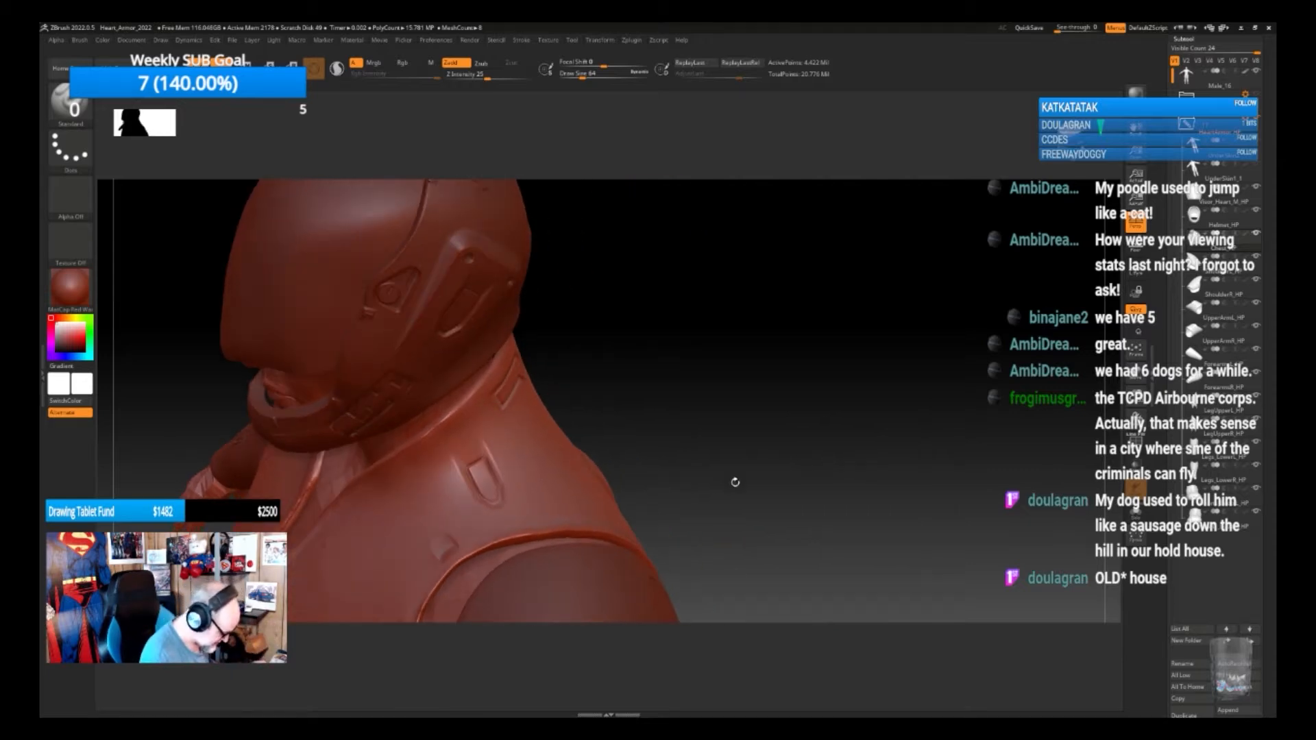
{"action": "mouse_move", "coordinate": [703, 481]}
{"action": "left_mouse_down"}
{"action": "mouse_move", "coordinate": [869, 438]}
{"action": "mouse_move", "coordinate": [924, 442]}
{"action": "mouse_move", "coordinate": [882, 458]}
{"action": "left_mouse_up"}
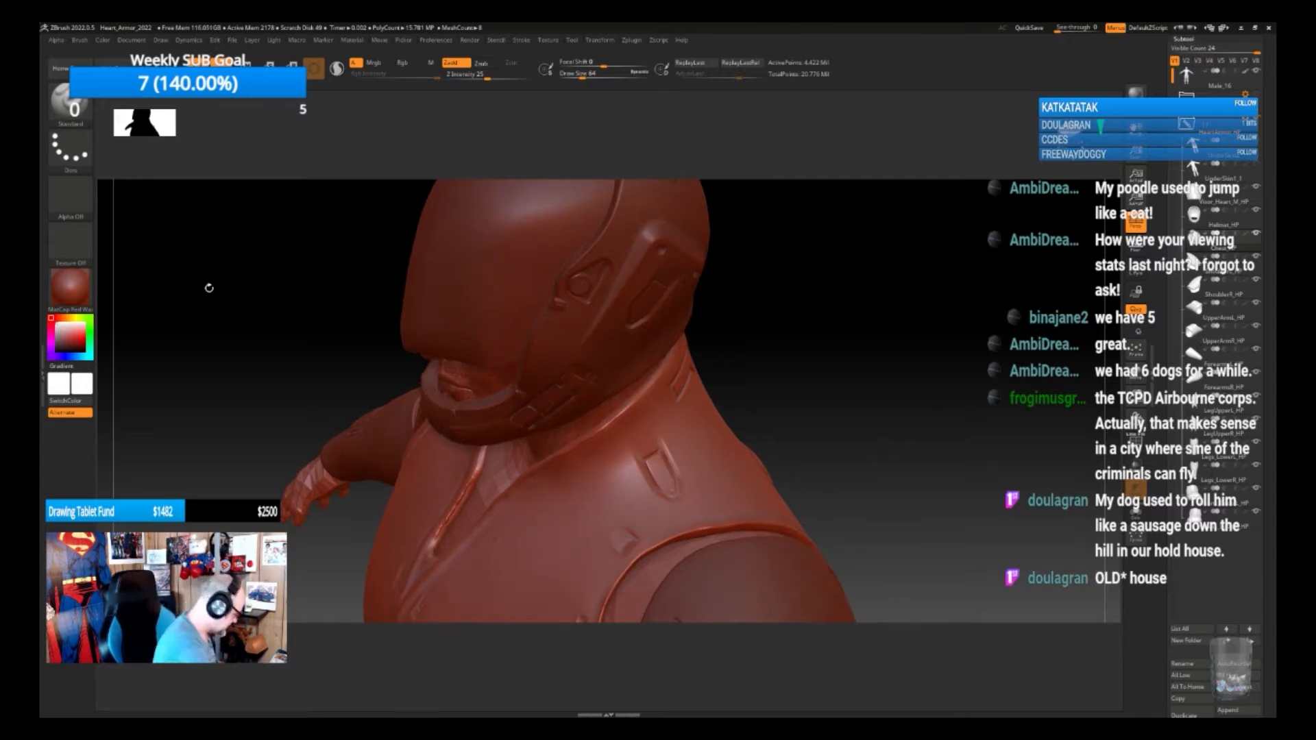
Choose the DamStandard brush and set its stroke type to DragRect
{"action": "key", "text": "b"}
{"action": "key", "text": "d"}
{"action": "key", "text": "s"}
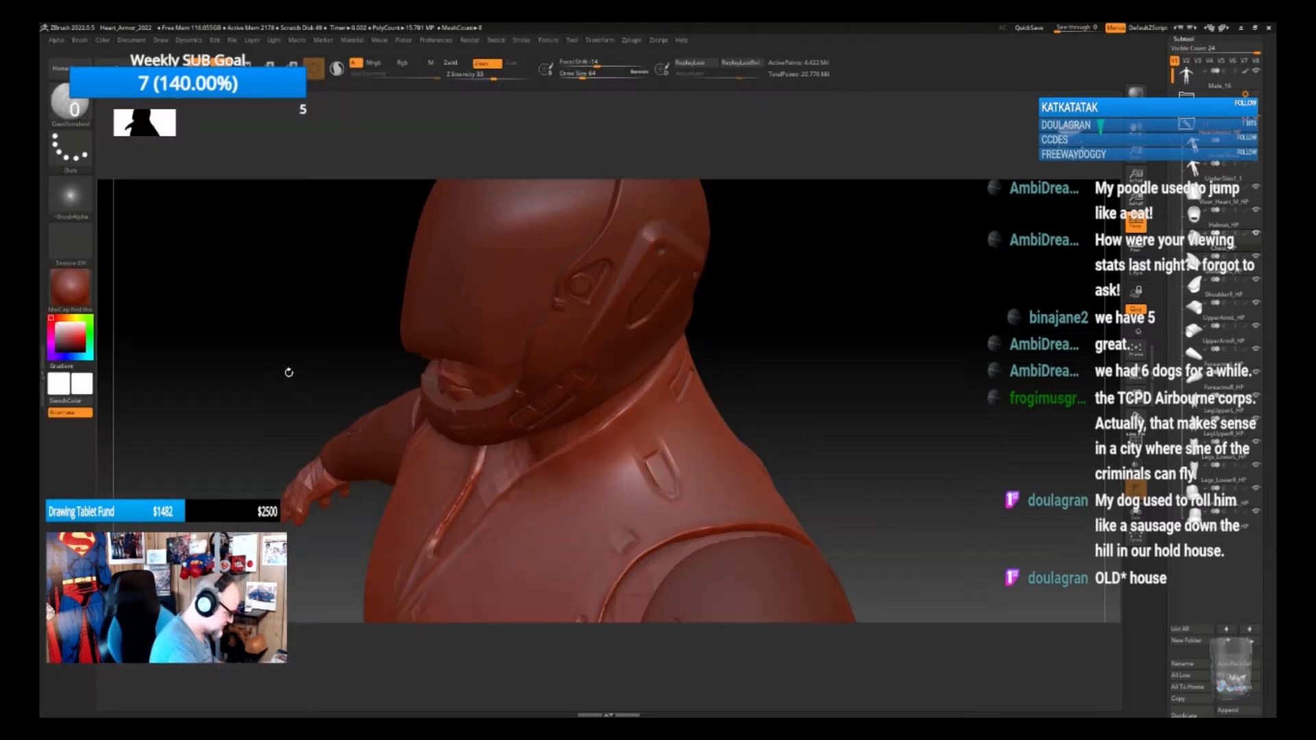
{"action": "left_click", "coordinate": [77, 151]}
{"action": "left_click", "coordinate": [154, 153]}
Start an alpha import and browse from Art Work through Tools and Stuff, Brushes, and Alphas and ZBrushes to the Mecha Alphas folder
{"action": "left_click", "coordinate": [70, 197]}
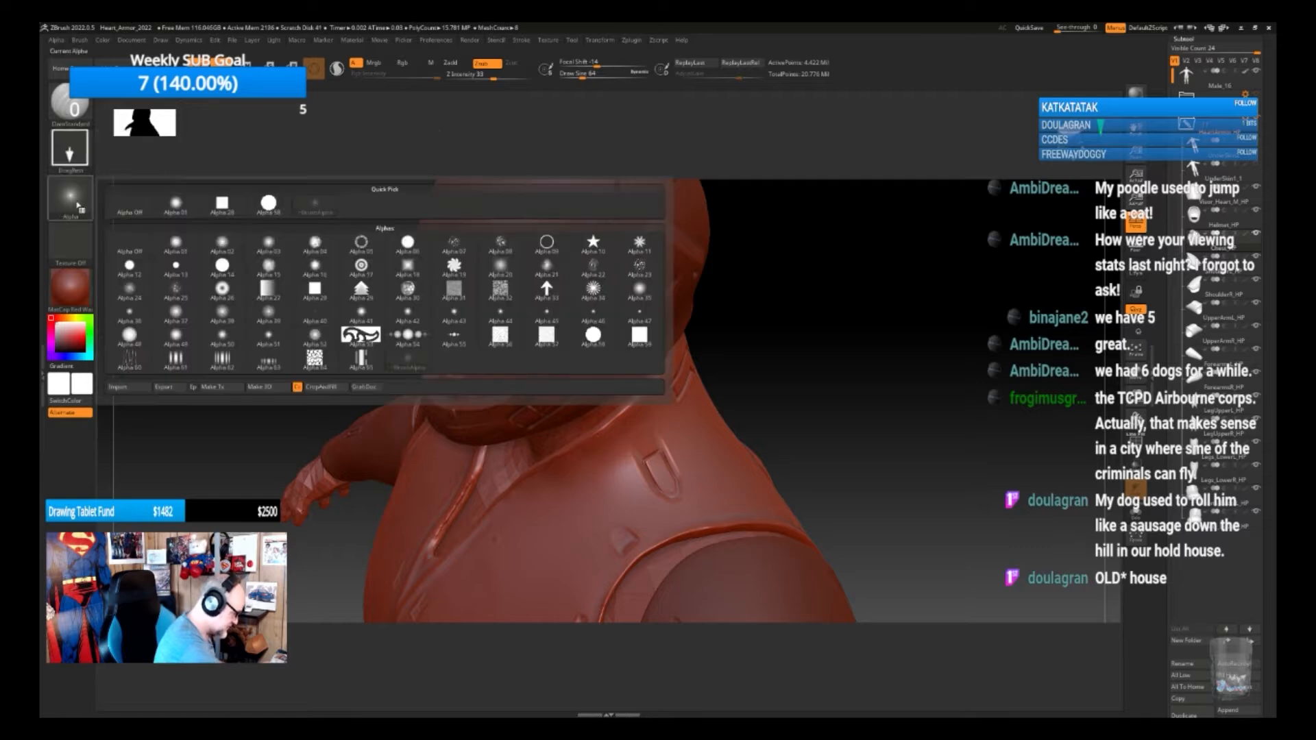
{"action": "left_click", "coordinate": [142, 392]}
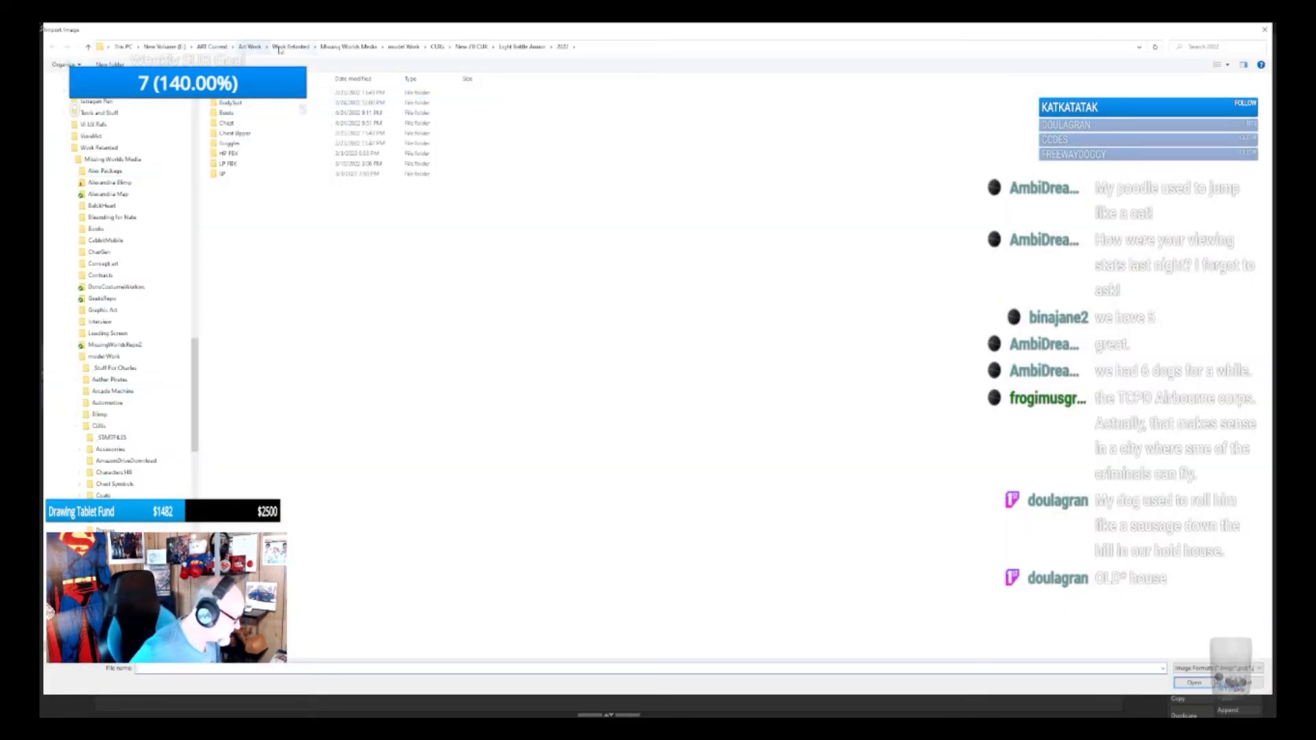
{"action": "left_click", "coordinate": [249, 46]}
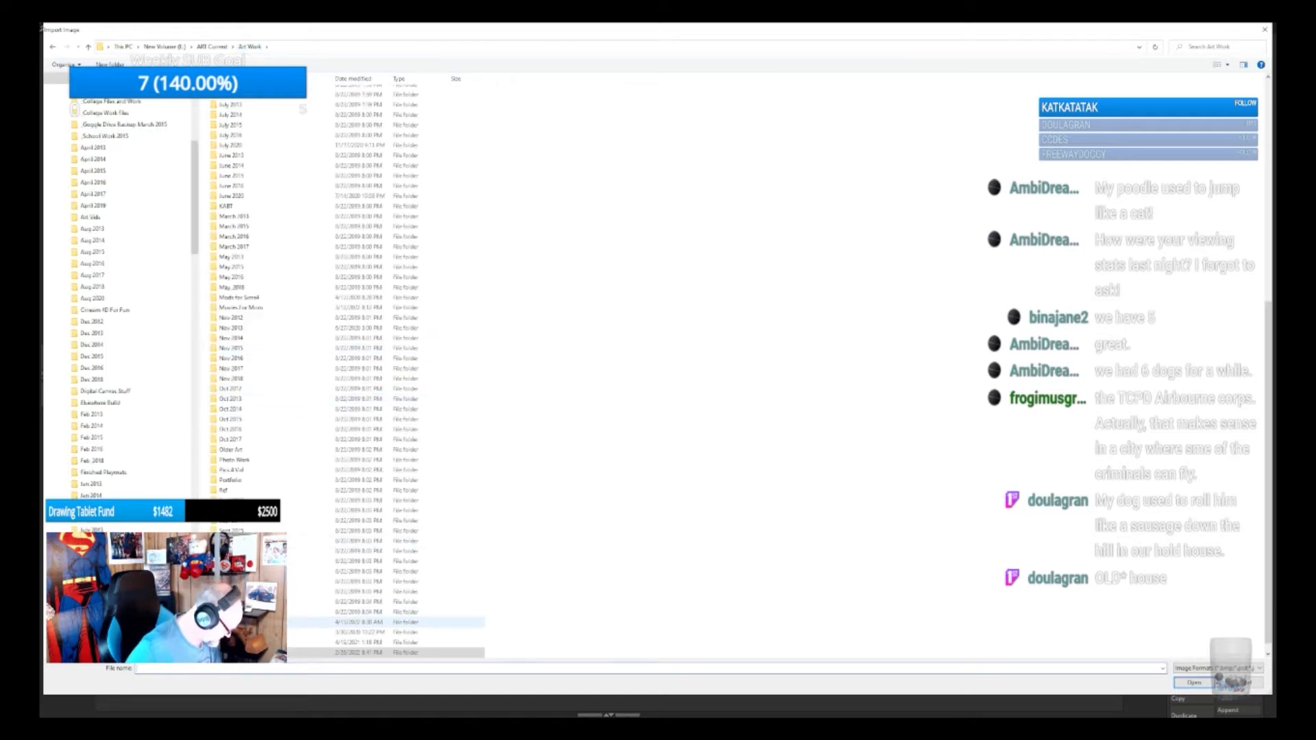
{"action": "double_click", "coordinate": [302, 623]}
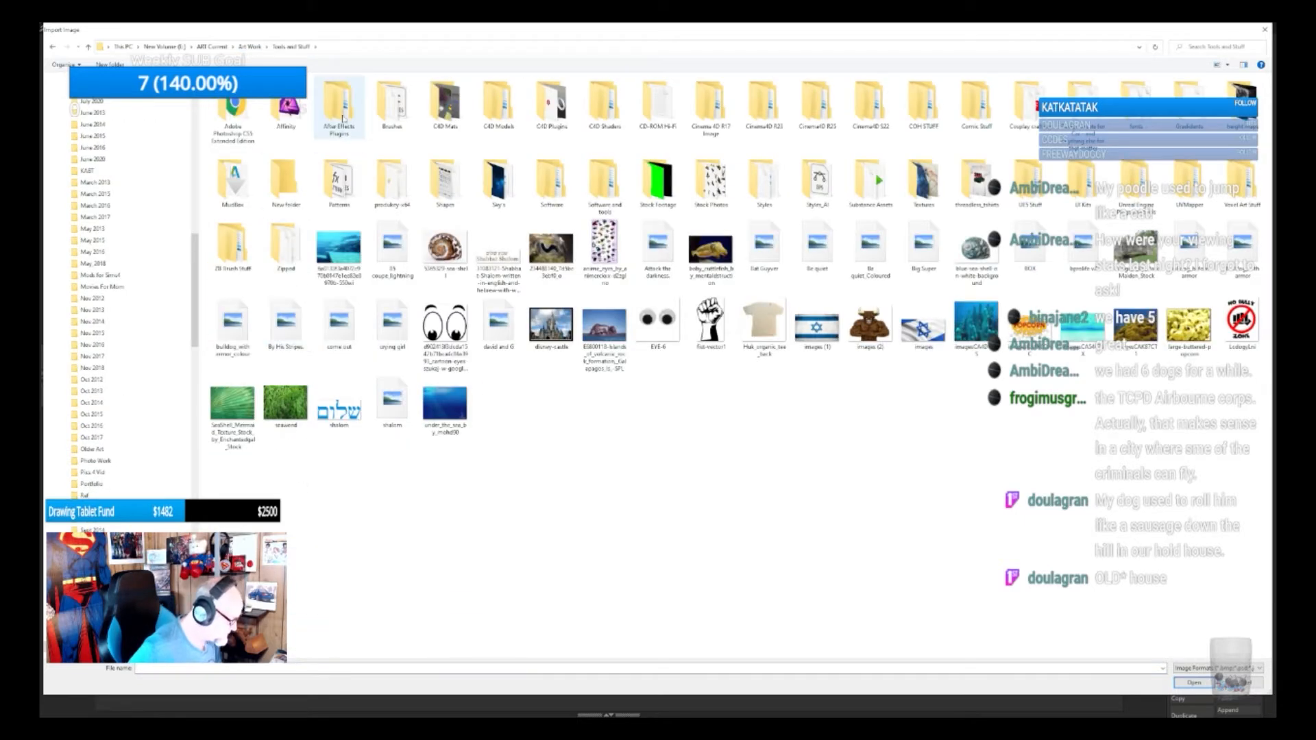
{"action": "double_click", "coordinate": [393, 110]}
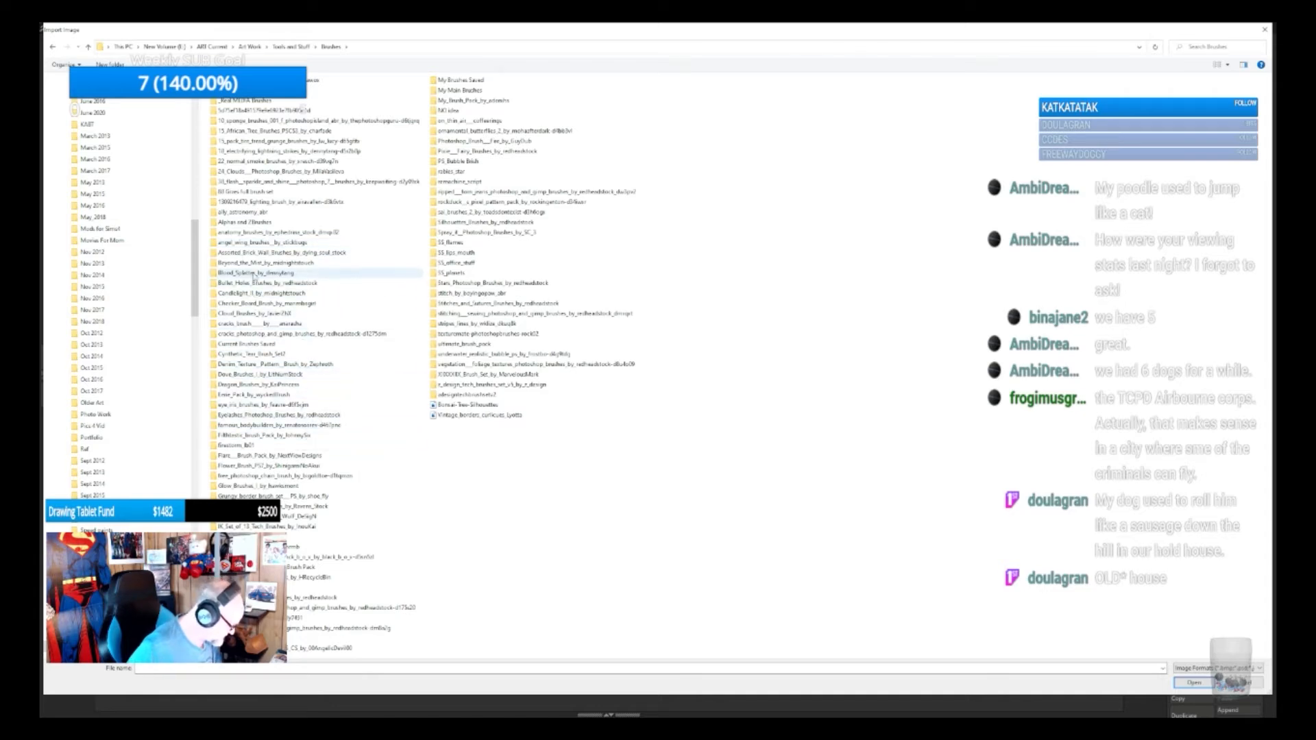
{"action": "double_click", "coordinate": [256, 224]}
{"action": "double_click", "coordinate": [405, 401]}
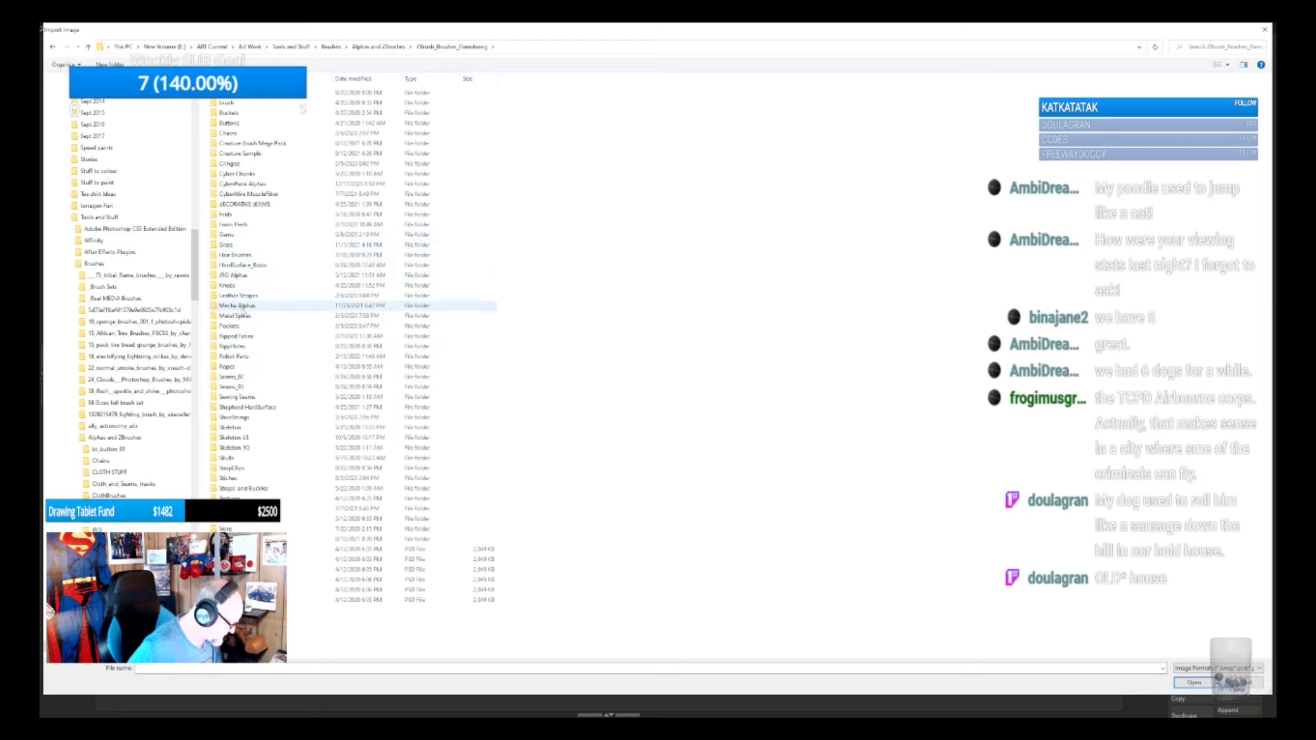
{"action": "left_click", "coordinate": [242, 307]}
{"action": "double_click", "coordinate": [242, 307]}
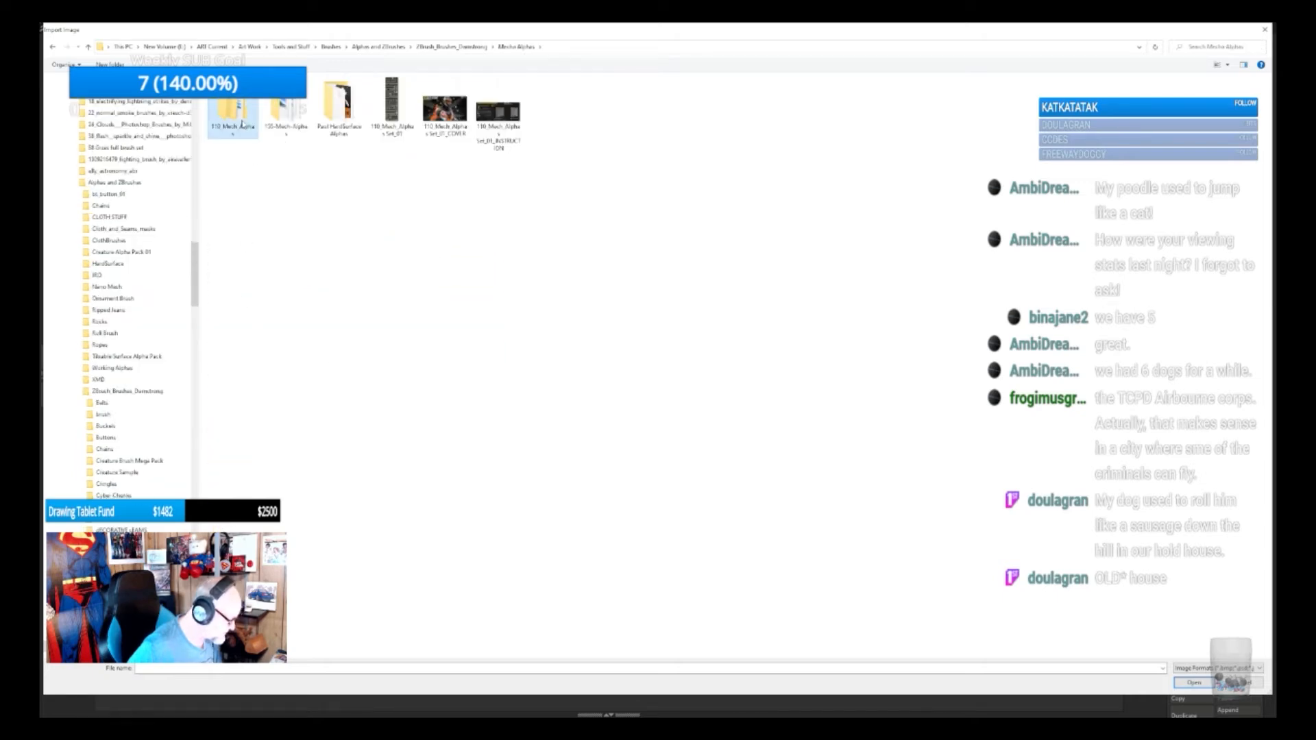
Import every alpha from the Set 01 PSD folder inside 110_Mech_Alphas
{"action": "double_click", "coordinate": [241, 118]}
{"action": "double_click", "coordinate": [233, 93]}
{"action": "left_click", "coordinate": [233, 102]}
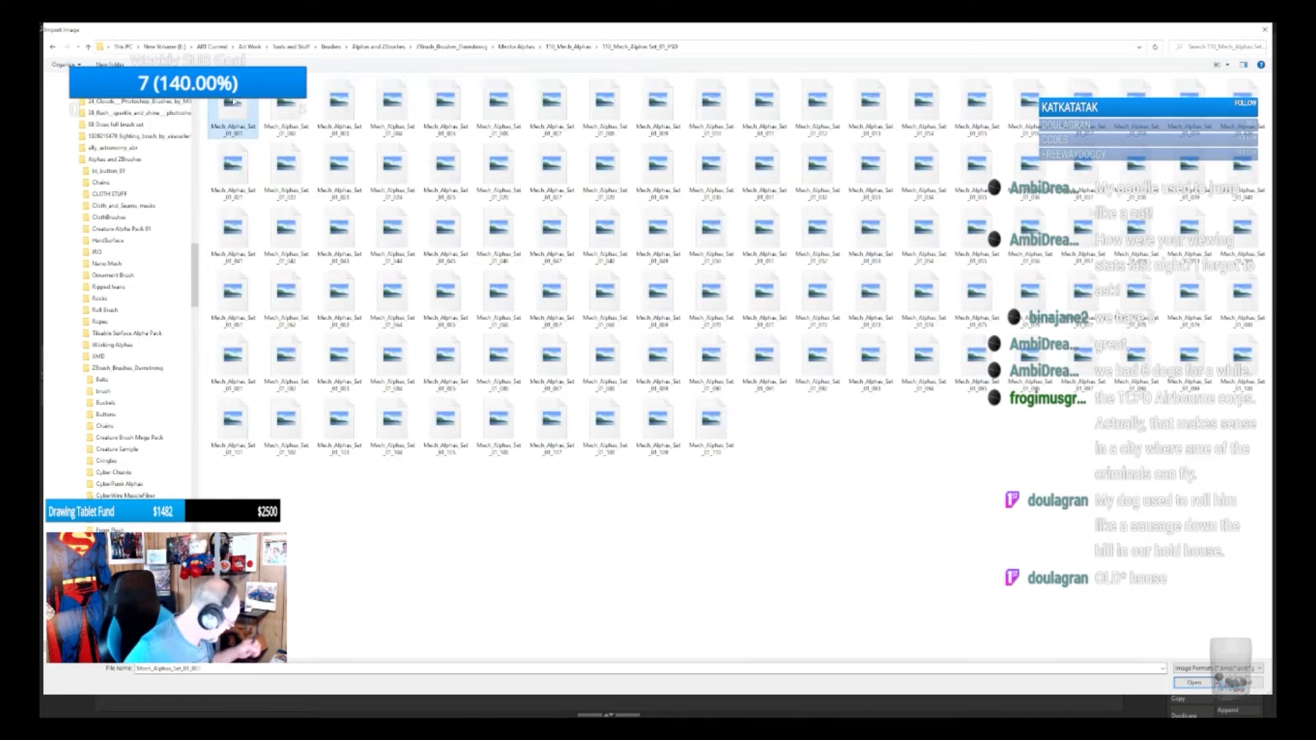
{"action": "key", "text": "ctrl+a"}
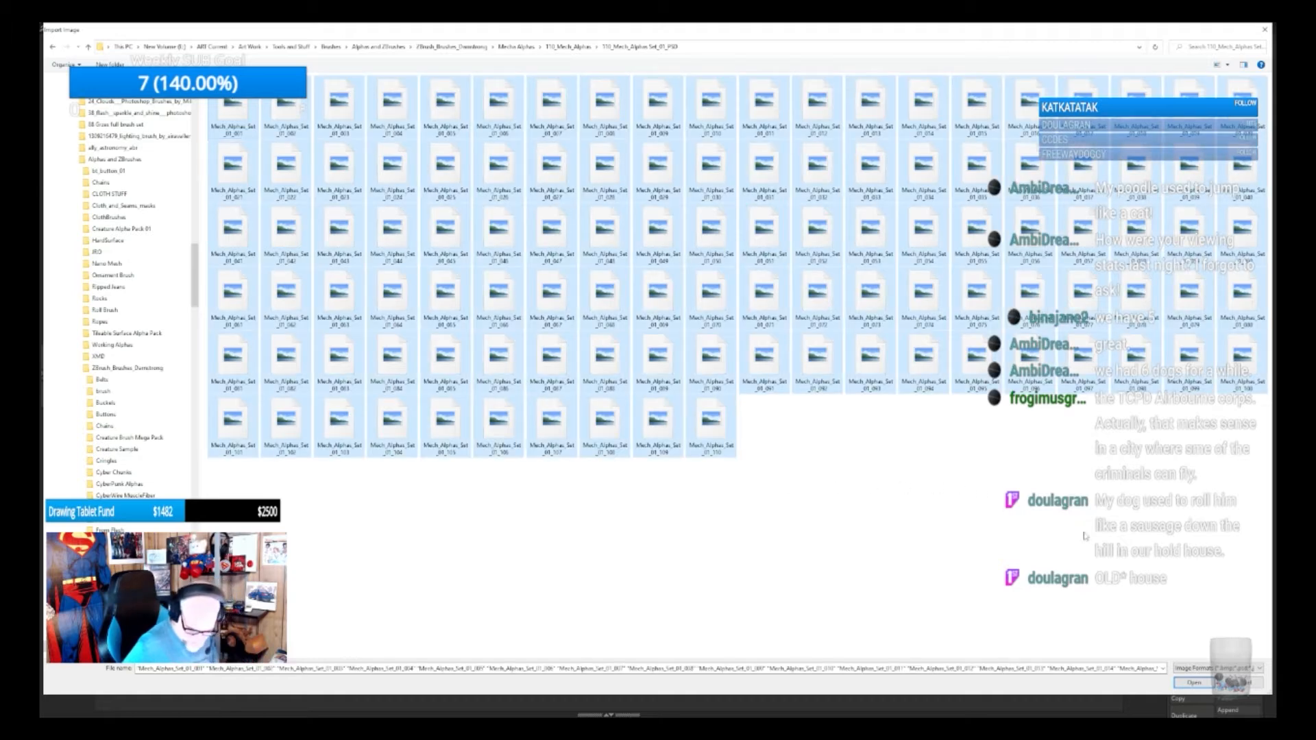
{"action": "left_click", "coordinate": [1194, 683]}
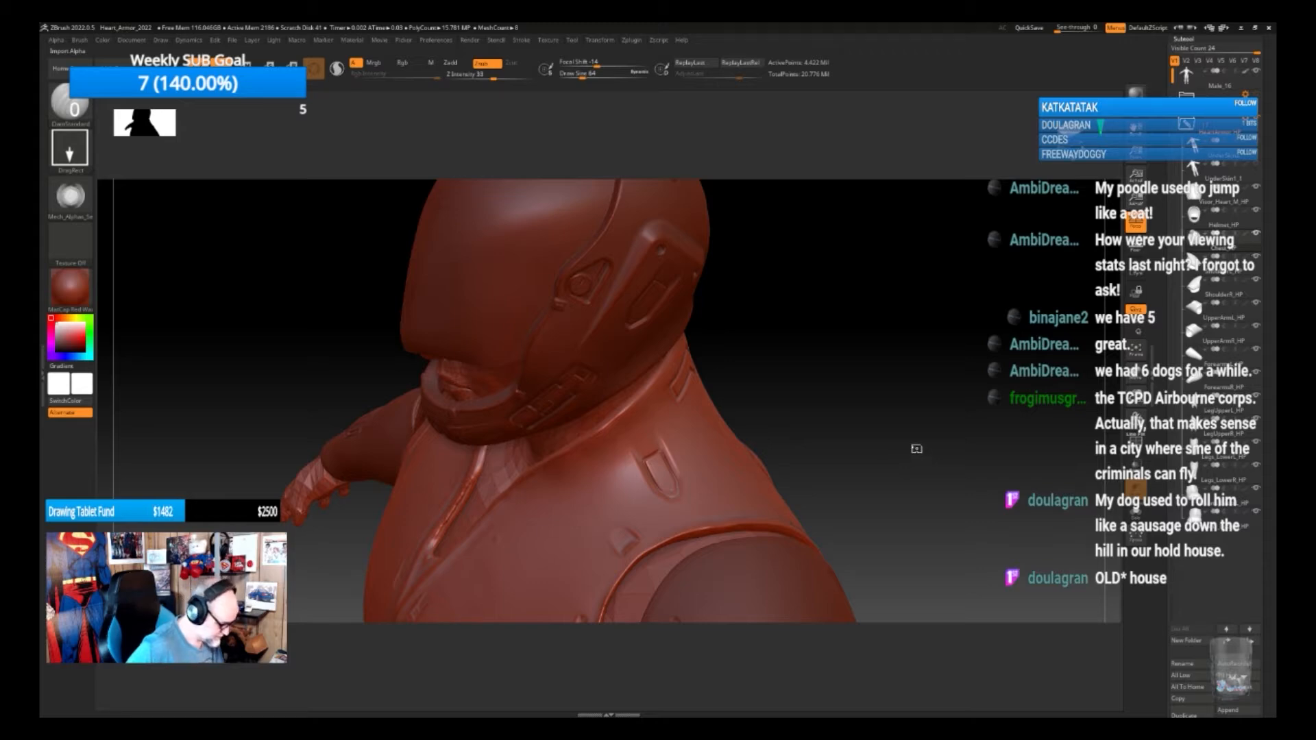
Import every alpha from the 155-Mech-Alphas folder inside Mecha Alphas
{"action": "left_click", "coordinate": [75, 213]}
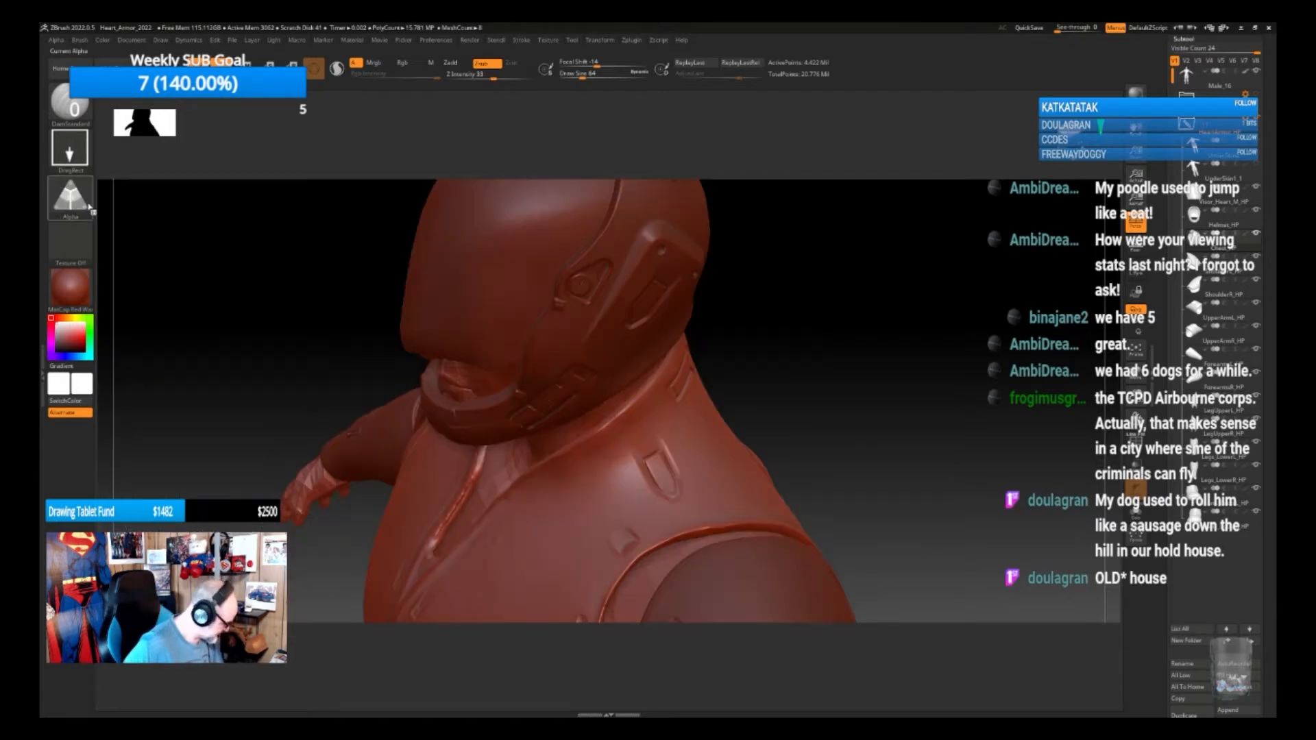
{"action": "left_click", "coordinate": [83, 205]}
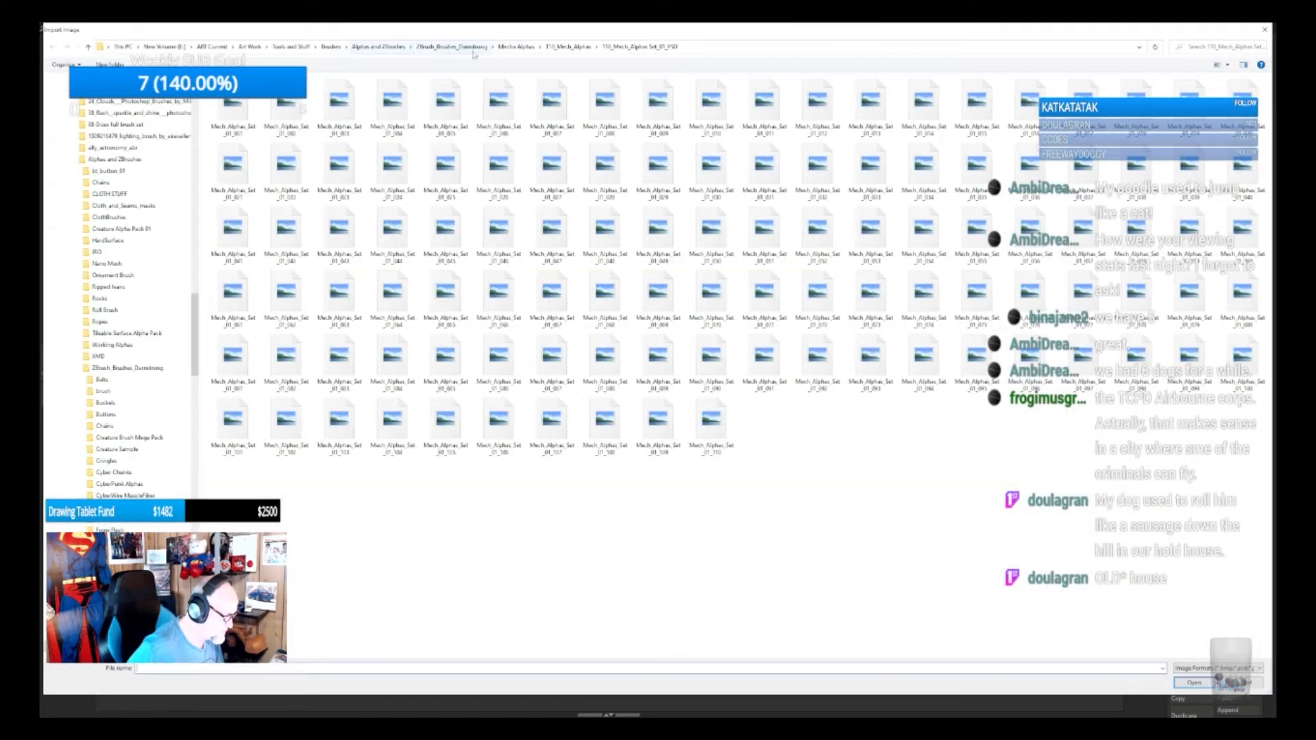
{"action": "left_click", "coordinate": [516, 47]}
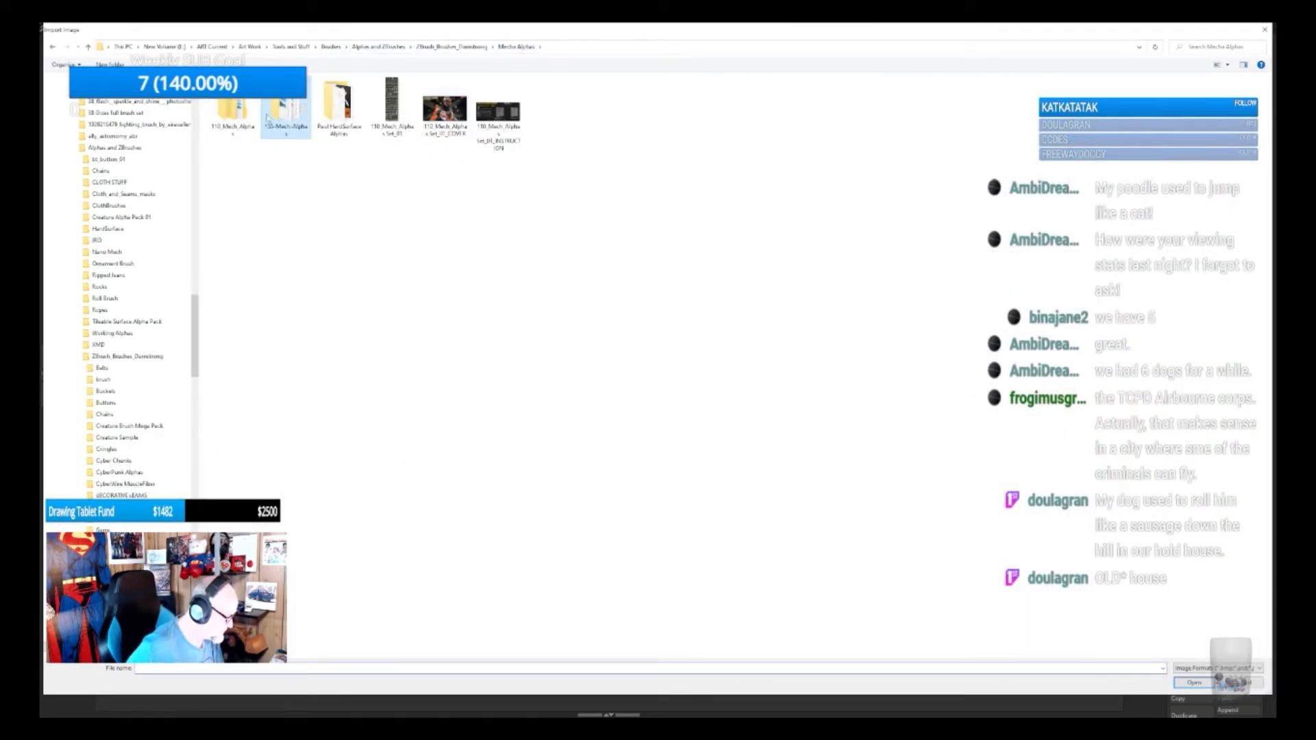
{"action": "double_click", "coordinate": [237, 110]}
{"action": "left_click", "coordinate": [239, 115]}
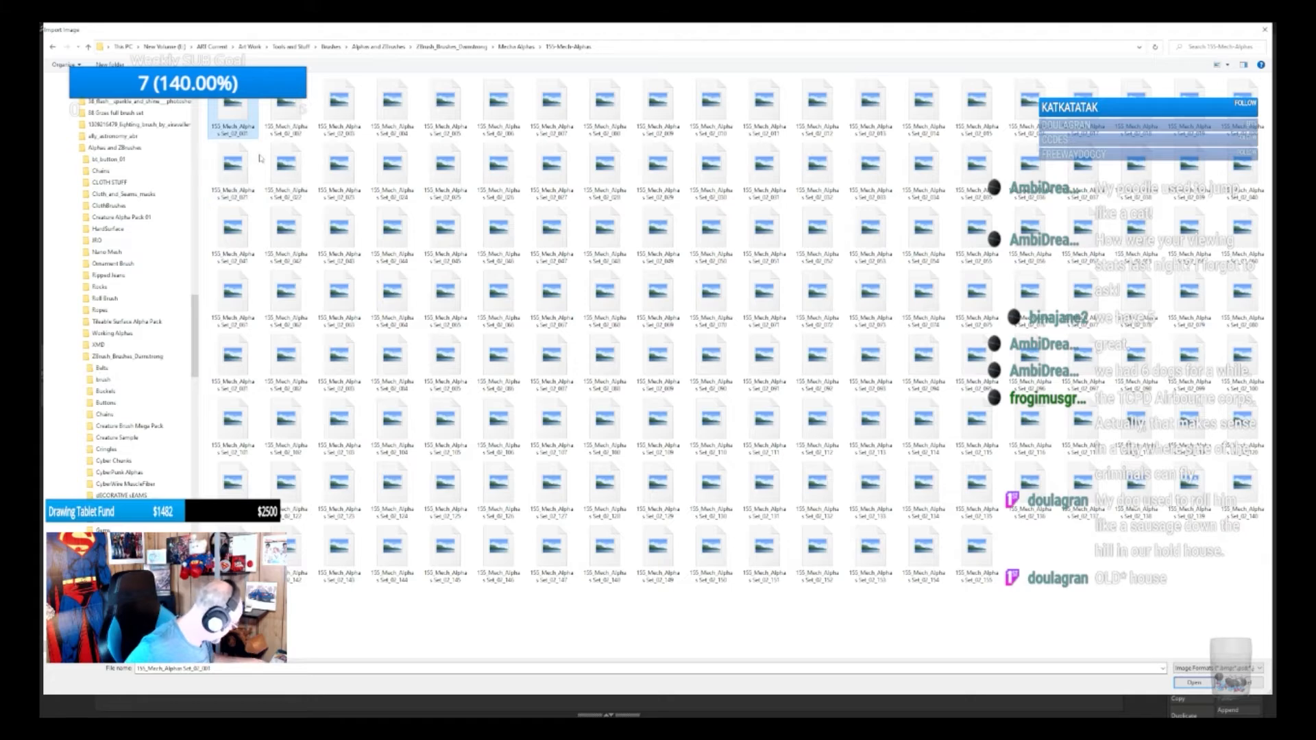
{"action": "key", "text": "ctrl+a"}
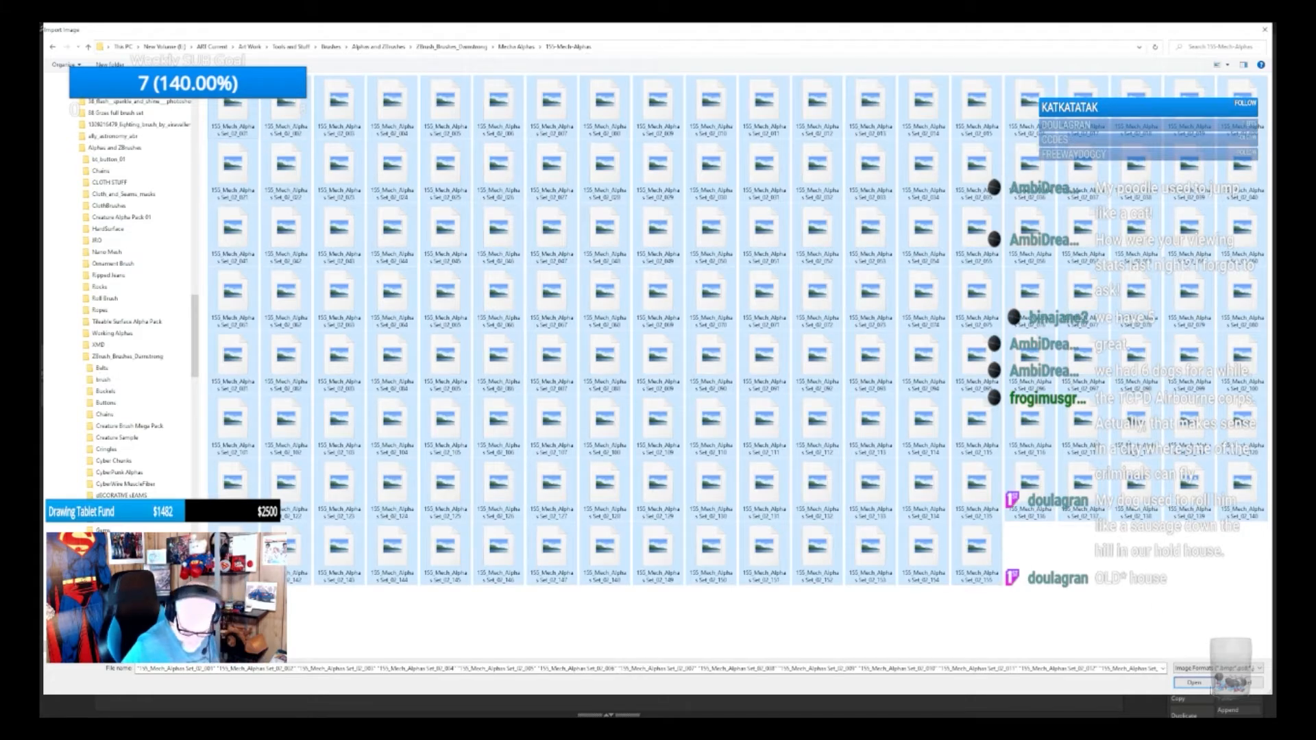
{"action": "left_click", "coordinate": [1194, 682]}
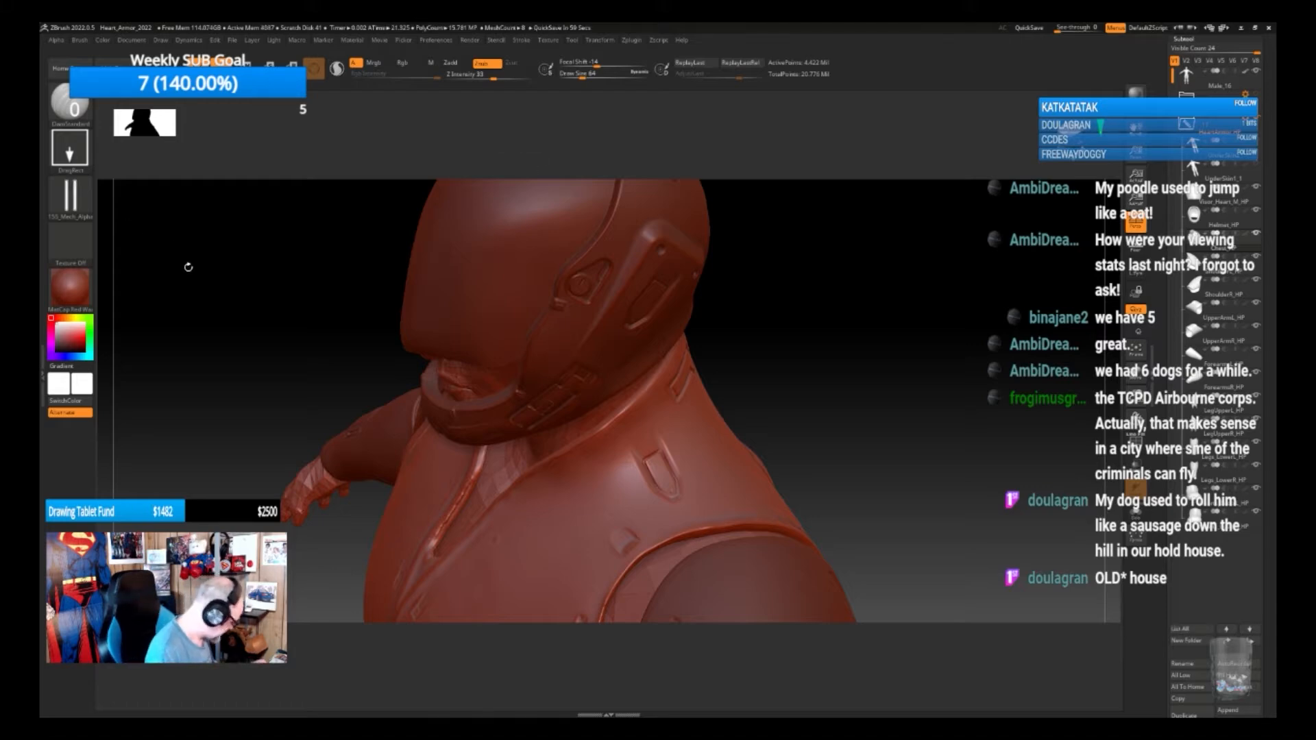
Stamp a small detail with the arch-shaped 155_Mech_Alpha on the chest armour's shoulder, just below the U-shaped recess
{"action": "left_click_drag", "start_coordinate": [189, 266], "coordinate": [934, 386]}
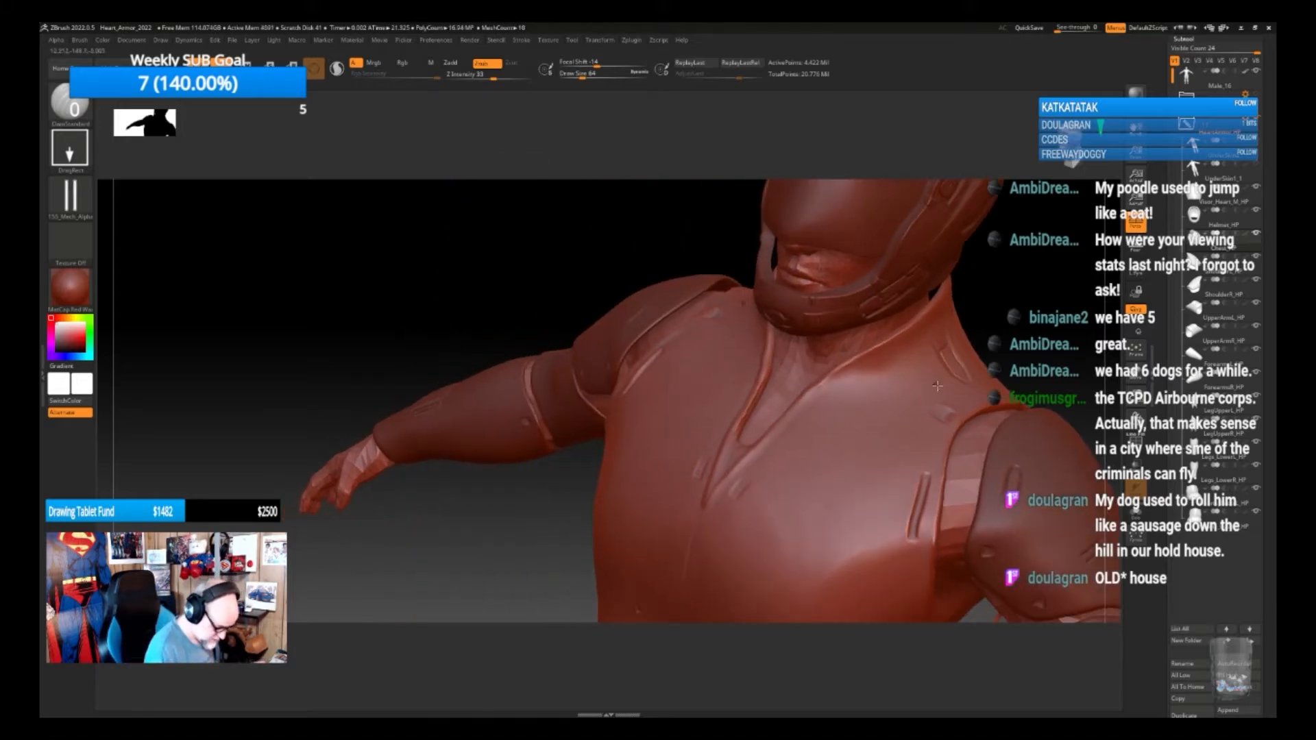
{"action": "left_click_drag", "start_coordinate": [1013, 354], "coordinate": [808, 405]}
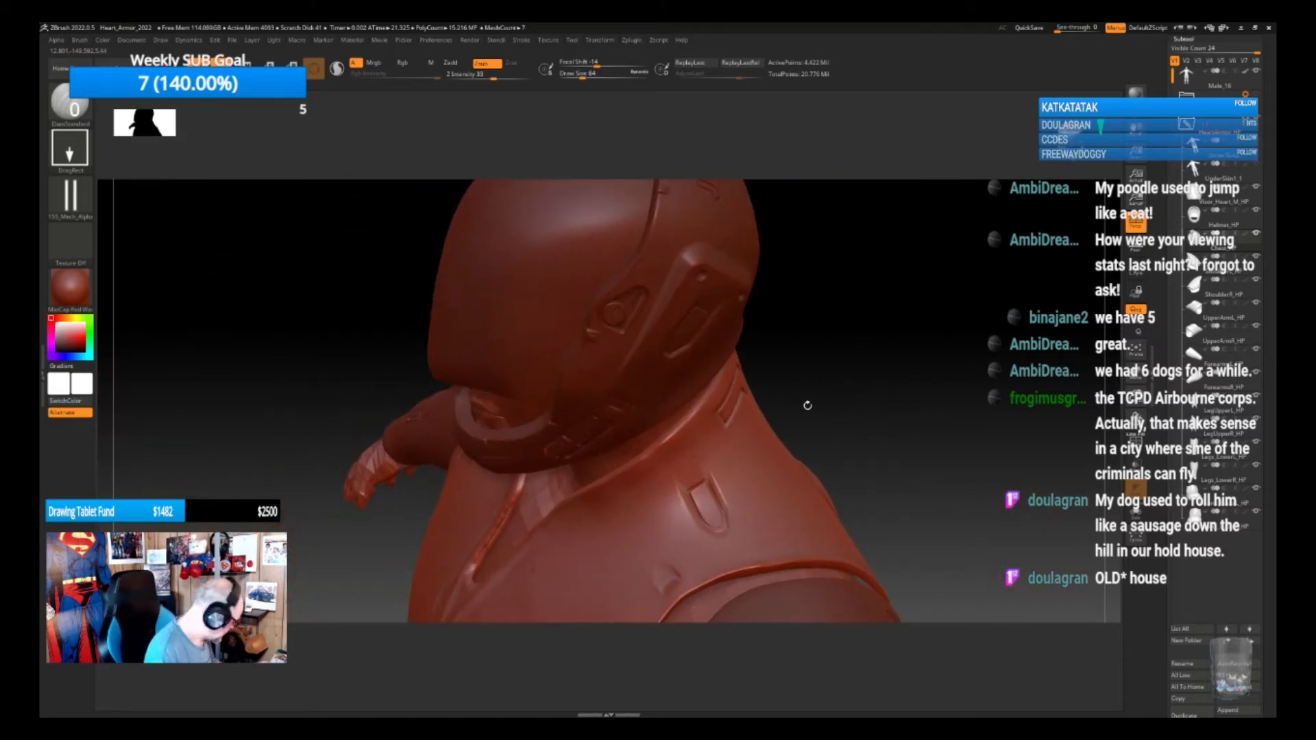
{"action": "left_click", "coordinate": [83, 185]}
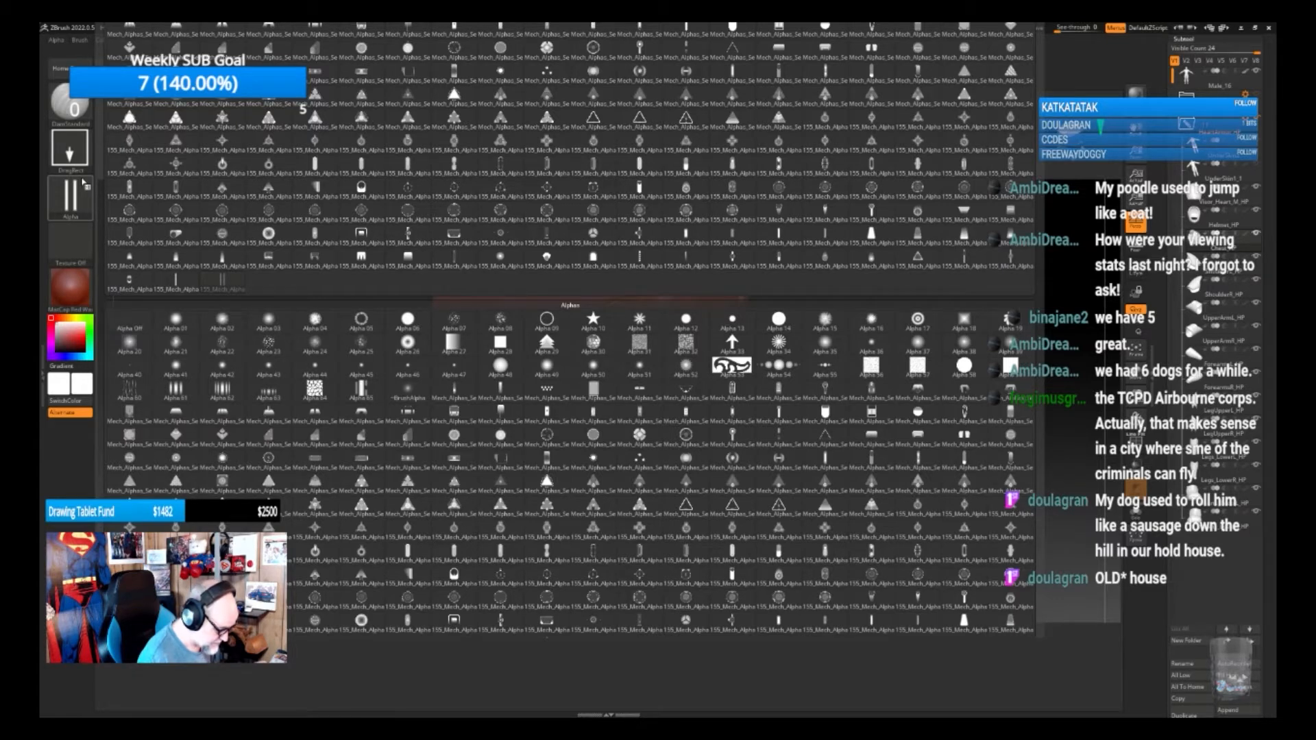
{"action": "left_click", "coordinate": [593, 259]}
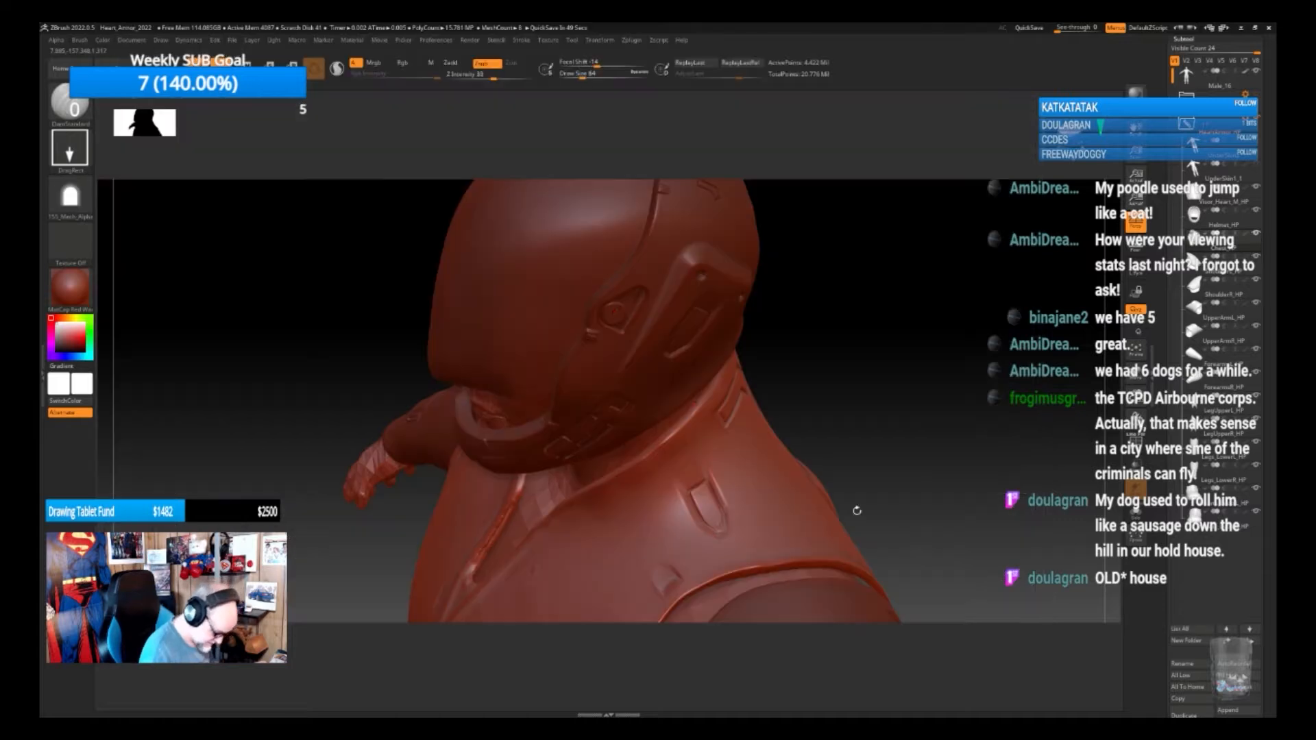
{"action": "left_click_drag", "start_coordinate": [876, 496], "coordinate": [855, 470]}
{"action": "left_click_drag", "start_coordinate": [715, 544], "coordinate": [722, 556]}
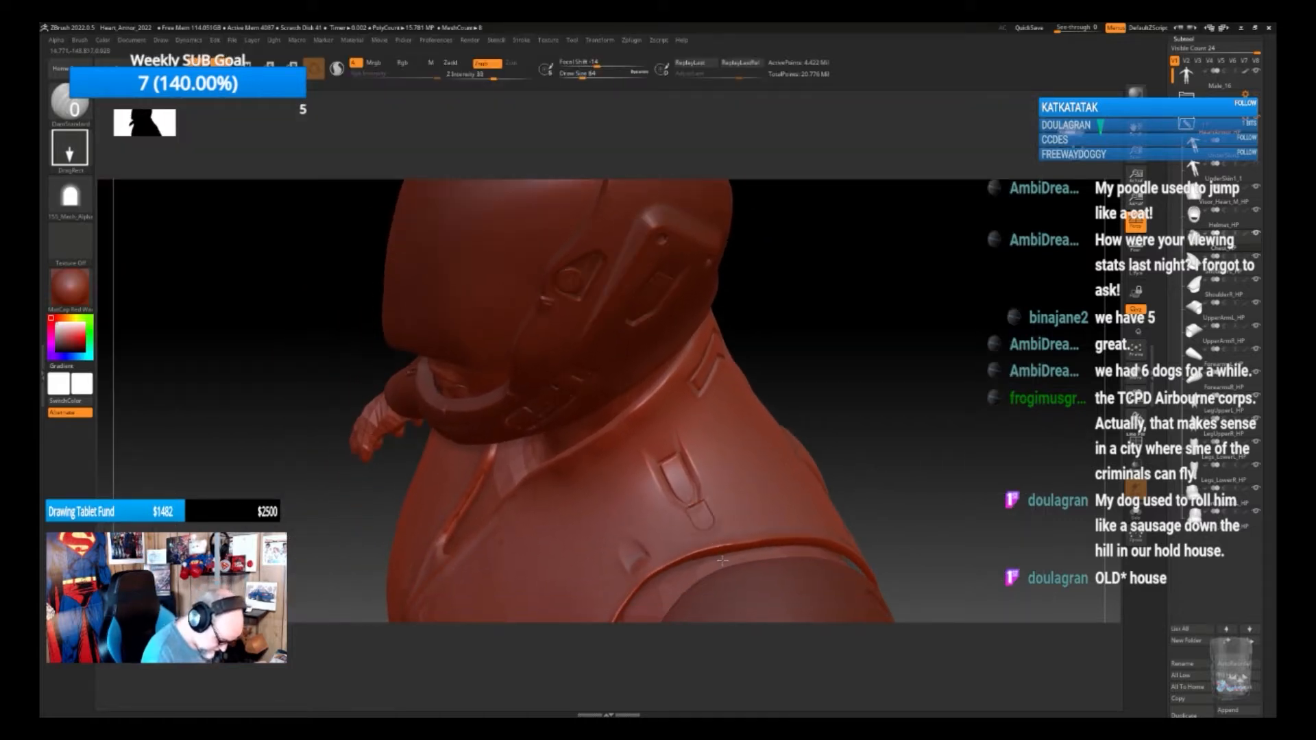
Undo the arch stamp below the U-shaped shoulder recess and try stamping it there raised, using Zadd
{"action": "key", "text": "ctrl+z"}
{"action": "left_click", "coordinate": [456, 63]}
{"action": "left_click_drag", "start_coordinate": [714, 546], "coordinate": [729, 578]}
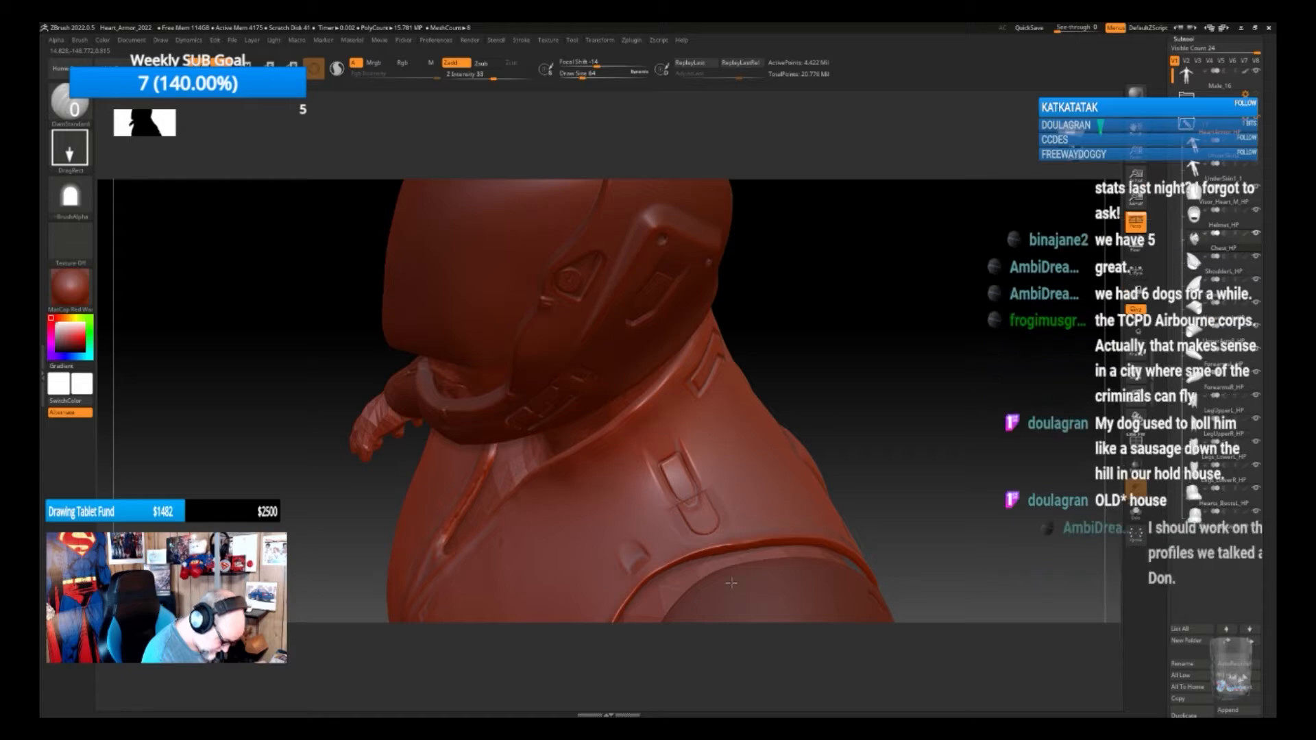
{"action": "key", "text": "ctrl+z"}
{"action": "mouse_move", "coordinate": [833, 449]}
{"action": "left_mouse_down"}
{"action": "mouse_move", "coordinate": [885, 432]}
{"action": "mouse_move", "coordinate": [829, 438]}
{"action": "left_mouse_up"}
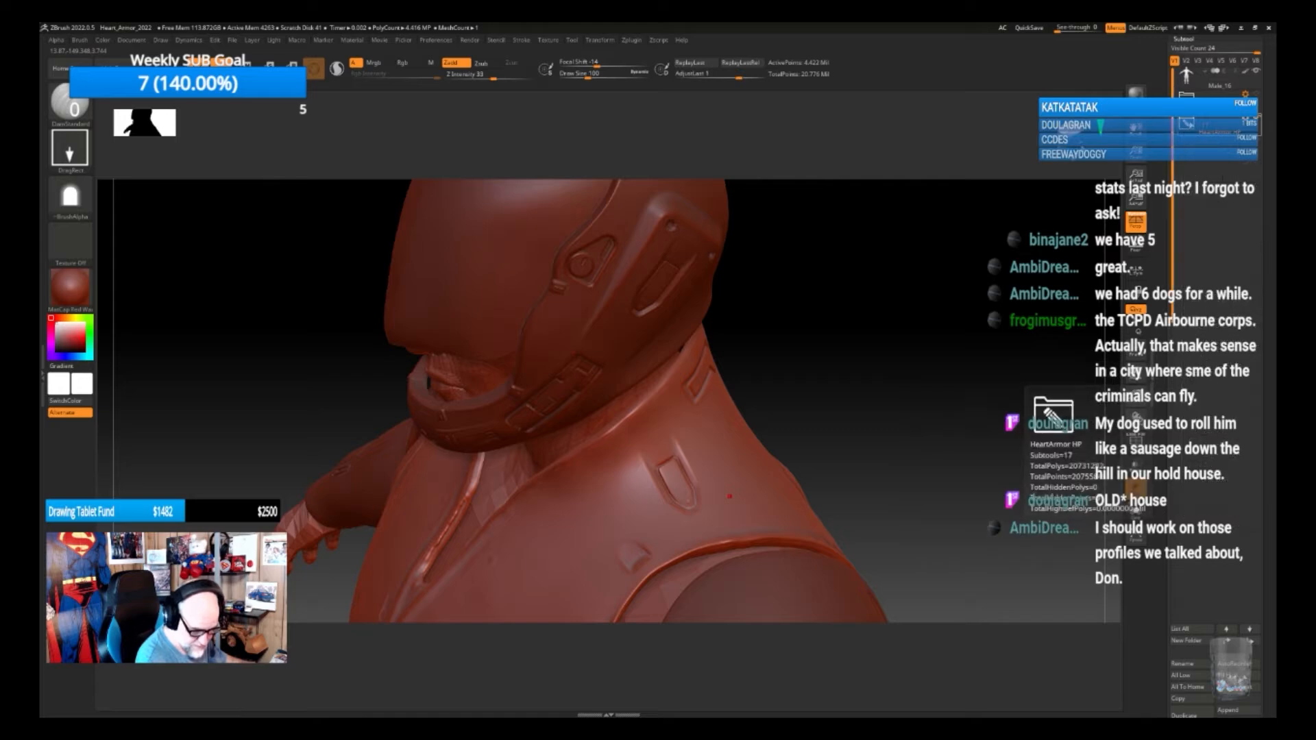
Lower the chest armour's subdivision level
{"action": "left_click_drag", "start_coordinate": [1272, 127], "coordinate": [1268, 179]}
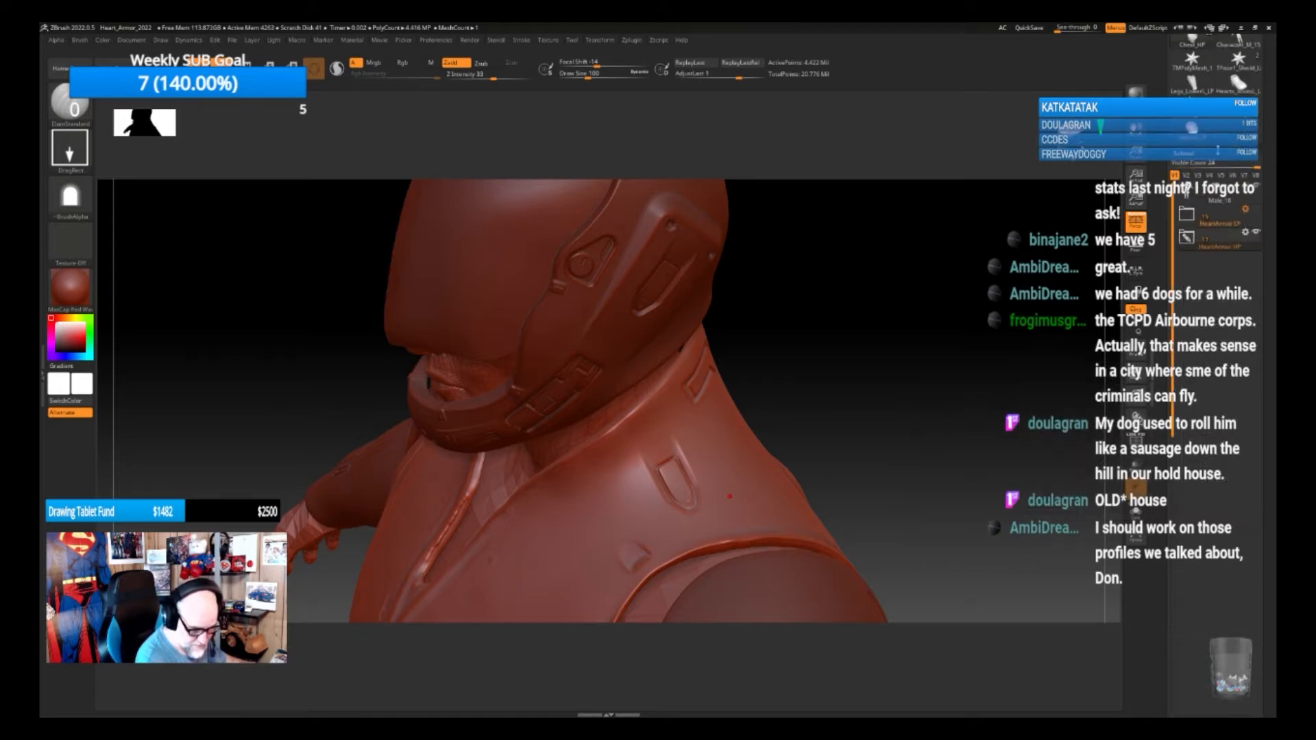
{"action": "left_click", "coordinate": [1188, 152]}
{"action": "left_click", "coordinate": [1187, 71]}
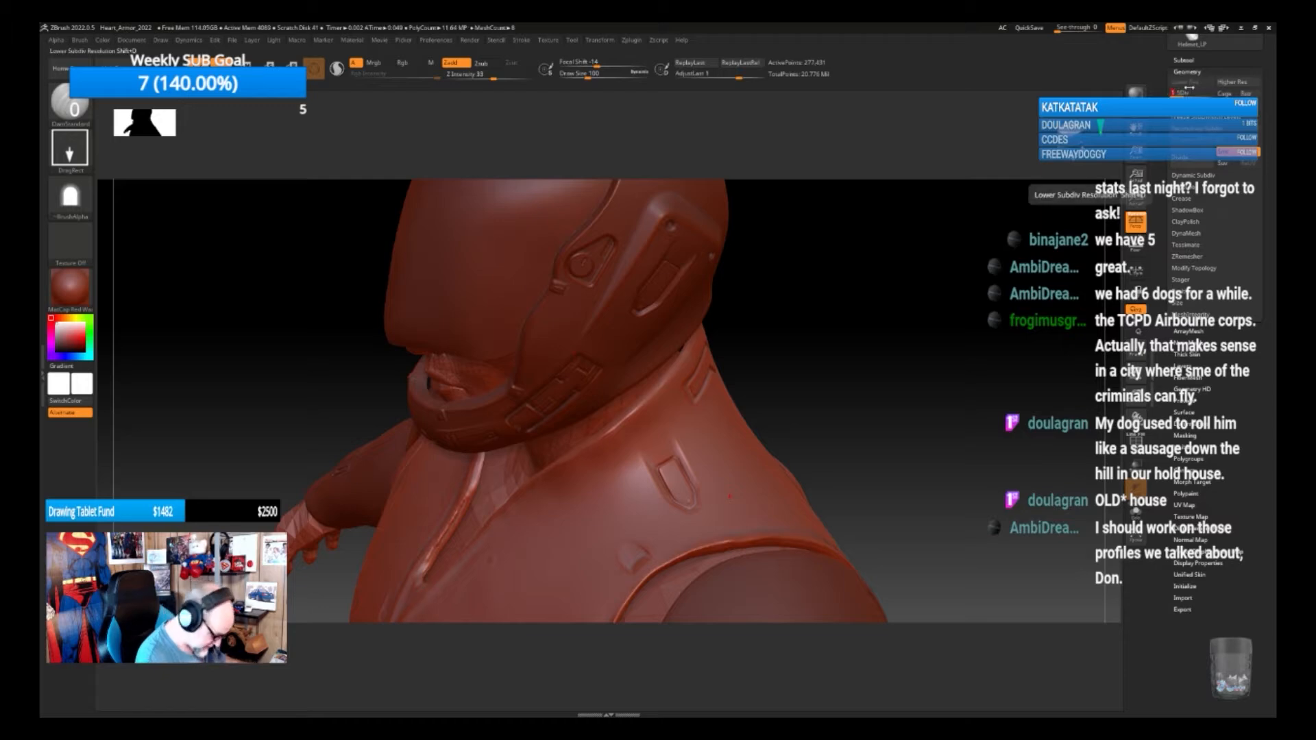
{"action": "left_click", "coordinate": [1184, 60]}
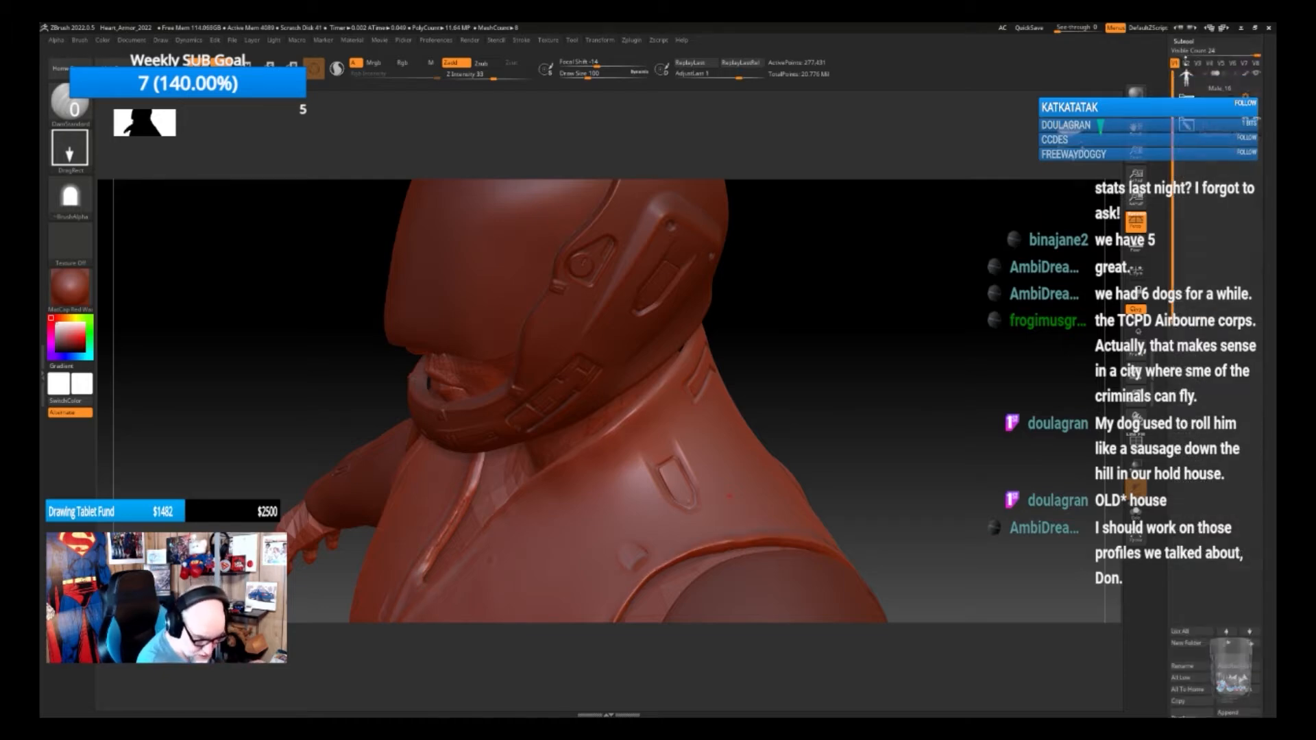
Enlarge the brush and smooth away the U-shaped recess on the chest armour's shoulder
{"action": "key", "text": "shift"}
{"action": "key", "text": "bracketright"}
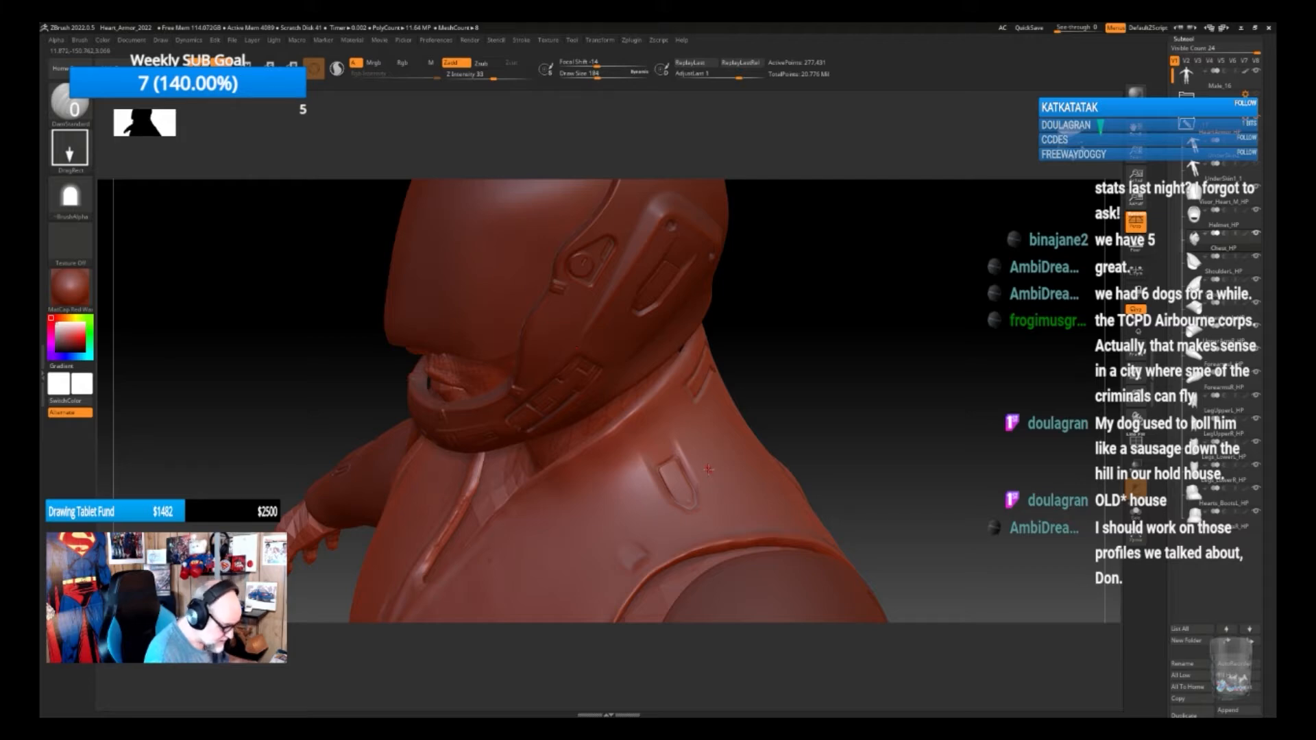
{"action": "left_click", "coordinate": [630, 74]}
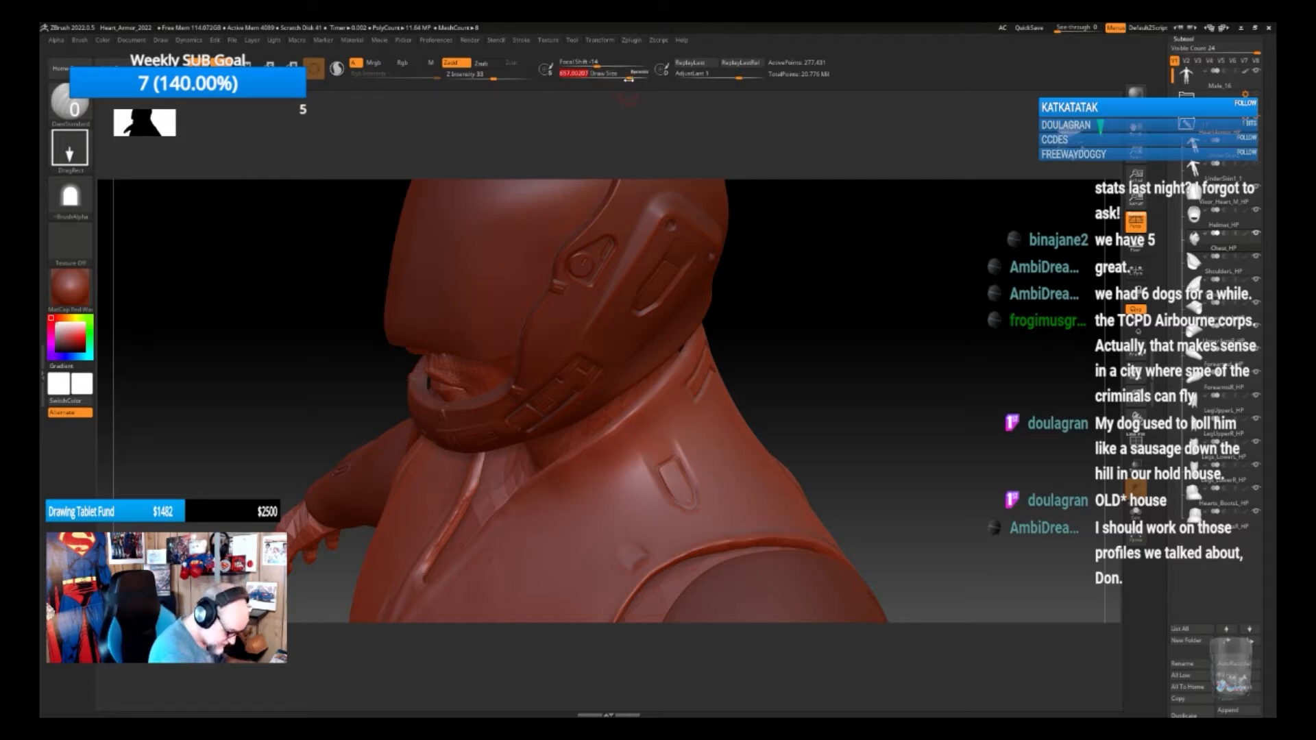
{"action": "key", "text": "shift"}
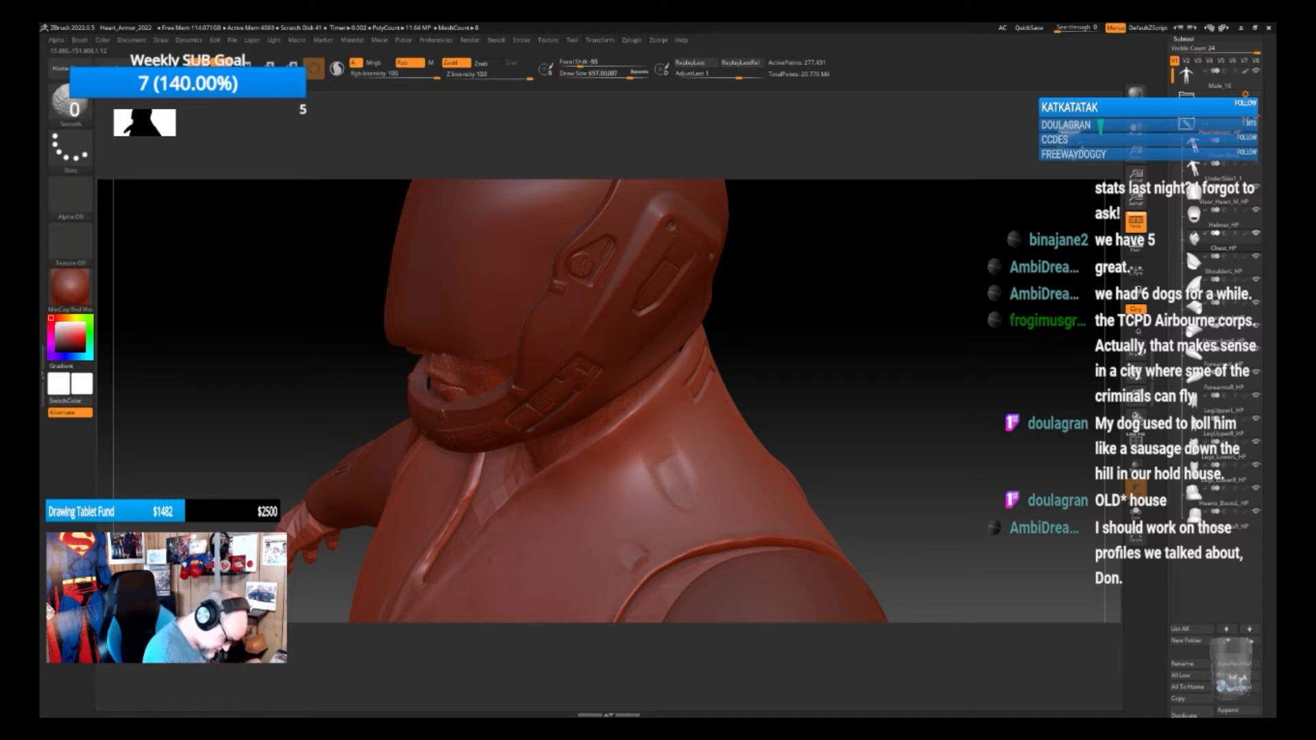
{"action": "left_click_drag", "start_coordinate": [659, 463], "coordinate": [678, 483], "text": "shift"}
{"action": "left_click_drag", "start_coordinate": [868, 440], "coordinate": [854, 444]}
{"action": "left_click_drag", "start_coordinate": [693, 476], "coordinate": [667, 452], "text": "shift"}
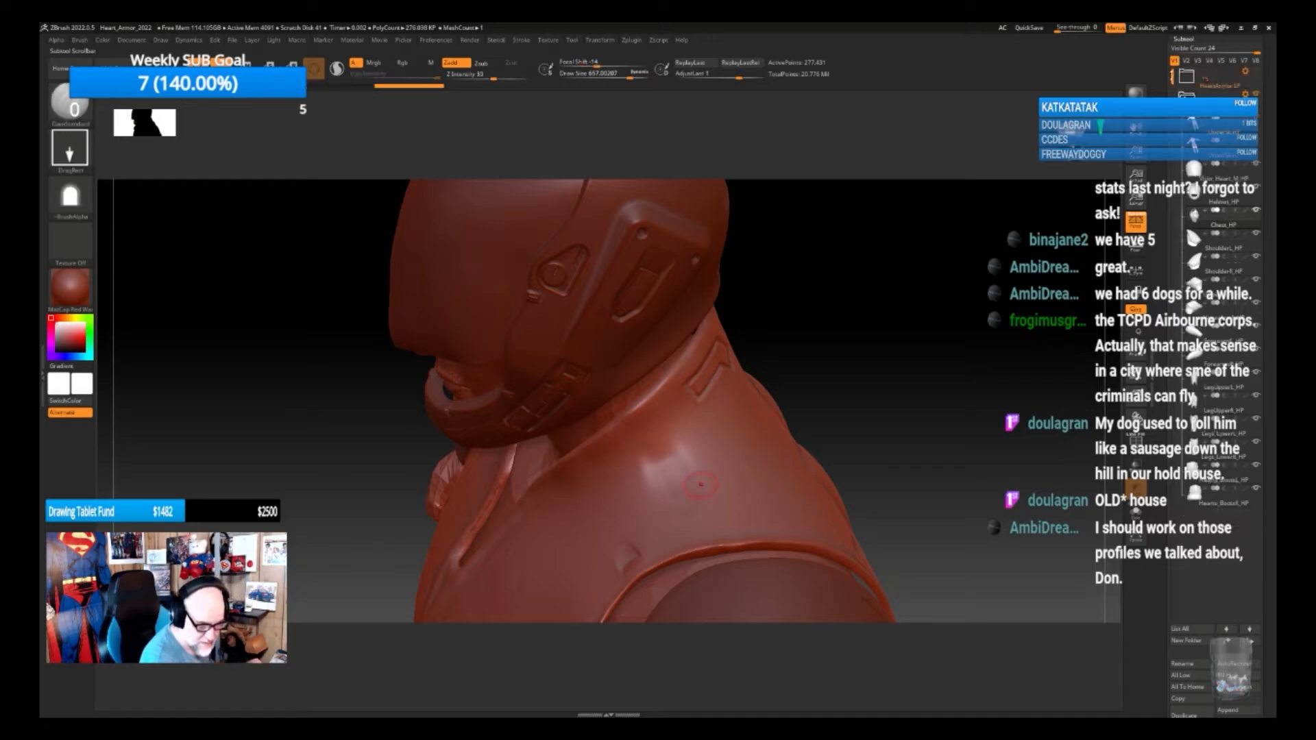
Bring the chest armour back up to its highest subdivision level and smooth the remaining unevenness on the shoulder
{"action": "scroll", "coordinate": [1273, 137], "scroll_direction": "up", "scroll_amount": 5}
{"action": "left_click_drag", "start_coordinate": [1274, 137], "coordinate": [1274, 151]}
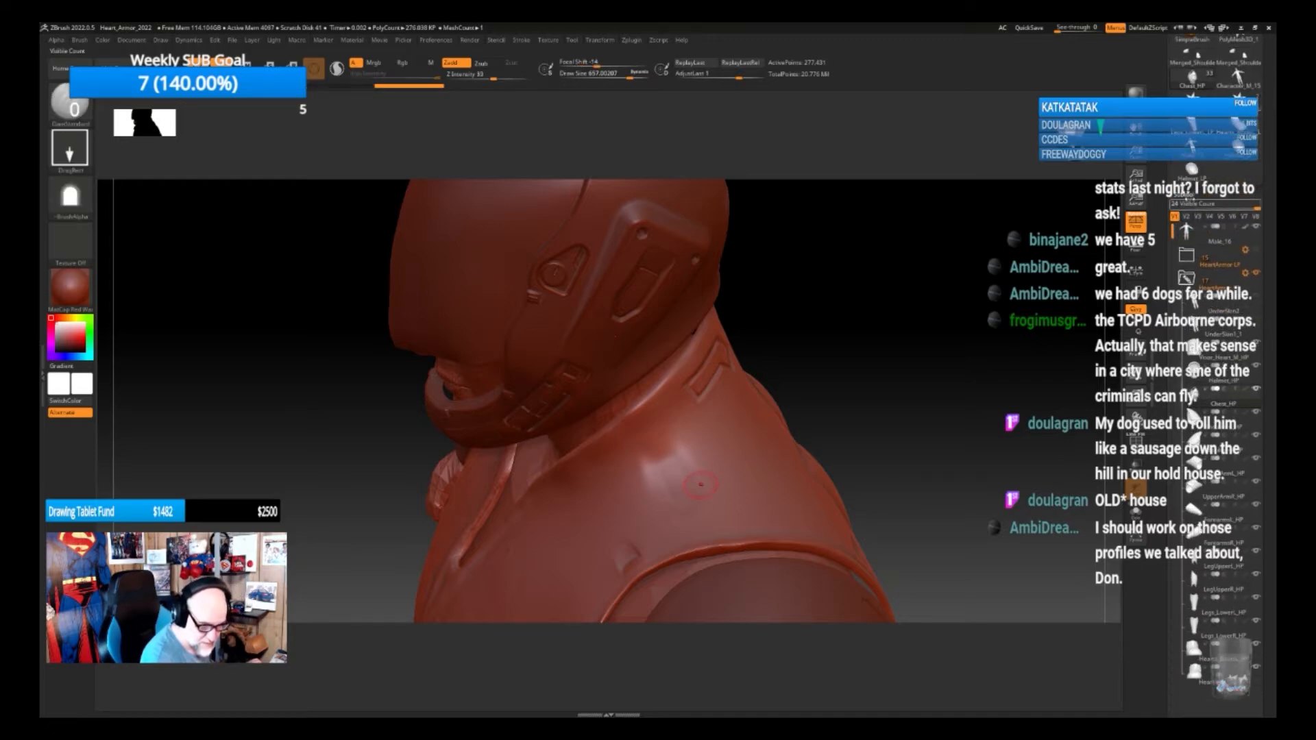
{"action": "left_click", "coordinate": [1186, 198]}
{"action": "left_click", "coordinate": [1187, 79]}
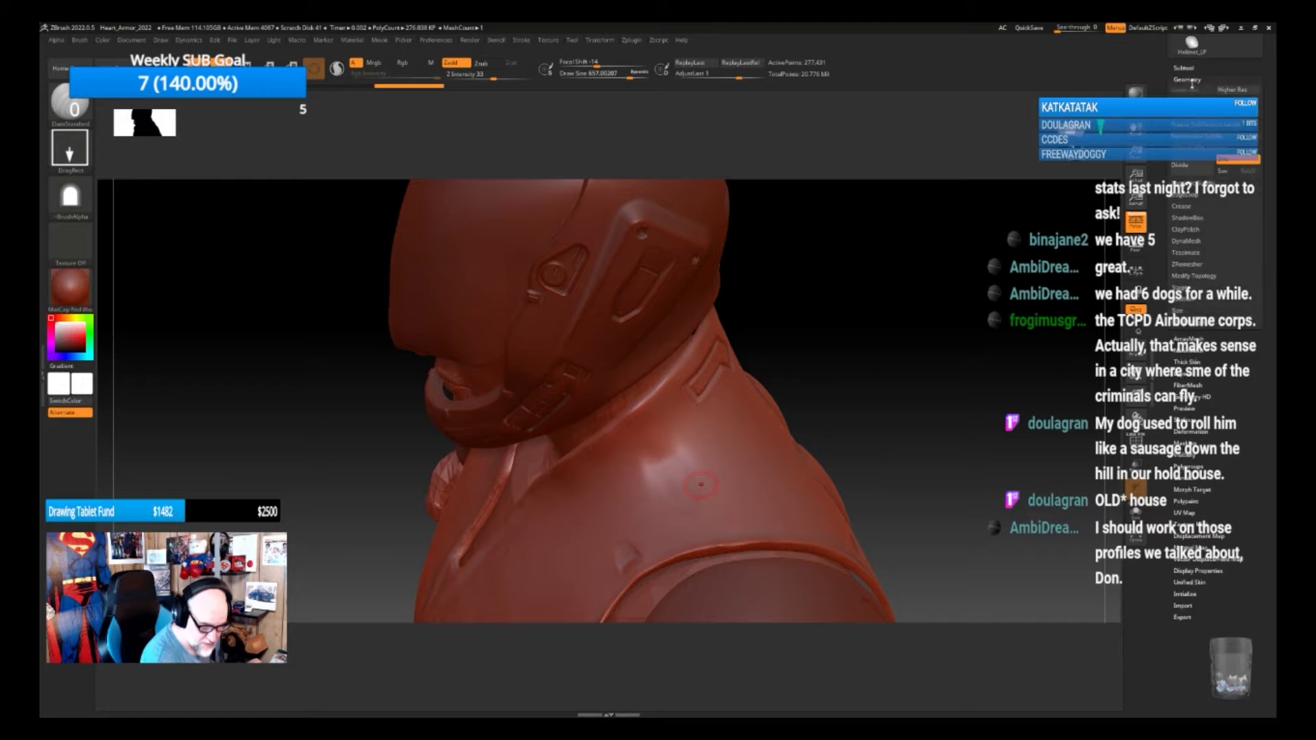
{"action": "key", "text": "ctrl+d"}
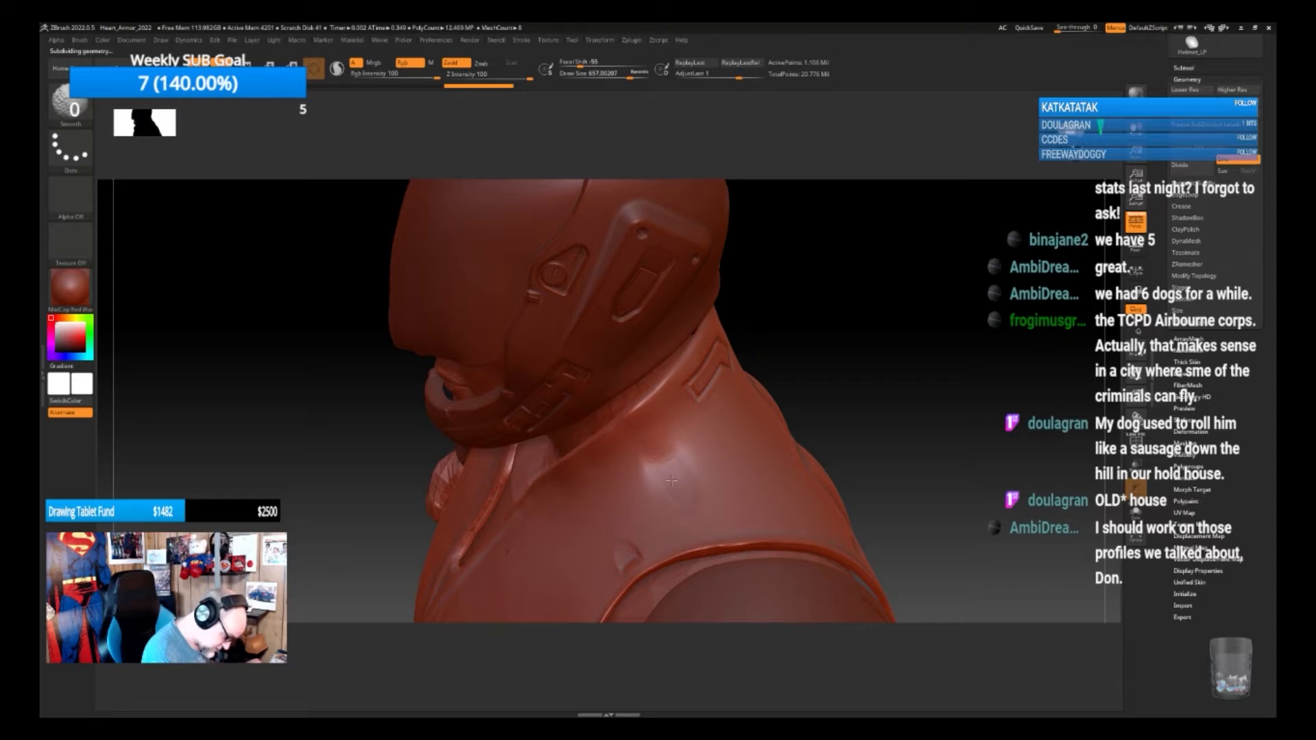
{"action": "left_click_drag", "start_coordinate": [652, 478], "coordinate": [679, 480], "text": "shift"}
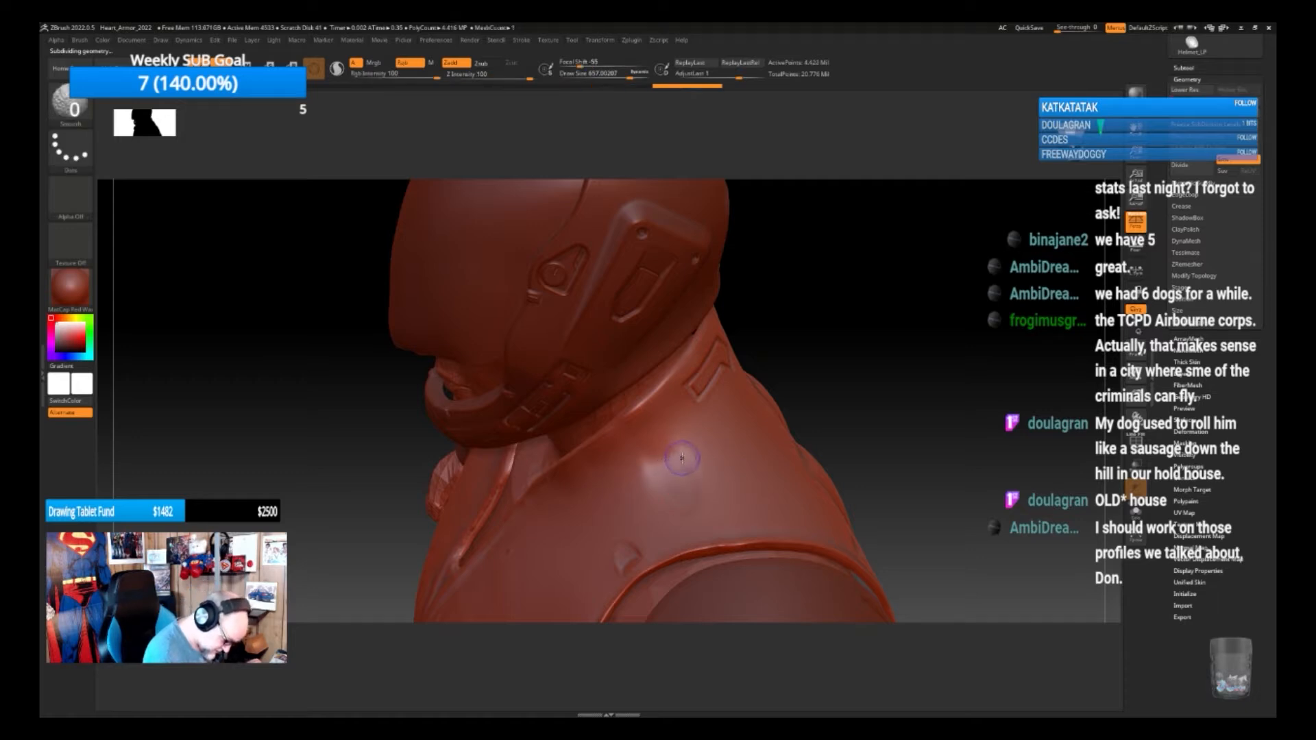
{"action": "mouse_move", "coordinate": [861, 456]}
{"action": "left_mouse_down"}
{"action": "mouse_move", "coordinate": [870, 461]}
{"action": "mouse_move", "coordinate": [852, 456]}
{"action": "left_mouse_up"}
{"action": "mouse_move", "coordinate": [655, 465]}
{"action": "left_mouse_down", "text": "ctrl"}
{"action": "mouse_move", "coordinate": [680, 522]}
{"action": "mouse_move", "coordinate": [690, 471]}
{"action": "mouse_move", "coordinate": [657, 444]}
{"action": "mouse_move", "coordinate": [641, 473]}
{"action": "mouse_move", "coordinate": [669, 495]}
{"action": "mouse_move", "coordinate": [685, 482]}
{"action": "mouse_move", "coordinate": [665, 438]}
{"action": "mouse_move", "coordinate": [651, 449]}
{"action": "mouse_move", "coordinate": [676, 432]}
{"action": "mouse_move", "coordinate": [695, 479]}
{"action": "left_mouse_up", "text": "ctrl"}
{"action": "mouse_move", "coordinate": [855, 440]}
{"action": "left_mouse_down"}
{"action": "mouse_move", "coordinate": [873, 403]}
{"action": "mouse_move", "coordinate": [844, 400]}
{"action": "left_mouse_up"}
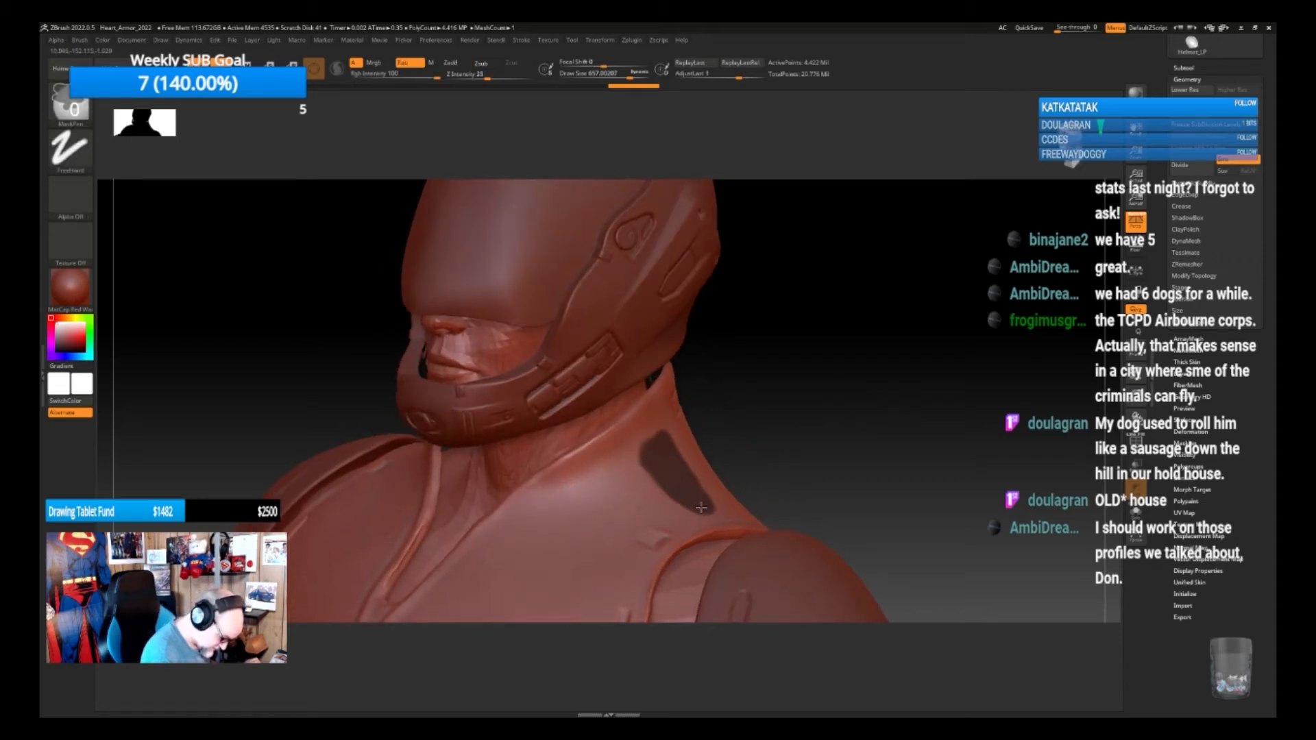
{"action": "left_click_drag", "start_coordinate": [849, 444], "coordinate": [857, 443], "text": "ctrl"}
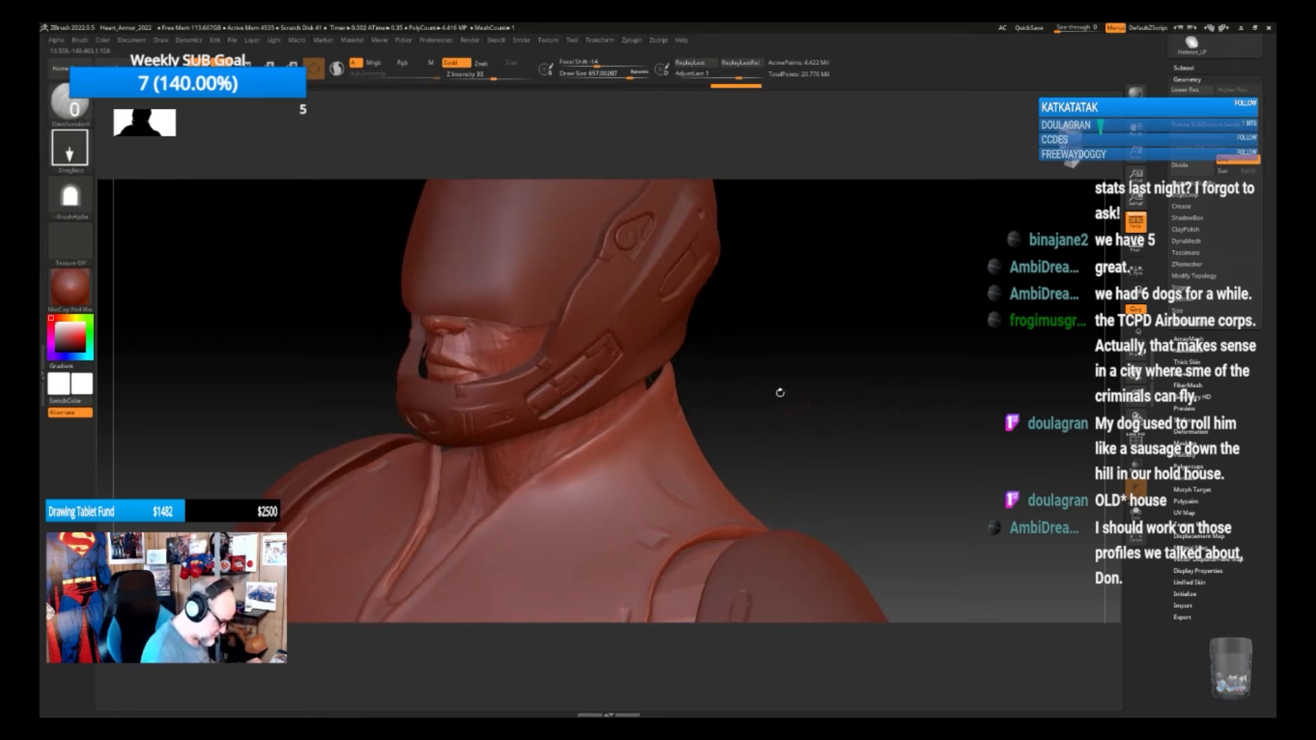
{"action": "left_click", "coordinate": [80, 39]}
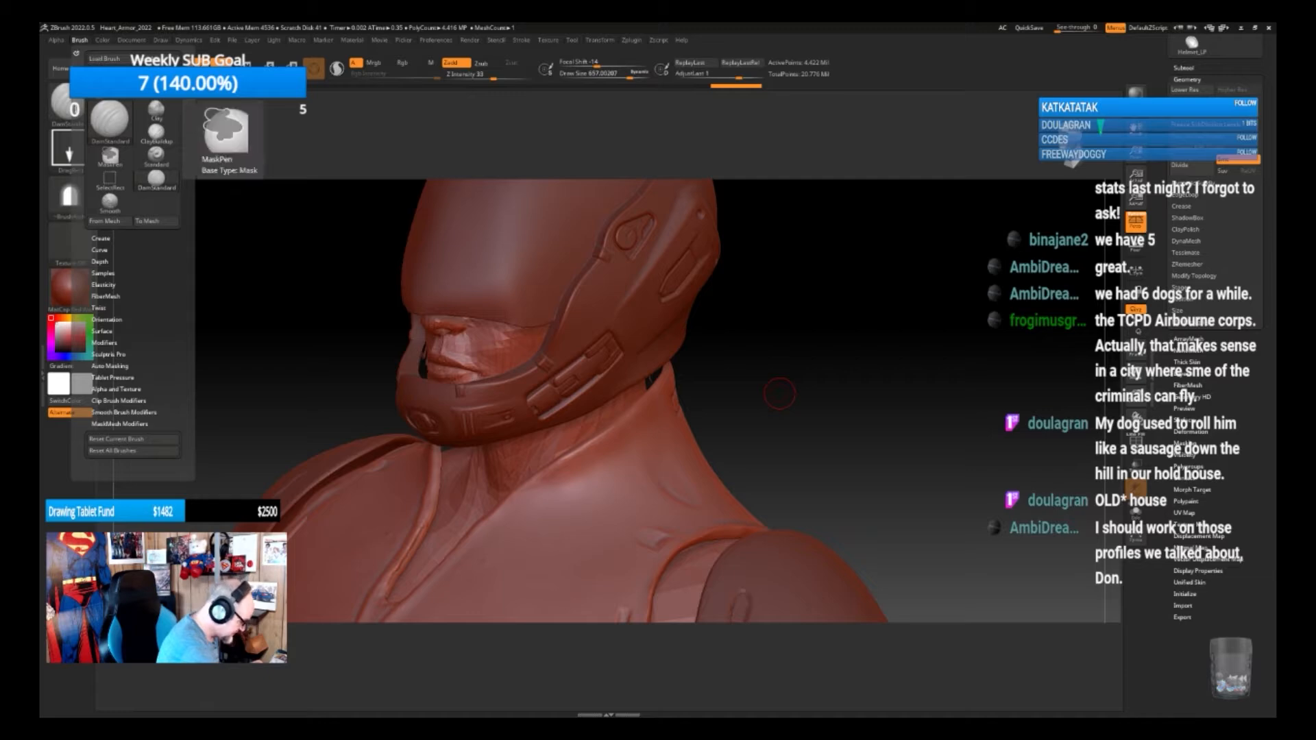
{"action": "left_click", "coordinate": [83, 41]}
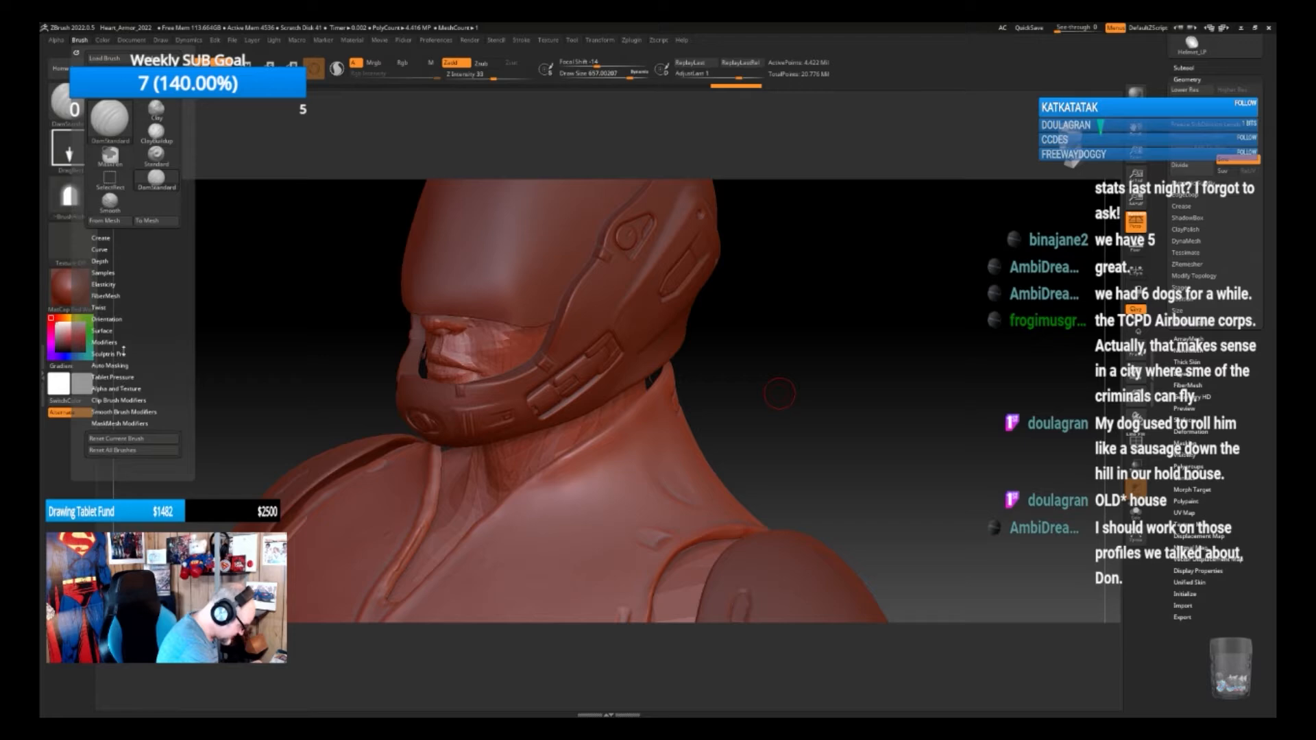
{"action": "left_click", "coordinate": [118, 365]}
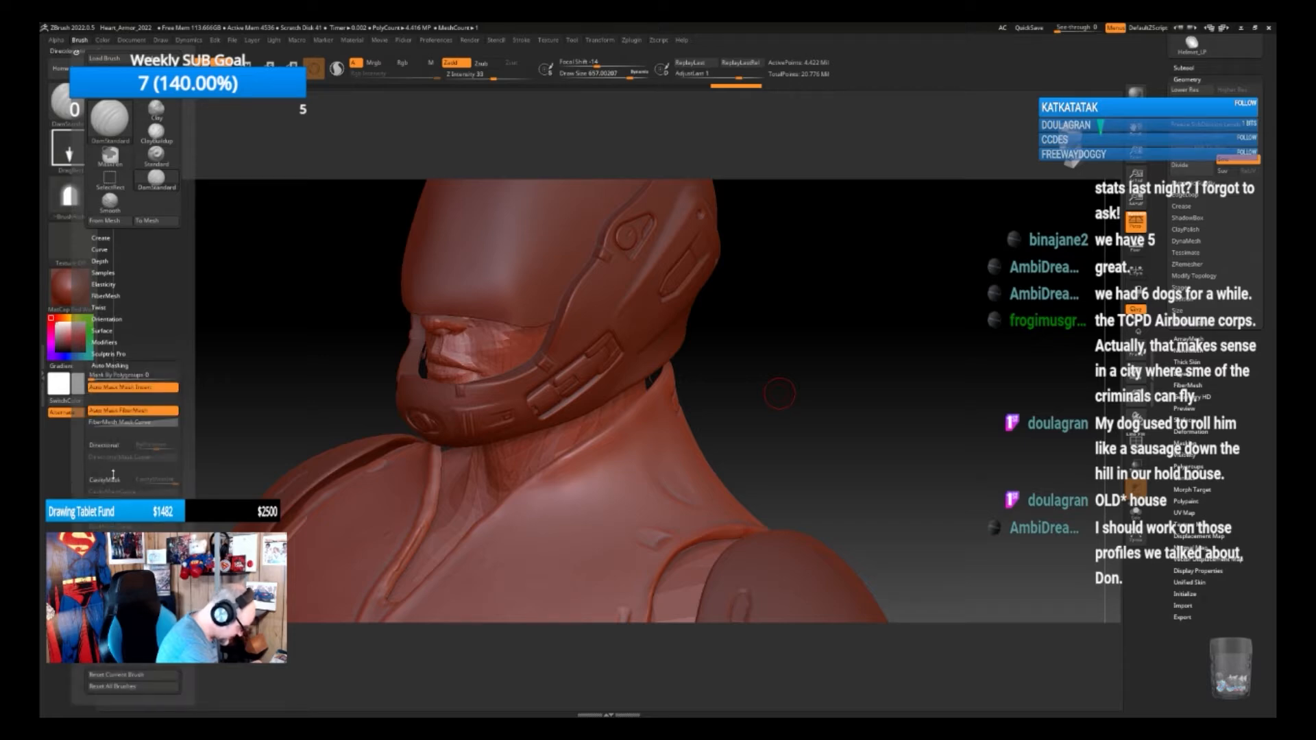
Mask a tapered patch on the chest armour's shoulder beside the collar and extract it as a sharp-edged mesh with Extract+
{"action": "mouse_move", "coordinate": [870, 455]}
{"action": "left_mouse_down"}
{"action": "mouse_move", "coordinate": [919, 450]}
{"action": "mouse_move", "coordinate": [884, 434]}
{"action": "left_mouse_up"}
{"action": "mouse_move", "coordinate": [629, 401]}
{"action": "left_mouse_down", "text": "ctrl"}
{"action": "mouse_move", "coordinate": [655, 483]}
{"action": "mouse_move", "coordinate": [644, 501]}
{"action": "mouse_move", "coordinate": [583, 422]}
{"action": "mouse_move", "coordinate": [634, 394]}
{"action": "mouse_move", "coordinate": [611, 427]}
{"action": "mouse_move", "coordinate": [639, 458]}
{"action": "mouse_move", "coordinate": [646, 449]}
{"action": "left_mouse_up", "text": "ctrl"}
{"action": "mouse_move", "coordinate": [781, 411]}
{"action": "left_mouse_down"}
{"action": "mouse_move", "coordinate": [866, 385]}
{"action": "mouse_move", "coordinate": [849, 418]}
{"action": "mouse_move", "coordinate": [826, 416]}
{"action": "left_mouse_up"}
{"action": "left_click", "coordinate": [631, 39]}
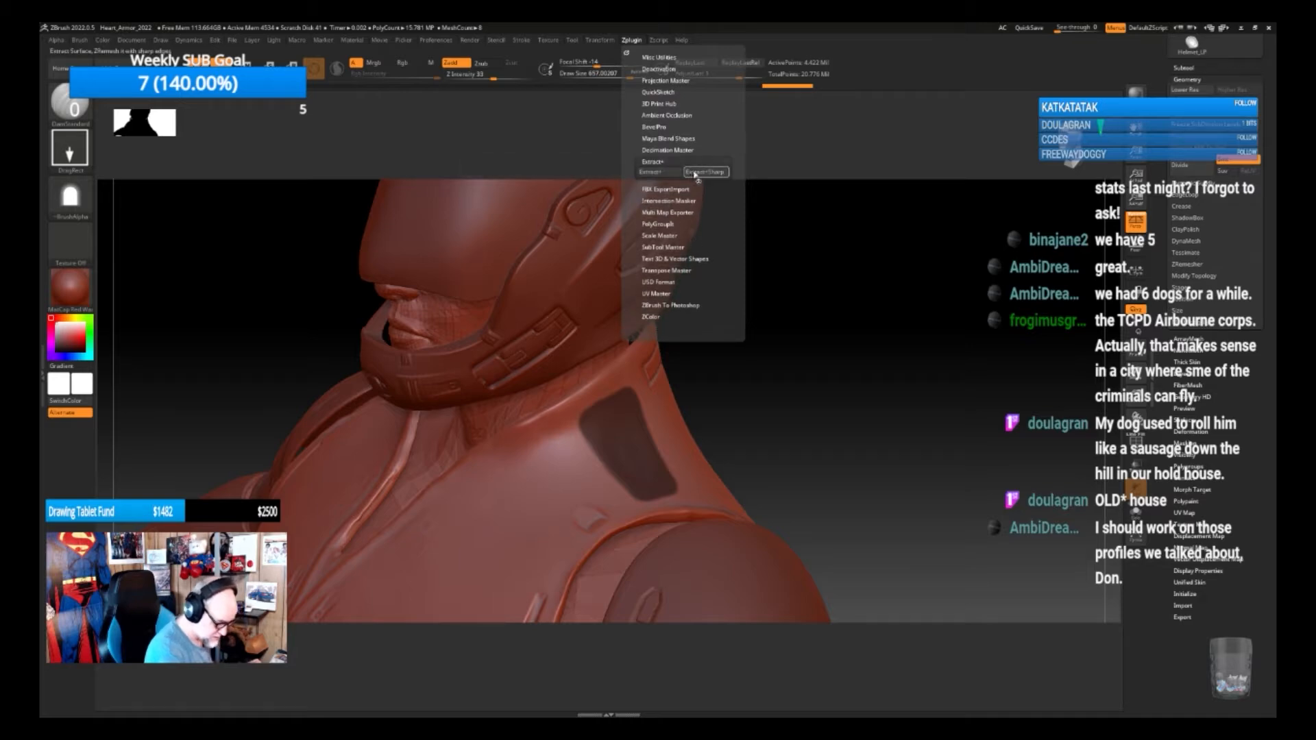
{"action": "left_click", "coordinate": [694, 172]}
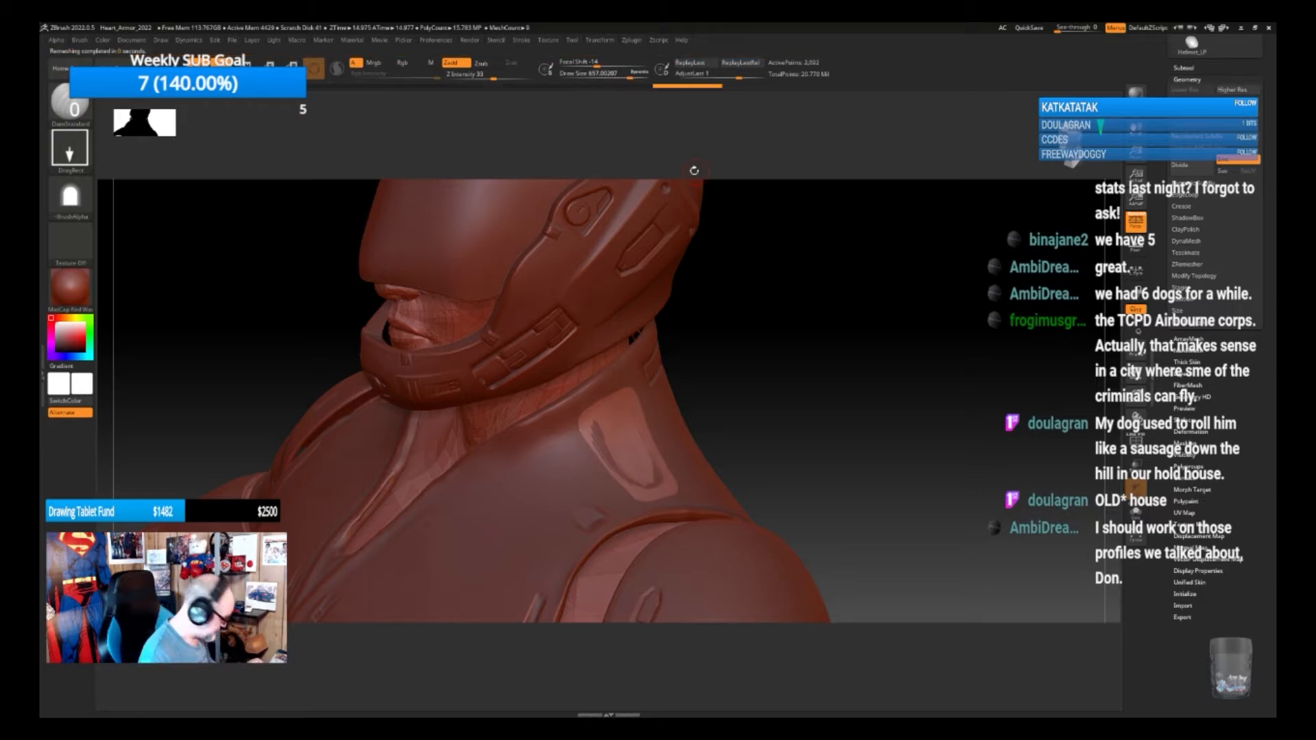
Switch to the ZModeler brush and display the polyframe on the extracted shoulder patch
{"action": "left_click_drag", "start_coordinate": [825, 477], "coordinate": [844, 446]}
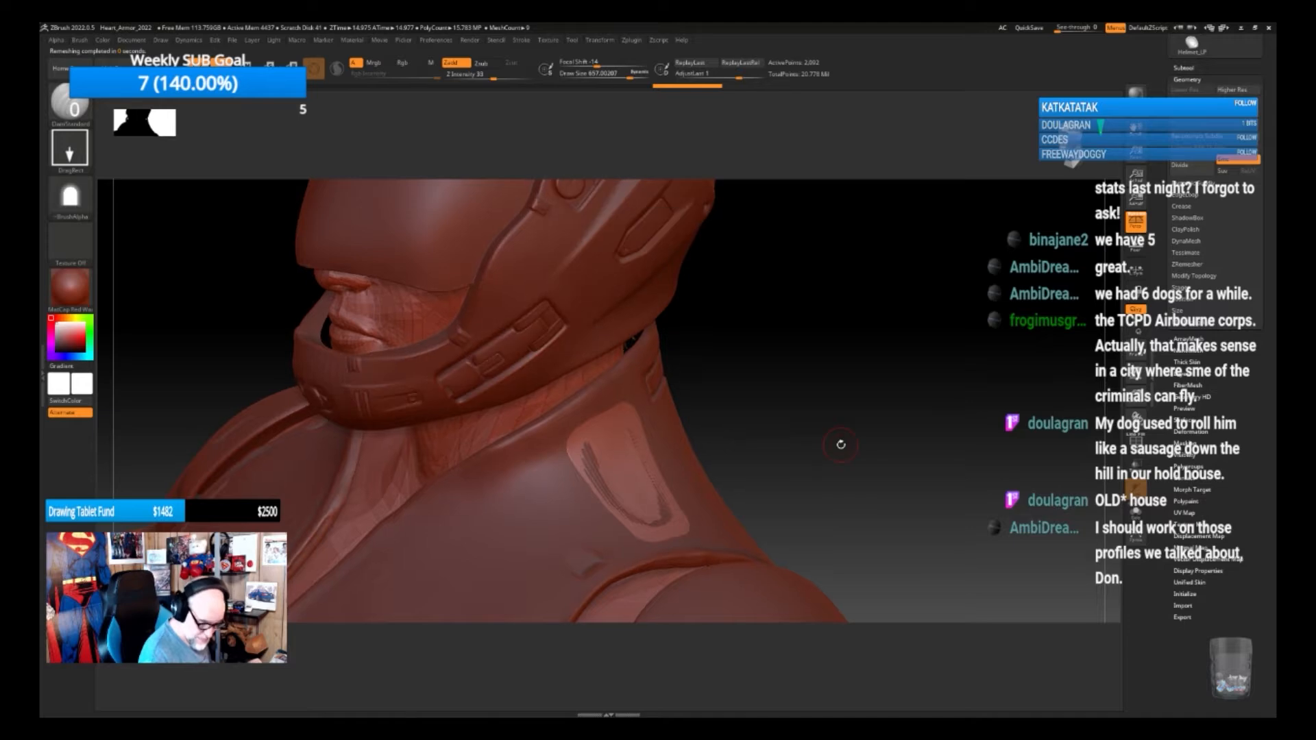
{"action": "key", "text": "b"}
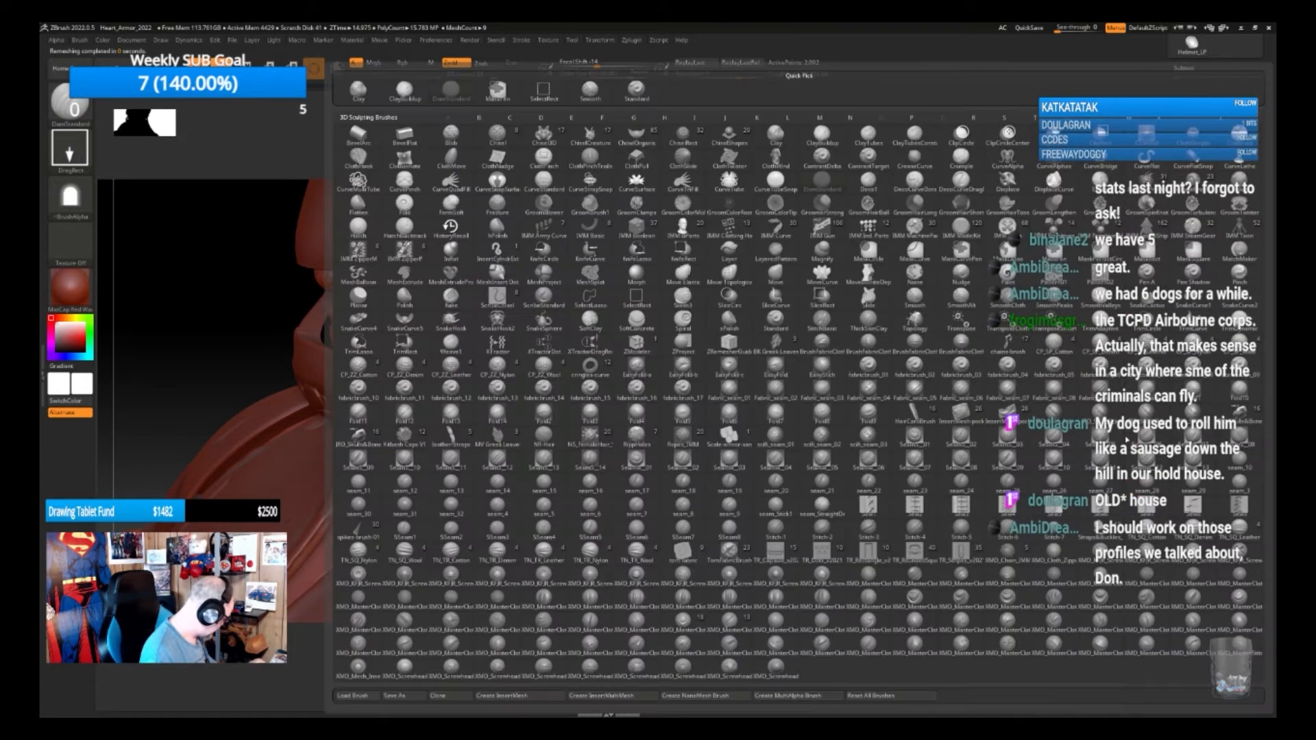
{"action": "key", "text": "m"}
{"action": "mouse_move", "coordinate": [827, 480]}
{"action": "left_mouse_down"}
{"action": "mouse_move", "coordinate": [814, 479]}
{"action": "mouse_move", "coordinate": [839, 508]}
{"action": "left_mouse_up"}
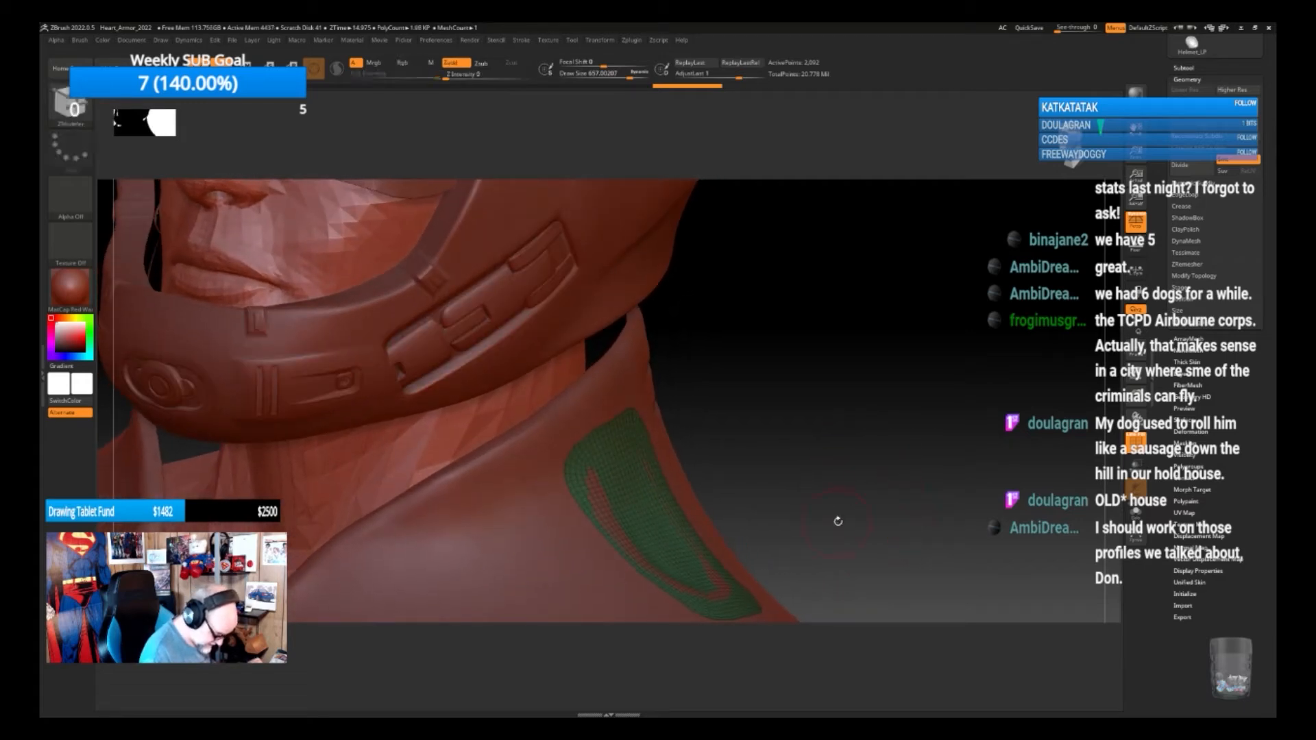
Select the extracted shoulder patch's subtool and rename it Light_LP
{"action": "left_click", "coordinate": [1183, 68]}
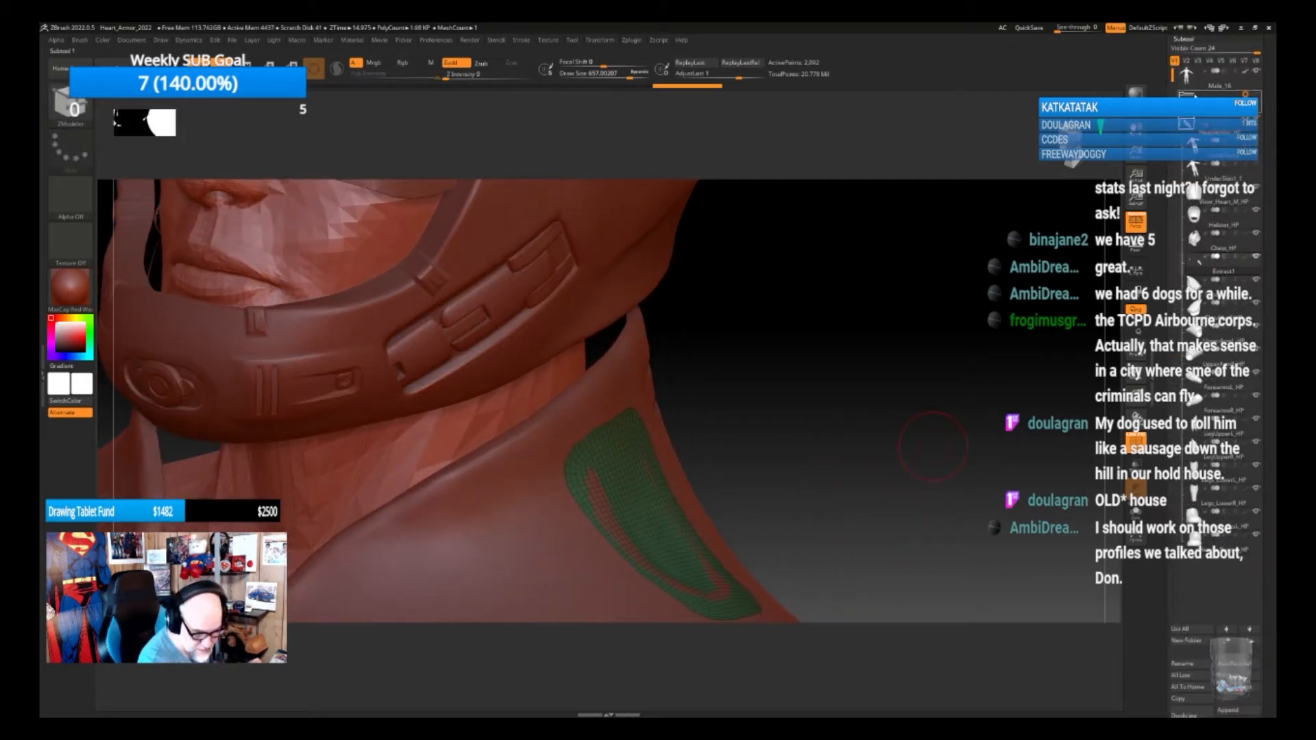
{"action": "left_click", "coordinate": [1210, 241]}
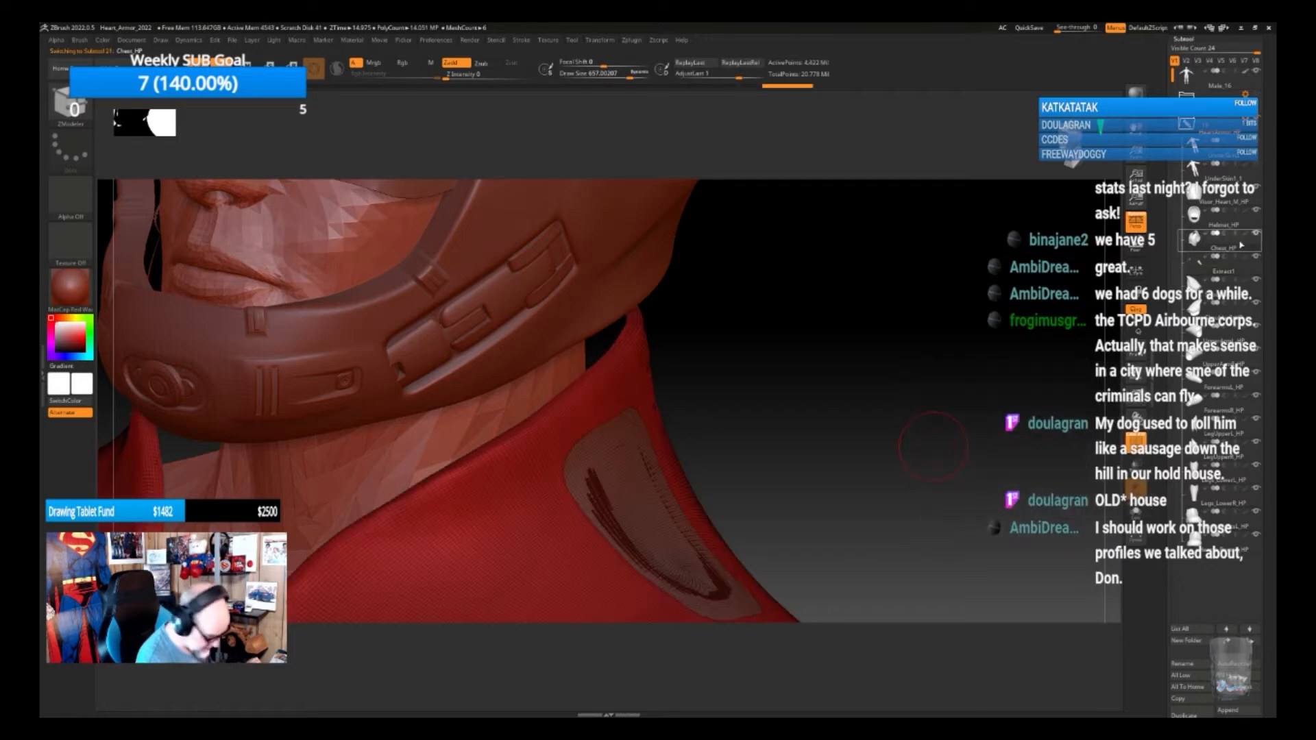
{"action": "left_click", "coordinate": [1246, 265]}
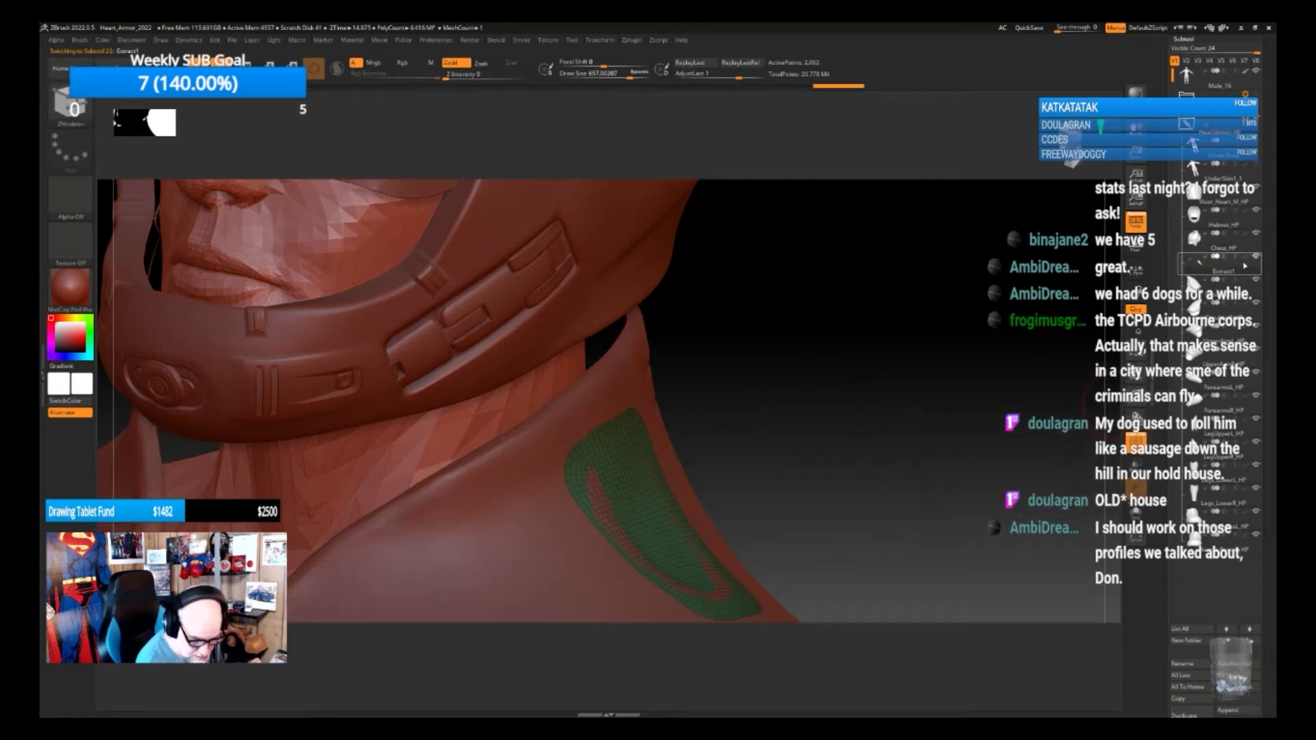
{"action": "left_click", "coordinate": [1196, 663]}
{"action": "key", "text": "BackSpace"}
{"action": "type", "text": "Light_LP"}
{"action": "key", "text": "Return"}
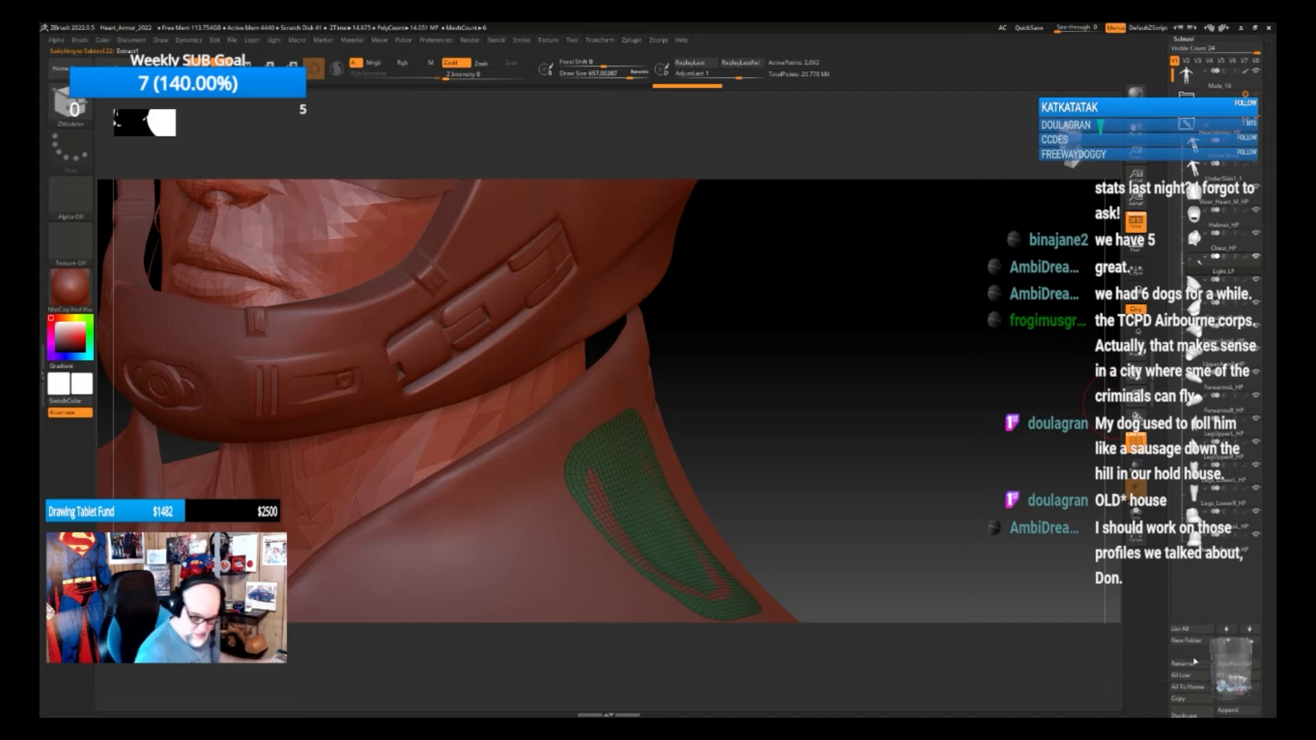
Move the Light_LP subtool into the HeartArmor LP folder with the other low-poly armour pieces
{"action": "left_click_drag", "start_coordinate": [1270, 304], "coordinate": [1270, 396]}
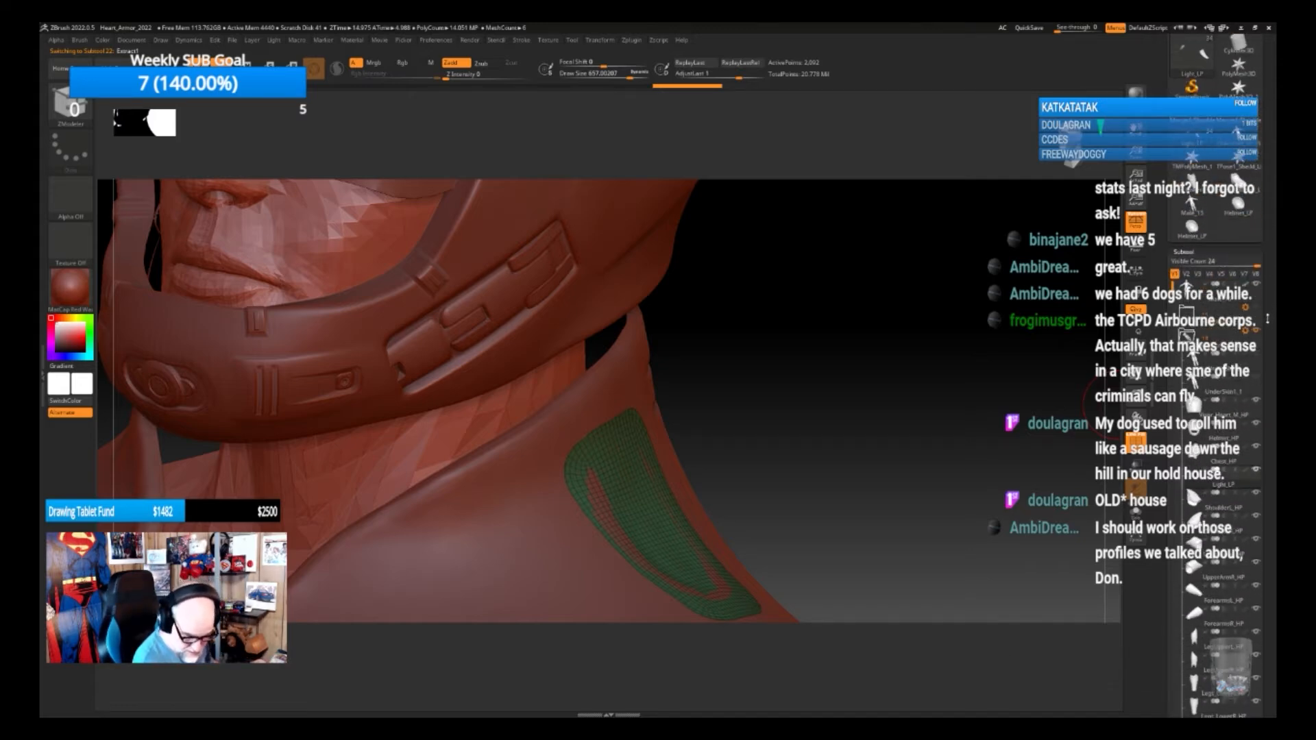
{"action": "mouse_move", "coordinate": [1241, 482]}
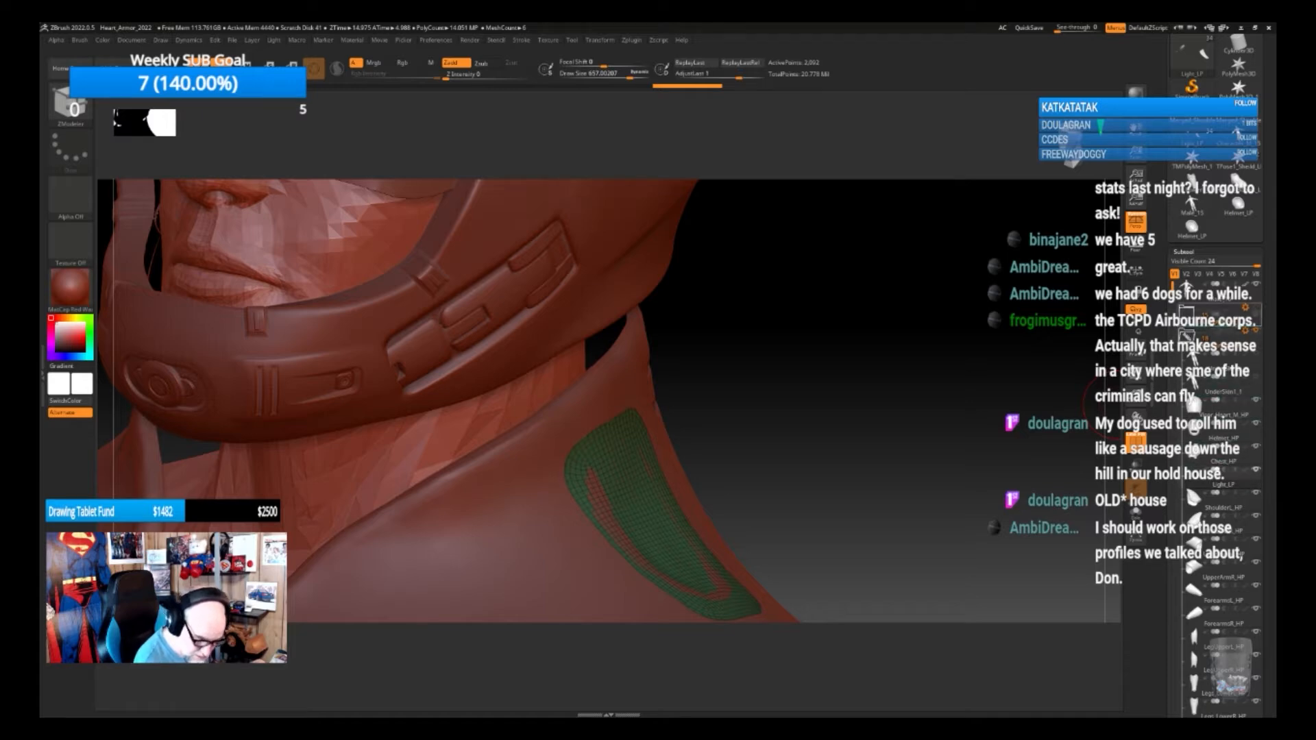
{"action": "left_click_drag", "start_coordinate": [1241, 482], "coordinate": [1241, 320]}
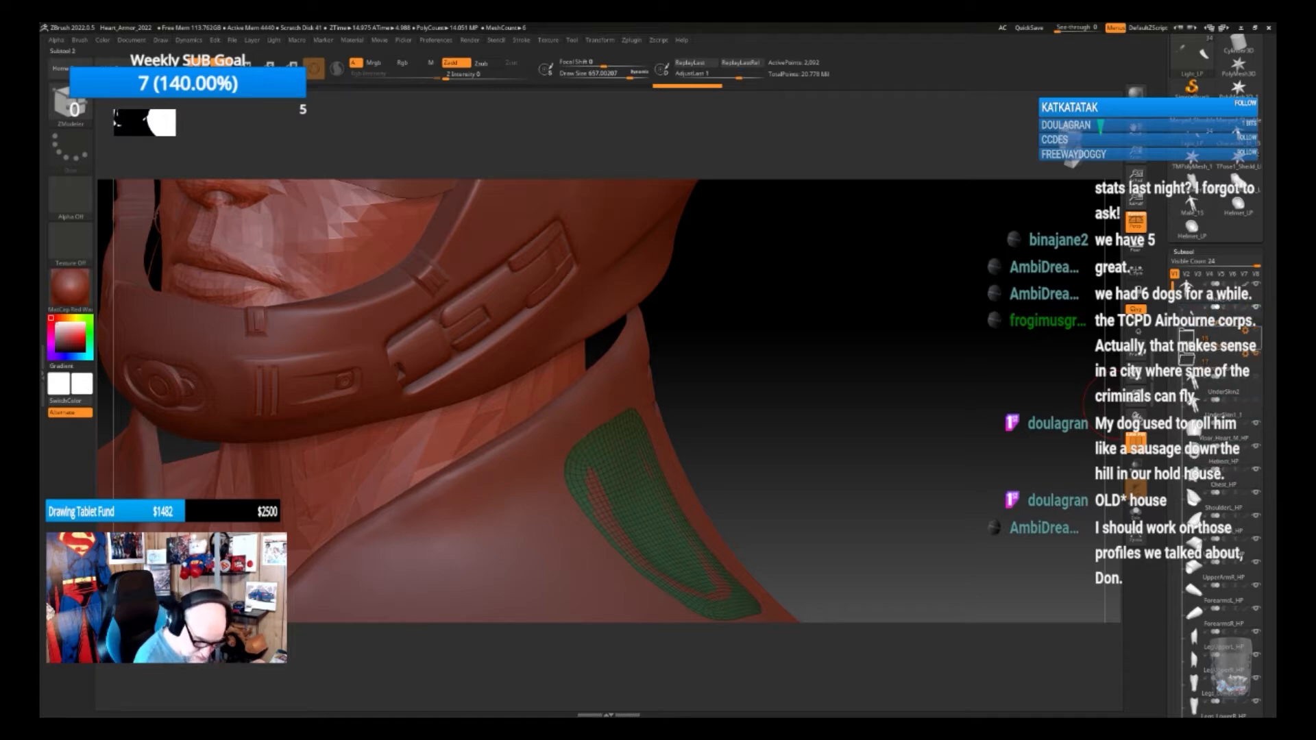
{"action": "left_click", "coordinate": [1189, 361]}
{"action": "left_click", "coordinate": [1188, 337]}
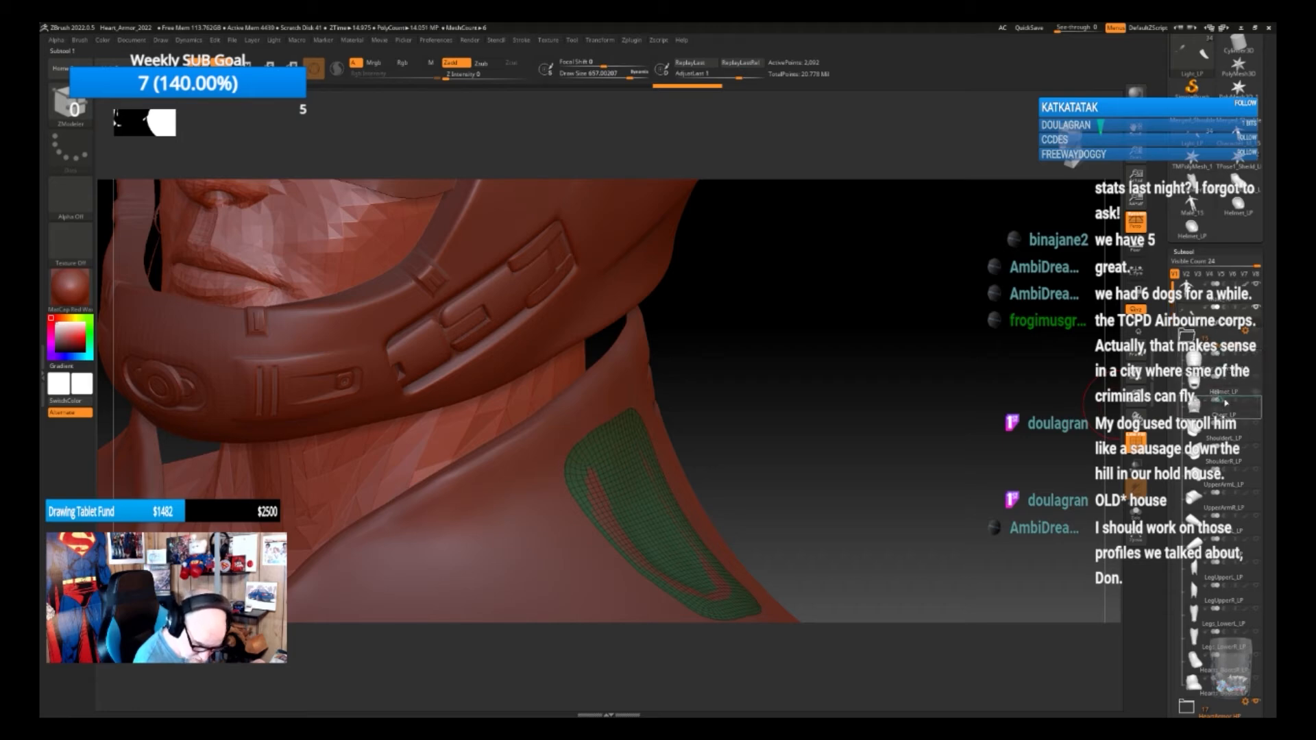
{"action": "left_click", "coordinate": [1224, 397]}
Show the low-poly armour pieces and hide the body and the high-poly armour
{"action": "left_click", "coordinate": [1255, 377]}
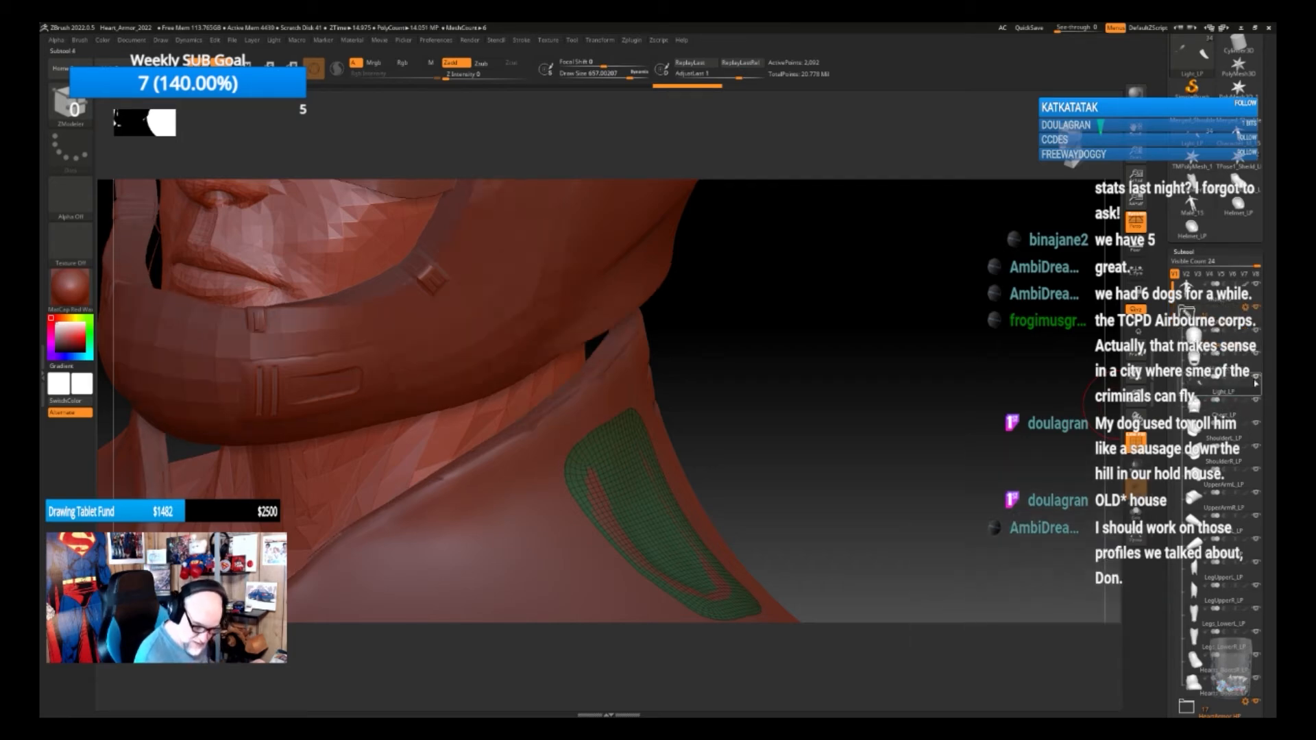
{"action": "left_click", "coordinate": [1191, 312]}
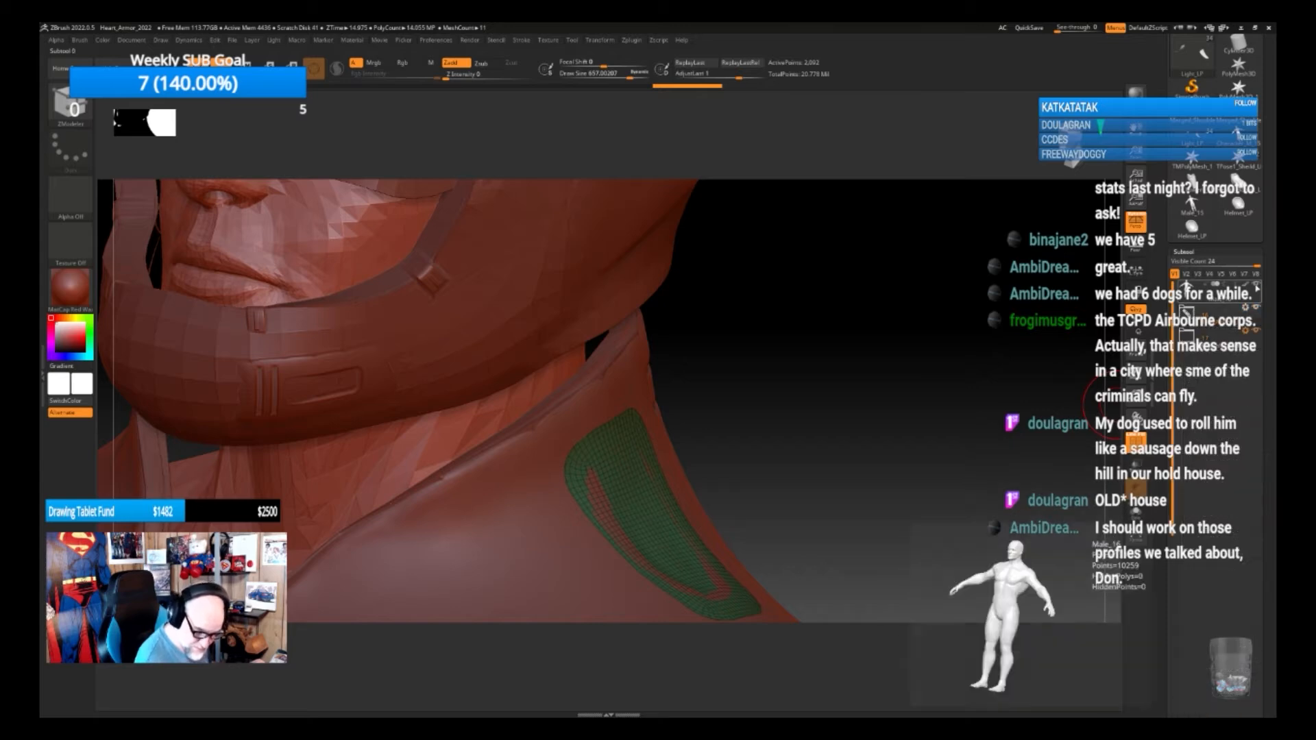
{"action": "left_click", "coordinate": [1248, 313]}
Extrude all polygons of the Light_LP patch with QMesh to give it thickness and hide the polyframe
{"action": "mouse_move", "coordinate": [788, 498]}
{"action": "left_mouse_down"}
{"action": "mouse_move", "coordinate": [800, 473]}
{"action": "mouse_move", "coordinate": [795, 486]}
{"action": "left_mouse_up"}
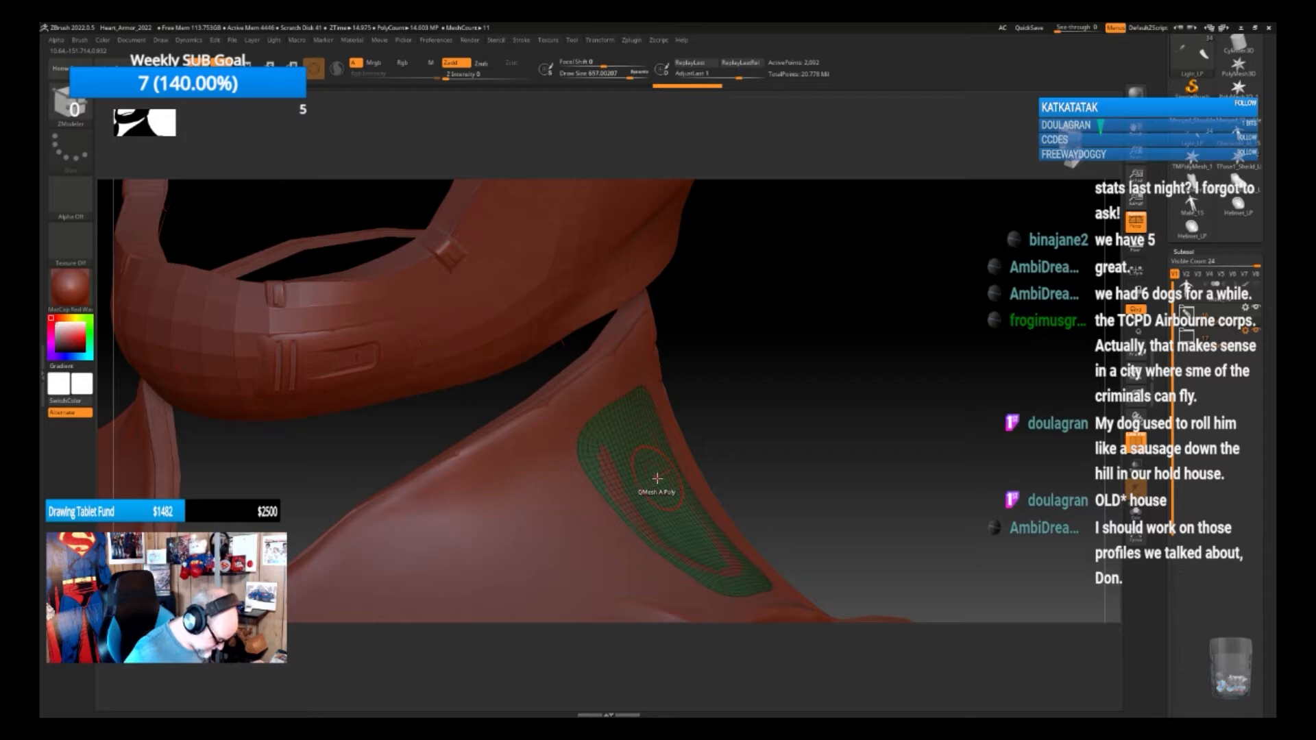
{"action": "key", "text": "space"}
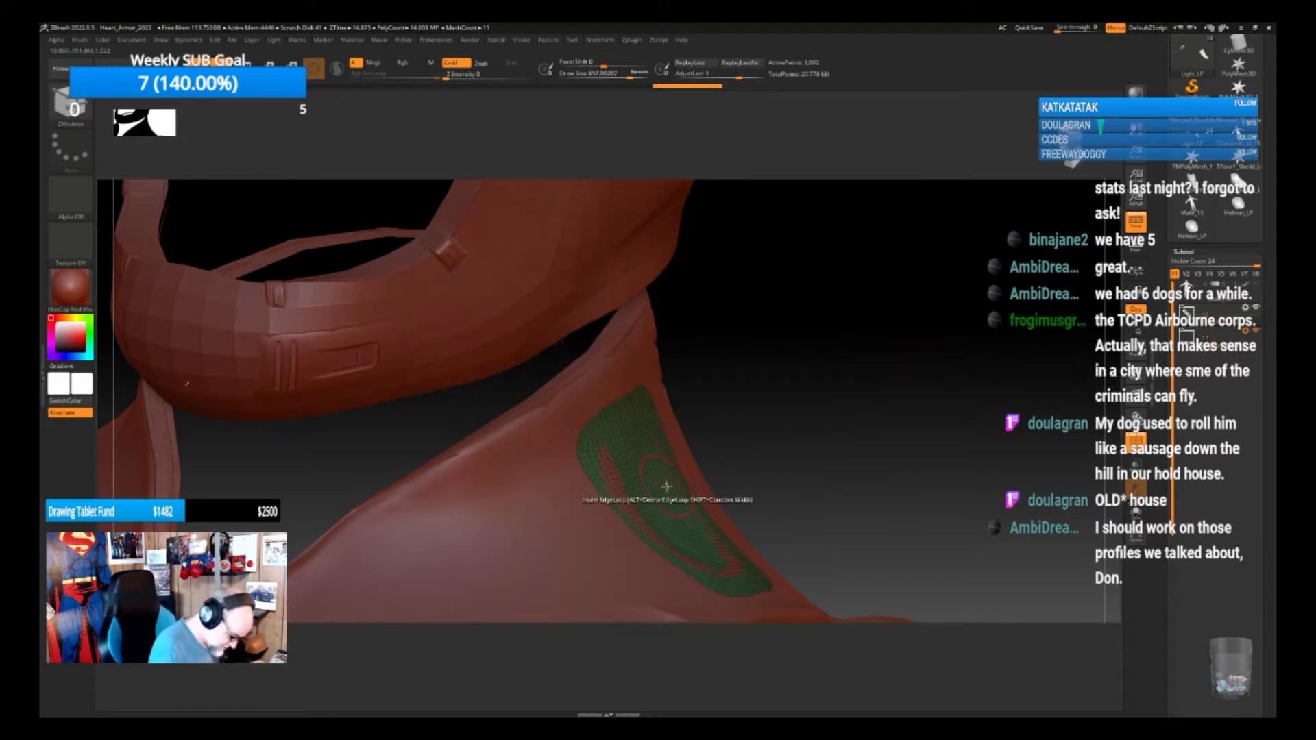
{"action": "left_click_drag", "start_coordinate": [665, 486], "coordinate": [679, 473]}
{"action": "mouse_move", "coordinate": [840, 475]}
{"action": "left_mouse_down"}
{"action": "mouse_move", "coordinate": [861, 455]}
{"action": "mouse_move", "coordinate": [843, 479]}
{"action": "mouse_move", "coordinate": [813, 434]}
{"action": "left_mouse_up"}
{"action": "key", "text": "shift"}
{"action": "mouse_move", "coordinate": [812, 492]}
{"action": "left_mouse_down"}
{"action": "mouse_move", "coordinate": [826, 495]}
{"action": "mouse_move", "coordinate": [795, 530]}
{"action": "mouse_move", "coordinate": [699, 492]}
{"action": "left_mouse_up"}
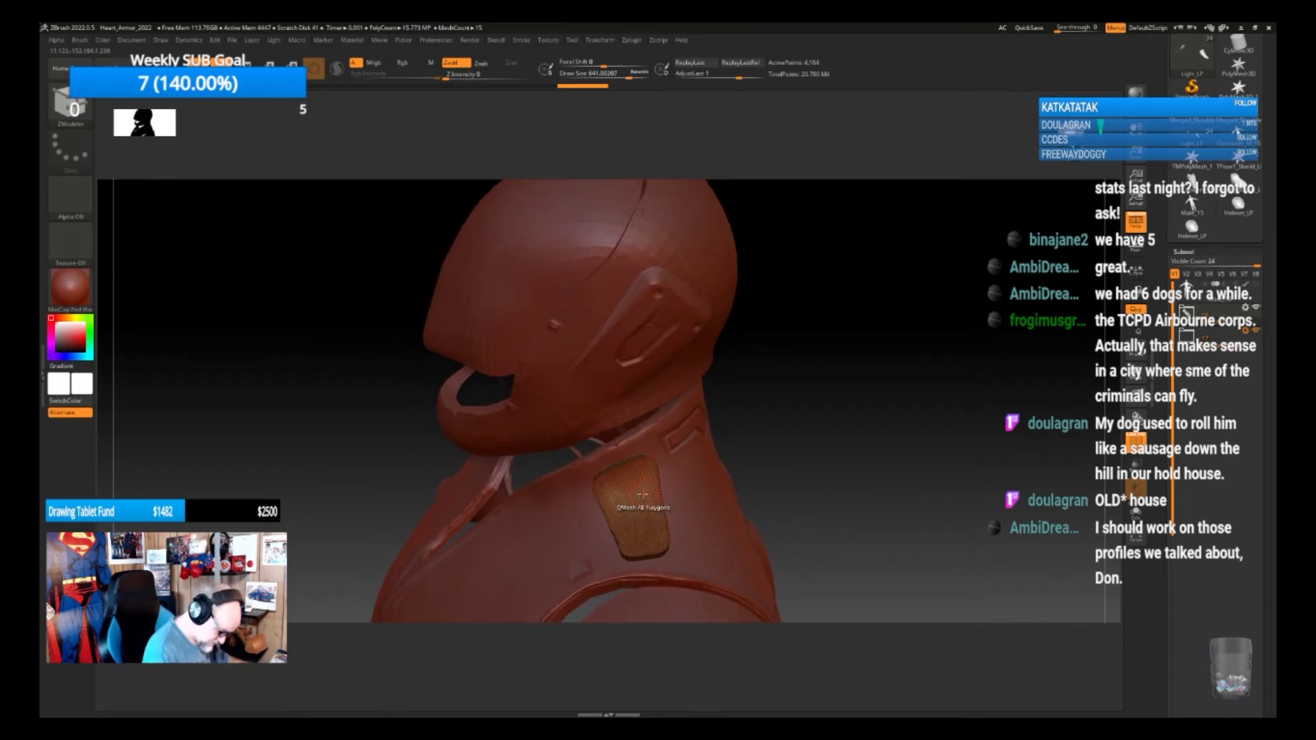
{"action": "left_click", "coordinate": [1129, 439]}
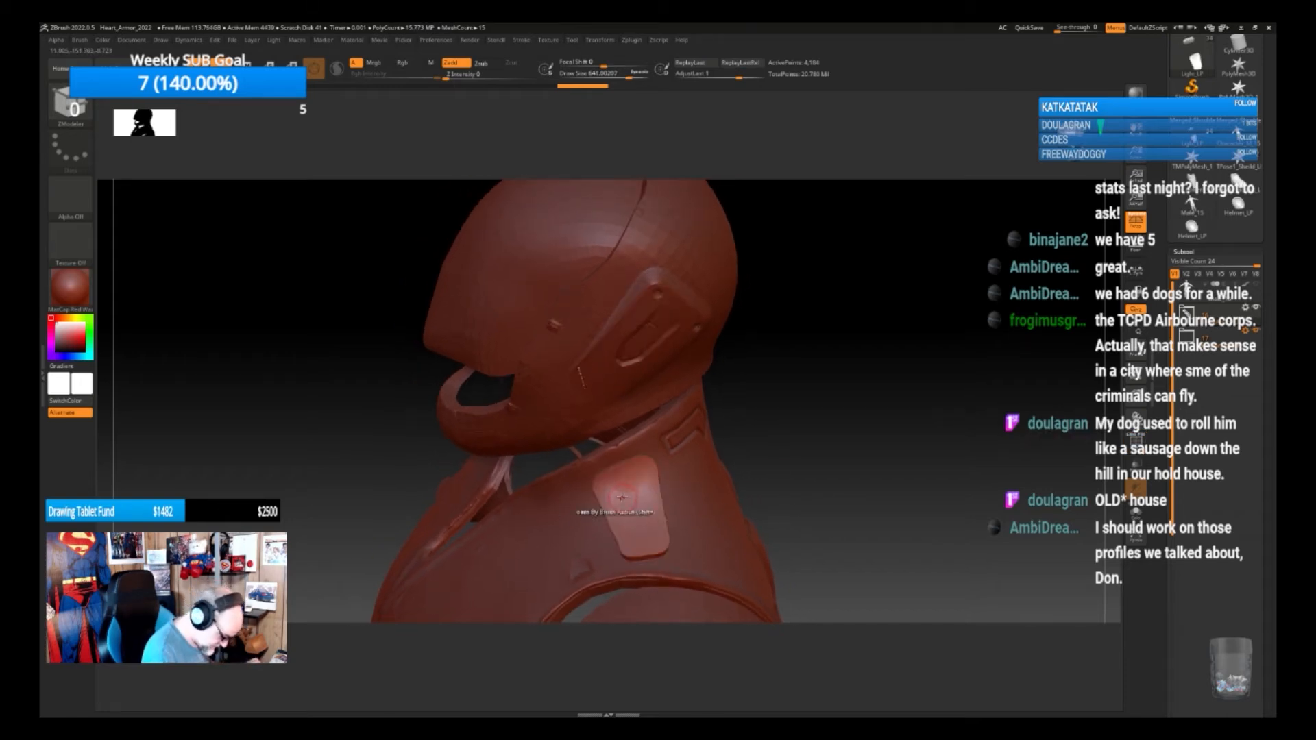
Mask the inner area of the shoulder light panel, leaving its rim unmasked
{"action": "key", "text": "ctrl"}
{"action": "mouse_move", "coordinate": [621, 506]}
{"action": "left_mouse_down", "text": "ctrl"}
{"action": "mouse_move", "coordinate": [635, 542]}
{"action": "mouse_move", "coordinate": [647, 489]}
{"action": "mouse_move", "coordinate": [622, 484]}
{"action": "mouse_move", "coordinate": [631, 524]}
{"action": "mouse_move", "coordinate": [640, 508]}
{"action": "left_mouse_up", "text": "ctrl"}
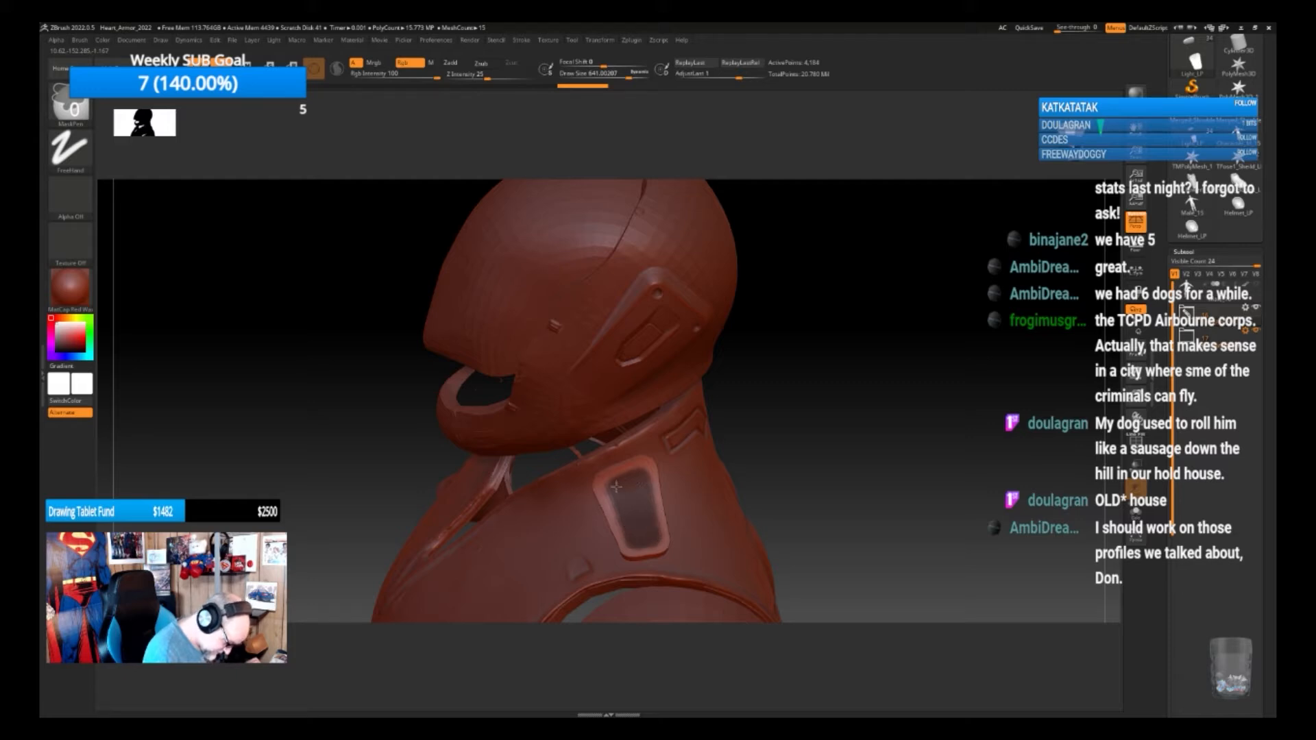
{"action": "left_click_drag", "start_coordinate": [837, 479], "coordinate": [869, 462]}
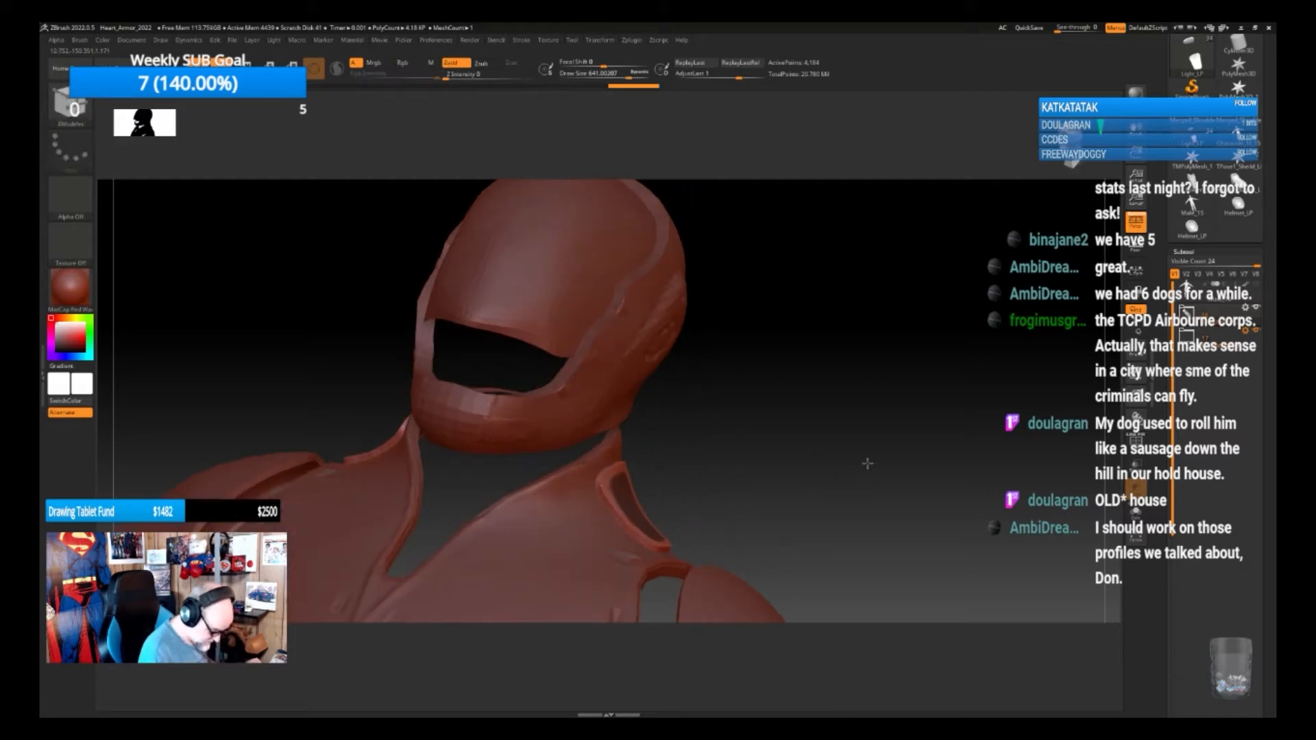
{"action": "left_click_drag", "start_coordinate": [801, 497], "coordinate": [793, 498]}
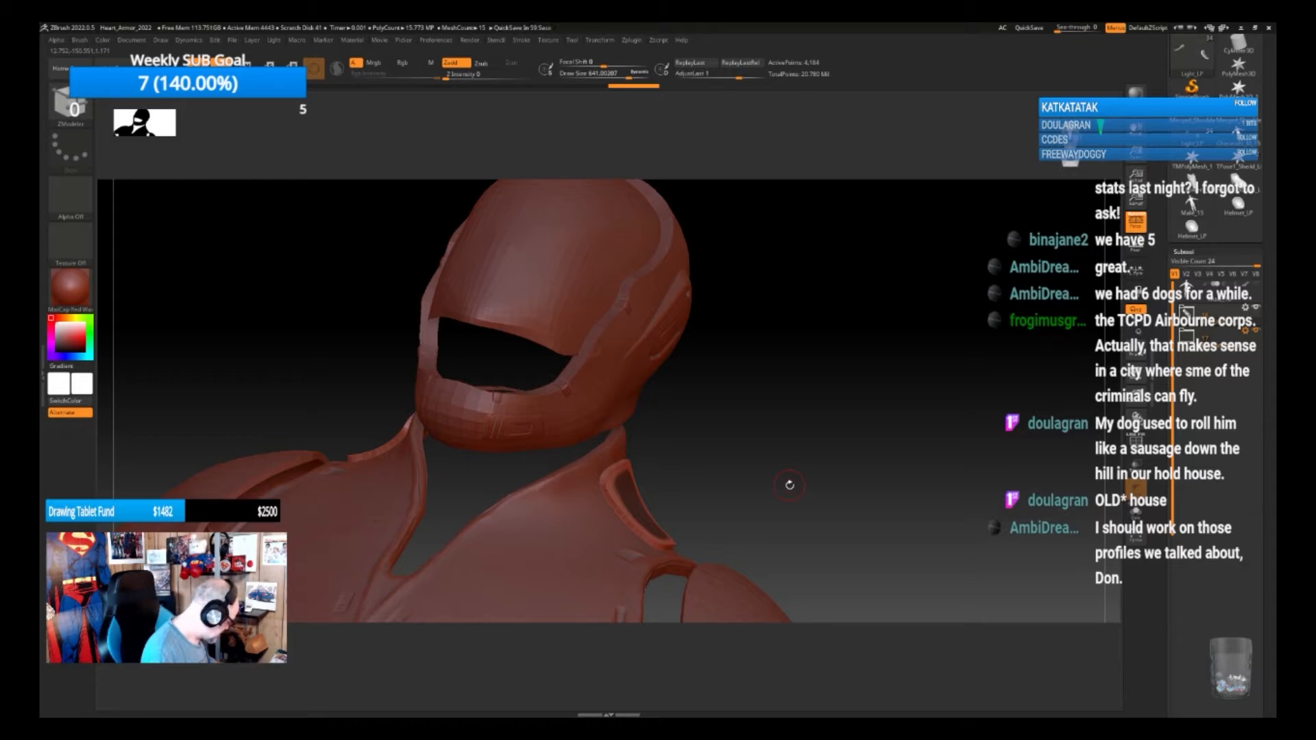
Invert the mask onto the panel's rim and bulge the centre with a larger Inflate brush
{"action": "key", "text": "b"}
{"action": "key", "text": "i"}
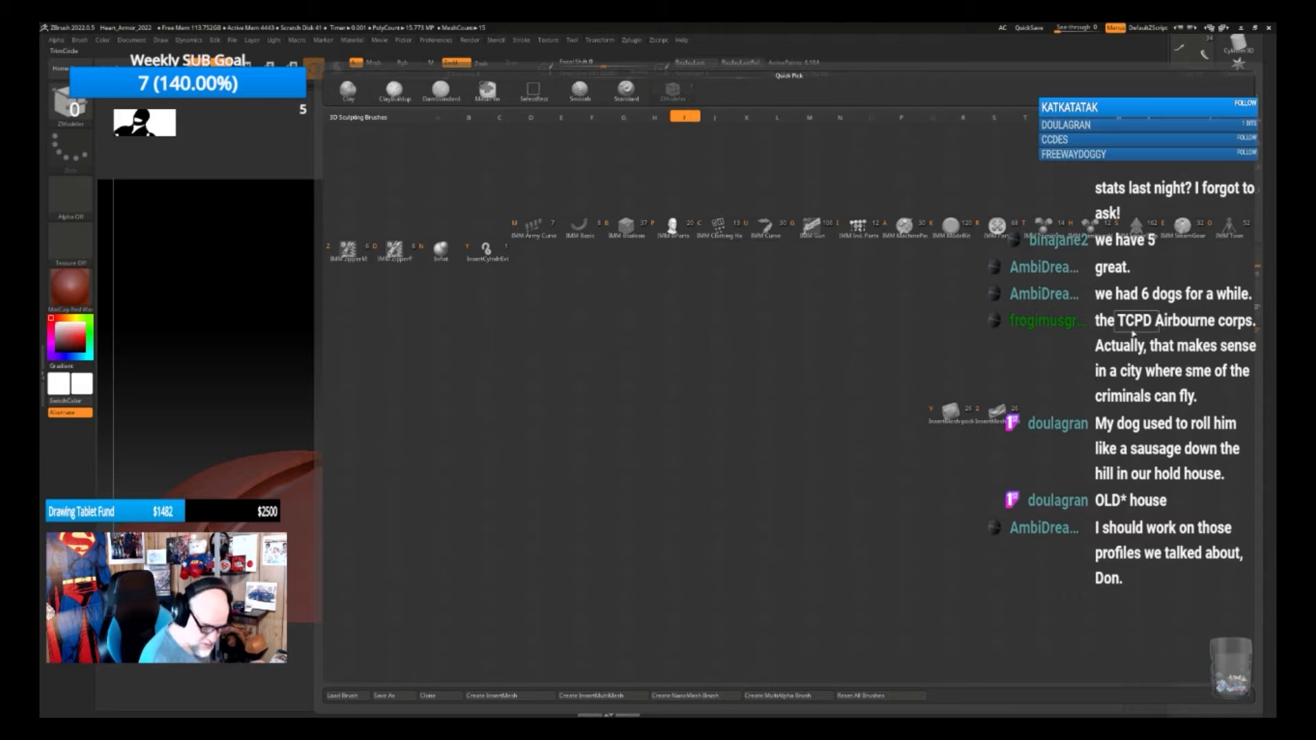
{"action": "key", "text": "n"}
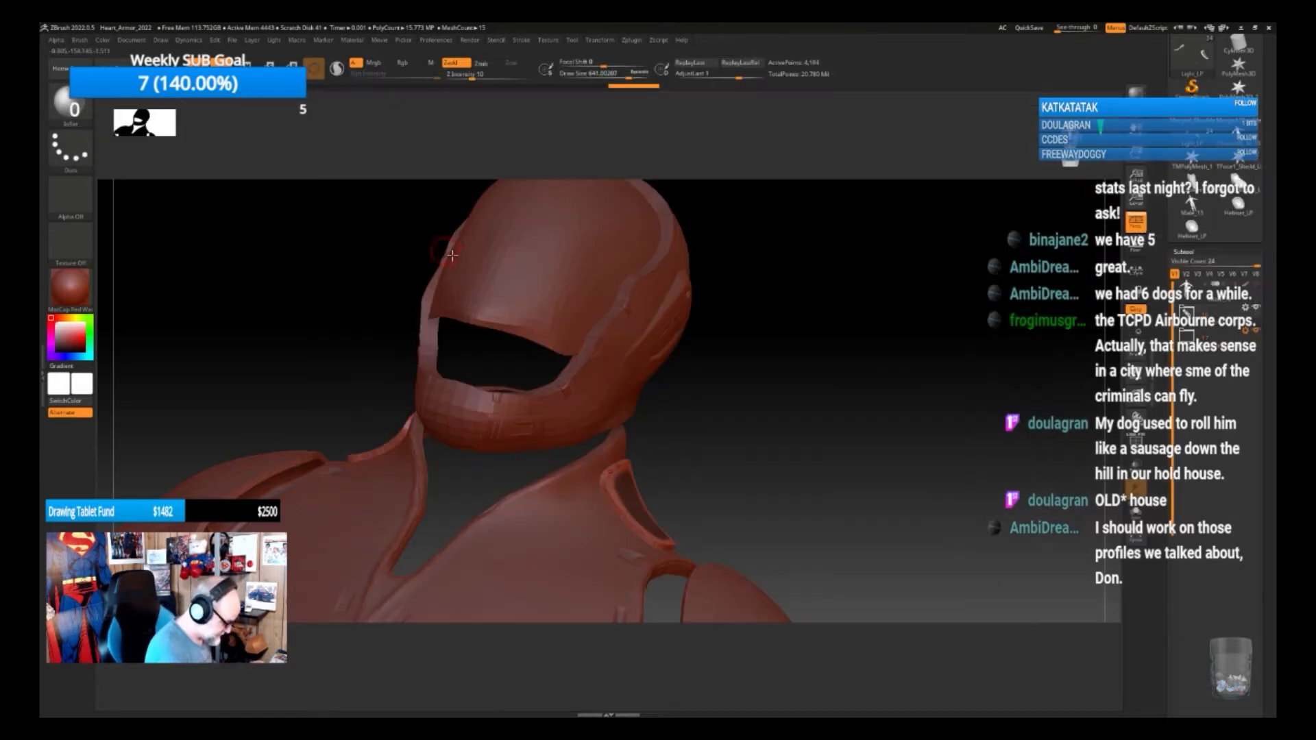
{"action": "left_click_drag", "start_coordinate": [780, 491], "coordinate": [742, 491]}
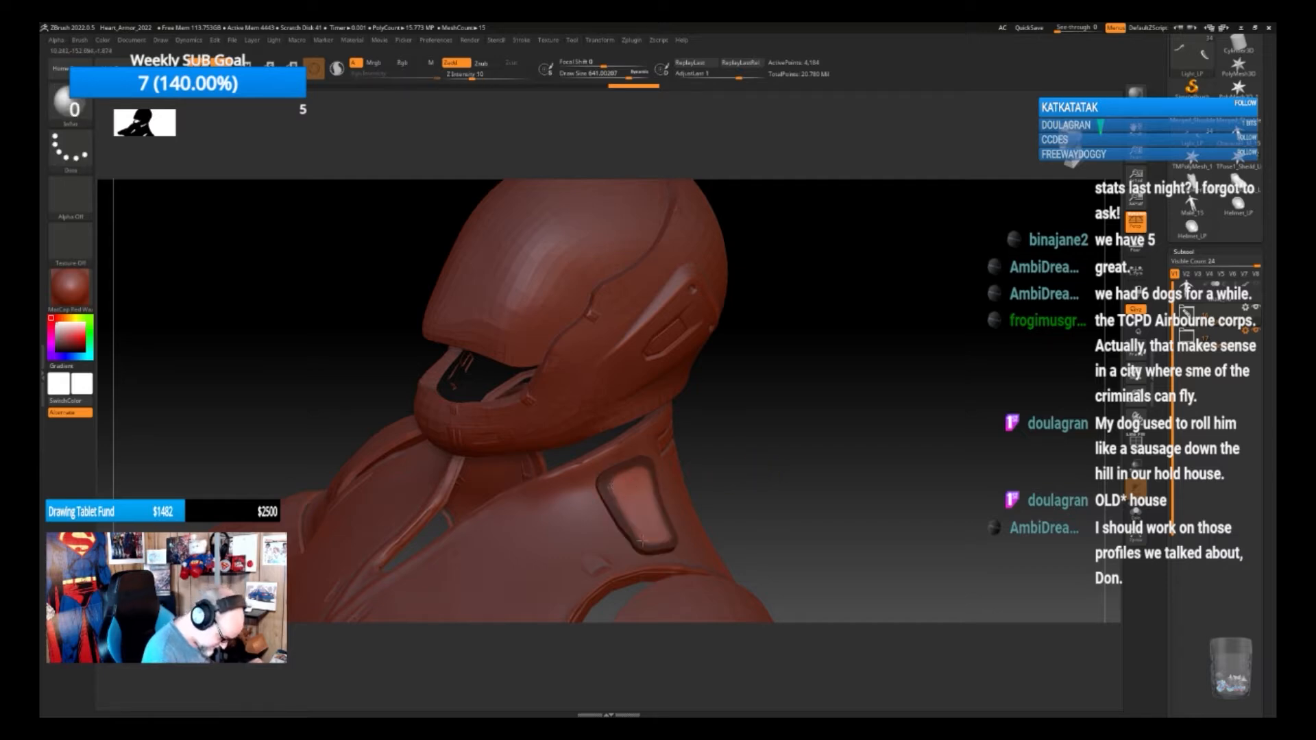
{"action": "left_click_drag", "start_coordinate": [654, 509], "coordinate": [646, 496]}
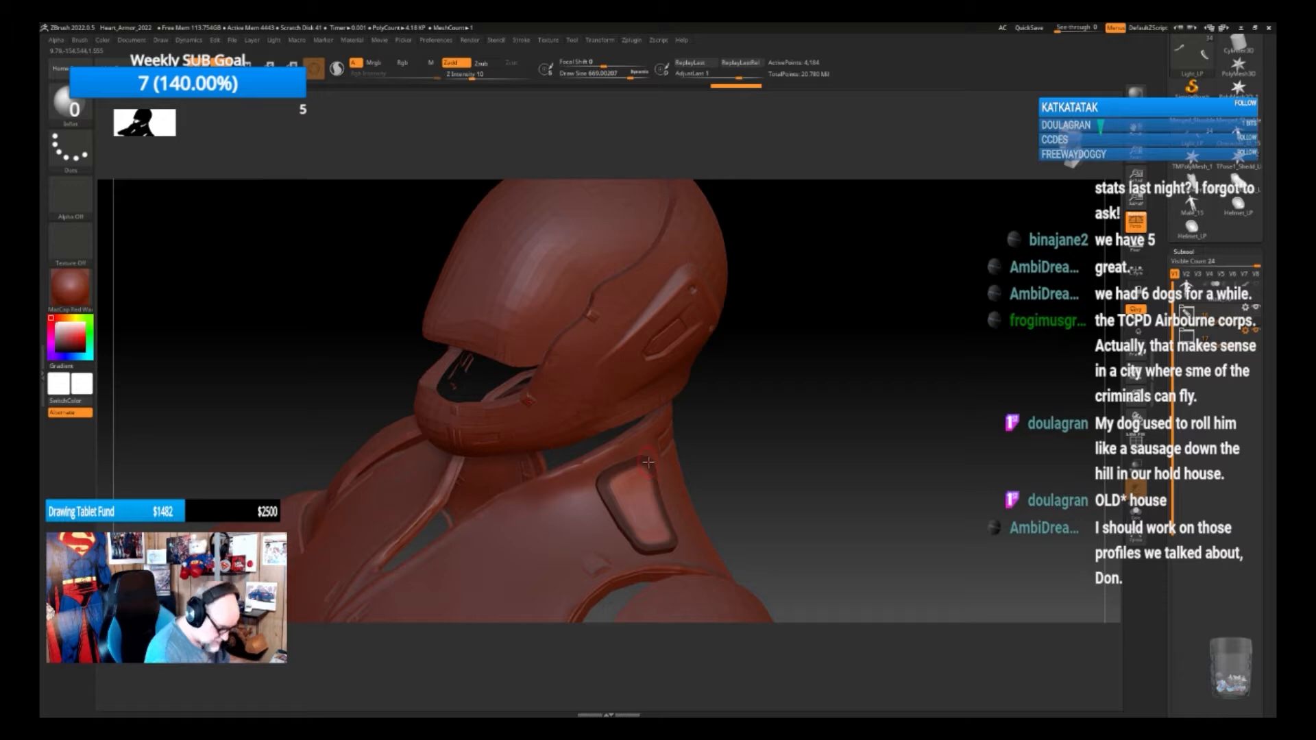
{"action": "left_click", "coordinate": [643, 77]}
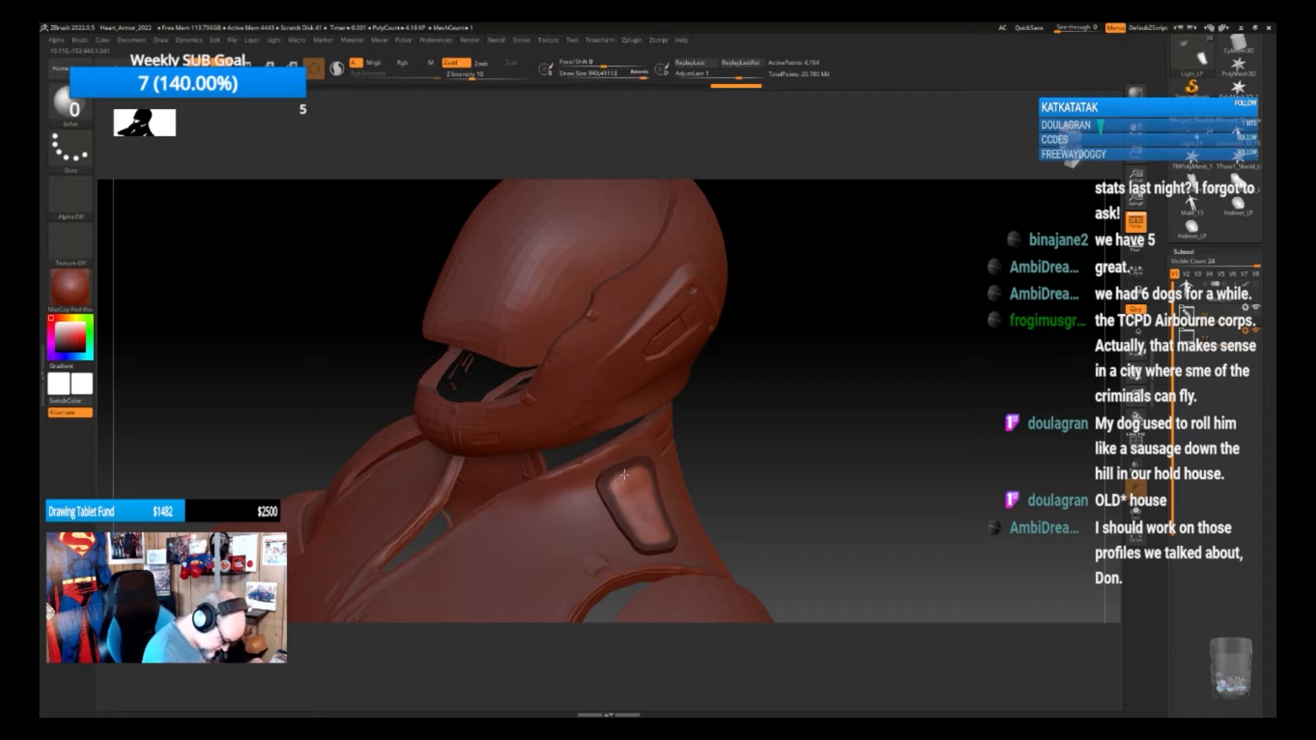
{"action": "left_click_drag", "start_coordinate": [643, 528], "coordinate": [670, 505]}
Build up more volume in the panel's centre from the side and lightly smooth its edge
{"action": "left_click_drag", "start_coordinate": [838, 493], "coordinate": [649, 447], "text": "alt"}
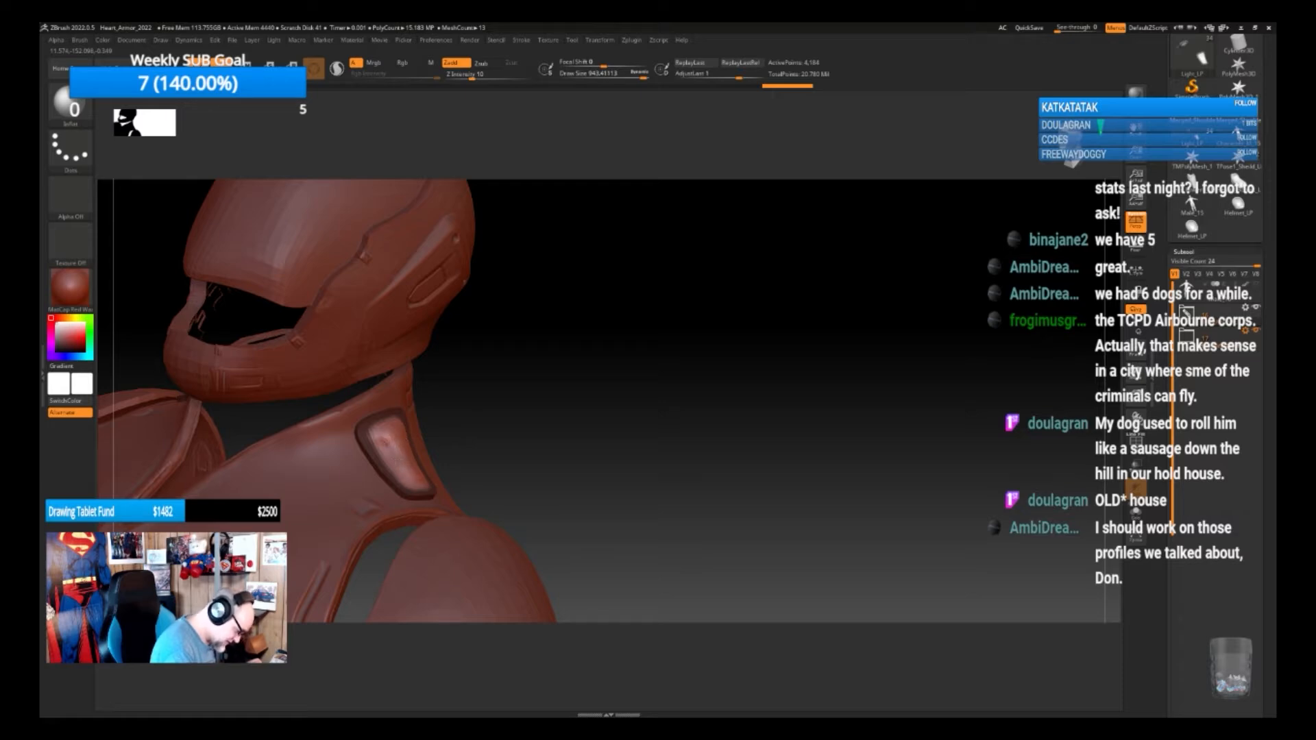
{"action": "left_click_drag", "start_coordinate": [658, 449], "coordinate": [562, 447]}
{"action": "left_click_drag", "start_coordinate": [409, 452], "coordinate": [412, 435]}
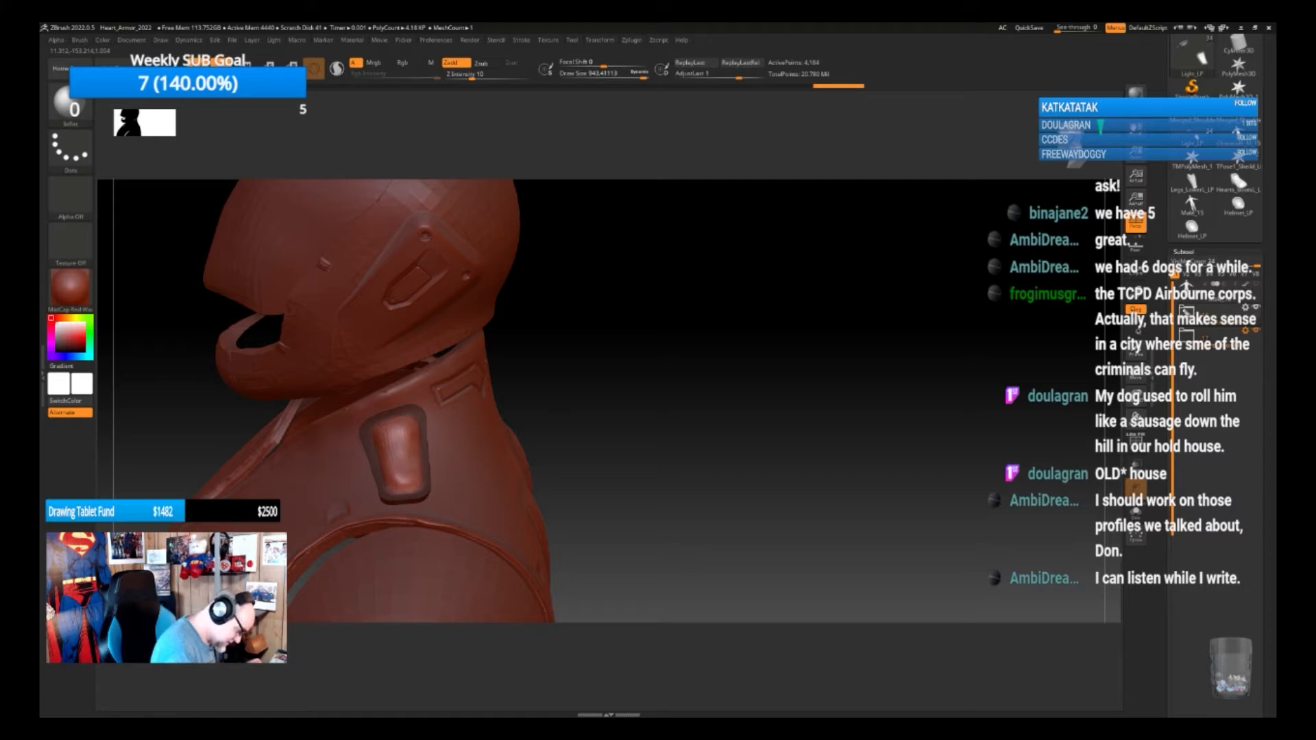
{"action": "mouse_move", "coordinate": [399, 430]}
{"action": "left_mouse_down"}
{"action": "mouse_move", "coordinate": [400, 459]}
{"action": "mouse_move", "coordinate": [398, 446]}
{"action": "left_mouse_up"}
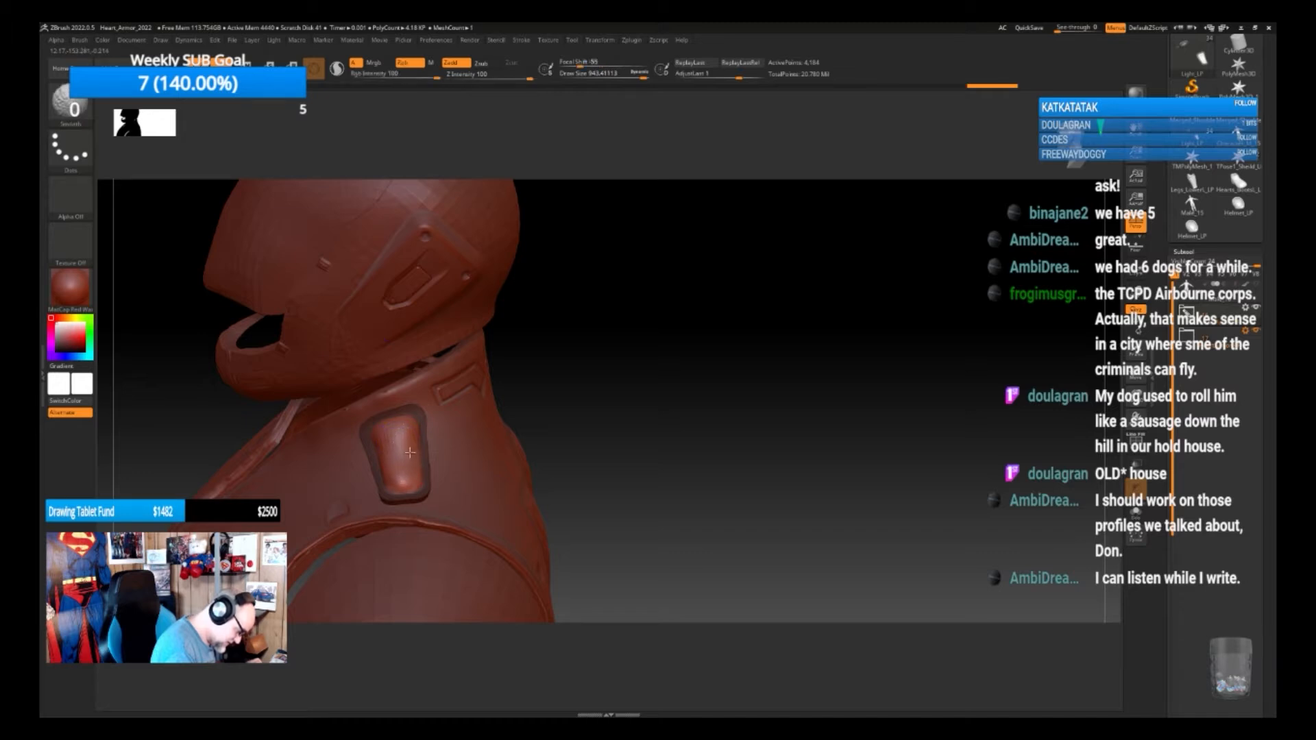
{"action": "left_click_drag", "start_coordinate": [382, 430], "coordinate": [381, 434], "text": "shift"}
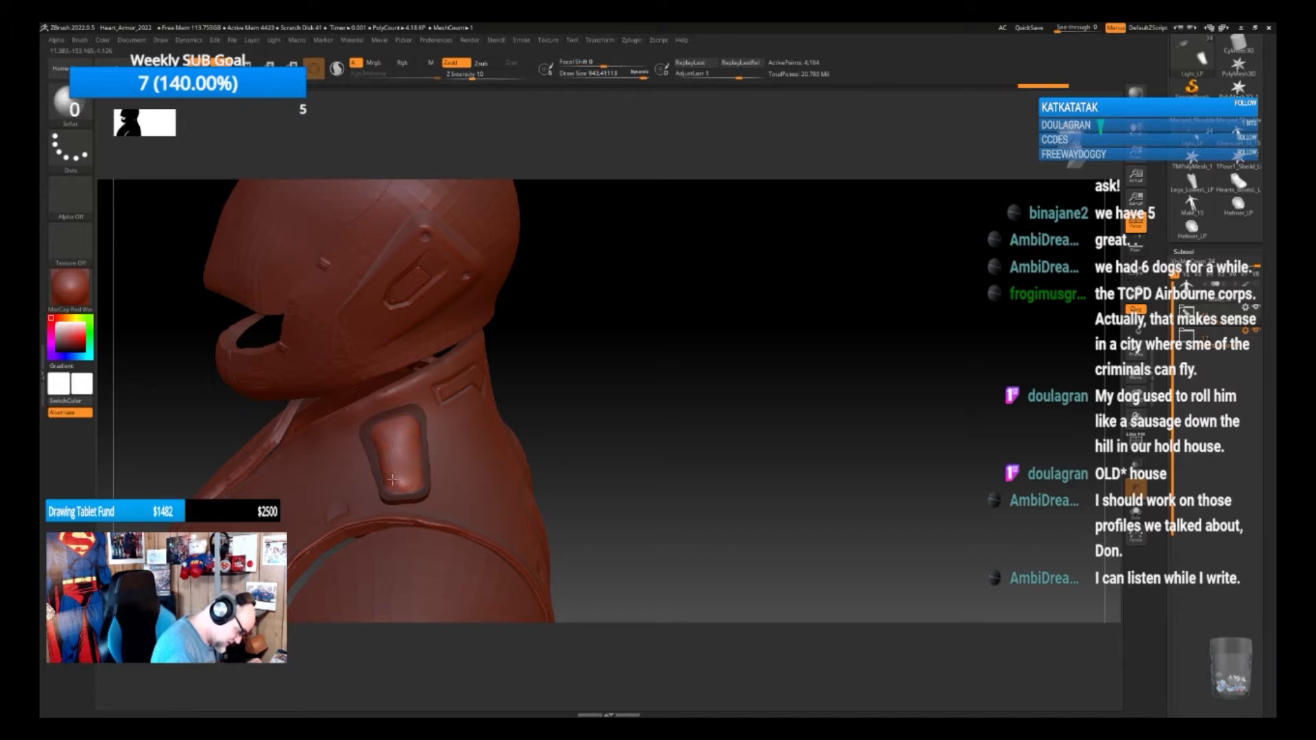
Smooth the bulged centre of the light panel and clear the mask
{"action": "left_click_drag", "start_coordinate": [581, 396], "coordinate": [663, 388]}
{"action": "mouse_move", "coordinate": [543, 456]}
{"action": "left_mouse_down"}
{"action": "mouse_move", "coordinate": [675, 440]}
{"action": "mouse_move", "coordinate": [675, 518]}
{"action": "mouse_move", "coordinate": [728, 443]}
{"action": "mouse_move", "coordinate": [685, 470]}
{"action": "mouse_move", "coordinate": [652, 461]}
{"action": "mouse_move", "coordinate": [698, 408]}
{"action": "mouse_move", "coordinate": [545, 444]}
{"action": "mouse_move", "coordinate": [522, 463]}
{"action": "mouse_move", "coordinate": [541, 493]}
{"action": "left_mouse_up"}
{"action": "left_click_drag", "start_coordinate": [641, 411], "coordinate": [571, 421]}
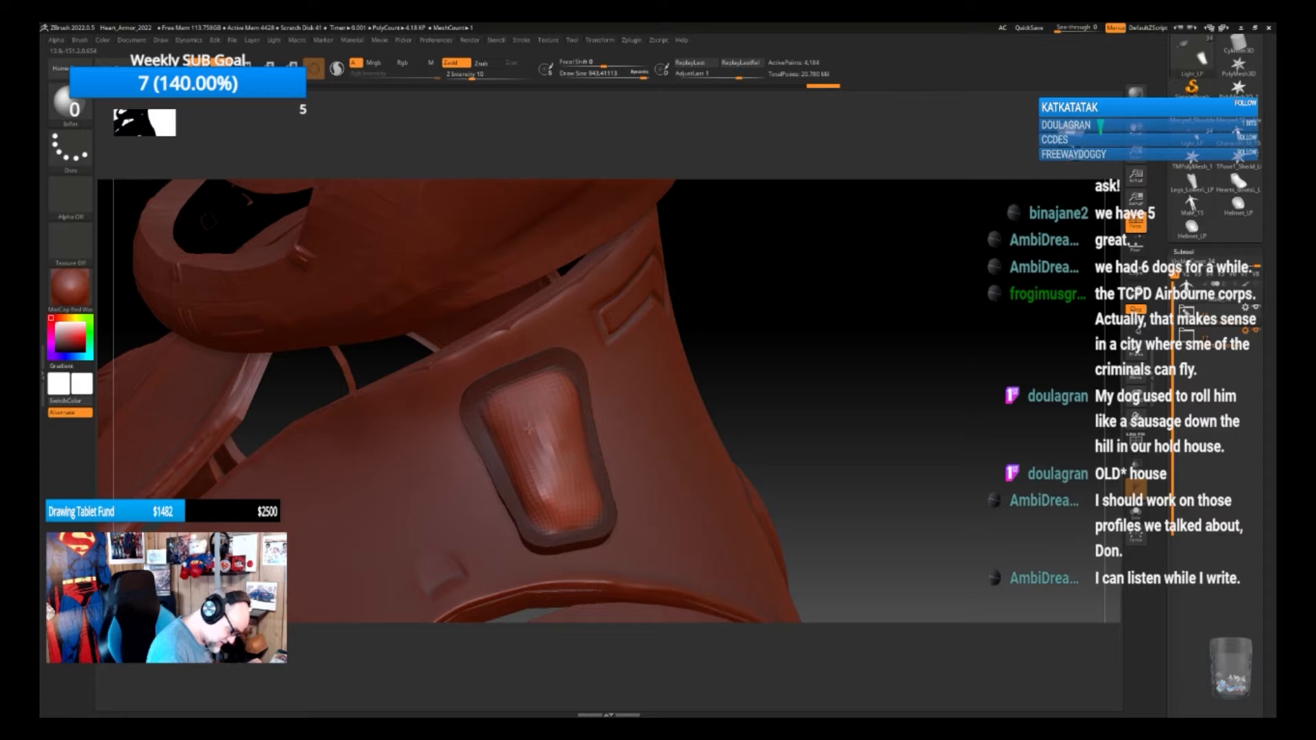
{"action": "key", "text": "shift"}
{"action": "mouse_move", "coordinate": [561, 472]}
{"action": "left_mouse_down", "text": "shift"}
{"action": "mouse_move", "coordinate": [552, 511]}
{"action": "mouse_move", "coordinate": [546, 494]}
{"action": "left_mouse_up", "text": "shift"}
{"action": "mouse_move", "coordinate": [766, 435]}
{"action": "left_mouse_down"}
{"action": "mouse_move", "coordinate": [755, 365]}
{"action": "mouse_move", "coordinate": [773, 441]}
{"action": "mouse_move", "coordinate": [808, 414]}
{"action": "left_mouse_up"}
{"action": "mouse_move", "coordinate": [732, 464]}
{"action": "left_mouse_down"}
{"action": "mouse_move", "coordinate": [720, 464]}
{"action": "mouse_move", "coordinate": [739, 459]}
{"action": "mouse_move", "coordinate": [734, 475]}
{"action": "left_mouse_up"}
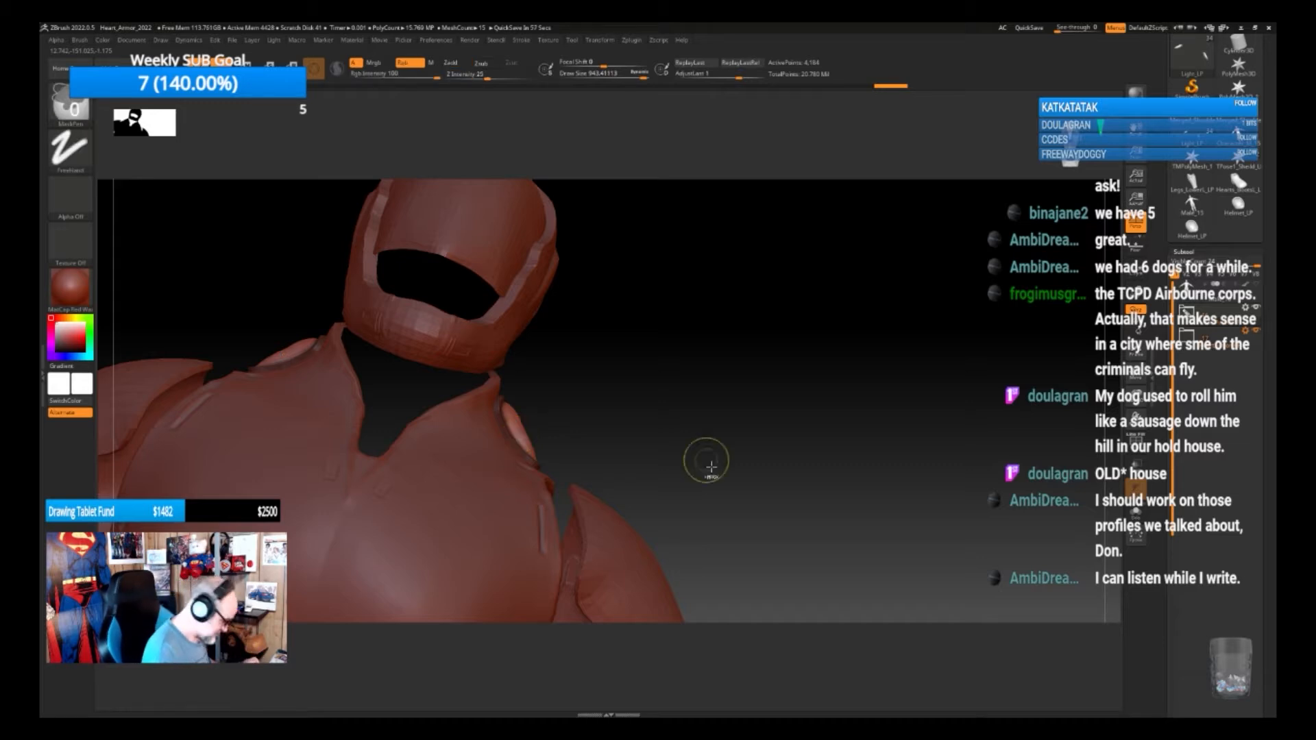
{"action": "left_click_drag", "start_coordinate": [728, 473], "coordinate": [727, 340]}
{"action": "left_click_drag", "start_coordinate": [768, 476], "coordinate": [844, 490]}
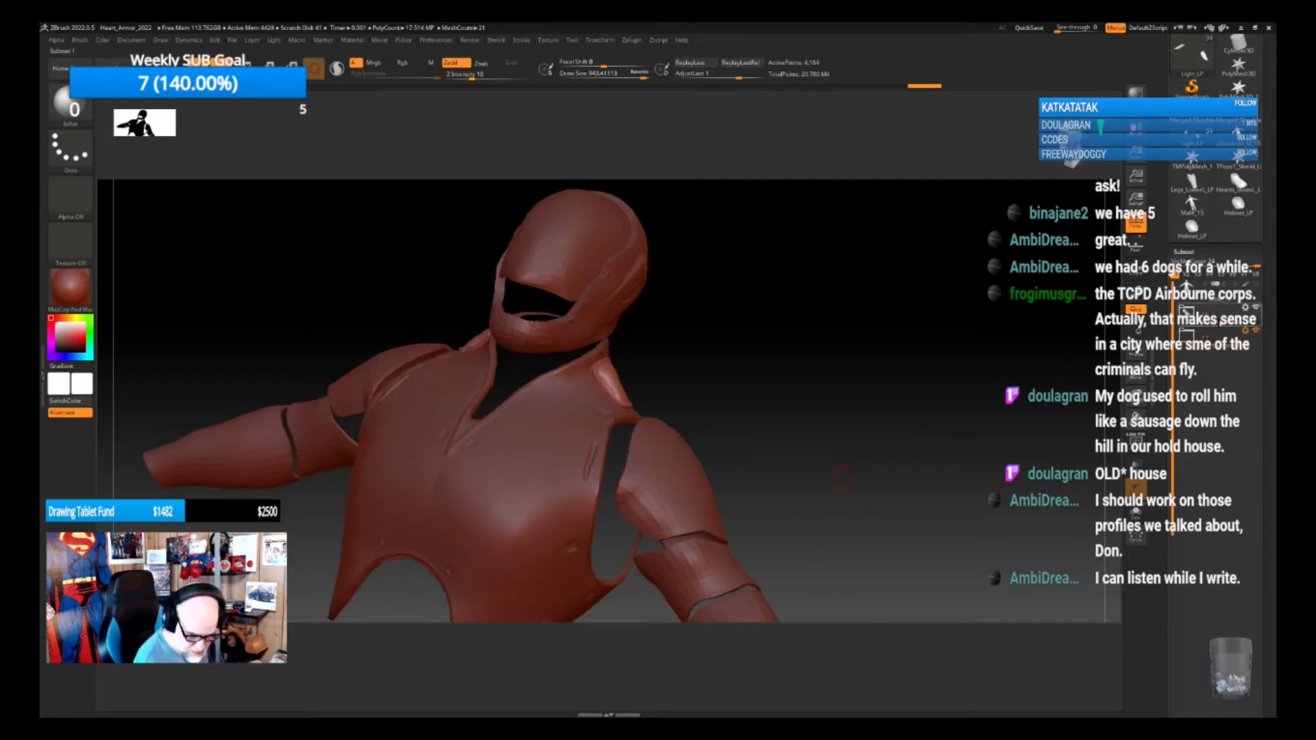
Duplicate the Light_LP subtool and rename the copy Light_HP
{"action": "left_click", "coordinate": [1187, 313]}
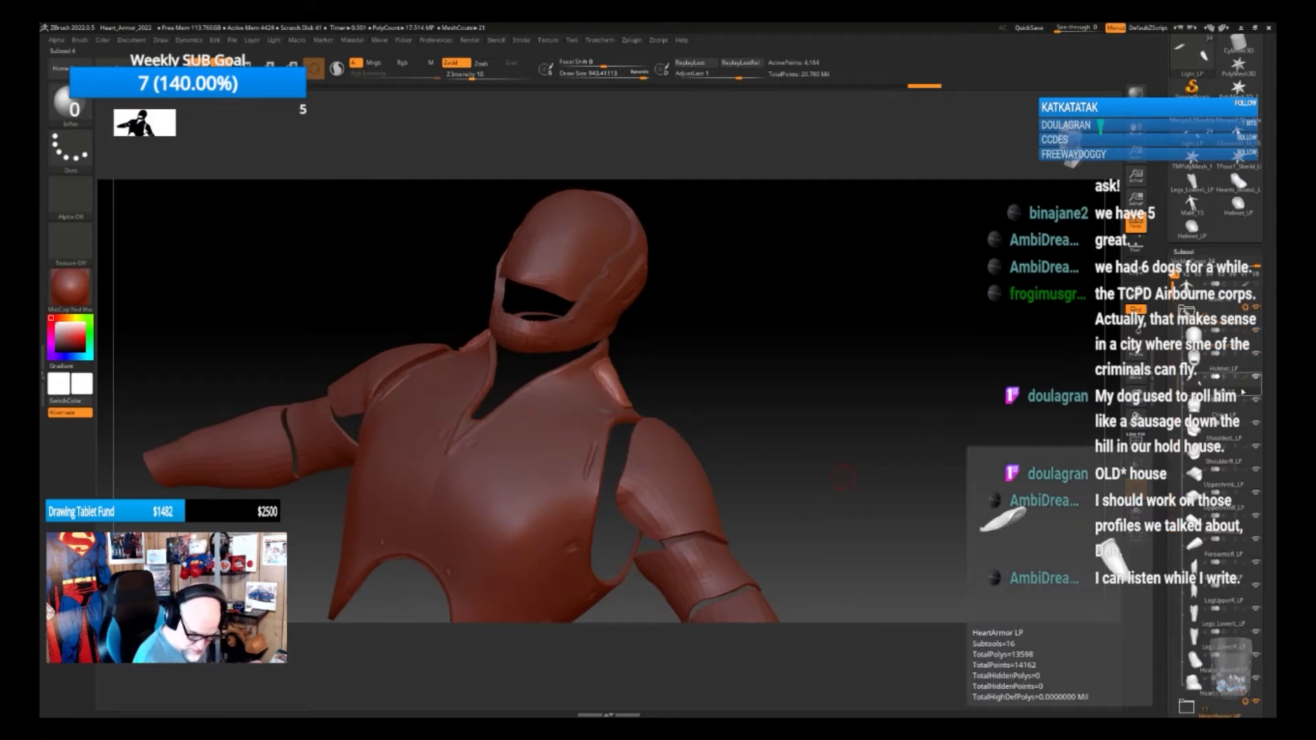
{"action": "left_click_drag", "start_coordinate": [1273, 675], "coordinate": [1273, 388]}
{"action": "left_click", "coordinate": [1196, 643]}
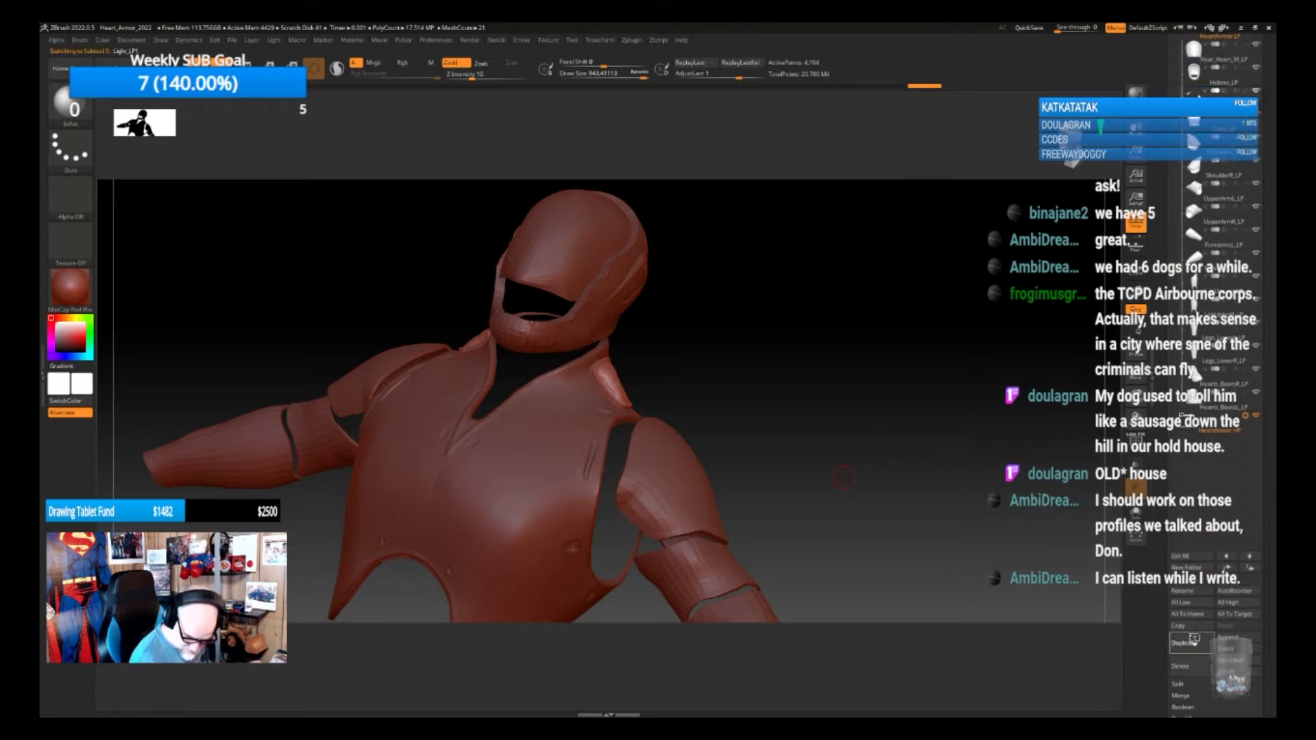
{"action": "left_click", "coordinate": [1194, 593]}
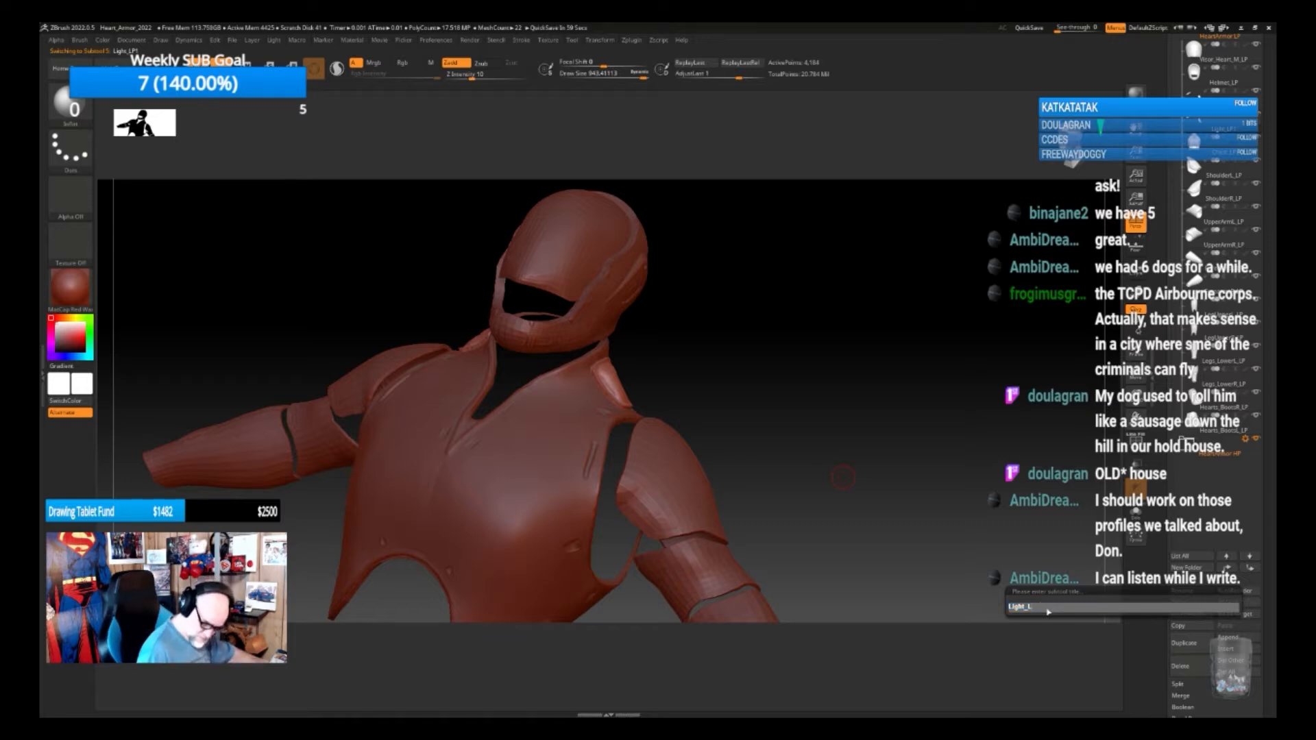
{"action": "type", "text": "Light_HP"}
{"action": "key", "text": "Return"}
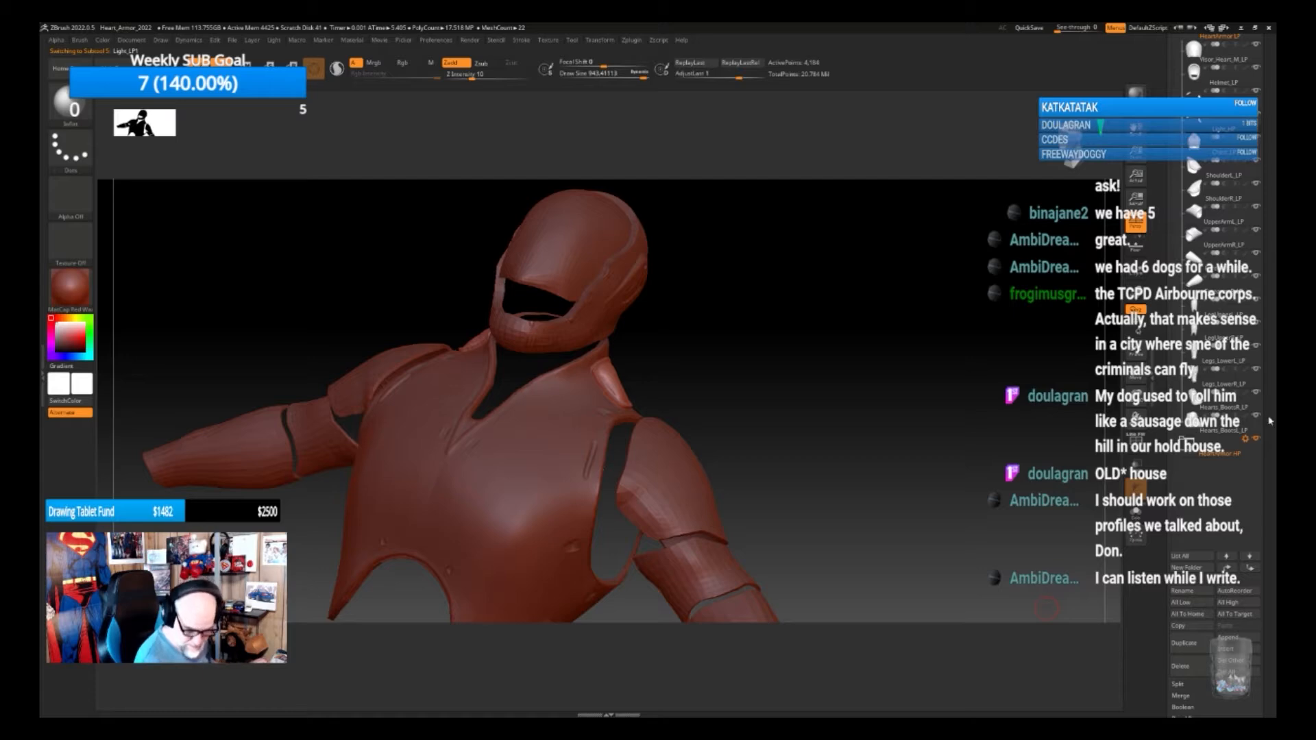
Hide the low-poly armour folder, show the high-poly one, and move Light_HP into the HeartArmor HP folder
{"action": "left_click_drag", "start_coordinate": [1272, 406], "coordinate": [1271, 706]}
{"action": "left_click_drag", "start_coordinate": [1249, 433], "coordinate": [1231, 337]}
{"action": "left_click", "coordinate": [1190, 369]}
{"action": "left_click", "coordinate": [1256, 364]}
{"action": "left_click", "coordinate": [1219, 394]}
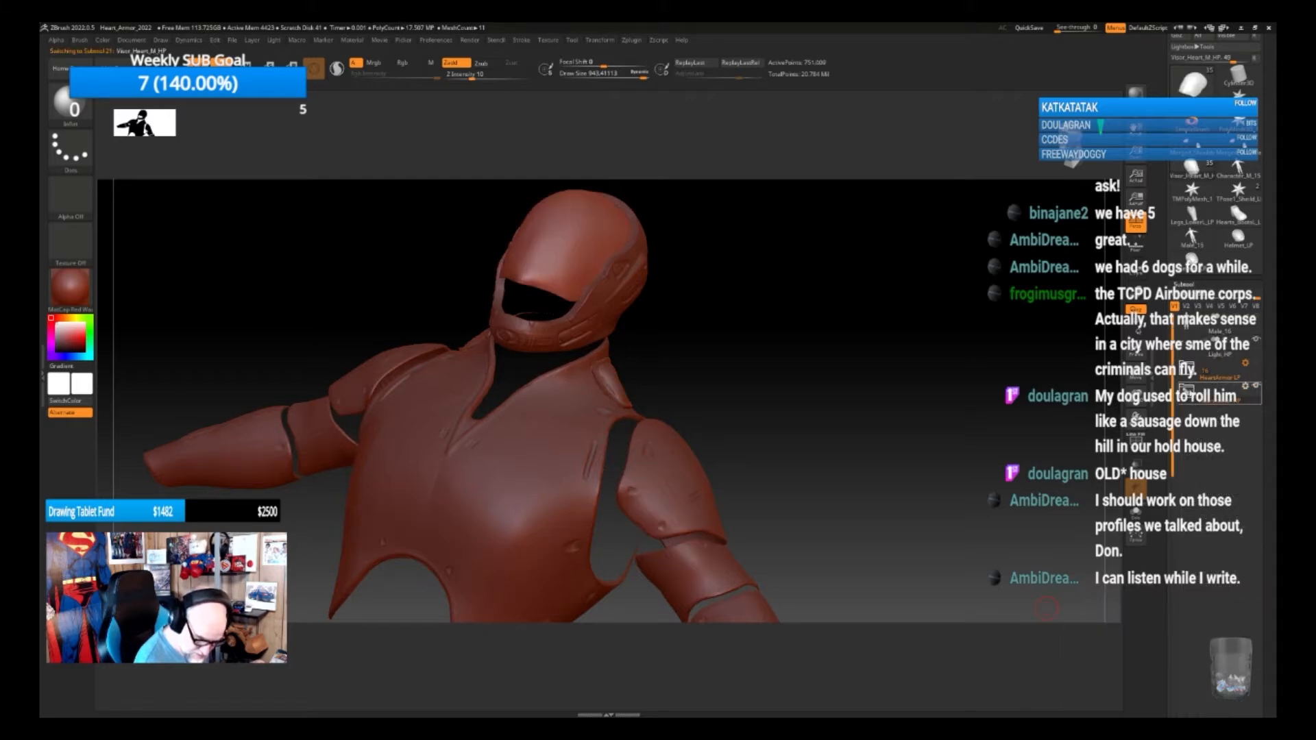
{"action": "left_click", "coordinate": [1189, 391]}
{"action": "left_click_drag", "start_coordinate": [1205, 354], "coordinate": [1212, 491]}
Select the Light_HP subtool and subdivide its geometry four times
{"action": "left_click_drag", "start_coordinate": [779, 470], "coordinate": [794, 540], "text": "alt"}
{"action": "left_click_drag", "start_coordinate": [871, 447], "coordinate": [867, 470]}
{"action": "left_click", "coordinate": [1185, 91]}
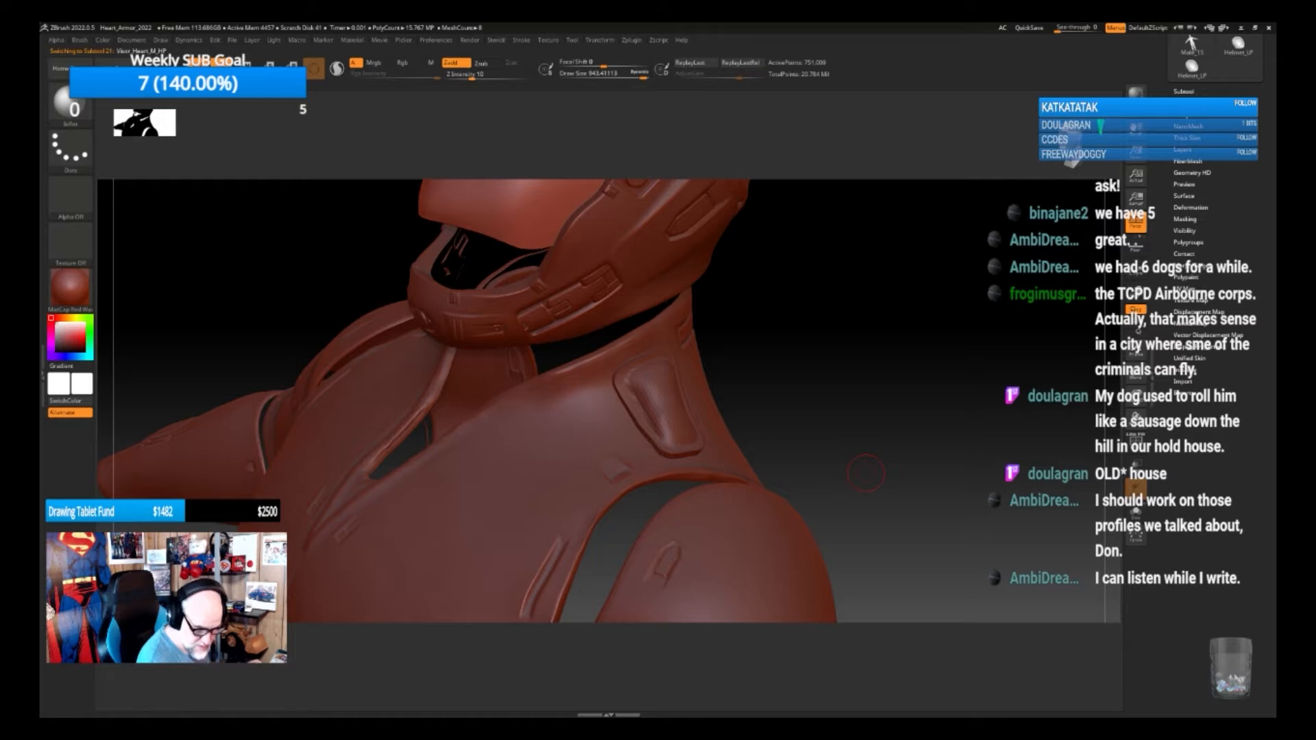
{"action": "left_click", "coordinate": [1186, 102]}
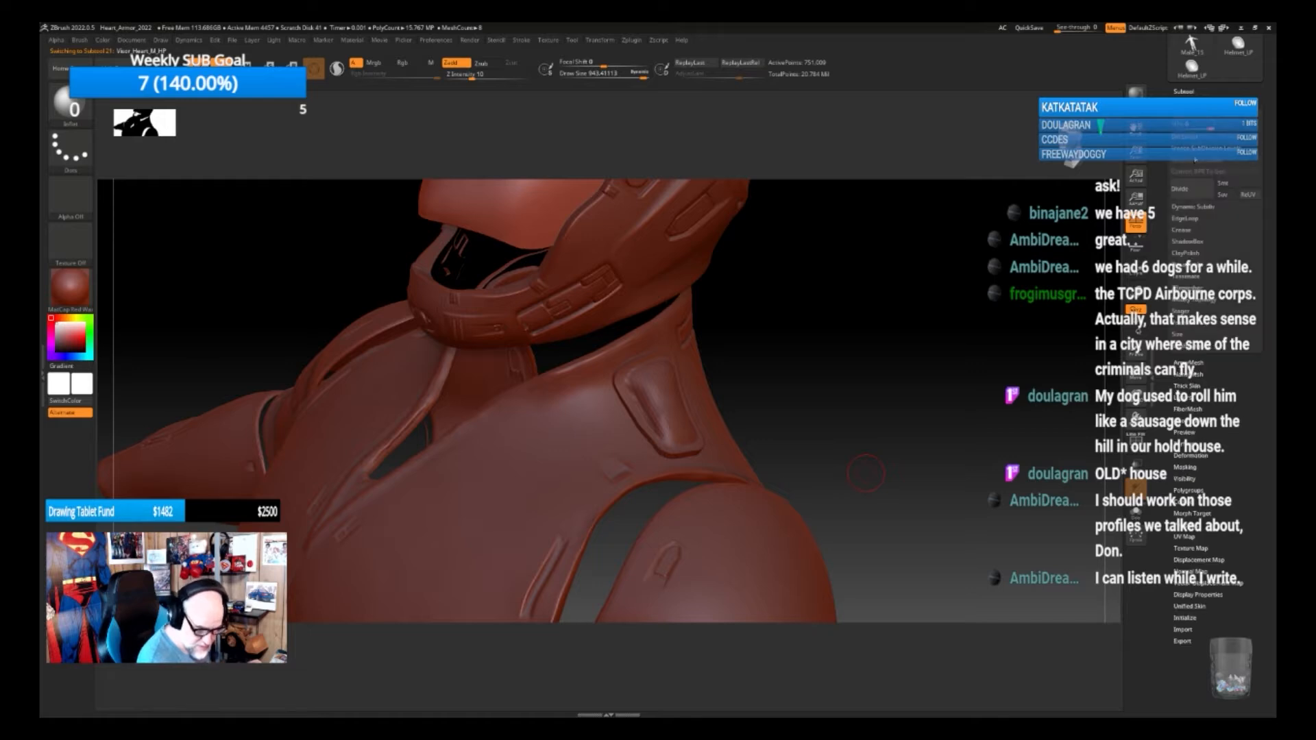
{"action": "left_click", "coordinate": [1186, 102]}
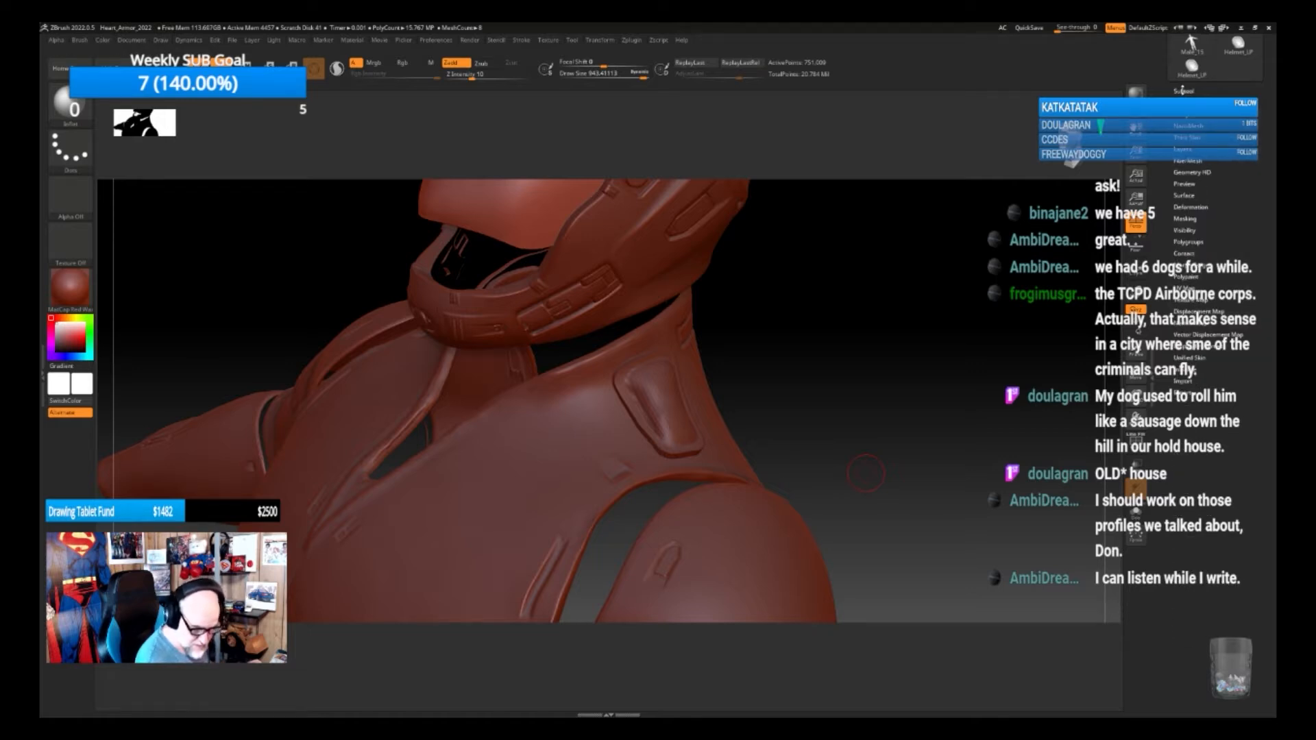
{"action": "left_click", "coordinate": [1184, 91]}
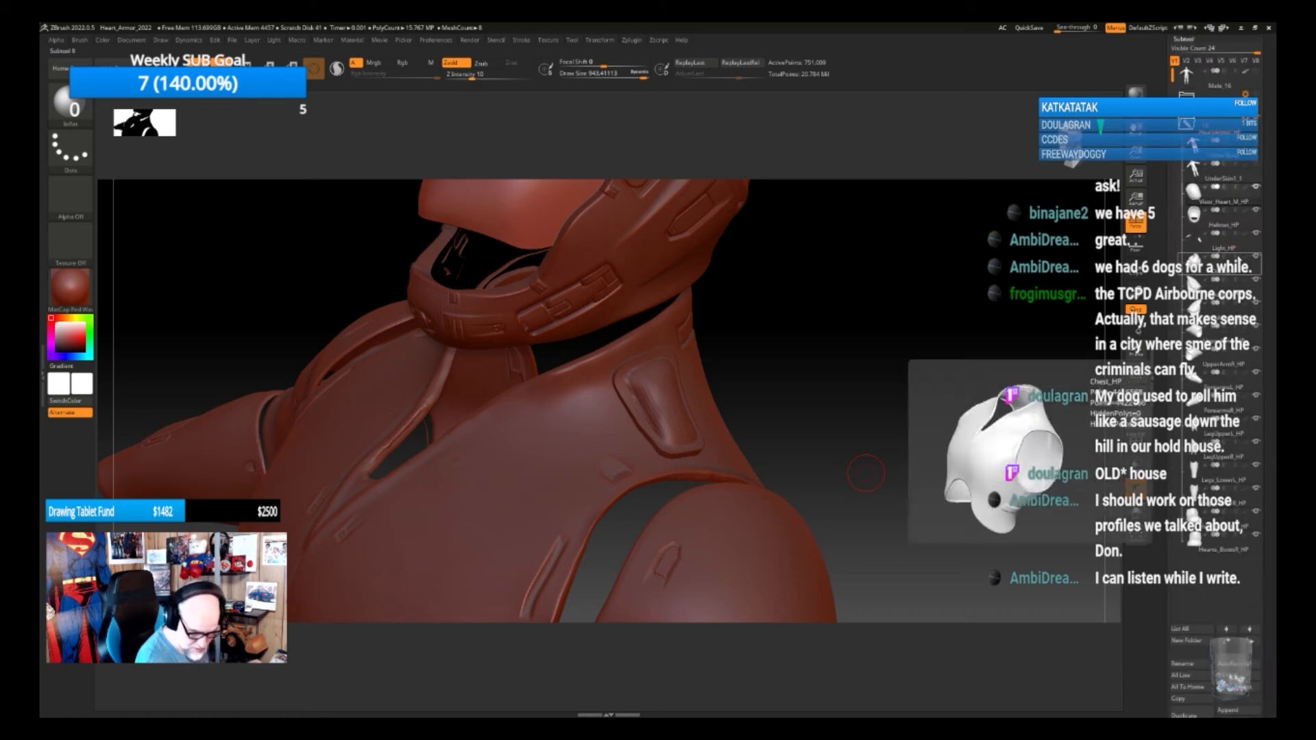
{"action": "left_click", "coordinate": [1239, 248]}
{"action": "left_click_drag", "start_coordinate": [1269, 195], "coordinate": [1270, 323]}
{"action": "left_click", "coordinate": [1190, 169]}
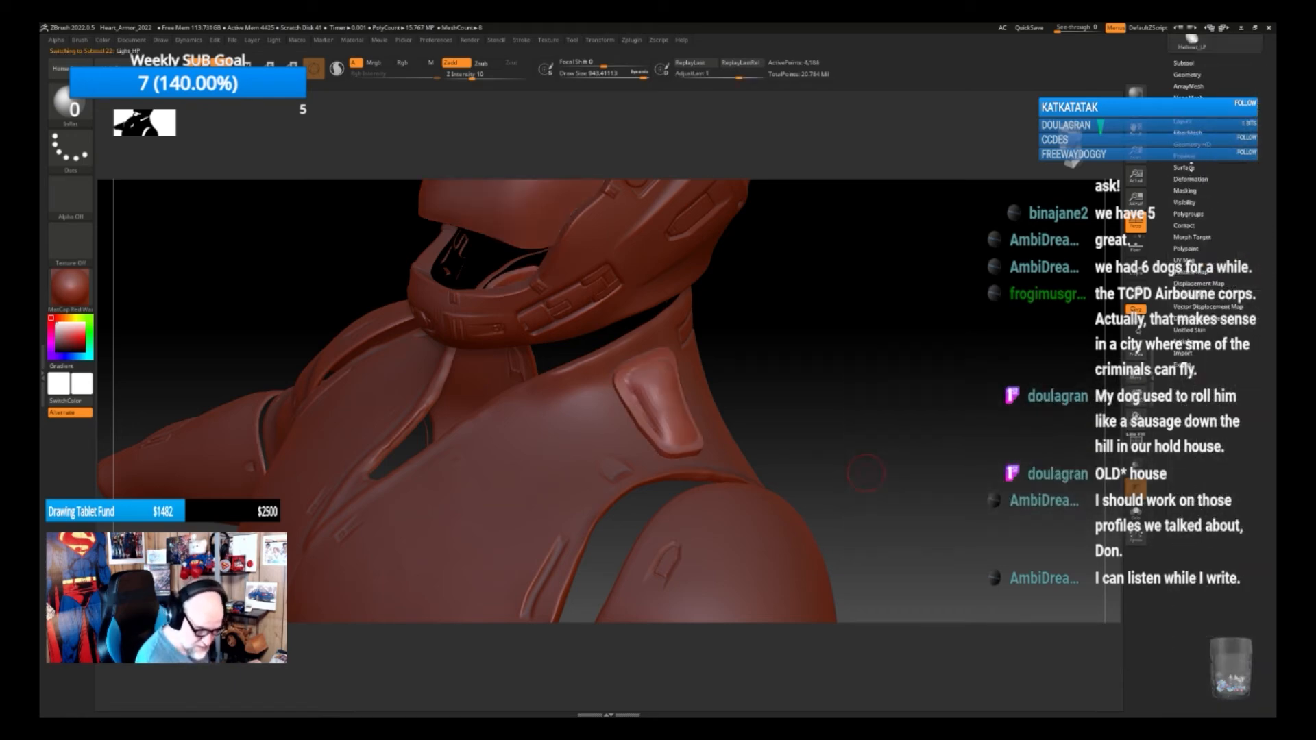
{"action": "left_click", "coordinate": [1188, 74]}
{"action": "left_click", "coordinate": [1194, 170]}
{"action": "left_click", "coordinate": [1194, 170]}
{"action": "left_click", "coordinate": [1194, 170]}
{"action": "left_click", "coordinate": [1194, 170]}
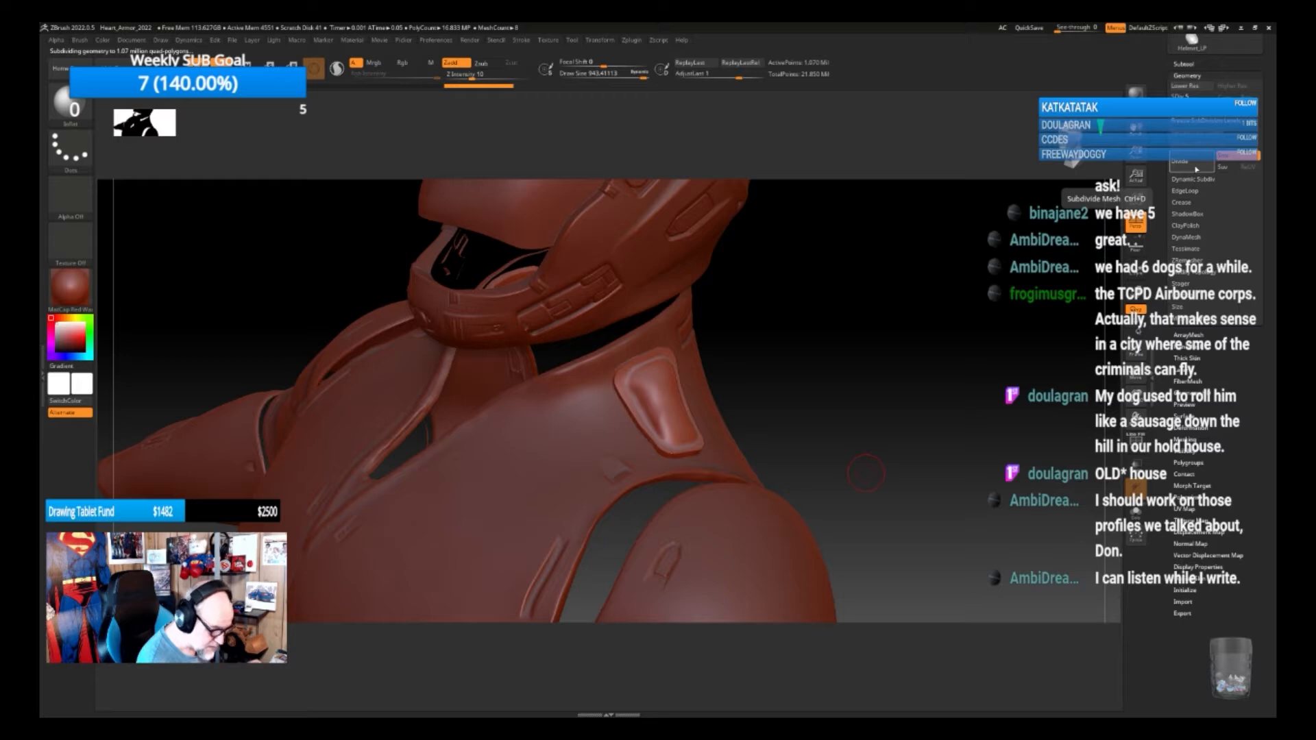
Choose the DamStandard brush and load a bar-shaped alpha from the 155_Mech_Alphas set for stamping the light panel
{"action": "left_click_drag", "start_coordinate": [866, 473], "coordinate": [686, 418]}
{"action": "key", "text": "shift"}
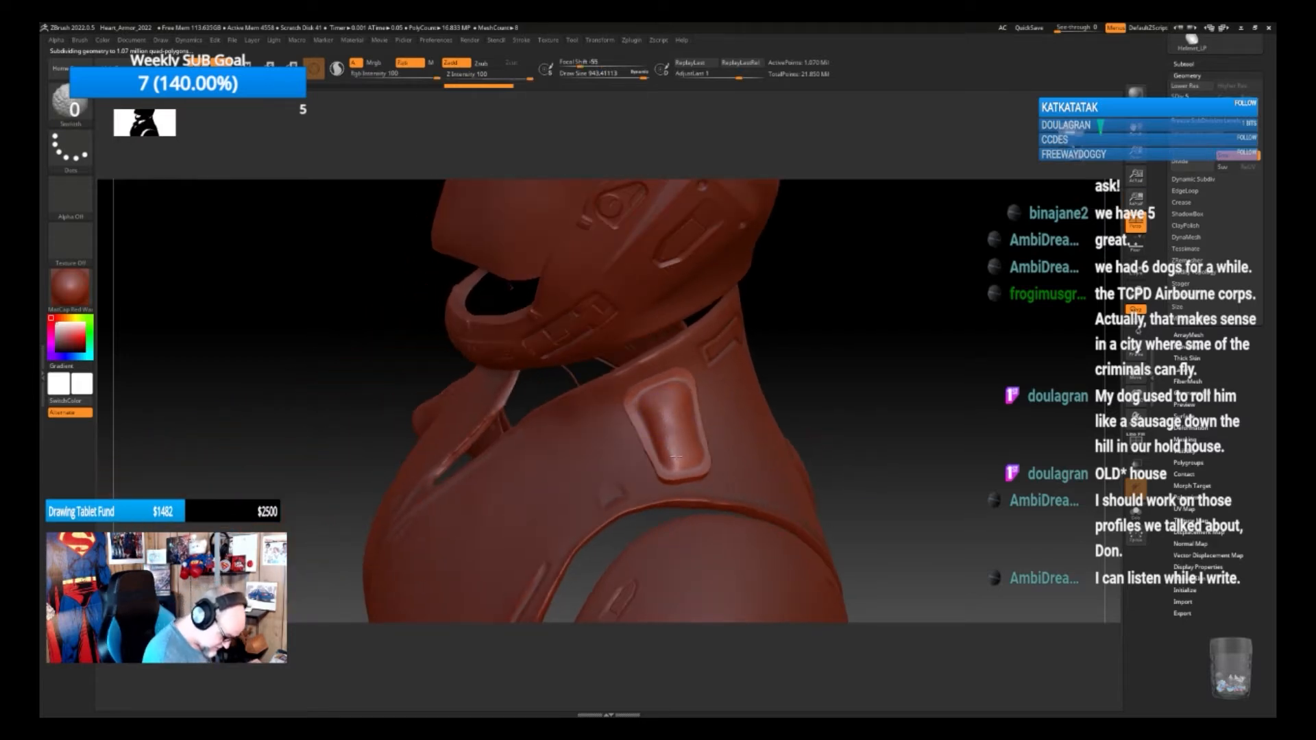
{"action": "left_click_drag", "start_coordinate": [816, 435], "coordinate": [868, 425]}
{"action": "key", "text": "b"}
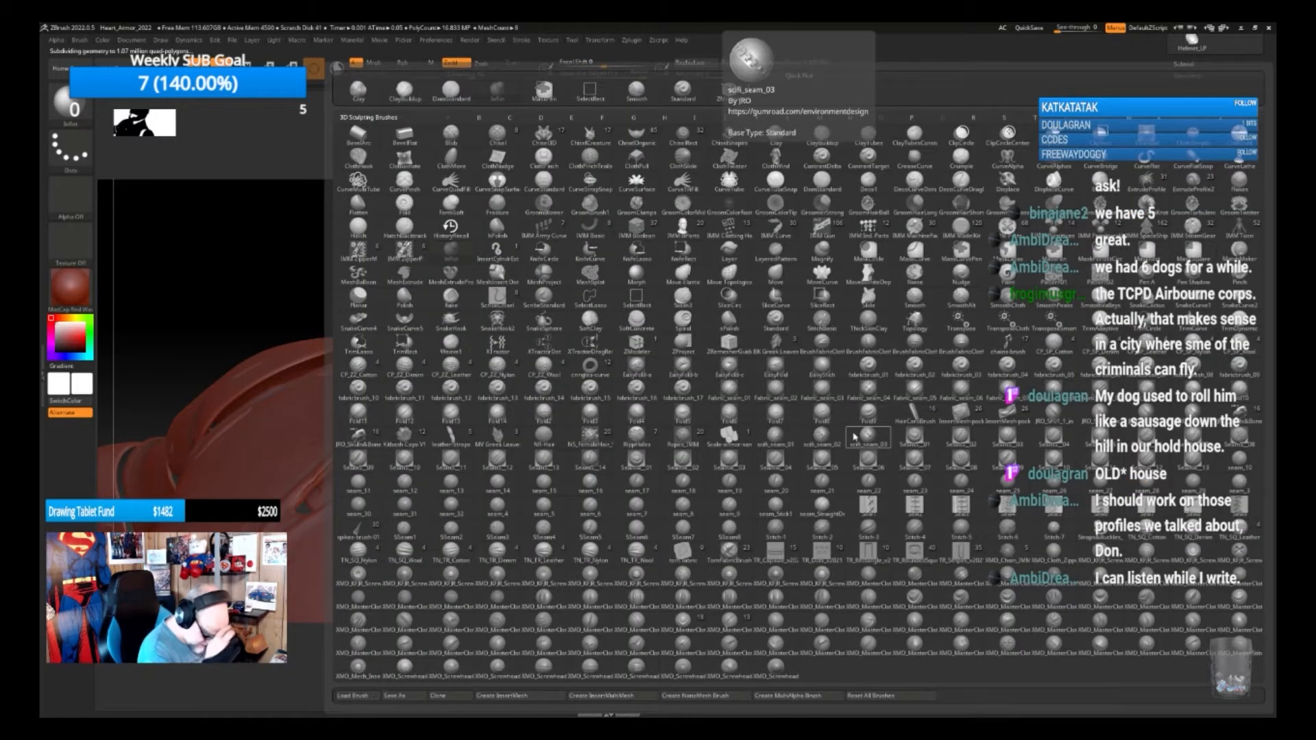
{"action": "left_click", "coordinate": [855, 437]}
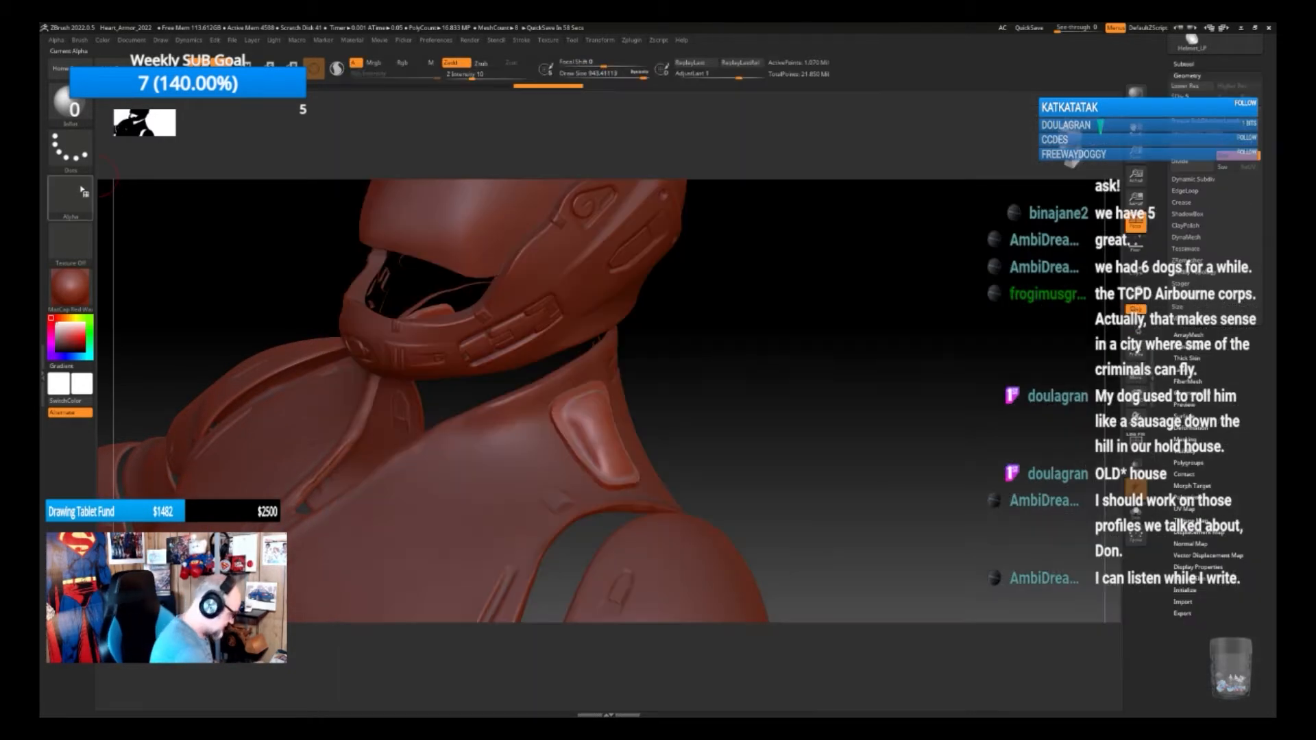
{"action": "key", "text": "b"}
{"action": "key", "text": "d"}
{"action": "key", "text": "s"}
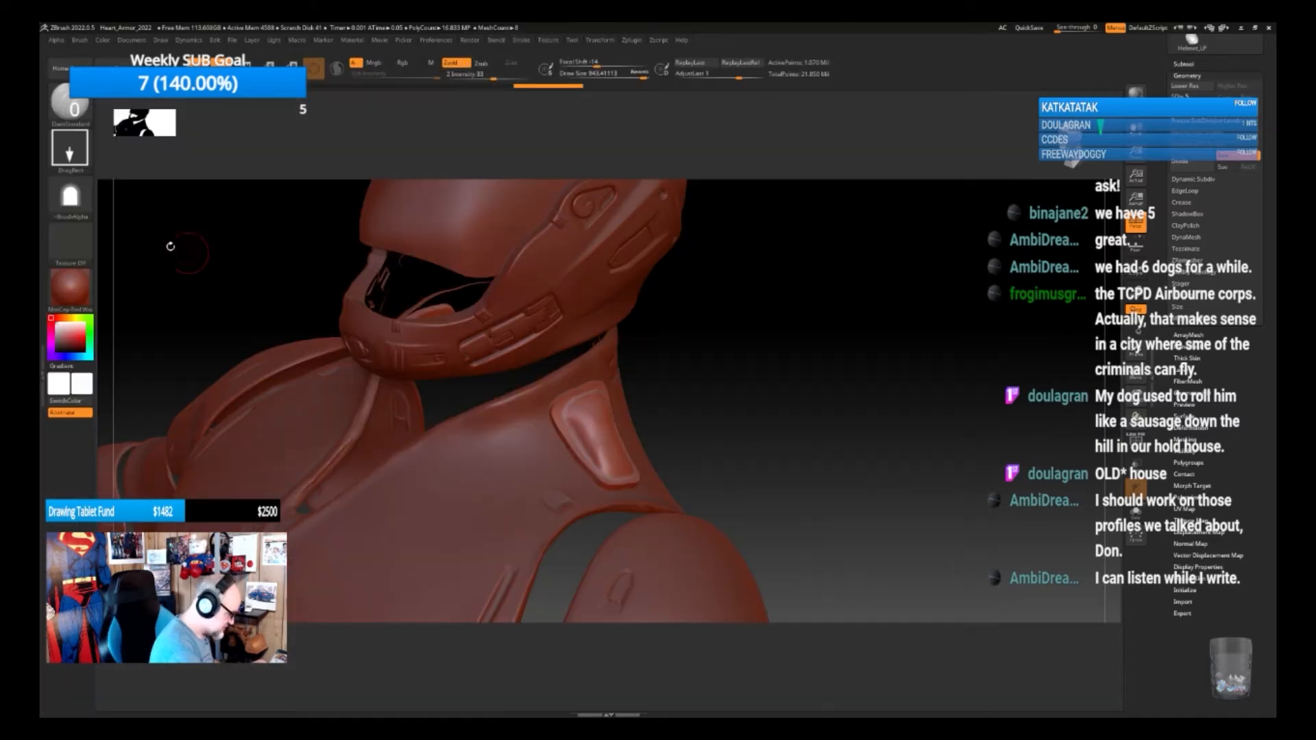
{"action": "left_click", "coordinate": [70, 199]}
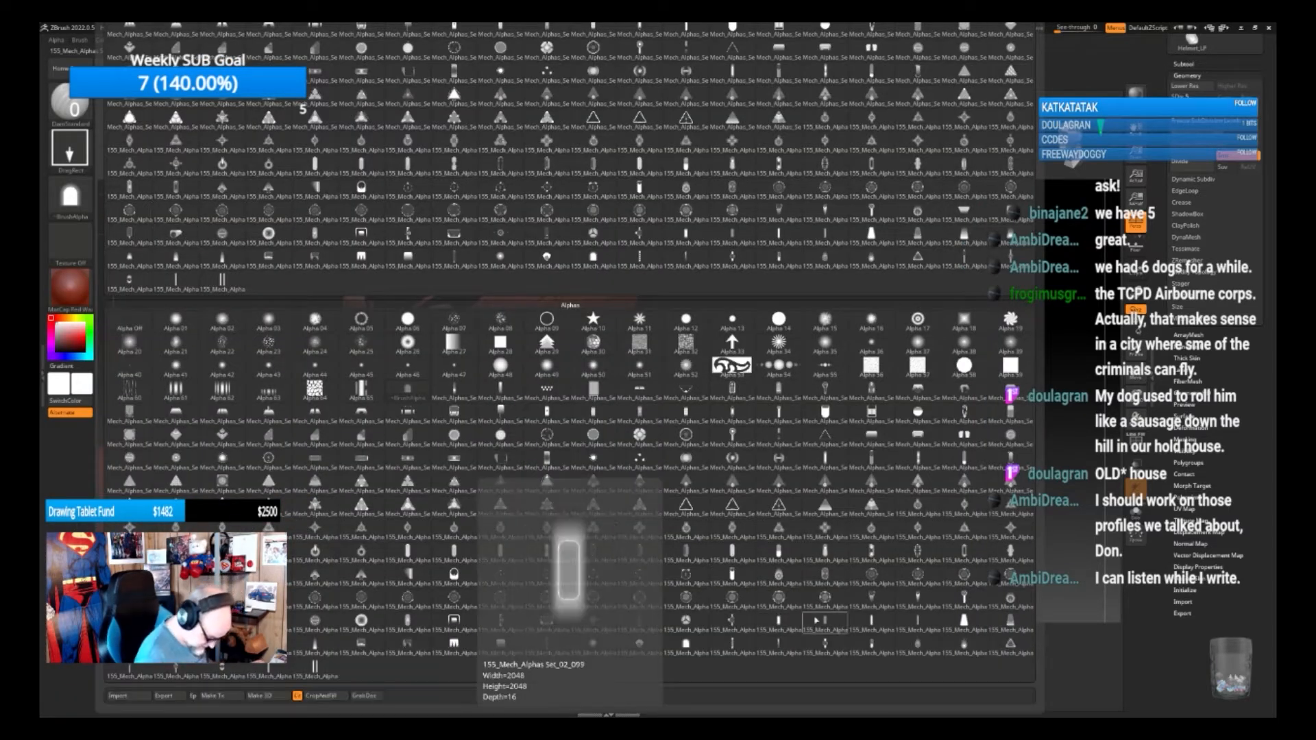
{"action": "left_click", "coordinate": [904, 633]}
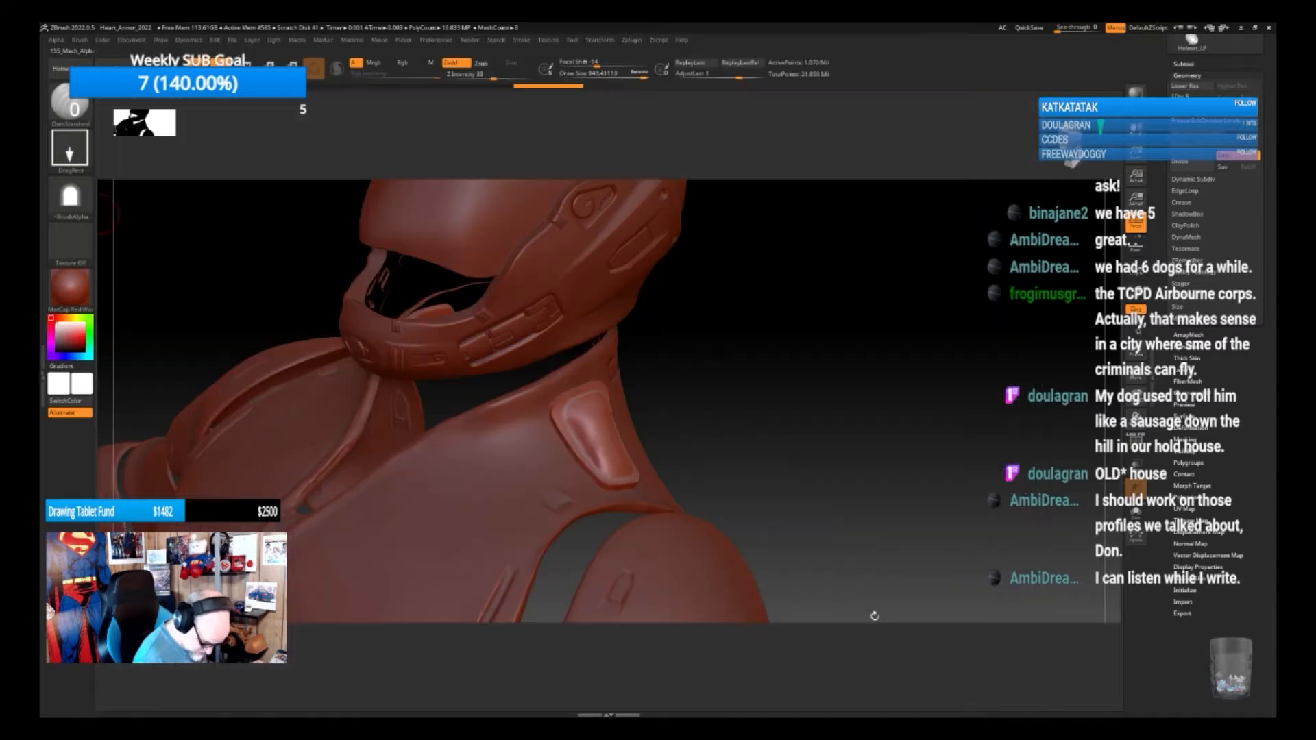
Try to stamp the bar alpha crosswise over the light panel's upper and lower ends, then undo the stamps
{"action": "left_click_drag", "start_coordinate": [780, 484], "coordinate": [601, 404]}
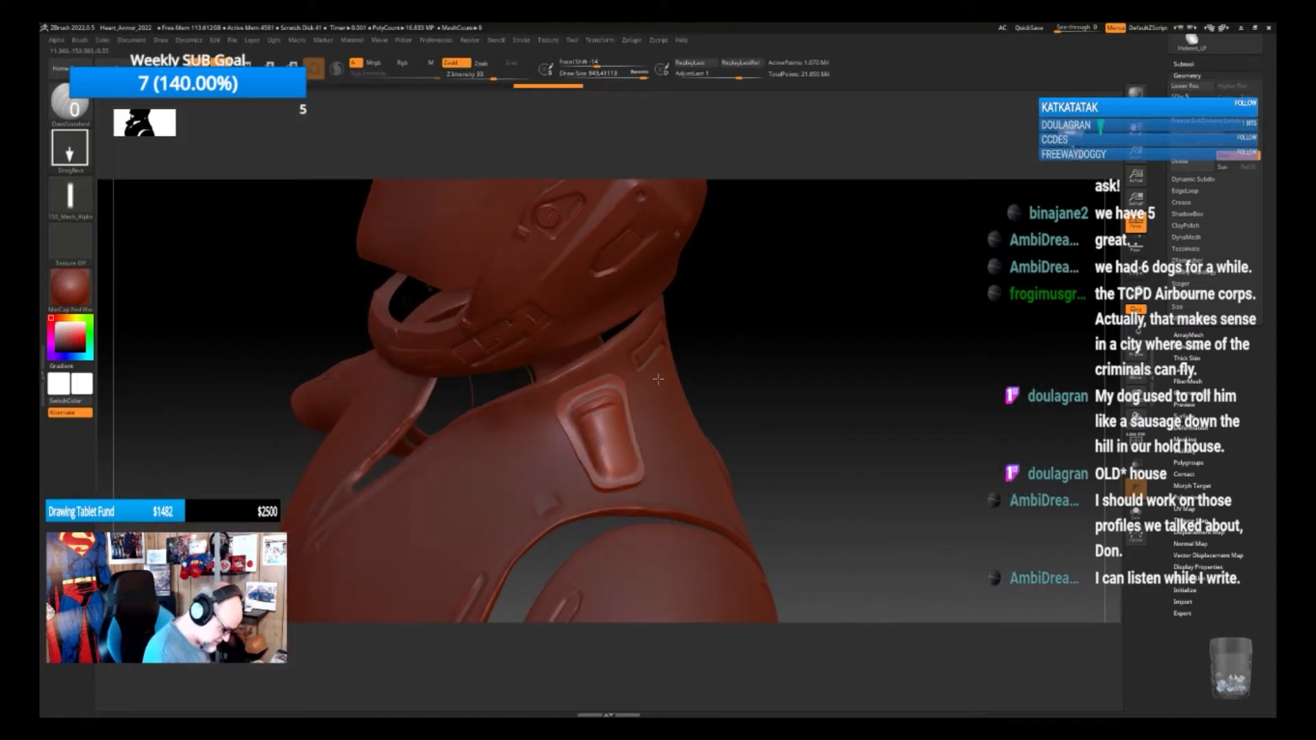
{"action": "left_click_drag", "start_coordinate": [708, 384], "coordinate": [761, 429]}
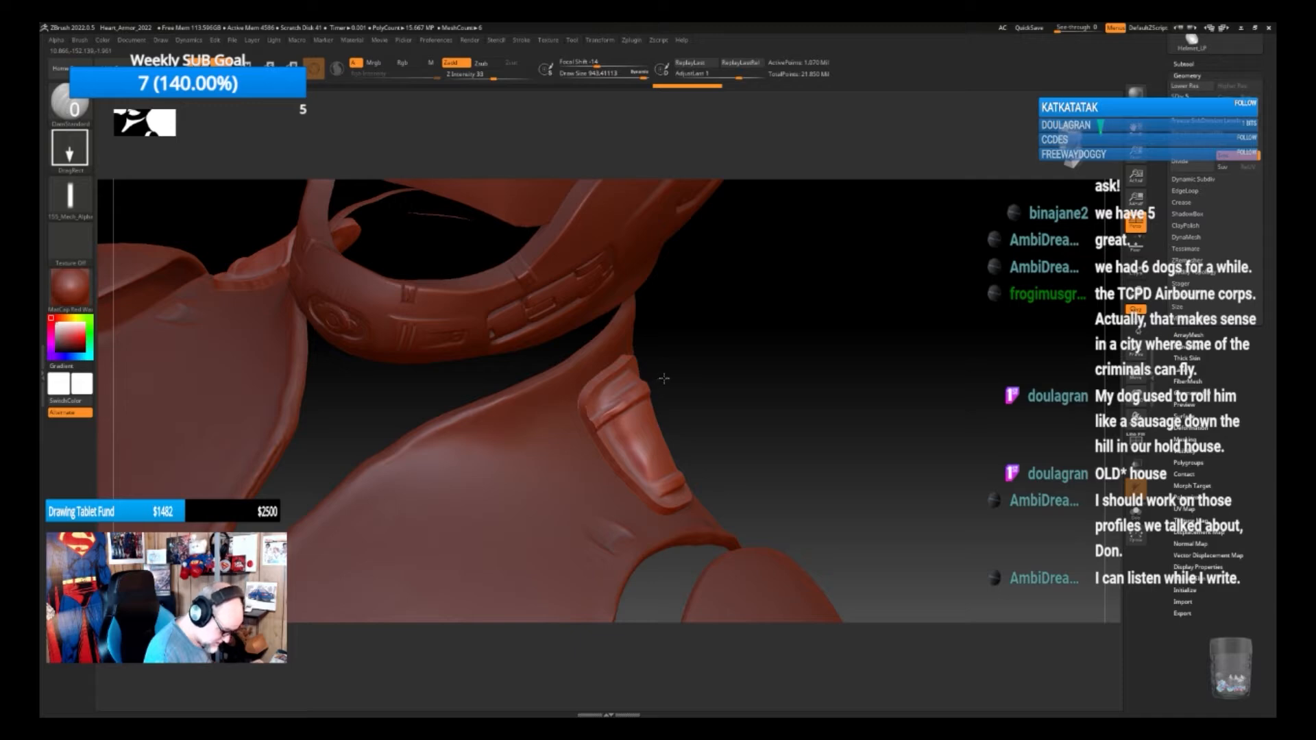
{"action": "mouse_move", "coordinate": [767, 381]}
{"action": "left_mouse_down"}
{"action": "mouse_move", "coordinate": [851, 383]}
{"action": "mouse_move", "coordinate": [767, 391]}
{"action": "left_mouse_up"}
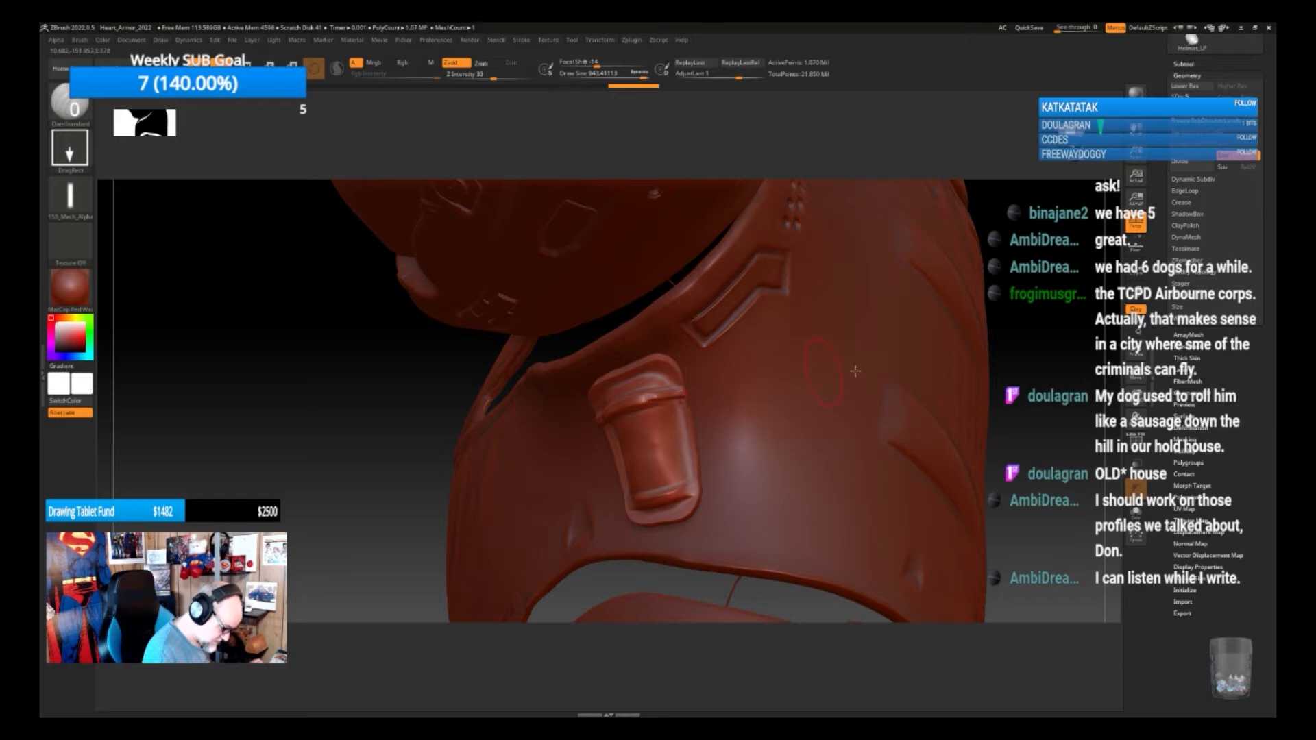
{"action": "left_click_drag", "start_coordinate": [1018, 391], "coordinate": [1033, 383]}
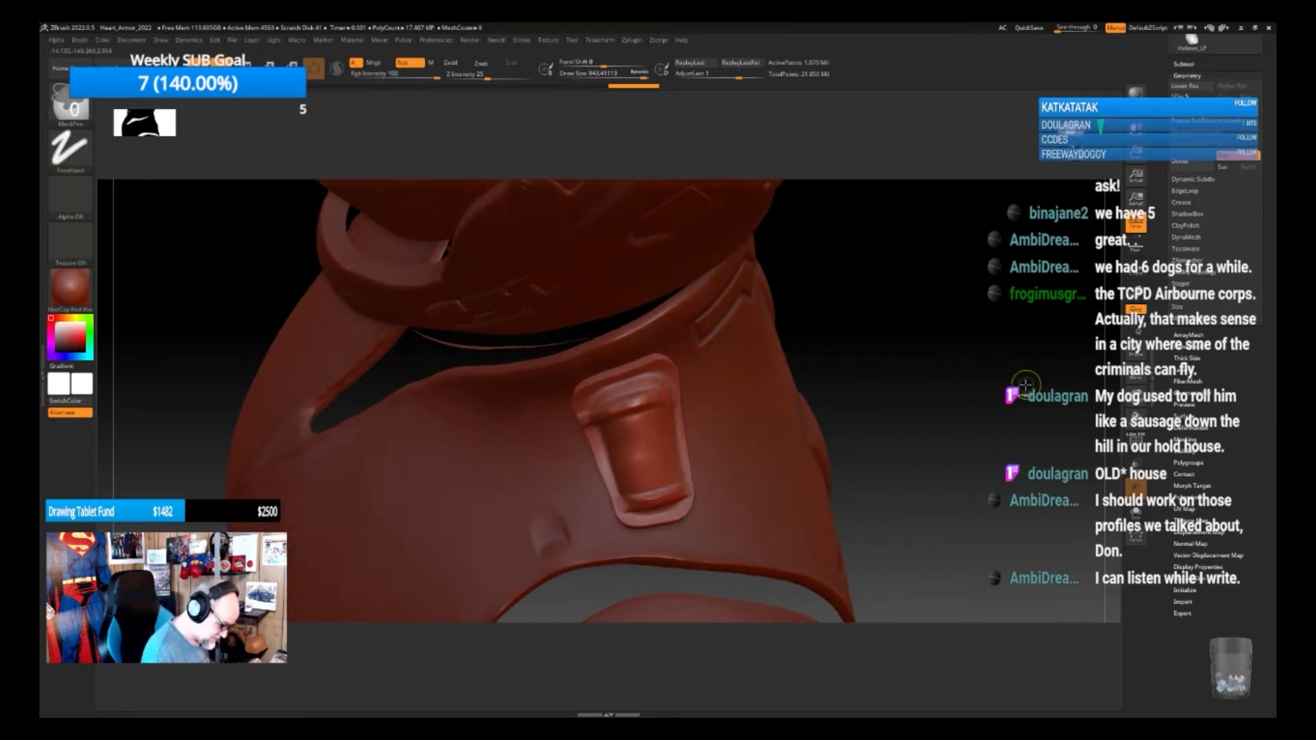
{"action": "left_click_drag", "start_coordinate": [946, 405], "coordinate": [926, 382]}
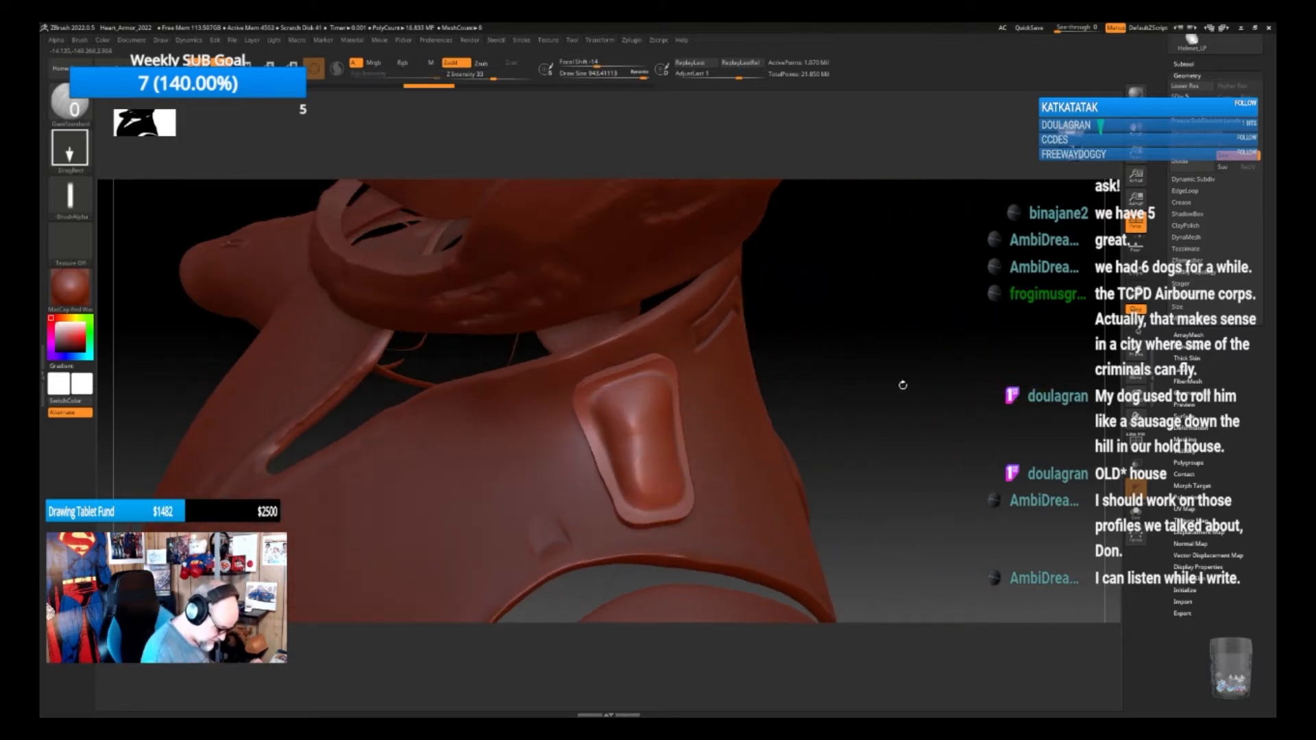
{"action": "left_click_drag", "start_coordinate": [636, 399], "coordinate": [754, 365]}
{"action": "left_click_drag", "start_coordinate": [873, 385], "coordinate": [869, 388]}
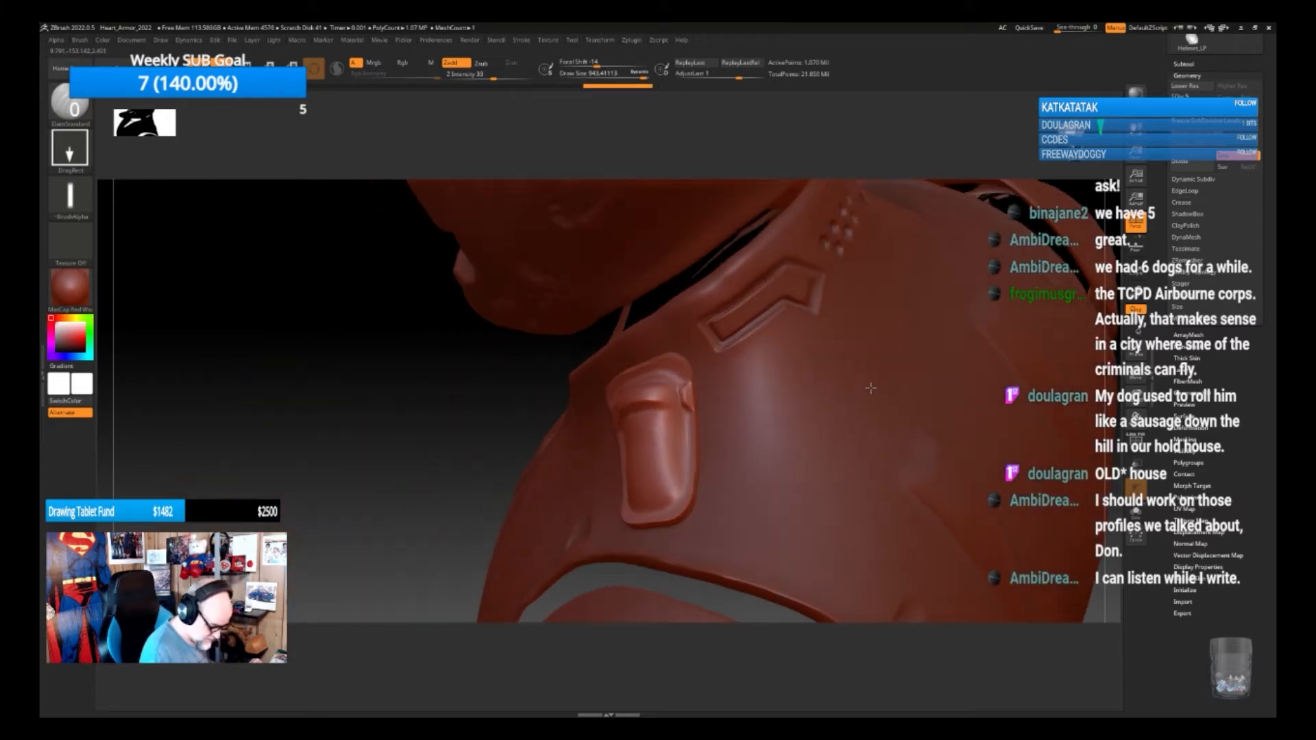
{"action": "key", "text": "ctrl+z"}
{"action": "left_click_drag", "start_coordinate": [516, 437], "coordinate": [661, 426]}
{"action": "left_click_drag", "start_coordinate": [892, 379], "coordinate": [937, 378]}
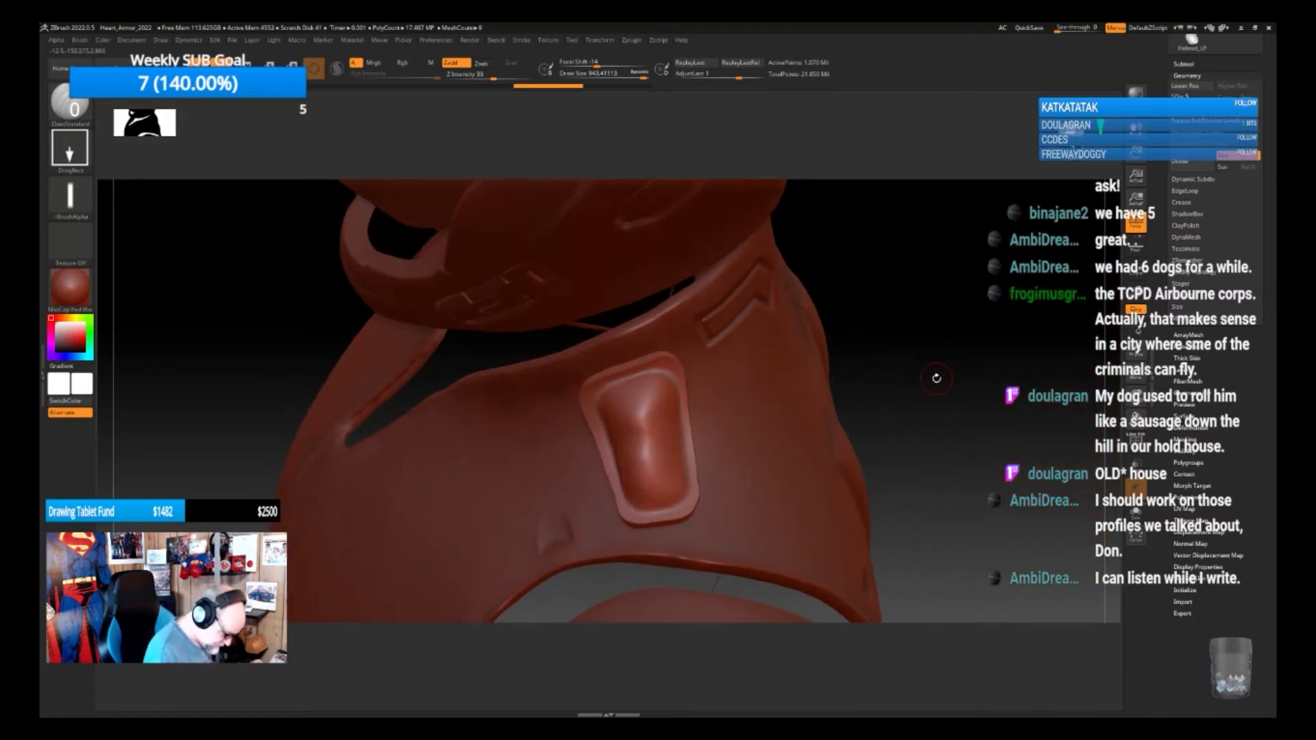
Stamp the bar alpha crosswise near the upper and lower ends of the light panel's raised centre
{"action": "left_click_drag", "start_coordinate": [643, 405], "coordinate": [722, 386]}
{"action": "left_click_drag", "start_coordinate": [700, 471], "coordinate": [719, 467]}
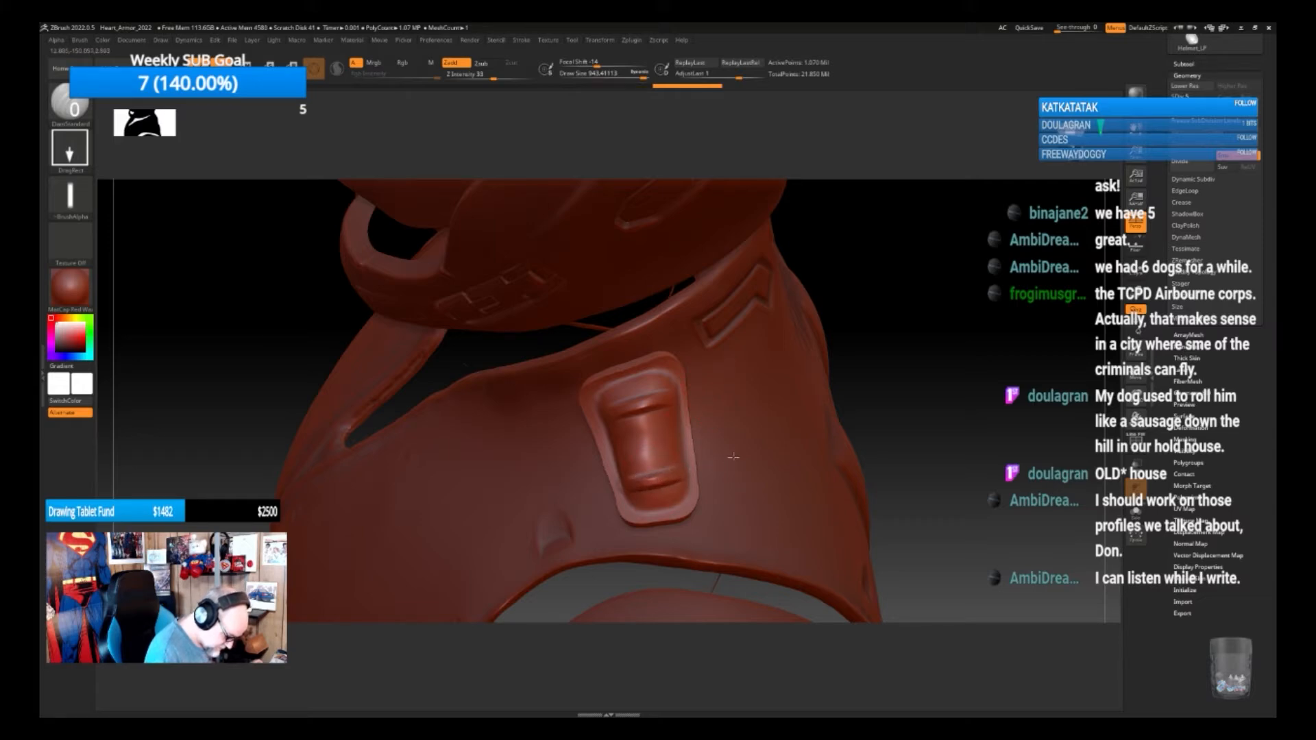
{"action": "left_click_drag", "start_coordinate": [948, 408], "coordinate": [835, 440]}
Choose the XMD screw brush and pick its round alpha with a small central dot
{"action": "key", "text": "b"}
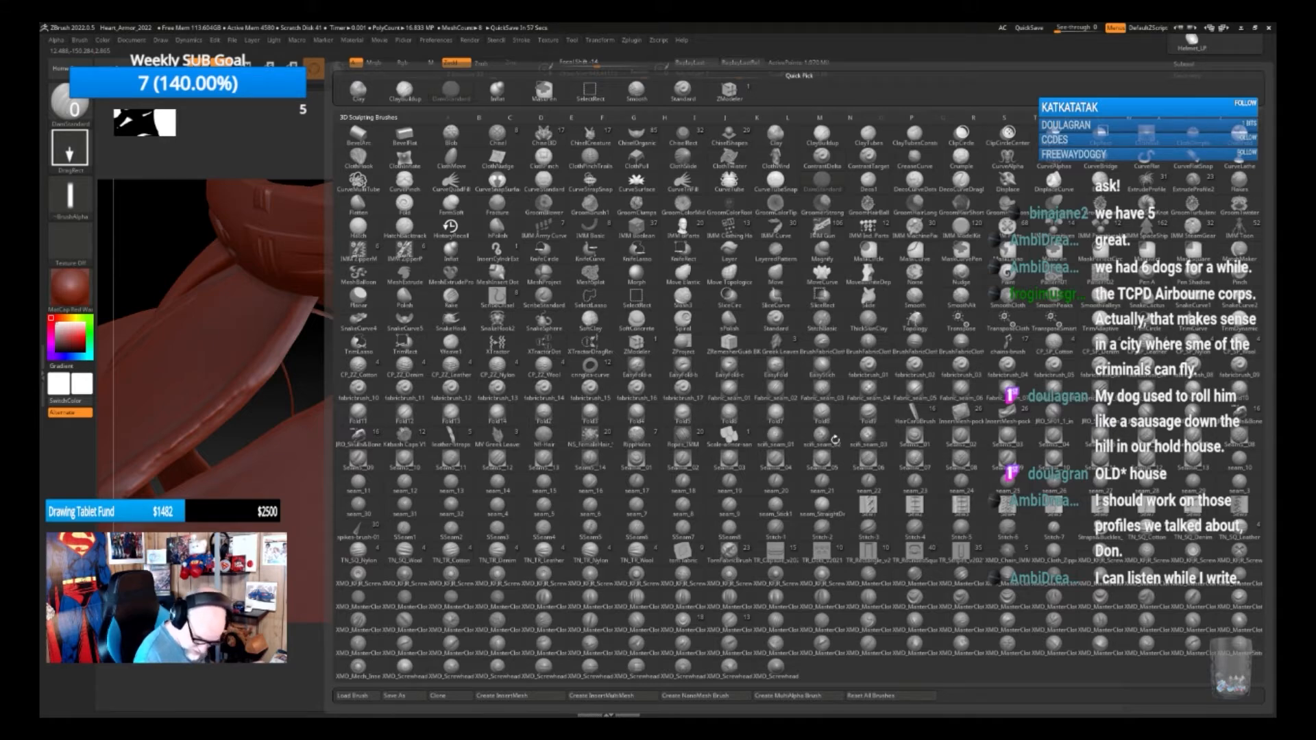
{"action": "left_click", "coordinate": [1193, 550]}
{"action": "left_click_drag", "start_coordinate": [876, 469], "coordinate": [660, 507]}
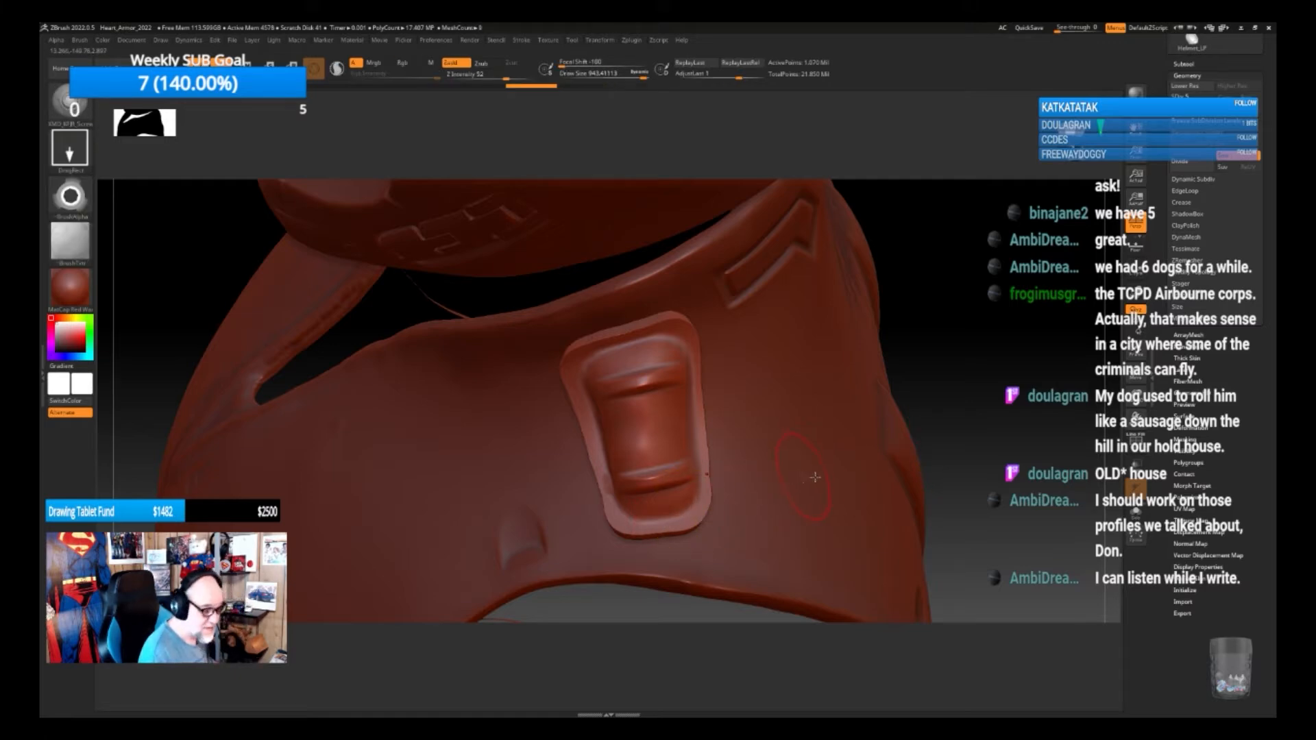
{"action": "key", "text": "b"}
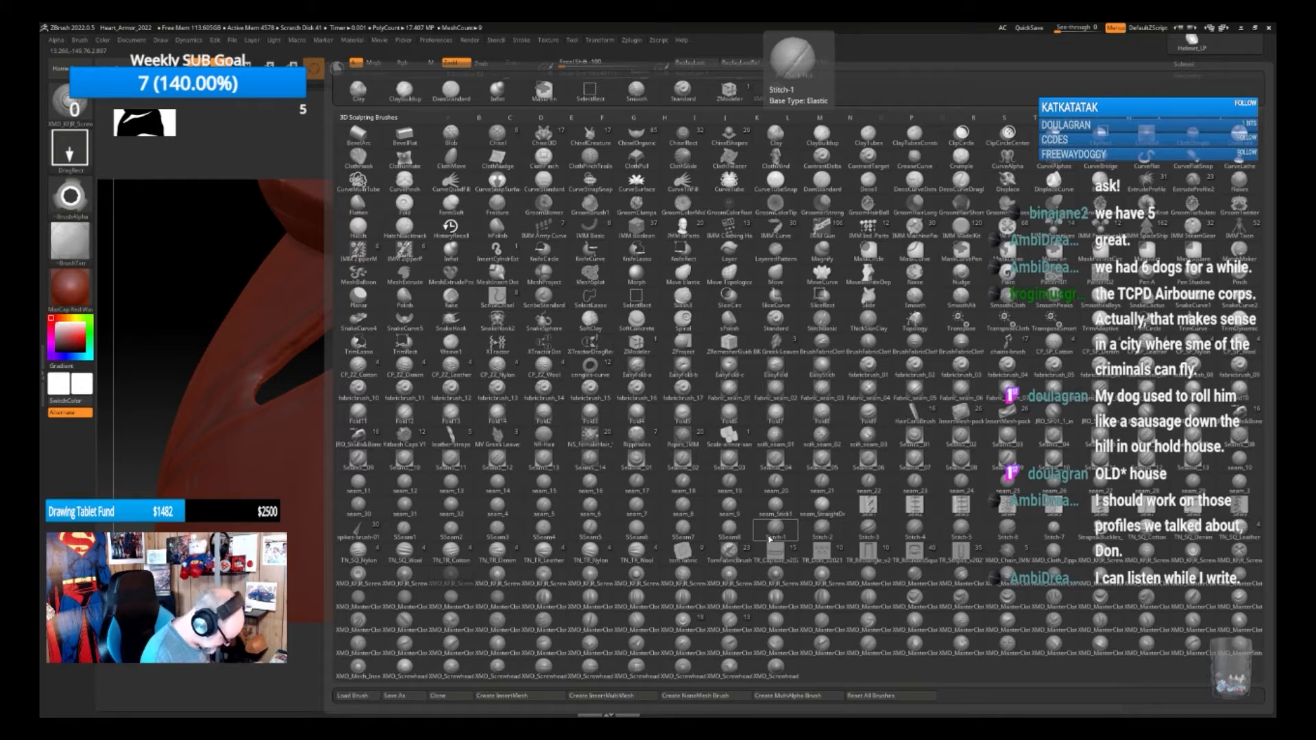
{"action": "left_click", "coordinate": [774, 539]}
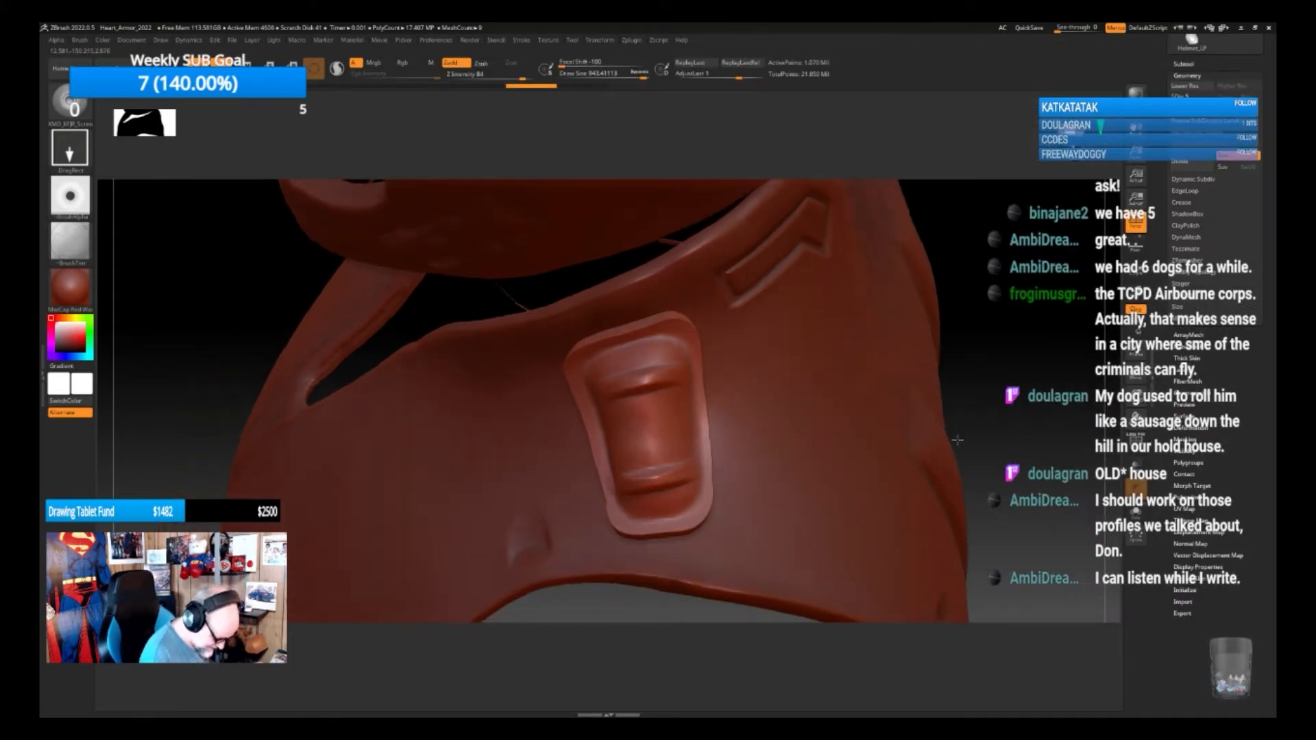
Try to stamp small screw heads on the two lower corners of the light panel's rim, then undo them
{"action": "left_click_drag", "start_coordinate": [957, 439], "coordinate": [914, 442]}
{"action": "left_click_drag", "start_coordinate": [695, 516], "coordinate": [705, 525]}
{"action": "left_click_drag", "start_coordinate": [1005, 446], "coordinate": [891, 453]}
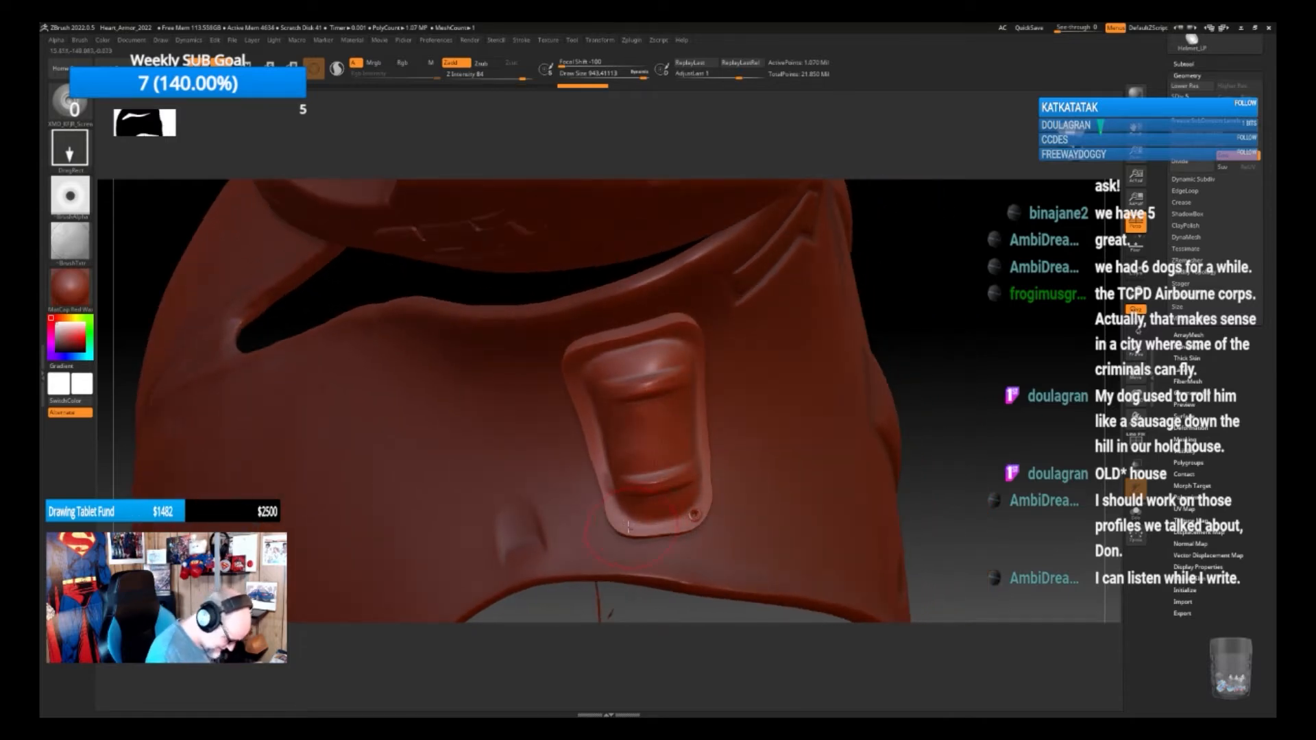
{"action": "left_click_drag", "start_coordinate": [630, 537], "coordinate": [633, 539]}
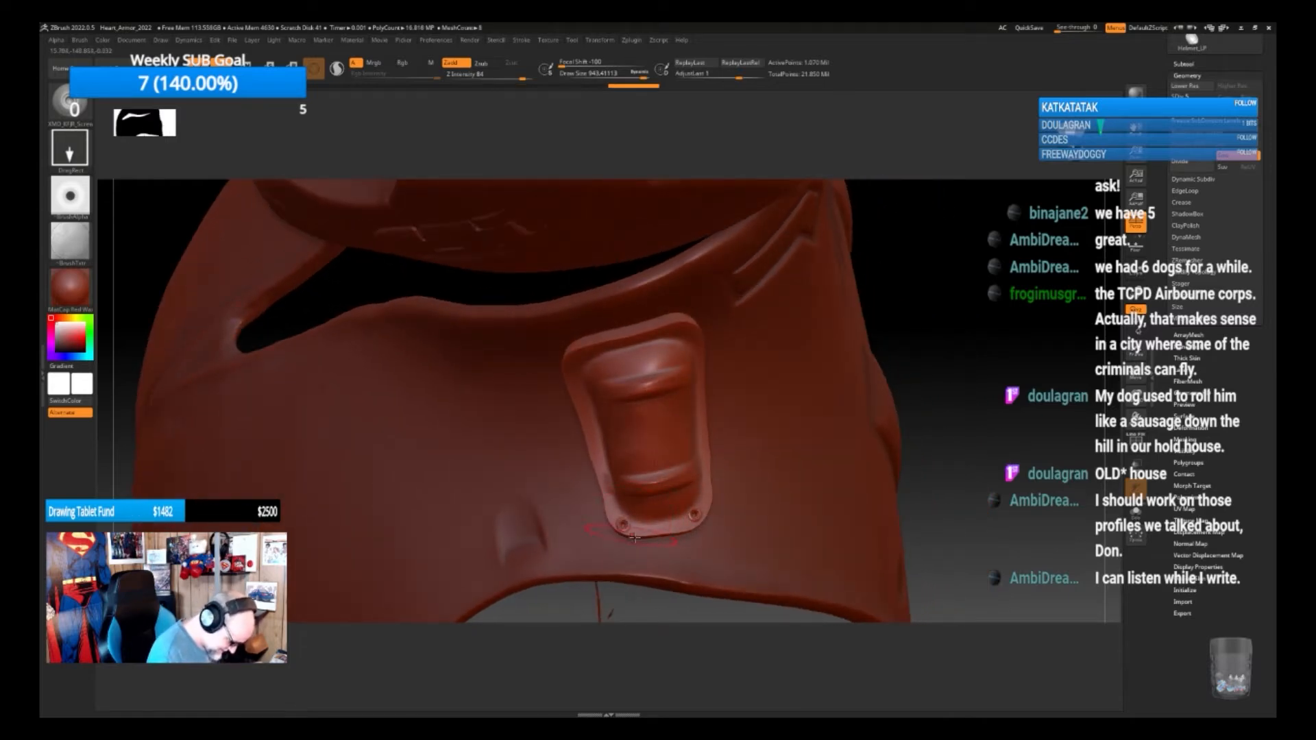
{"action": "key", "text": "ctrl+z"}
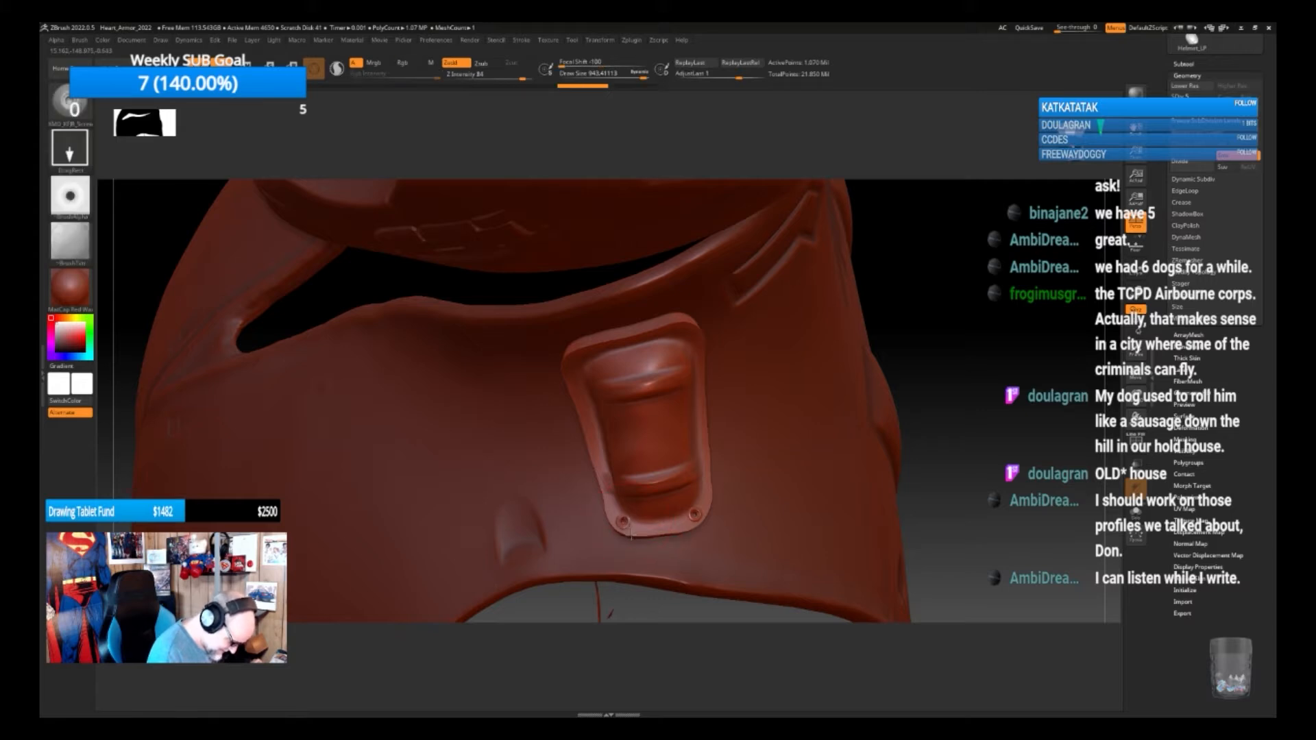
{"action": "key", "text": "ctrl+z"}
{"action": "key", "text": "ctrl+z"}
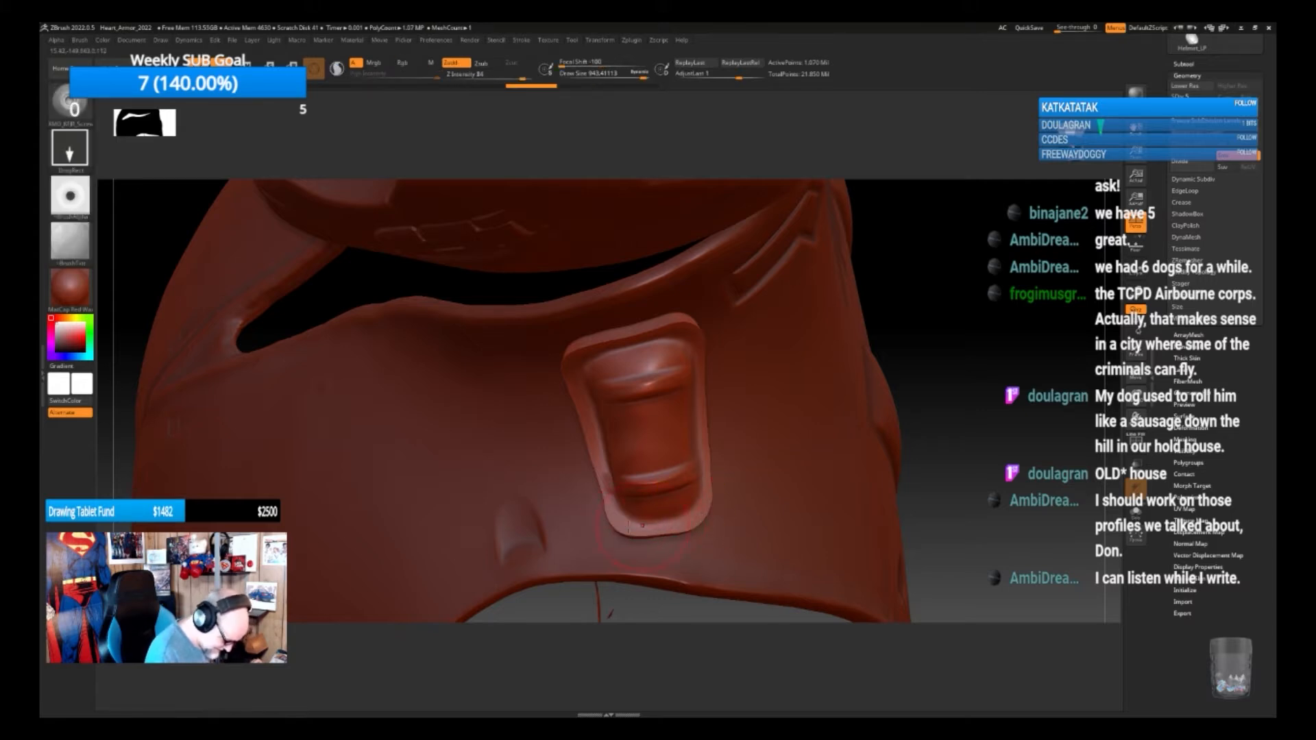
Stamp a small screw head in each of the four corners of the light panel's rim
{"action": "left_click_drag", "start_coordinate": [624, 523], "coordinate": [630, 535]}
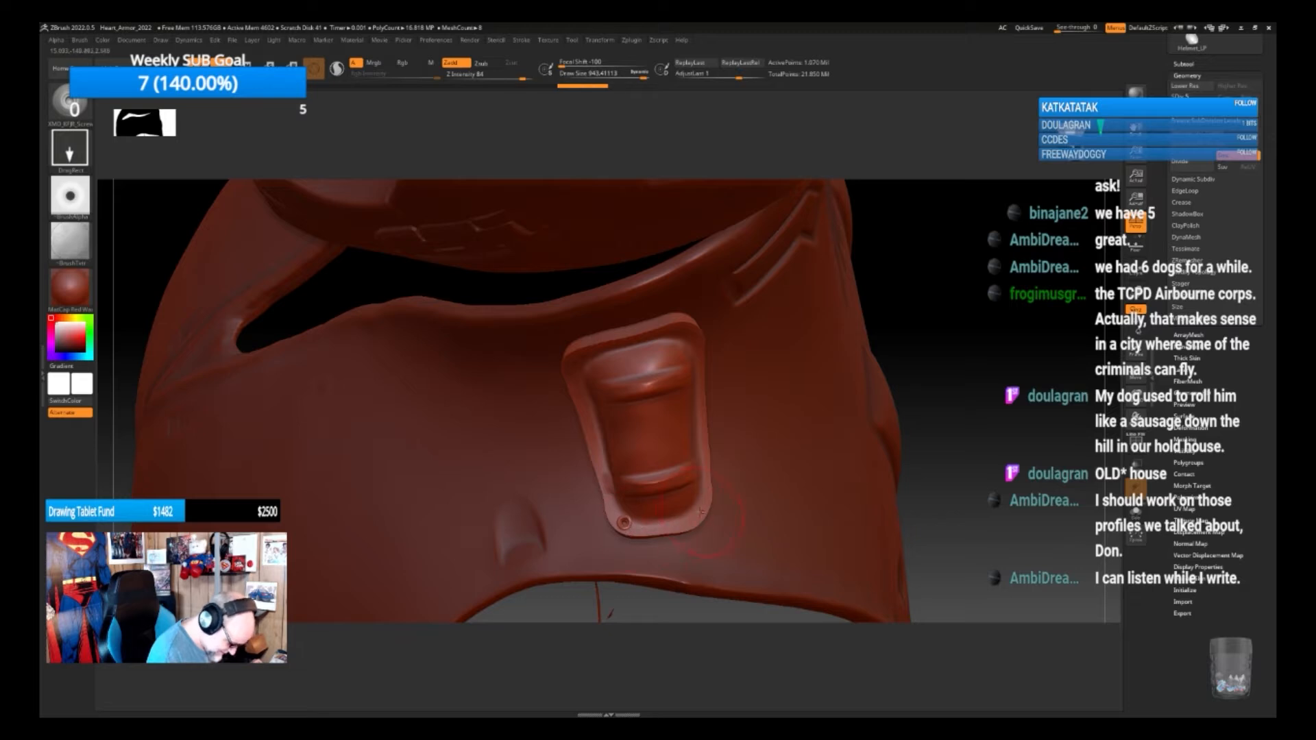
{"action": "left_click_drag", "start_coordinate": [934, 396], "coordinate": [882, 426]}
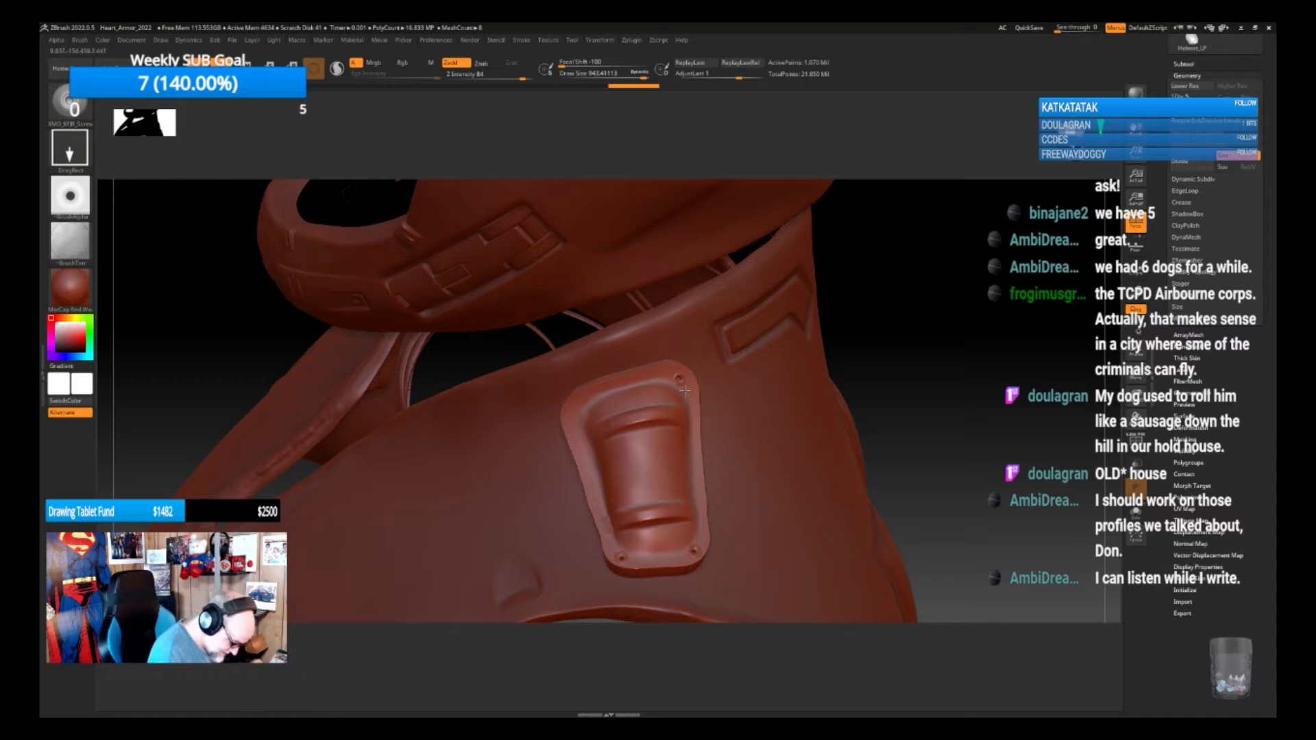
{"action": "left_click_drag", "start_coordinate": [580, 413], "coordinate": [591, 416]}
{"action": "left_click_drag", "start_coordinate": [929, 494], "coordinate": [927, 413], "text": "alt"}
{"action": "left_click_drag", "start_coordinate": [885, 504], "coordinate": [848, 536], "text": "alt"}
{"action": "left_click_drag", "start_coordinate": [859, 476], "coordinate": [798, 483]}
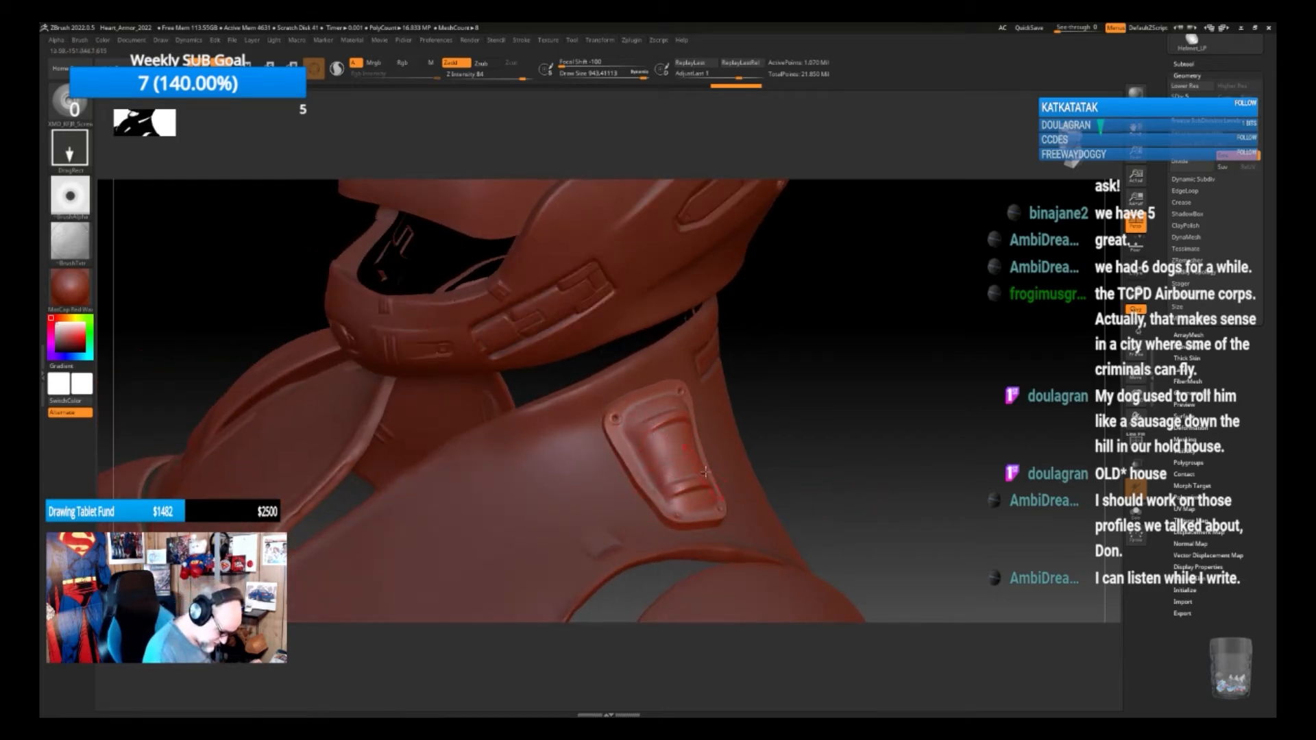
{"action": "left_click_drag", "start_coordinate": [764, 440], "coordinate": [847, 454]}
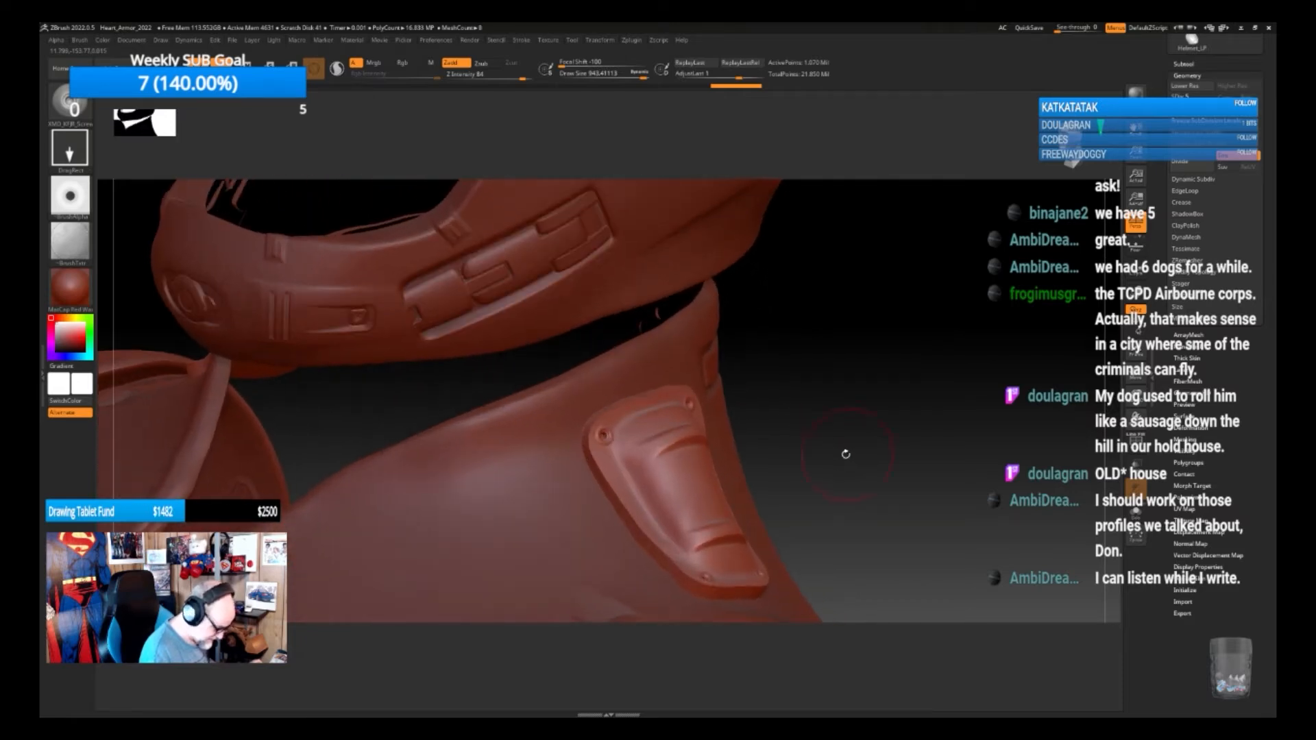
Return to the DamStandard brush and load a thin straight line alpha from the 155_Mech_Alphas set
{"action": "key", "text": "b"}
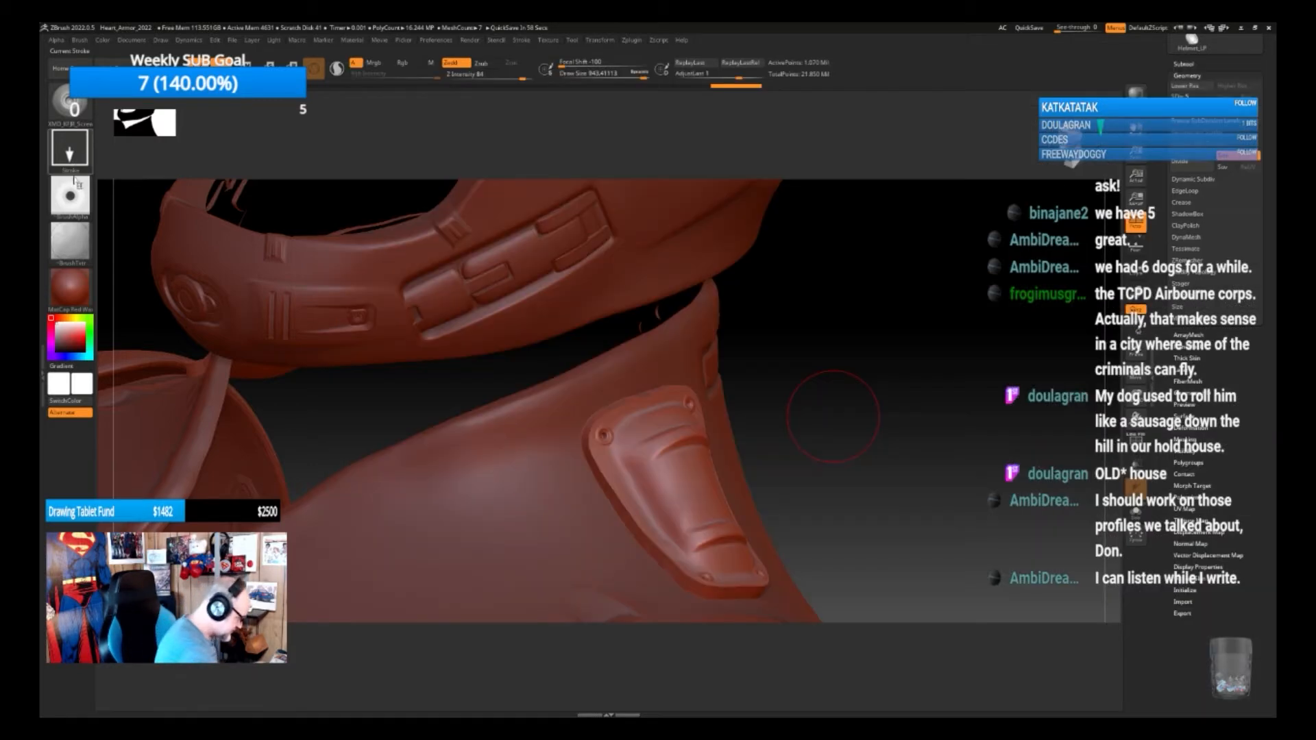
{"action": "left_click", "coordinate": [76, 200]}
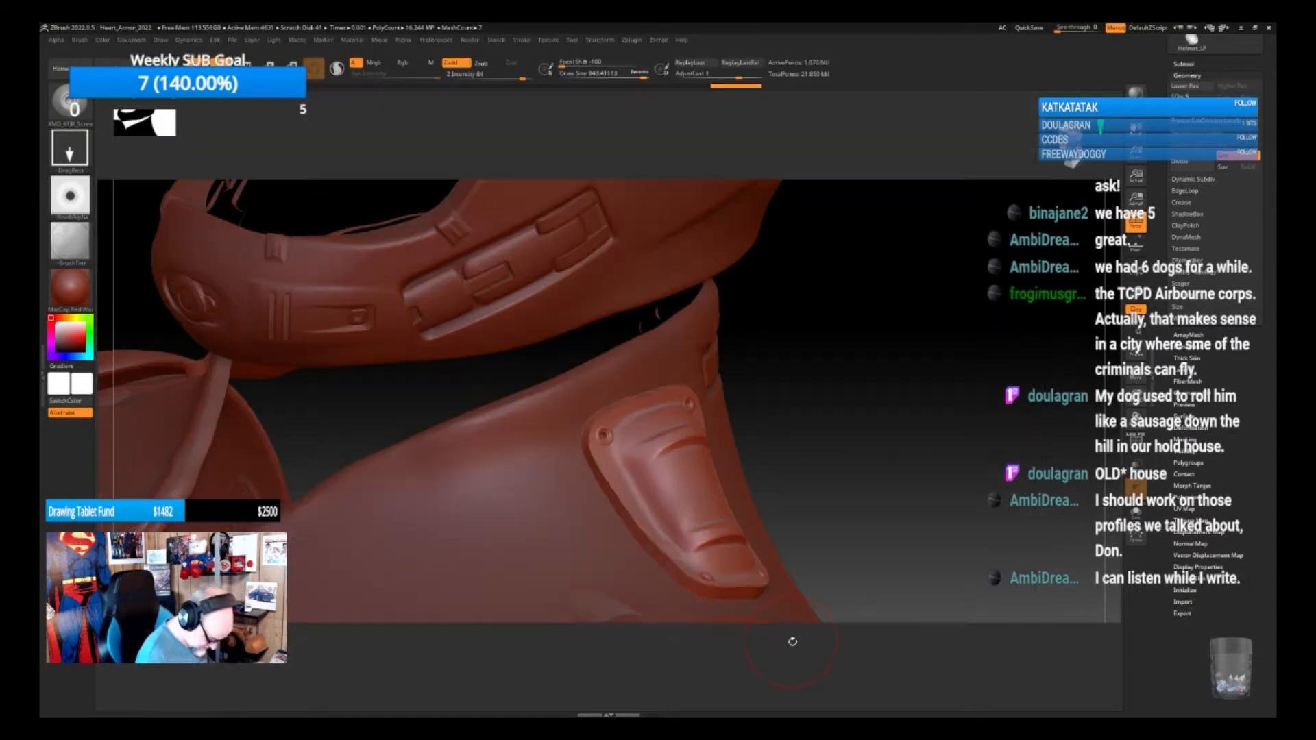
{"action": "left_click", "coordinate": [72, 199]}
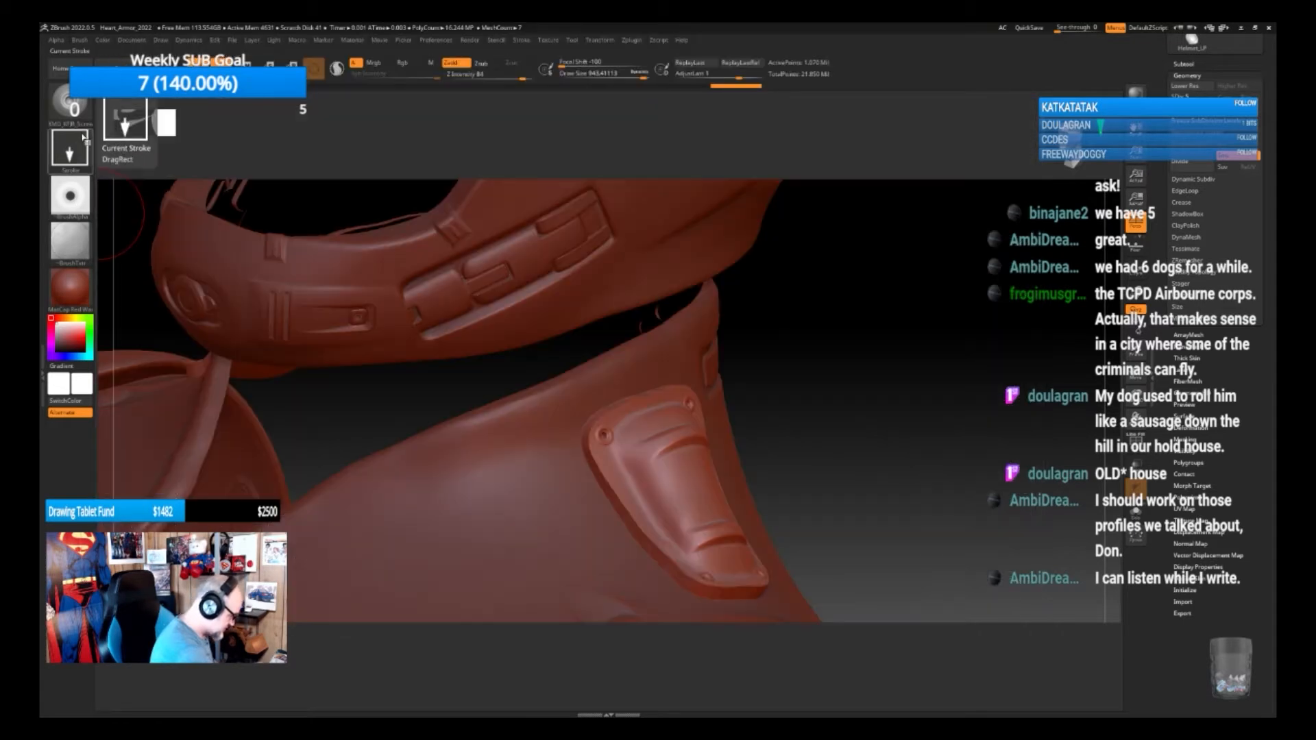
{"action": "key", "text": "b"}
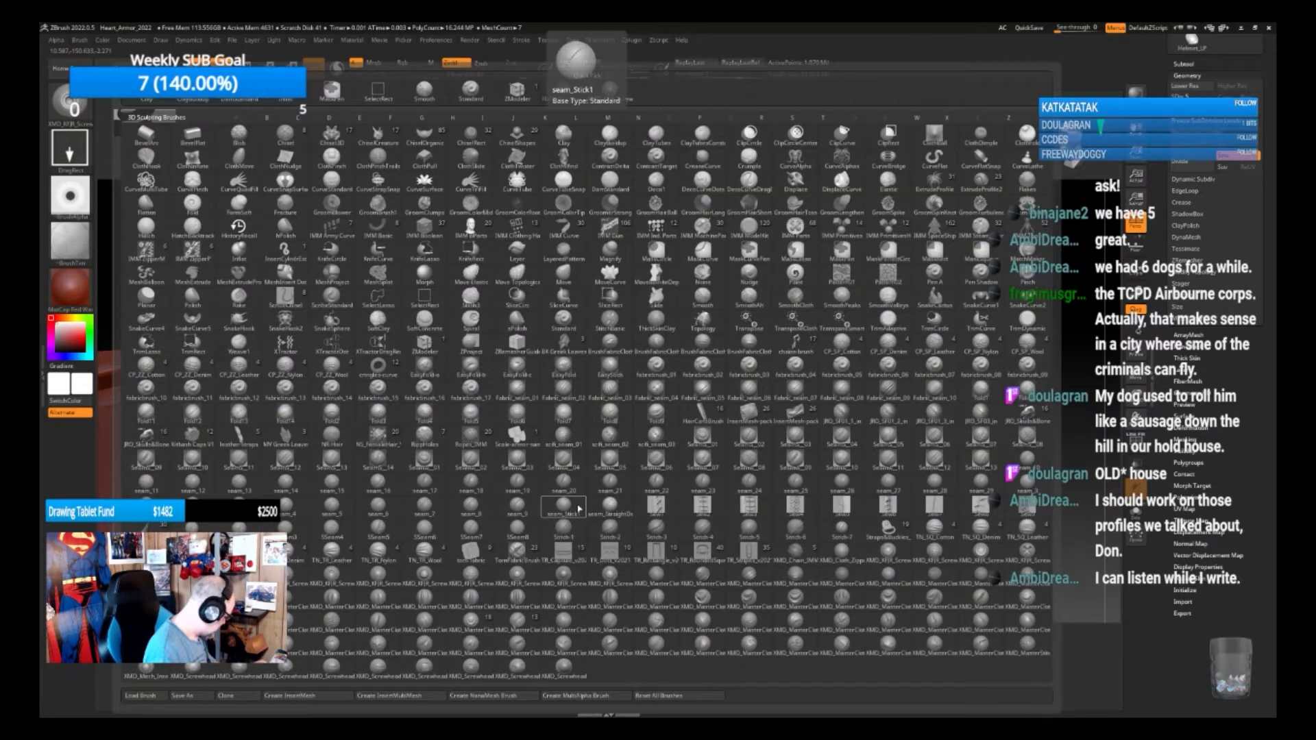
{"action": "left_click", "coordinate": [579, 506]}
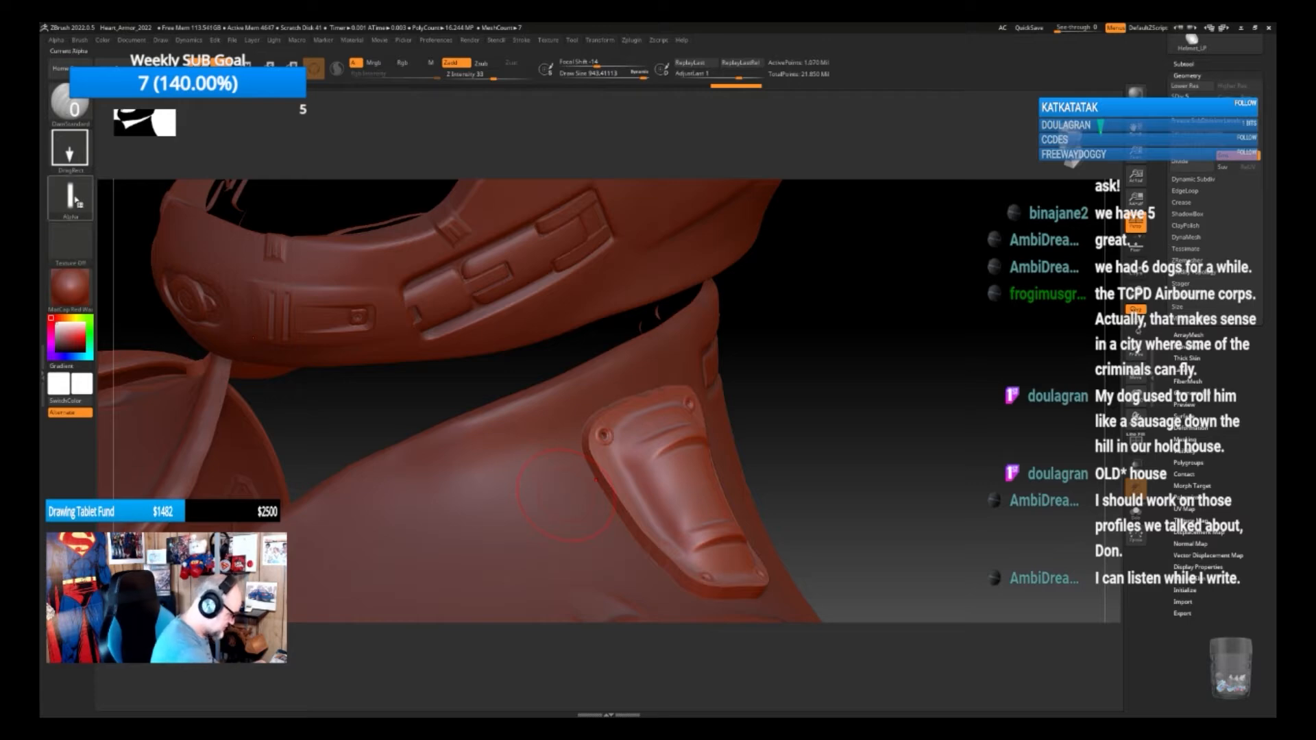
{"action": "left_click", "coordinate": [74, 197]}
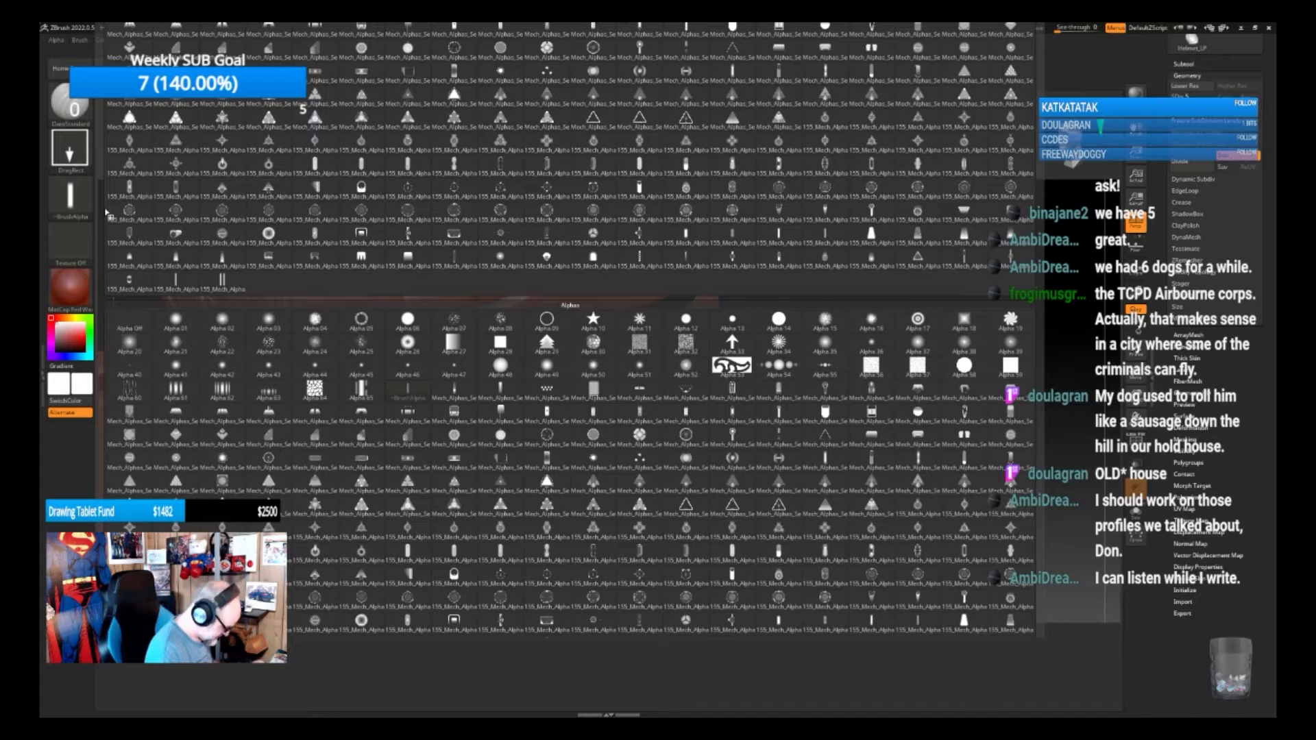
{"action": "left_click", "coordinate": [167, 285]}
Try to stamp a thin line across the side rim of the light panel, then undo the stamp
{"action": "left_click_drag", "start_coordinate": [881, 484], "coordinate": [879, 474]}
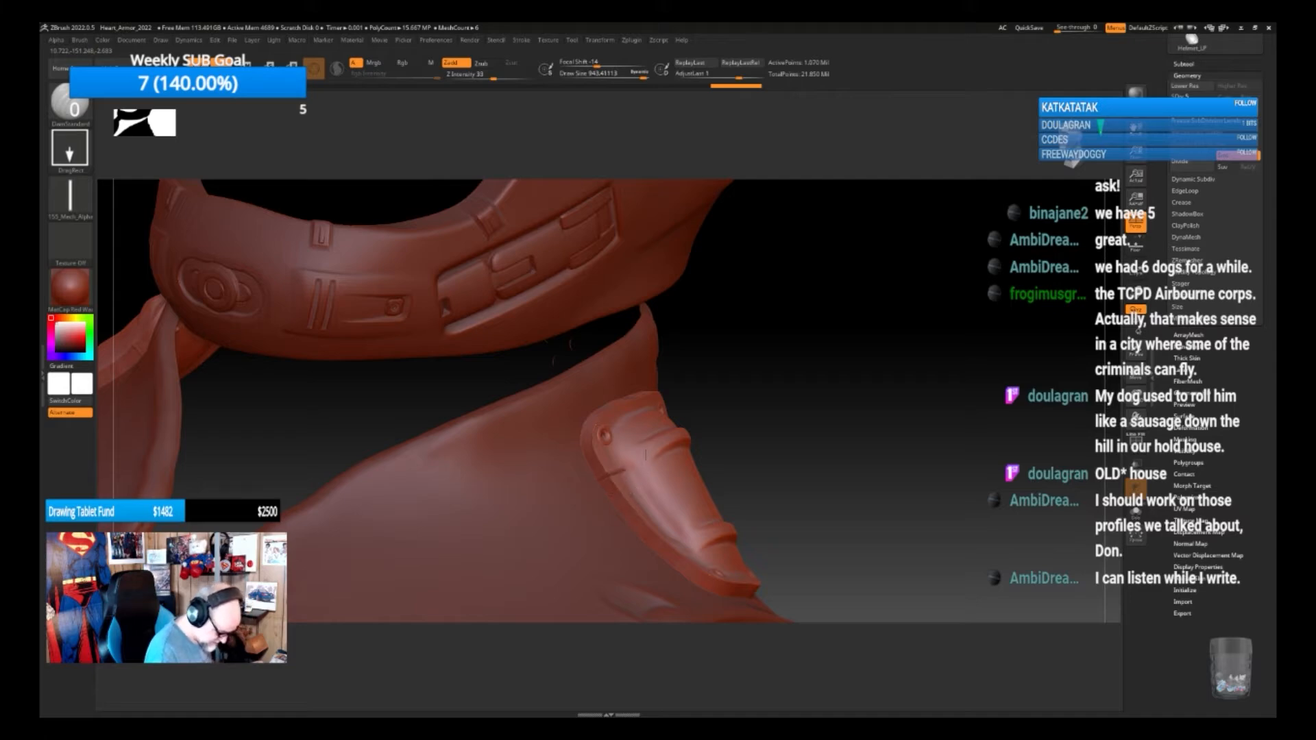
{"action": "left_click_drag", "start_coordinate": [647, 450], "coordinate": [654, 468]}
{"action": "key", "text": "ctrl+z"}
Try to stamp the thin line across the light panel's side rim in Zsub mode, then undo it
{"action": "left_click", "coordinate": [486, 64]}
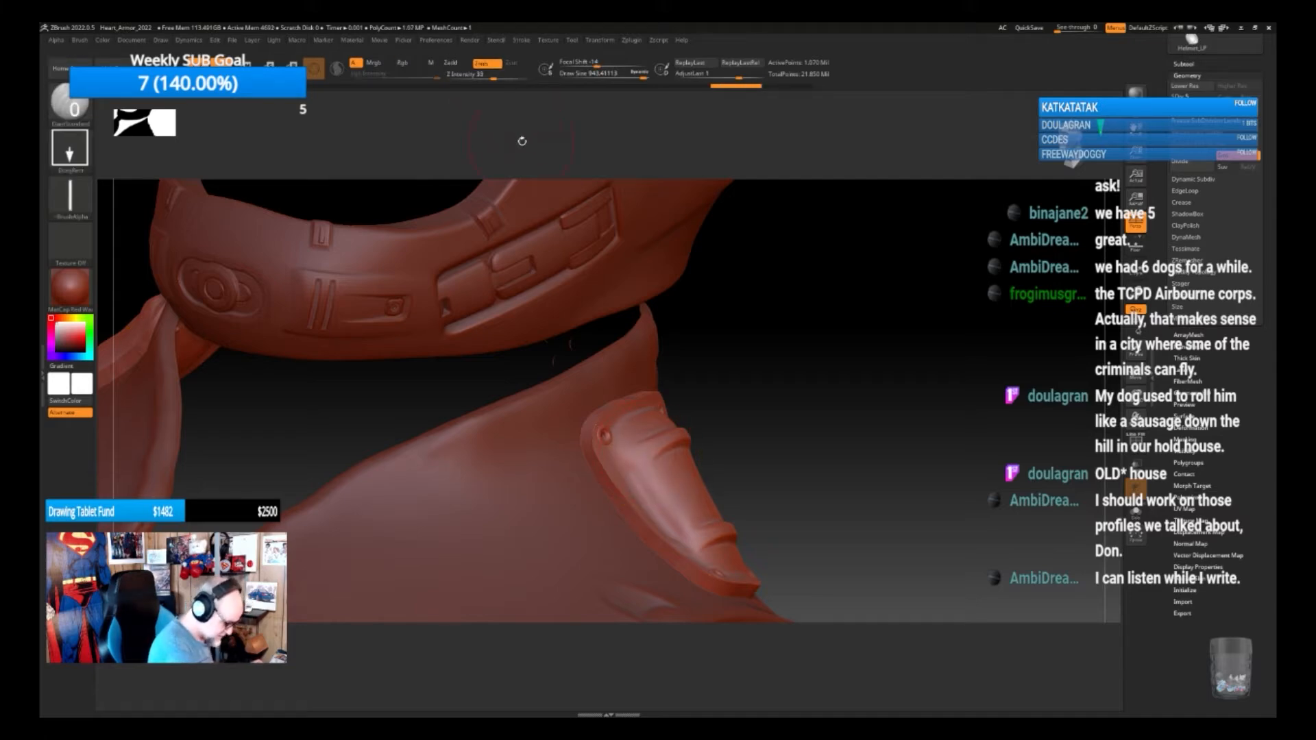
{"action": "left_click_drag", "start_coordinate": [805, 402], "coordinate": [668, 438]}
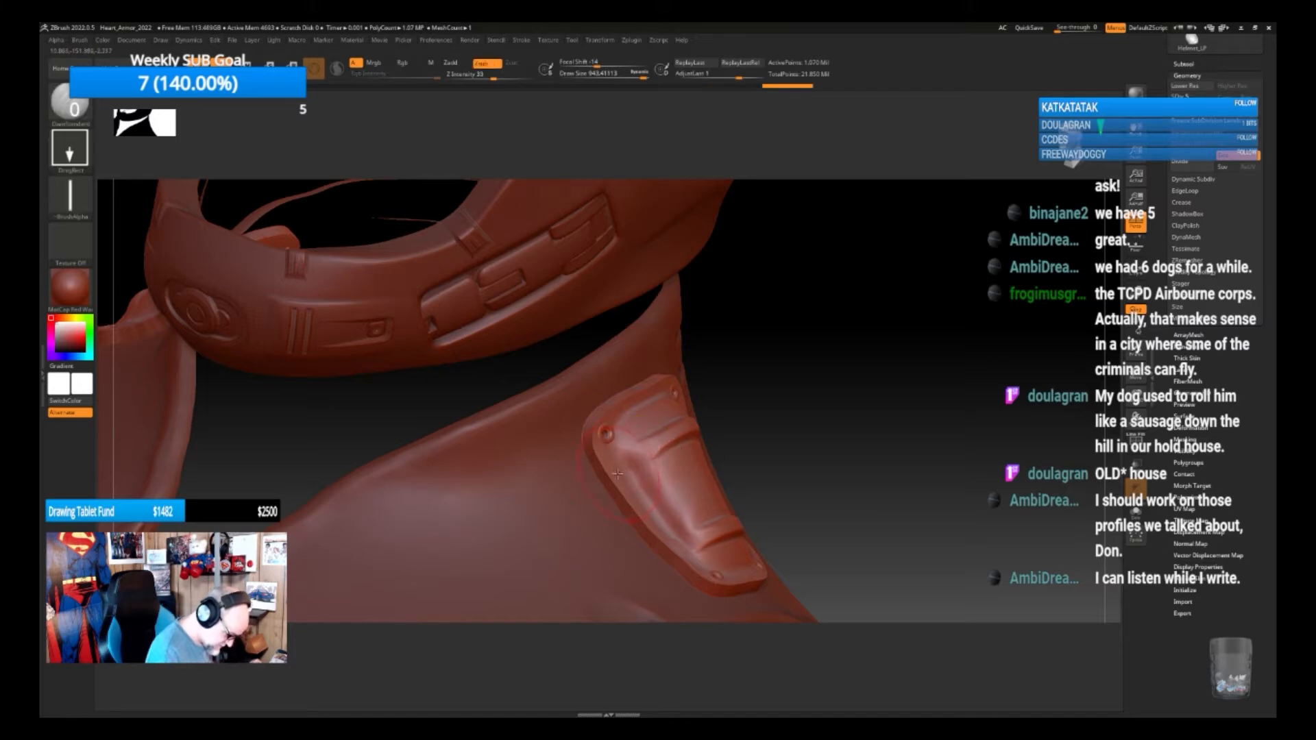
{"action": "key", "text": "ctrl+z"}
{"action": "left_click_drag", "start_coordinate": [837, 423], "coordinate": [791, 433]}
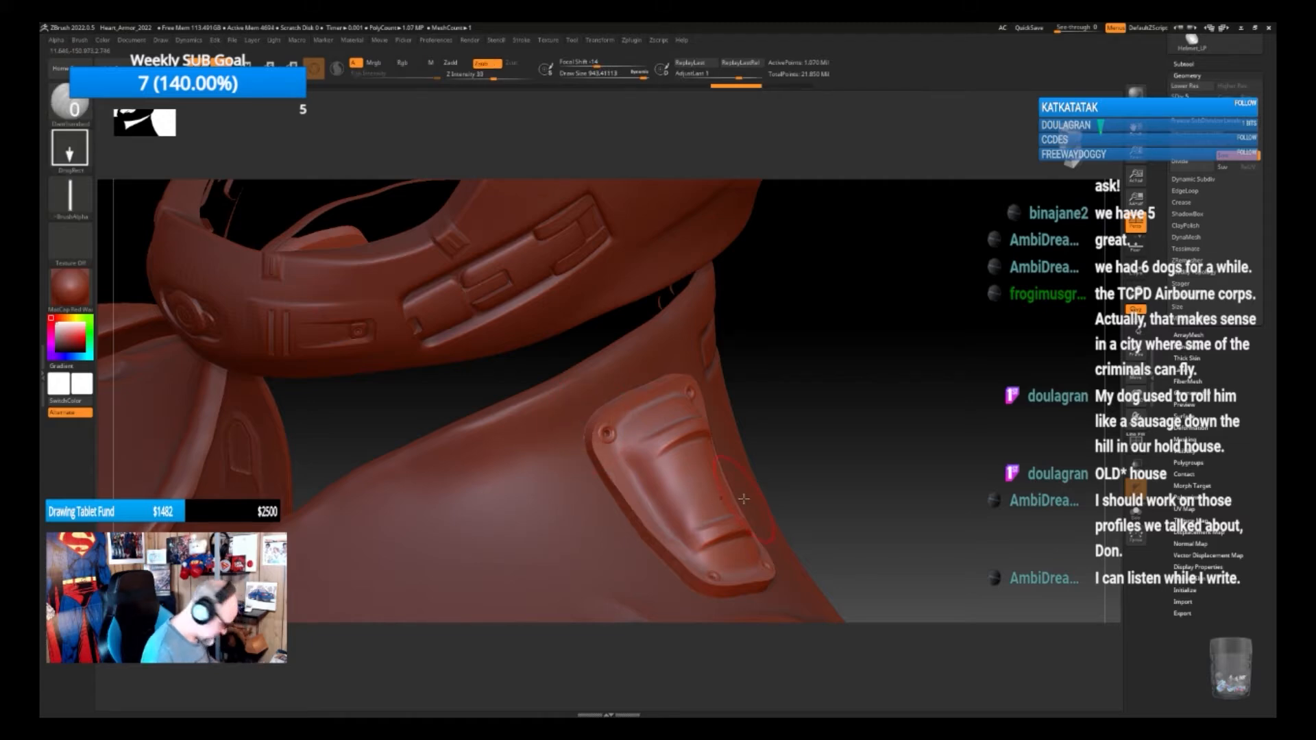
Load a softer straight line alpha and try to stamp it across the light panel's side rim
{"action": "key", "text": "b"}
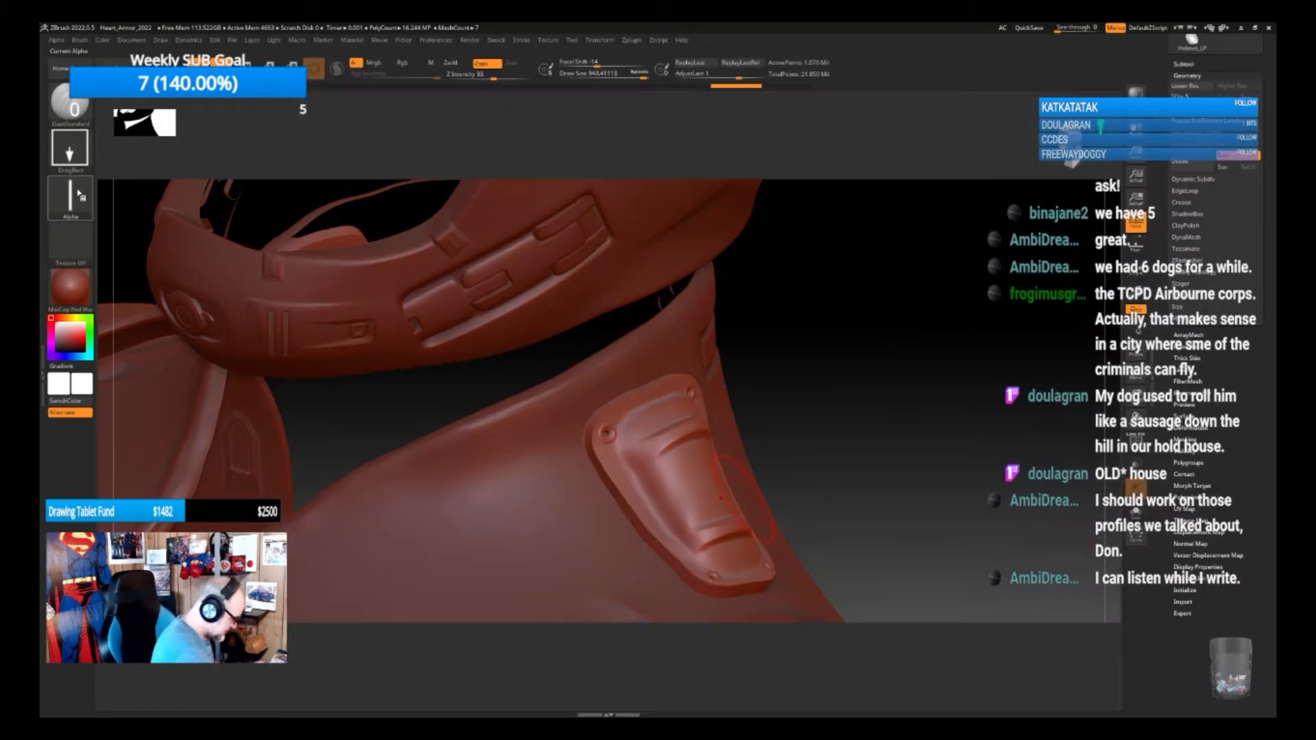
{"action": "left_click", "coordinate": [81, 196]}
{"action": "left_click", "coordinate": [501, 389]}
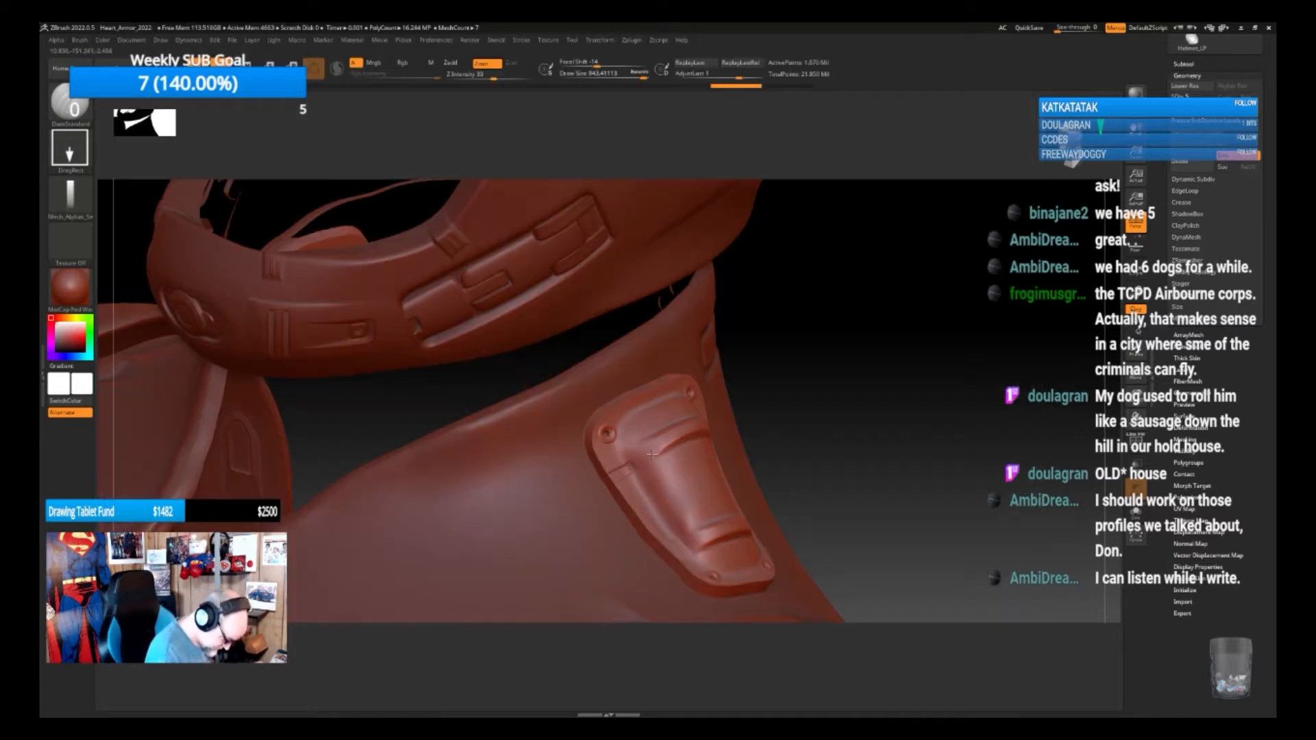
{"action": "mouse_move", "coordinate": [866, 478]}
{"action": "left_mouse_down"}
{"action": "mouse_move", "coordinate": [838, 474]}
{"action": "mouse_move", "coordinate": [853, 480]}
{"action": "left_mouse_up"}
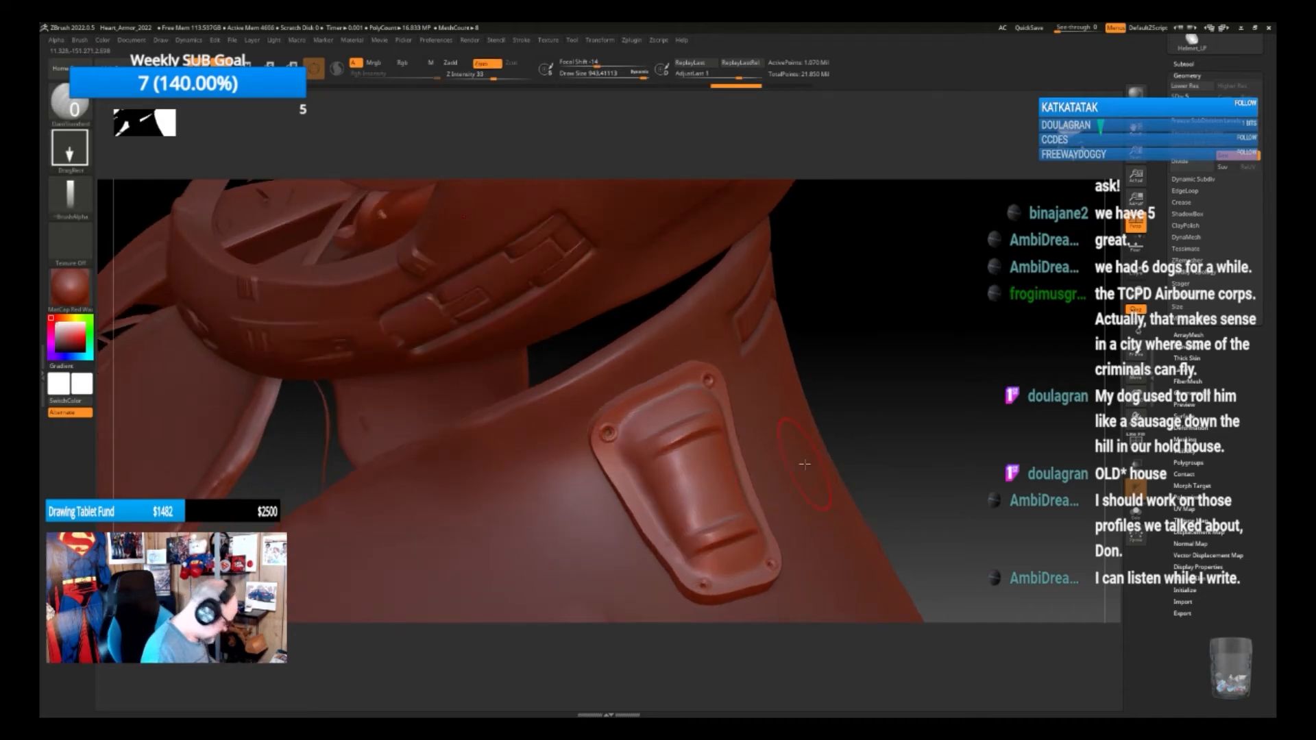
Load a short bar alpha from the 155_Mech_Alphas set, try to stamp it along the light panel's side rim, then undo it
{"action": "key", "text": "b"}
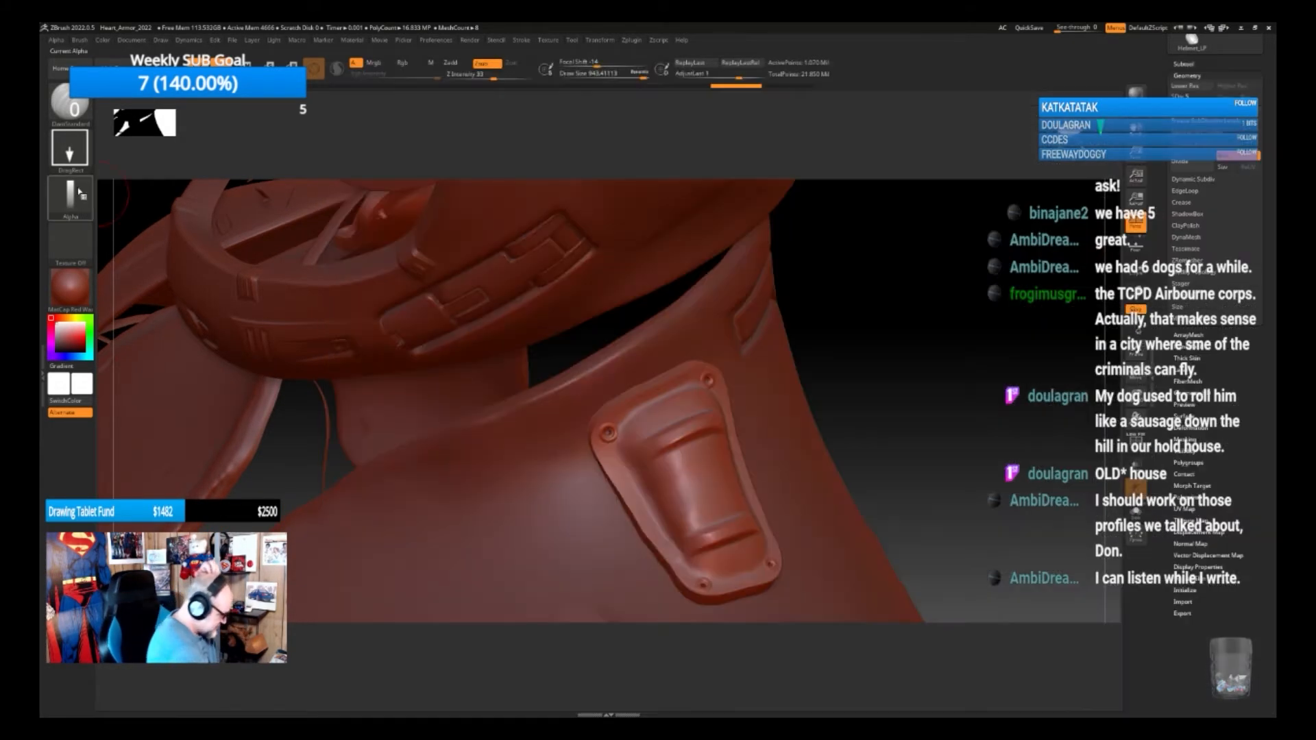
{"action": "left_click", "coordinate": [83, 199]}
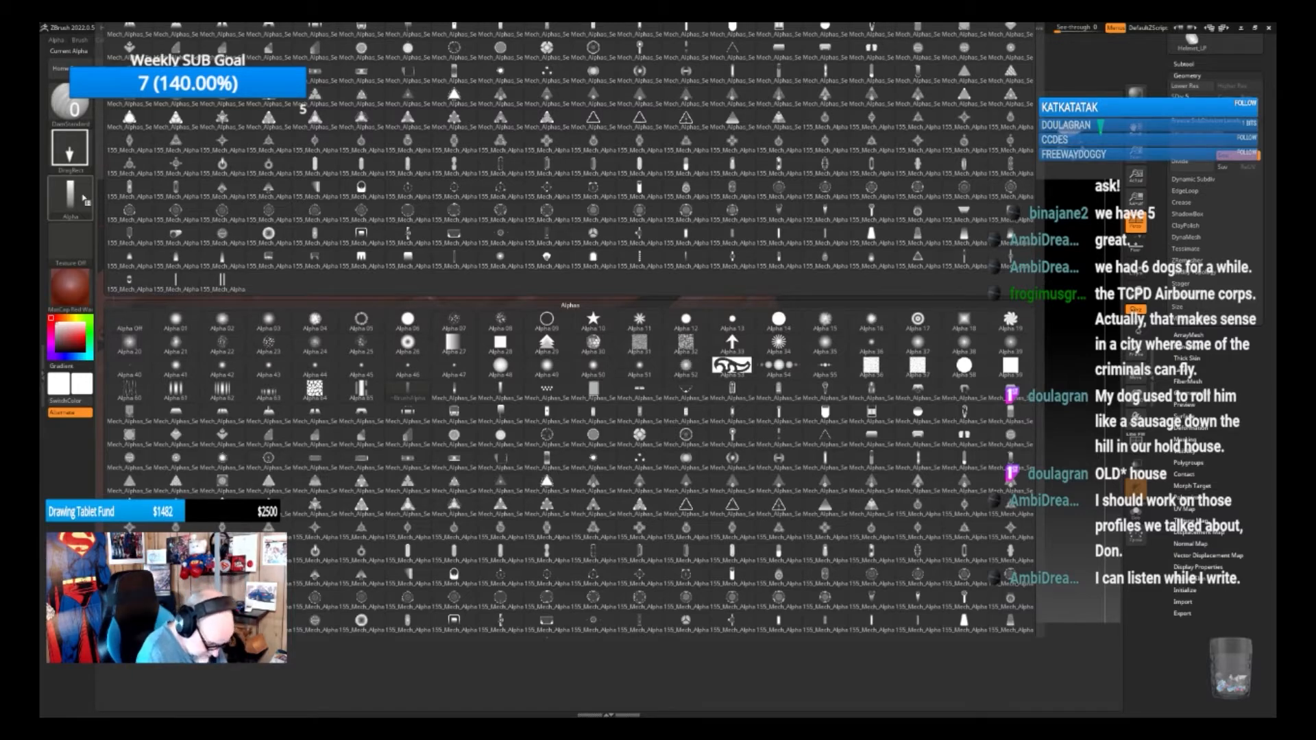
{"action": "left_click", "coordinate": [777, 618]}
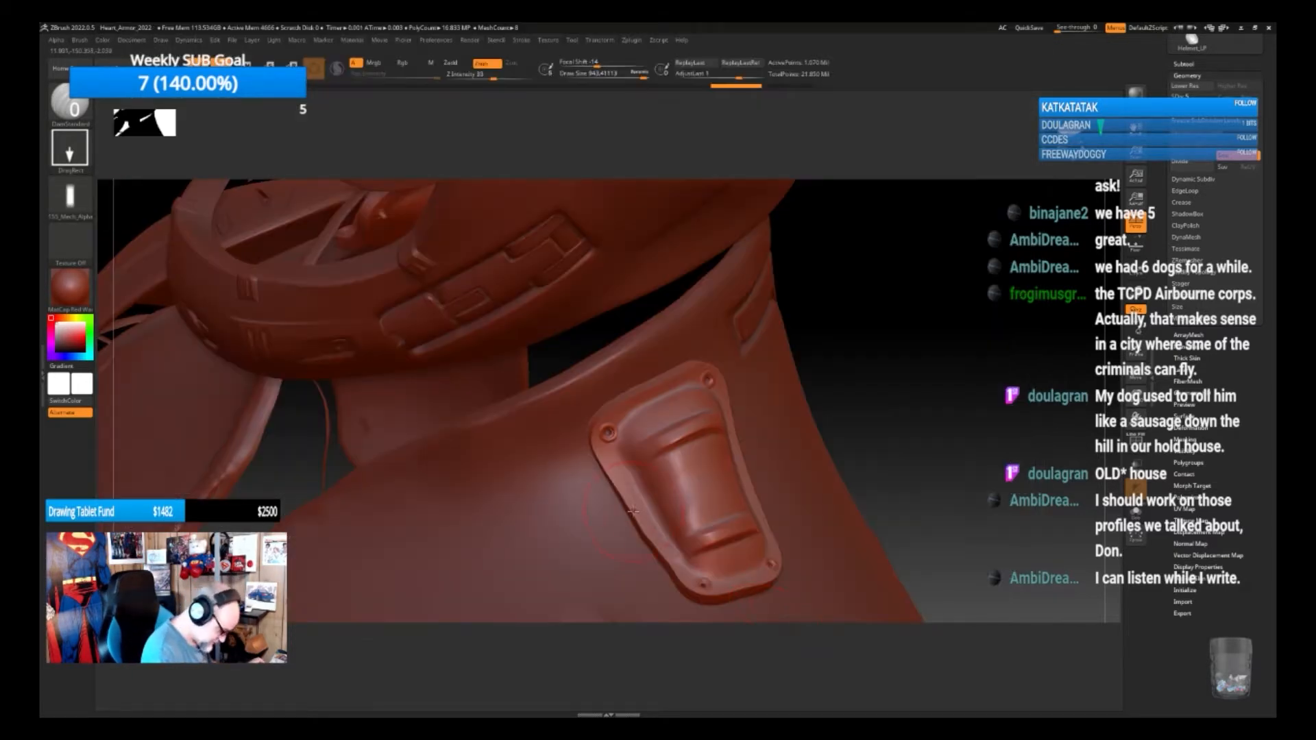
{"action": "left_click_drag", "start_coordinate": [633, 512], "coordinate": [666, 567]}
{"action": "left_click_drag", "start_coordinate": [885, 464], "coordinate": [868, 483]}
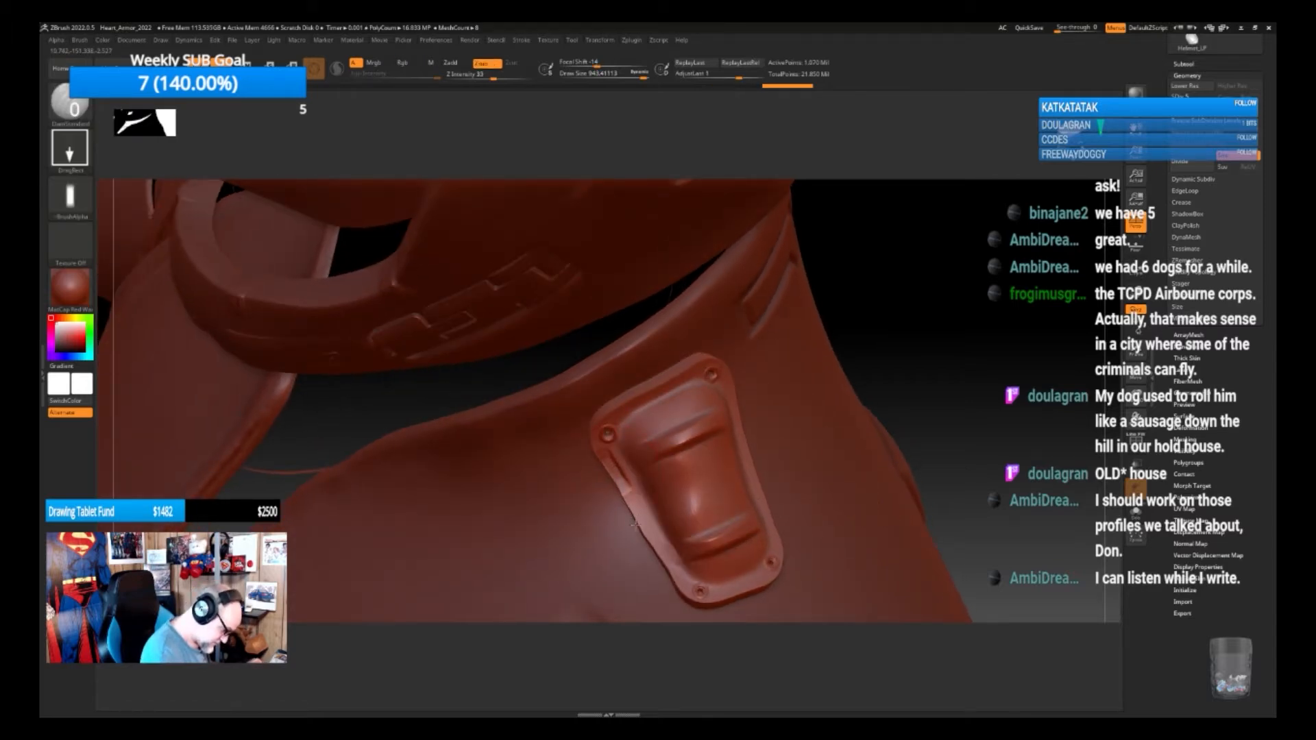
{"action": "key", "text": "ctrl+z"}
Try several more short bar notches down the light panel's side rim, then undo them all
{"action": "left_click_drag", "start_coordinate": [636, 508], "coordinate": [662, 559]}
{"action": "key", "text": "ctrl+z"}
{"action": "left_click_drag", "start_coordinate": [622, 476], "coordinate": [651, 534]}
{"action": "key", "text": "ctrl+z"}
{"action": "left_click_drag", "start_coordinate": [620, 478], "coordinate": [640, 529]}
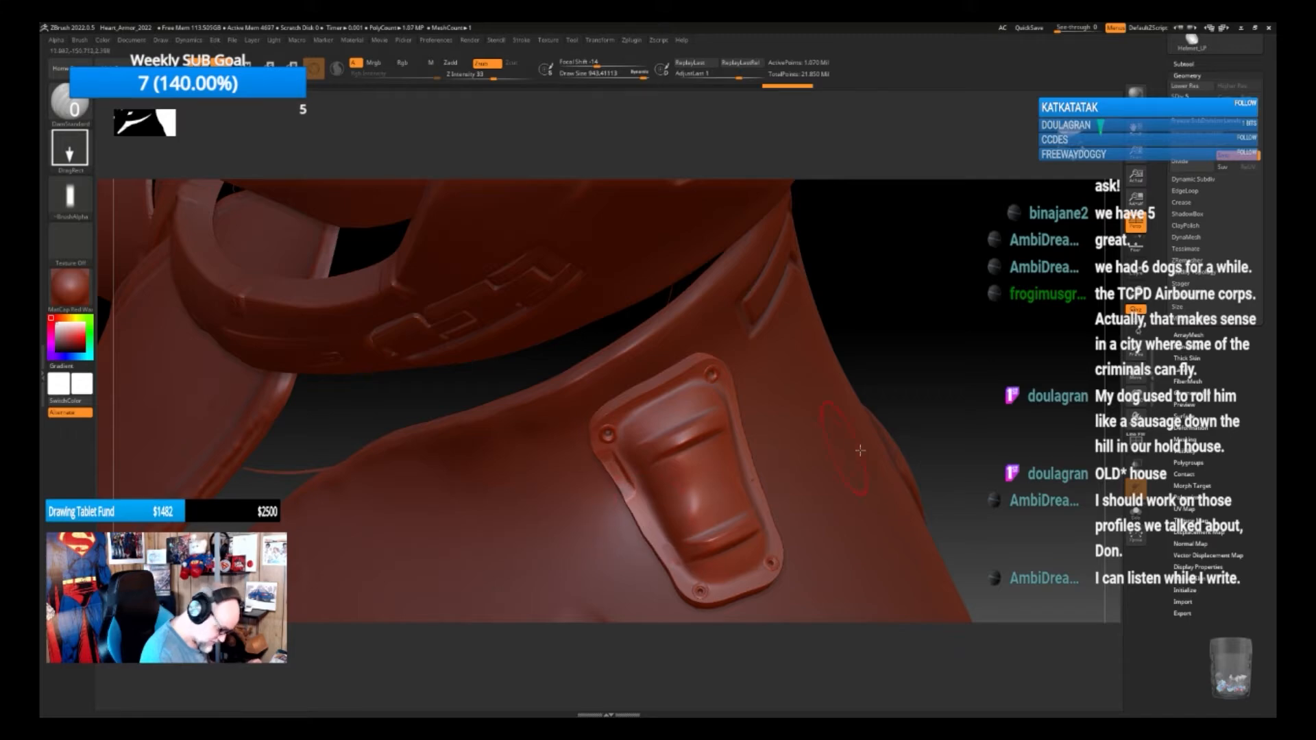
{"action": "left_click_drag", "start_coordinate": [937, 411], "coordinate": [878, 384]}
{"action": "mouse_move", "coordinate": [608, 453]}
{"action": "left_mouse_down"}
{"action": "mouse_move", "coordinate": [631, 487]}
{"action": "mouse_move", "coordinate": [611, 447]}
{"action": "left_mouse_up"}
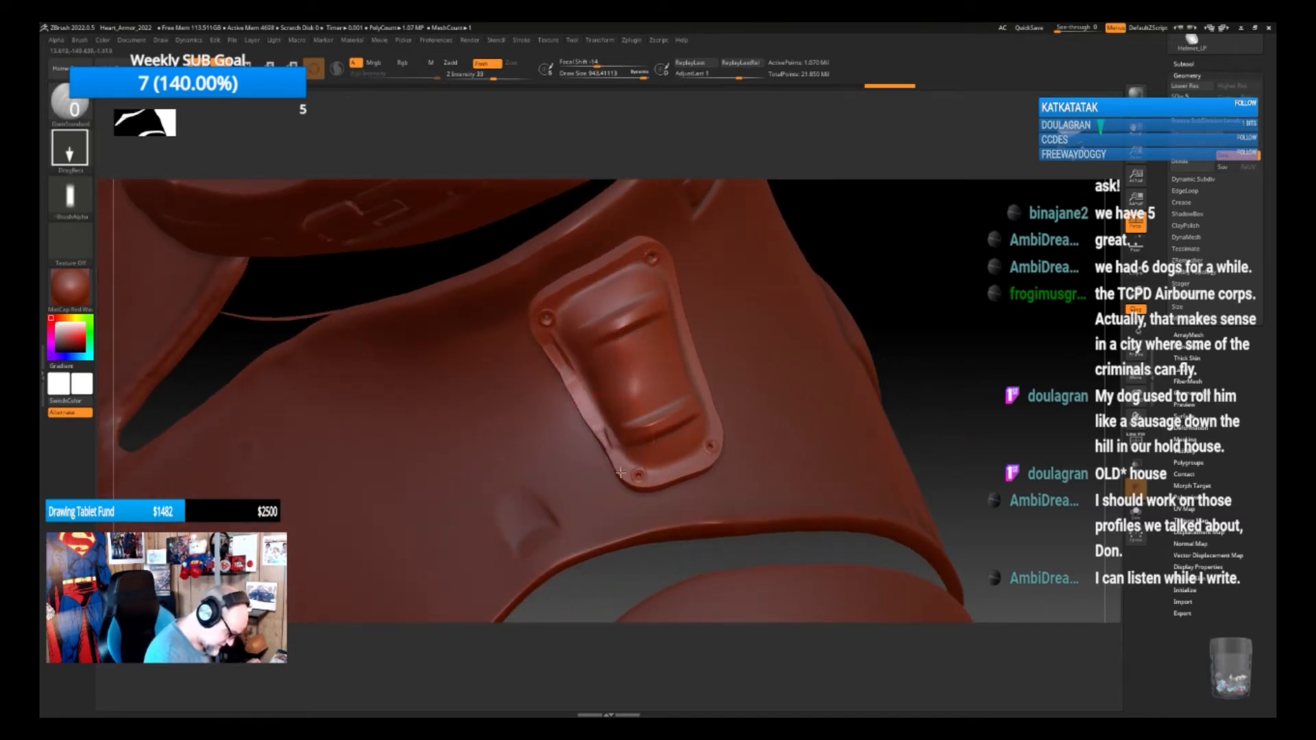
{"action": "key", "text": "ctrl+z"}
{"action": "key", "text": "ctrl+z"}
Load a capsule-shaped slot alpha from the 155_Mech_Alphas set
{"action": "mouse_move", "coordinate": [923, 323]}
{"action": "left_mouse_down"}
{"action": "mouse_move", "coordinate": [922, 366]}
{"action": "mouse_move", "coordinate": [905, 369]}
{"action": "left_mouse_up"}
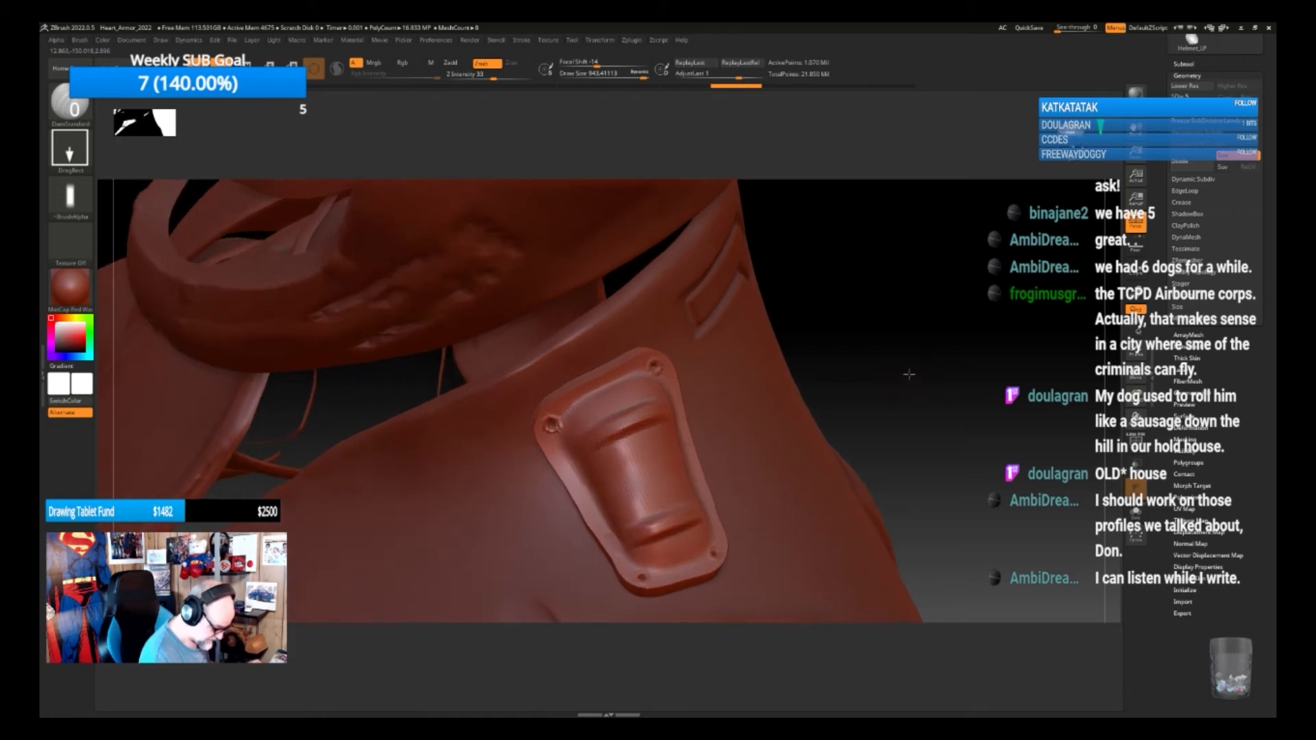
{"action": "left_click", "coordinate": [658, 407], "text": "alt"}
{"action": "mouse_move", "coordinate": [884, 382]}
{"action": "left_mouse_down"}
{"action": "mouse_move", "coordinate": [901, 375]}
{"action": "mouse_move", "coordinate": [879, 366]}
{"action": "left_mouse_up"}
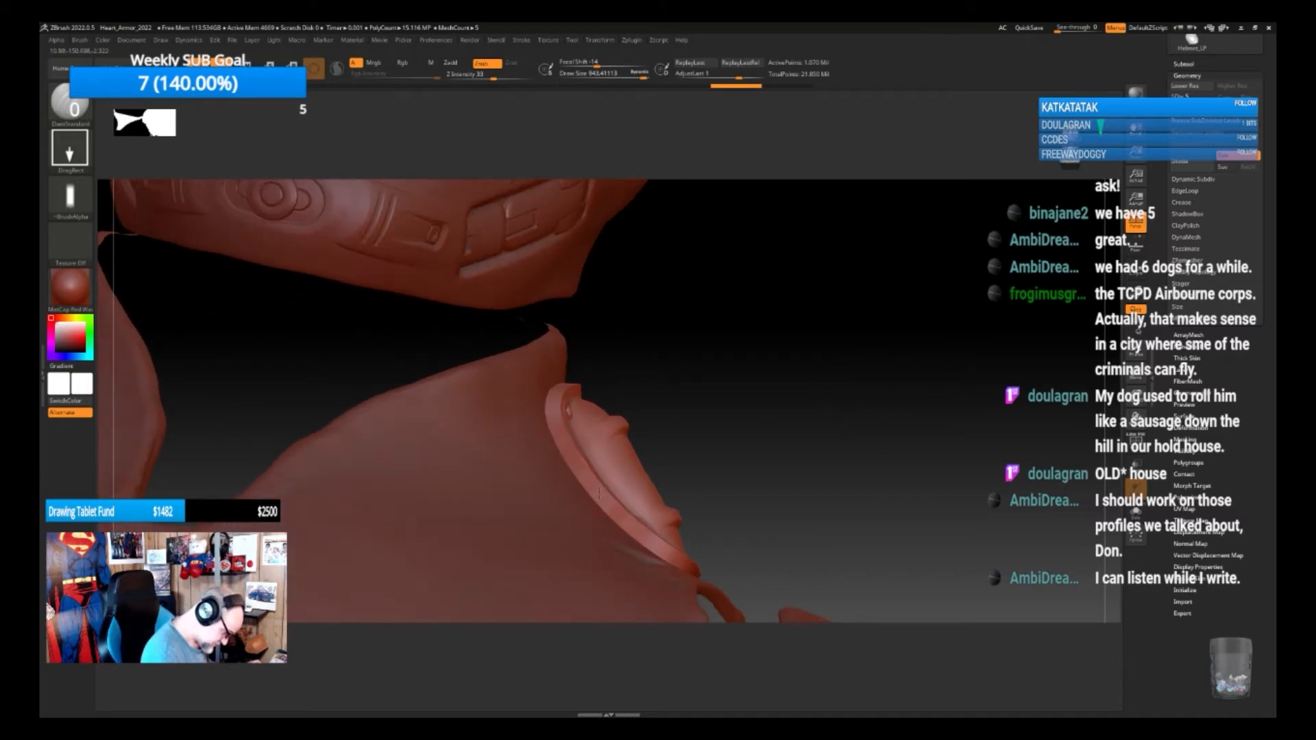
{"action": "left_click_drag", "start_coordinate": [795, 438], "coordinate": [785, 455]}
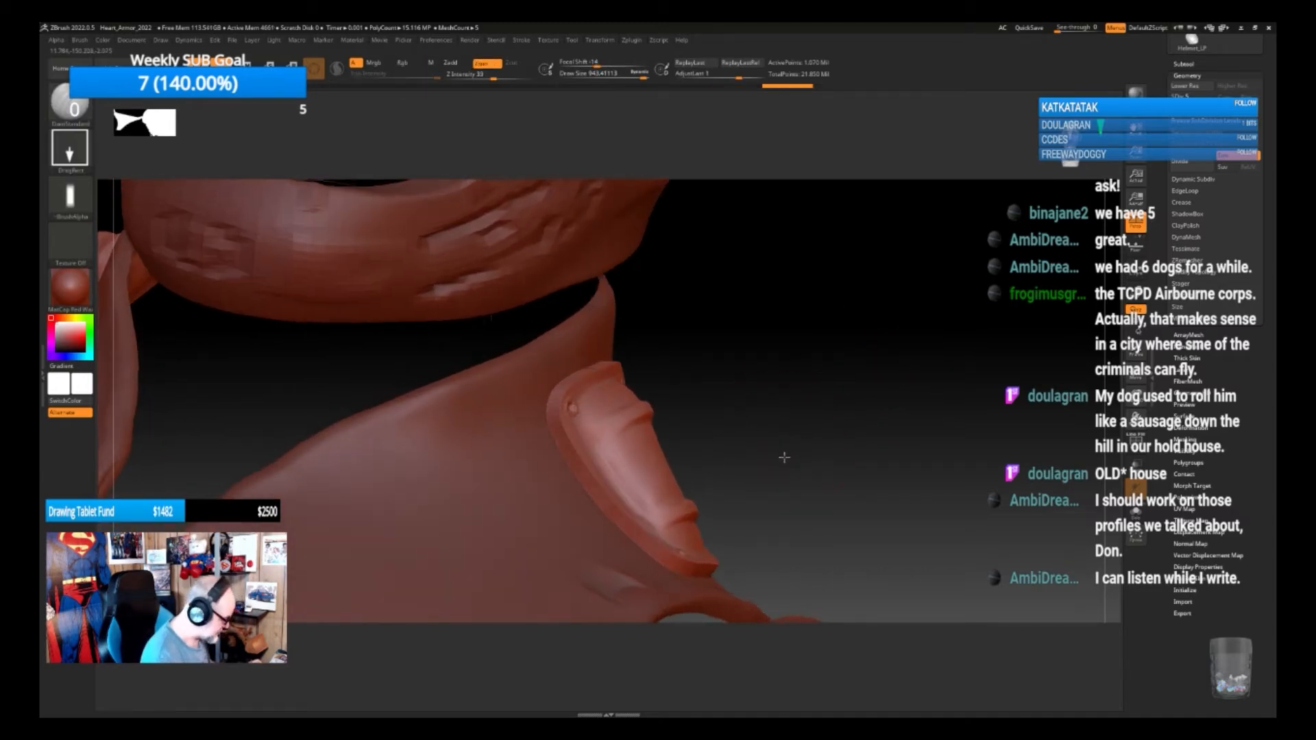
{"action": "left_click", "coordinate": [82, 197]}
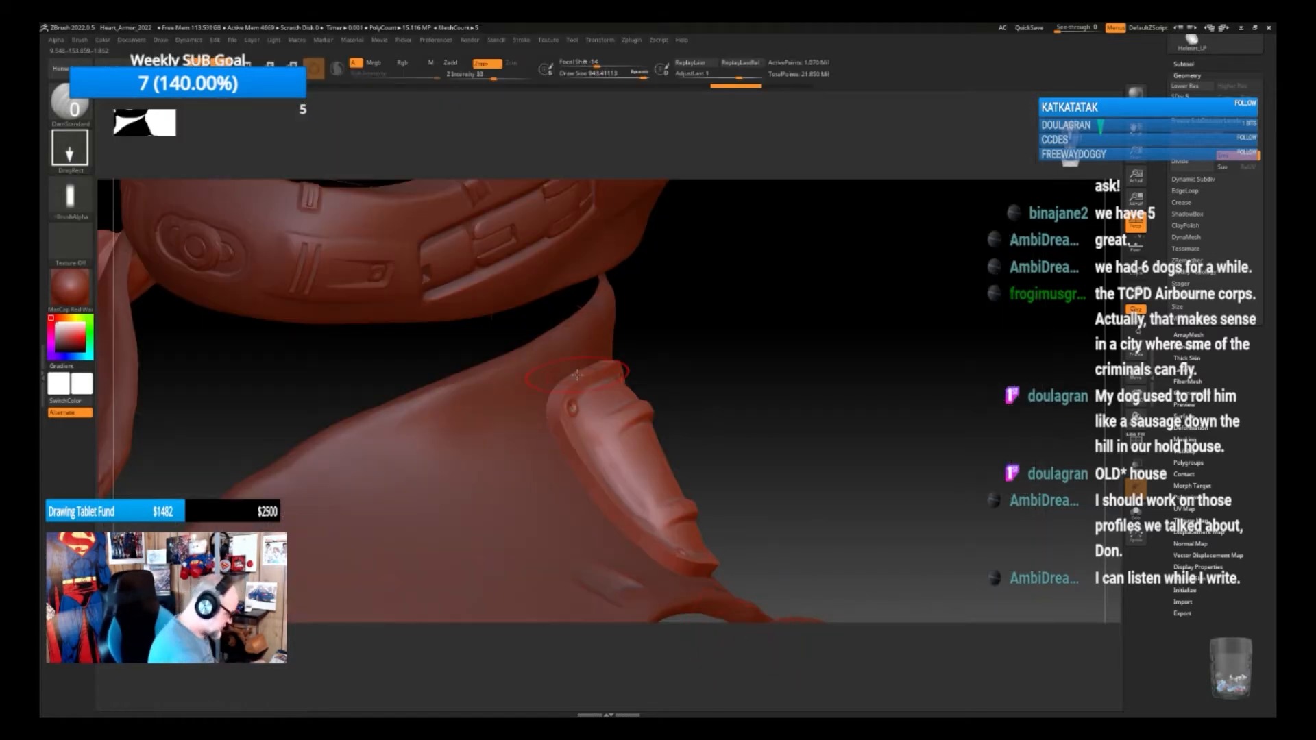
{"action": "left_click", "coordinate": [71, 197]}
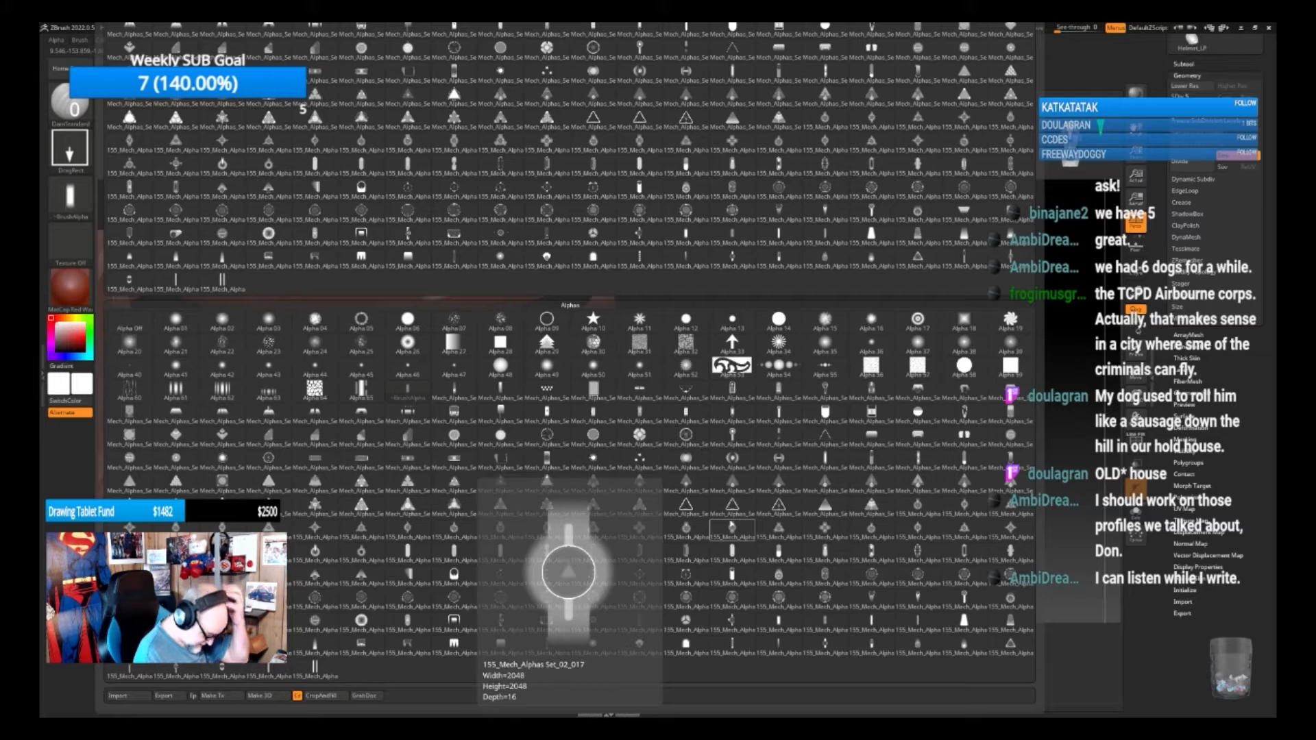
{"action": "left_click", "coordinate": [642, 545]}
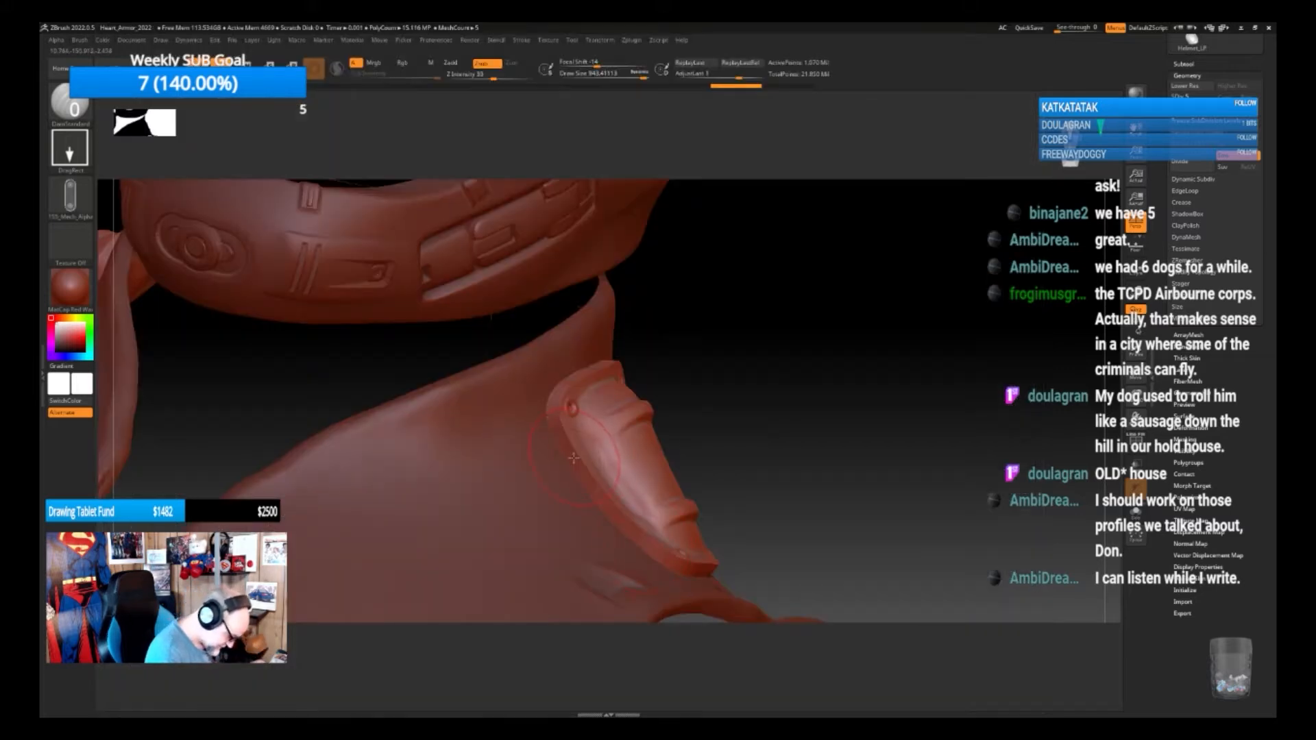
Try to stamp the capsule slot on the light panel, including its face above the upper bar, then undo the stamps
{"action": "mouse_move", "coordinate": [787, 462]}
{"action": "left_mouse_down"}
{"action": "mouse_move", "coordinate": [671, 464]}
{"action": "mouse_move", "coordinate": [681, 505]}
{"action": "left_mouse_up"}
{"action": "key", "text": "ctrl+z"}
{"action": "mouse_move", "coordinate": [849, 345]}
{"action": "left_mouse_down"}
{"action": "mouse_move", "coordinate": [823, 322]}
{"action": "mouse_move", "coordinate": [847, 351]}
{"action": "left_mouse_up"}
{"action": "key", "text": "ctrl+z"}
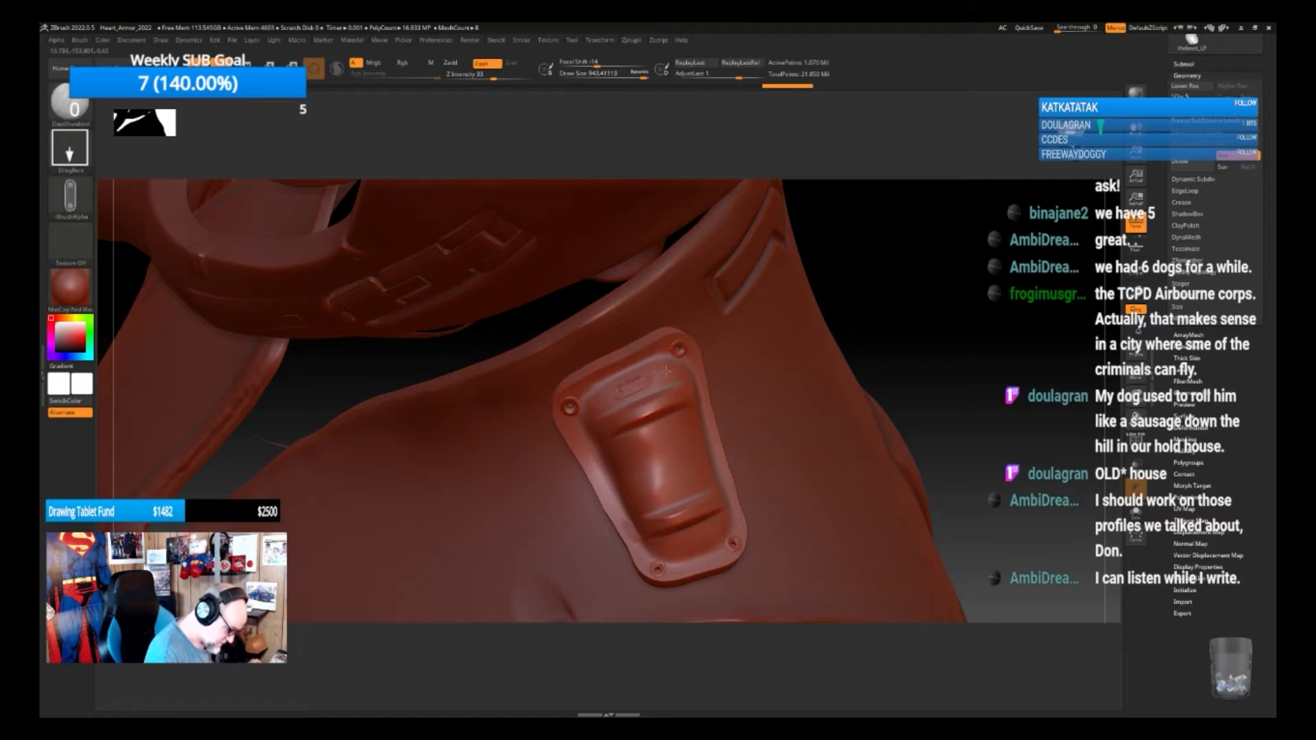
{"action": "left_click_drag", "start_coordinate": [672, 366], "coordinate": [674, 365]}
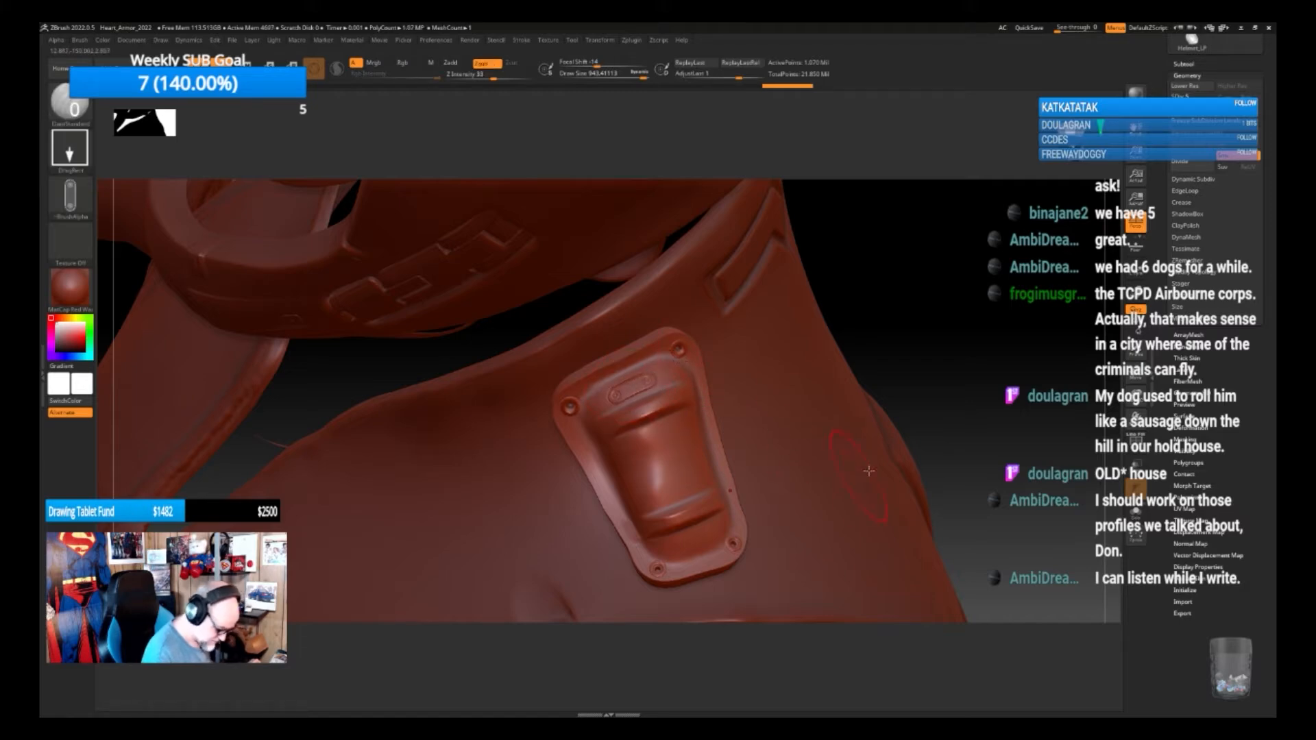
{"action": "key", "text": "ctrl+z"}
{"action": "left_click_drag", "start_coordinate": [905, 435], "coordinate": [840, 417]}
Set the DamStandard brush to the Dots stroke with the soft round Alpha 01 in Zsub mode
{"action": "key", "text": "b"}
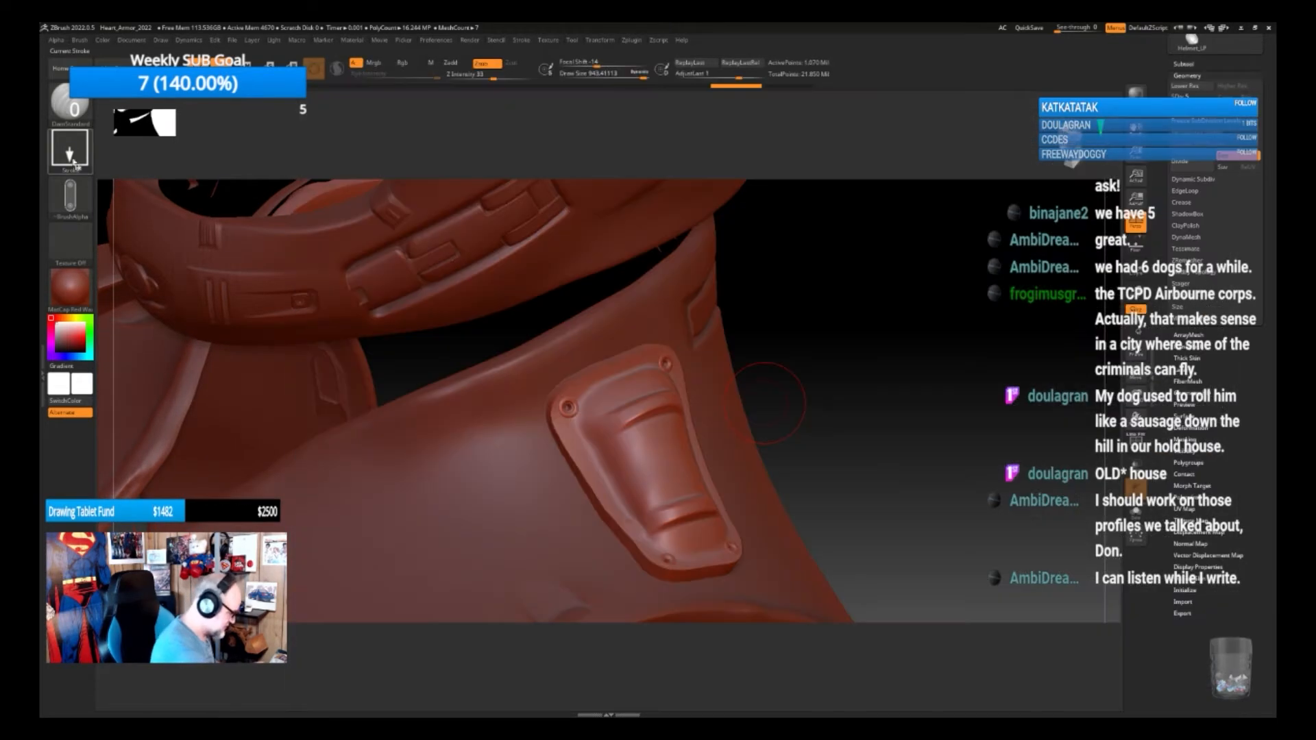
{"action": "left_click", "coordinate": [73, 156]}
{"action": "left_click", "coordinate": [133, 159]}
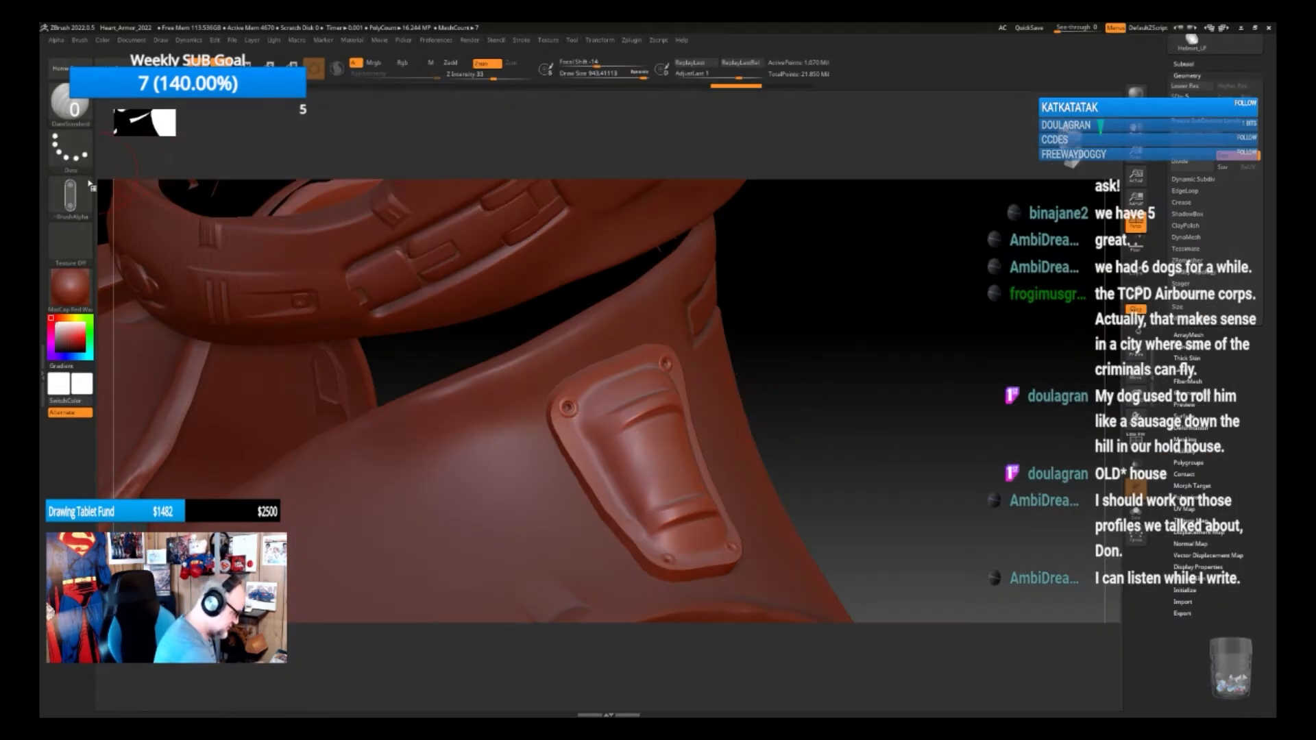
{"action": "left_click", "coordinate": [70, 196]}
{"action": "left_click", "coordinate": [189, 321]}
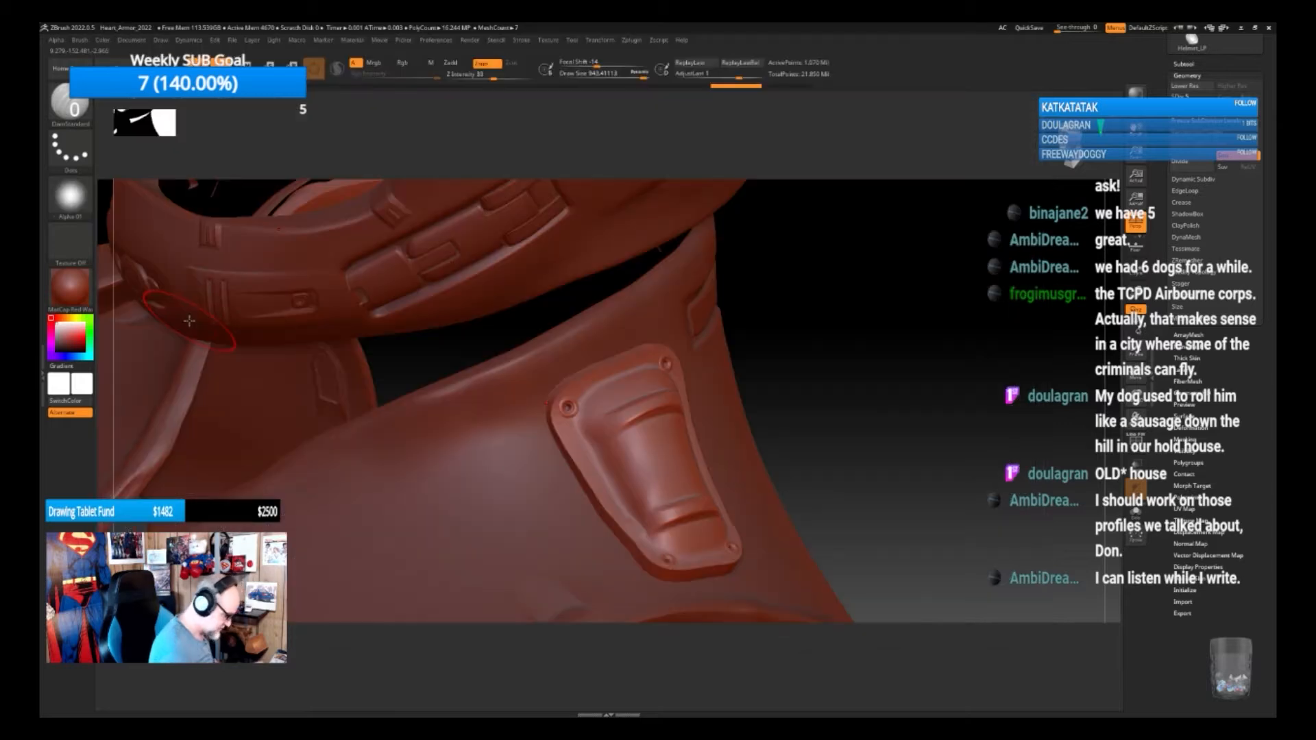
{"action": "left_click", "coordinate": [457, 64]}
{"action": "left_click_drag", "start_coordinate": [818, 454], "coordinate": [668, 426]}
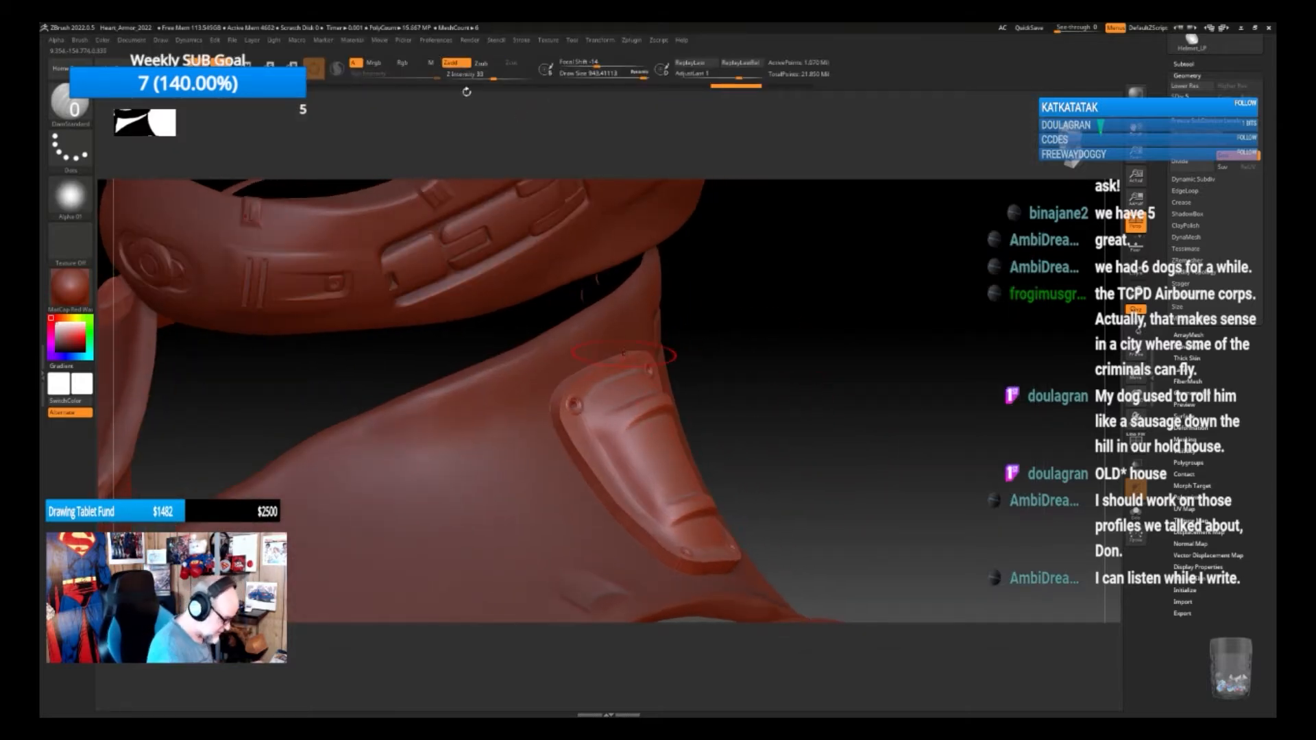
{"action": "left_click", "coordinate": [483, 65]}
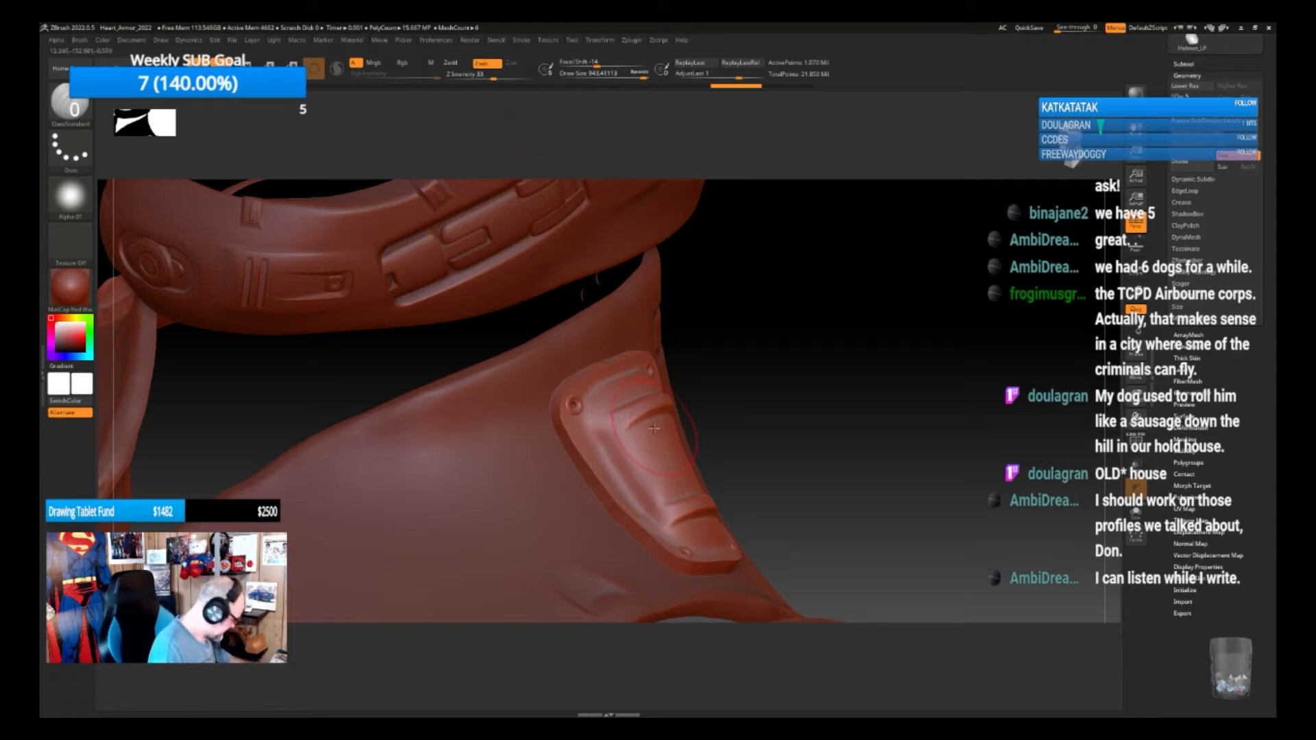
Undo a test groove beside the light panel's upper bar and reduce the brush's Draw Size to about 274
{"action": "left_click_drag", "start_coordinate": [635, 428], "coordinate": [607, 446]}
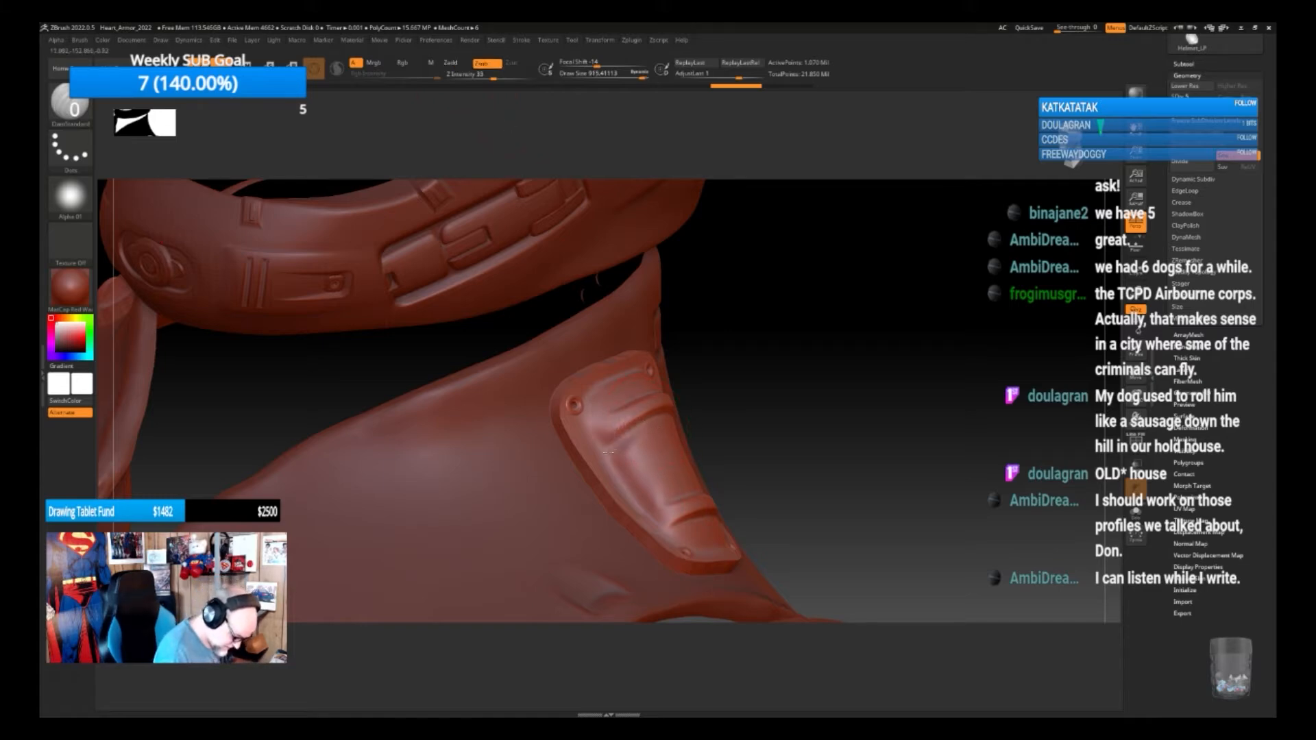
{"action": "key", "text": "ctrl+z"}
{"action": "left_click_drag", "start_coordinate": [641, 76], "coordinate": [608, 81]}
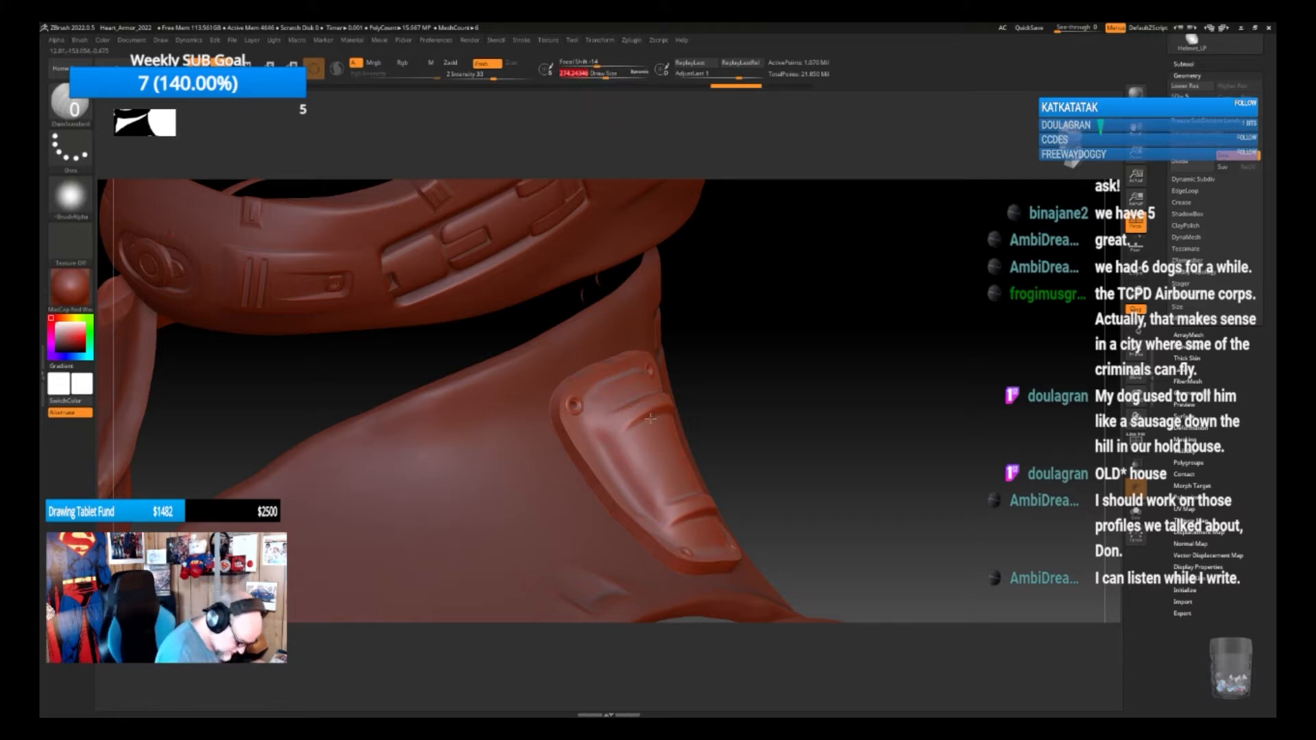
Try to carve a thin groove along the light panel's upper bar in several strokes, then undo them
{"action": "left_click_drag", "start_coordinate": [623, 438], "coordinate": [638, 426]}
{"action": "mouse_move", "coordinate": [809, 406]}
{"action": "left_mouse_down"}
{"action": "mouse_move", "coordinate": [734, 436]}
{"action": "mouse_move", "coordinate": [702, 403]}
{"action": "left_mouse_up"}
{"action": "left_click_drag", "start_coordinate": [891, 379], "coordinate": [863, 379]}
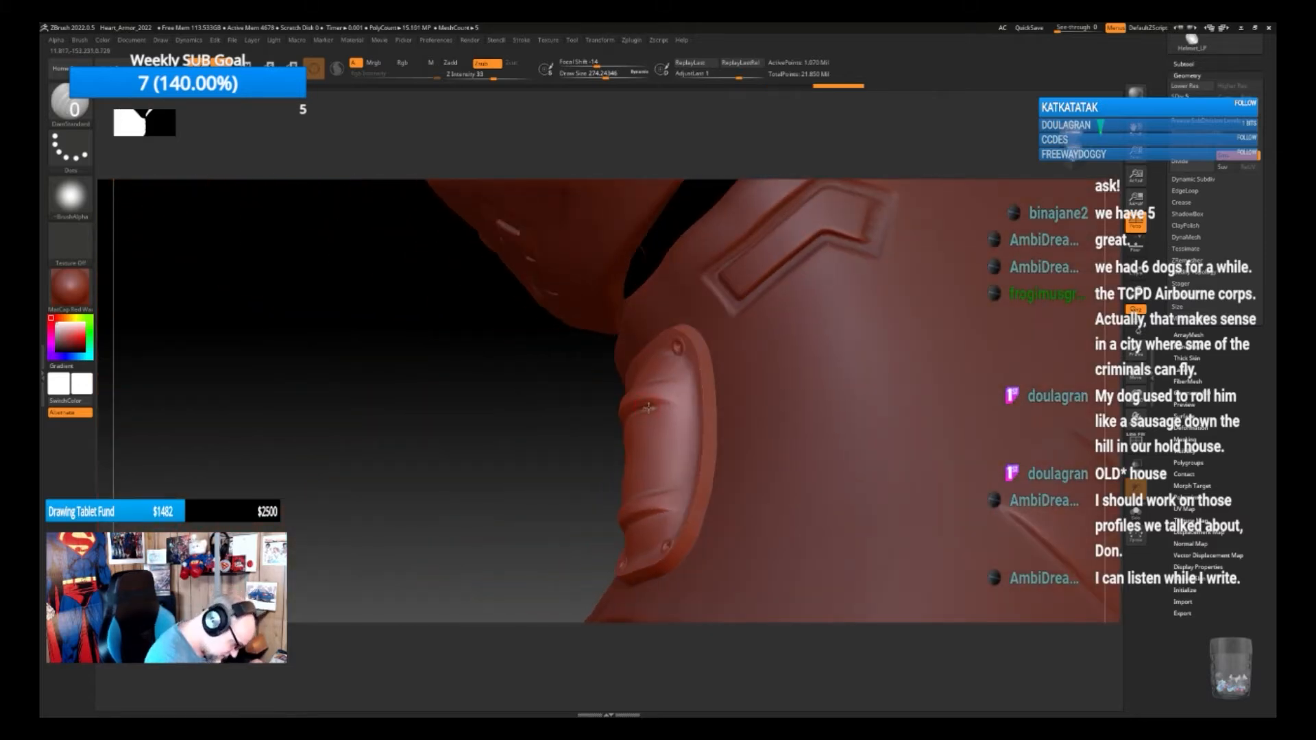
{"action": "left_click_drag", "start_coordinate": [691, 414], "coordinate": [638, 398]}
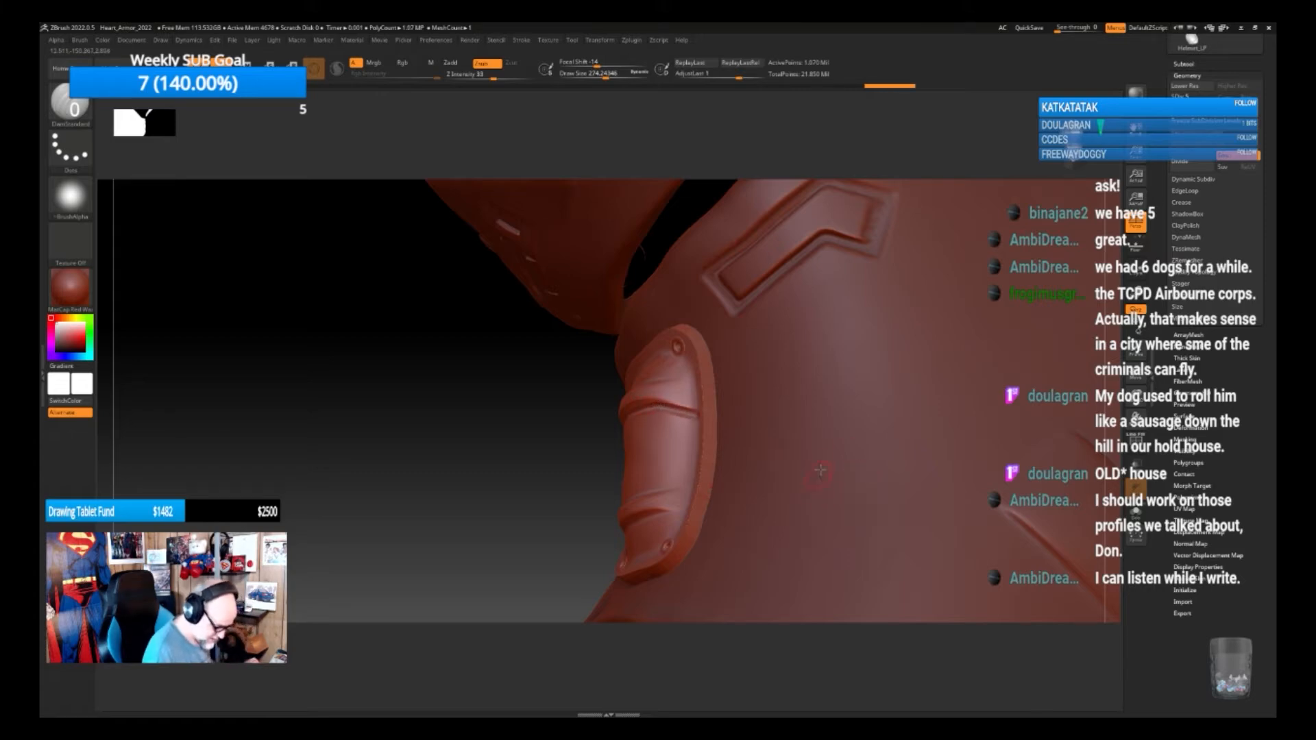
{"action": "left_click_drag", "start_coordinate": [541, 543], "coordinate": [668, 525]}
{"action": "key", "text": "ctrl+z"}
{"action": "key", "text": "ctrl+z"}
{"action": "mouse_move", "coordinate": [832, 434]}
{"action": "left_mouse_down"}
{"action": "mouse_move", "coordinate": [870, 426]}
{"action": "mouse_move", "coordinate": [824, 433]}
{"action": "left_mouse_up"}
{"action": "key", "text": "ctrl+z"}
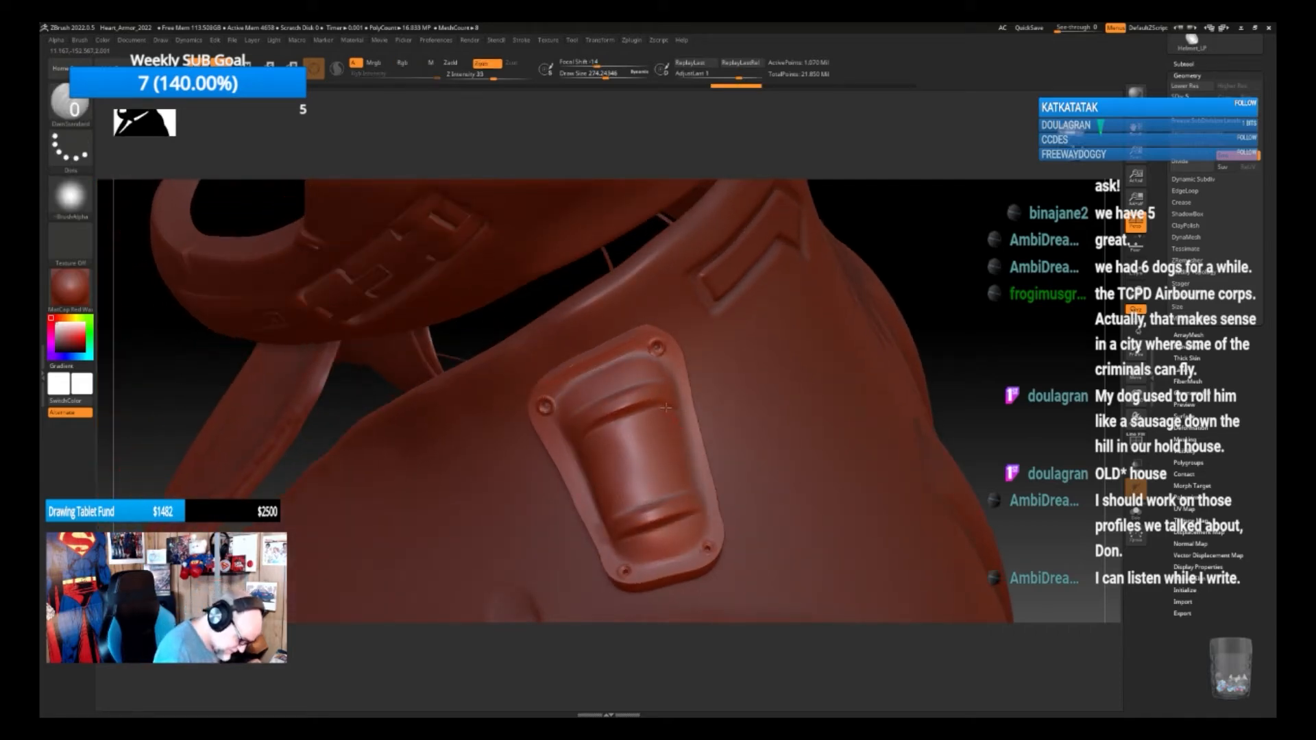
Carve a thin groove along the lower edge of the light panel's upper bar
{"action": "key", "text": "ctrl+shift+z"}
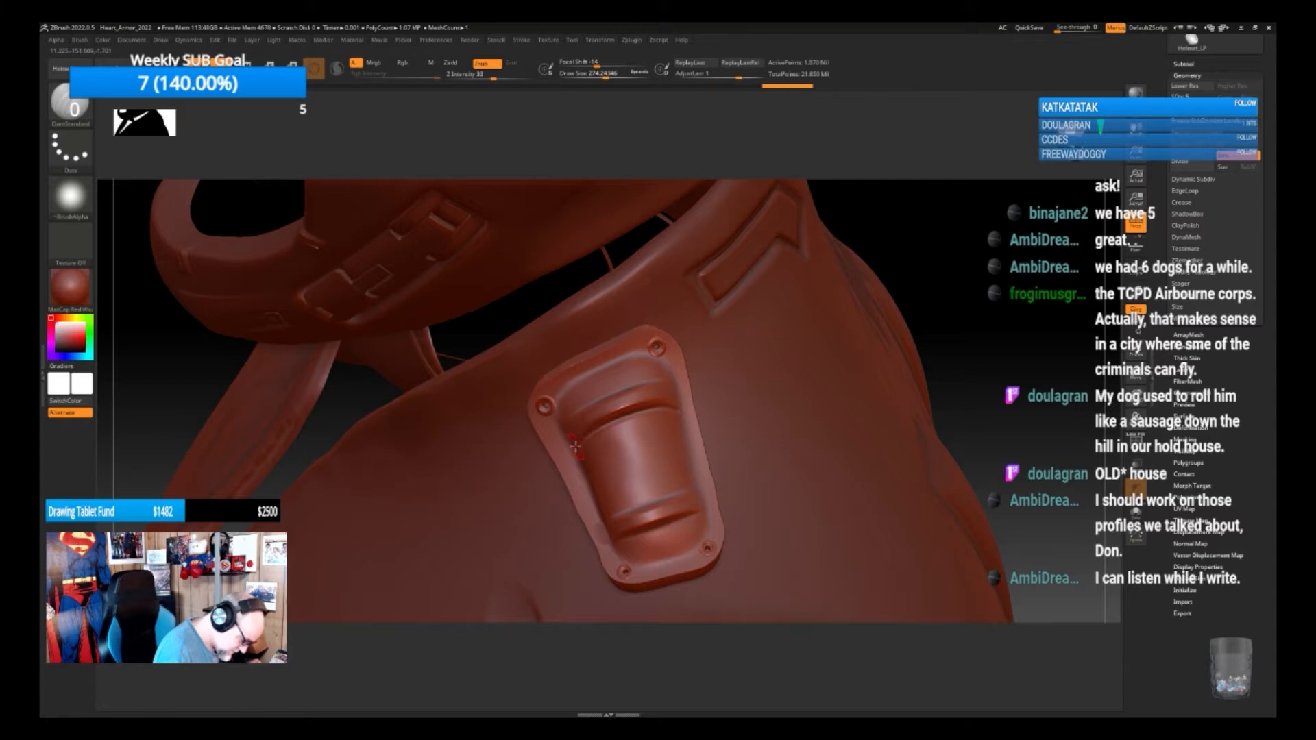
{"action": "left_click_drag", "start_coordinate": [984, 422], "coordinate": [1002, 408]}
{"action": "left_click_drag", "start_coordinate": [901, 480], "coordinate": [851, 475], "text": "alt"}
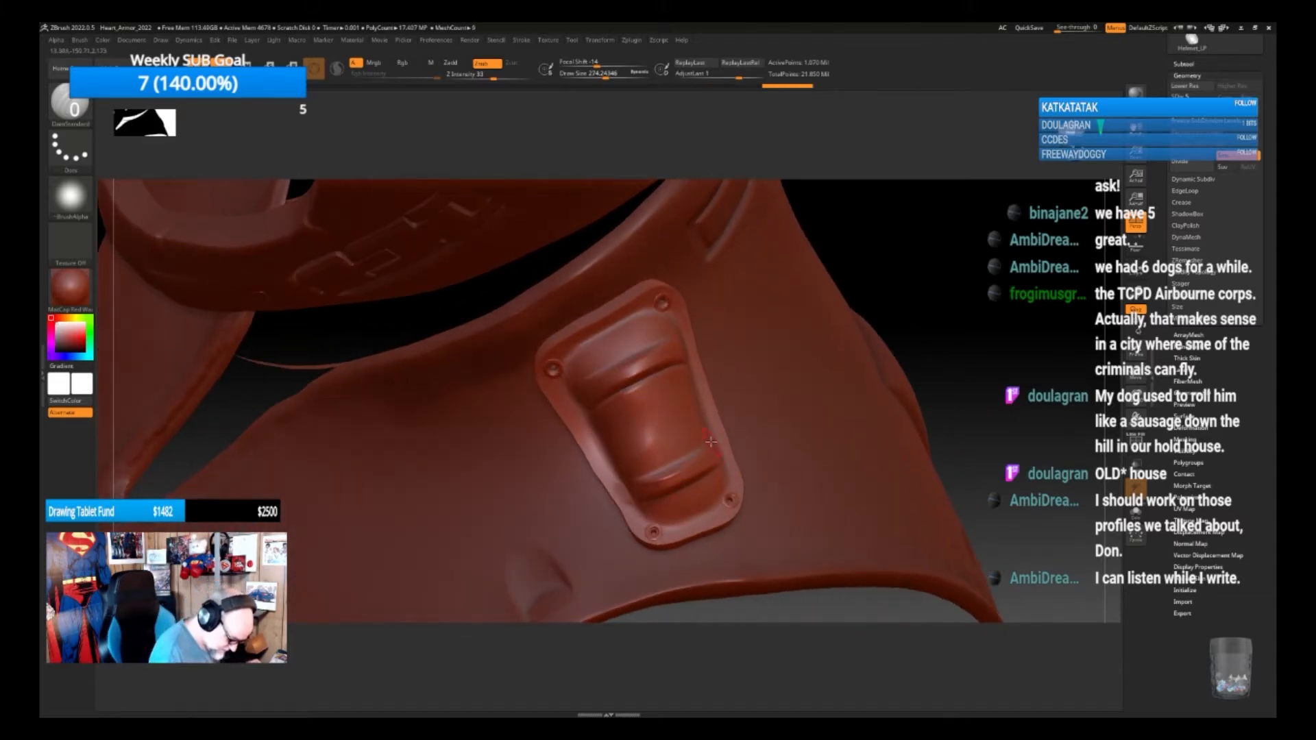
Carve a thin groove along the upper edge of the light panel's lower bar and undo the extra stroke made after it
{"action": "key", "text": "ctrl+shift+z"}
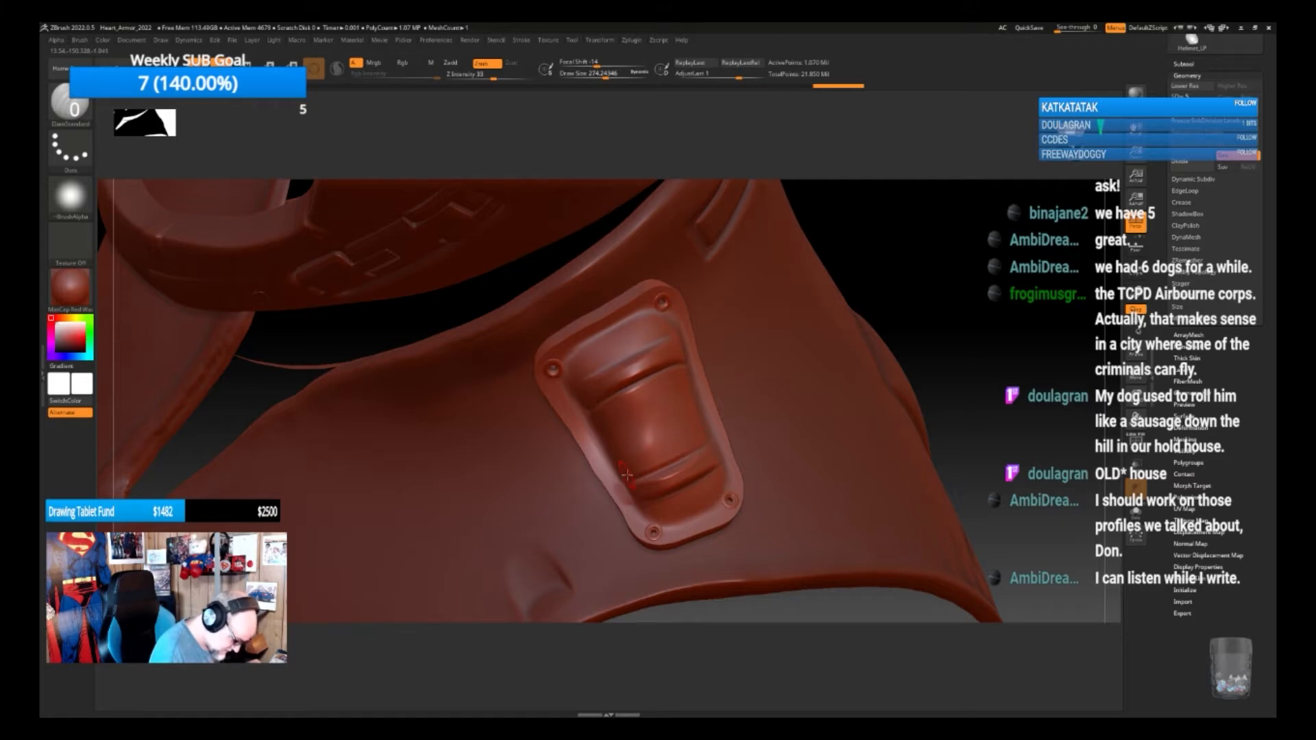
{"action": "left_click_drag", "start_coordinate": [944, 355], "coordinate": [941, 328]}
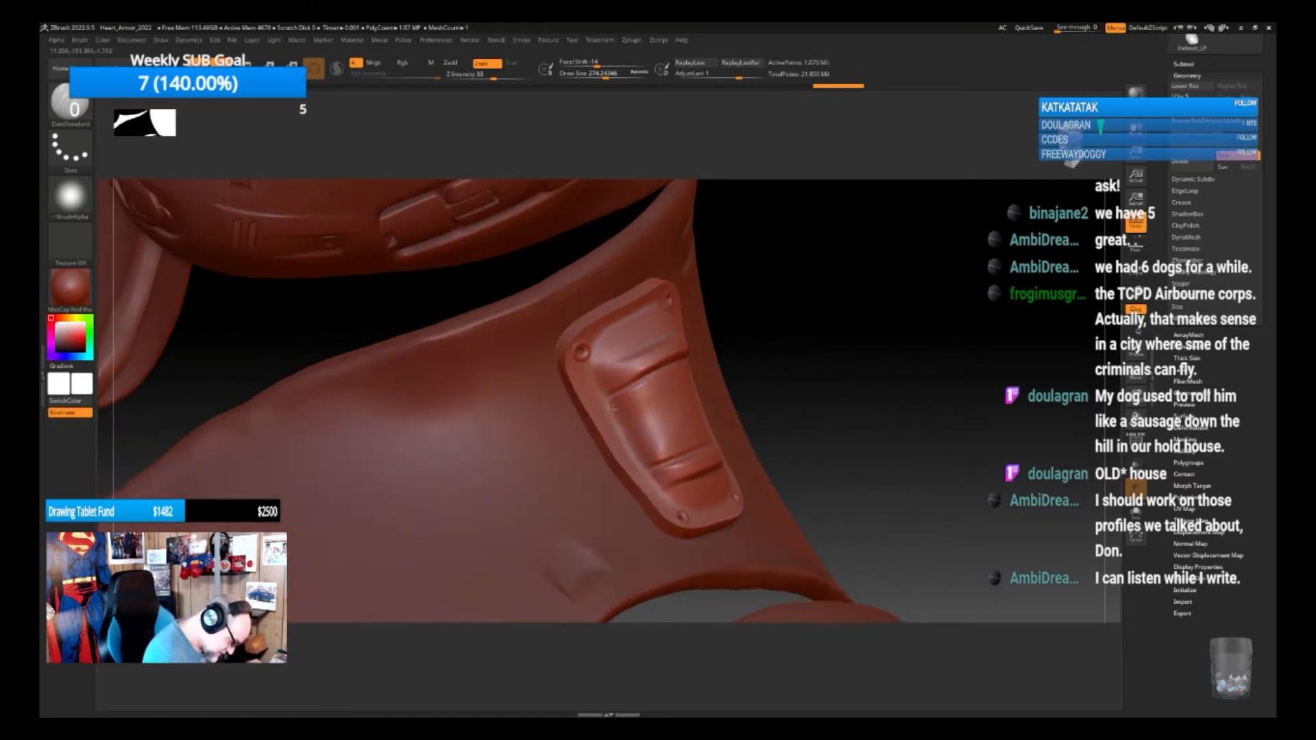
{"action": "key", "text": "ctrl+shift+z"}
{"action": "mouse_move", "coordinate": [838, 364]}
{"action": "left_mouse_down"}
{"action": "mouse_move", "coordinate": [820, 376]}
{"action": "mouse_move", "coordinate": [830, 360]}
{"action": "left_mouse_up"}
{"action": "key", "text": "ctrl+z"}
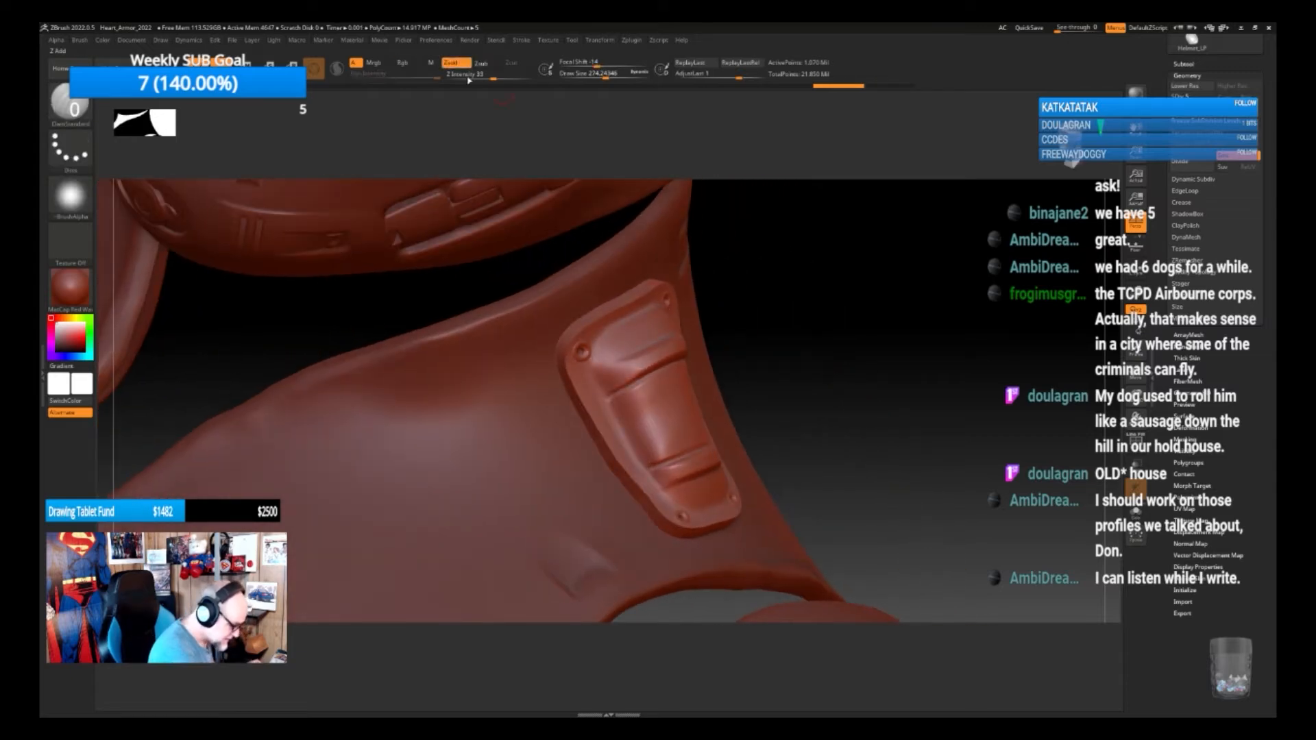
Undo the most recent groove strokes beside the bars of the shoulder light panel
{"action": "key", "text": "ctrl+shift+z"}
{"action": "key", "text": "ctrl+z"}
{"action": "key", "text": "ctrl+z"}
{"action": "key", "text": "ctrl+z"}
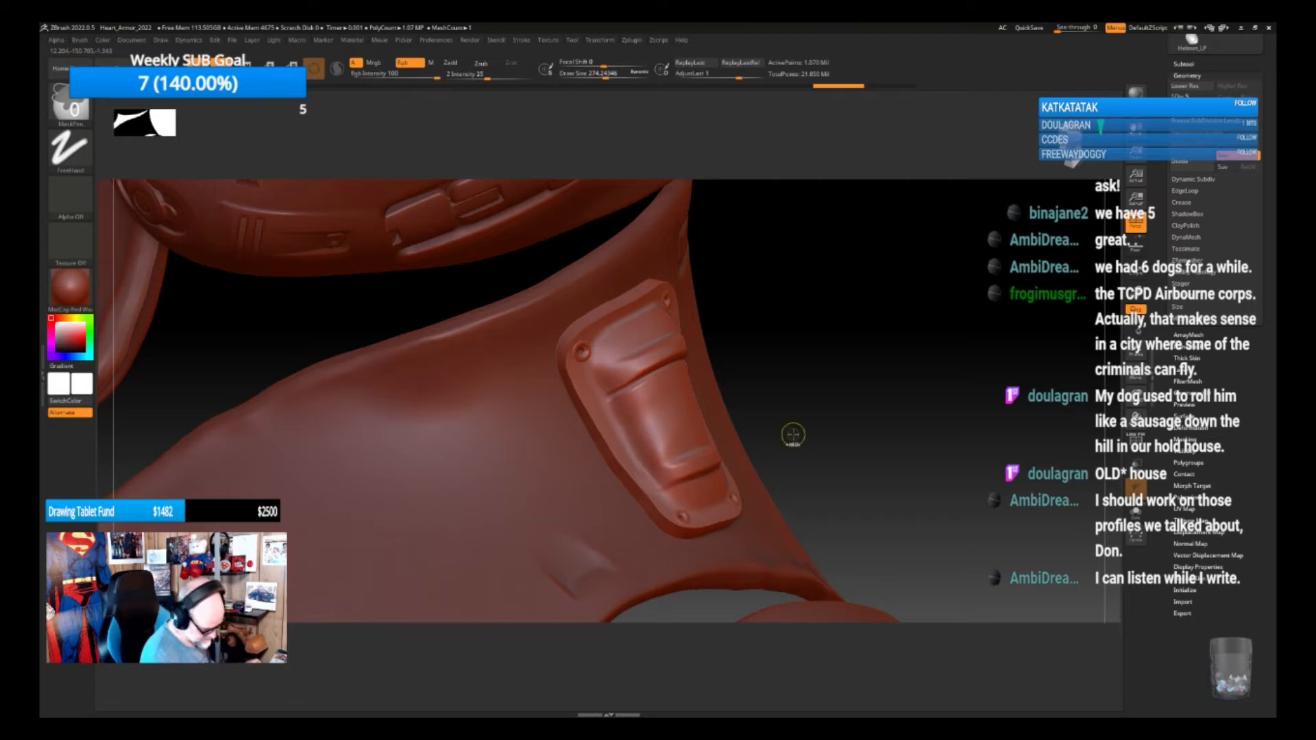
{"action": "left_click_drag", "start_coordinate": [830, 427], "coordinate": [809, 434]}
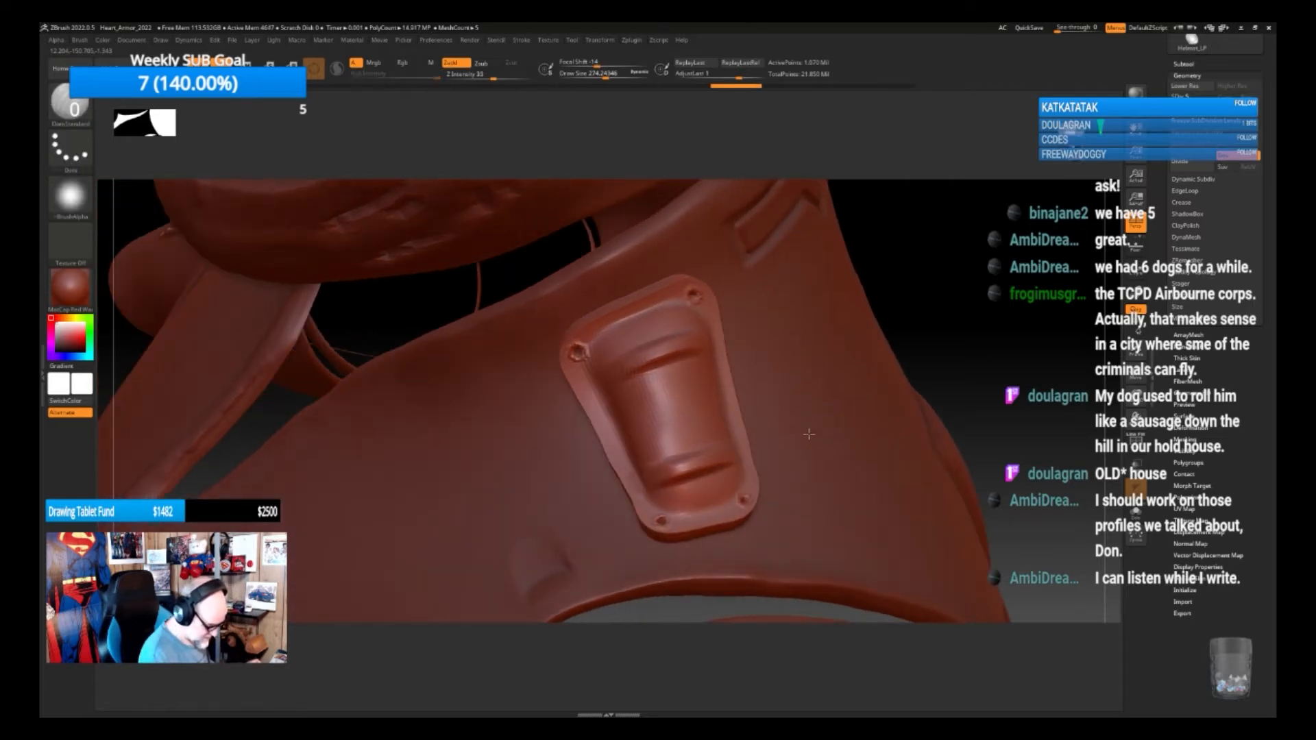
Set the brush to the DragRect stroke with a solid rounded-rectangle shape from the 155_Mech_Alphas set
{"action": "key", "text": "b"}
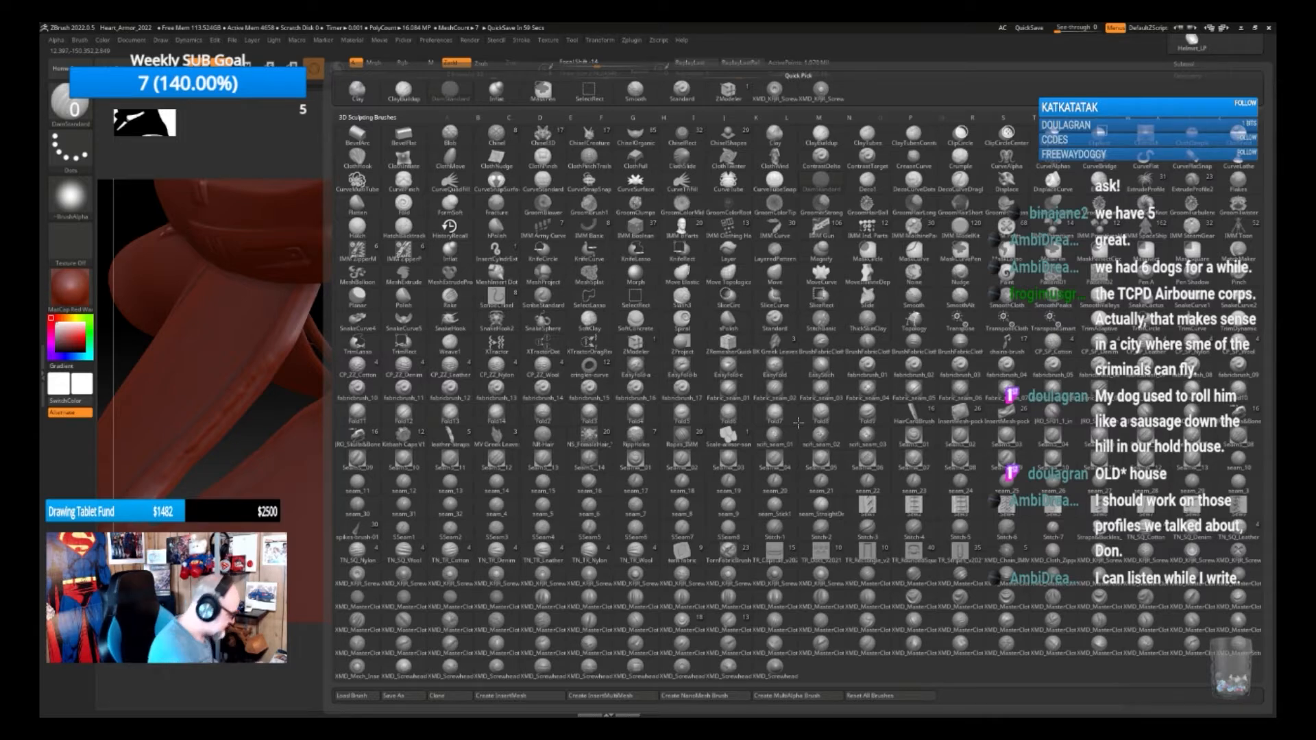
{"action": "left_click", "coordinate": [70, 146]}
{"action": "left_click", "coordinate": [176, 157]}
{"action": "left_click", "coordinate": [66, 198]}
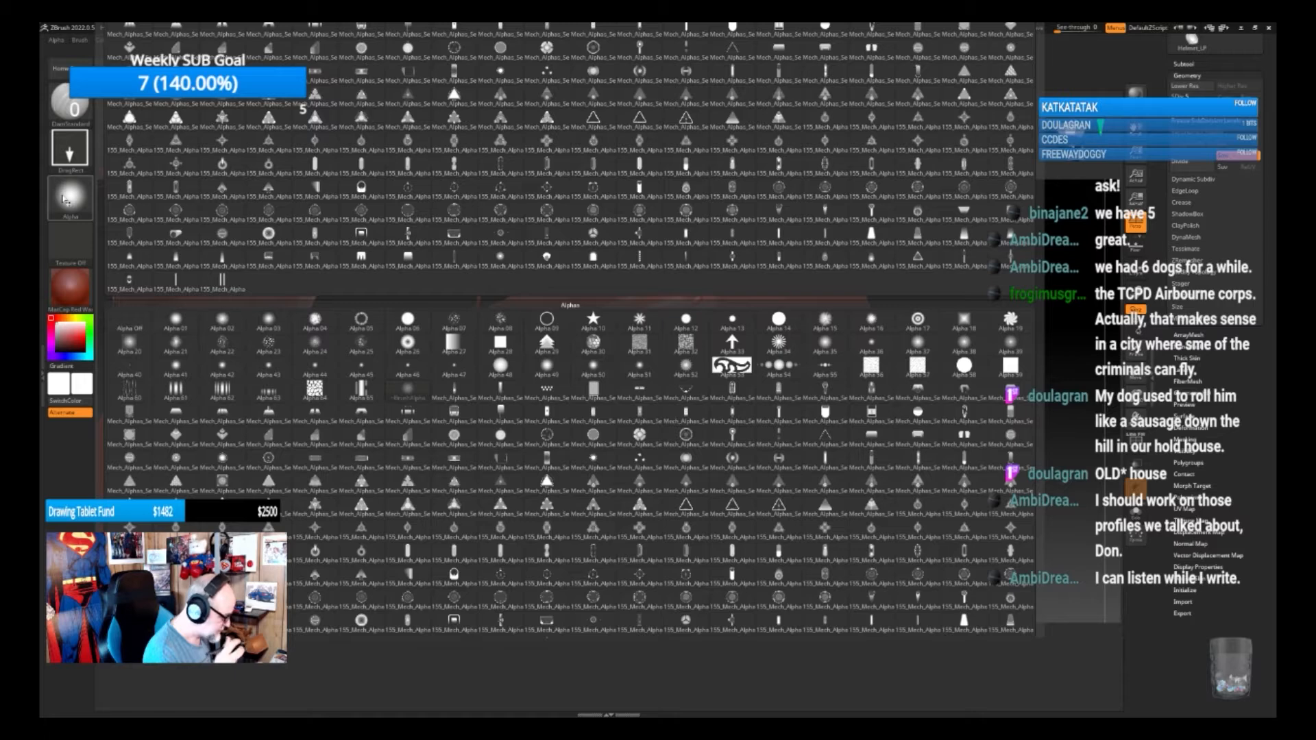
{"action": "left_click", "coordinate": [410, 259]}
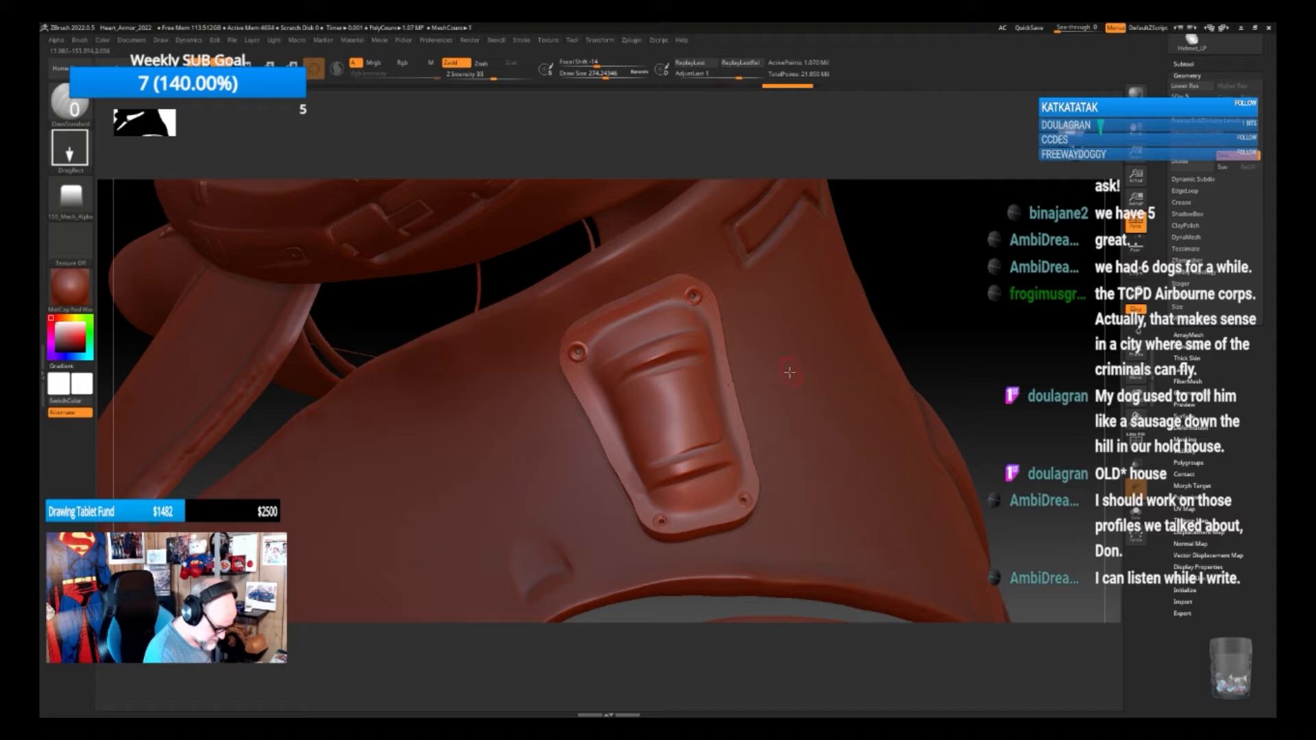
Try stamping the rounded-rectangle alpha between the light panel's two bars, undoing each attempt
{"action": "left_click_drag", "start_coordinate": [947, 317], "coordinate": [932, 320]}
{"action": "key", "text": "ctrl+z"}
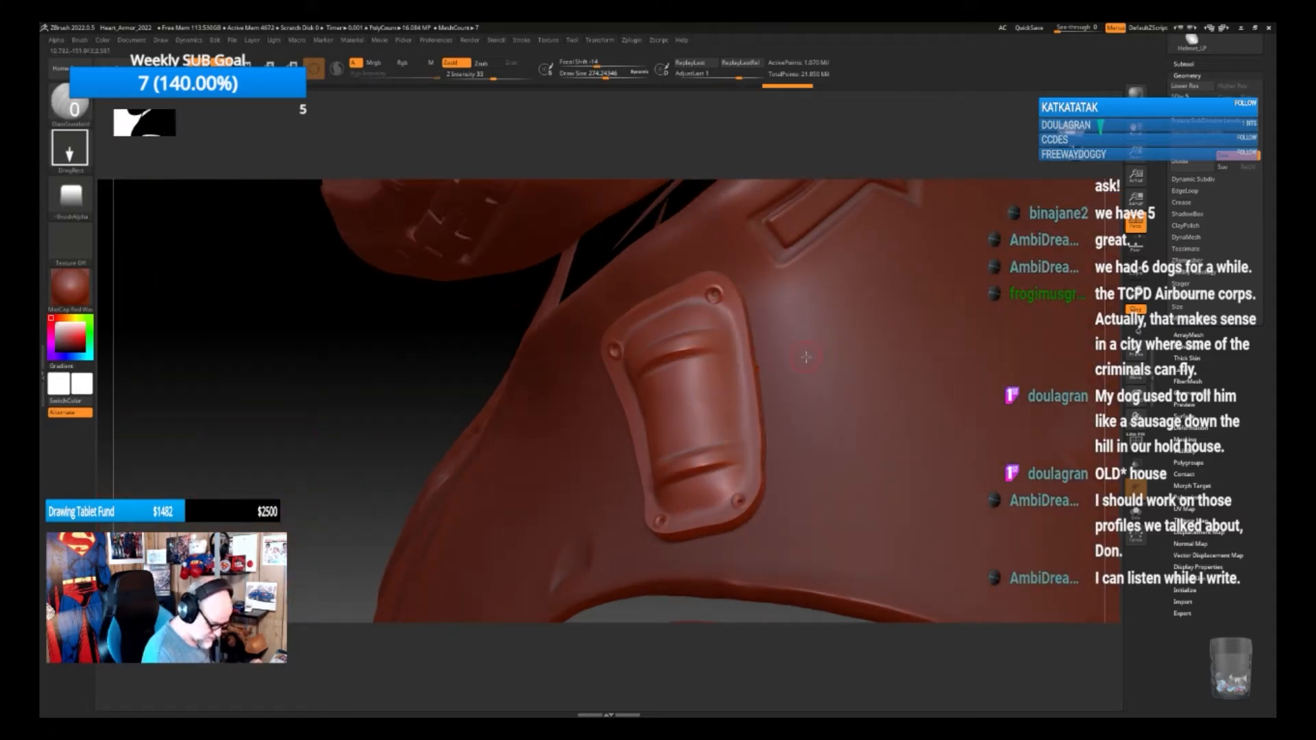
{"action": "left_click_drag", "start_coordinate": [476, 364], "coordinate": [282, 386], "text": "alt"}
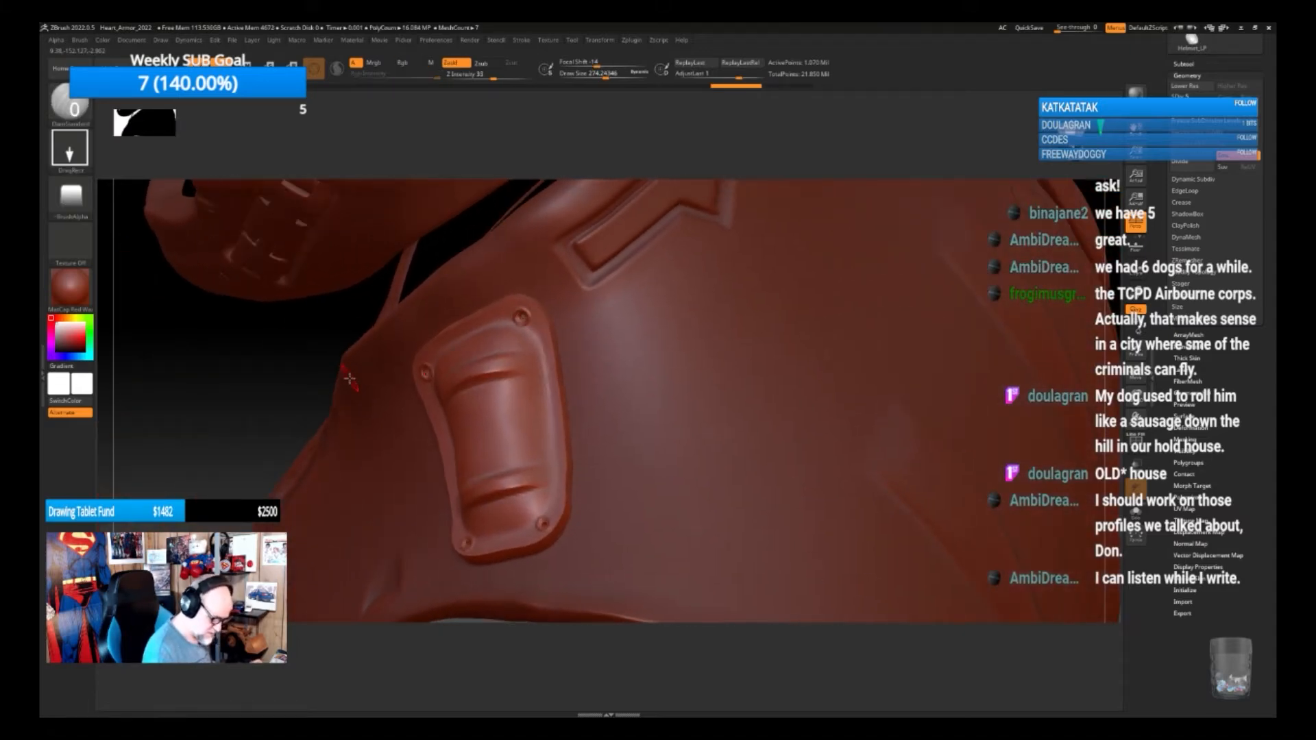
{"action": "left_click_drag", "start_coordinate": [1112, 395], "coordinate": [1107, 405]}
{"action": "left_click_drag", "start_coordinate": [458, 434], "coordinate": [479, 513]}
{"action": "key", "text": "ctrl+z"}
{"action": "left_click_drag", "start_coordinate": [459, 429], "coordinate": [484, 527]}
{"action": "key", "text": "ctrl+z"}
Stamp the rounded-rectangle alpha between the light panel's two bars and lightly smooth the surface there
{"action": "left_click_drag", "start_coordinate": [456, 421], "coordinate": [488, 532]}
{"action": "left_click_drag", "start_coordinate": [831, 398], "coordinate": [869, 366]}
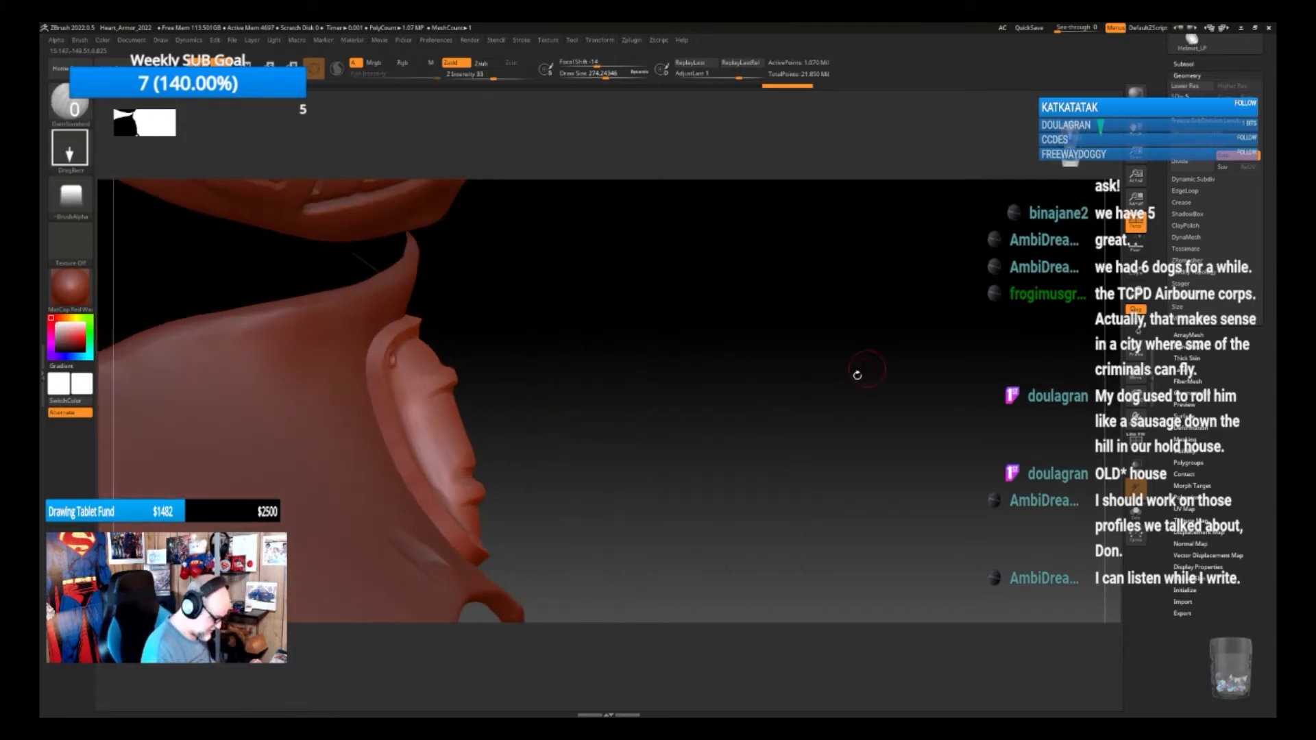
{"action": "mouse_move", "coordinate": [724, 454]}
{"action": "left_mouse_down"}
{"action": "mouse_move", "coordinate": [773, 447]}
{"action": "mouse_move", "coordinate": [731, 444]}
{"action": "left_mouse_up"}
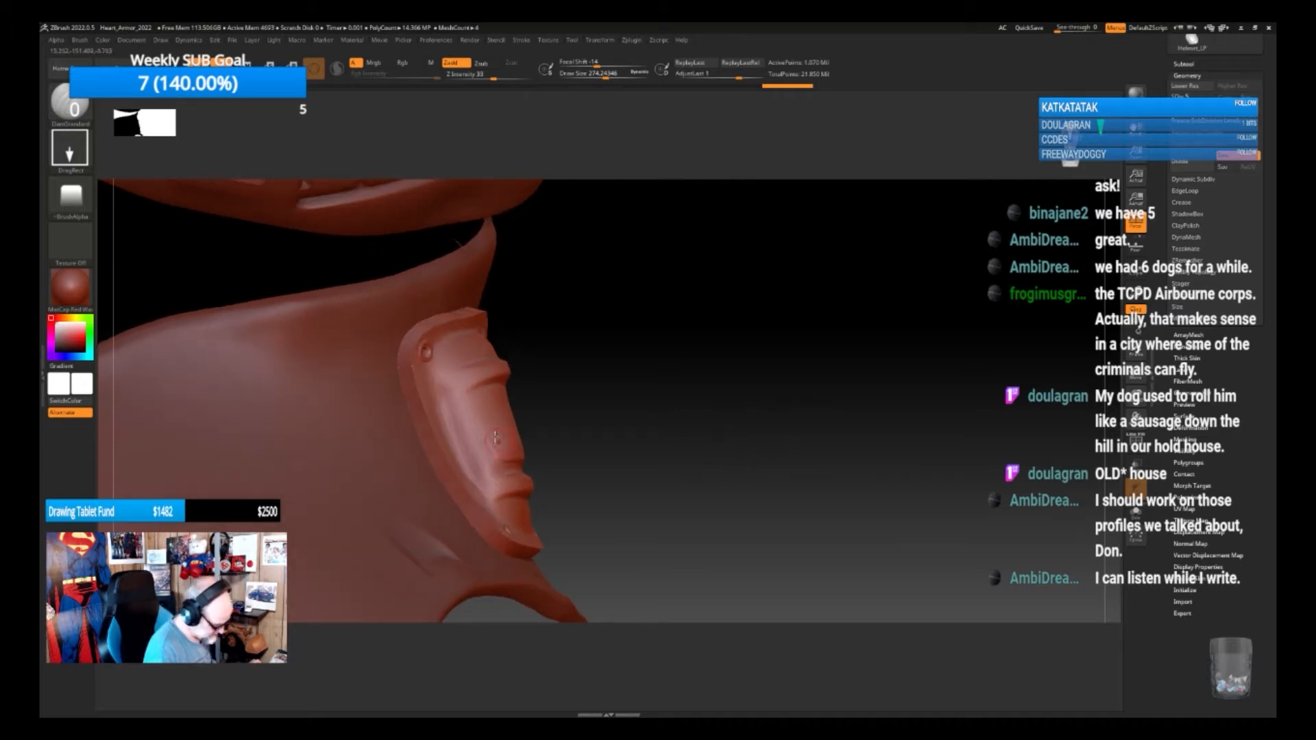
{"action": "key", "text": "shift"}
{"action": "left_click_drag", "start_coordinate": [487, 449], "coordinate": [489, 438], "text": "shift"}
{"action": "left_click_drag", "start_coordinate": [702, 383], "coordinate": [545, 406]}
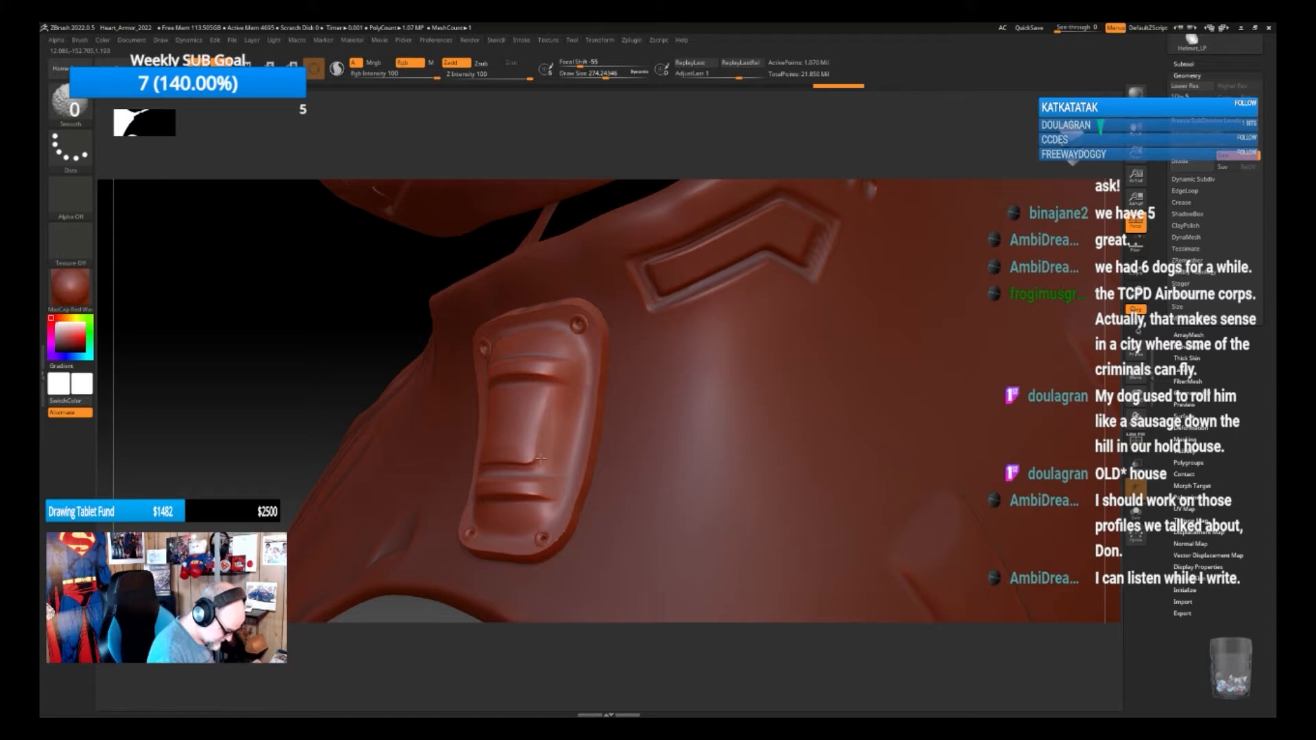
{"action": "left_click_drag", "start_coordinate": [322, 371], "coordinate": [412, 344]}
{"action": "mouse_move", "coordinate": [769, 398]}
{"action": "left_mouse_down"}
{"action": "mouse_move", "coordinate": [802, 386]}
{"action": "mouse_move", "coordinate": [741, 418]}
{"action": "mouse_move", "coordinate": [728, 405]}
{"action": "left_mouse_up"}
{"action": "key", "text": "ctrl"}
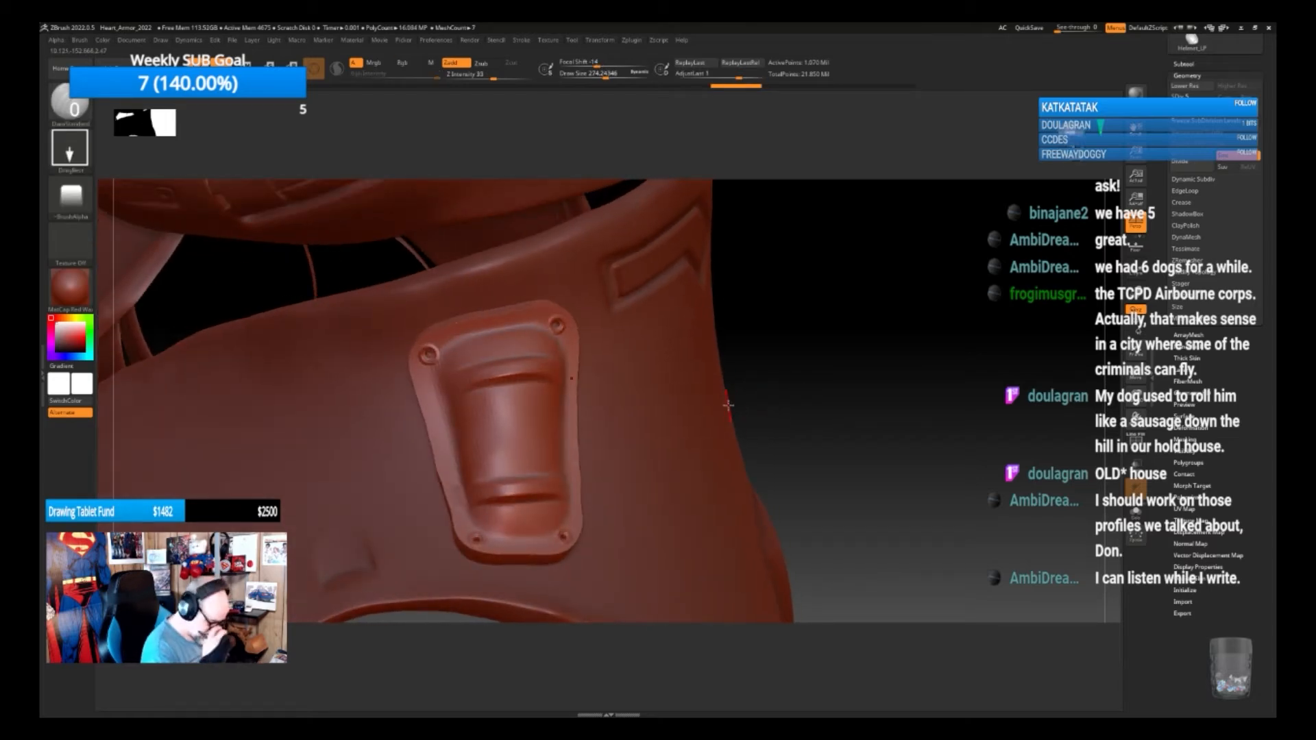
Switch the brush alpha to the 155_Mech_Alphas double vertical bar and set the brush to Zsub
{"action": "key", "text": "b"}
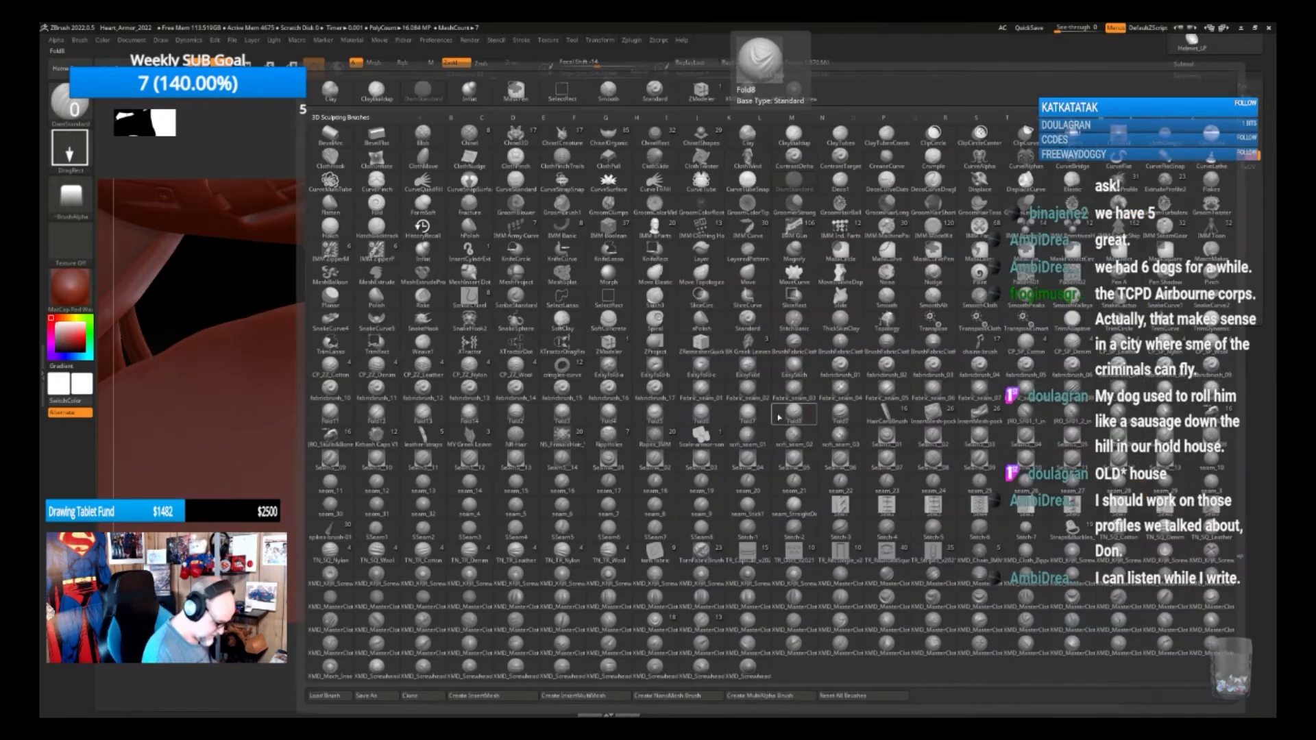
{"action": "left_click", "coordinate": [768, 437]}
{"action": "left_click", "coordinate": [77, 199]}
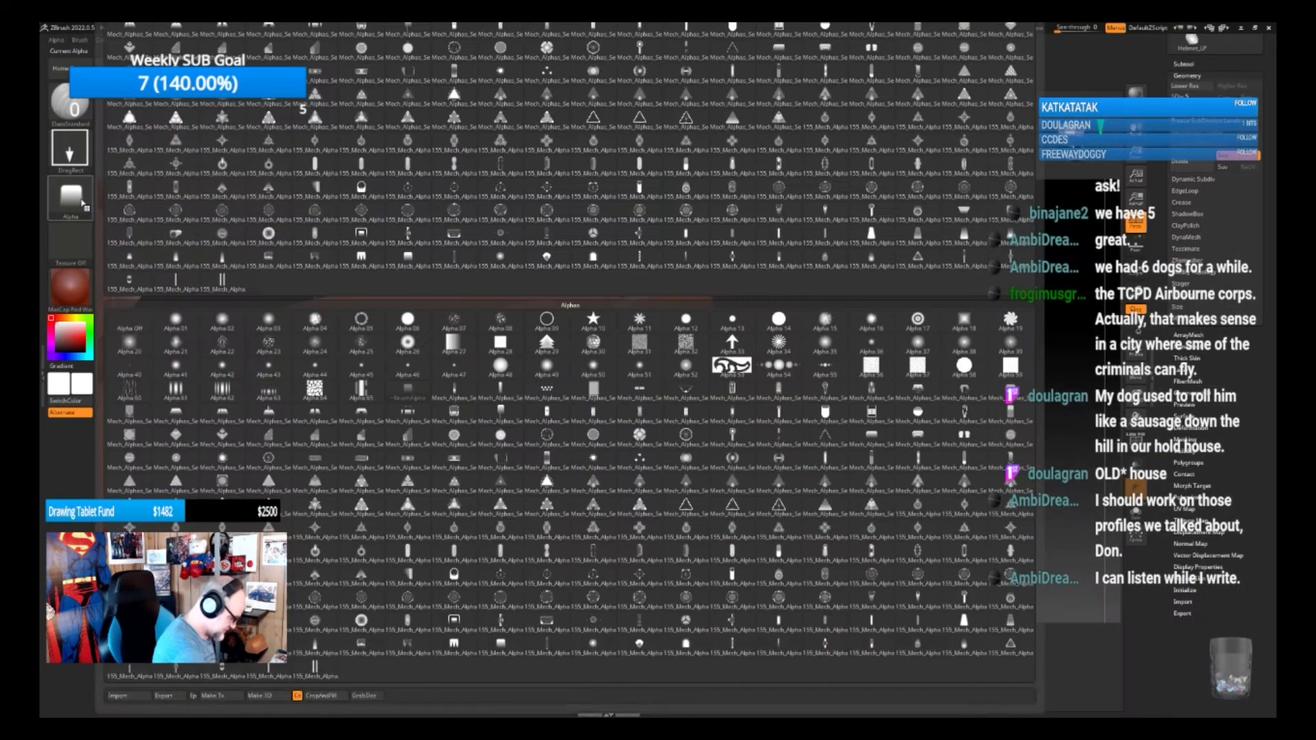
{"action": "mouse_move", "coordinate": [606, 599]}
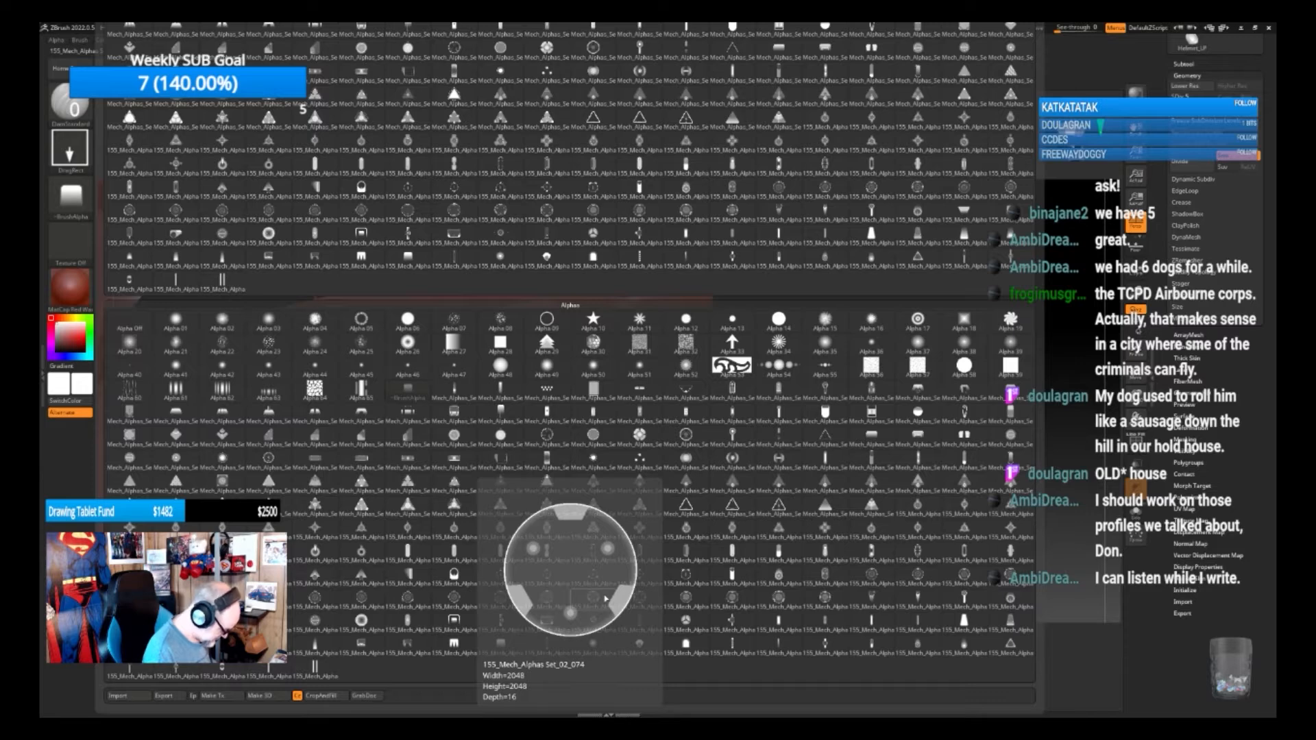
{"action": "left_click", "coordinate": [221, 279]}
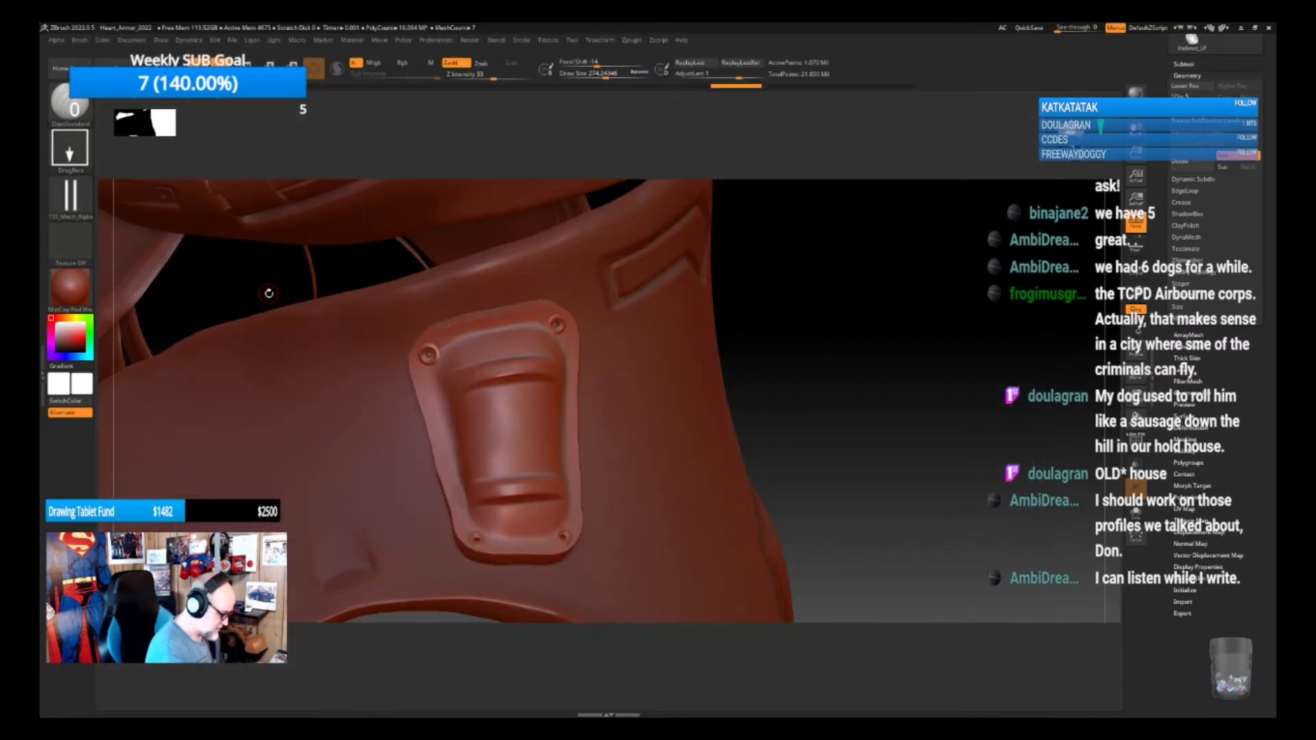
{"action": "left_click", "coordinate": [485, 64]}
Engrave the double-bar alpha twice, one mark above the other, between the light panel's two bars
{"action": "left_click_drag", "start_coordinate": [843, 406], "coordinate": [832, 414]}
{"action": "left_click_drag", "start_coordinate": [509, 417], "coordinate": [586, 409]}
{"action": "left_click_drag", "start_coordinate": [510, 458], "coordinate": [575, 452]}
{"action": "mouse_move", "coordinate": [880, 418]}
{"action": "left_mouse_down"}
{"action": "mouse_move", "coordinate": [905, 408]}
{"action": "mouse_move", "coordinate": [748, 479]}
{"action": "mouse_move", "coordinate": [743, 435]}
{"action": "mouse_move", "coordinate": [809, 462]}
{"action": "mouse_move", "coordinate": [740, 412]}
{"action": "mouse_move", "coordinate": [774, 390]}
{"action": "left_mouse_up"}
Select the Chest_HP subtool with the back of the armour in view
{"action": "left_click_drag", "start_coordinate": [782, 466], "coordinate": [770, 345], "text": "alt"}
{"action": "left_click_drag", "start_coordinate": [841, 477], "coordinate": [800, 447], "text": "alt"}
{"action": "mouse_move", "coordinate": [729, 585]}
{"action": "left_mouse_down", "text": "alt"}
{"action": "mouse_move", "coordinate": [730, 460]}
{"action": "mouse_move", "coordinate": [724, 536]}
{"action": "left_mouse_up", "text": "alt"}
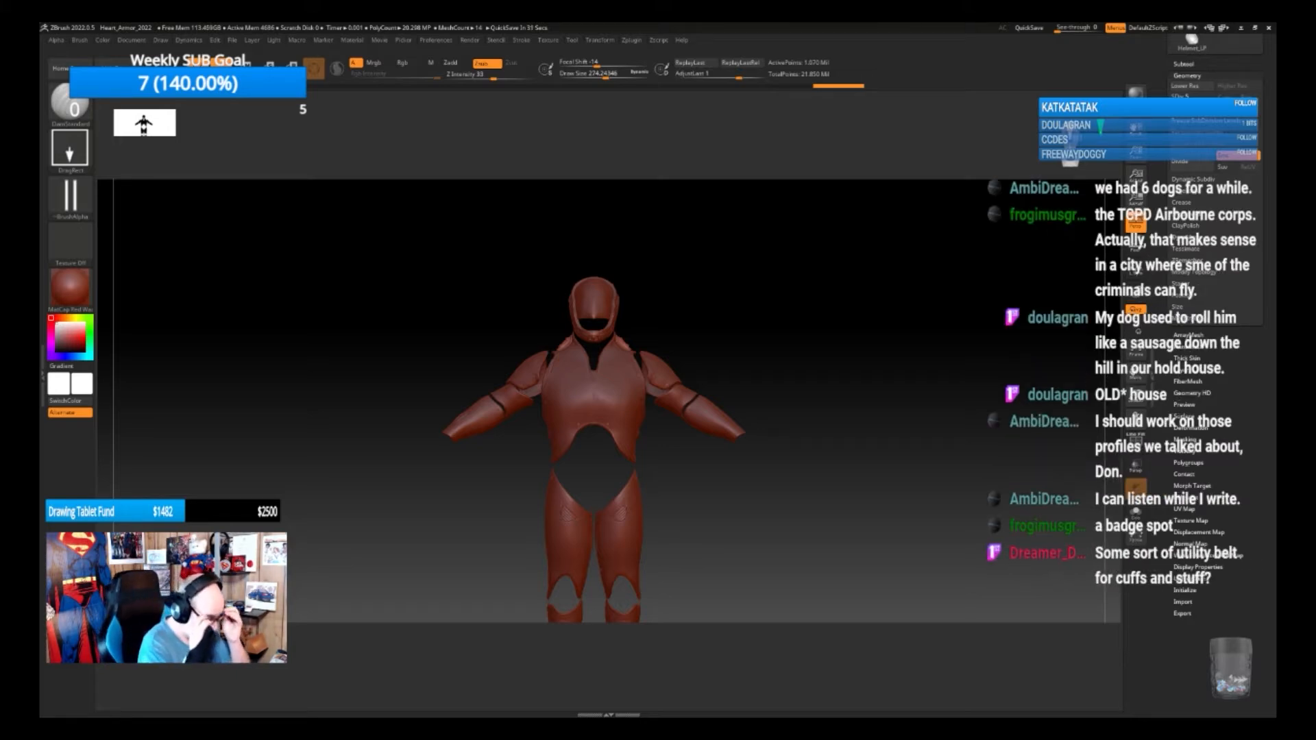
{"action": "left_click_drag", "start_coordinate": [820, 511], "coordinate": [790, 531]}
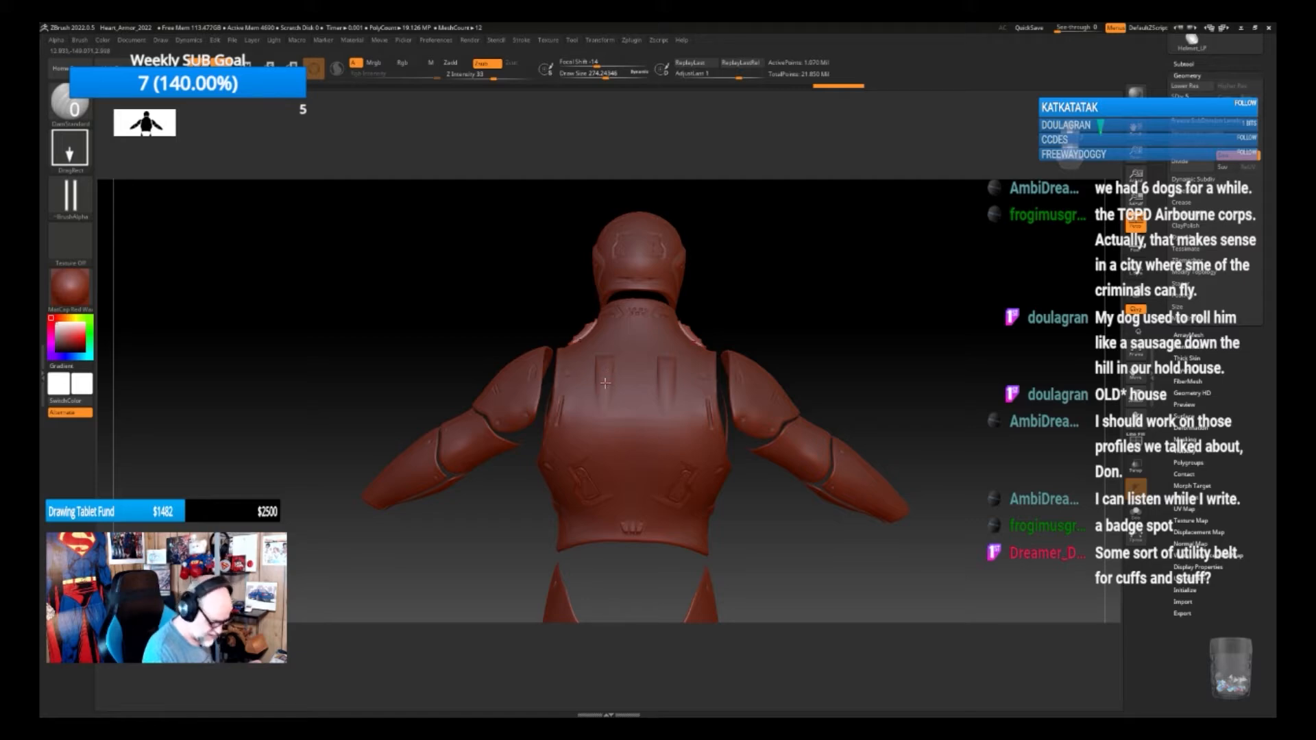
{"action": "left_click", "coordinate": [1185, 64]}
{"action": "left_click", "coordinate": [1227, 268]}
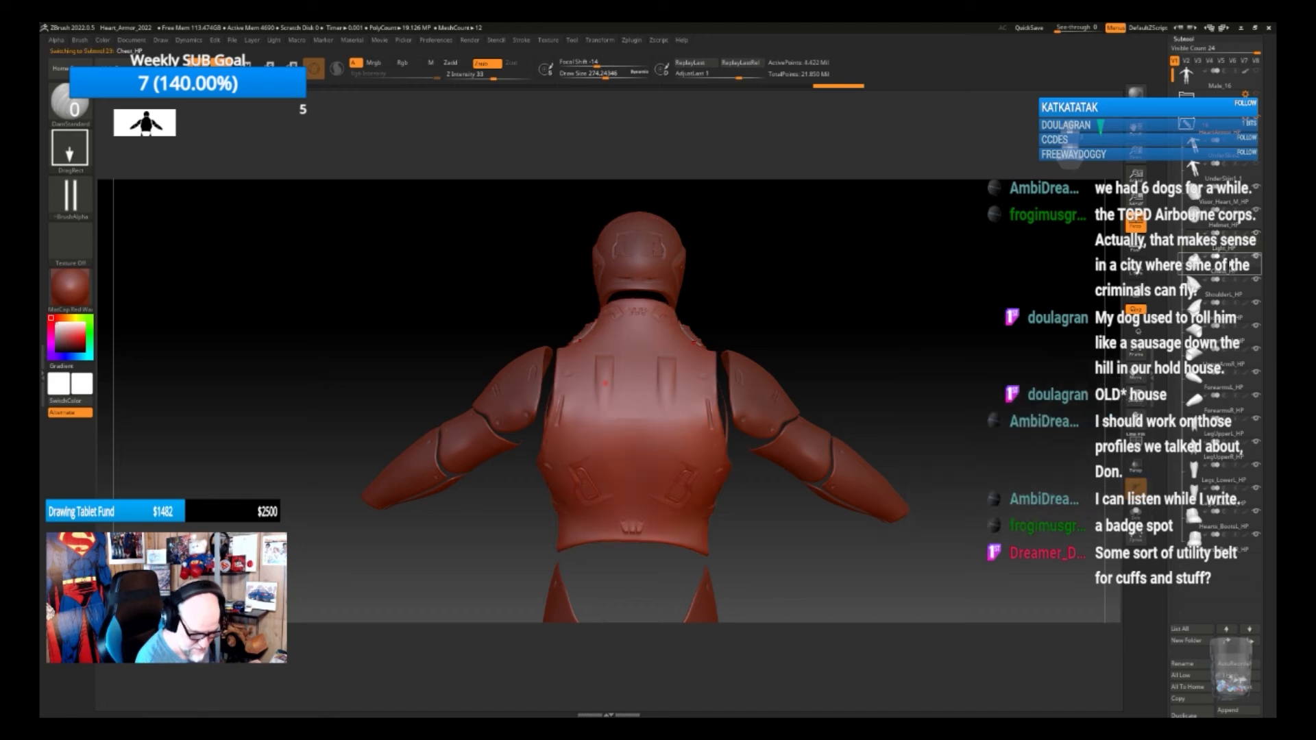
{"action": "left_click_drag", "start_coordinate": [786, 547], "coordinate": [788, 526]}
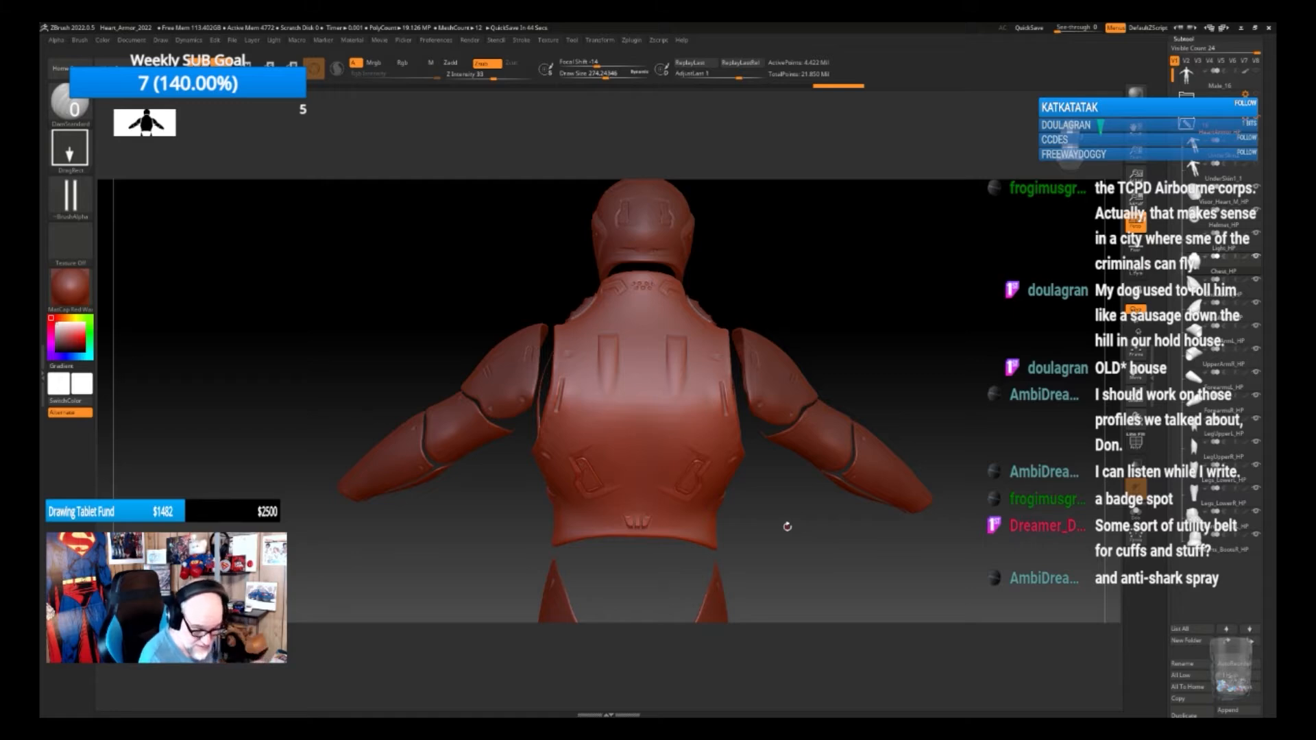
Switch the Chest_HP subtool to a lower subdivision level and reopen the list of subtools
{"action": "left_click_drag", "start_coordinate": [1201, 41], "coordinate": [1201, 91]}
{"action": "left_click", "coordinate": [1188, 88]}
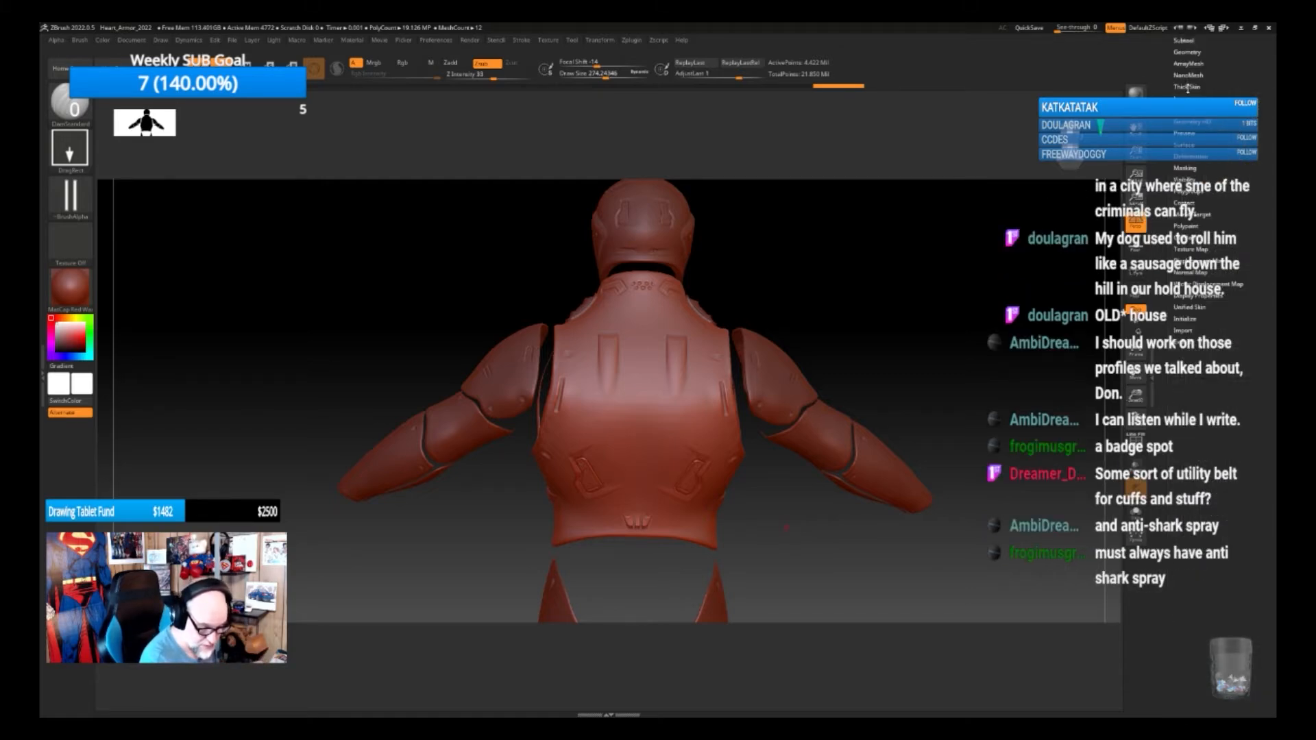
{"action": "left_click", "coordinate": [1186, 52]}
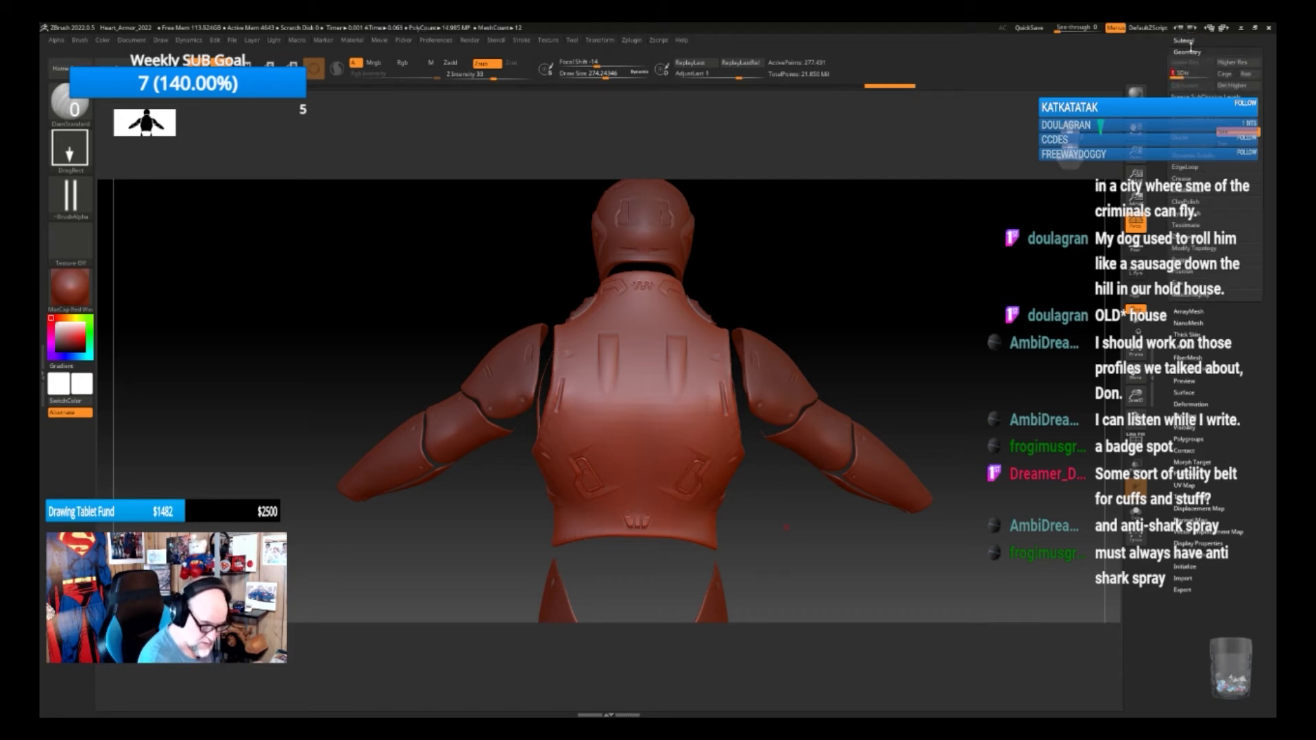
{"action": "left_click", "coordinate": [1184, 41]}
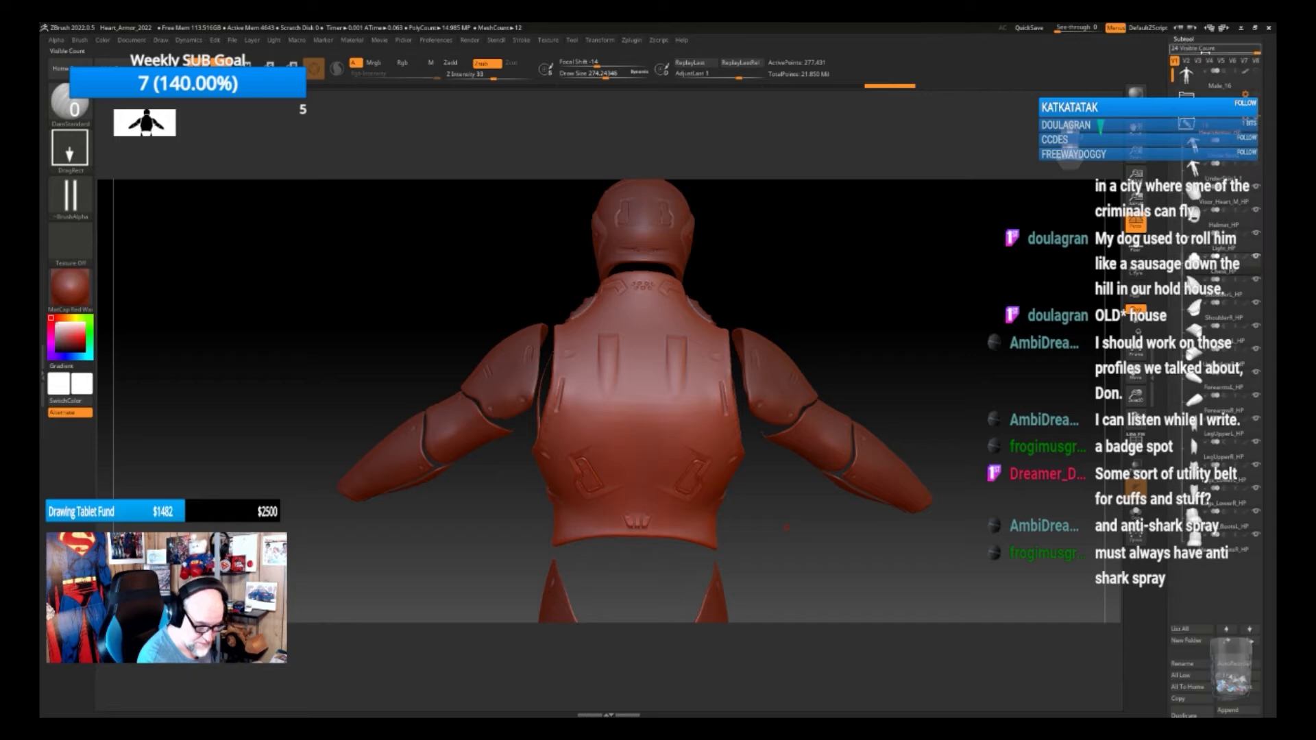
Enlarge the brush and smooth the long vertical slot on the upper back of the chest armour
{"action": "left_click_drag", "start_coordinate": [786, 517], "coordinate": [773, 495]}
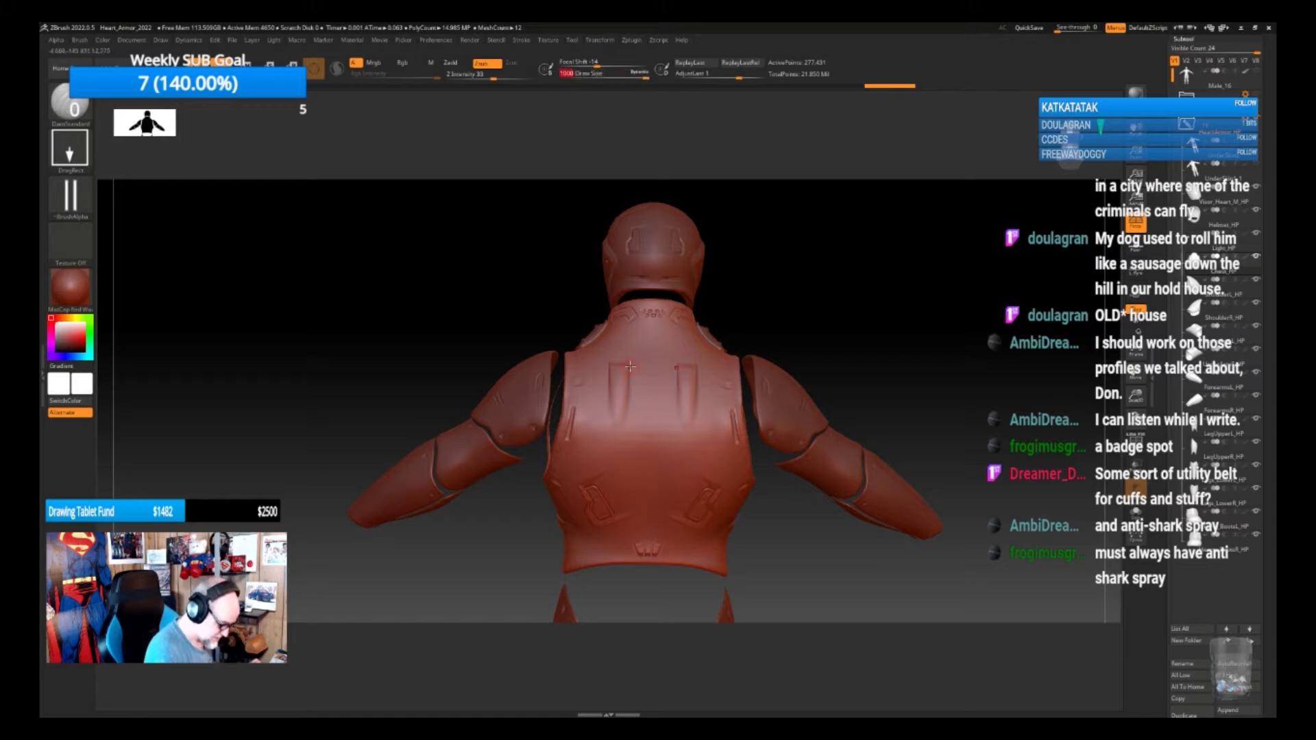
{"action": "key", "text": "shift"}
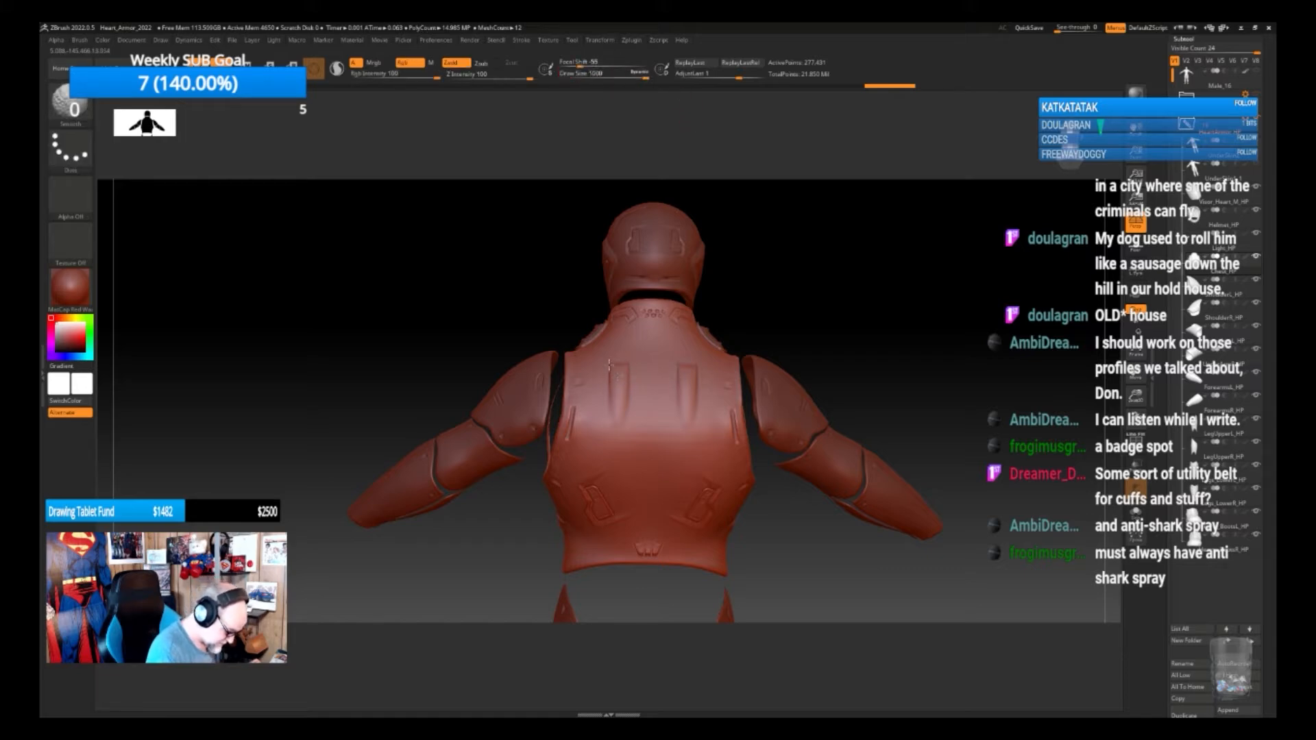
{"action": "left_click_drag", "start_coordinate": [618, 374], "coordinate": [623, 403], "text": "shift"}
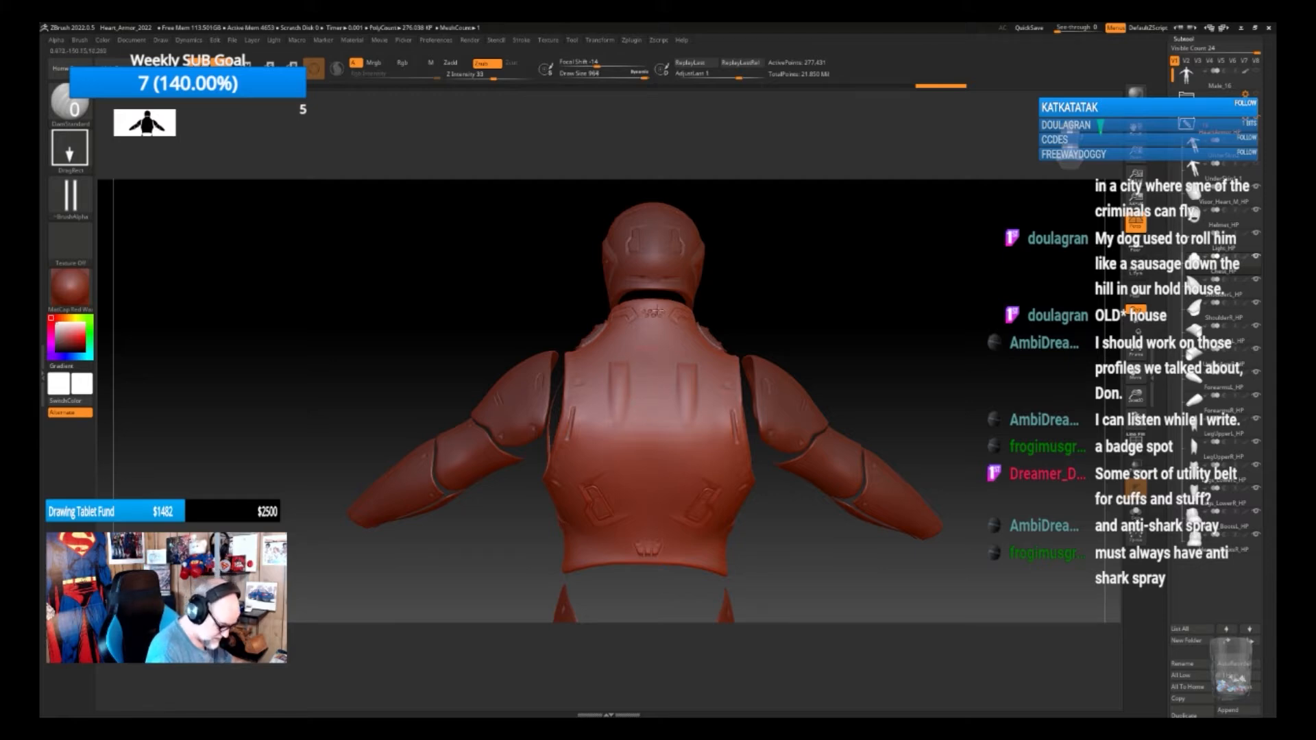
Set the brush's Draw Size to 1000 and try toggling its Dynamic mode
{"action": "left_click", "coordinate": [648, 75]}
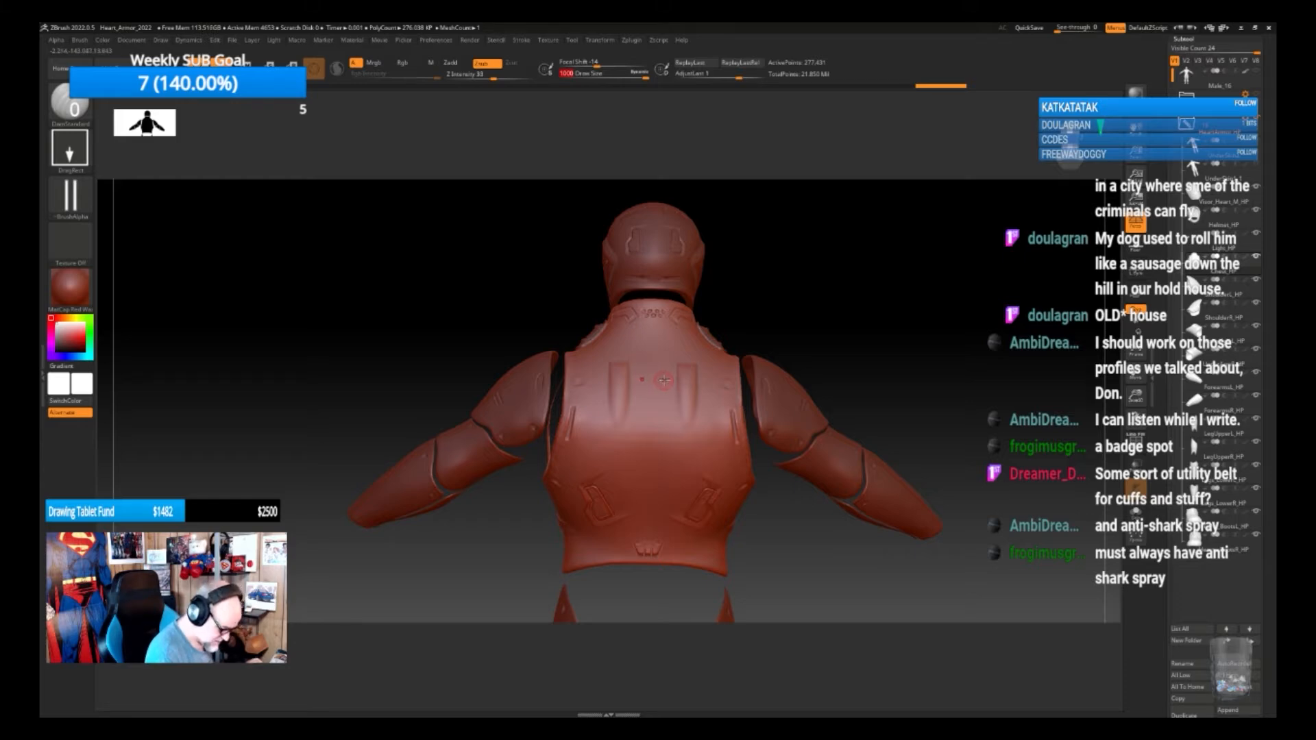
{"action": "key", "text": "space"}
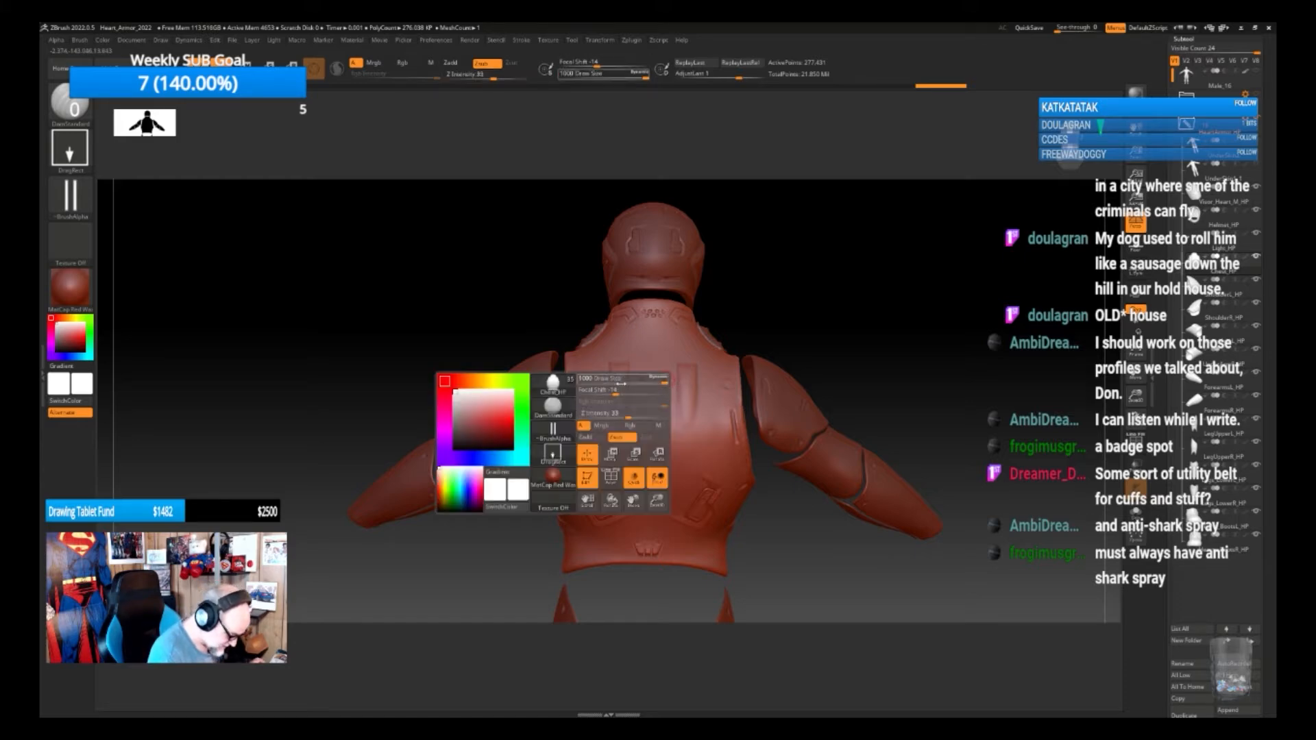
{"action": "left_click", "coordinate": [660, 378]}
{"action": "left_click", "coordinate": [663, 378]}
{"action": "left_click_drag", "start_coordinate": [663, 379], "coordinate": [670, 381]}
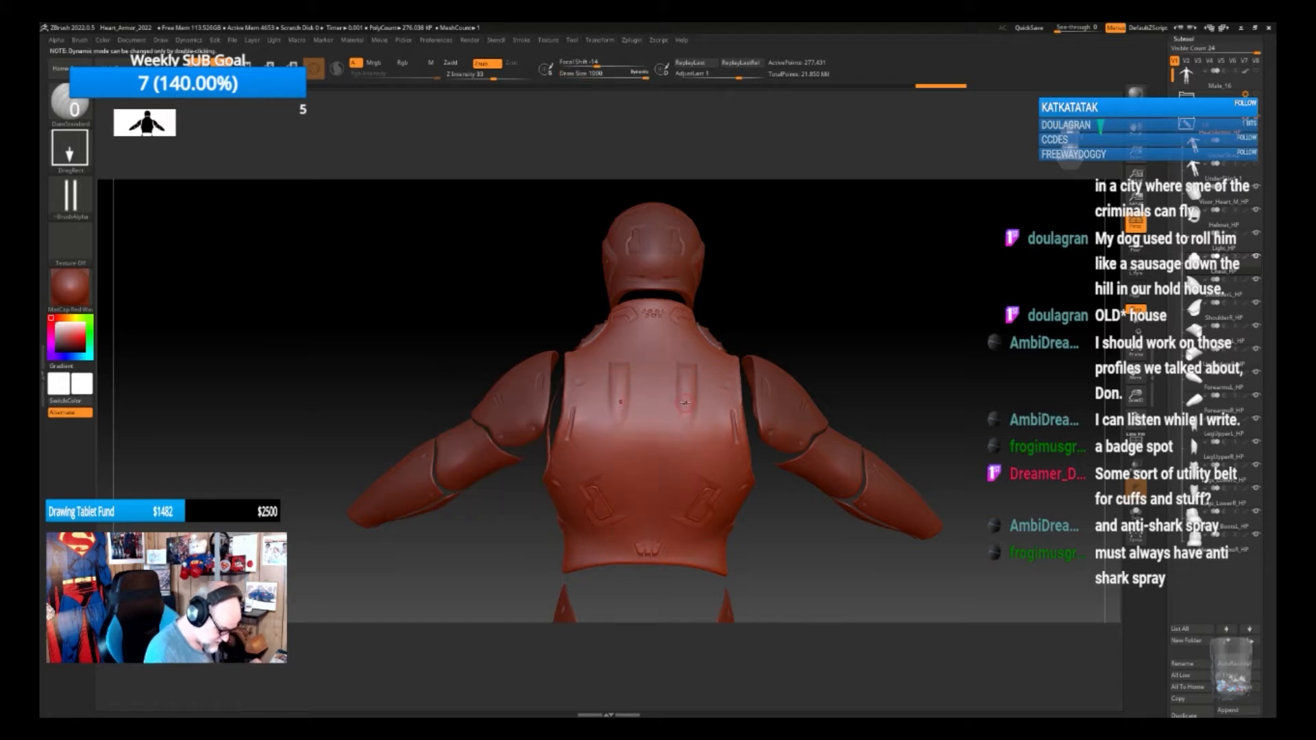
{"action": "key", "text": "shift"}
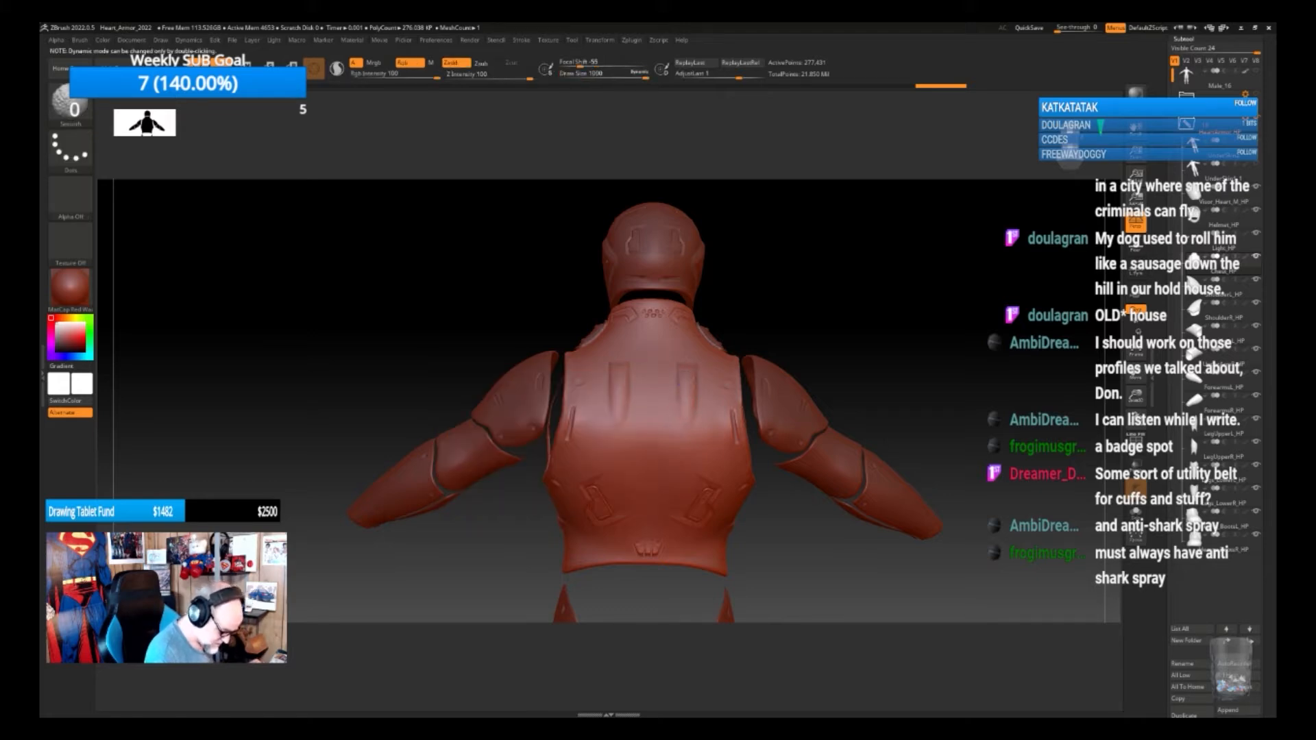
{"action": "left_click", "coordinate": [644, 75]}
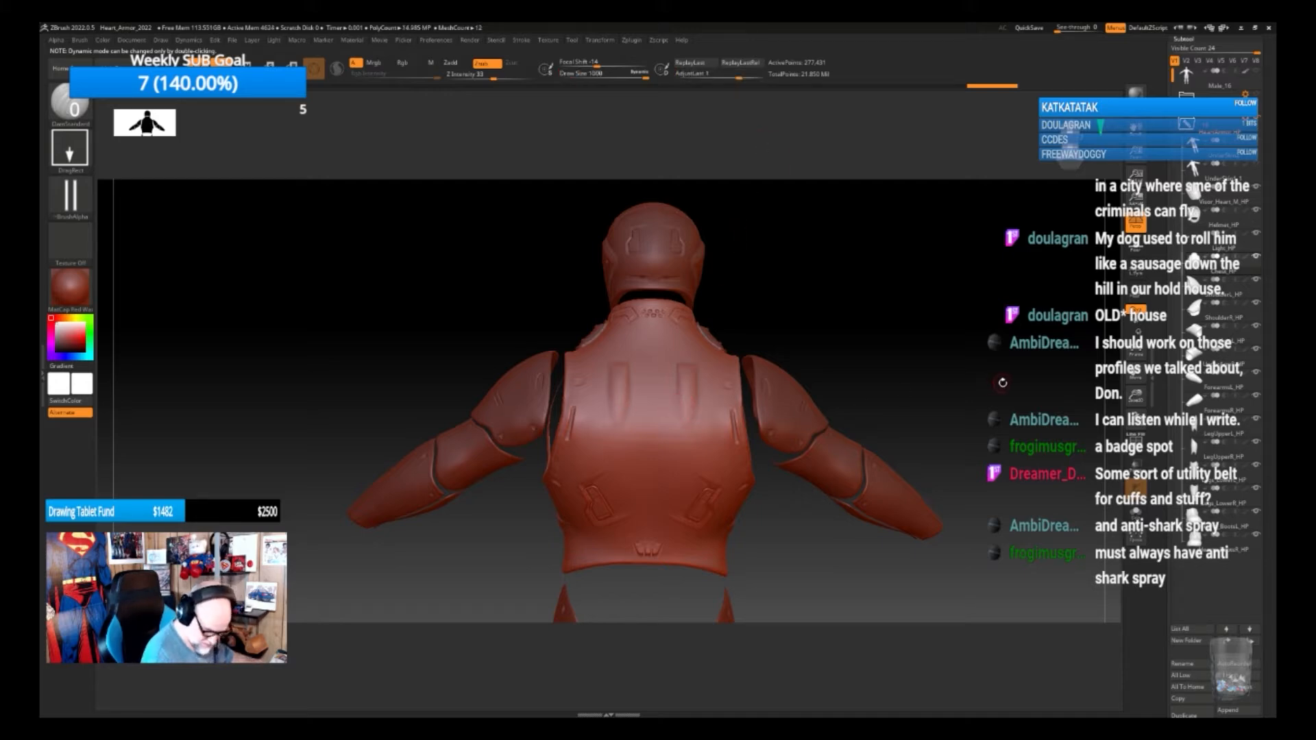
Smooth the angled panel detail on the lower back of the chest armour from two viewing angles
{"action": "key", "text": "shift"}
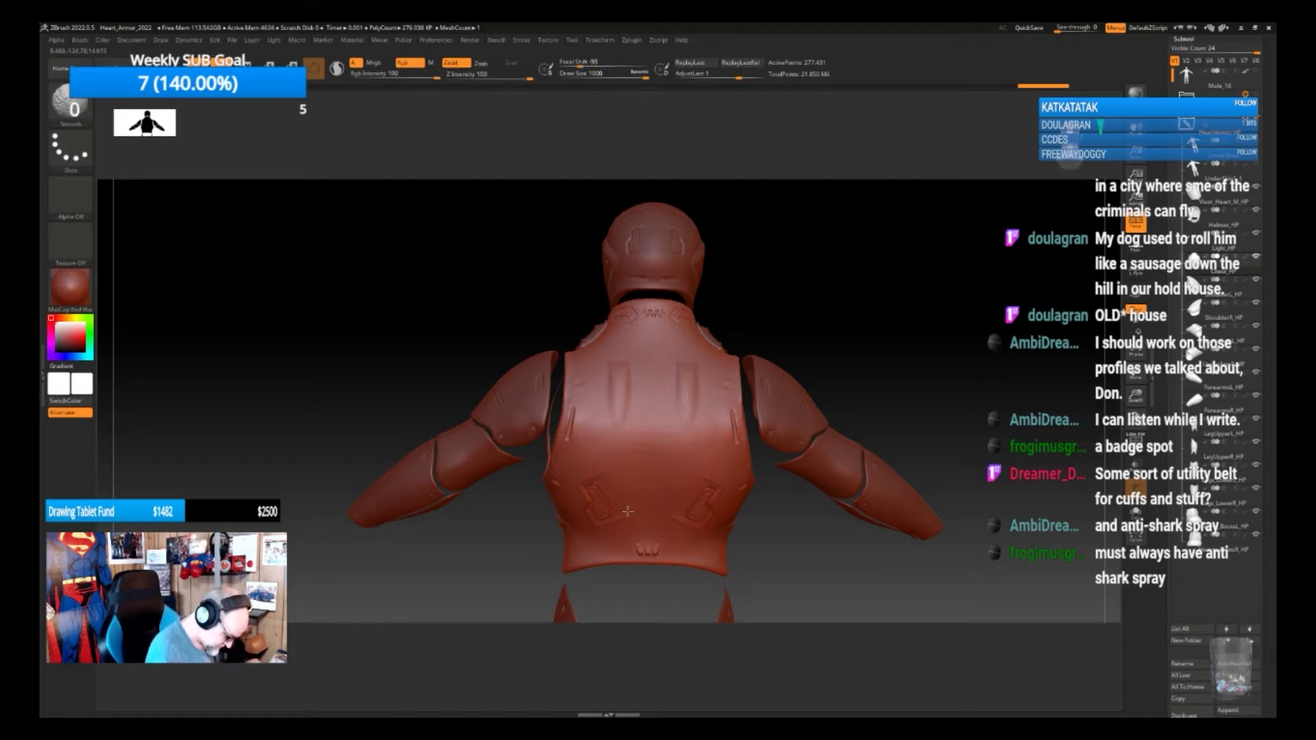
{"action": "left_click_drag", "start_coordinate": [591, 513], "coordinate": [606, 518], "text": "shift"}
{"action": "right_click_drag", "start_coordinate": [606, 514], "coordinate": [652, 507]}
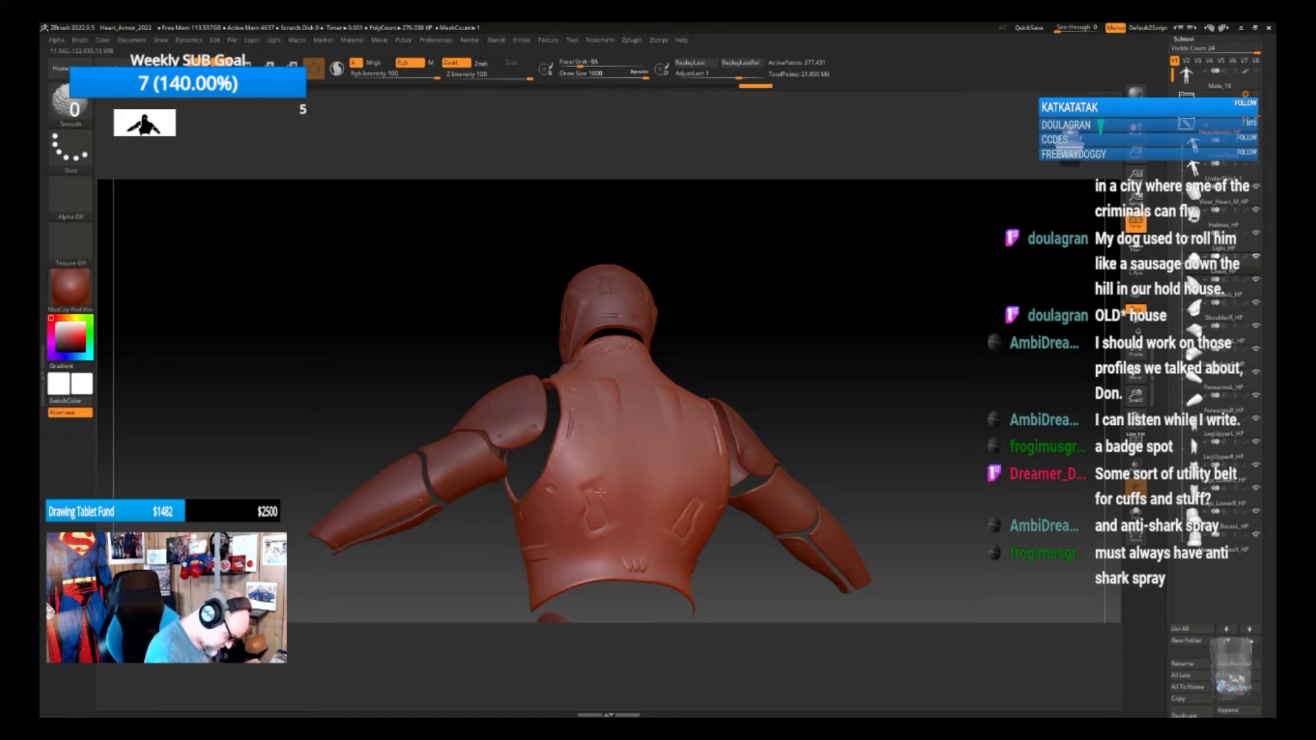
{"action": "left_click_drag", "start_coordinate": [606, 490], "coordinate": [605, 504], "text": "shift"}
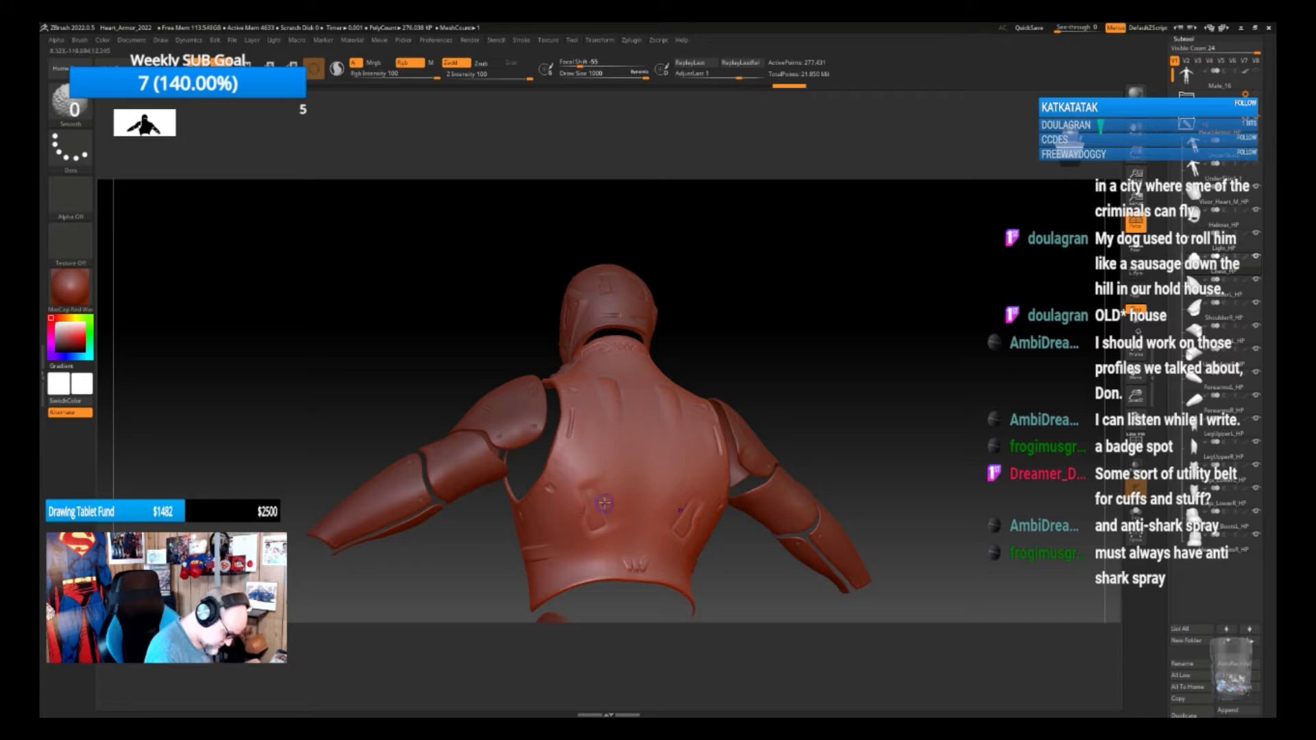
{"action": "left_click_drag", "start_coordinate": [726, 573], "coordinate": [669, 570]}
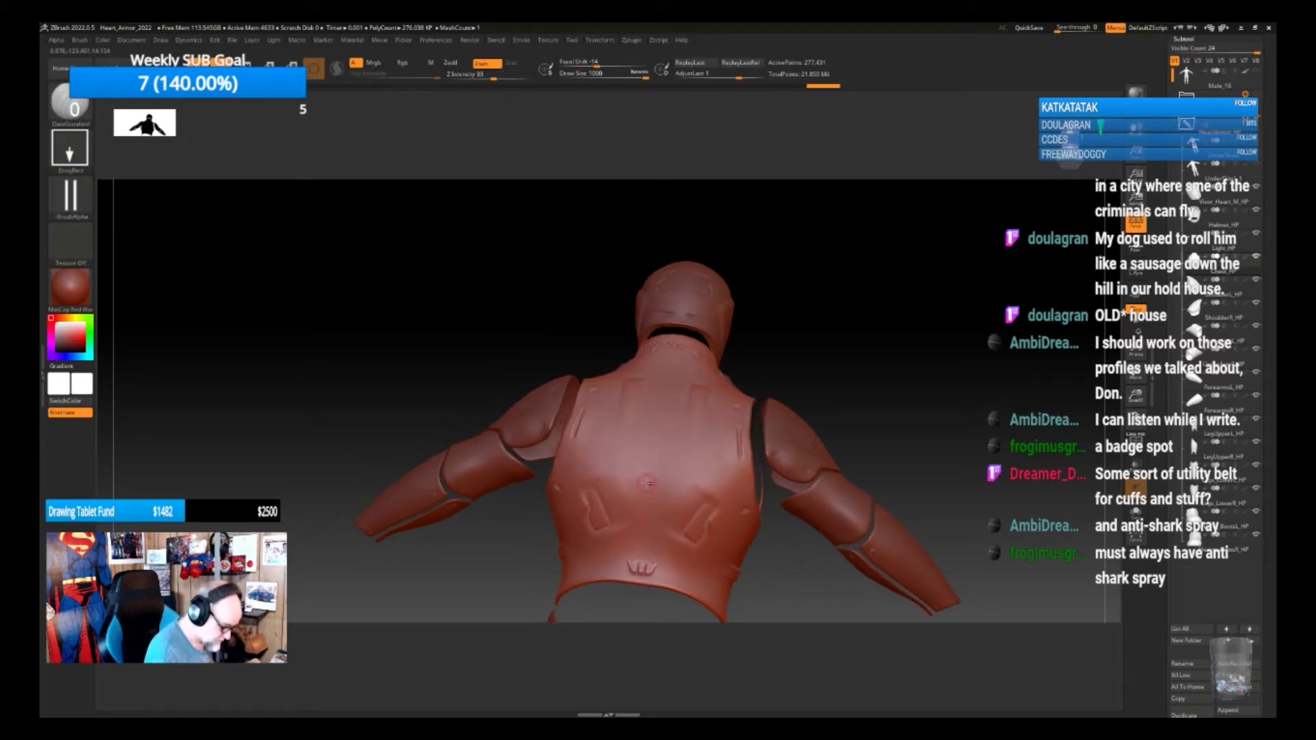
{"action": "key", "text": "space"}
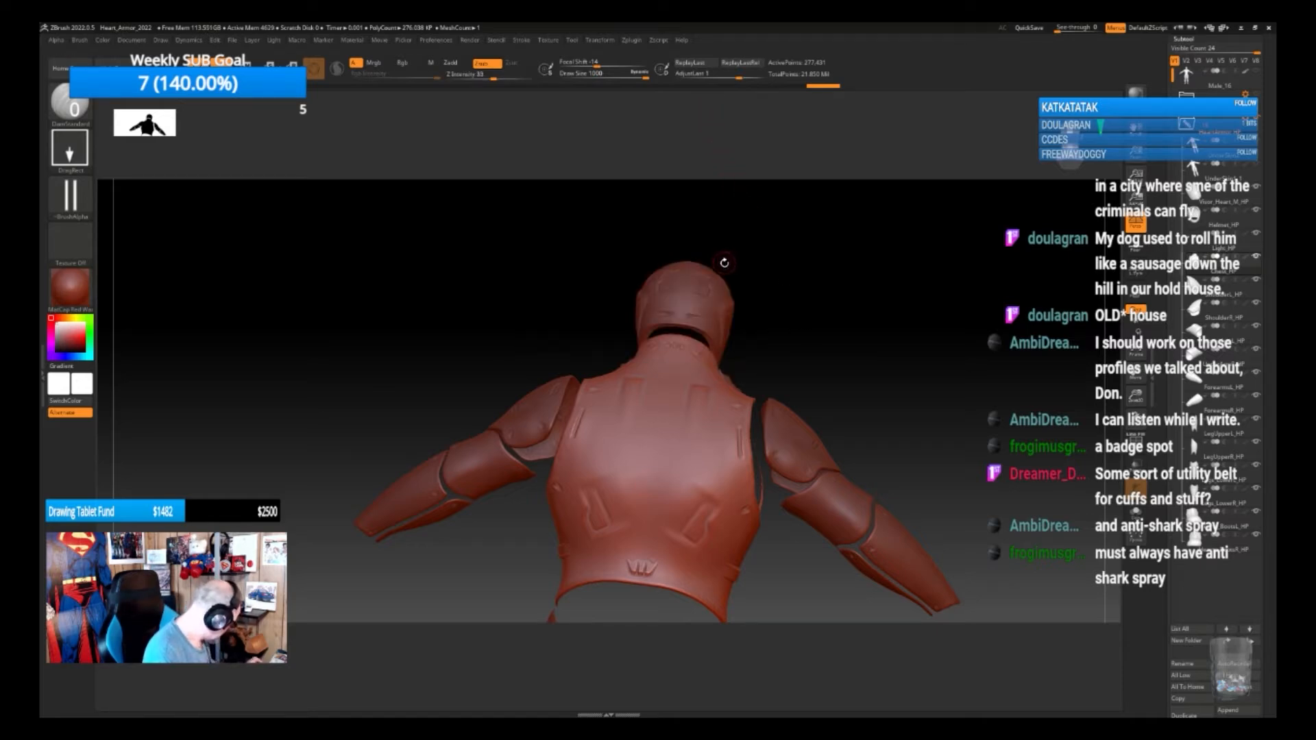
Smooth the vertical slots on the upper back of the chest armour
{"action": "key", "text": "shift+space"}
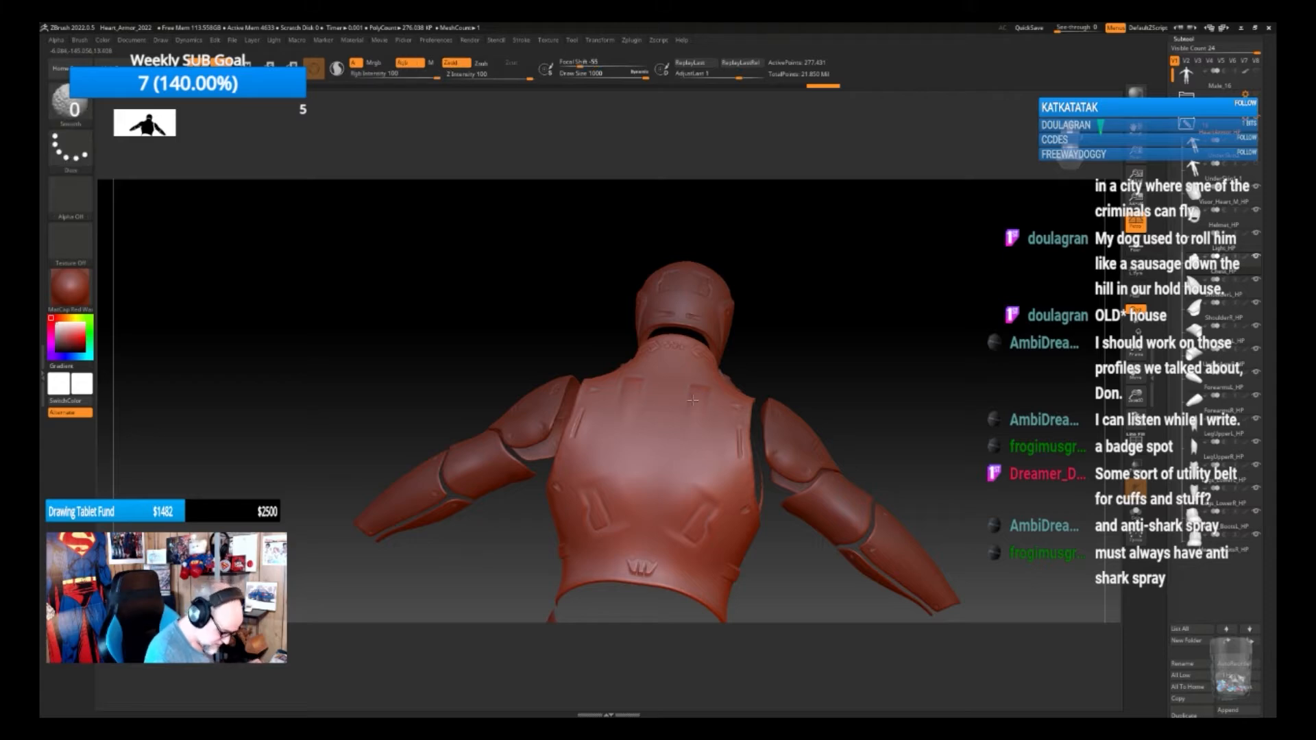
{"action": "left_click_drag", "start_coordinate": [629, 381], "coordinate": [631, 401], "text": "shift"}
Paint a mirrored mask outline for a backplate, running from below the collar to the lower back around the angled panels
{"action": "mouse_move", "coordinate": [848, 374]}
{"action": "left_mouse_down"}
{"action": "mouse_move", "coordinate": [837, 397]}
{"action": "mouse_move", "coordinate": [808, 406]}
{"action": "left_mouse_up"}
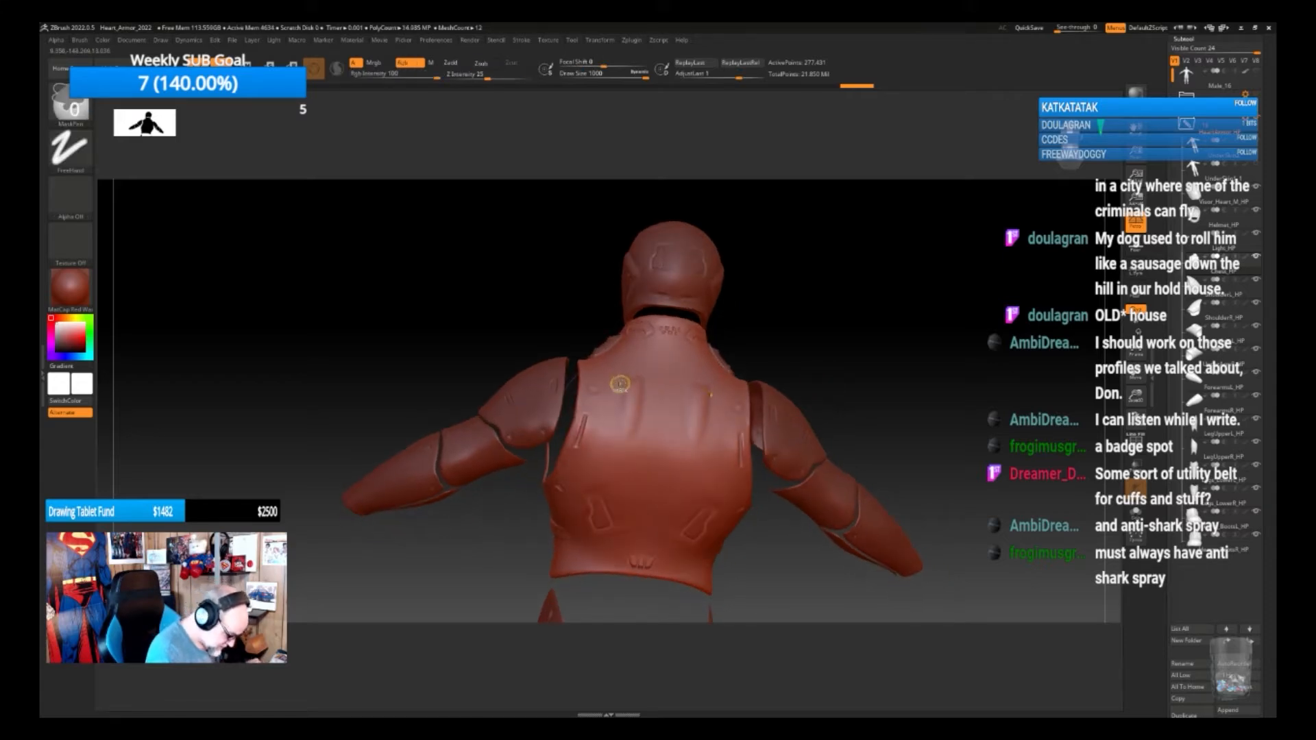
{"action": "mouse_move", "coordinate": [628, 368]}
{"action": "left_mouse_down", "text": "ctrl"}
{"action": "mouse_move", "coordinate": [641, 356]}
{"action": "mouse_move", "coordinate": [579, 488]}
{"action": "left_mouse_up", "text": "ctrl"}
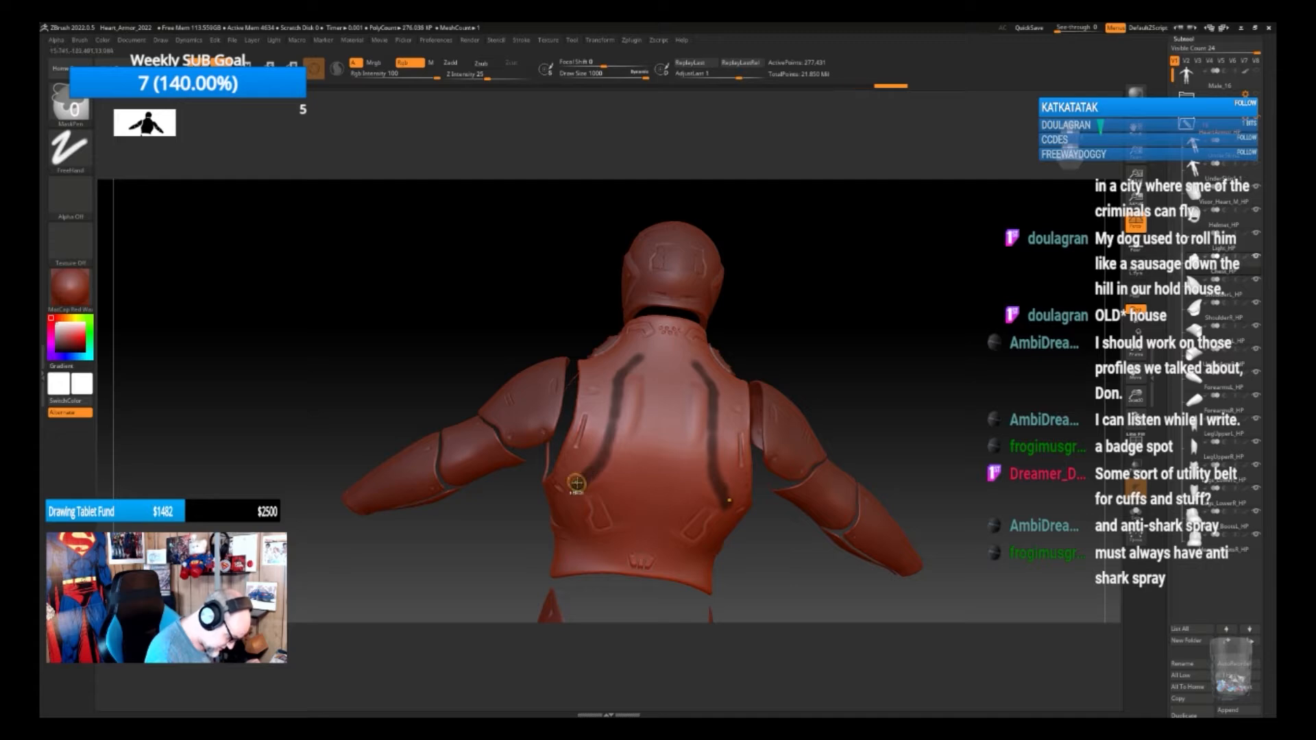
{"action": "left_click_drag", "start_coordinate": [876, 400], "coordinate": [856, 374]}
{"action": "mouse_move", "coordinate": [578, 481]}
{"action": "left_mouse_down", "text": "ctrl"}
{"action": "mouse_move", "coordinate": [584, 538]}
{"action": "mouse_move", "coordinate": [658, 532]}
{"action": "mouse_move", "coordinate": [610, 529]}
{"action": "left_mouse_up", "text": "ctrl"}
{"action": "left_click_drag", "start_coordinate": [654, 359], "coordinate": [660, 361], "text": "ctrl"}
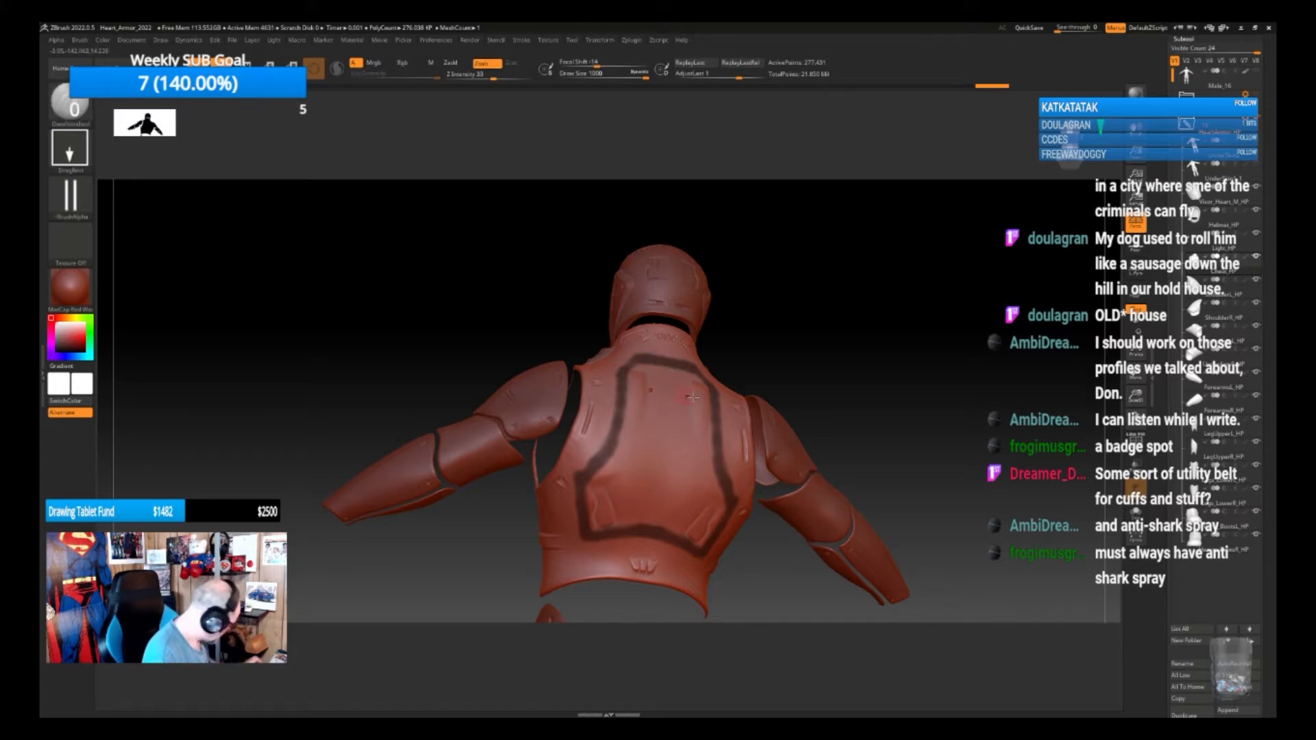
Fill the inside of the backplate outline with mask, covering the slots and angled panels on the chest armour's back
{"action": "left_click_drag", "start_coordinate": [801, 367], "coordinate": [643, 366]}
{"action": "key", "text": "shift"}
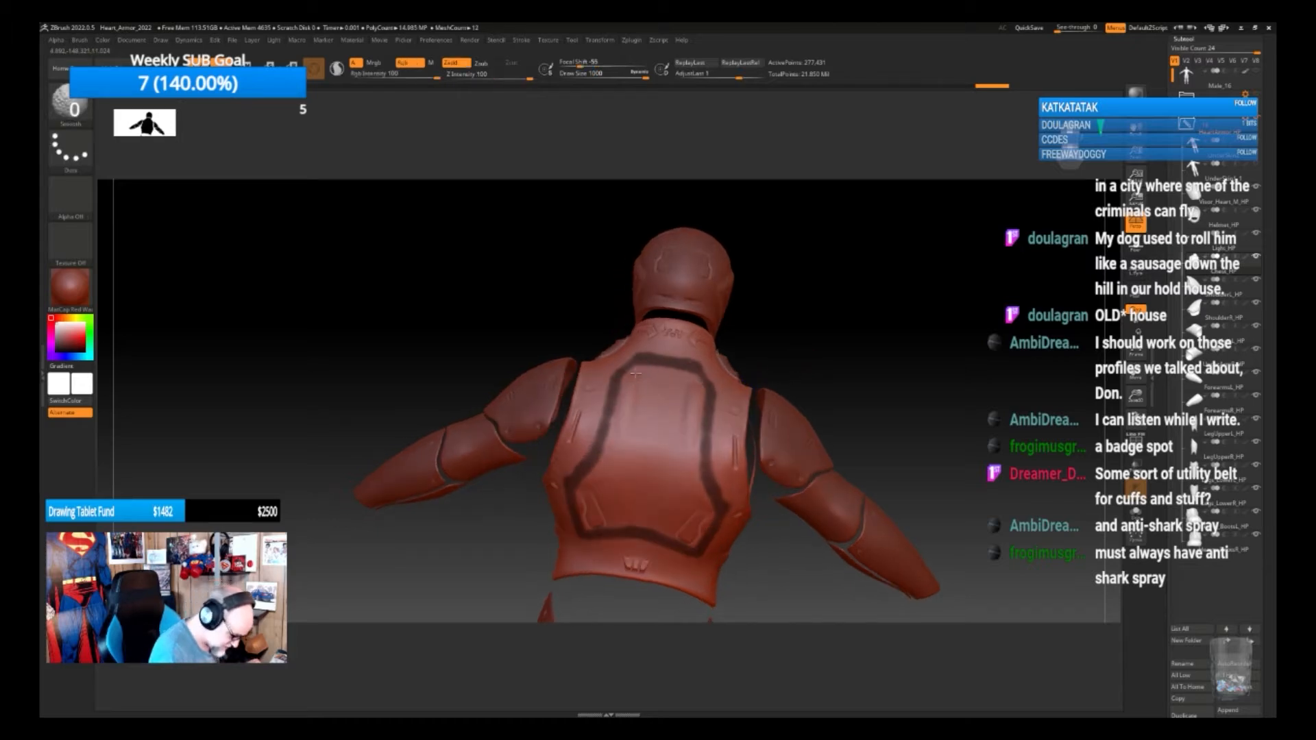
{"action": "key", "text": "ctrl"}
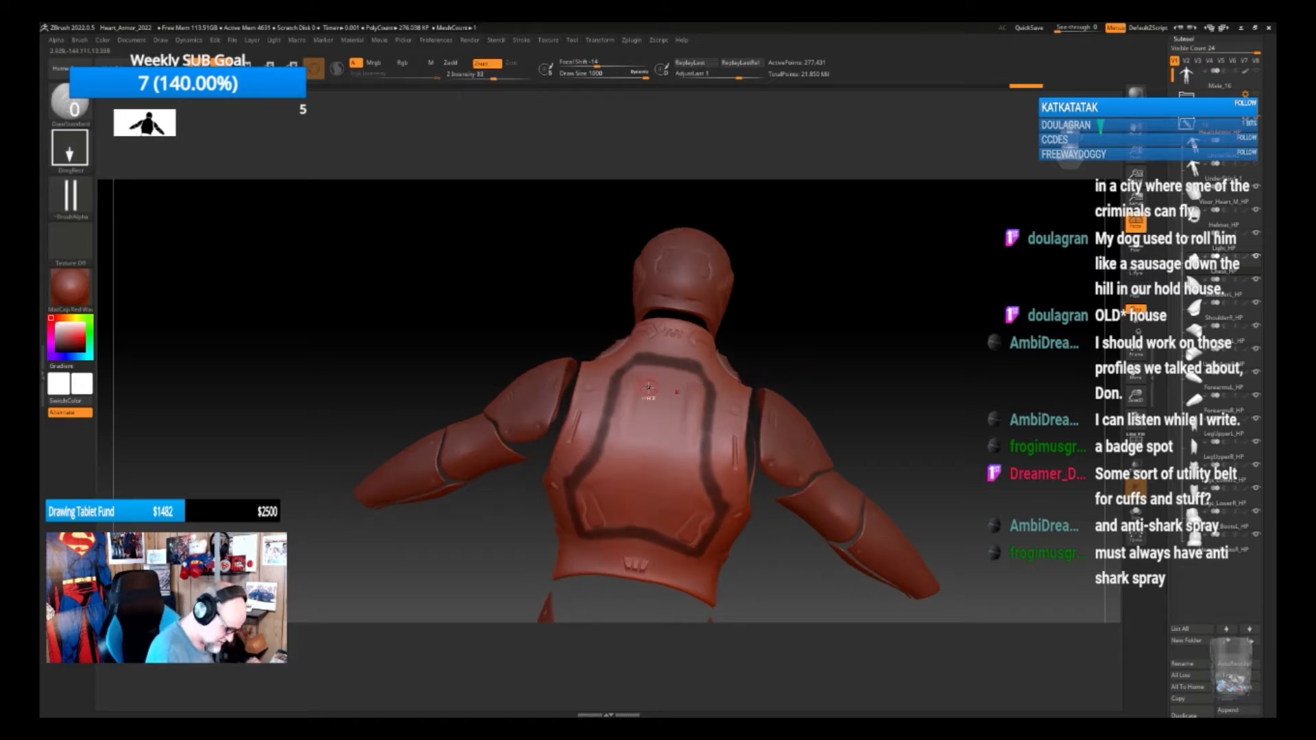
{"action": "mouse_move", "coordinate": [642, 369]}
{"action": "left_mouse_down", "text": "ctrl"}
{"action": "mouse_move", "coordinate": [640, 388]}
{"action": "mouse_move", "coordinate": [623, 379]}
{"action": "mouse_move", "coordinate": [666, 371]}
{"action": "mouse_move", "coordinate": [641, 528]}
{"action": "mouse_move", "coordinate": [596, 527]}
{"action": "mouse_move", "coordinate": [574, 488]}
{"action": "mouse_move", "coordinate": [592, 518]}
{"action": "mouse_move", "coordinate": [630, 513]}
{"action": "mouse_move", "coordinate": [643, 388]}
{"action": "mouse_move", "coordinate": [593, 480]}
{"action": "mouse_move", "coordinate": [621, 396]}
{"action": "mouse_move", "coordinate": [609, 493]}
{"action": "mouse_move", "coordinate": [625, 428]}
{"action": "mouse_move", "coordinate": [655, 490]}
{"action": "mouse_move", "coordinate": [681, 465]}
{"action": "left_mouse_up", "text": "ctrl"}
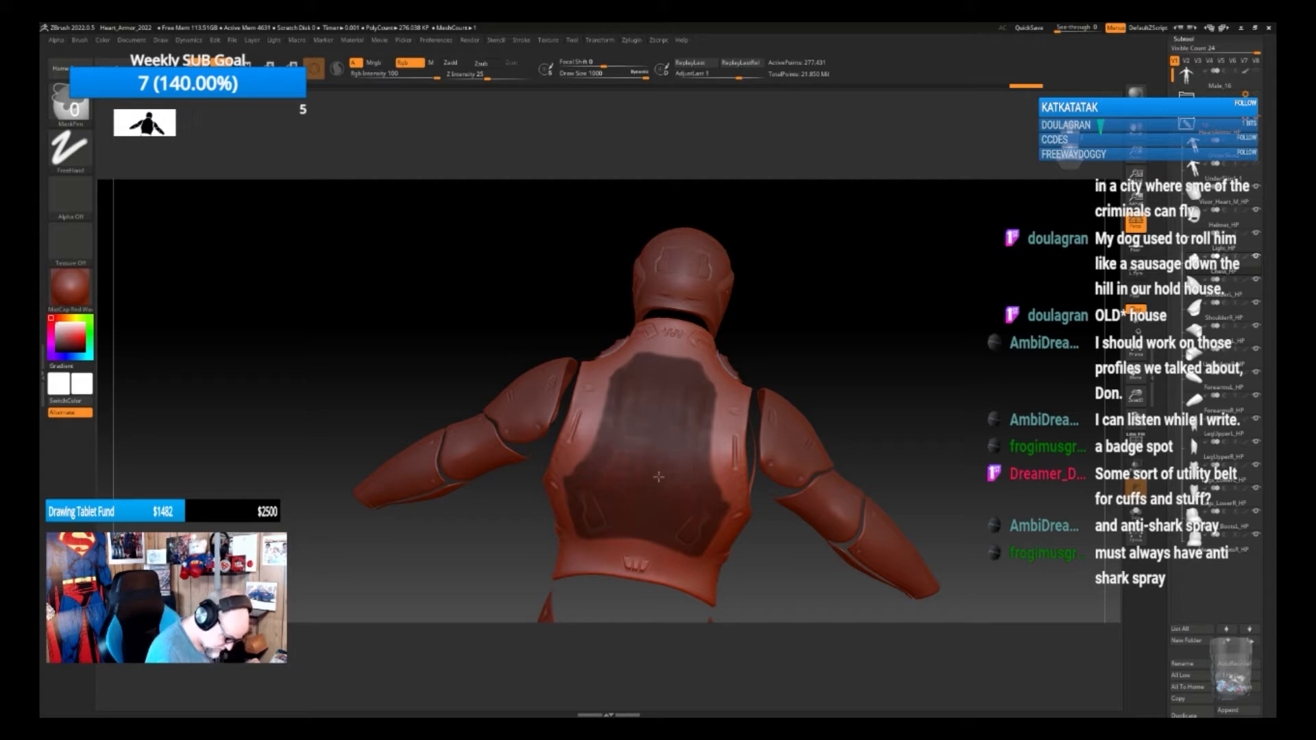
{"action": "mouse_move", "coordinate": [620, 389]}
{"action": "left_mouse_down", "text": "ctrl"}
{"action": "mouse_move", "coordinate": [574, 481]}
{"action": "mouse_move", "coordinate": [637, 358]}
{"action": "left_mouse_up", "text": "ctrl"}
{"action": "left_click_drag", "start_coordinate": [882, 392], "coordinate": [911, 348]}
{"action": "mouse_move", "coordinate": [601, 475]}
{"action": "left_mouse_down", "text": "ctrl"}
{"action": "mouse_move", "coordinate": [595, 535]}
{"action": "mouse_move", "coordinate": [594, 522]}
{"action": "left_mouse_up", "text": "ctrl"}
{"action": "mouse_move", "coordinate": [688, 545]}
{"action": "left_mouse_down", "text": "ctrl"}
{"action": "mouse_move", "coordinate": [650, 528]}
{"action": "mouse_move", "coordinate": [626, 487]}
{"action": "mouse_move", "coordinate": [644, 469]}
{"action": "left_mouse_up", "text": "ctrl"}
{"action": "left_click_drag", "start_coordinate": [848, 420], "coordinate": [827, 447]}
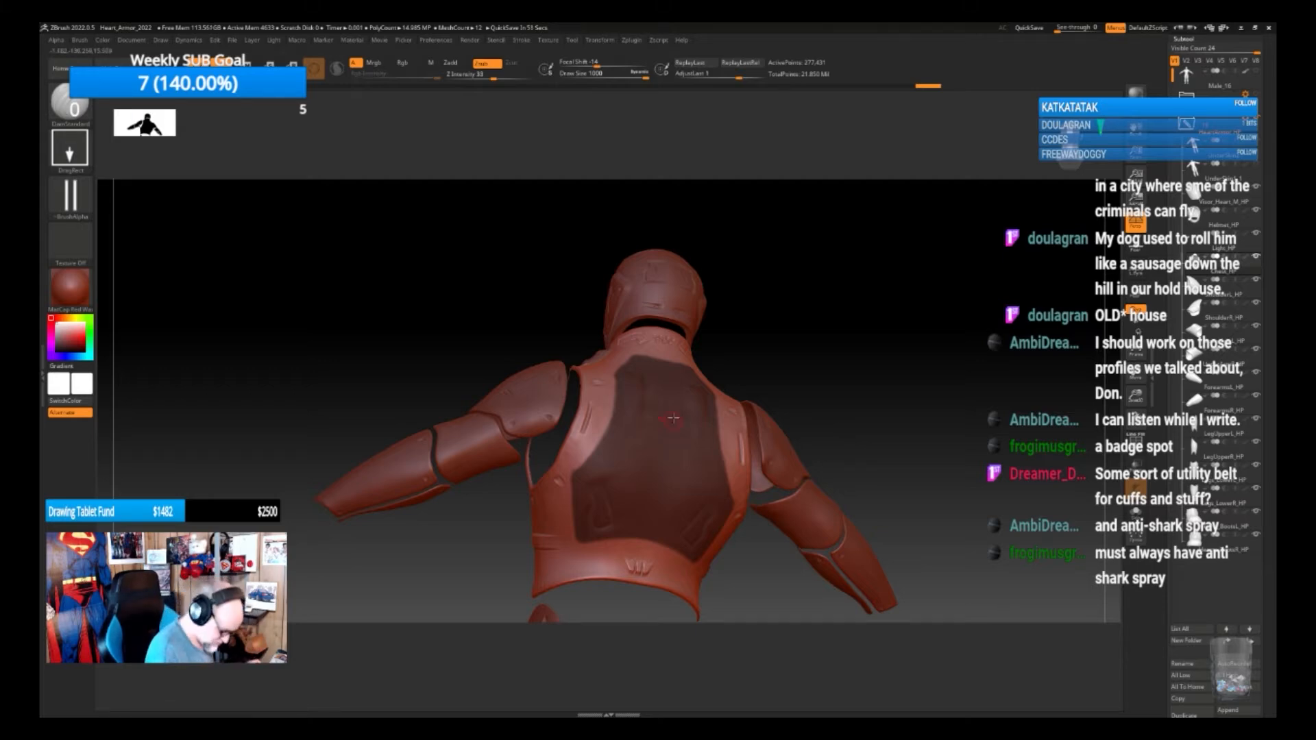
Refine the side edge of the backplate mask from the upper back down to the waist
{"action": "left_click_drag", "start_coordinate": [830, 334], "coordinate": [789, 360]}
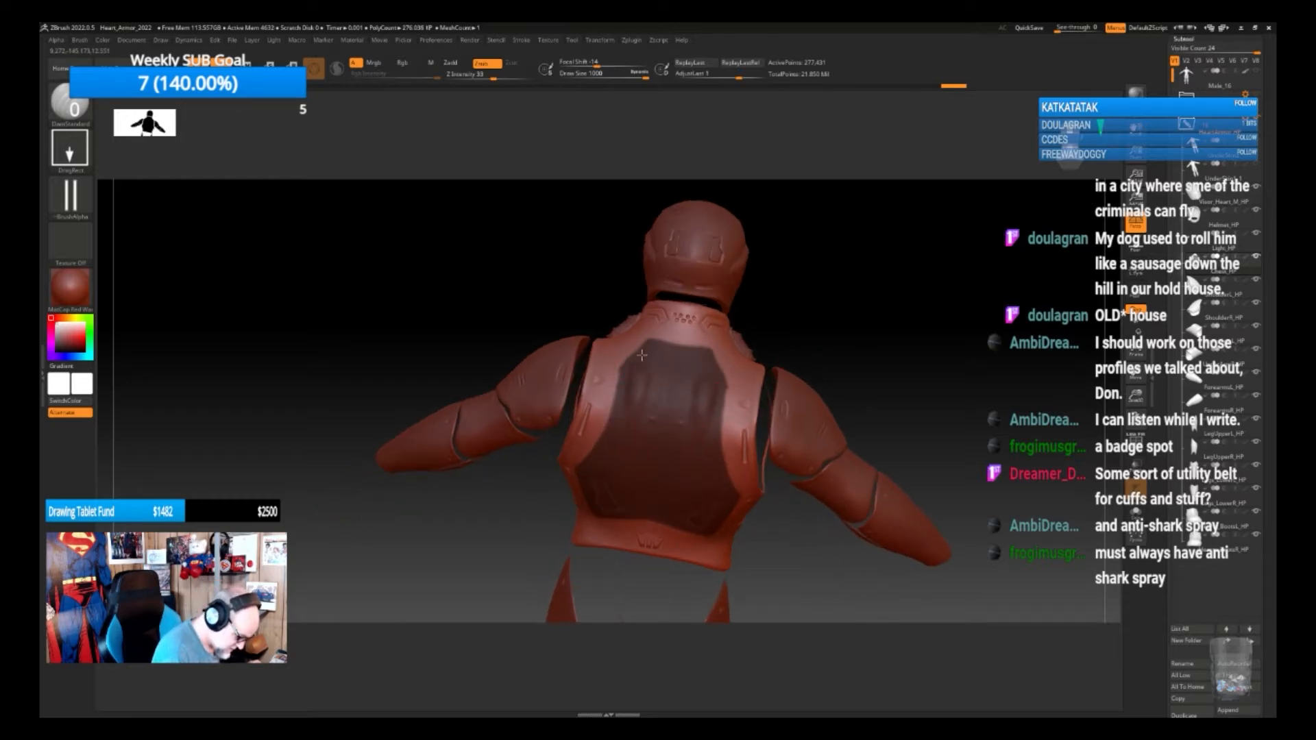
{"action": "left_click_drag", "start_coordinate": [855, 349], "coordinate": [865, 344]}
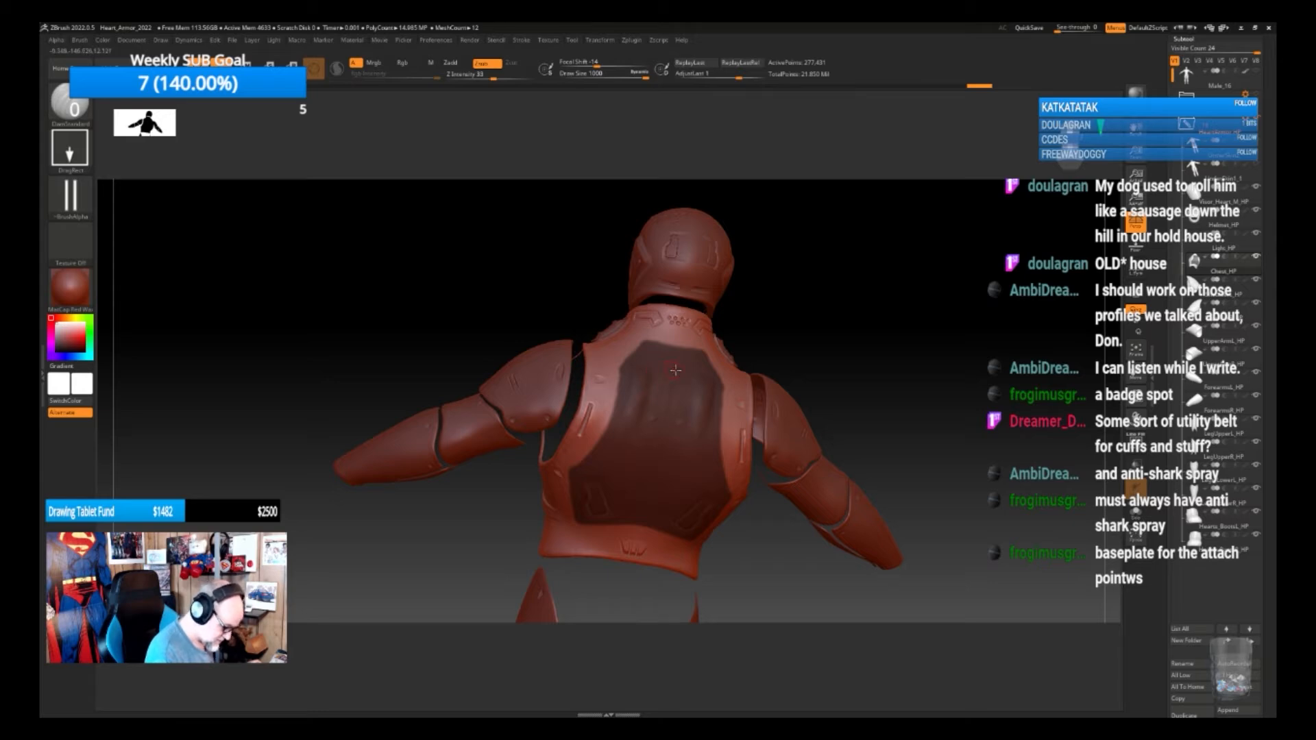
{"action": "key", "text": "shift"}
{"action": "key", "text": "ctrl"}
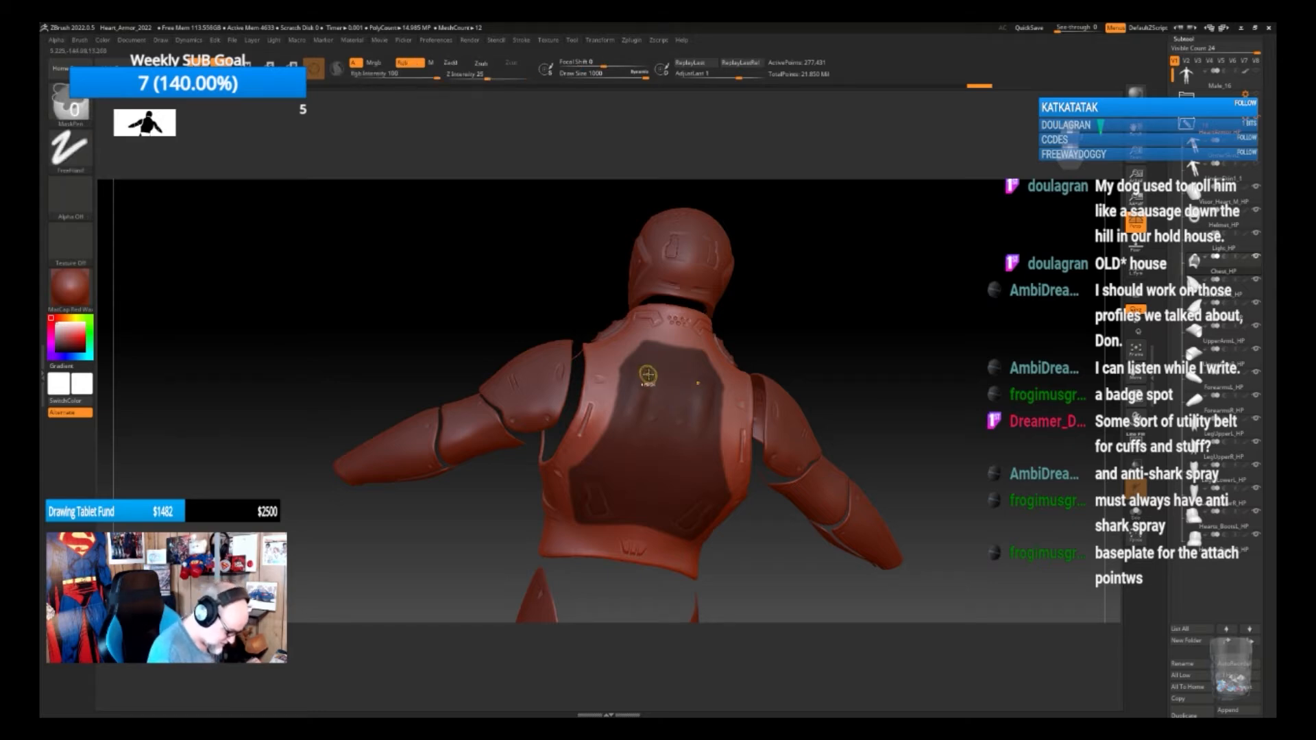
{"action": "left_click_drag", "start_coordinate": [638, 352], "coordinate": [590, 458], "text": "ctrl"}
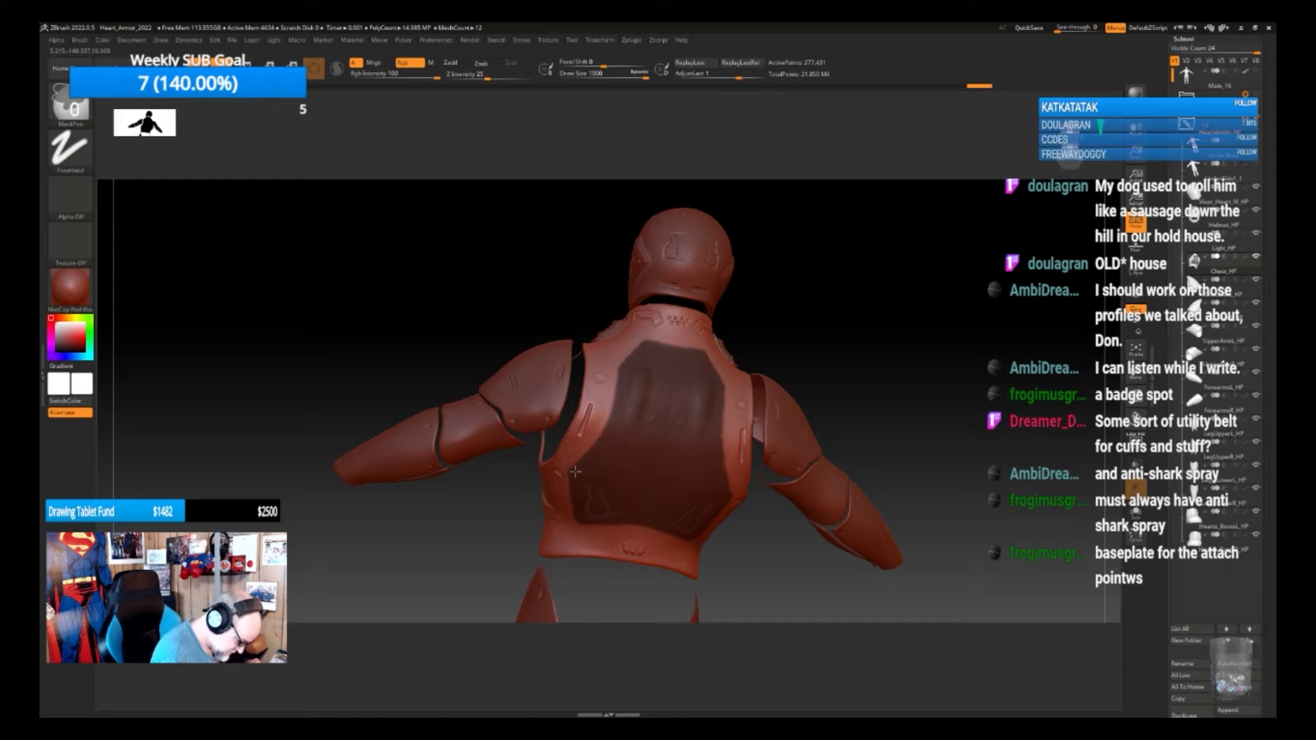
{"action": "left_click_drag", "start_coordinate": [861, 379], "coordinate": [854, 365]}
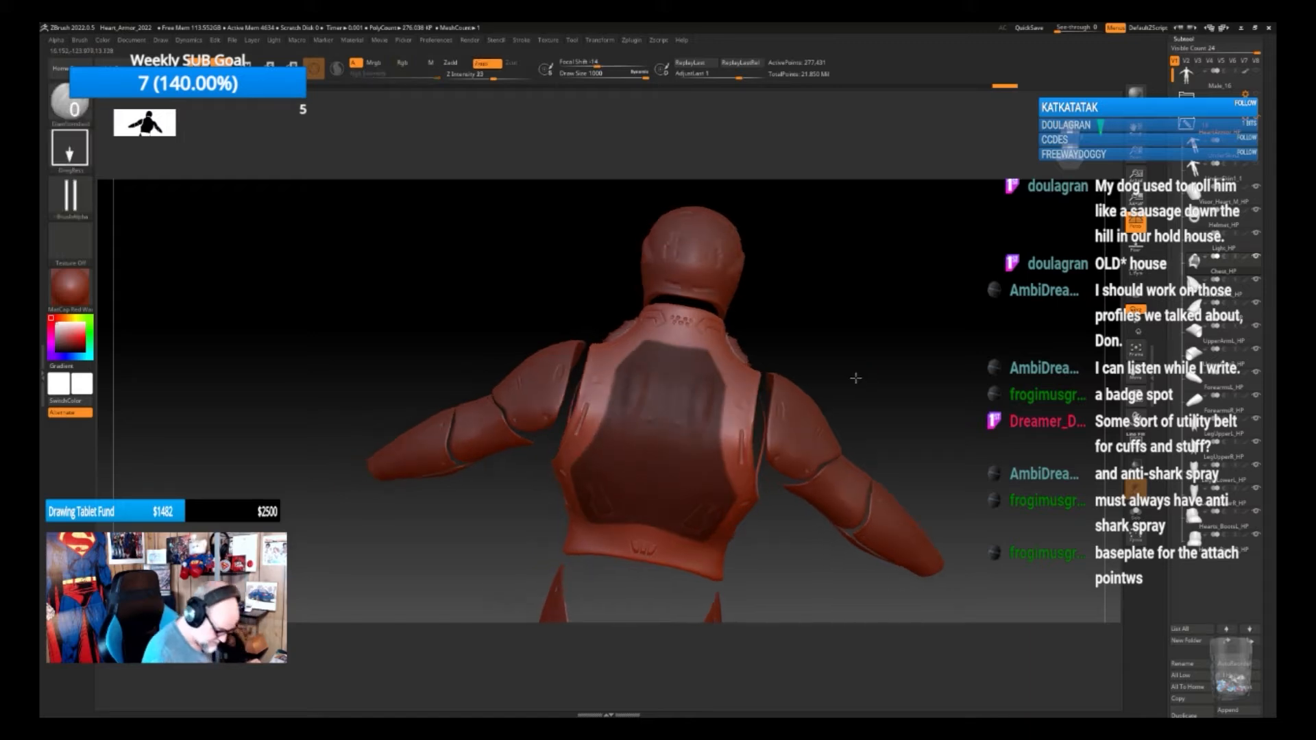
Extract the masked backplate as a separate subtool and clear the mask on Chest_HP
{"action": "left_click", "coordinate": [631, 40]}
{"action": "left_click", "coordinate": [696, 172]}
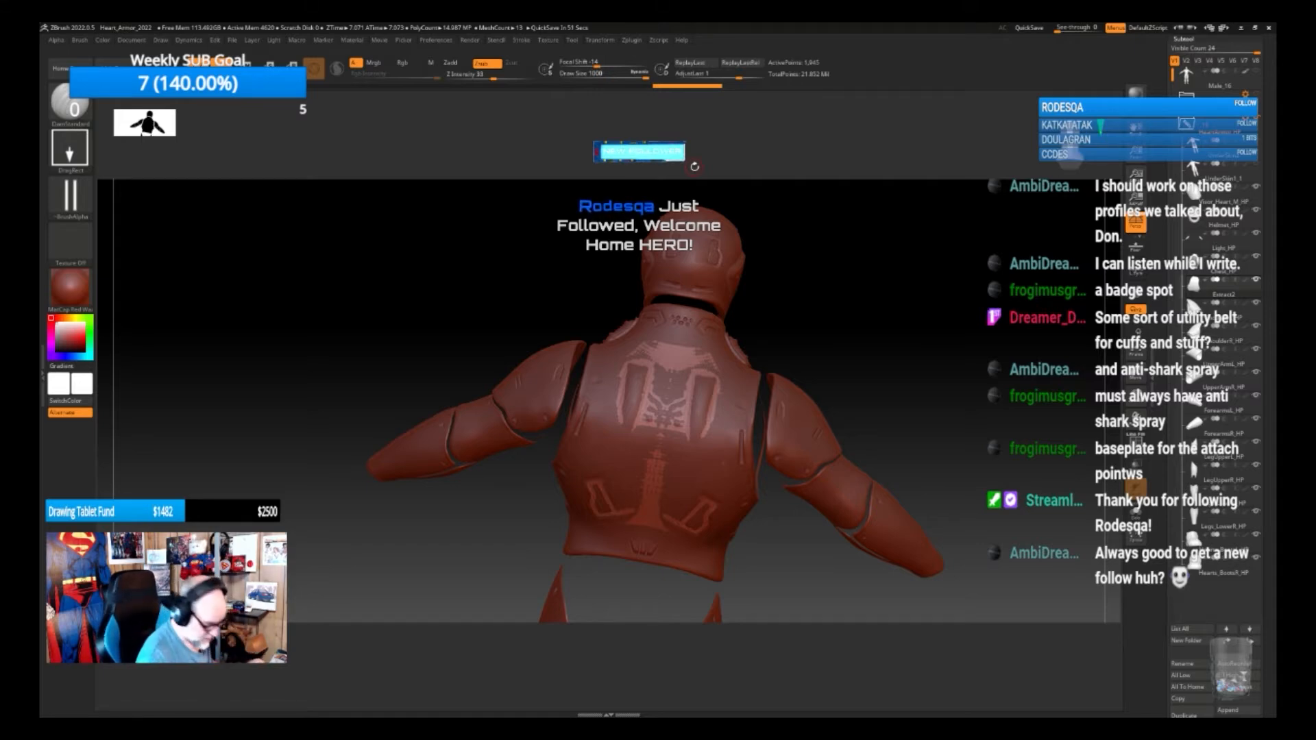
{"action": "left_click_drag", "start_coordinate": [816, 567], "coordinate": [882, 498]}
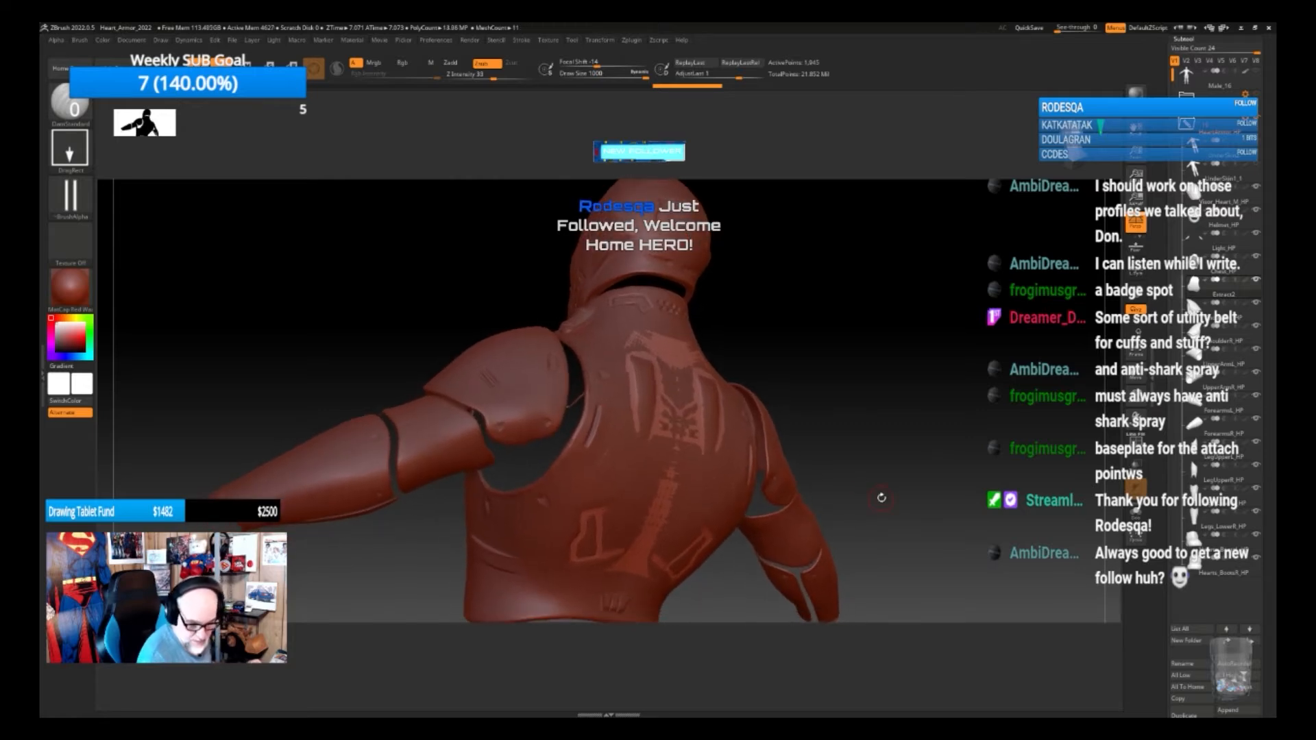
{"action": "mouse_move", "coordinate": [1247, 291]}
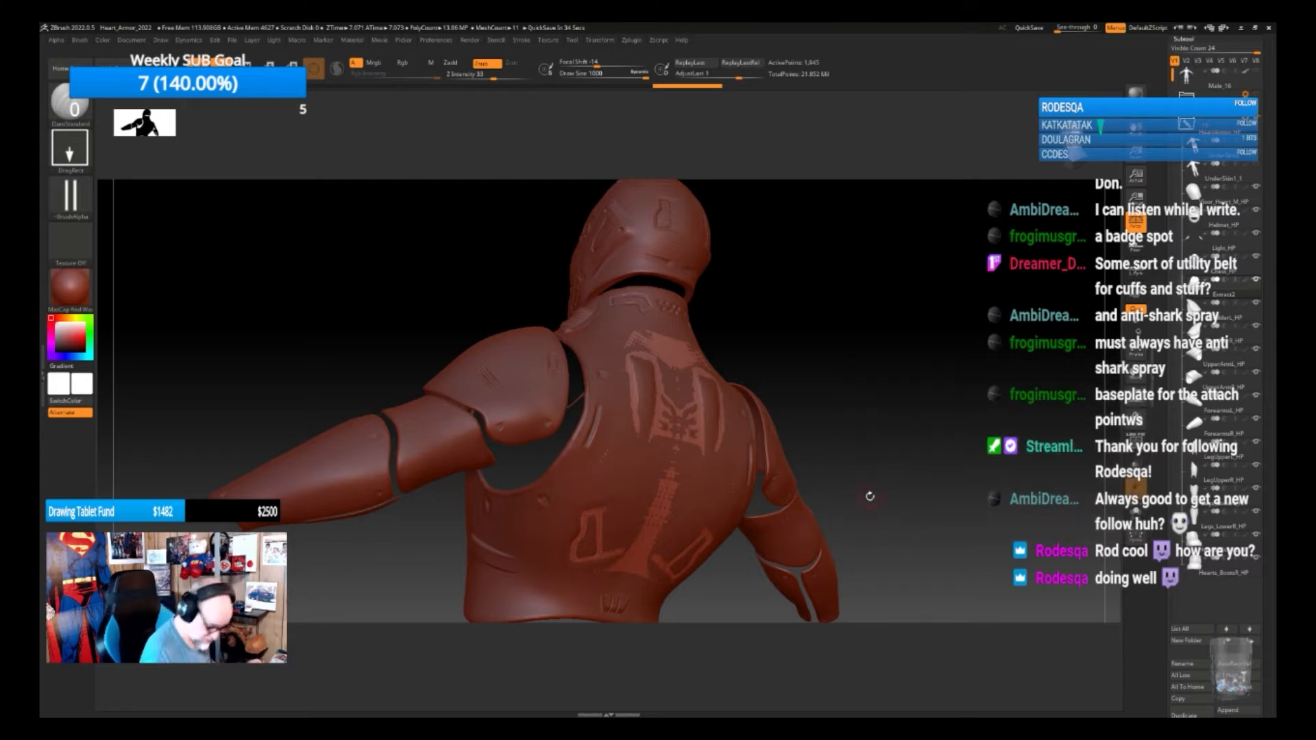
{"action": "left_click_drag", "start_coordinate": [869, 494], "coordinate": [868, 515]}
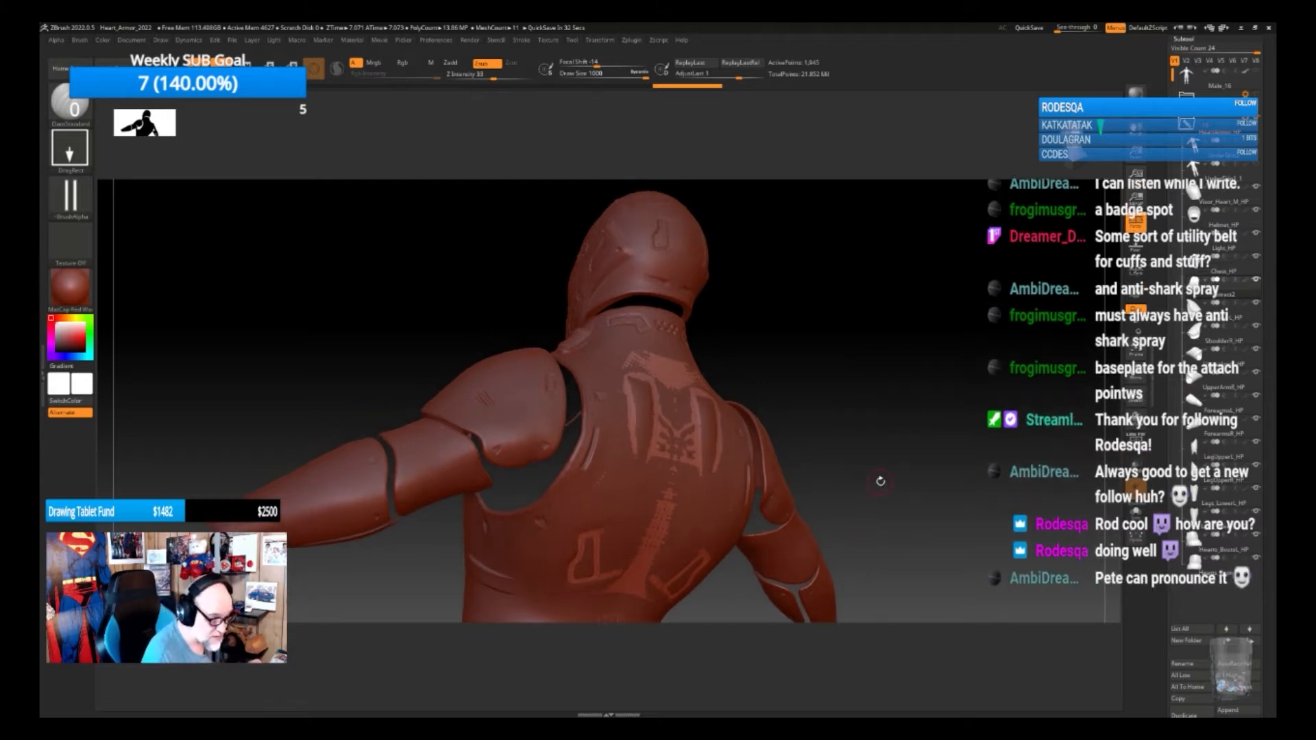
{"action": "mouse_move", "coordinate": [891, 498]}
{"action": "left_mouse_down"}
{"action": "mouse_move", "coordinate": [871, 503]}
{"action": "mouse_move", "coordinate": [884, 488]}
{"action": "left_mouse_up"}
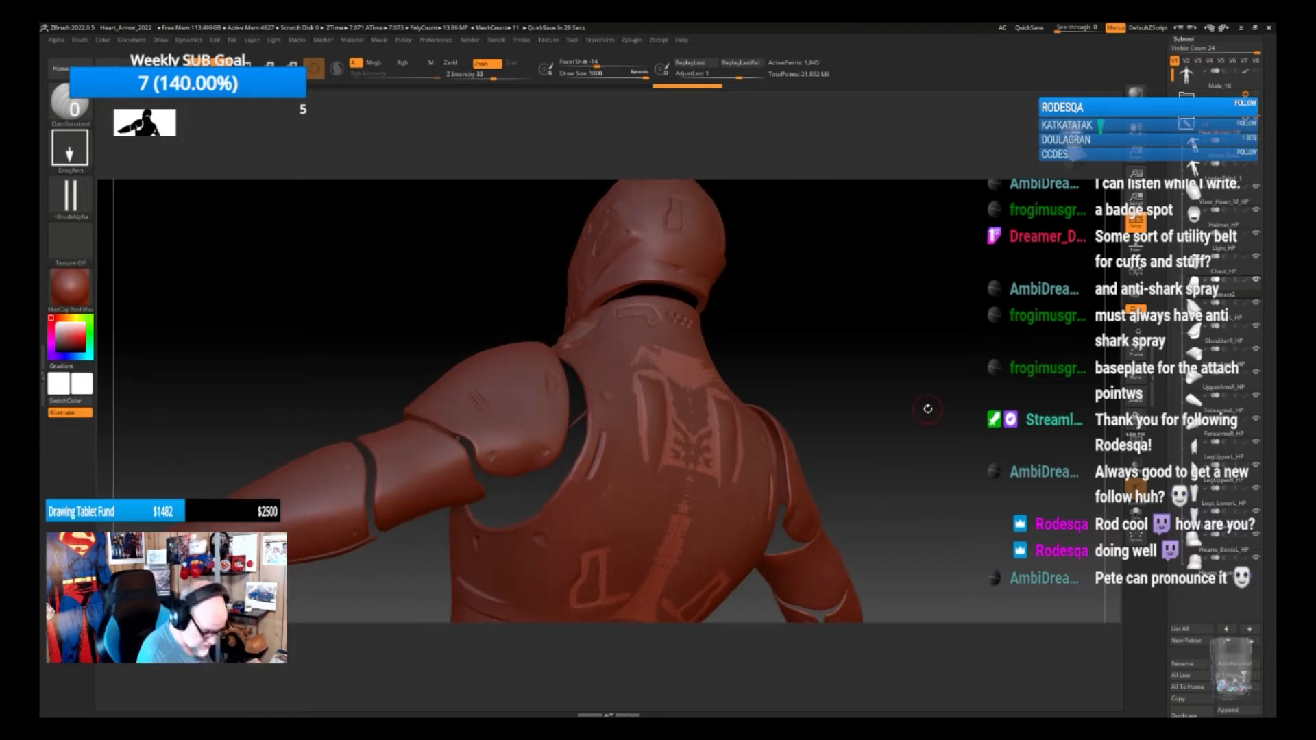
{"action": "left_click", "coordinate": [1224, 264]}
{"action": "left_click_drag", "start_coordinate": [873, 367], "coordinate": [953, 493], "text": "ctrl"}
Rename the extracted backplate subtool as JetPack_Base_LP
{"action": "left_click", "coordinate": [1245, 291]}
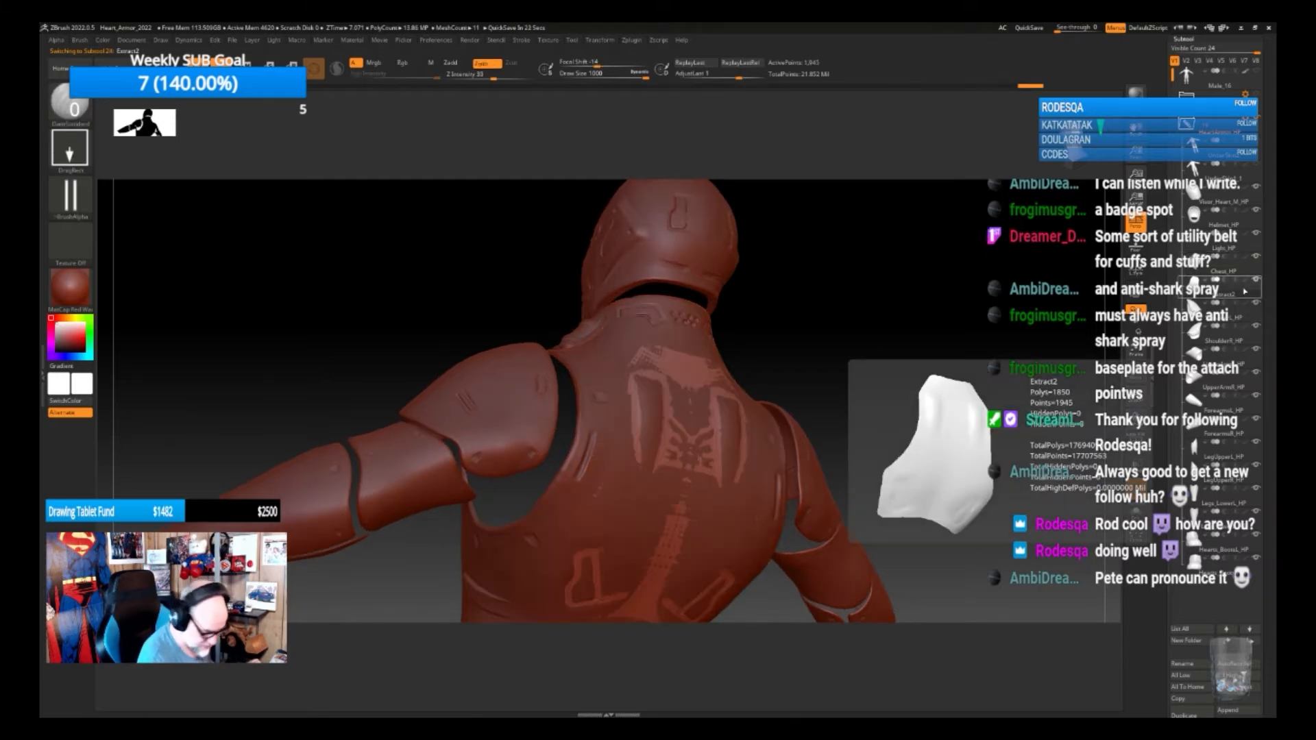
{"action": "left_click", "coordinate": [1180, 662]}
{"action": "type", "text": "JetPa"}
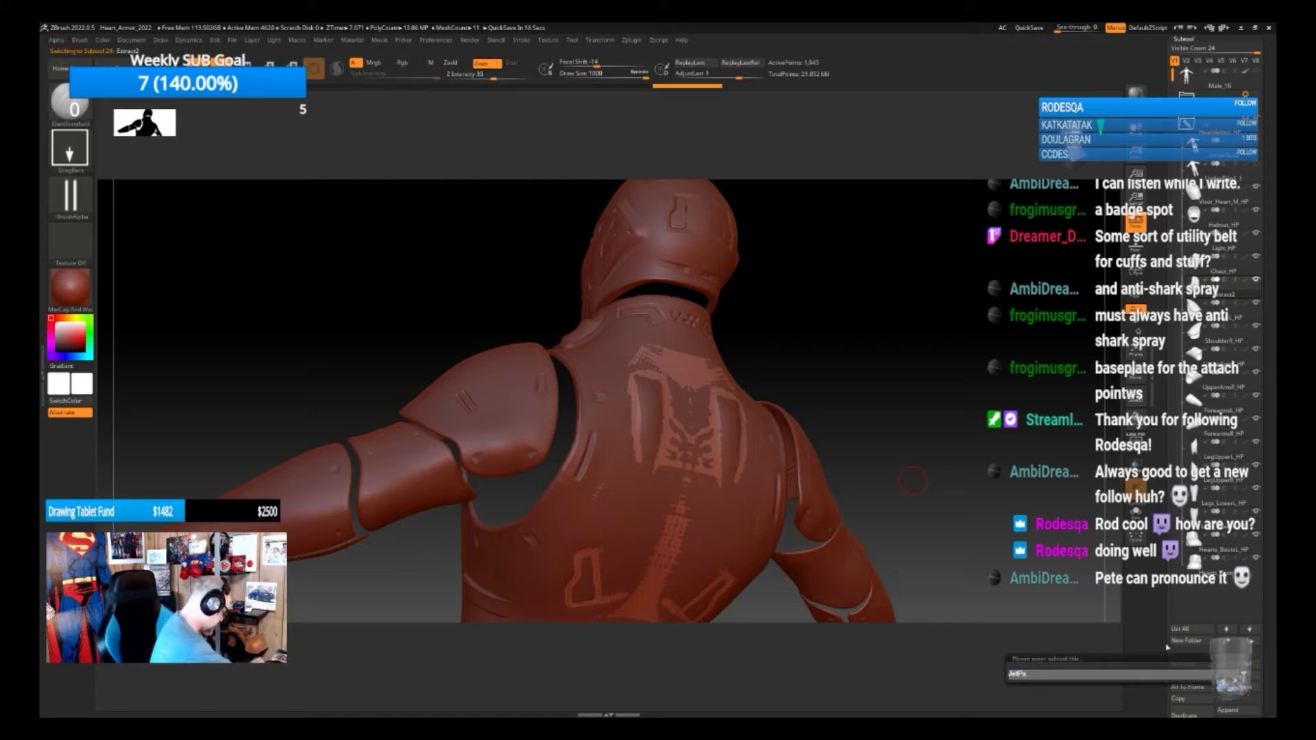
{"action": "type", "text": "ck_"}
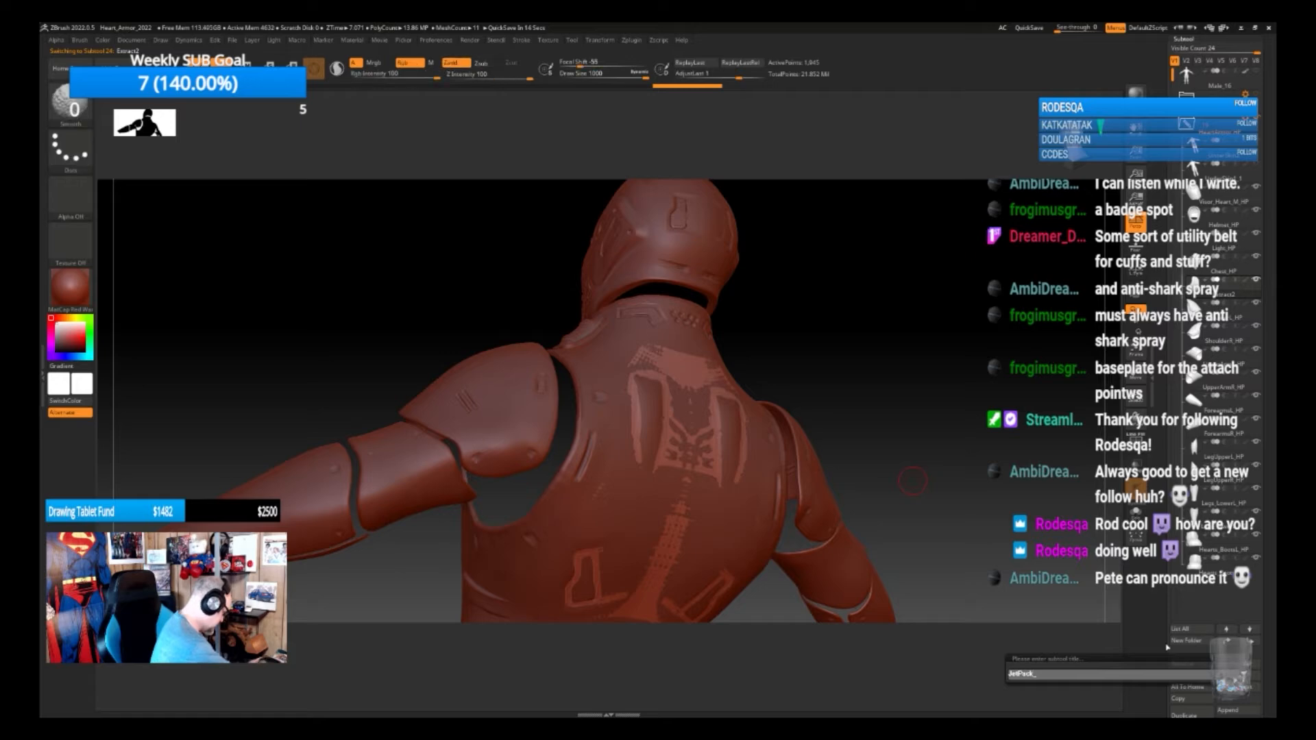
{"action": "type", "text": "Base_LP"}
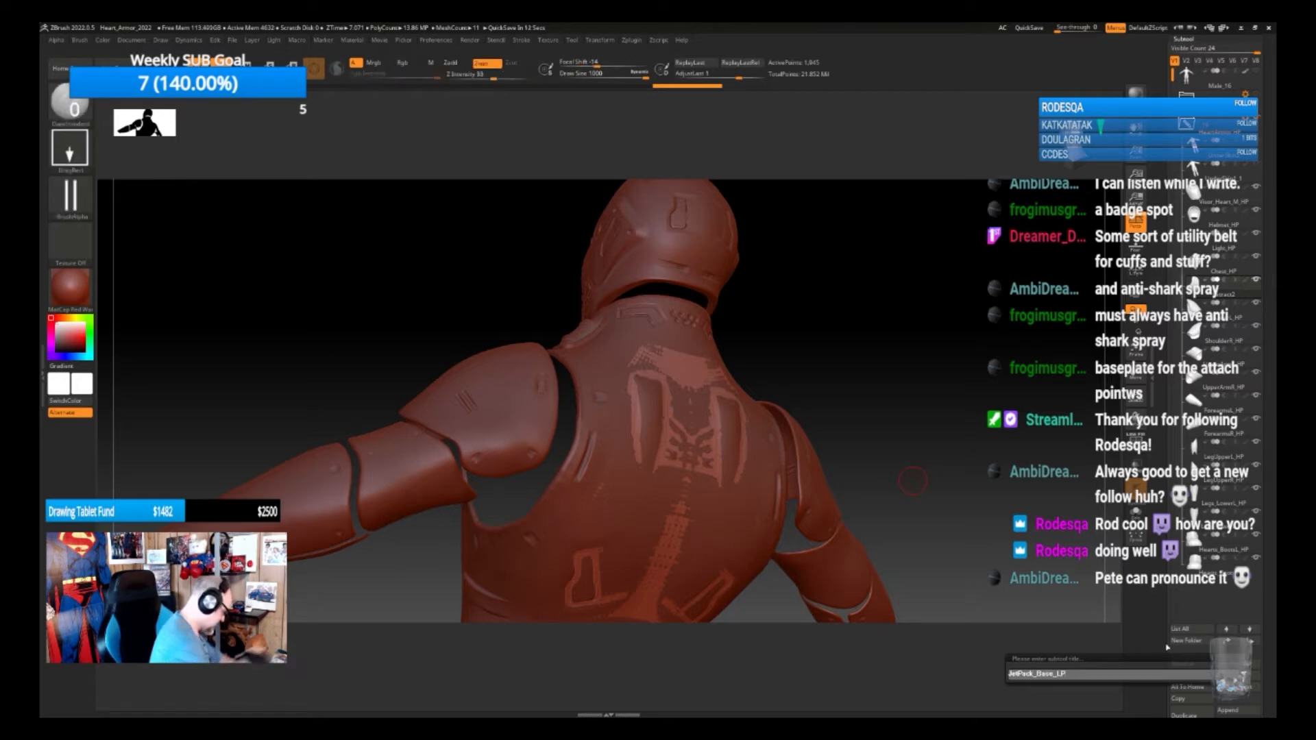
{"action": "key", "text": "Return"}
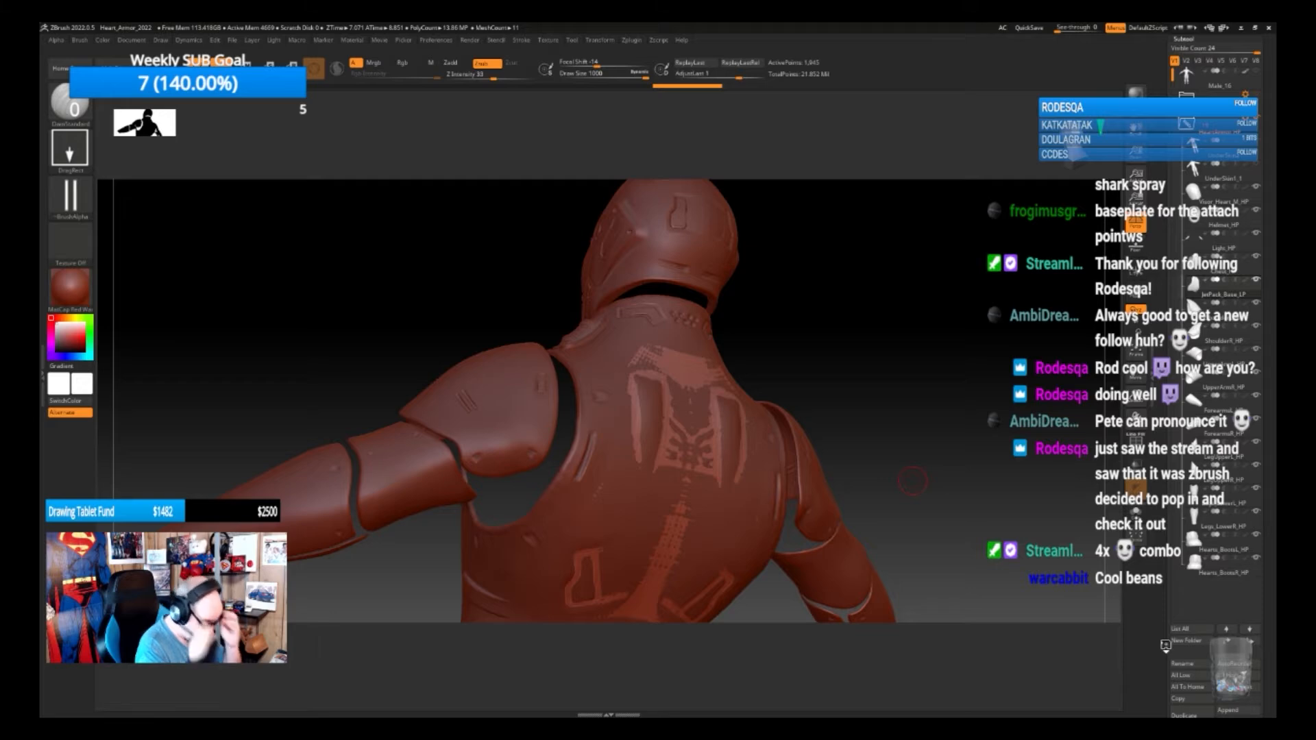
{"action": "left_click_drag", "start_coordinate": [902, 482], "coordinate": [1013, 491]}
{"action": "left_click_drag", "start_coordinate": [817, 579], "coordinate": [918, 498], "text": "alt"}
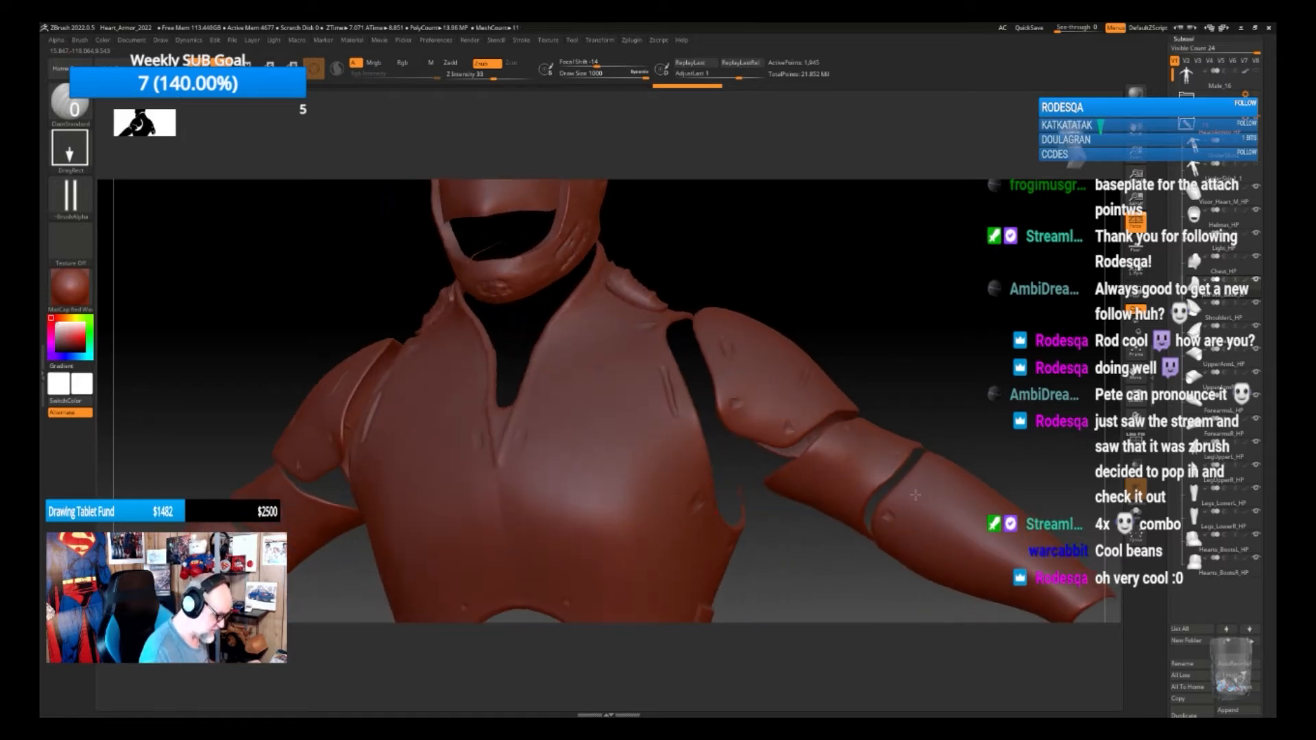
{"action": "left_click_drag", "start_coordinate": [852, 294], "coordinate": [853, 526]}
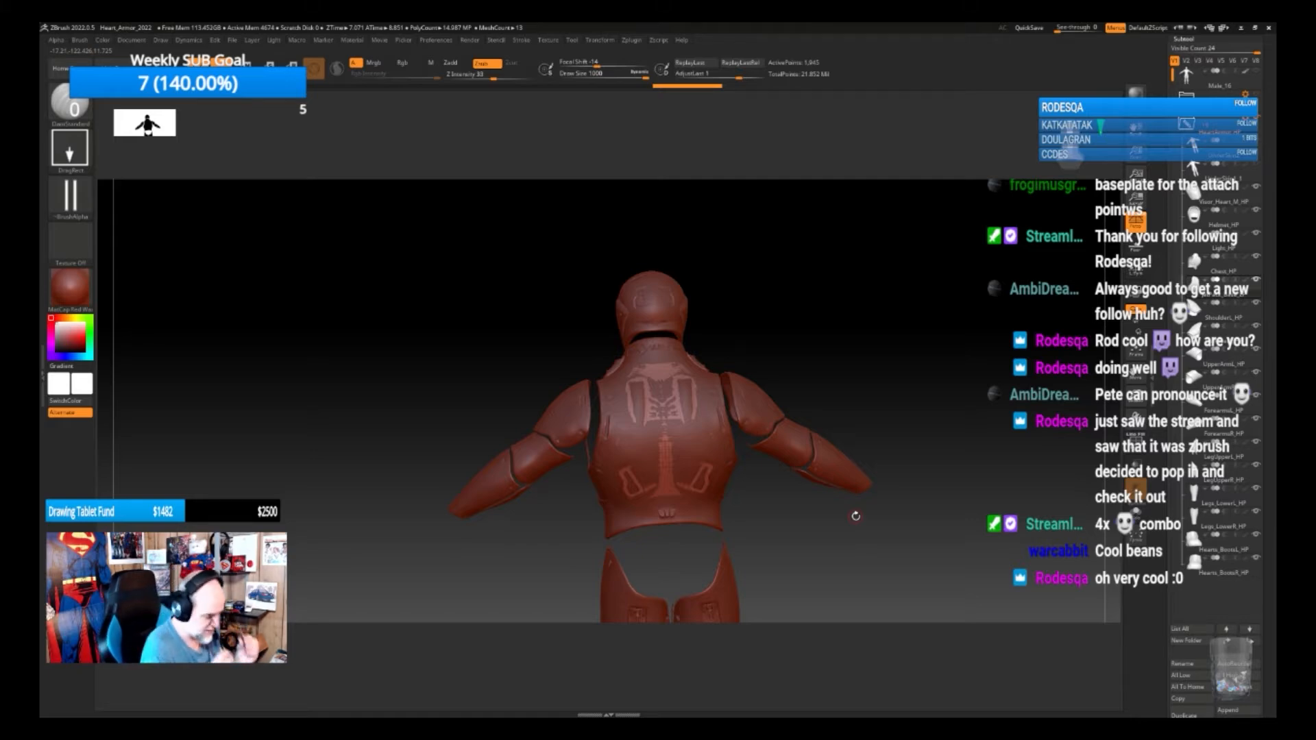
{"action": "left_click_drag", "start_coordinate": [804, 537], "coordinate": [840, 552], "text": "alt"}
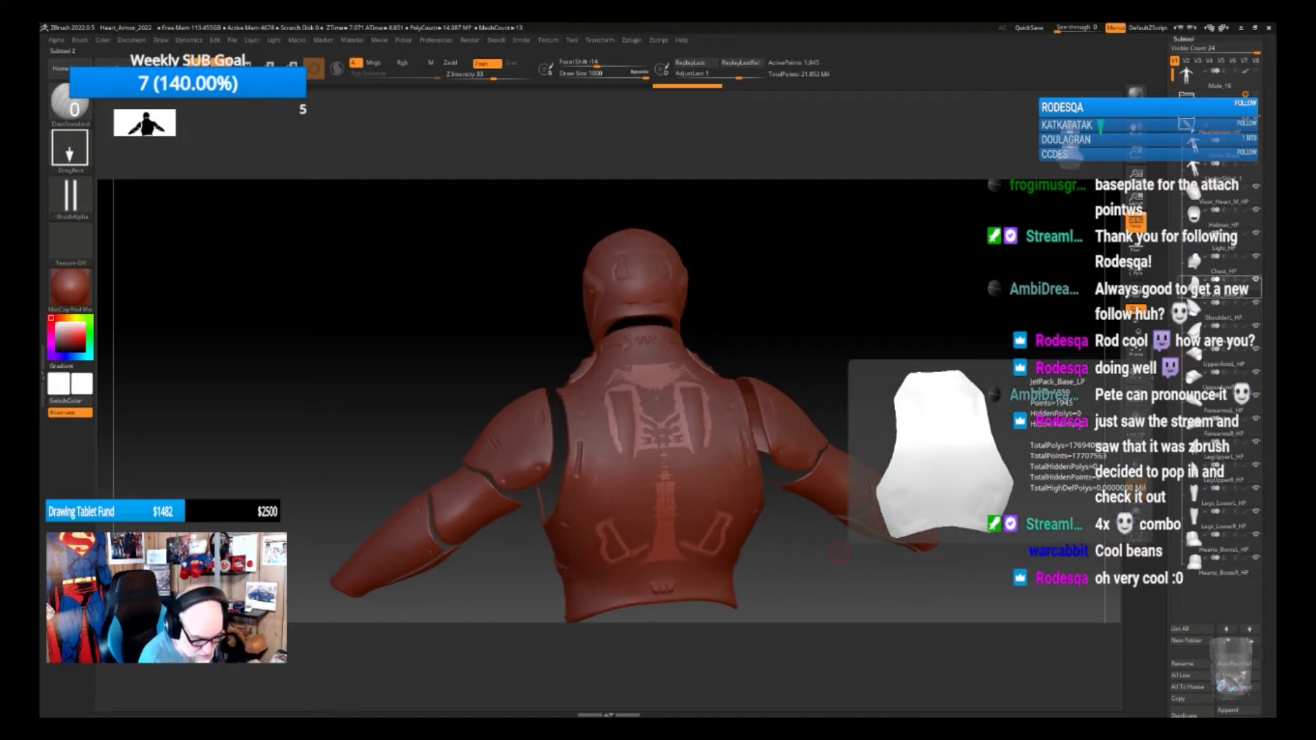
Move JetPack_Base_LP from the HeartArmor HP folder into the HeartArmor LP folder, between Light_LP and Chest_LP, and hide the HP armour
{"action": "left_click", "coordinate": [1186, 124]}
{"action": "left_click", "coordinate": [1187, 124]}
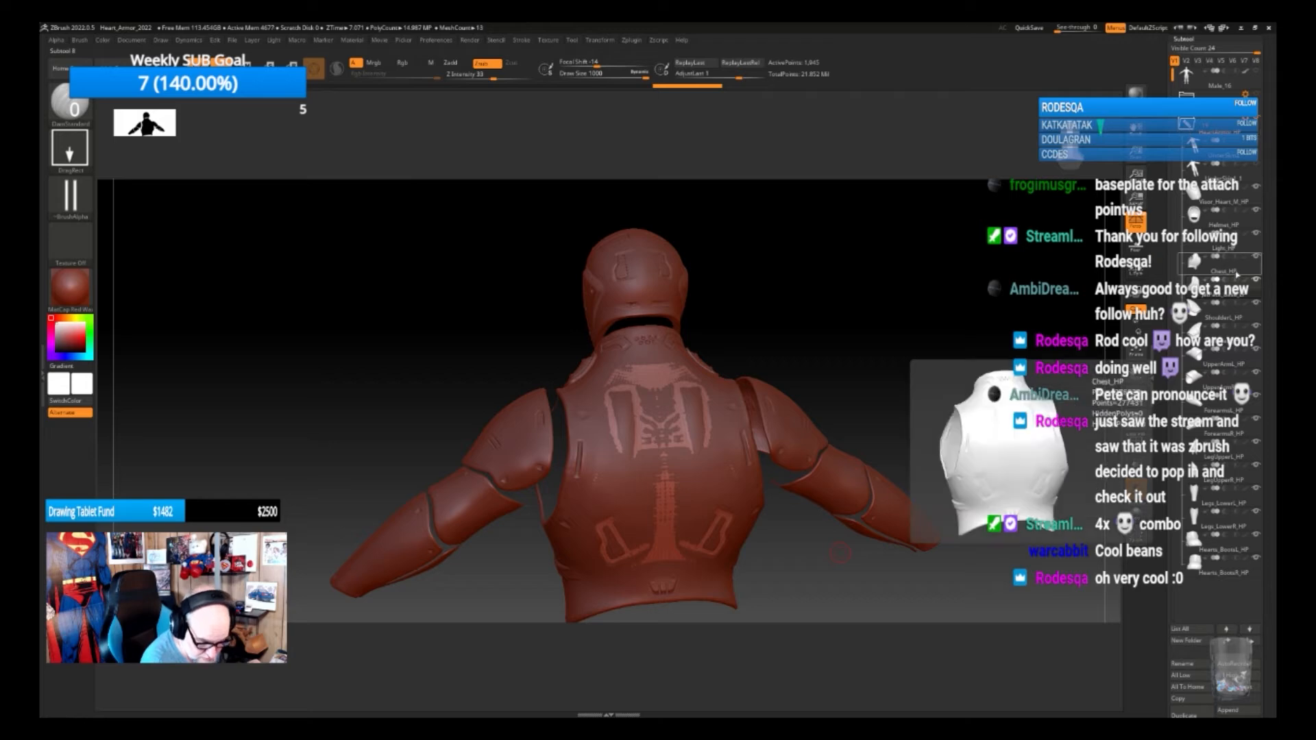
{"action": "left_click_drag", "start_coordinate": [1208, 291], "coordinate": [1210, 134]}
{"action": "left_click", "coordinate": [1188, 145]}
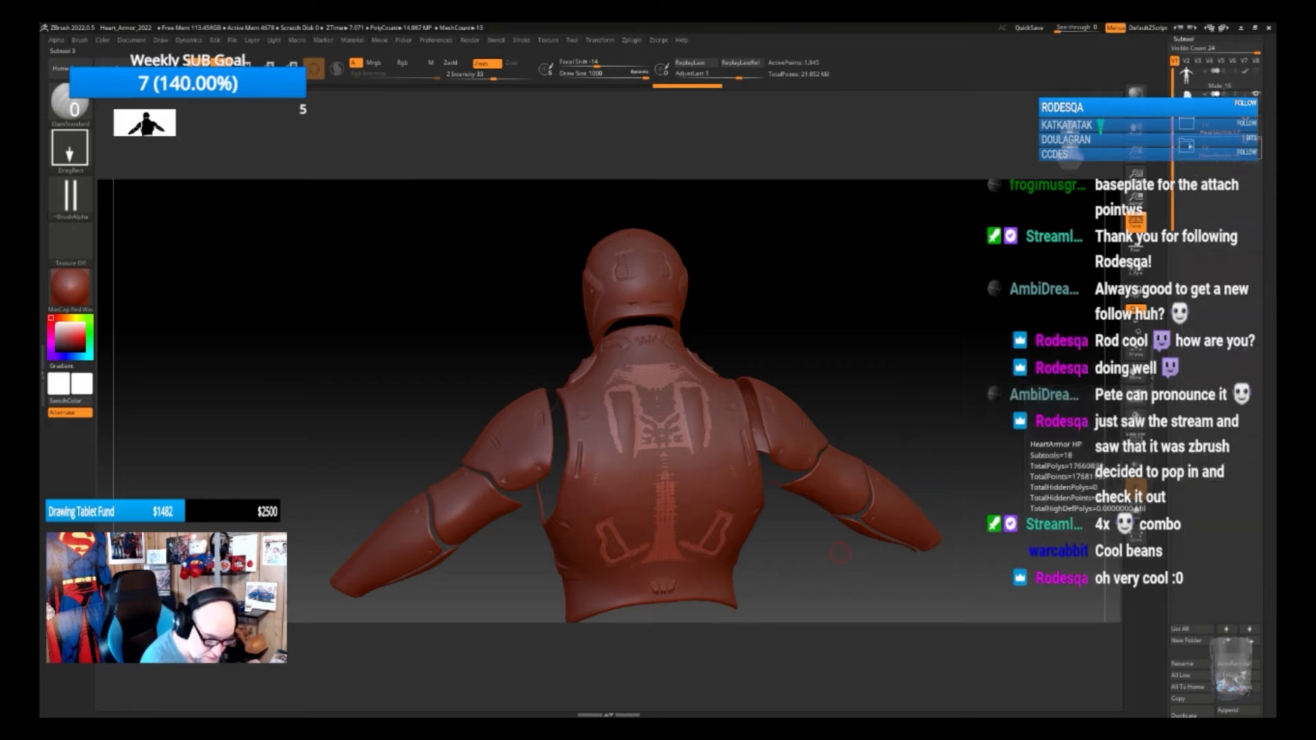
{"action": "left_click", "coordinate": [1255, 143]}
{"action": "left_click", "coordinate": [1255, 125]}
{"action": "left_click", "coordinate": [1186, 125]}
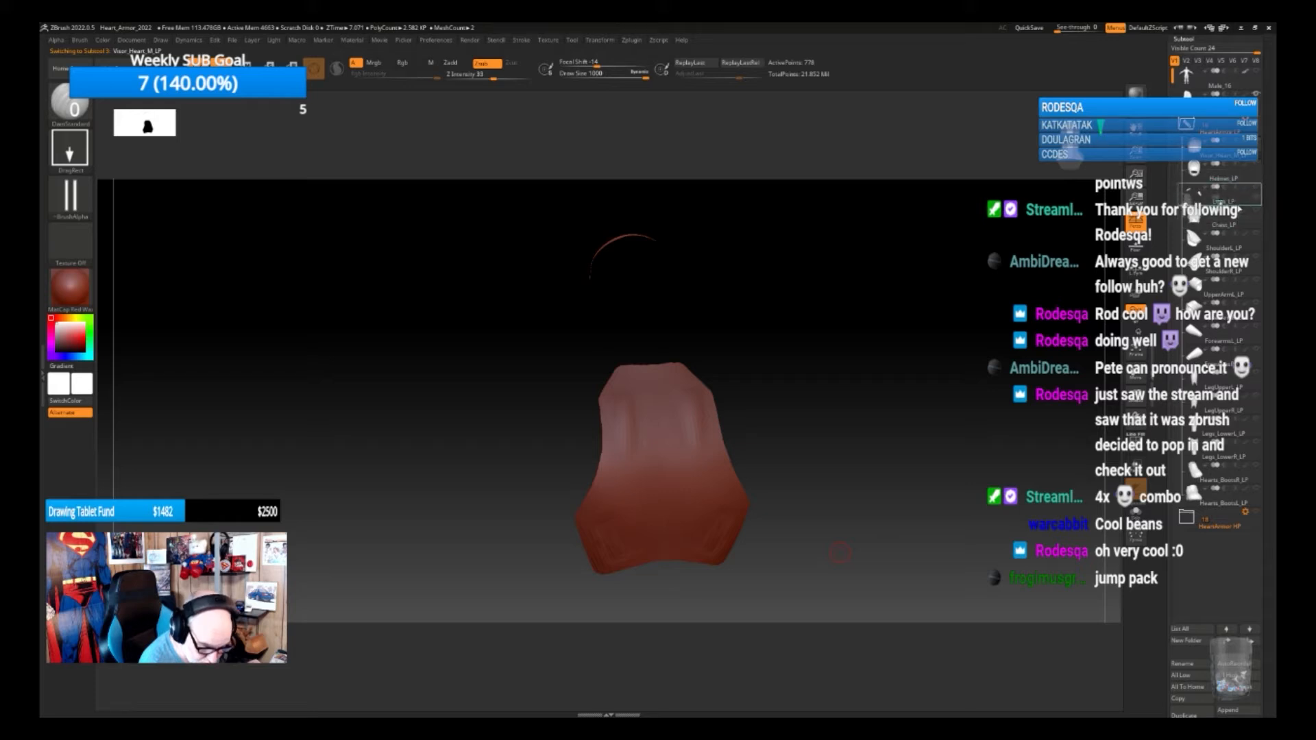
{"action": "left_click_drag", "start_coordinate": [1221, 205], "coordinate": [1221, 202]}
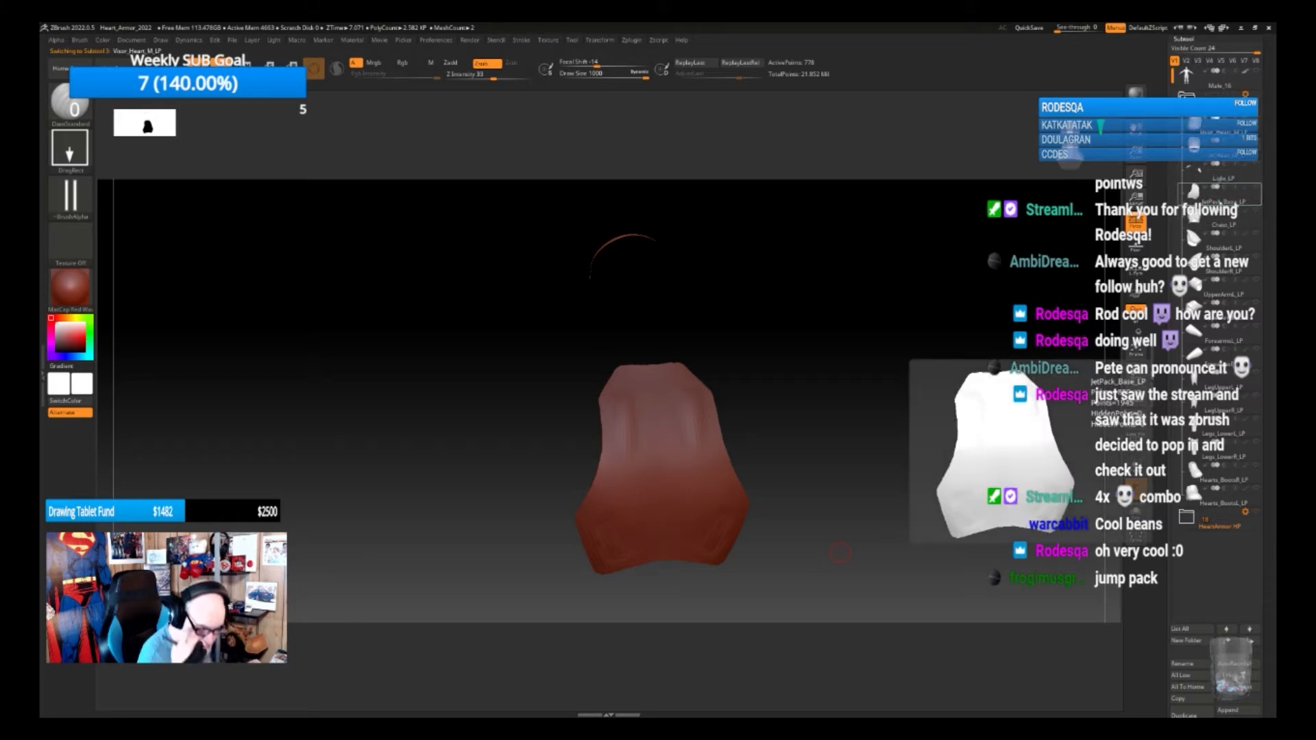
Show the HeartArmor LP folder's pieces and select JetPack_Base_LP for smoothing
{"action": "left_click_drag", "start_coordinate": [811, 459], "coordinate": [869, 420]}
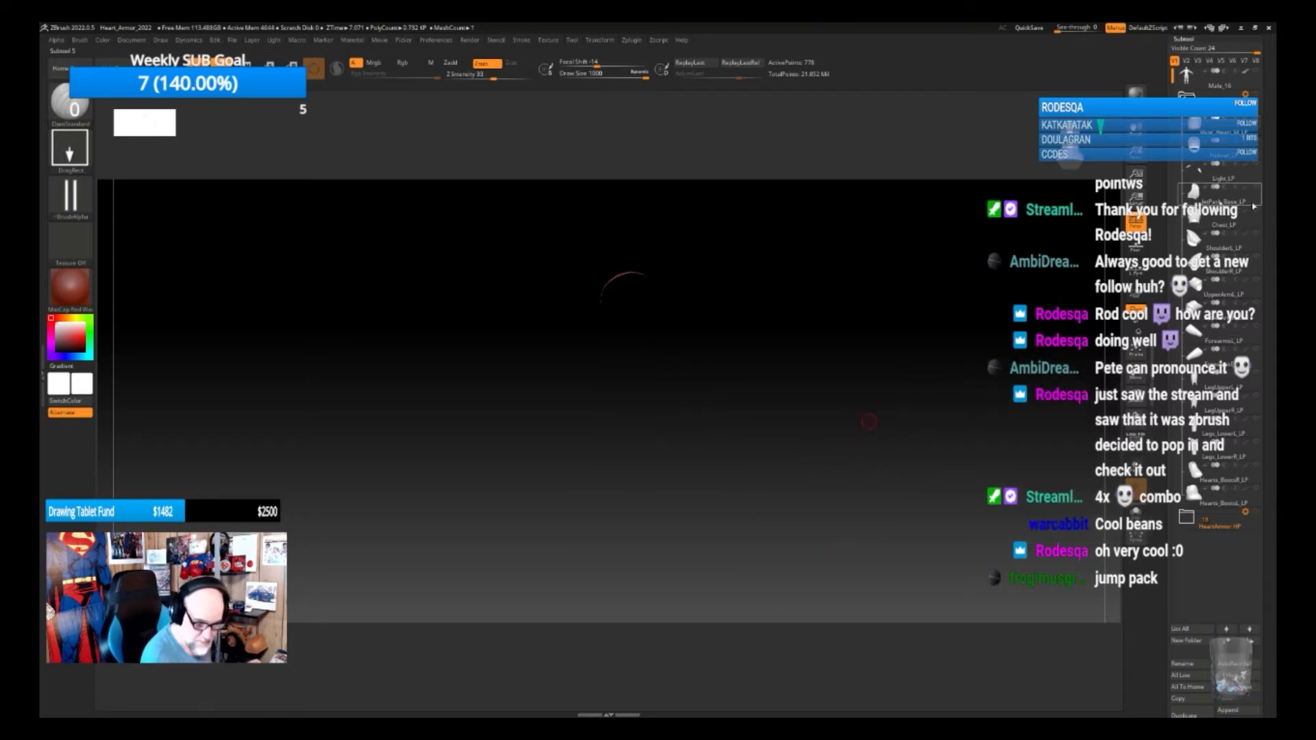
{"action": "left_click", "coordinate": [1257, 94]}
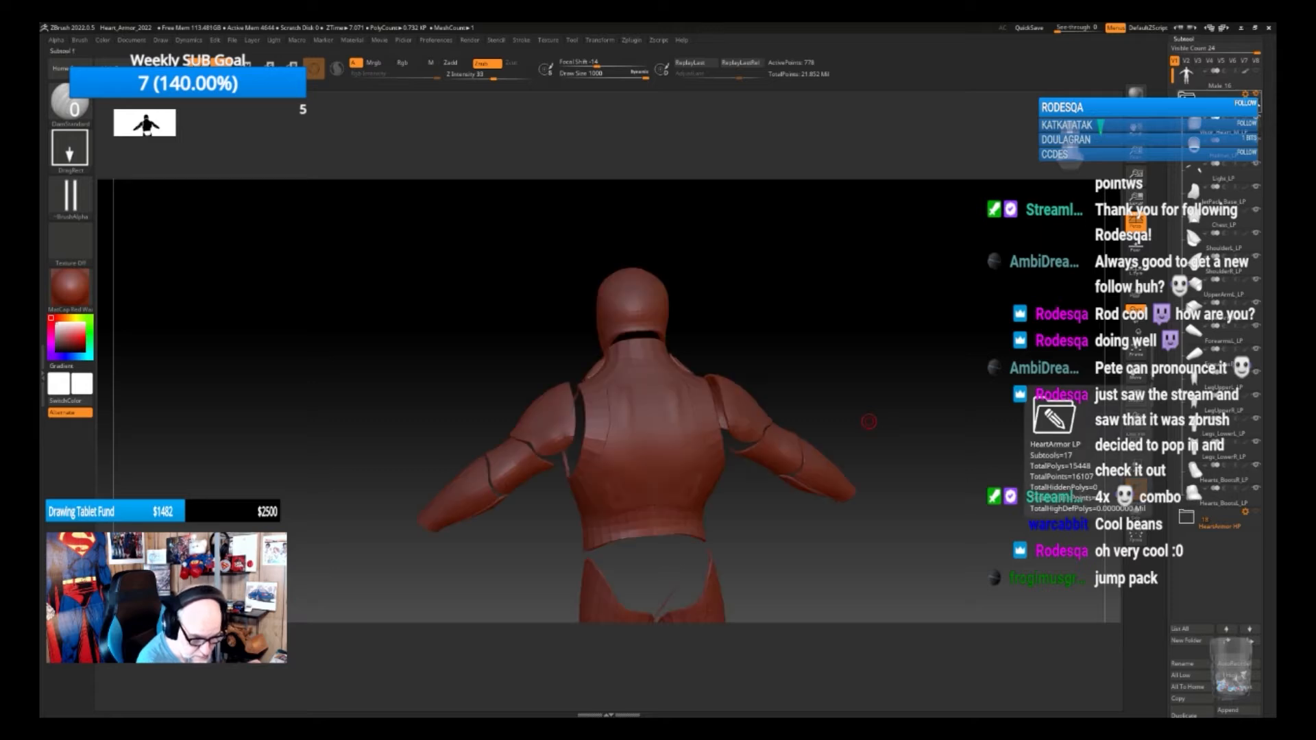
{"action": "mouse_move", "coordinate": [808, 530]}
{"action": "left_mouse_down"}
{"action": "mouse_move", "coordinate": [821, 532]}
{"action": "mouse_move", "coordinate": [809, 547]}
{"action": "left_mouse_up"}
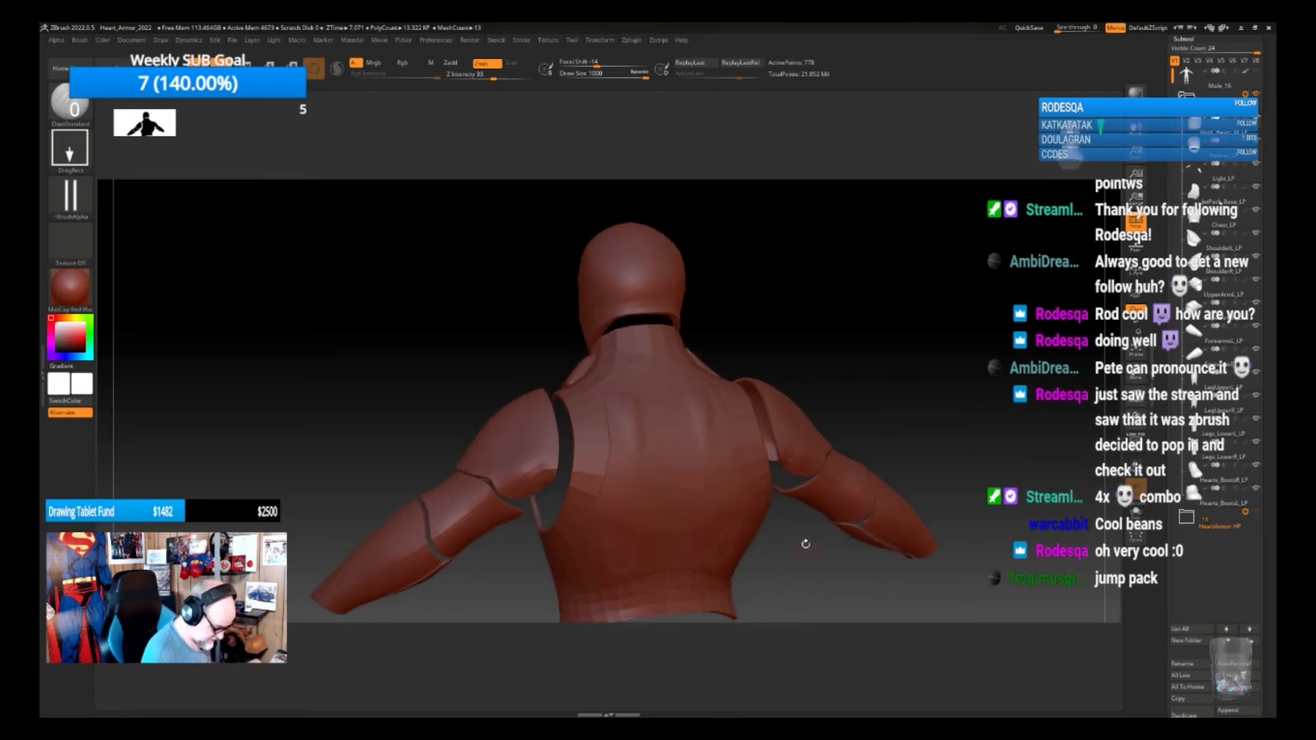
{"action": "key", "text": "shift"}
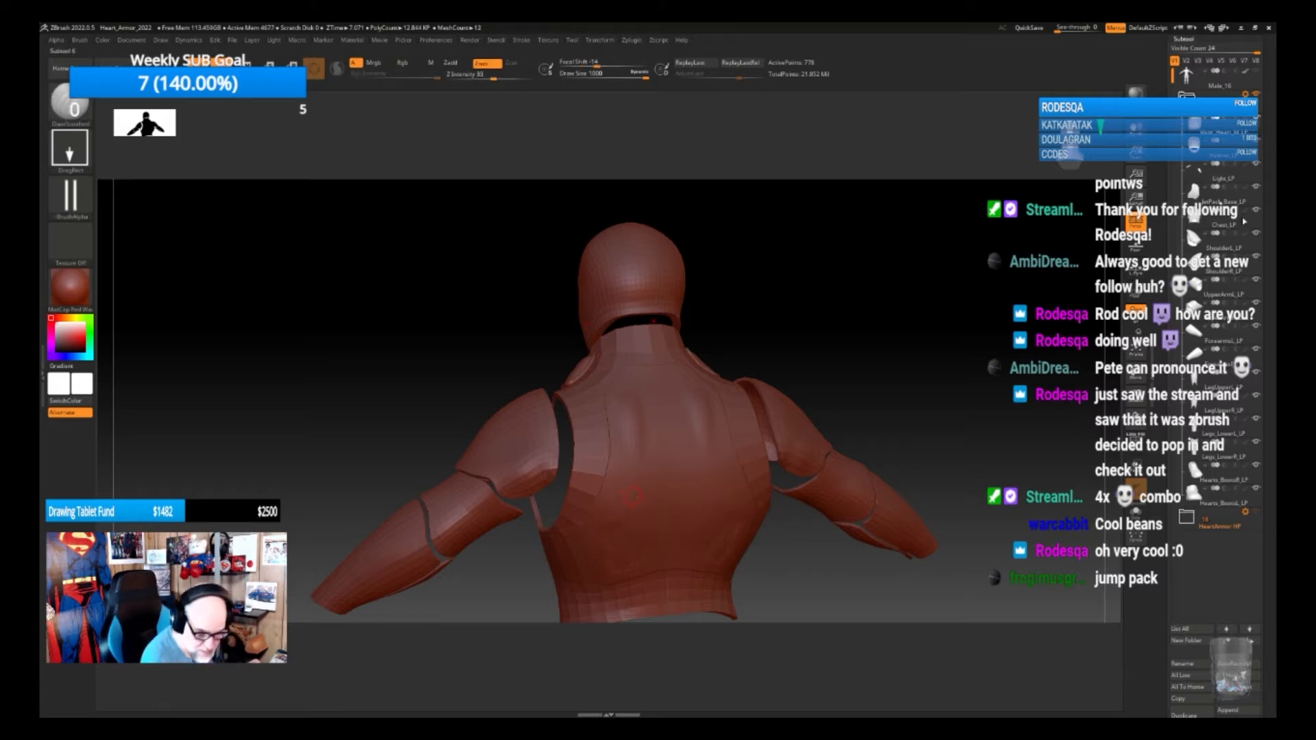
{"action": "left_click", "coordinate": [1249, 199]}
{"action": "key", "text": "shift"}
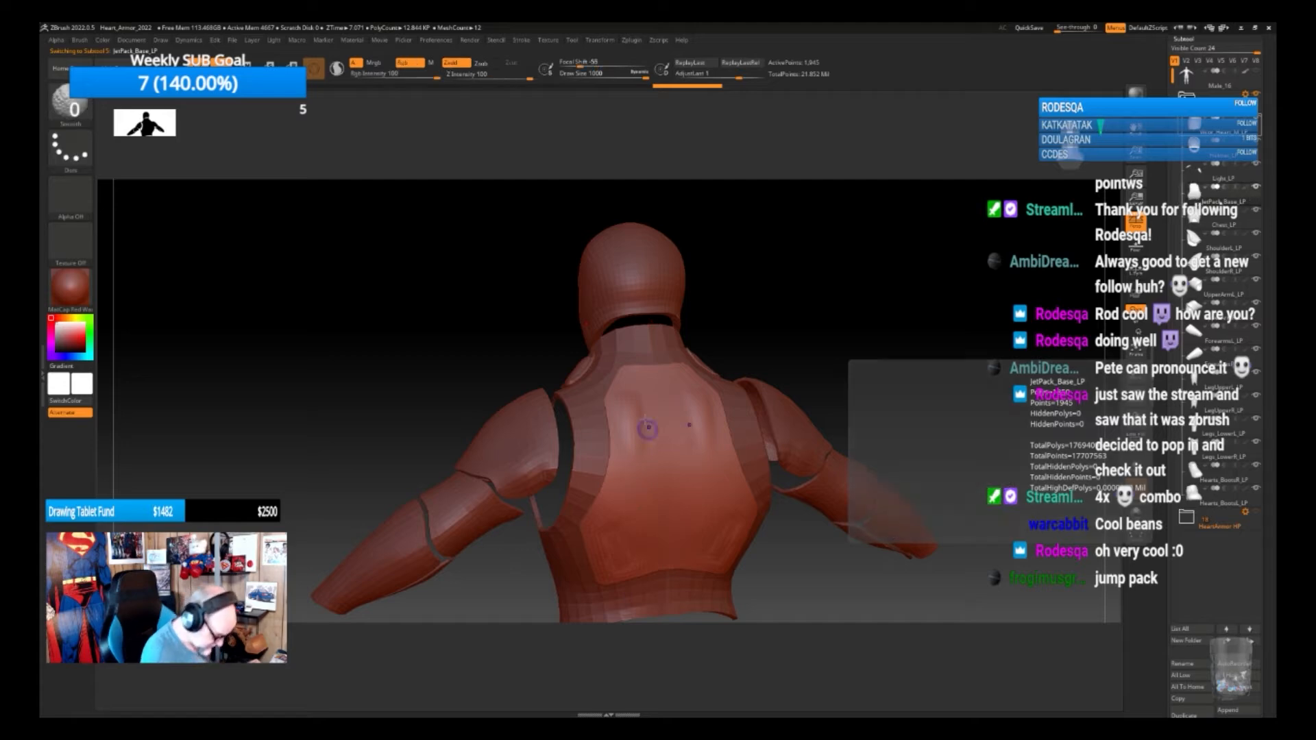
Smooth the surface of JetPack_Base_LP across the upper and lower back to remove the raised wrinkles
{"action": "left_click_drag", "start_coordinate": [634, 435], "coordinate": [688, 438], "text": "shift"}
{"action": "left_click_drag", "start_coordinate": [618, 520], "coordinate": [608, 530], "text": "shift"}
{"action": "mouse_move", "coordinate": [727, 535]}
{"action": "left_mouse_down", "text": "shift"}
{"action": "mouse_move", "coordinate": [704, 428]}
{"action": "mouse_move", "coordinate": [716, 445]}
{"action": "left_mouse_up", "text": "shift"}
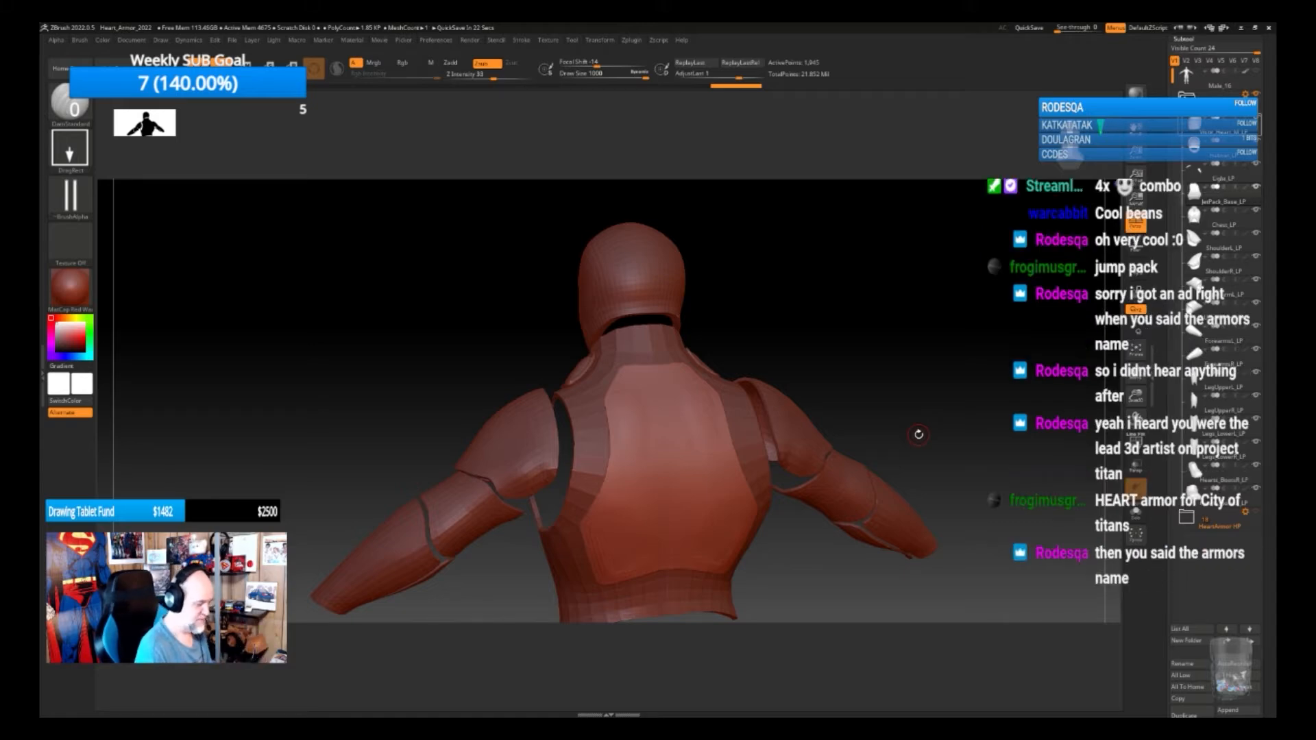
Show the polyframe and thicken the JetPack_Base_LP plate by extruding its polygroup outward from the back with the ZModeler brush
{"action": "left_click_drag", "start_coordinate": [796, 549], "coordinate": [907, 531]}
{"action": "left_click_drag", "start_coordinate": [961, 569], "coordinate": [876, 614], "text": "alt"}
{"action": "left_click_drag", "start_coordinate": [908, 563], "coordinate": [880, 546]}
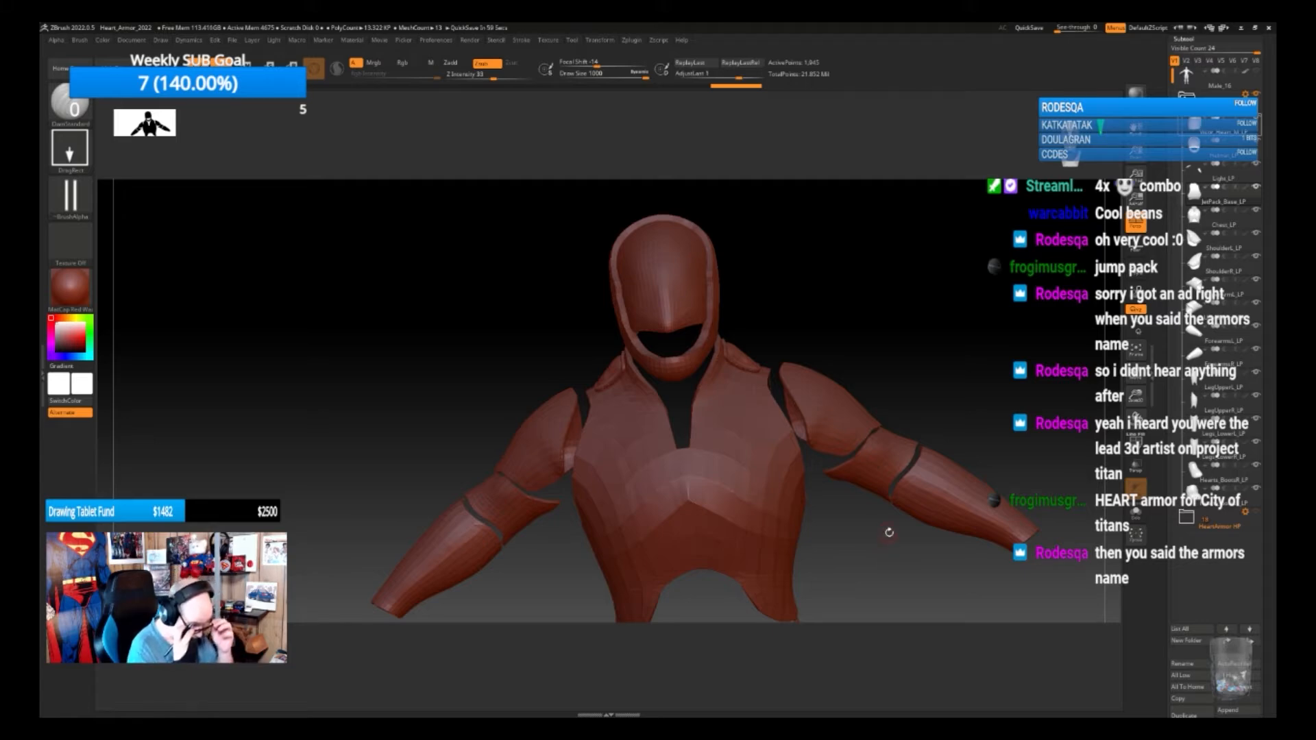
{"action": "right_click_drag", "start_coordinate": [859, 547], "coordinate": [838, 577], "text": "ctrl"}
{"action": "right_click_drag", "start_coordinate": [902, 515], "coordinate": [864, 485]}
{"action": "key", "text": "shift+f"}
{"action": "key", "text": "b"}
{"action": "key", "text": "z"}
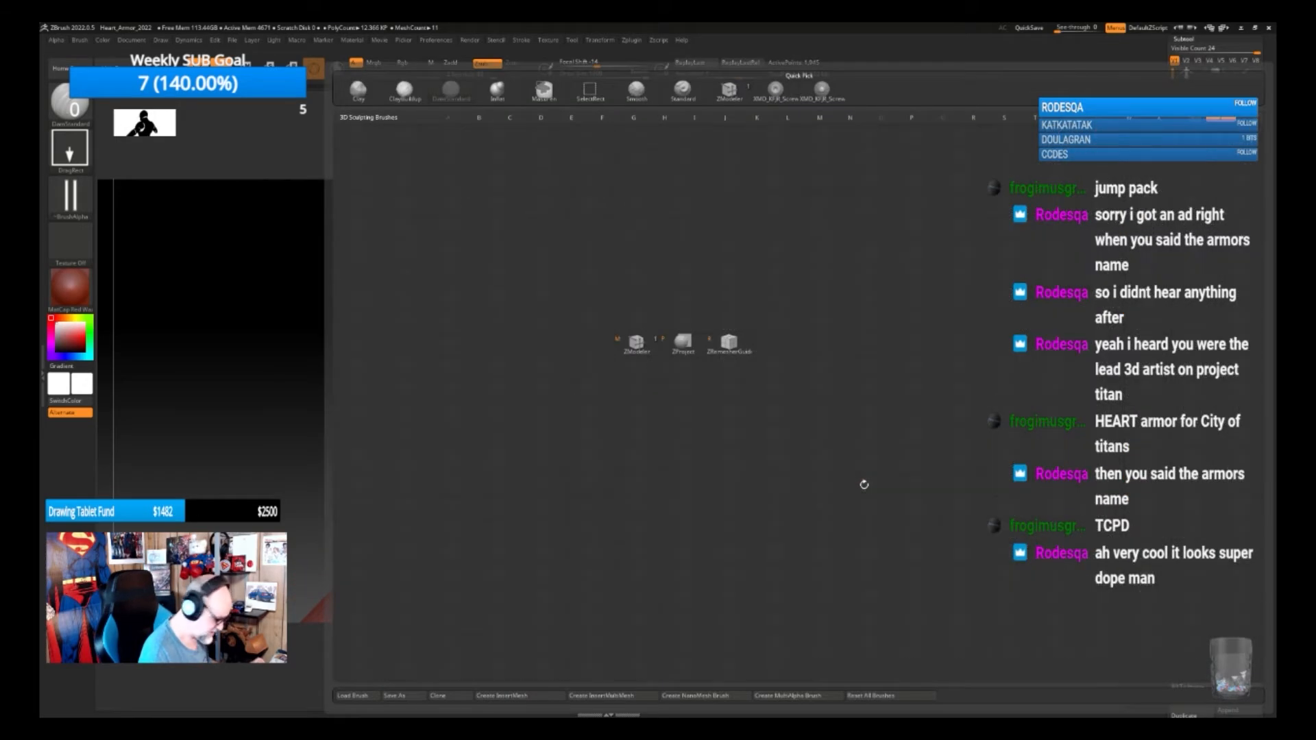
{"action": "key", "text": "m"}
{"action": "right_click_drag", "start_coordinate": [889, 492], "coordinate": [824, 480]}
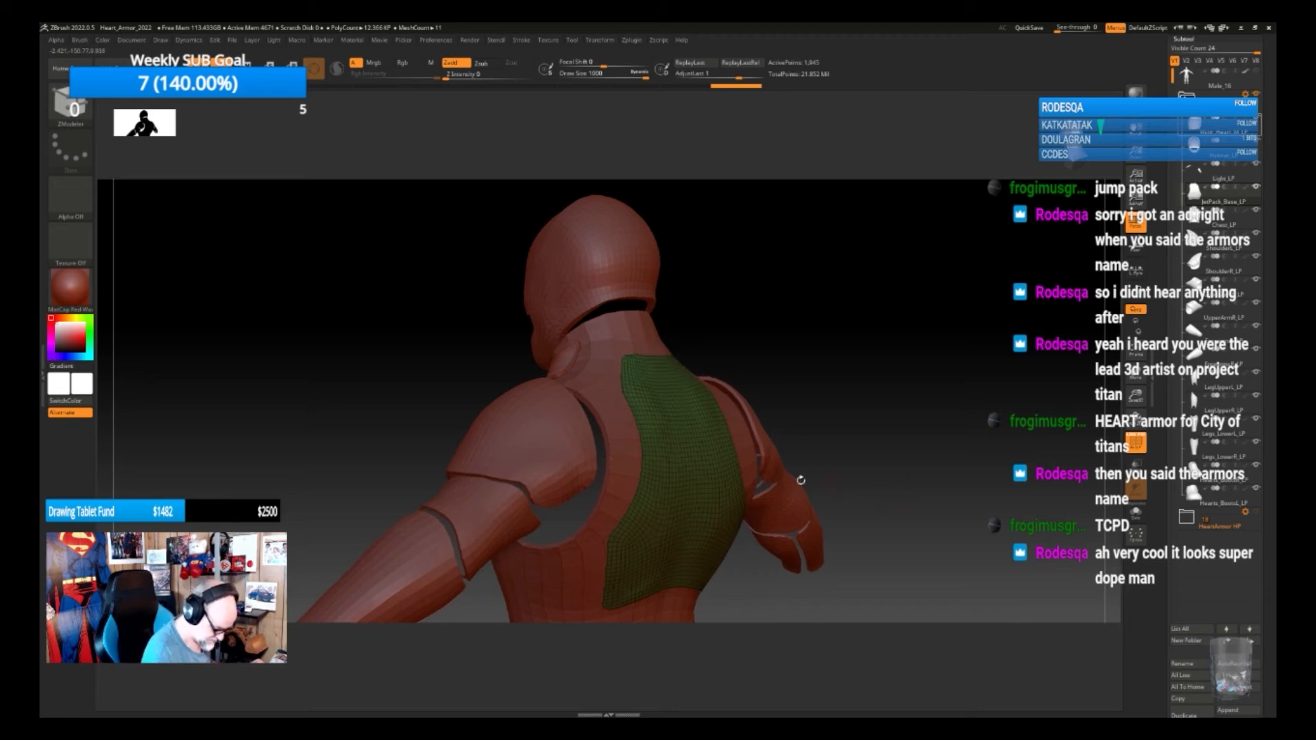
{"action": "left_click_drag", "start_coordinate": [702, 457], "coordinate": [712, 456]}
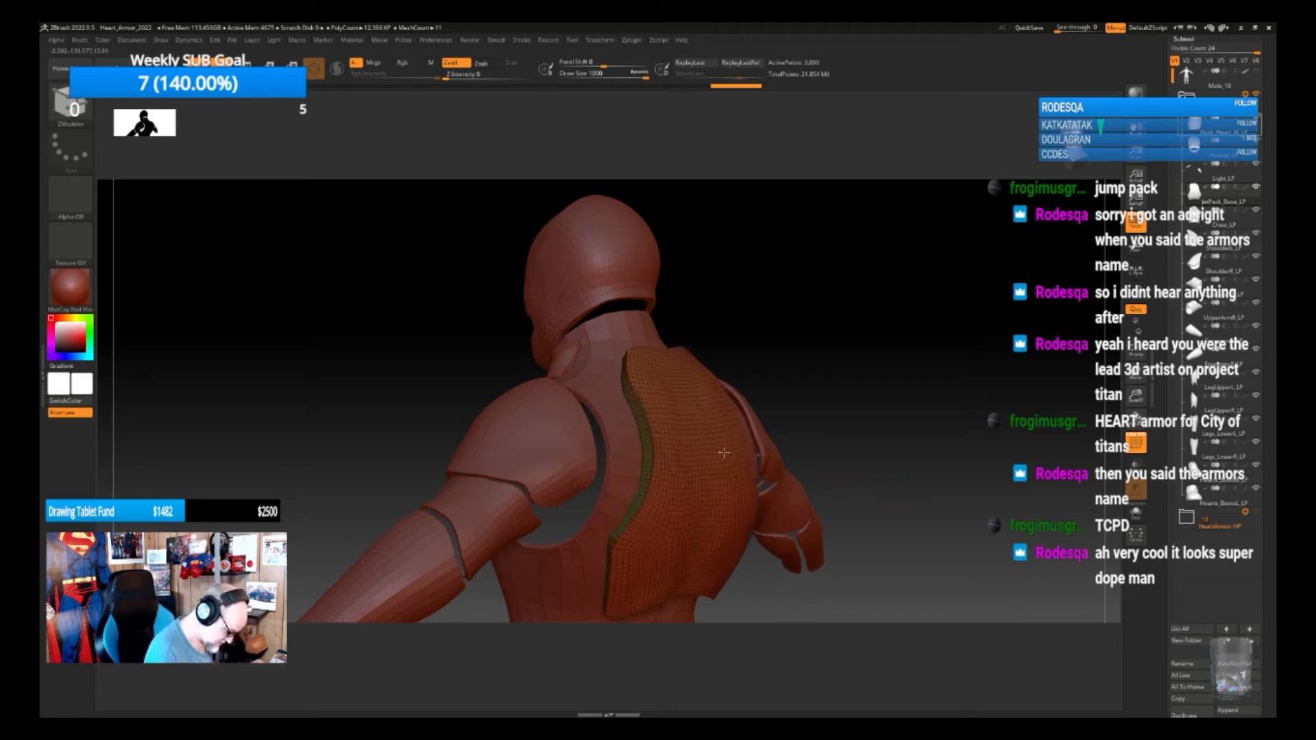
Hide the polyframe and mask two mirrored vertical strips, wider at their lower ends, on the JetPack_Base_LP plate
{"action": "right_click_drag", "start_coordinate": [724, 453], "coordinate": [903, 404]}
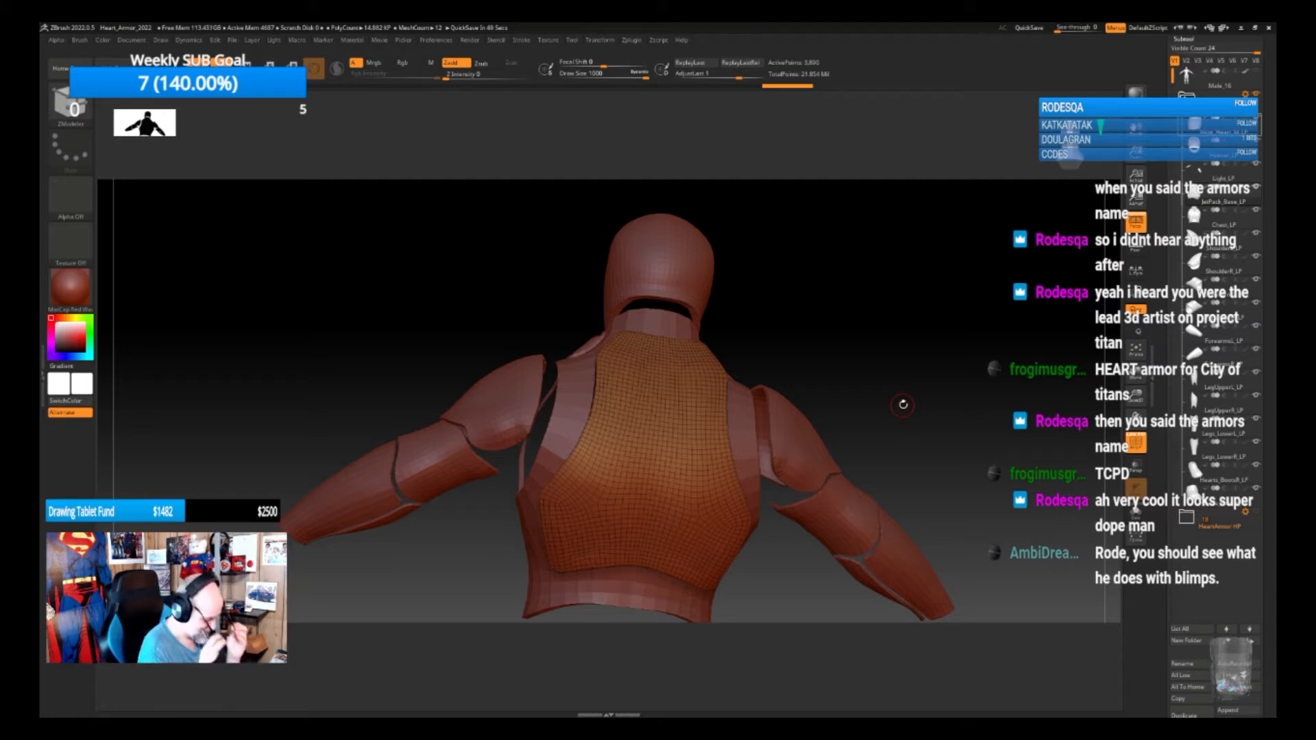
{"action": "left_click_drag", "start_coordinate": [781, 552], "coordinate": [791, 557]}
{"action": "scroll", "coordinate": [1264, 229], "scroll_direction": "up", "scroll_amount": 5}
{"action": "scroll", "coordinate": [1264, 228], "scroll_direction": "up", "scroll_amount": 2}
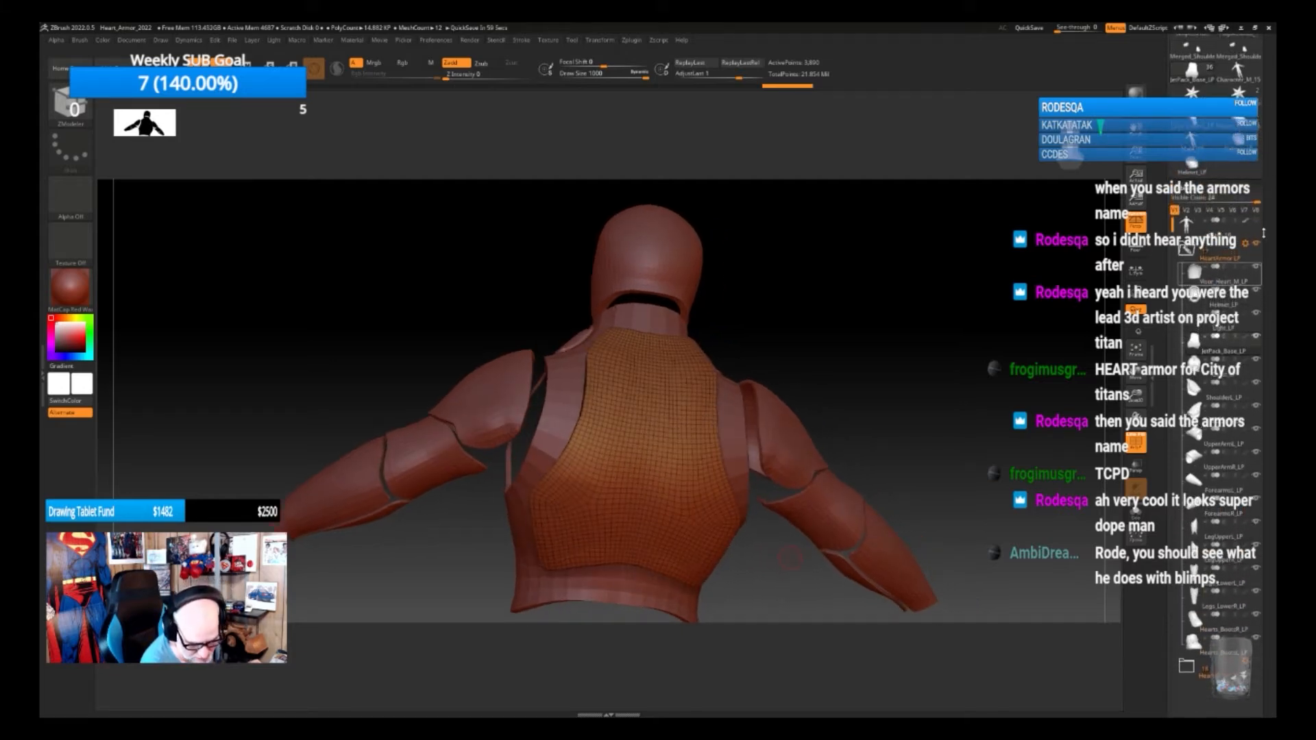
{"action": "mouse_move", "coordinate": [1242, 349]}
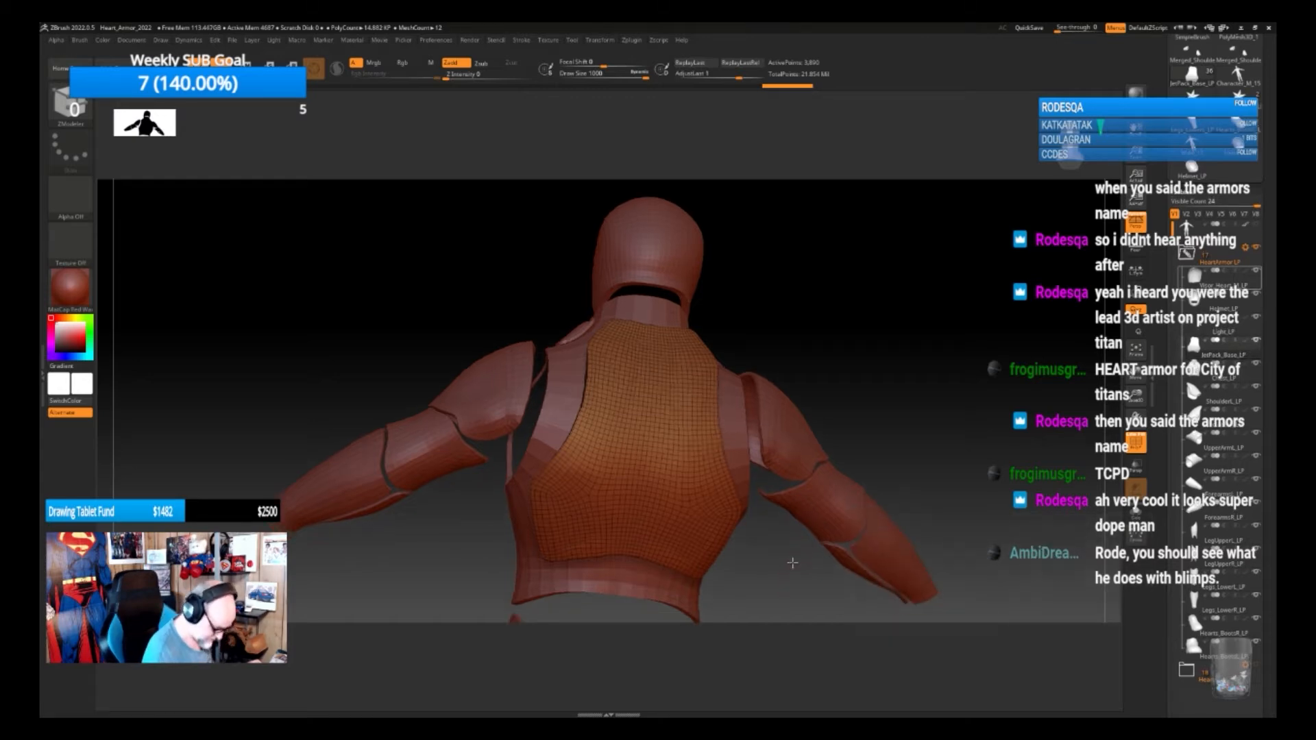
{"action": "left_click", "coordinate": [1136, 443]}
{"action": "left_click_drag", "start_coordinate": [793, 555], "coordinate": [788, 561]}
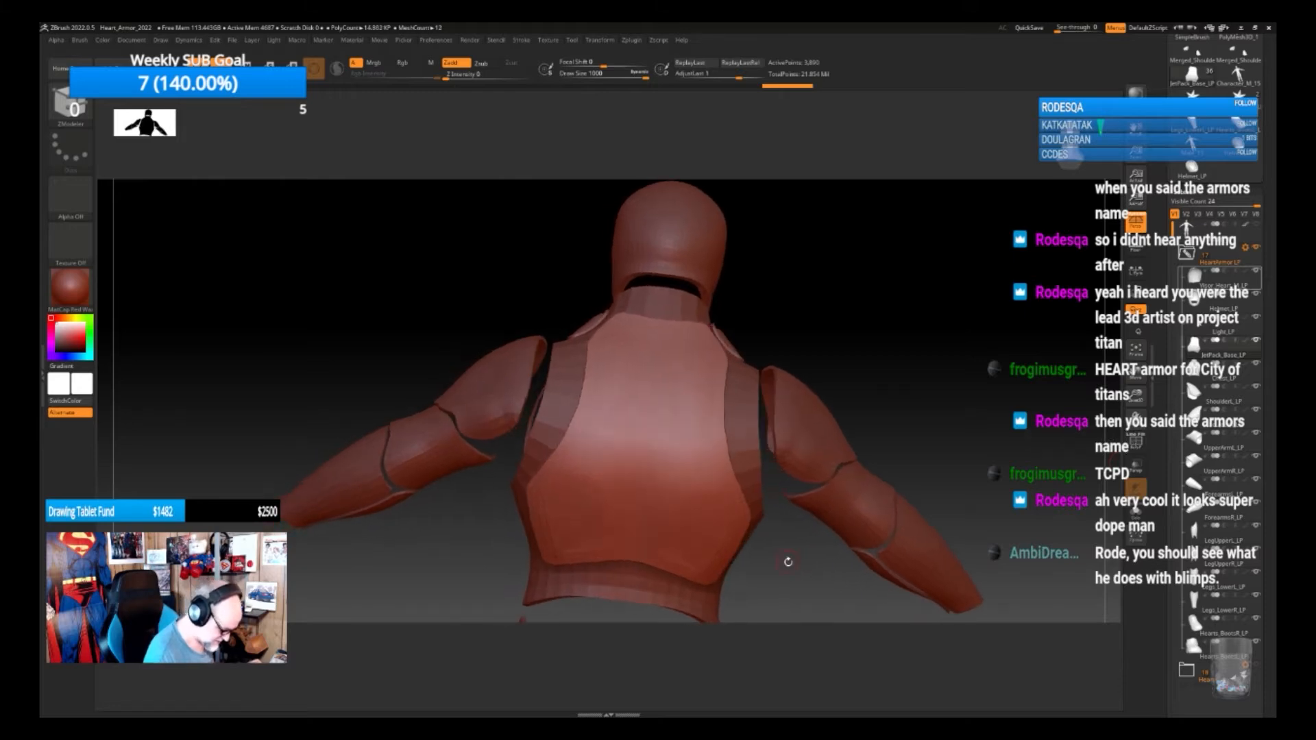
{"action": "mouse_move", "coordinate": [601, 347]}
{"action": "left_mouse_down", "text": "ctrl"}
{"action": "mouse_move", "coordinate": [593, 405]}
{"action": "mouse_move", "coordinate": [551, 488]}
{"action": "mouse_move", "coordinate": [554, 517]}
{"action": "mouse_move", "coordinate": [591, 503]}
{"action": "mouse_move", "coordinate": [579, 521]}
{"action": "mouse_move", "coordinate": [616, 483]}
{"action": "mouse_move", "coordinate": [625, 332]}
{"action": "mouse_move", "coordinate": [608, 343]}
{"action": "mouse_move", "coordinate": [627, 353]}
{"action": "mouse_move", "coordinate": [606, 429]}
{"action": "mouse_move", "coordinate": [573, 479]}
{"action": "mouse_move", "coordinate": [589, 480]}
{"action": "mouse_move", "coordinate": [611, 439]}
{"action": "mouse_move", "coordinate": [612, 350]}
{"action": "mouse_move", "coordinate": [604, 396]}
{"action": "left_mouse_up", "text": "ctrl"}
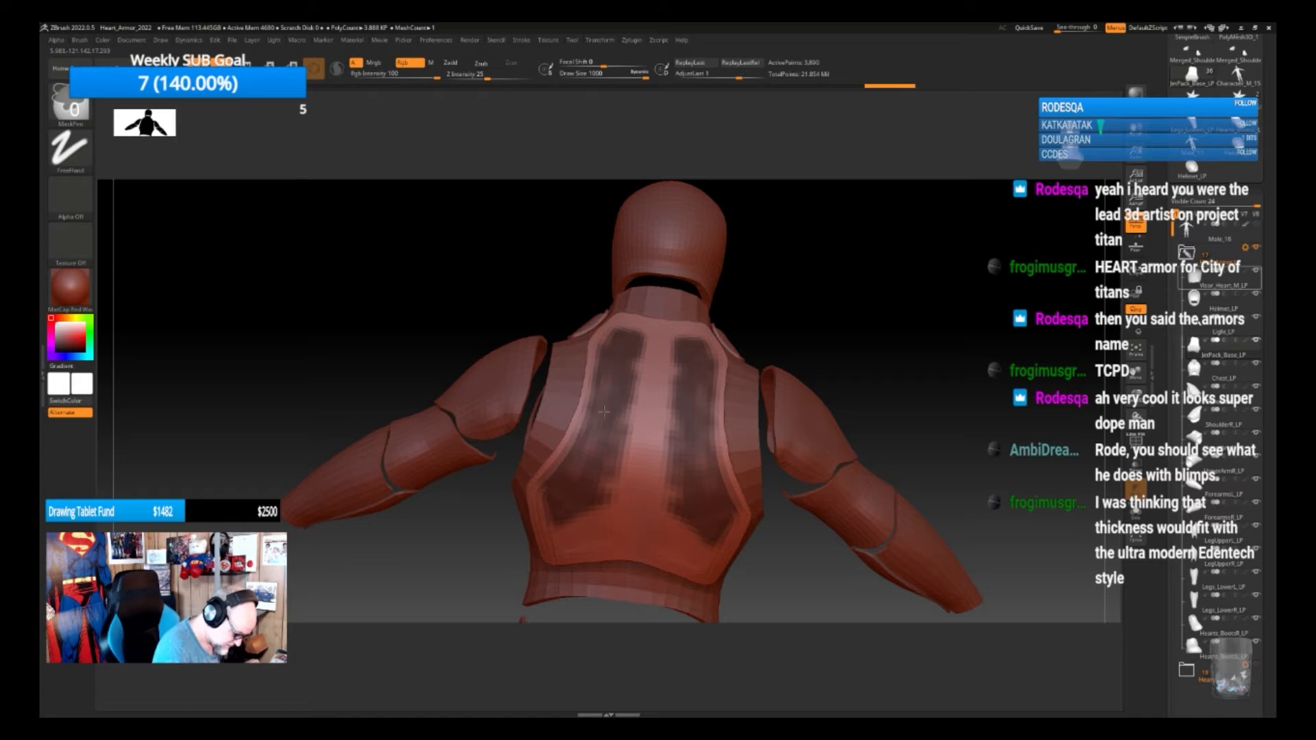
{"action": "mouse_move", "coordinate": [601, 488]}
{"action": "left_mouse_down", "text": "ctrl"}
{"action": "mouse_move", "coordinate": [610, 463]}
{"action": "mouse_move", "coordinate": [571, 531]}
{"action": "mouse_move", "coordinate": [597, 515]}
{"action": "mouse_move", "coordinate": [591, 497]}
{"action": "mouse_move", "coordinate": [576, 514]}
{"action": "mouse_move", "coordinate": [554, 510]}
{"action": "left_mouse_up", "text": "ctrl"}
Extract the masked strips as a separate subtool and place it above JetPack_Base_LP in the subtool list
{"action": "left_click", "coordinate": [632, 39]}
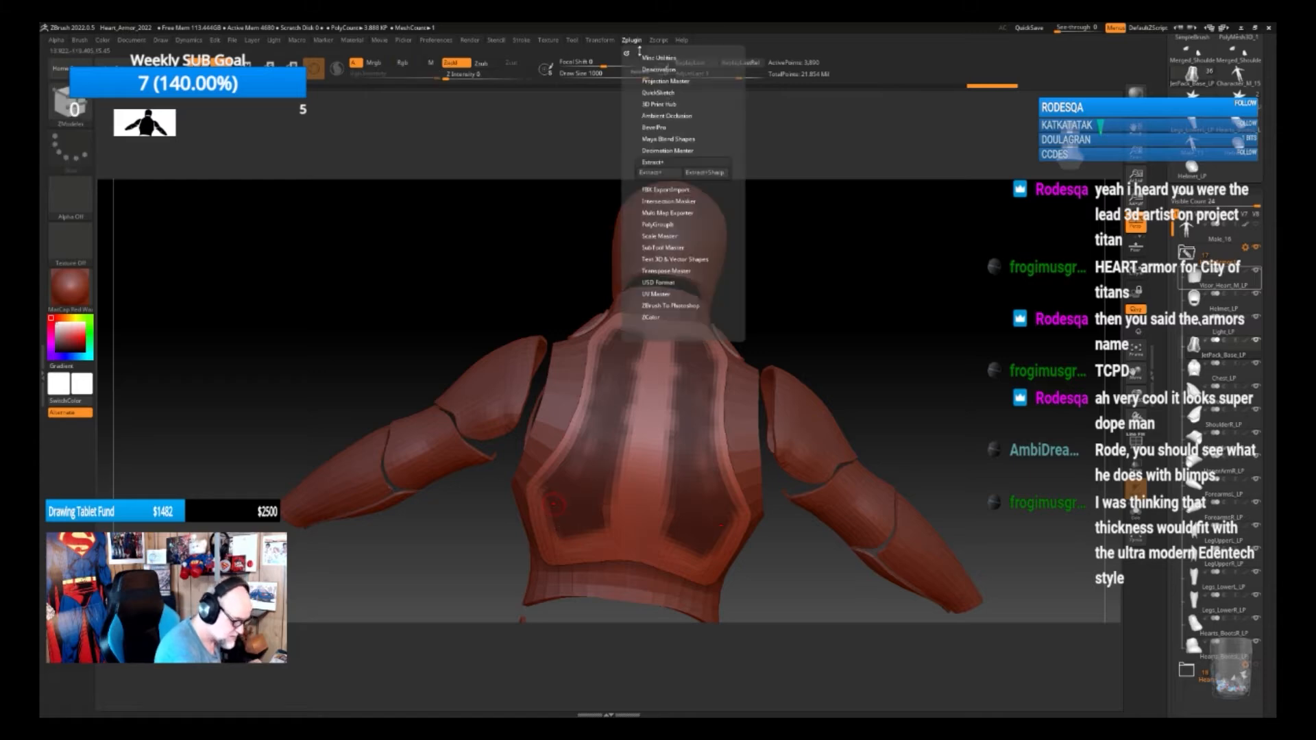
{"action": "left_click", "coordinate": [698, 173]}
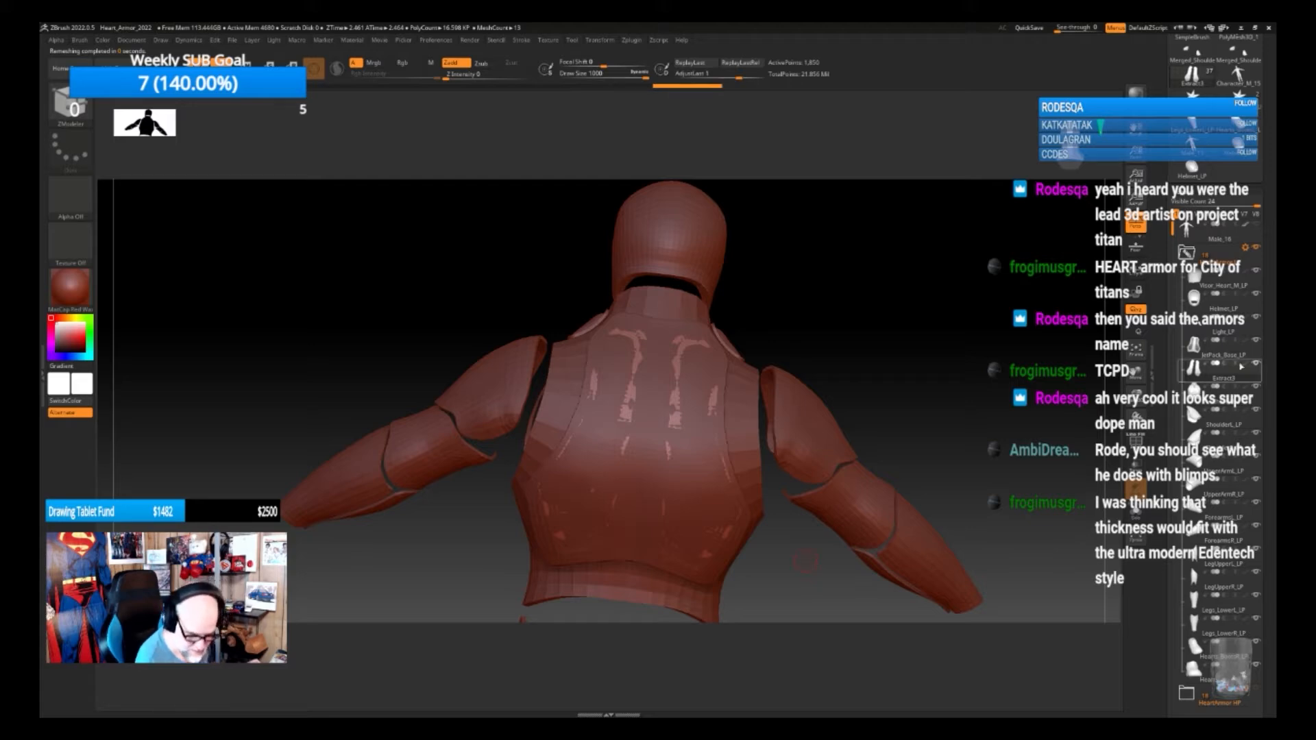
{"action": "mouse_move", "coordinate": [1245, 377]}
{"action": "left_click_drag", "start_coordinate": [1244, 375], "coordinate": [1241, 350]}
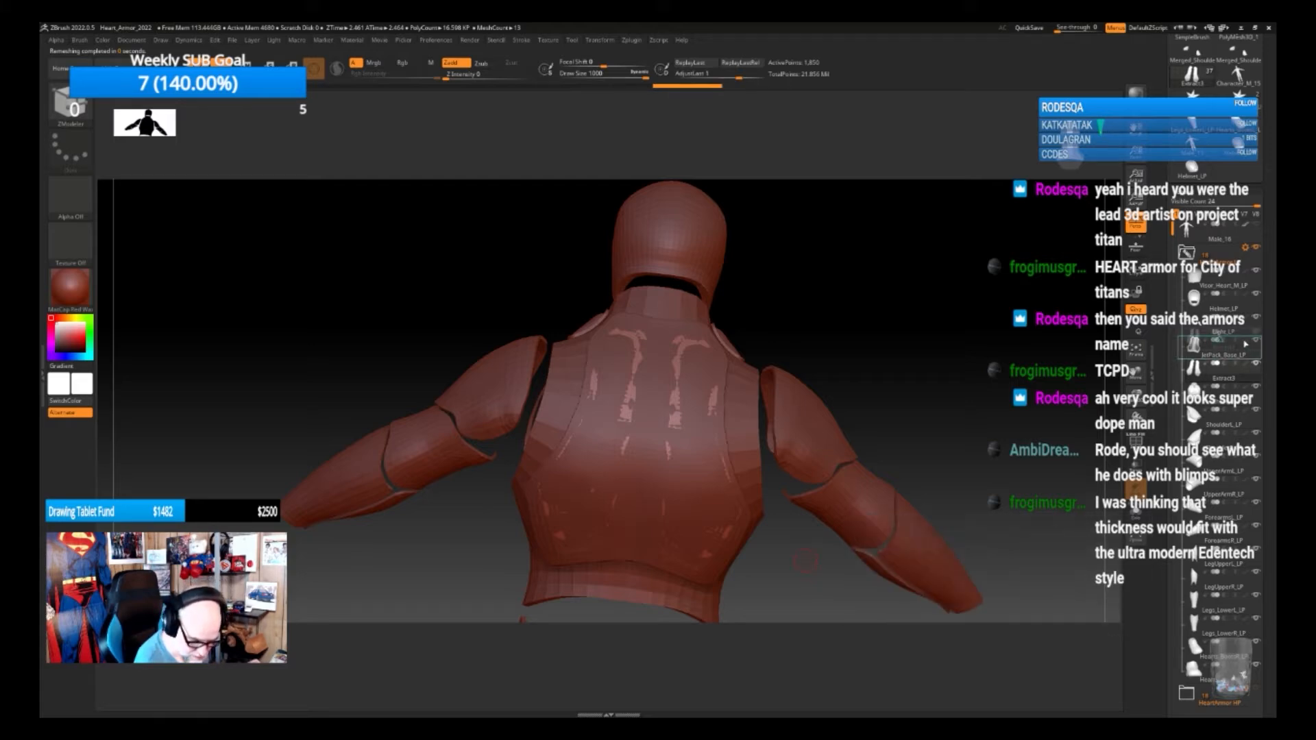
{"action": "left_click", "coordinate": [1227, 373]}
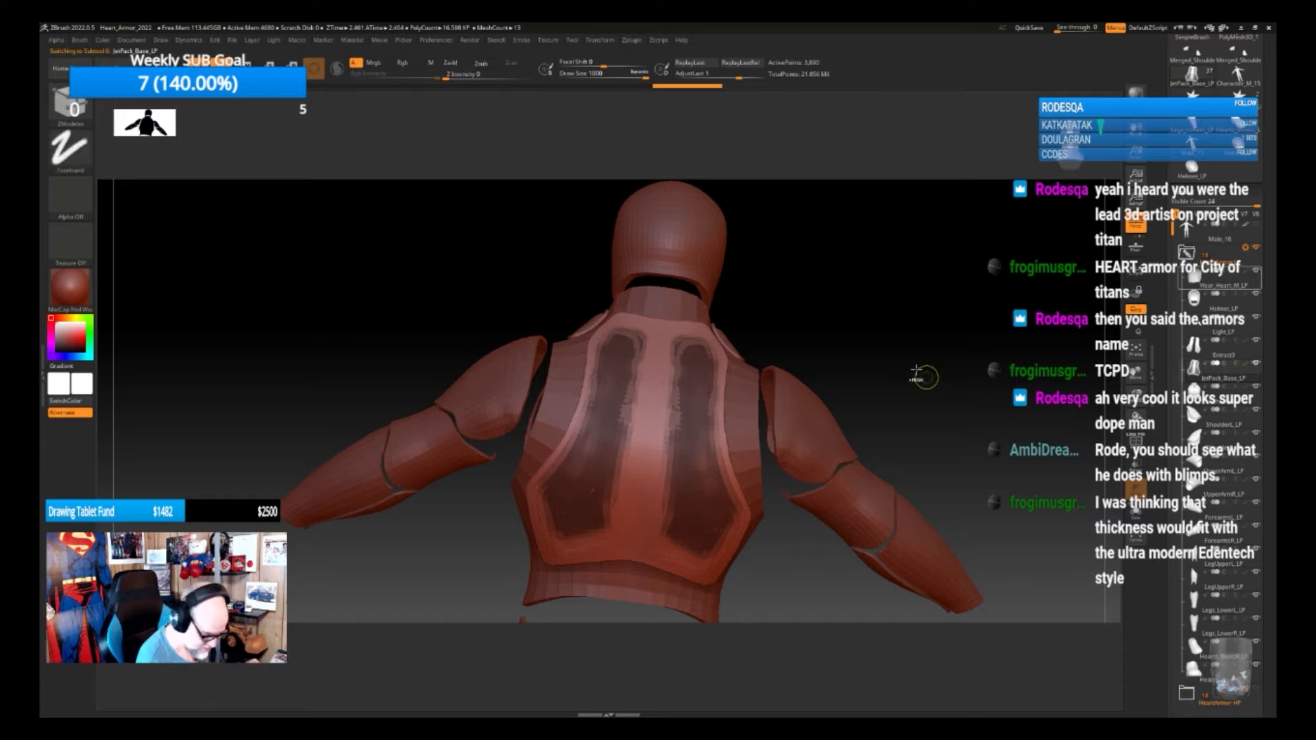
Rename the extracted strips subtool as JetPack_Trusters_LP
{"action": "left_click", "coordinate": [1234, 353]}
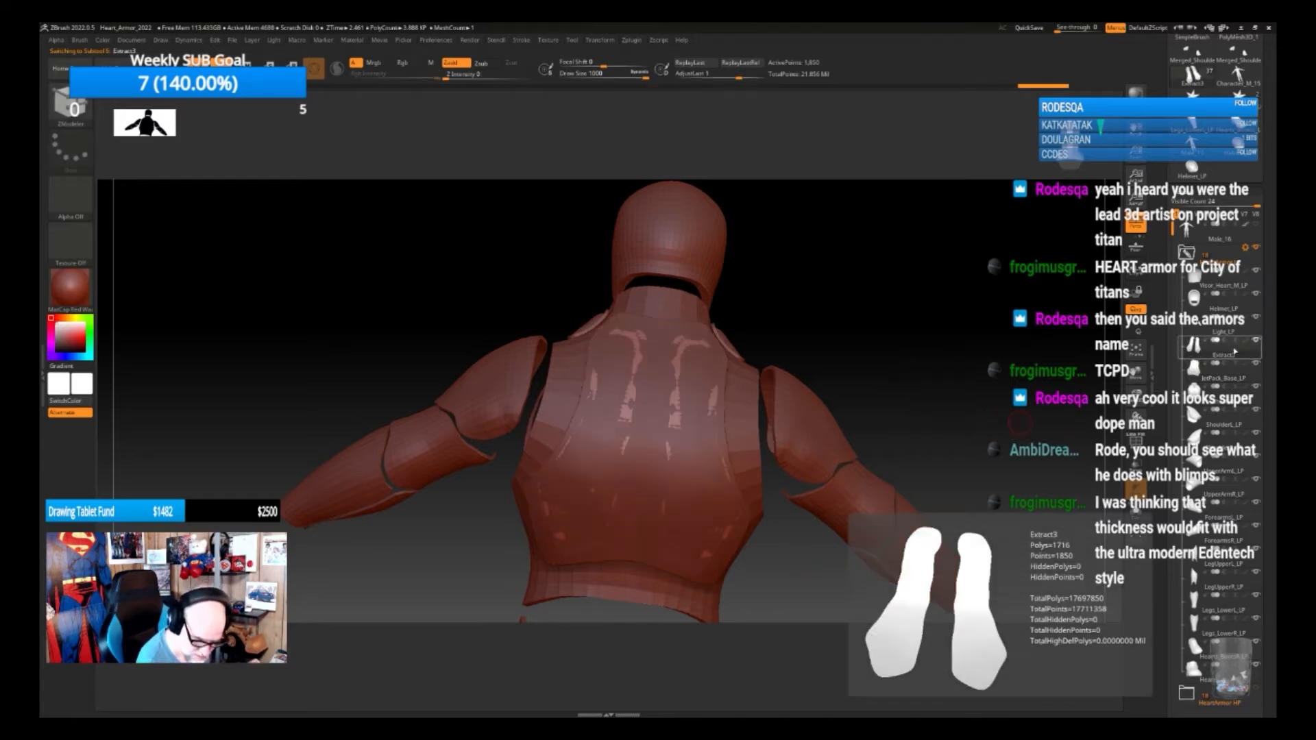
{"action": "left_click_drag", "start_coordinate": [1267, 602], "coordinate": [1268, 373]}
{"action": "left_click", "coordinate": [1183, 589]}
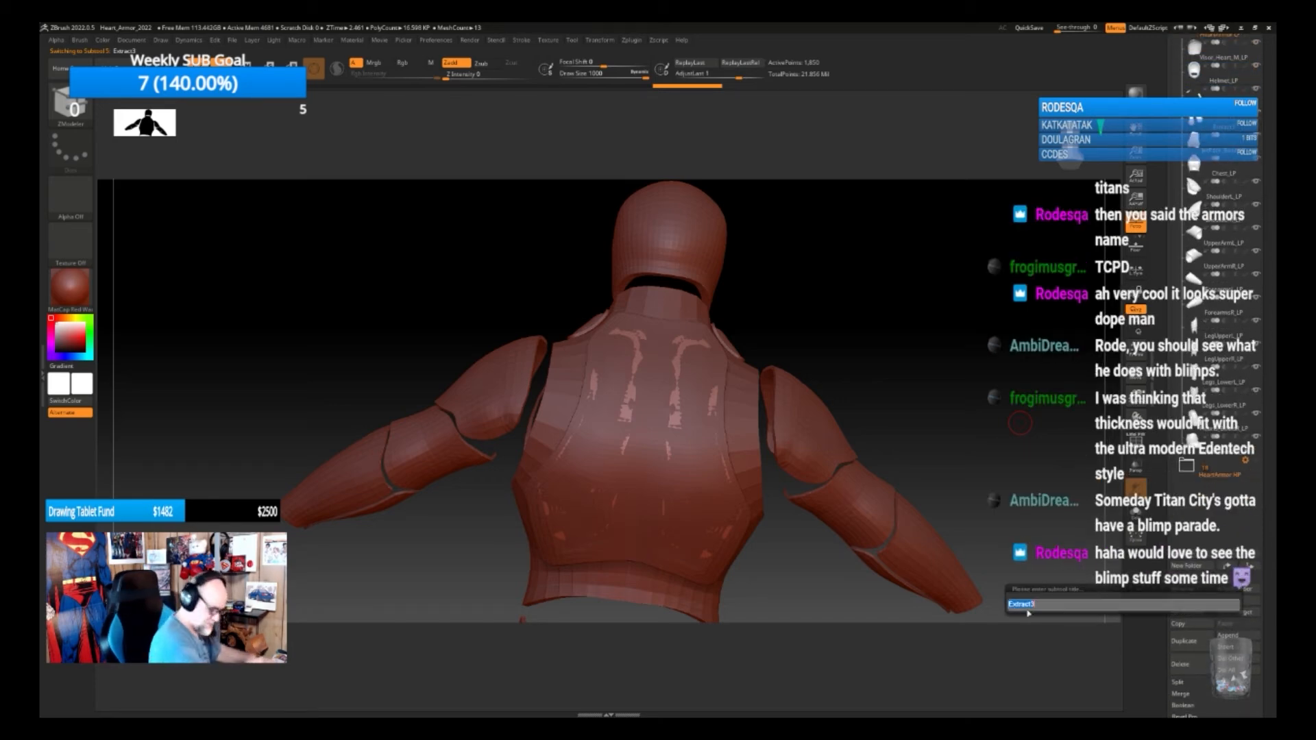
{"action": "type", "text": "JetP"}
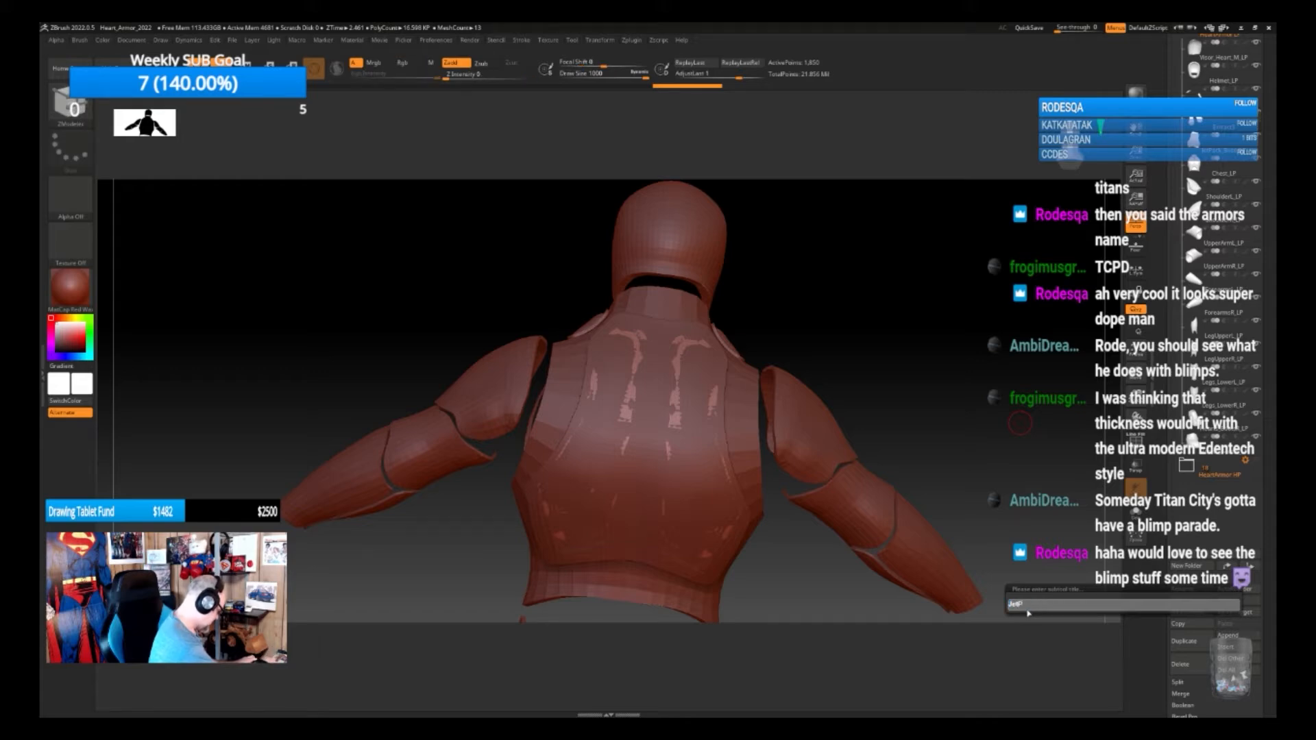
{"action": "type", "text": "ack_T"}
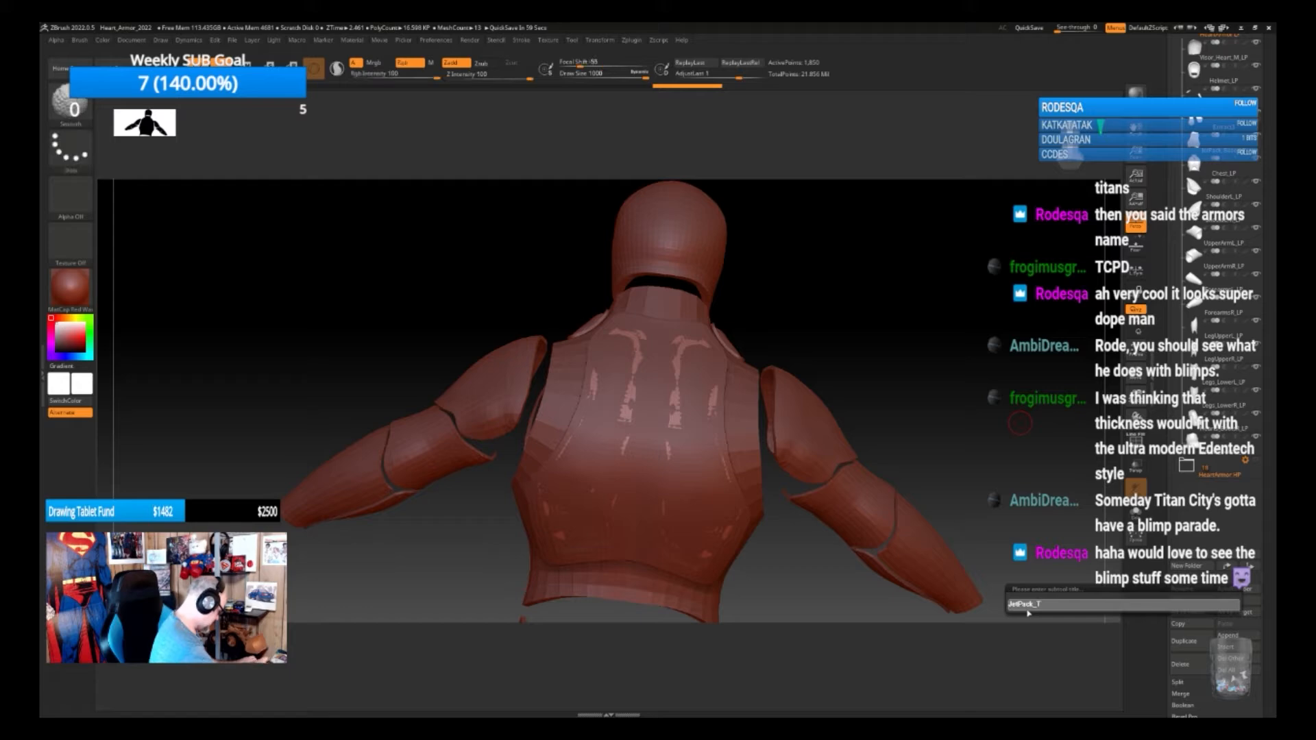
{"action": "type", "text": "rusters_LP"}
{"action": "key", "text": "Return"}
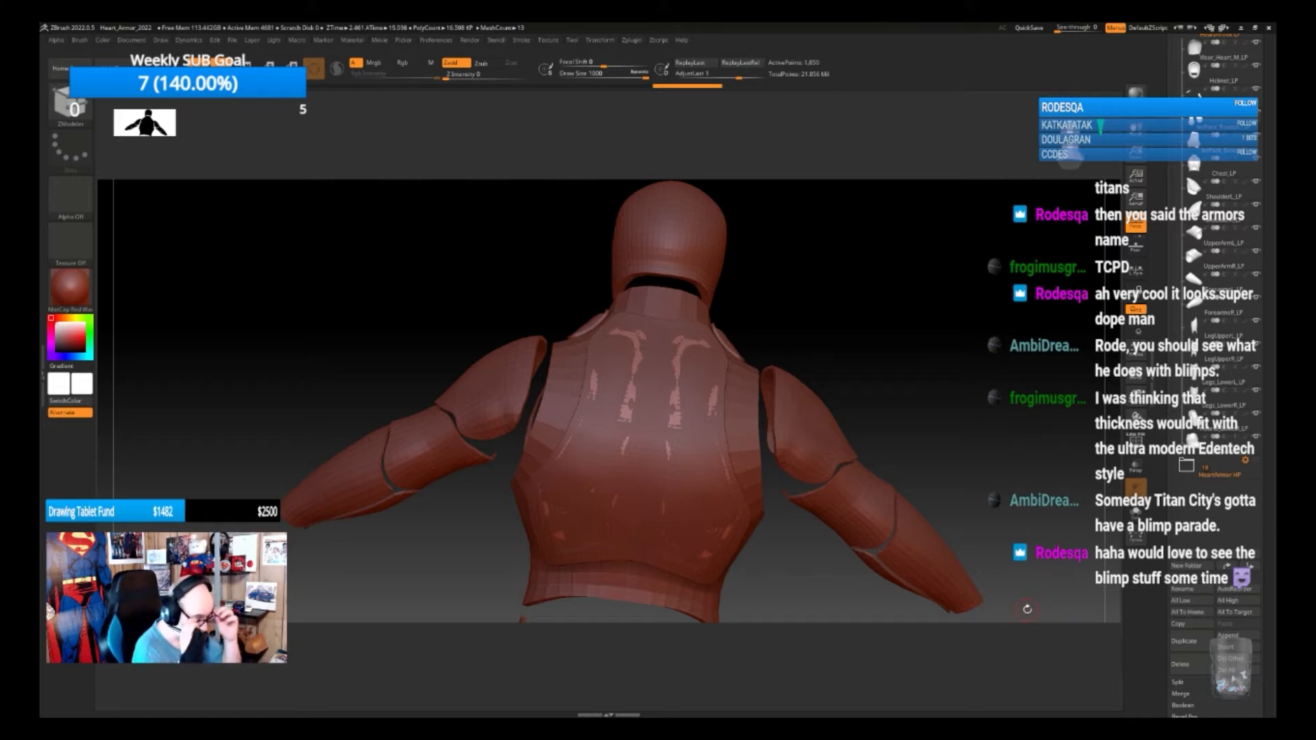
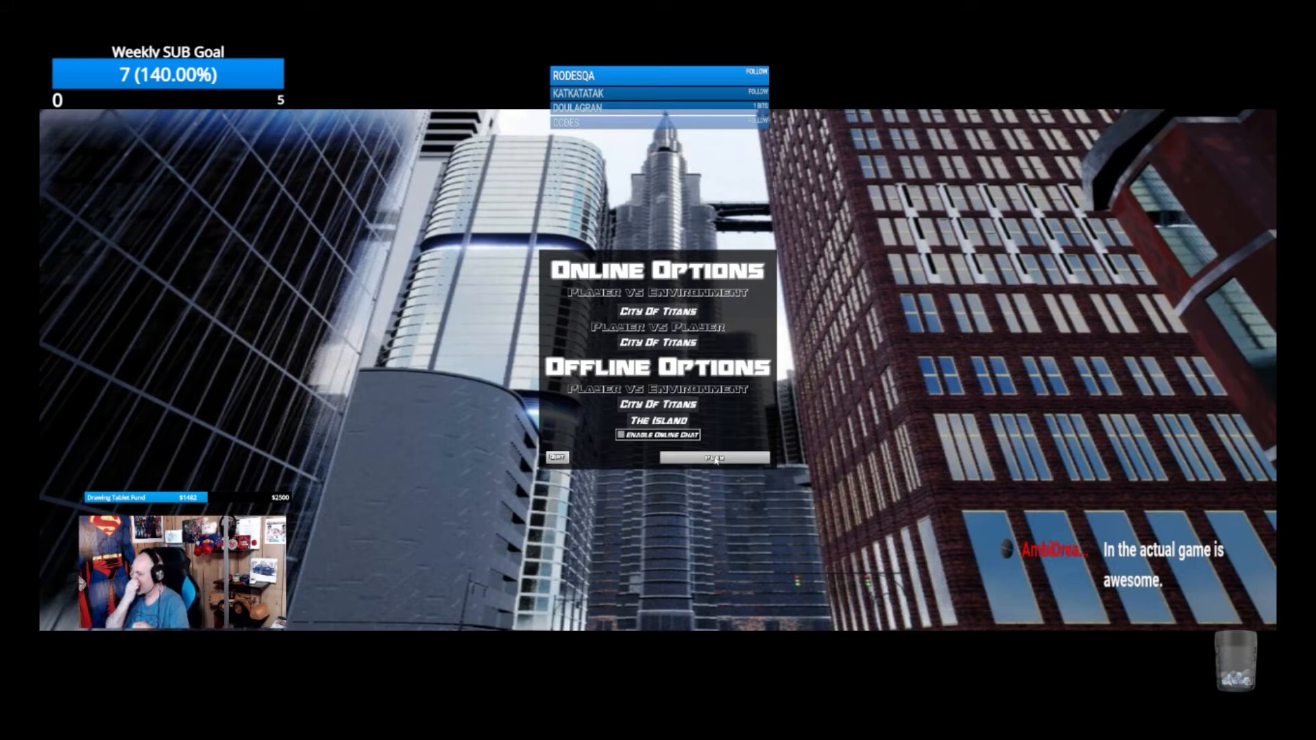
Switch to City of Titans, start the game and enter its avatar builder
{"action": "left_click", "coordinate": [716, 458]}
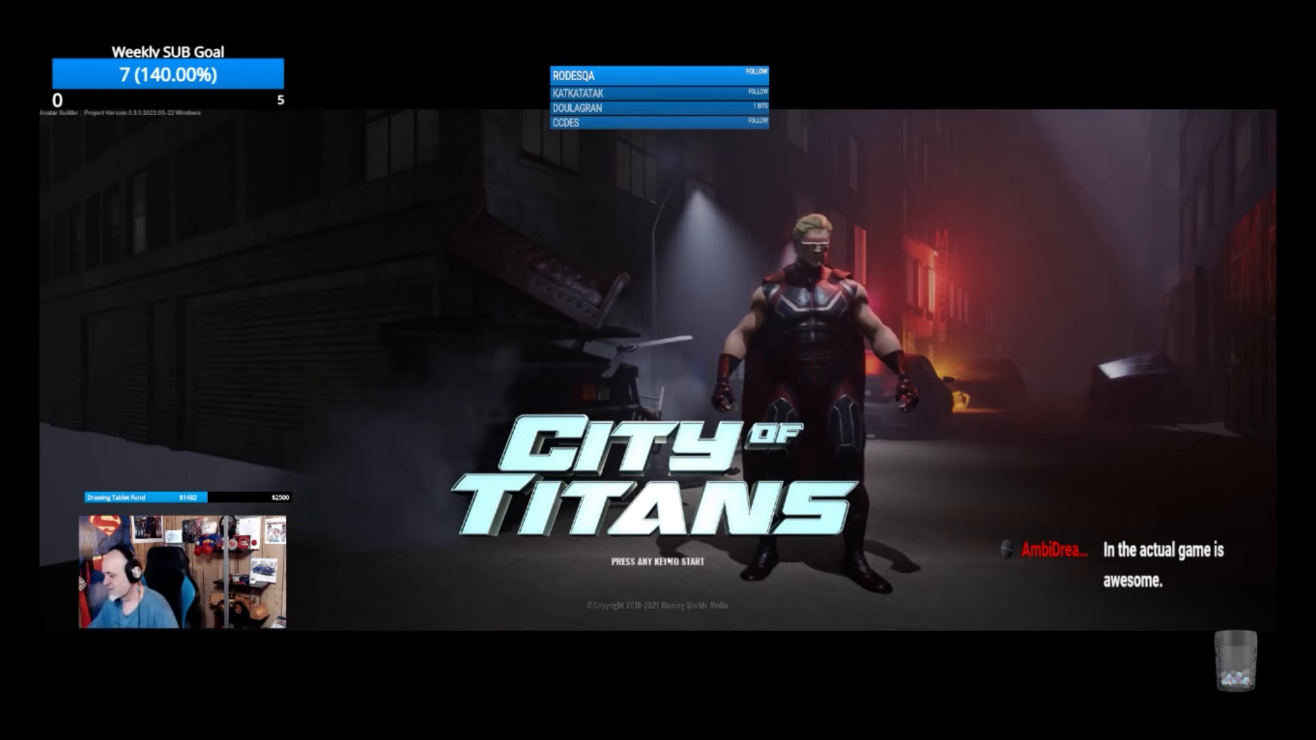
{"action": "key", "text": "Return"}
{"action": "left_click", "coordinate": [296, 350]}
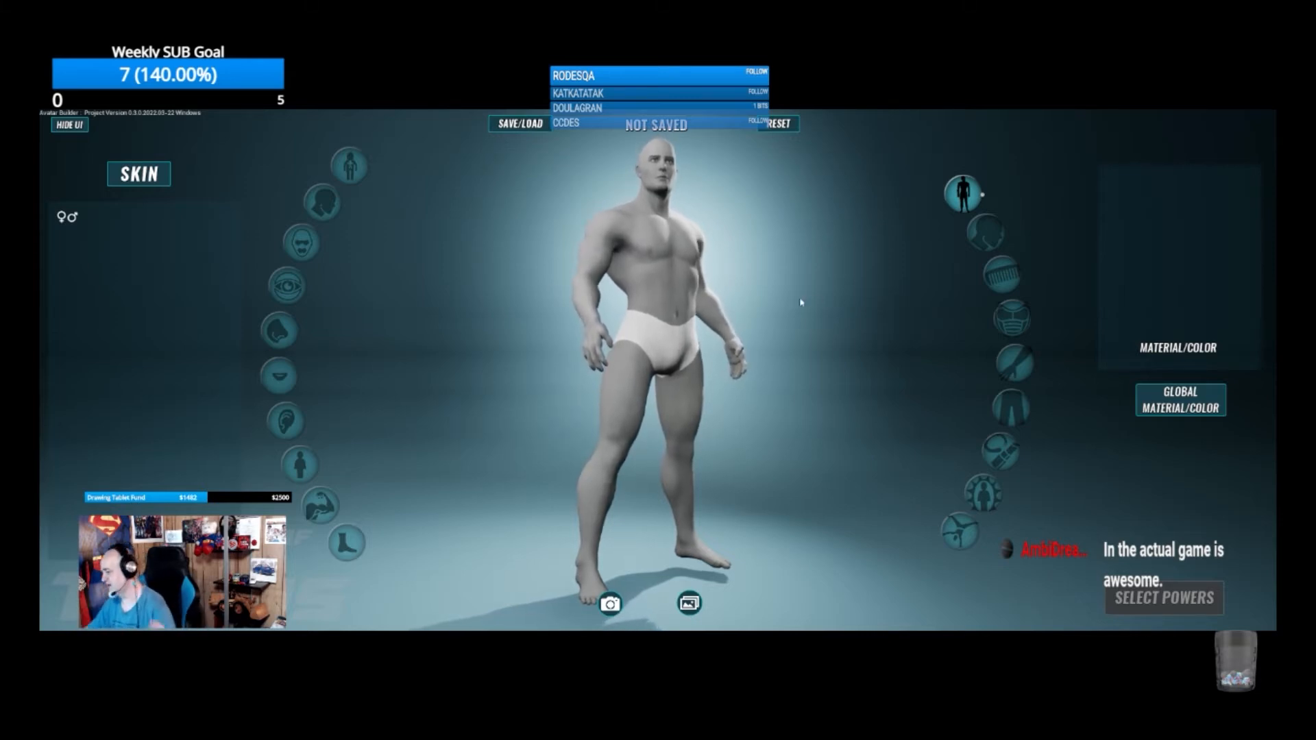
Load the saved character Super Tech Lady in the avatar builder
{"action": "left_click", "coordinate": [521, 123]}
{"action": "left_click", "coordinate": [376, 180]}
{"action": "scroll", "coordinate": [364, 325], "scroll_direction": "down", "scroll_amount": 3}
{"action": "scroll", "coordinate": [364, 325], "scroll_direction": "down", "scroll_amount": 3}
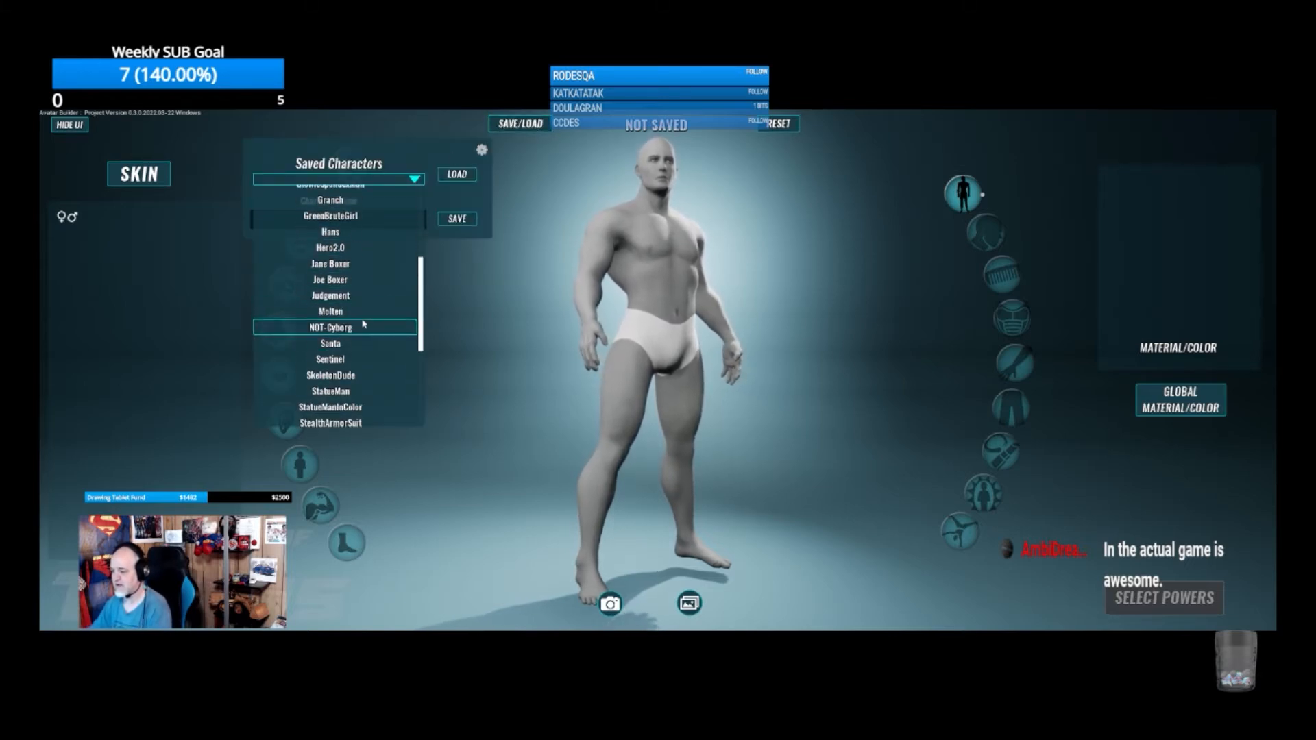
{"action": "scroll", "coordinate": [364, 324], "scroll_direction": "down", "scroll_amount": 1}
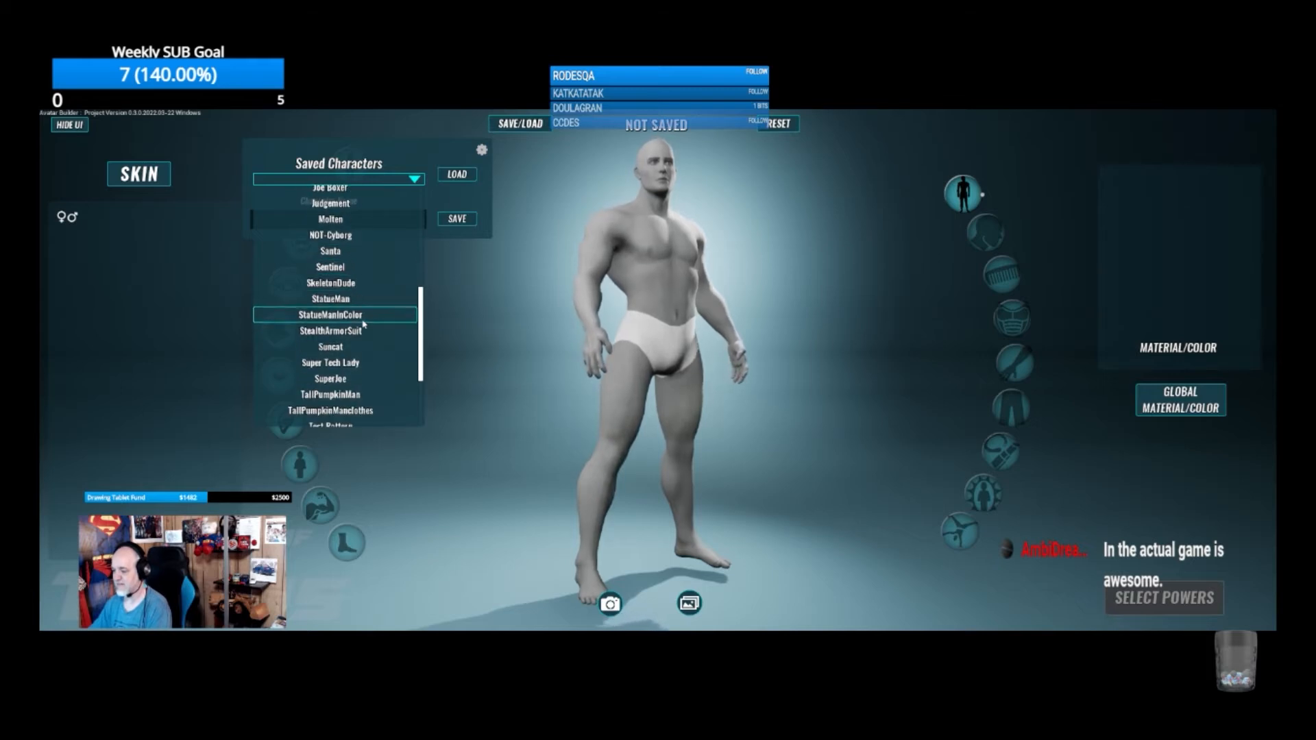
{"action": "left_click", "coordinate": [357, 362]}
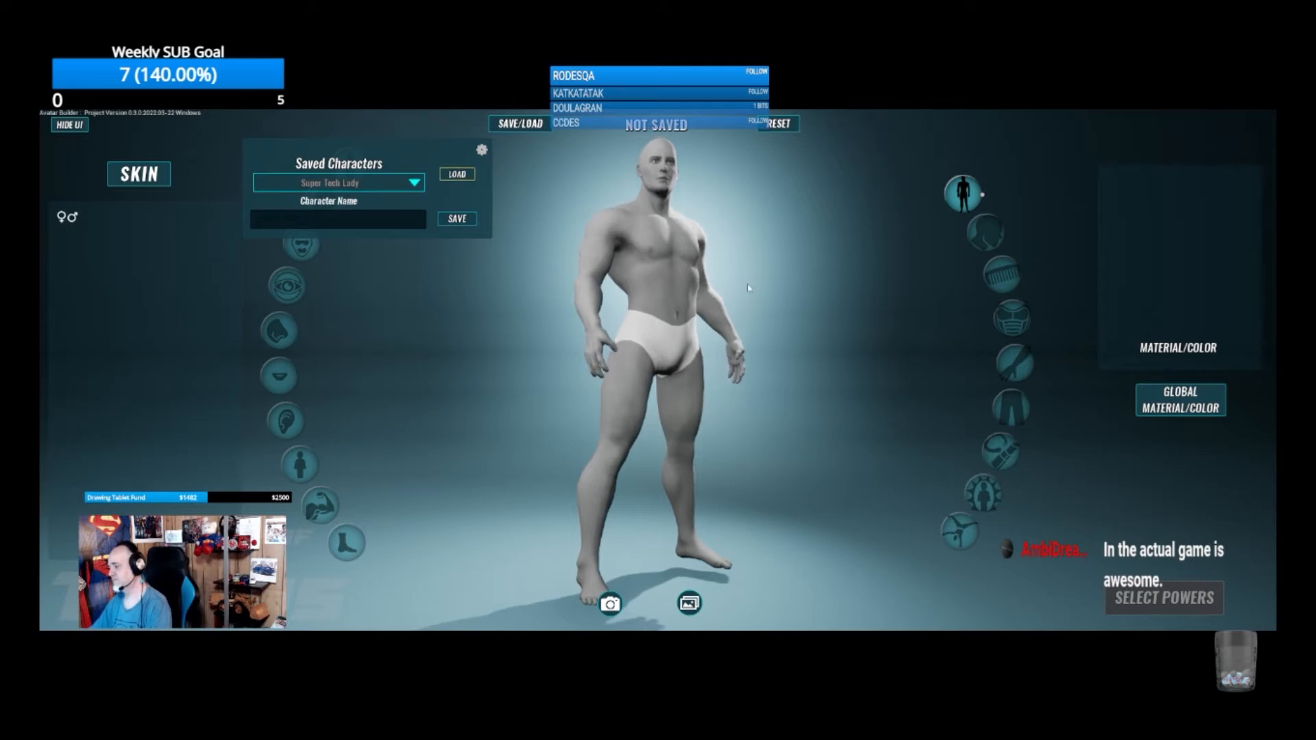
Look over the Super Tech Lady costume and open the character's power selection
{"action": "left_click_drag", "start_coordinate": [767, 294], "coordinate": [710, 323]}
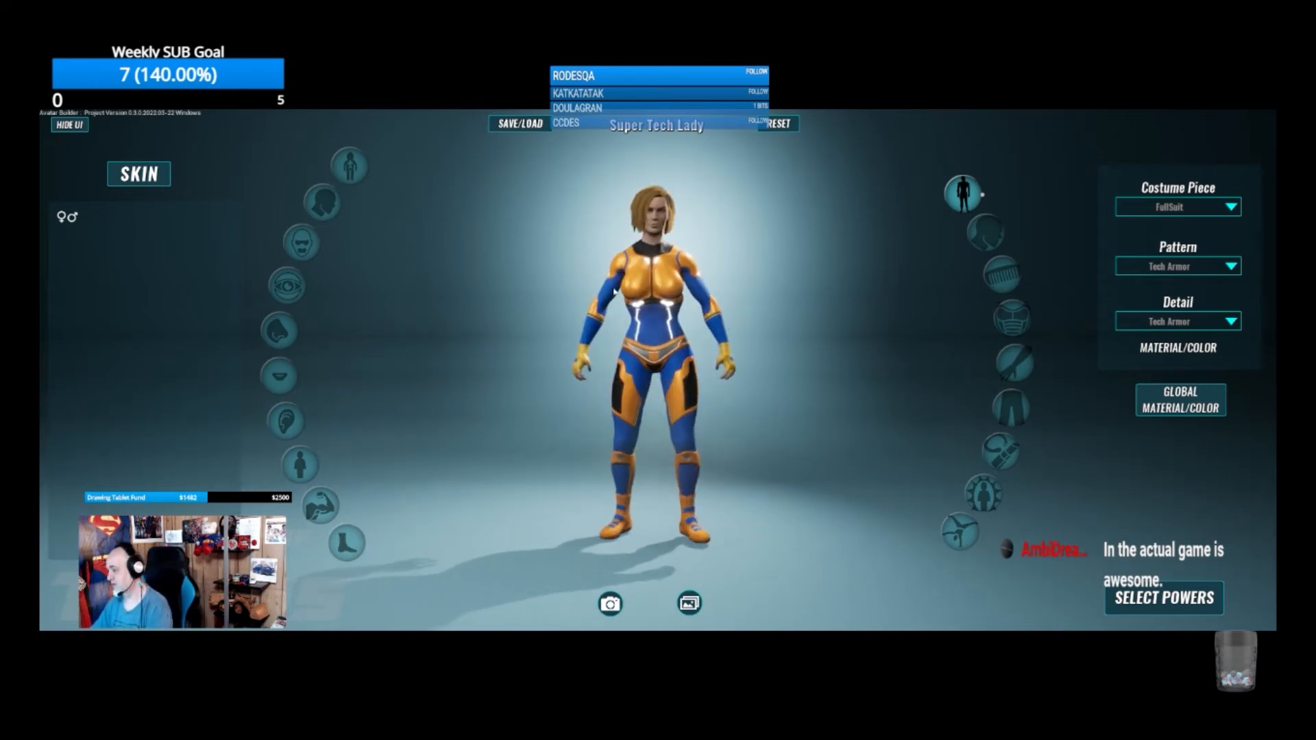
{"action": "left_click_drag", "start_coordinate": [711, 450], "coordinate": [449, 446]}
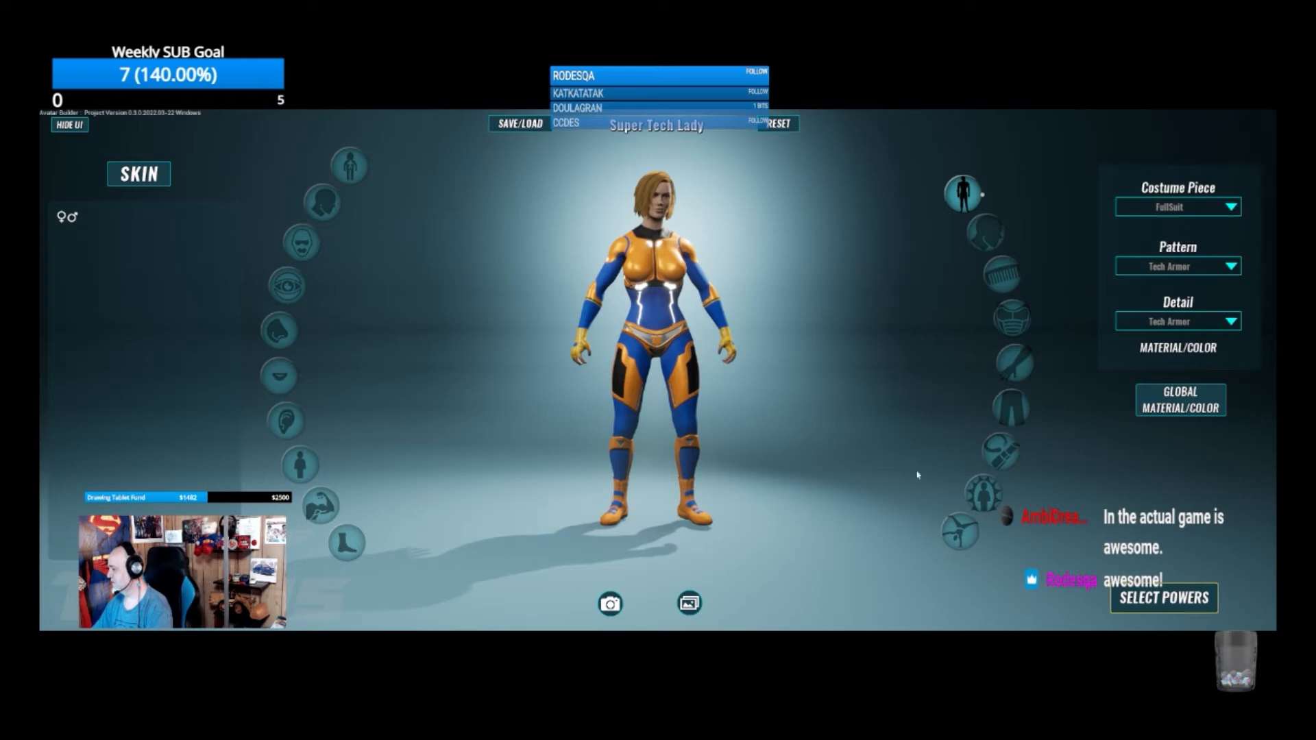
{"action": "left_click", "coordinate": [1164, 598]}
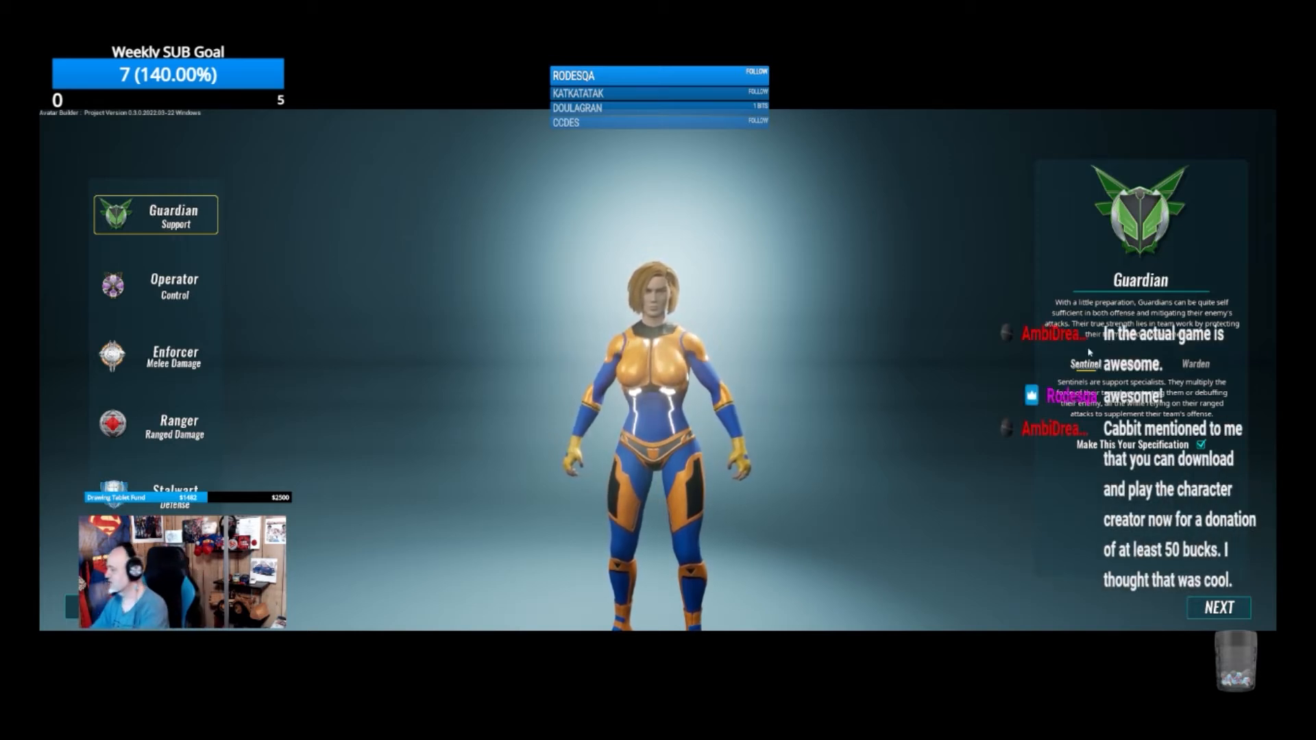
Switch to Chrome, open the bookmarked City of Titans forum in a new tab and select its web address
{"action": "key", "text": "alt+Tab"}
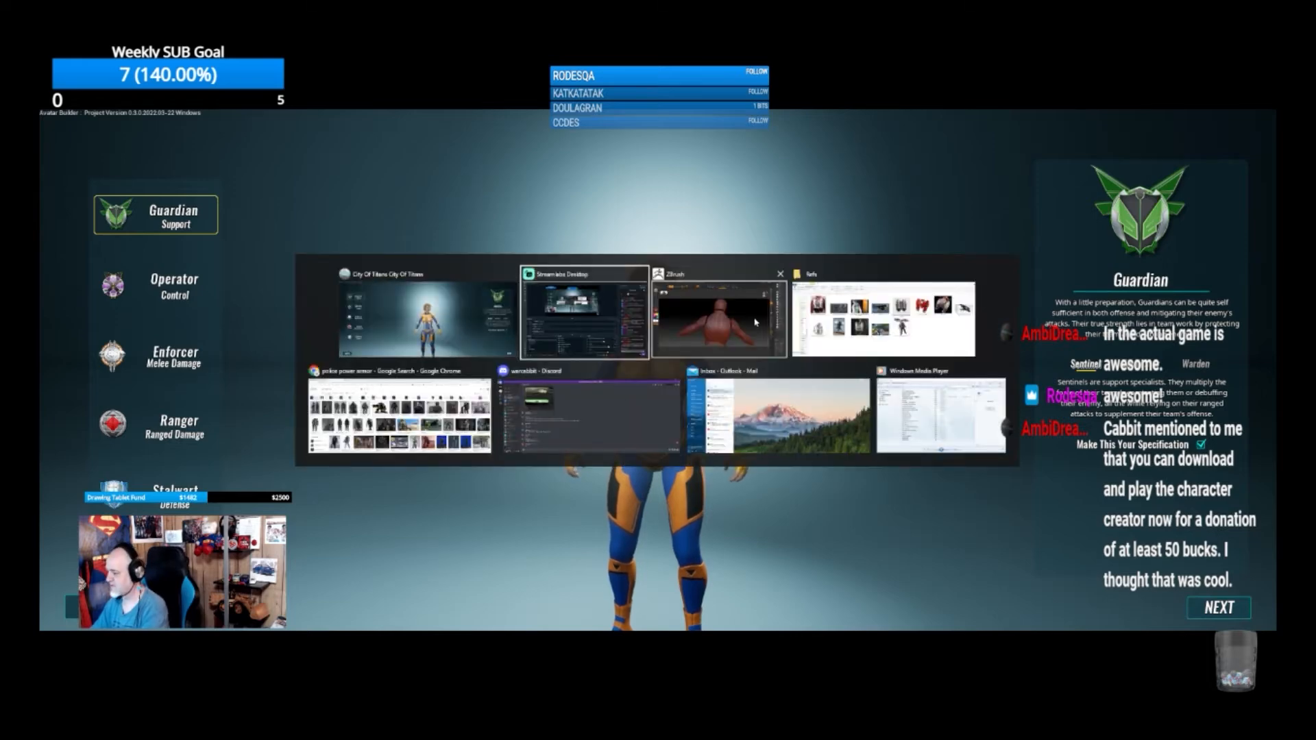
{"action": "left_click", "coordinate": [844, 319]}
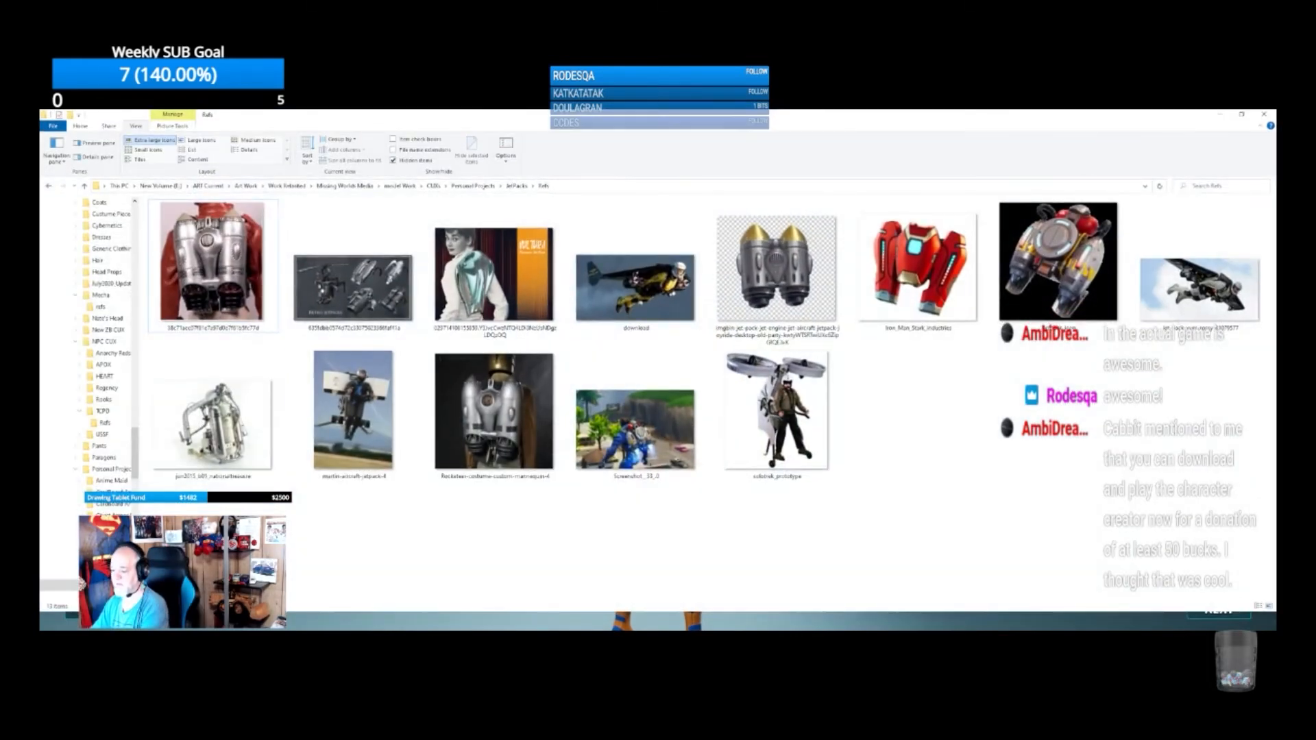
{"action": "key", "text": "alt+Tab"}
{"action": "left_click", "coordinate": [437, 312]}
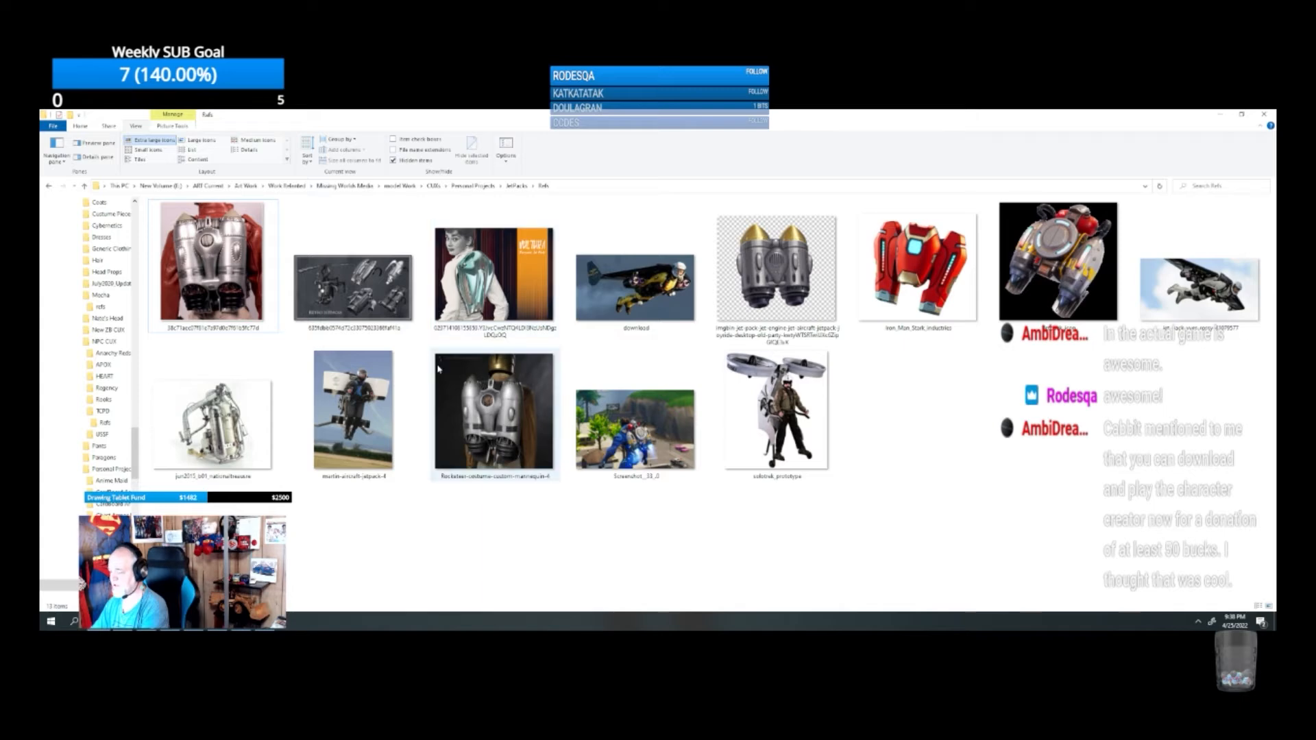
{"action": "key", "text": "alt+Tab"}
{"action": "left_click", "coordinate": [439, 374]}
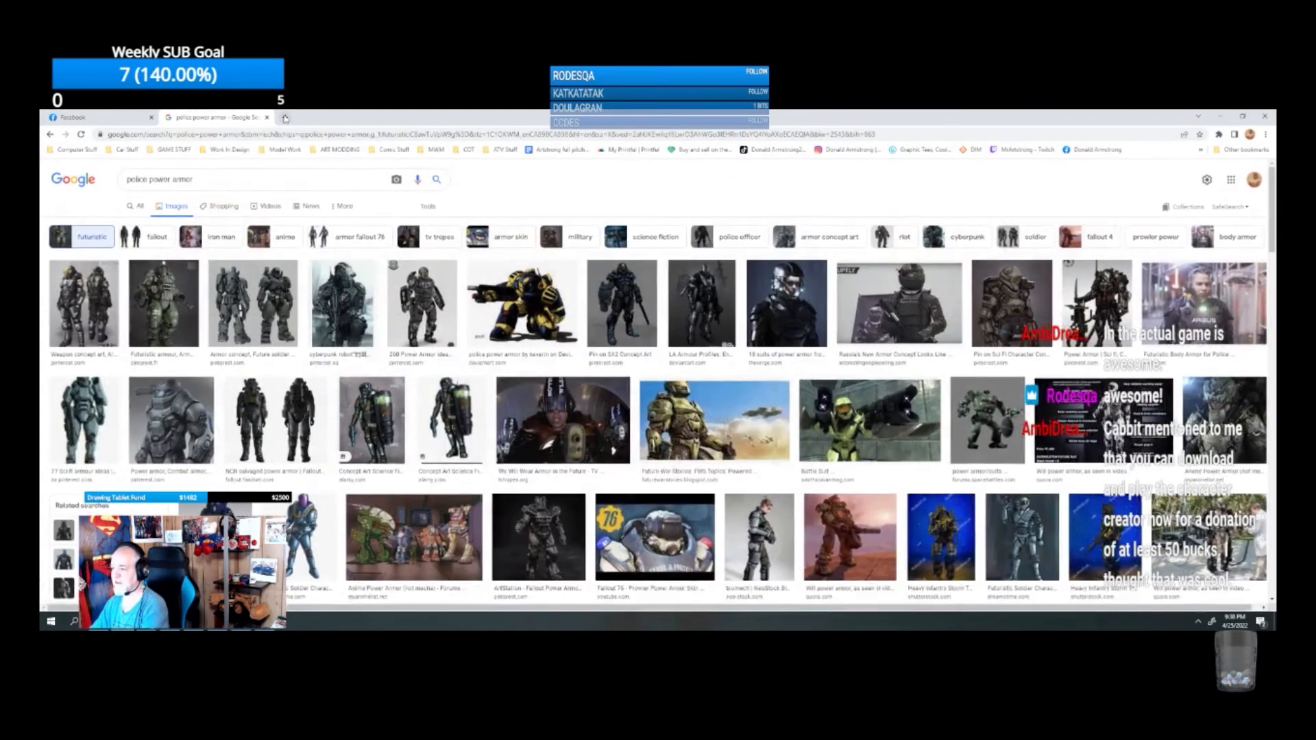
{"action": "key", "text": "ctrl+t"}
{"action": "left_click", "coordinate": [1201, 149]}
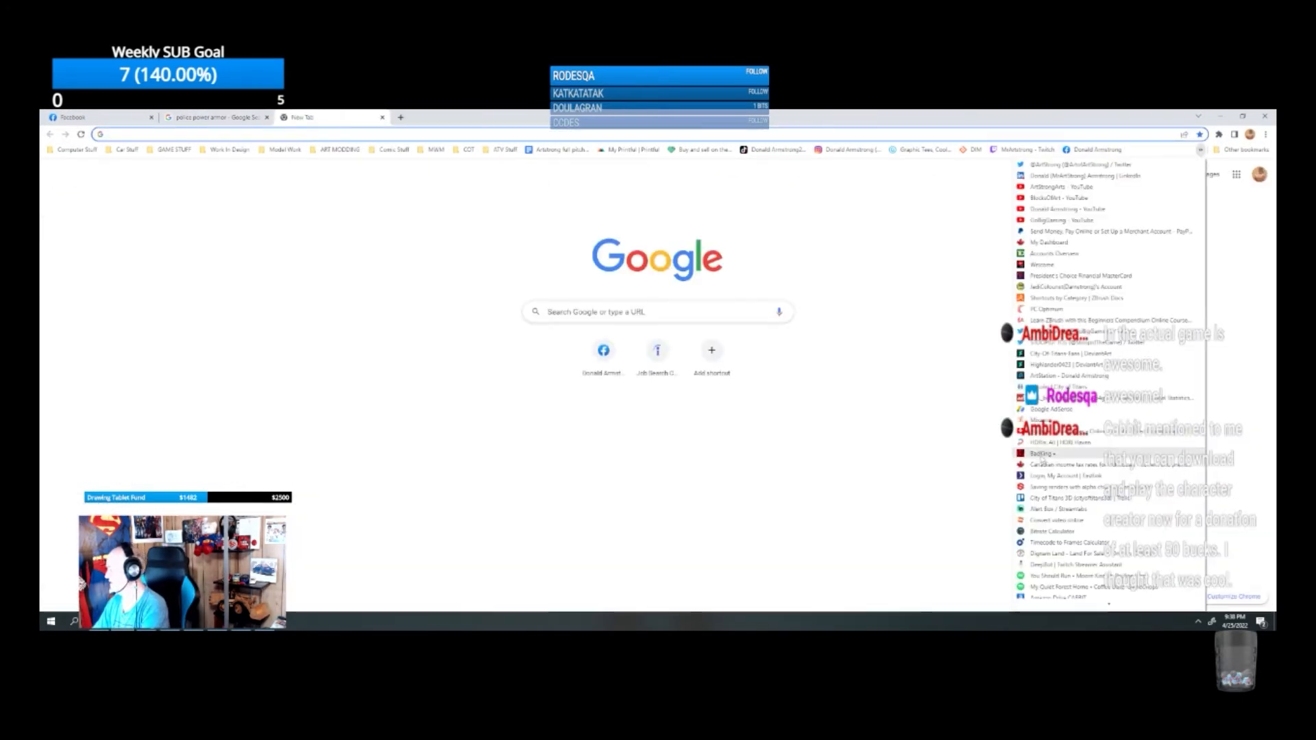
{"action": "left_click", "coordinate": [1056, 387]}
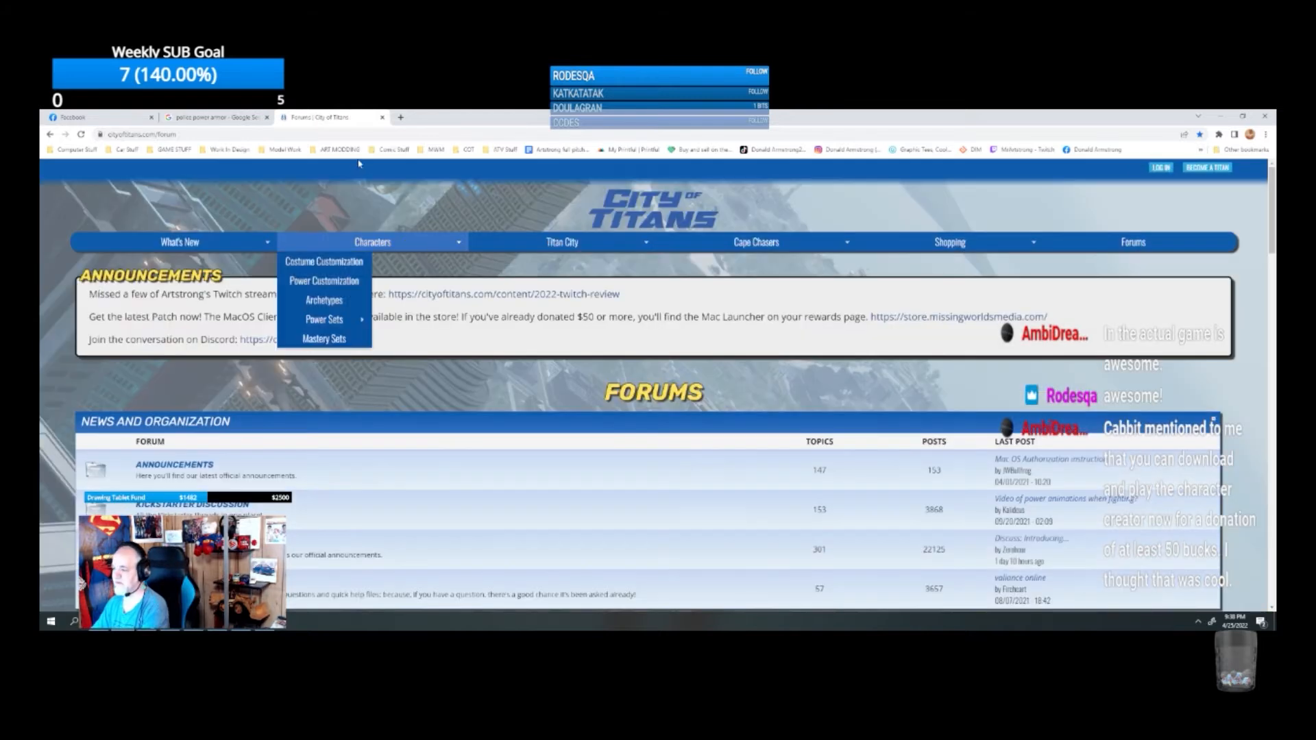
{"action": "left_click", "coordinate": [543, 133]}
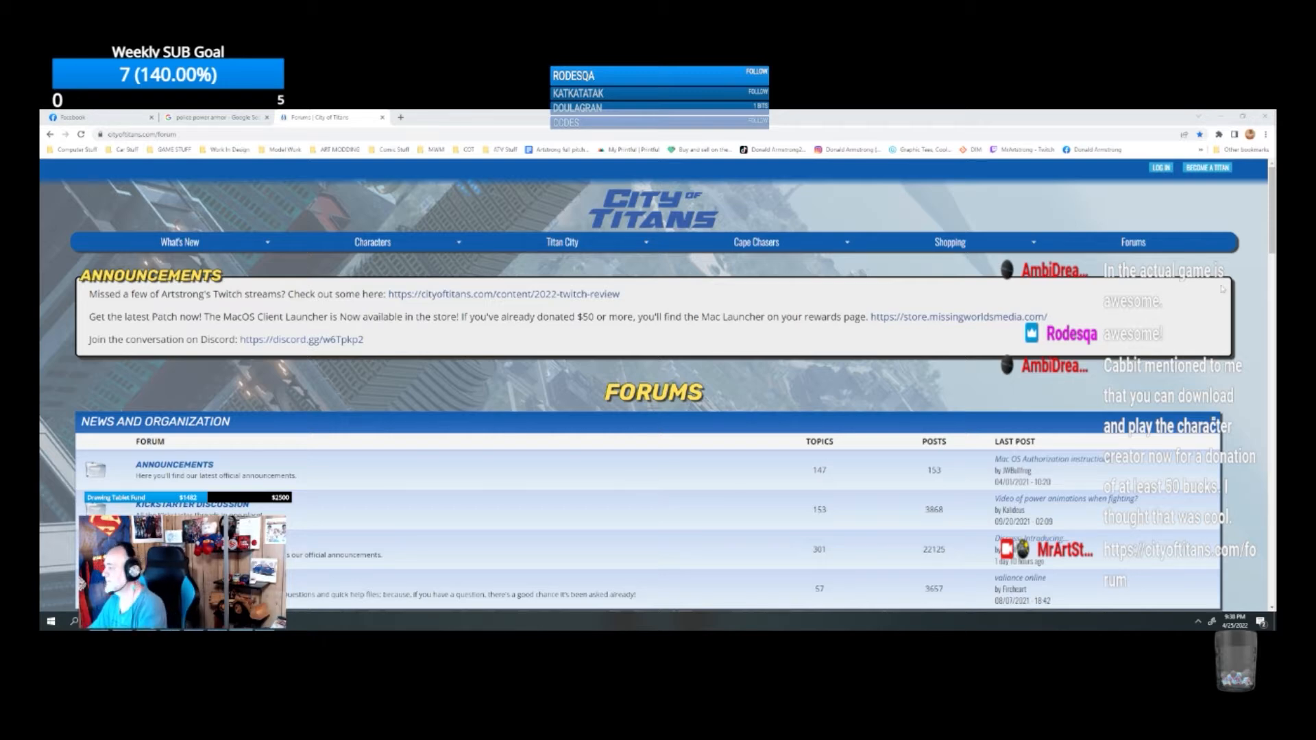
Minimise Chrome, return to City of Titans, keep the Guardian class with Preservation and Force Blast, and start the game
{"action": "left_click", "coordinate": [1220, 116]}
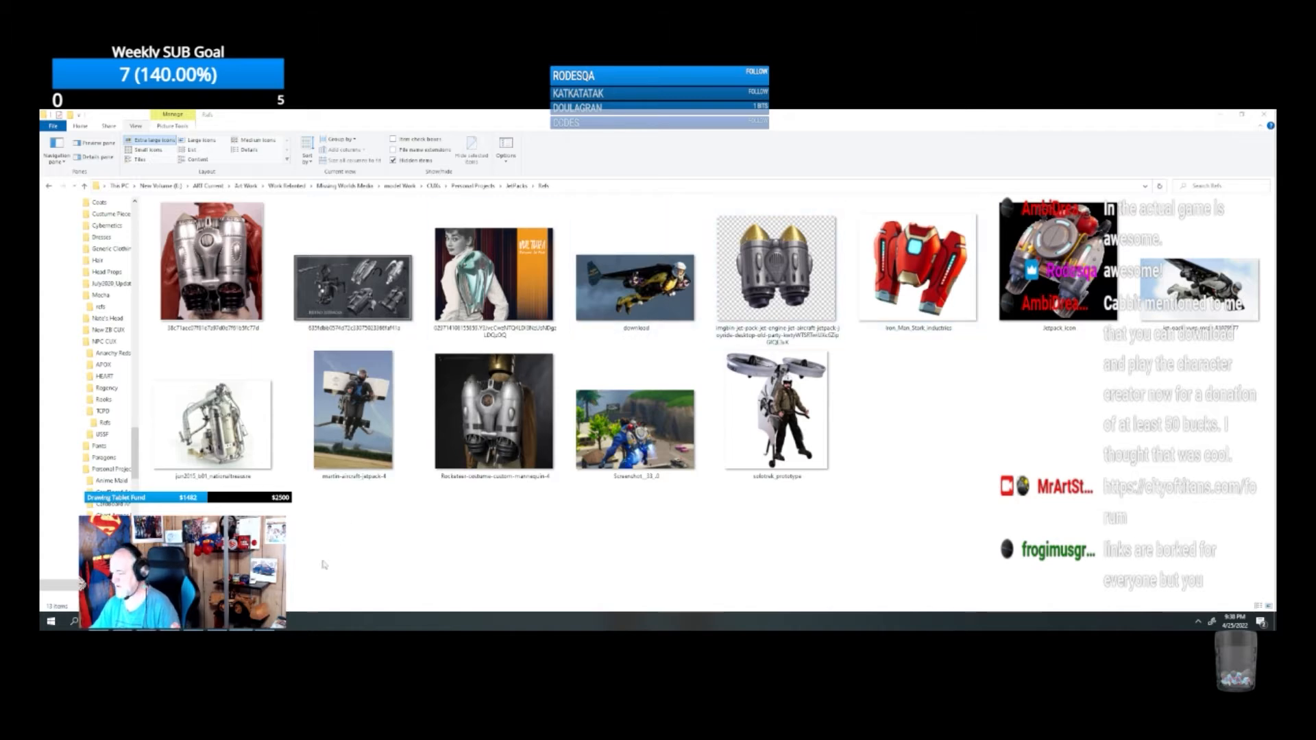
{"action": "left_click", "coordinate": [261, 623]}
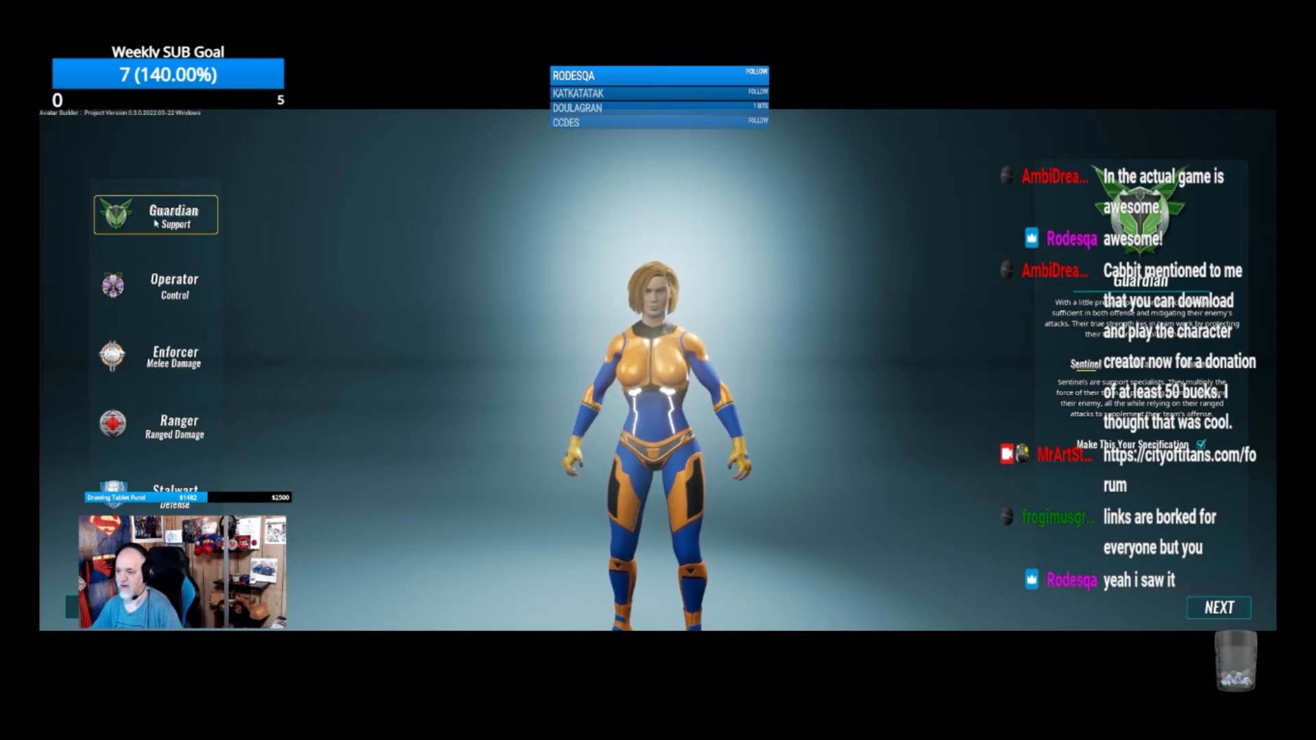
{"action": "left_click", "coordinate": [1225, 612]}
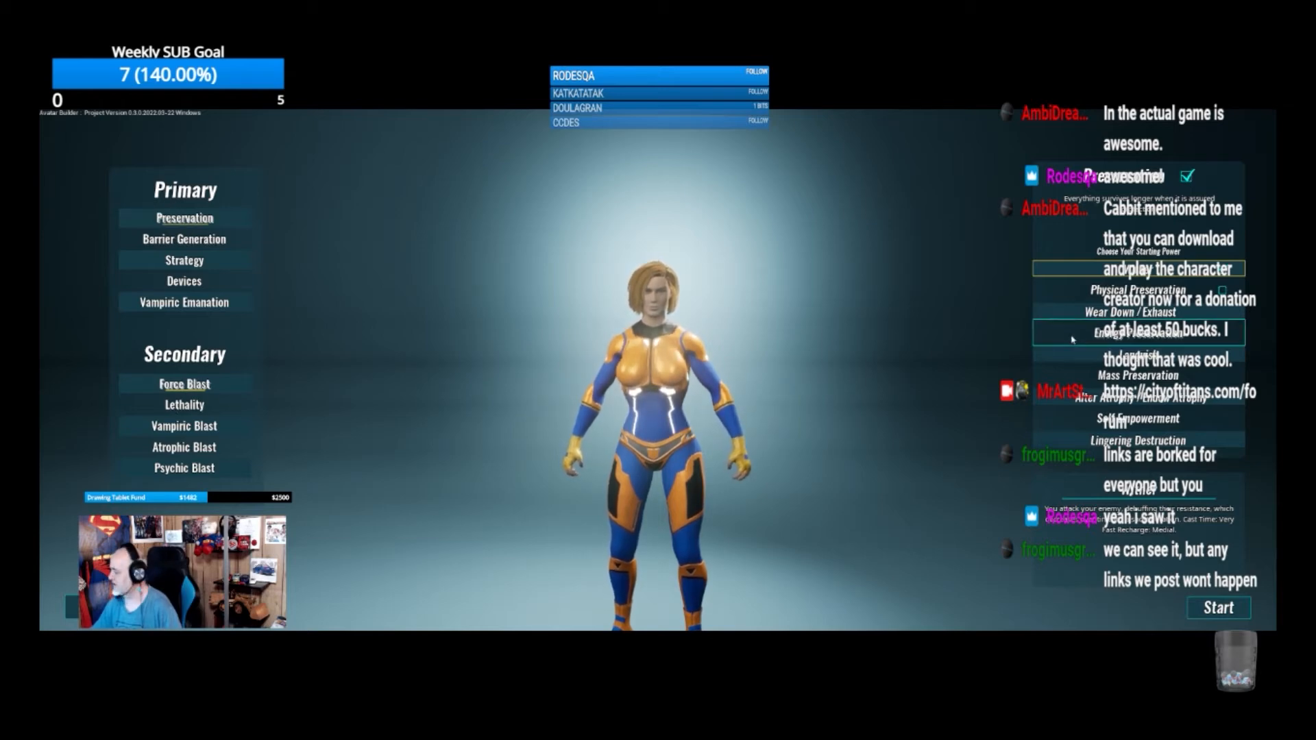
{"action": "left_click", "coordinate": [1219, 608]}
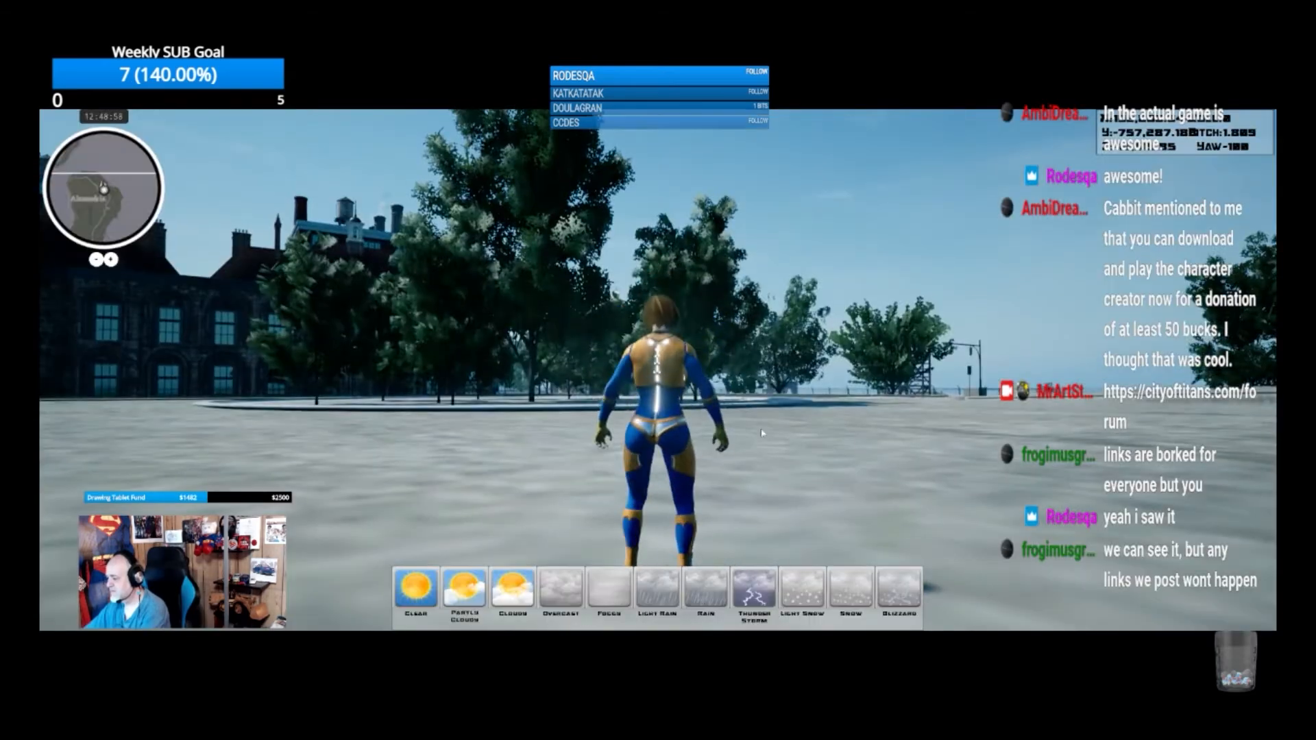
Run Super Tech Lady around the starting plaza and look over the surrounding trees and buildings
{"action": "right_click_drag", "start_coordinate": [669, 435], "coordinate": [610, 436]}
{"action": "key", "text": "w"}
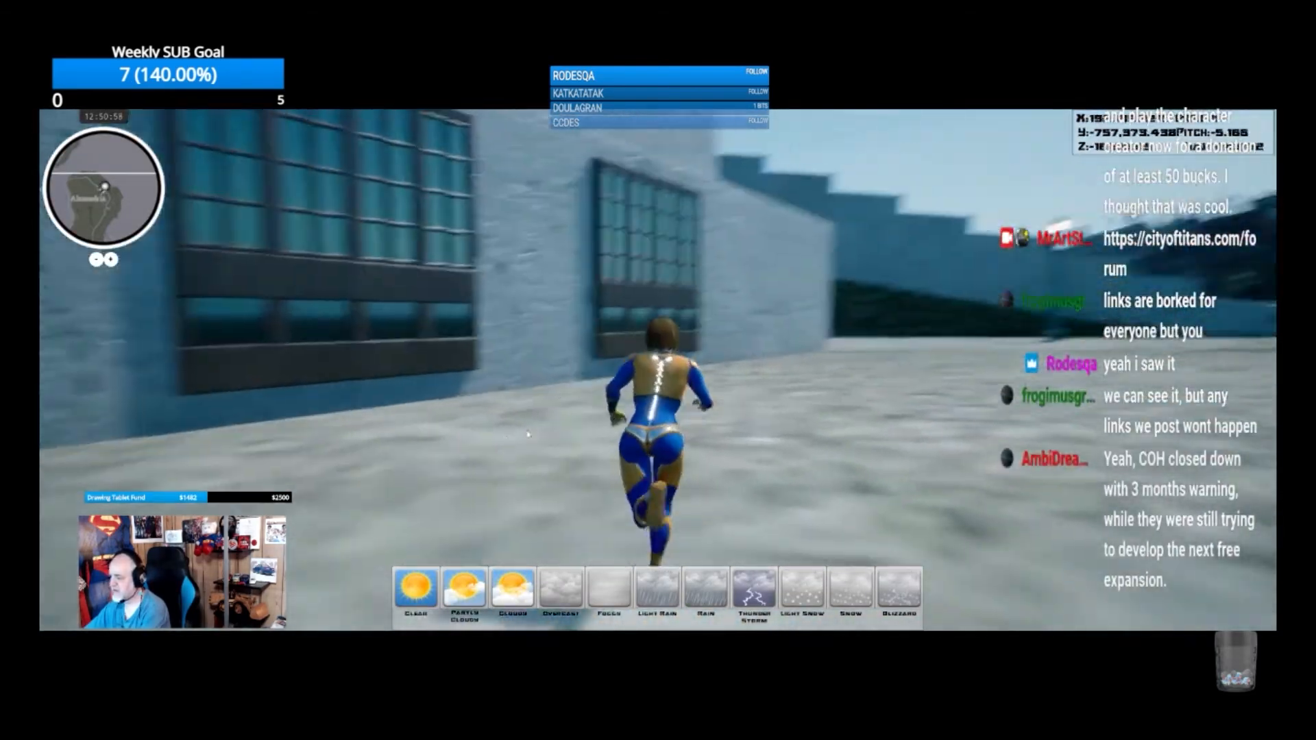
{"action": "right_click_drag", "start_coordinate": [658, 432], "coordinate": [41, 367]}
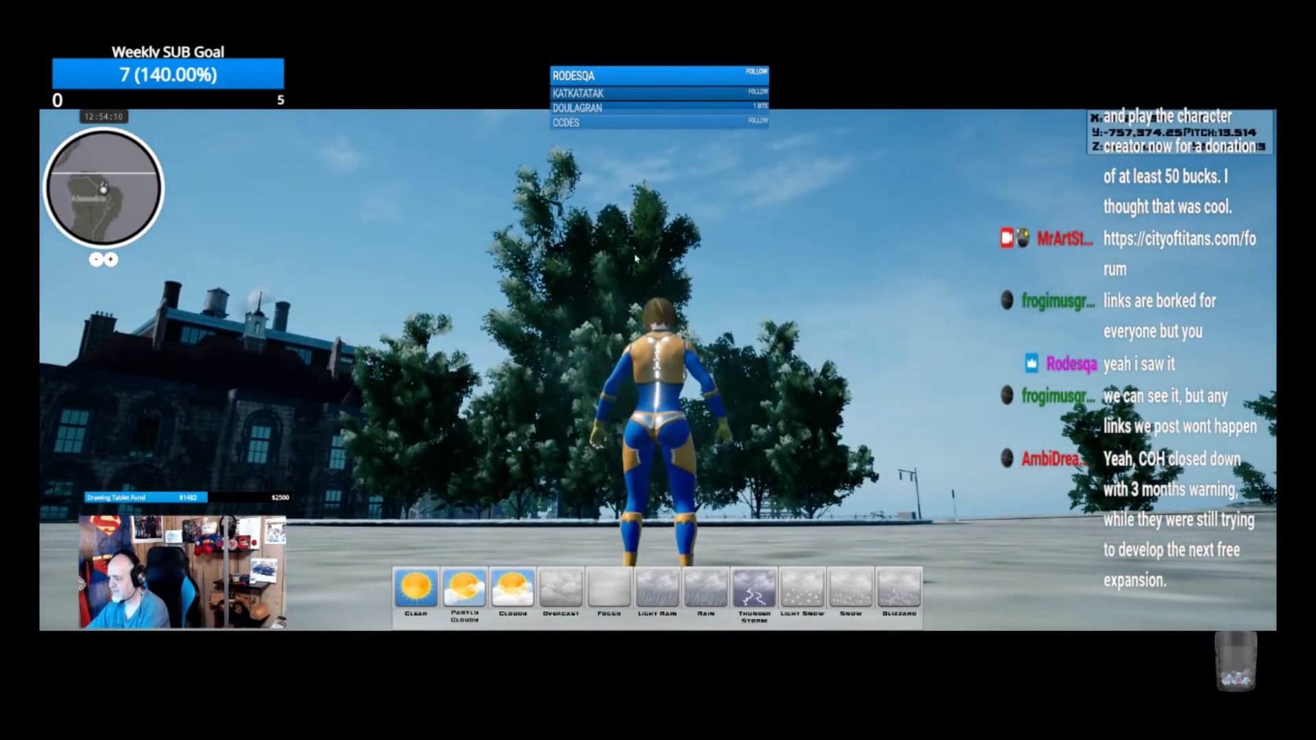
{"action": "right_click_drag", "start_coordinate": [635, 259], "coordinate": [513, 362]}
{"action": "key", "text": "w"}
{"action": "key", "text": "space"}
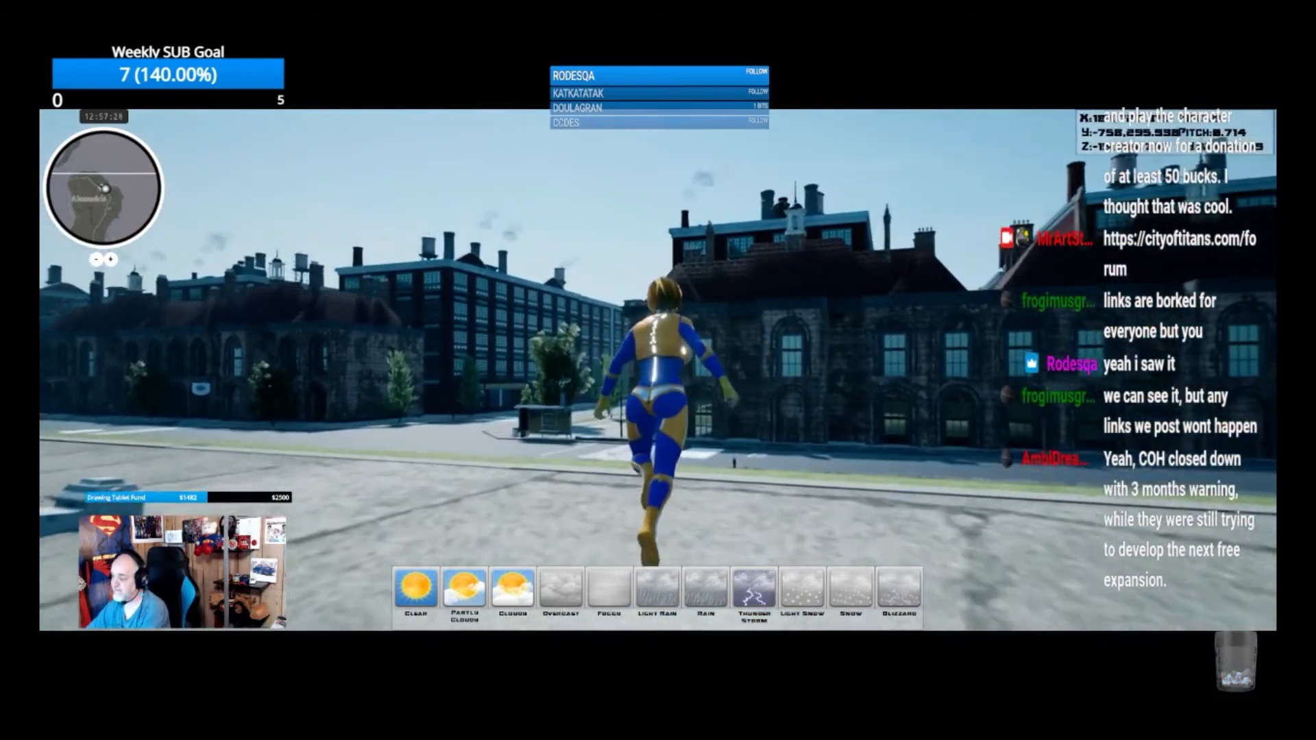
Fly Super Tech Lady up over the Alexandria rooftops and survey the city from the air
{"action": "key", "text": "space"}
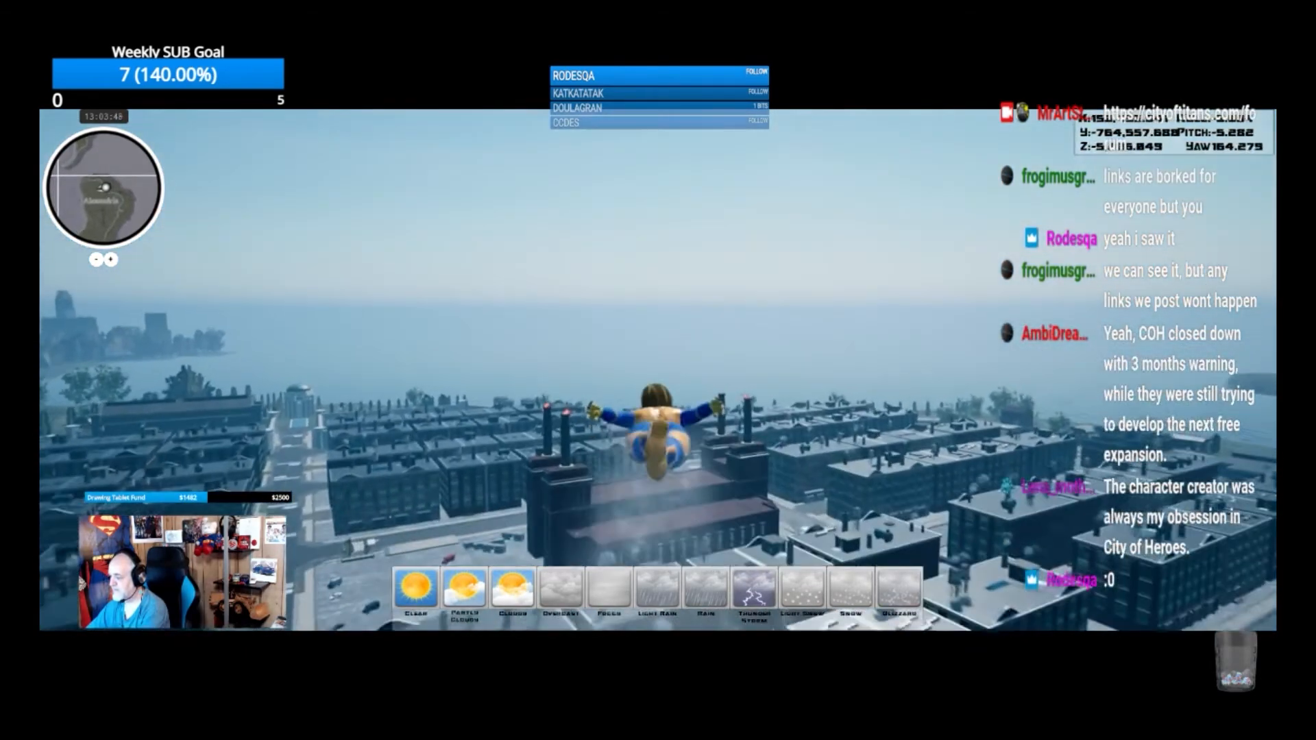
{"action": "right_click_drag", "start_coordinate": [394, 430], "coordinate": [173, 435]}
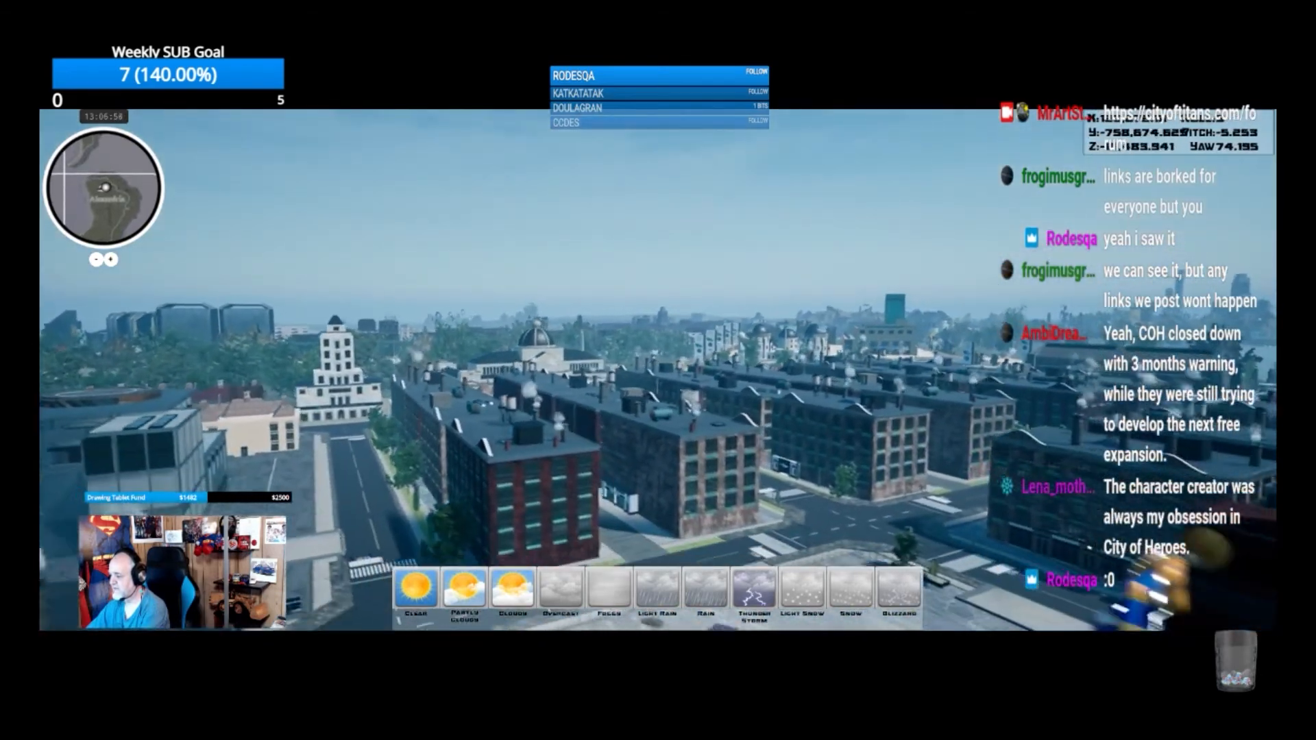
{"action": "key", "text": "a"}
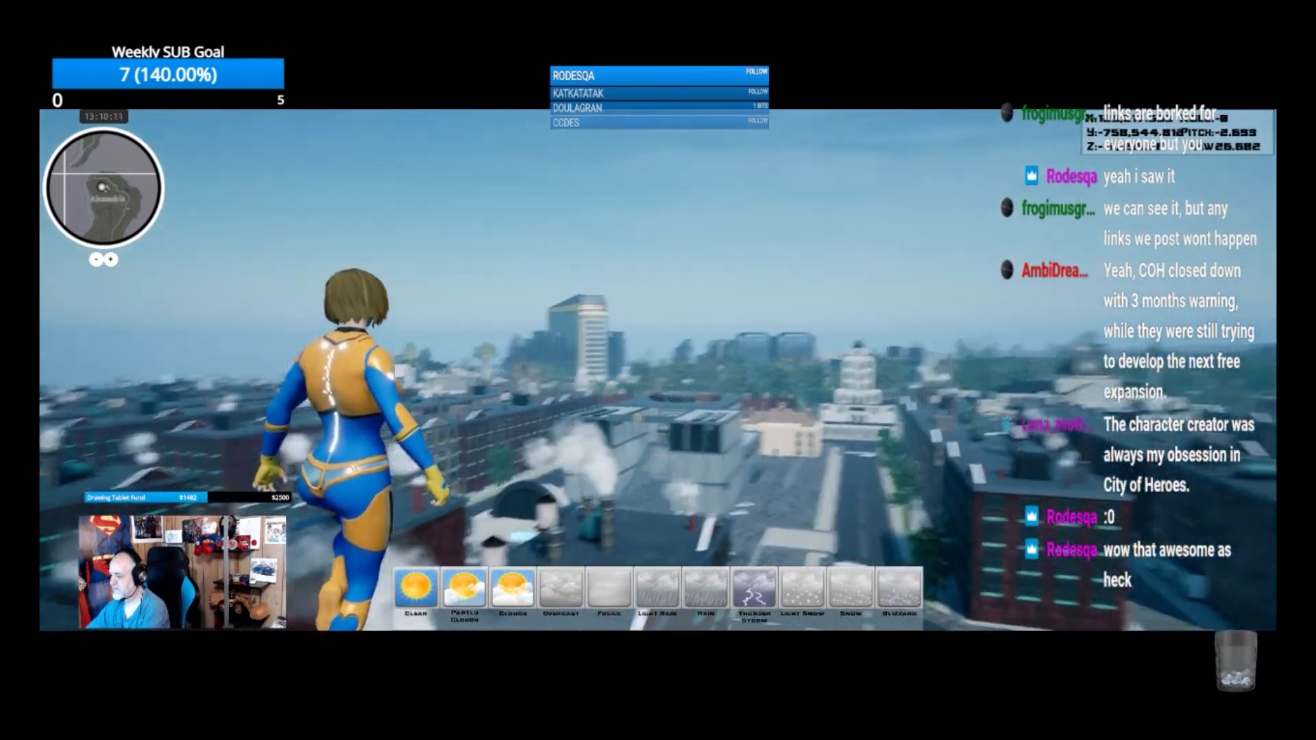
{"action": "key", "text": "w"}
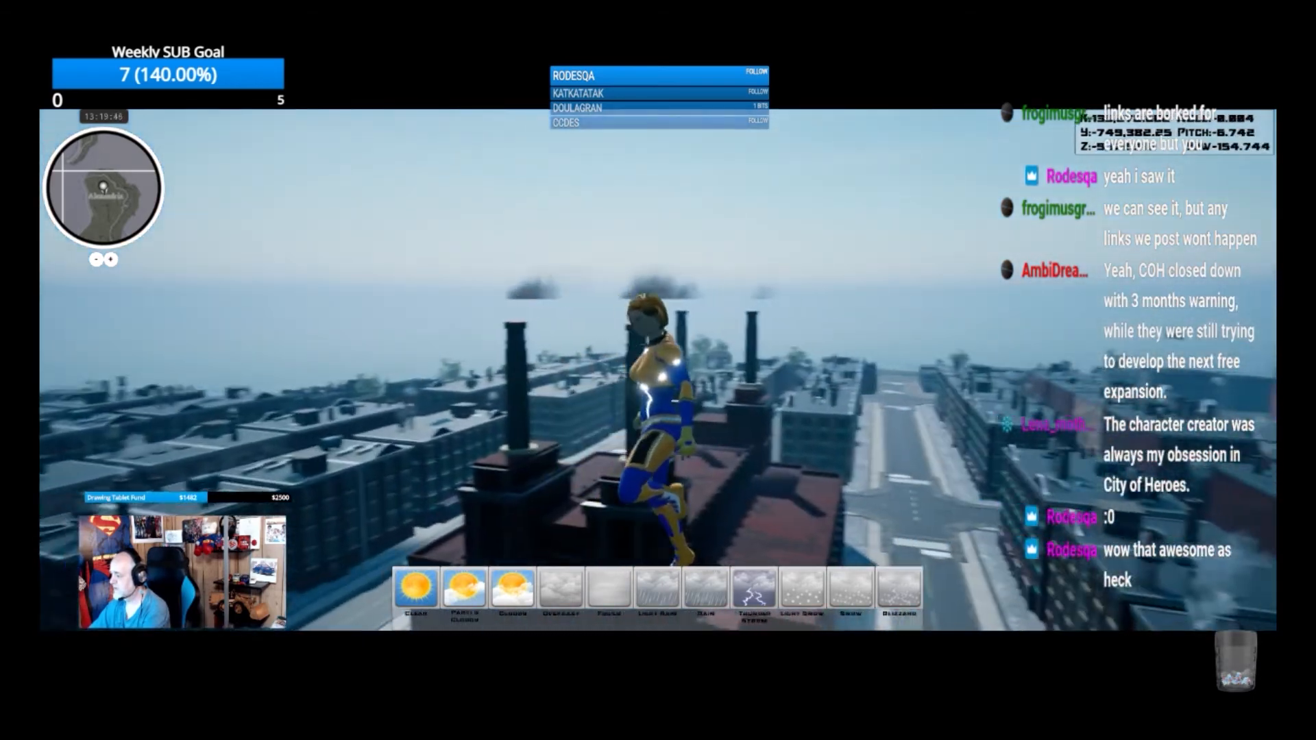
Shift the game window sideways on the desktop and fly from the rooftops past the domed buildings
{"action": "left_click_drag", "start_coordinate": [658, 104], "coordinate": [1064, 109]}
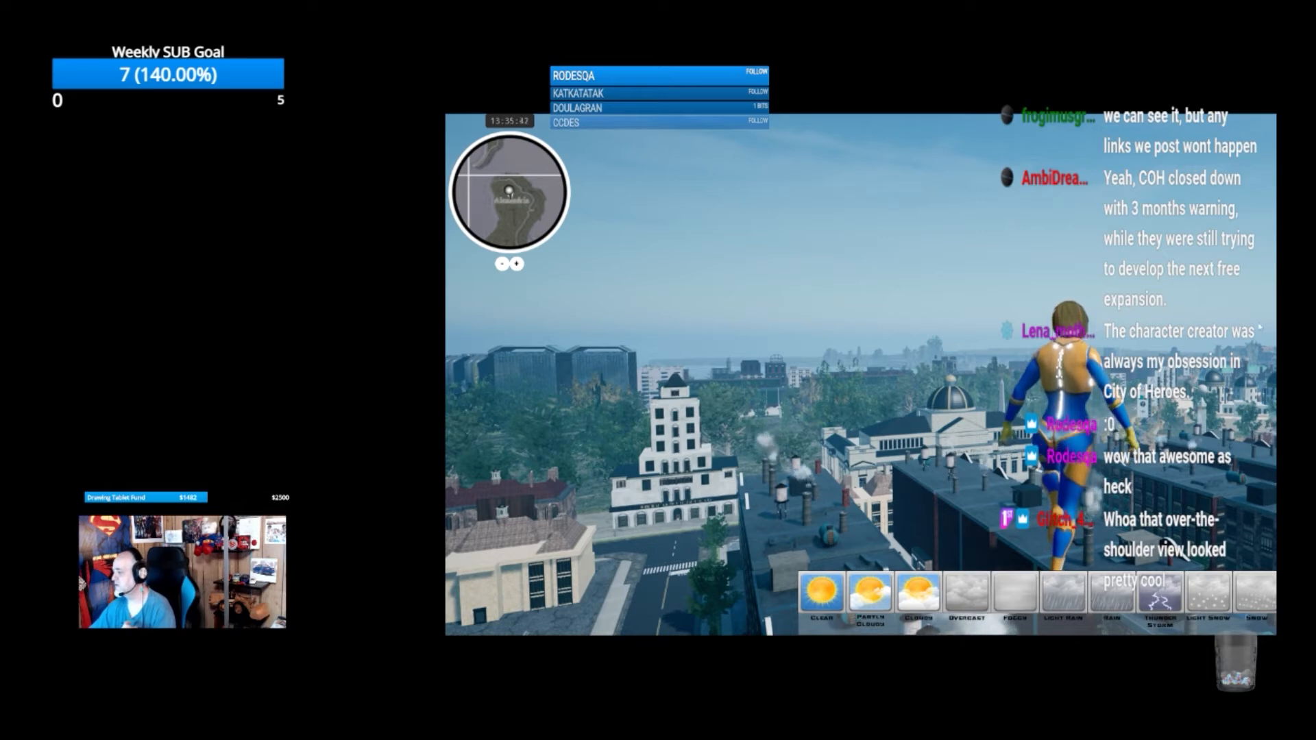
{"action": "right_click_drag", "start_coordinate": [1260, 328], "coordinate": [1296, 328]}
{"action": "key", "text": "w"}
{"action": "key", "text": "shift"}
{"action": "key", "text": "w"}
{"action": "key", "text": "d"}
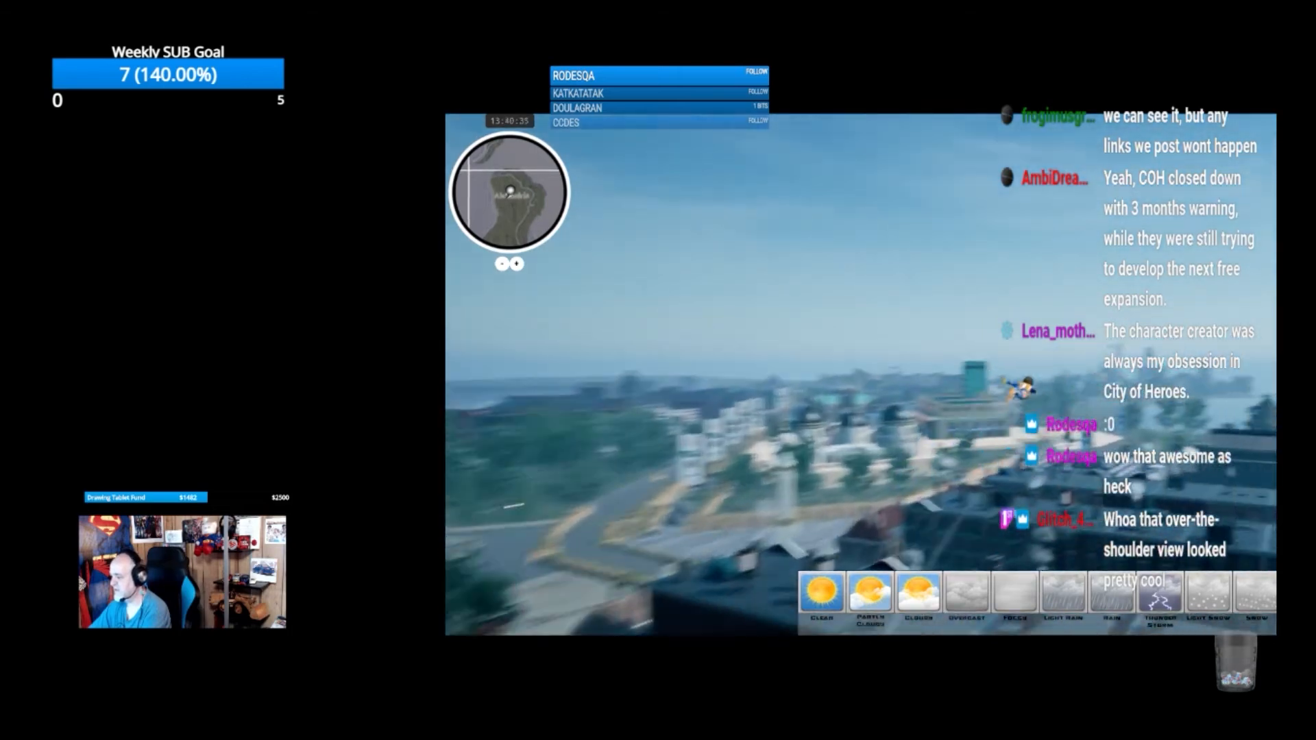
{"action": "key", "text": "w"}
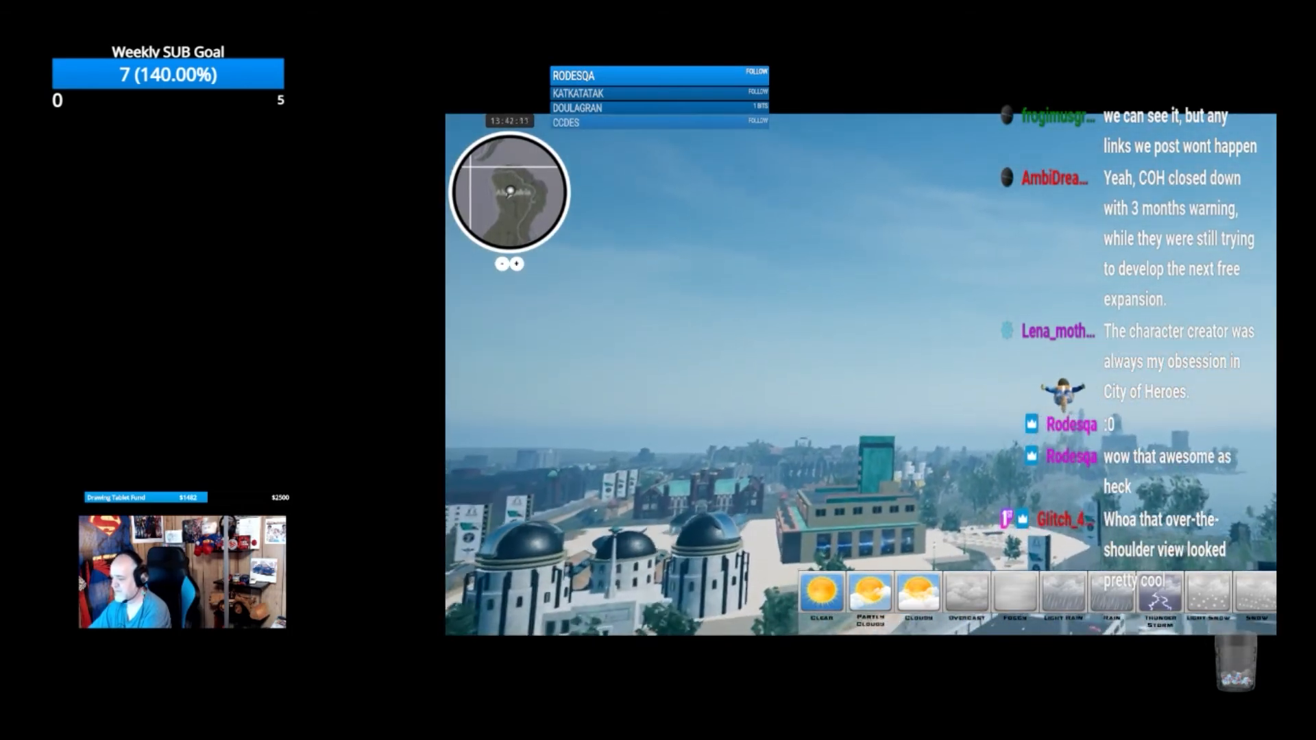
{"action": "key", "text": "w"}
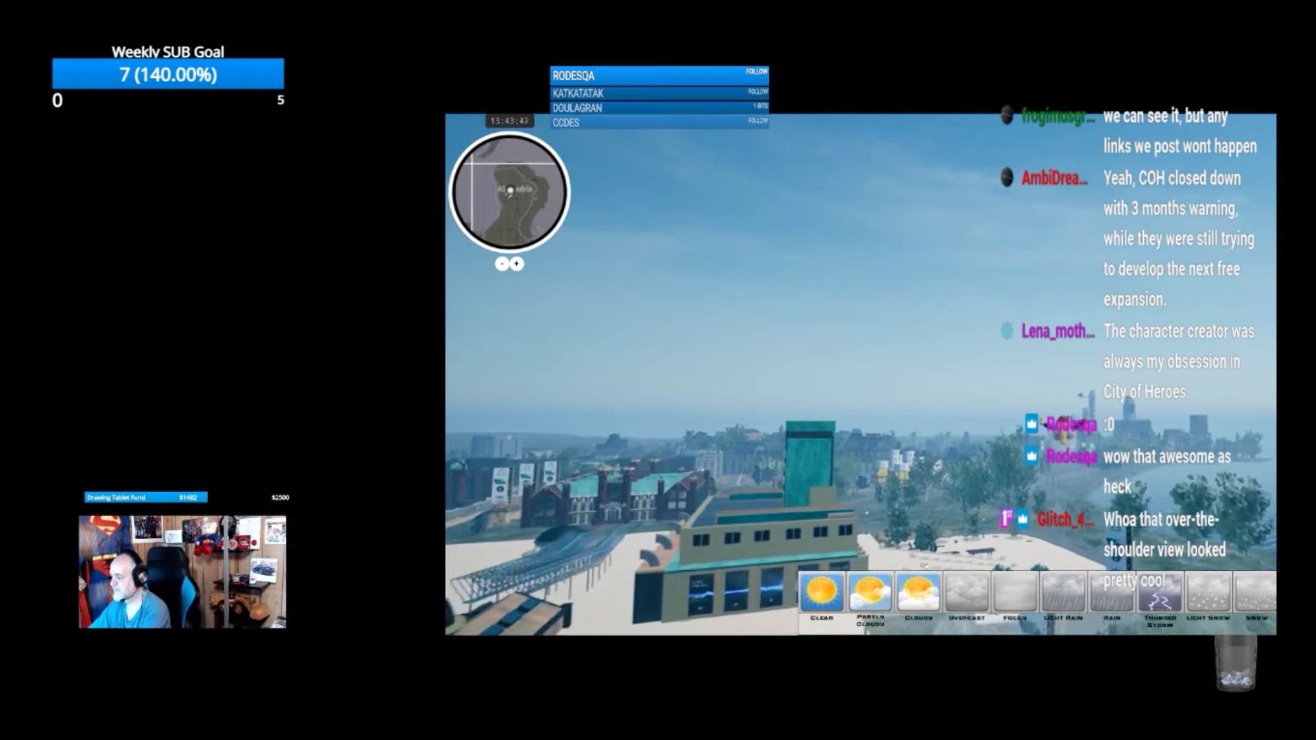
Fly on over the wooded park and the white-and-yellow round buildings to show the landscape
{"action": "key", "text": "w"}
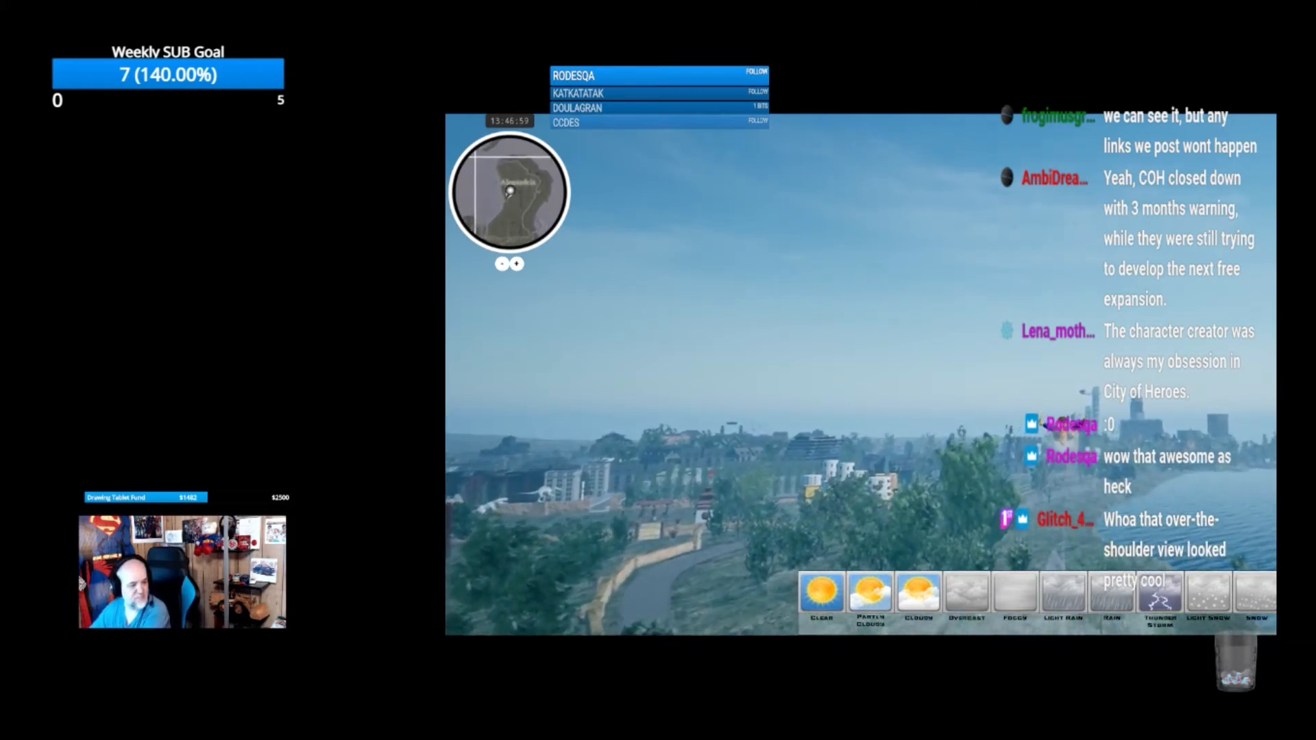
{"action": "key", "text": "w"}
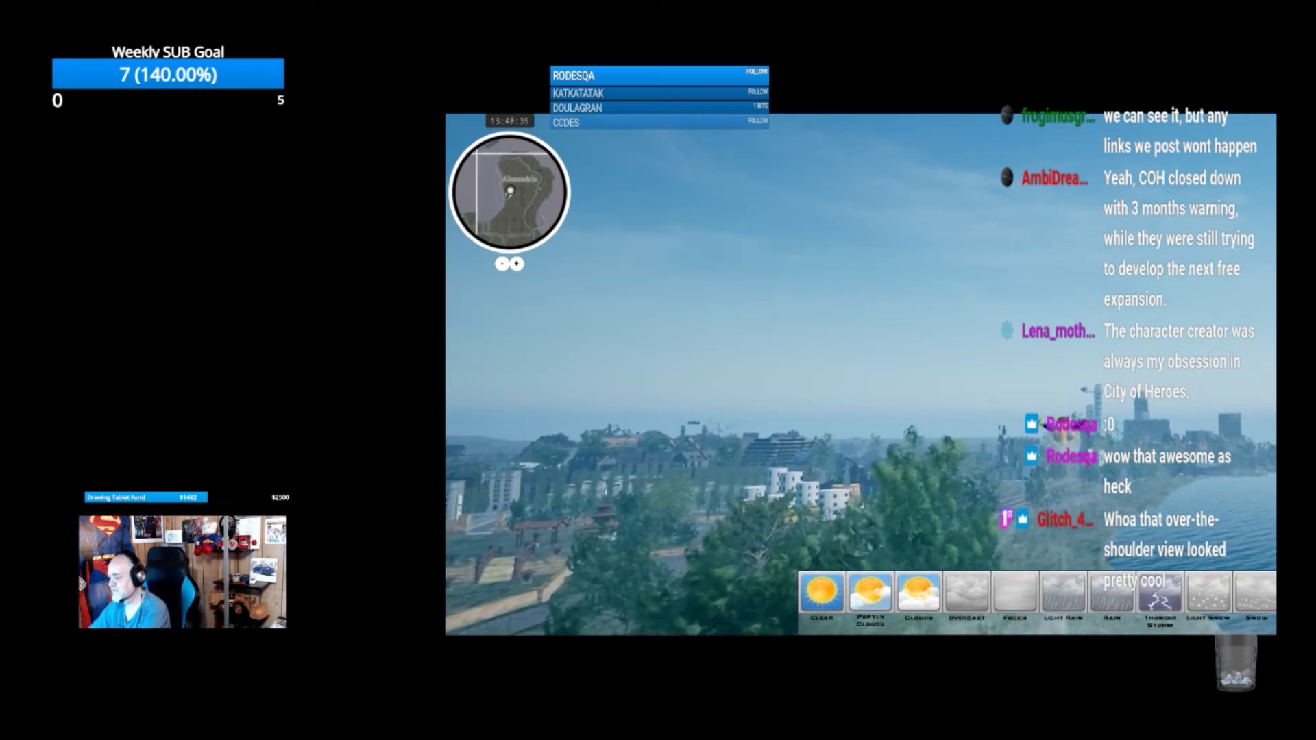
{"action": "key", "text": "w"}
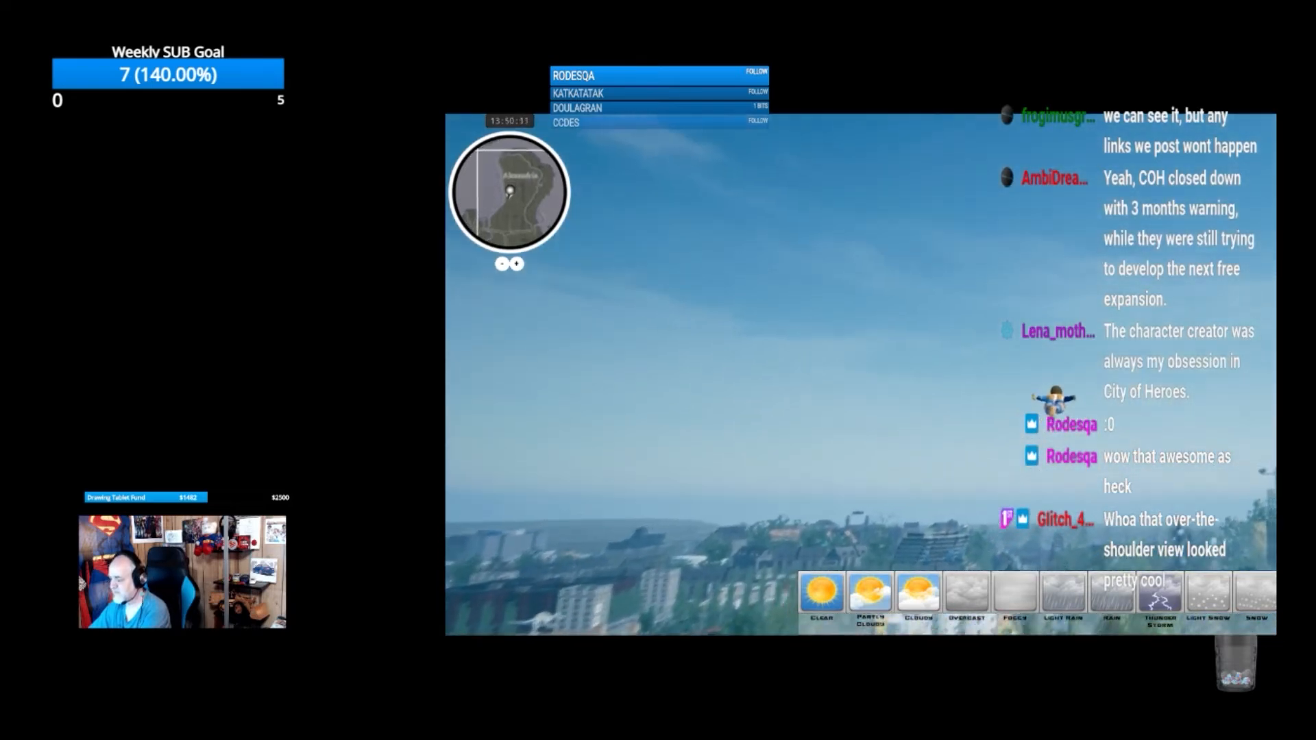
{"action": "key", "text": "w"}
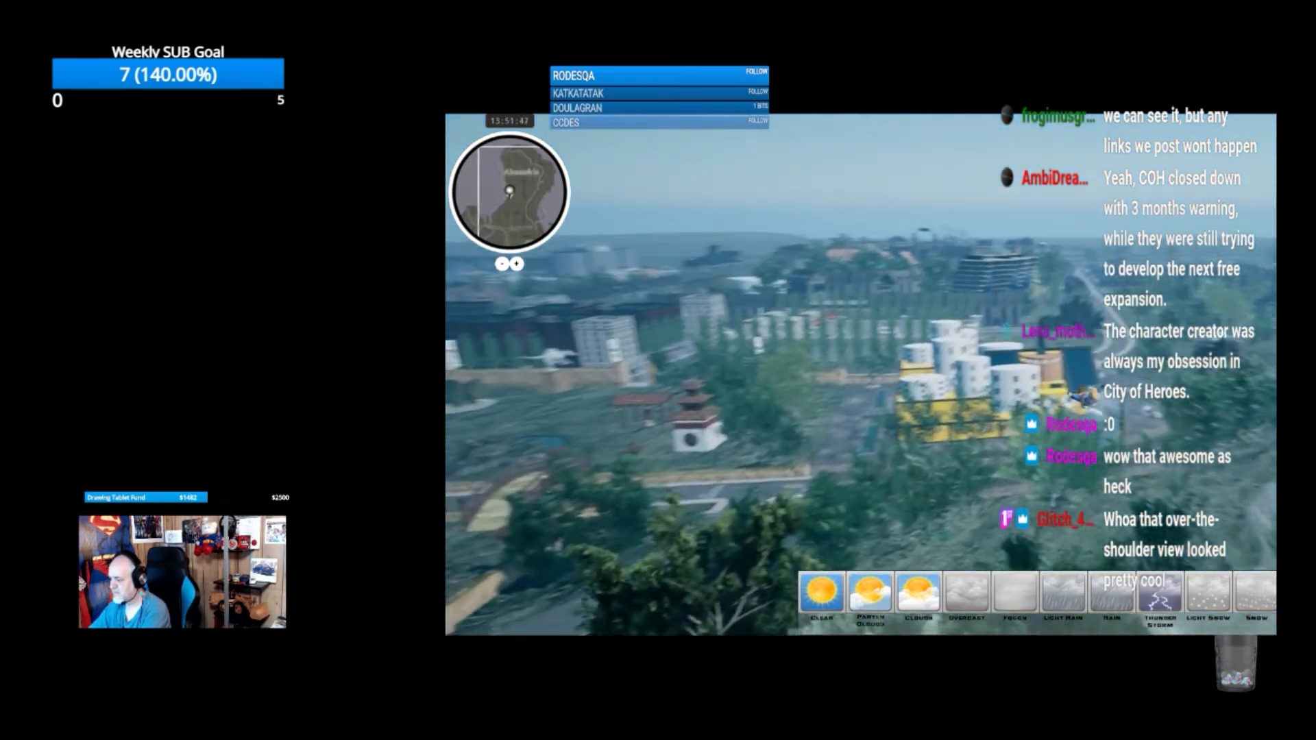
{"action": "key", "text": "w"}
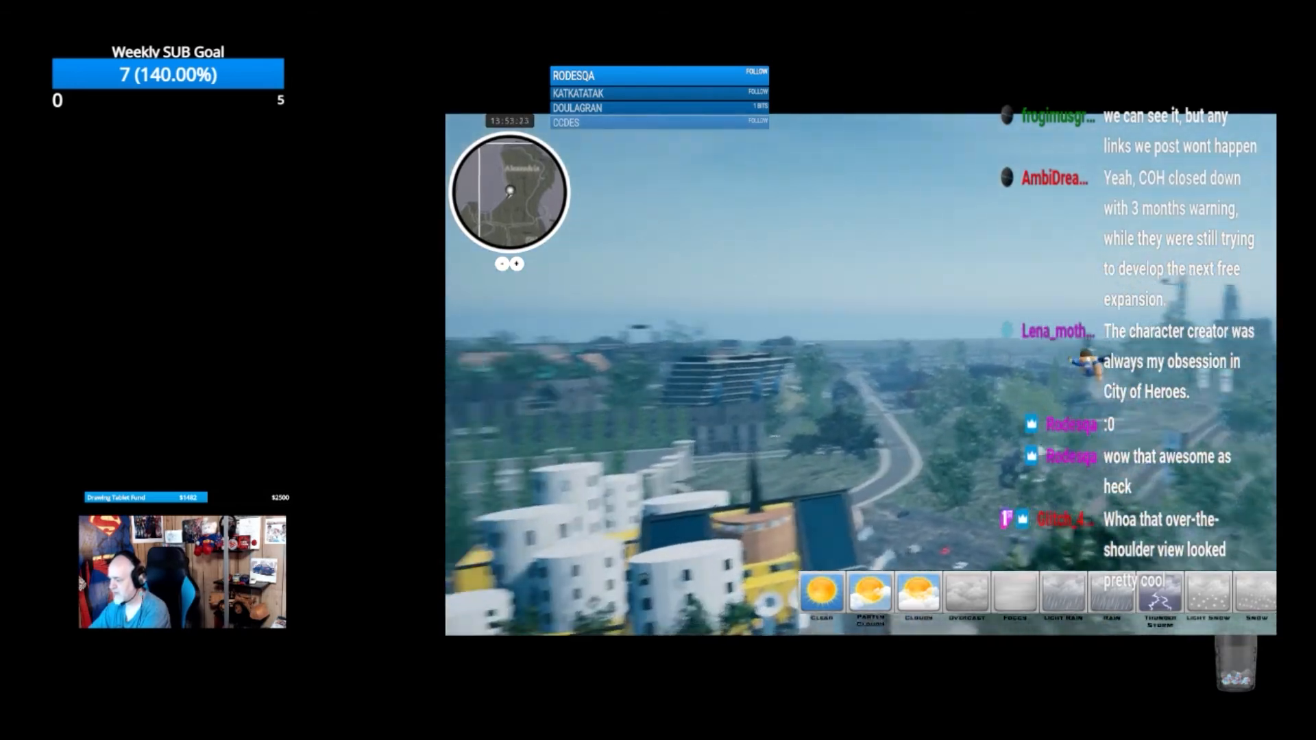
{"action": "key", "text": "w"}
{"action": "key", "text": "w"}
{"action": "key", "text": "w"}
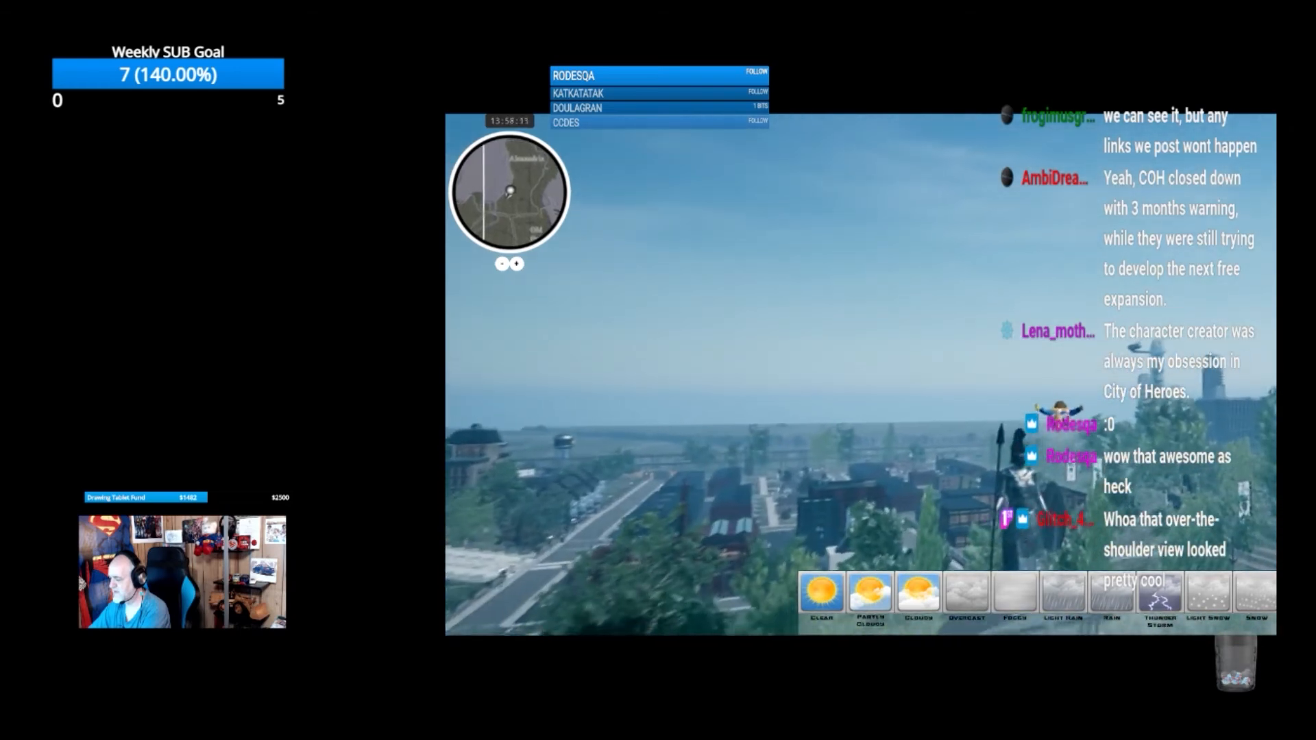
Fly over the housing blocks to the tall tower and approach the Titan Action News airship docked there
{"action": "key", "text": "w"}
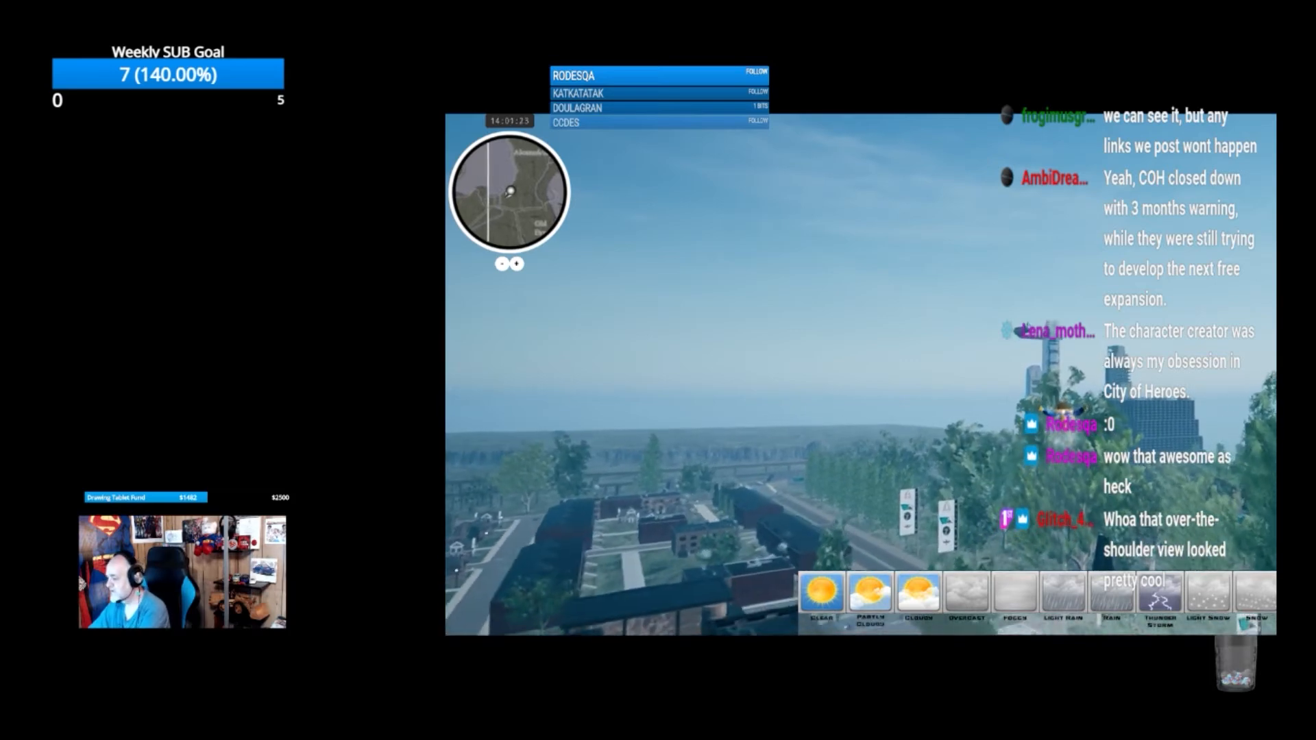
{"action": "key", "text": "w"}
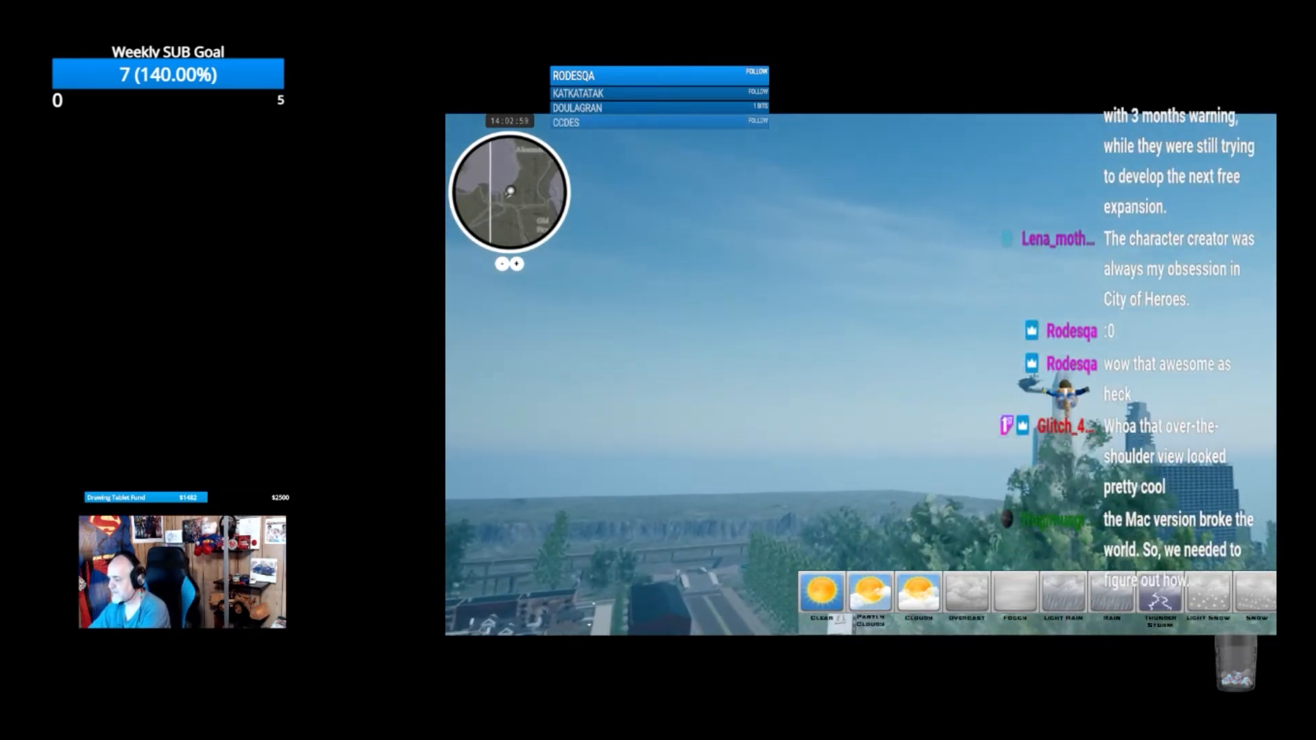
{"action": "key", "text": "w"}
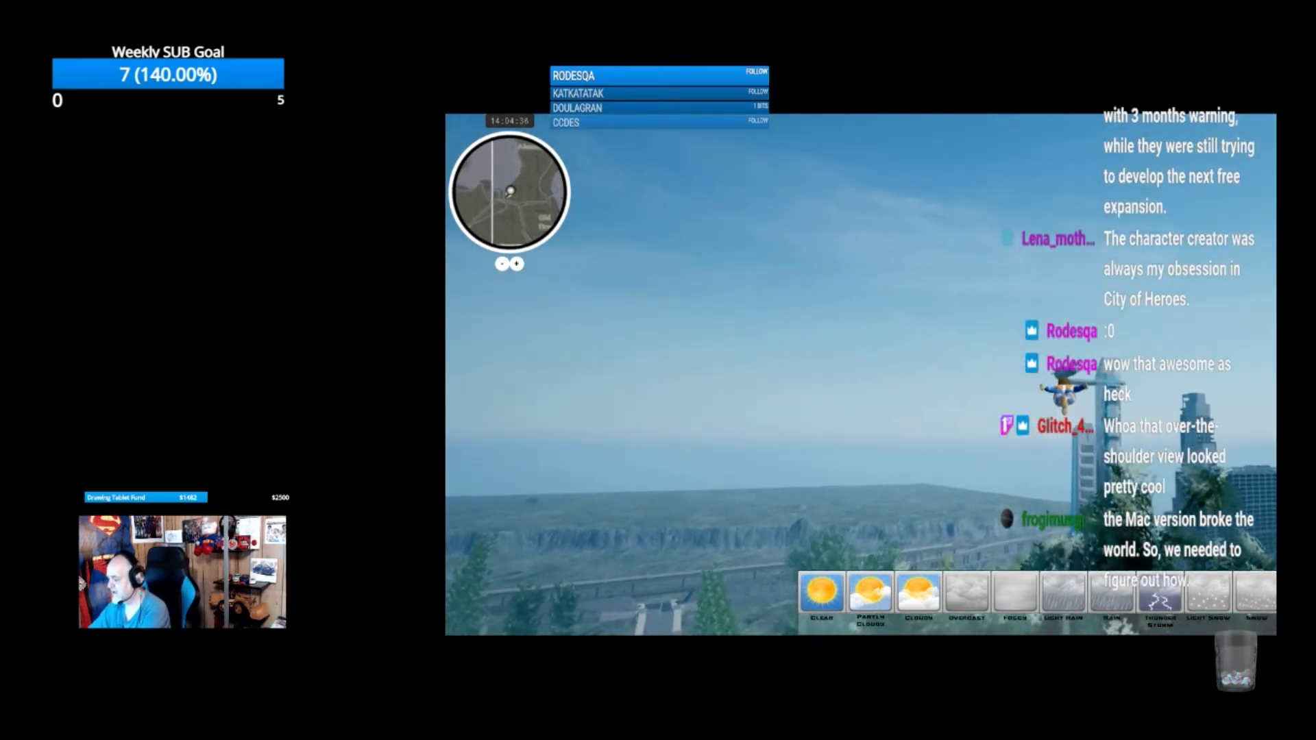
{"action": "key", "text": "w"}
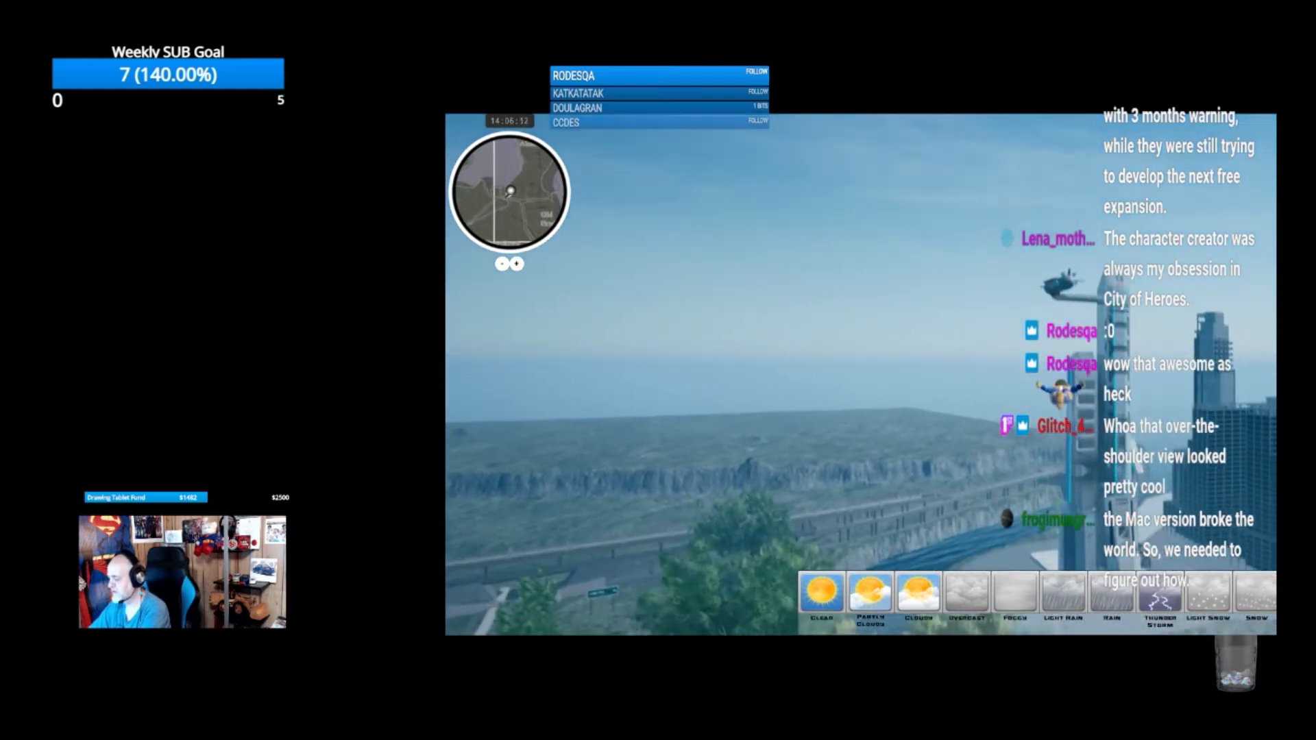
{"action": "key", "text": "w"}
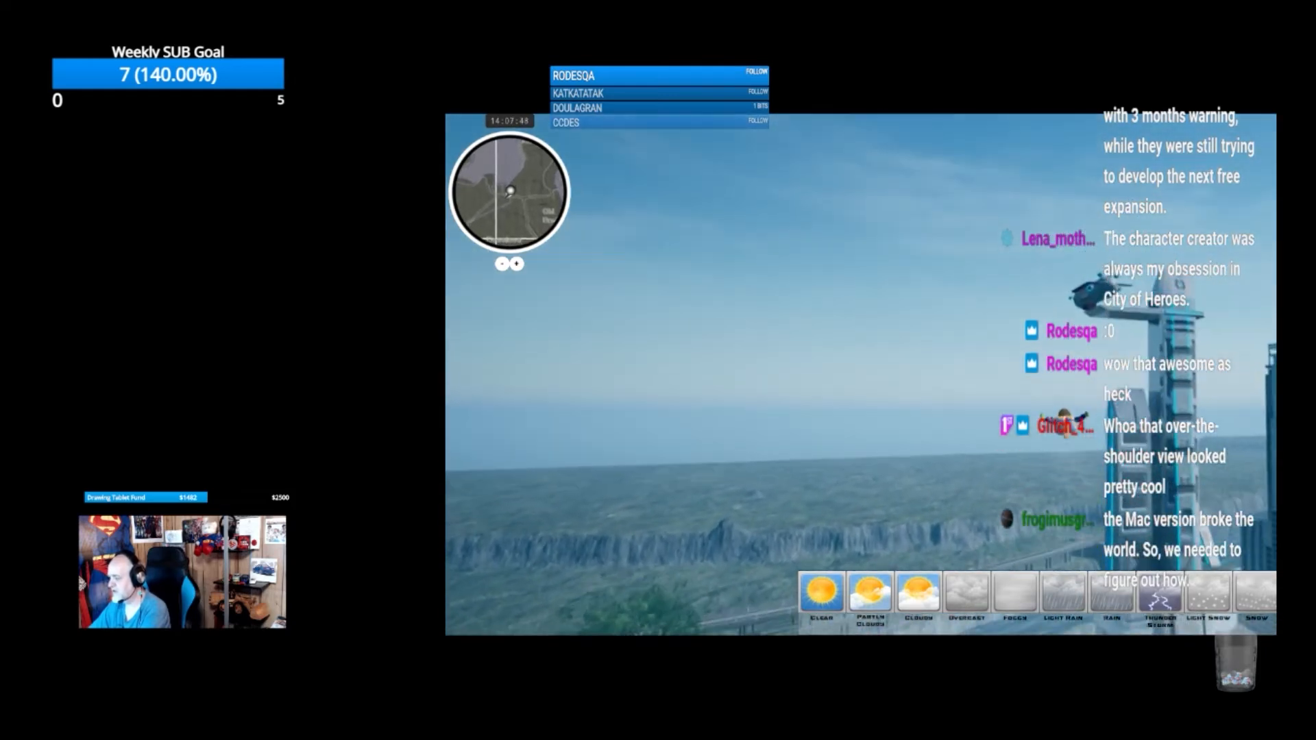
{"action": "key", "text": "w"}
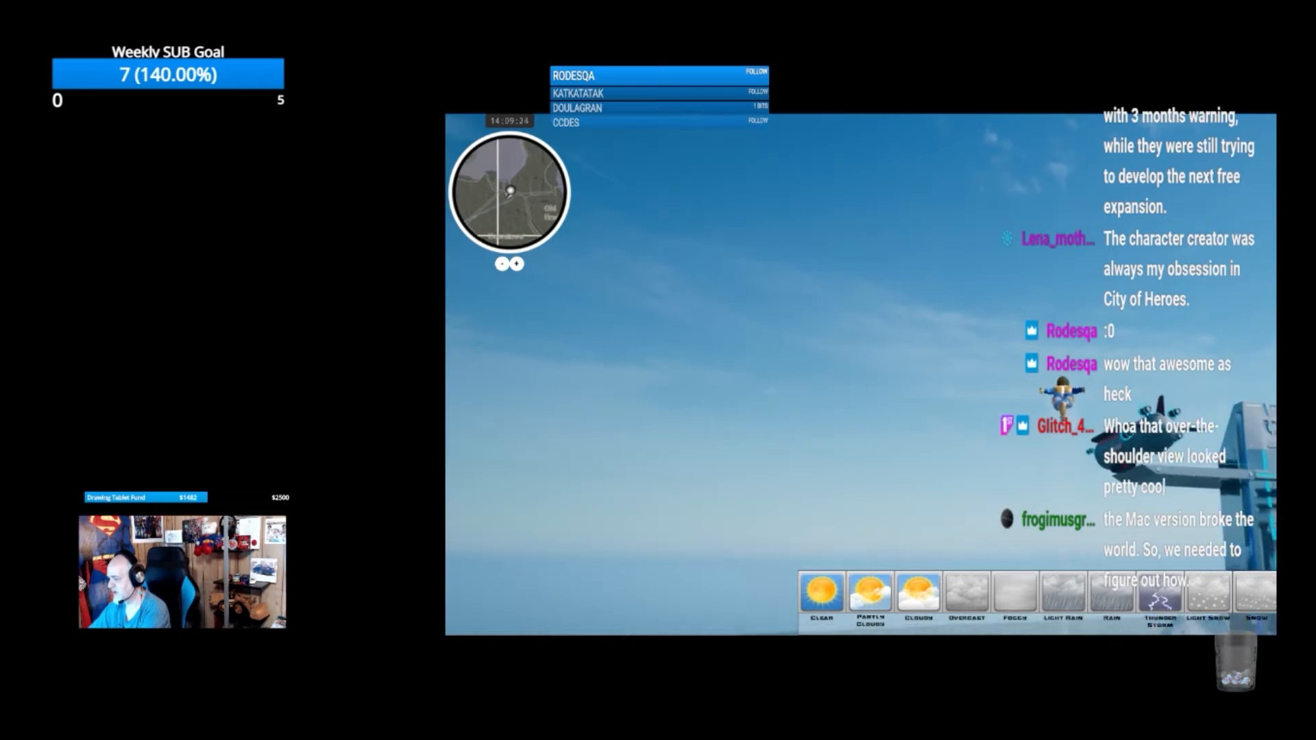
{"action": "key", "text": "w"}
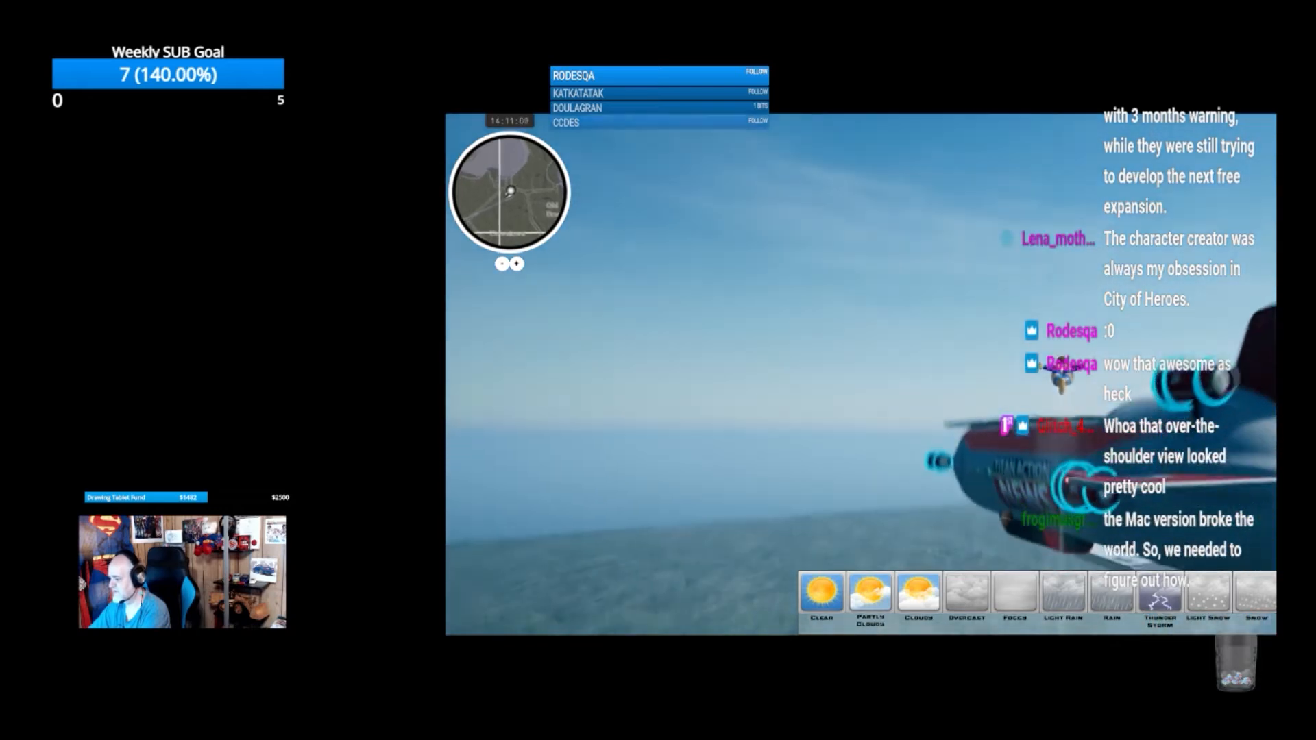
Move the camera close to Super Tech Lady and show her beside the Titan Action News airship
{"action": "scroll", "coordinate": [861, 374], "scroll_direction": "up", "scroll_amount": 5}
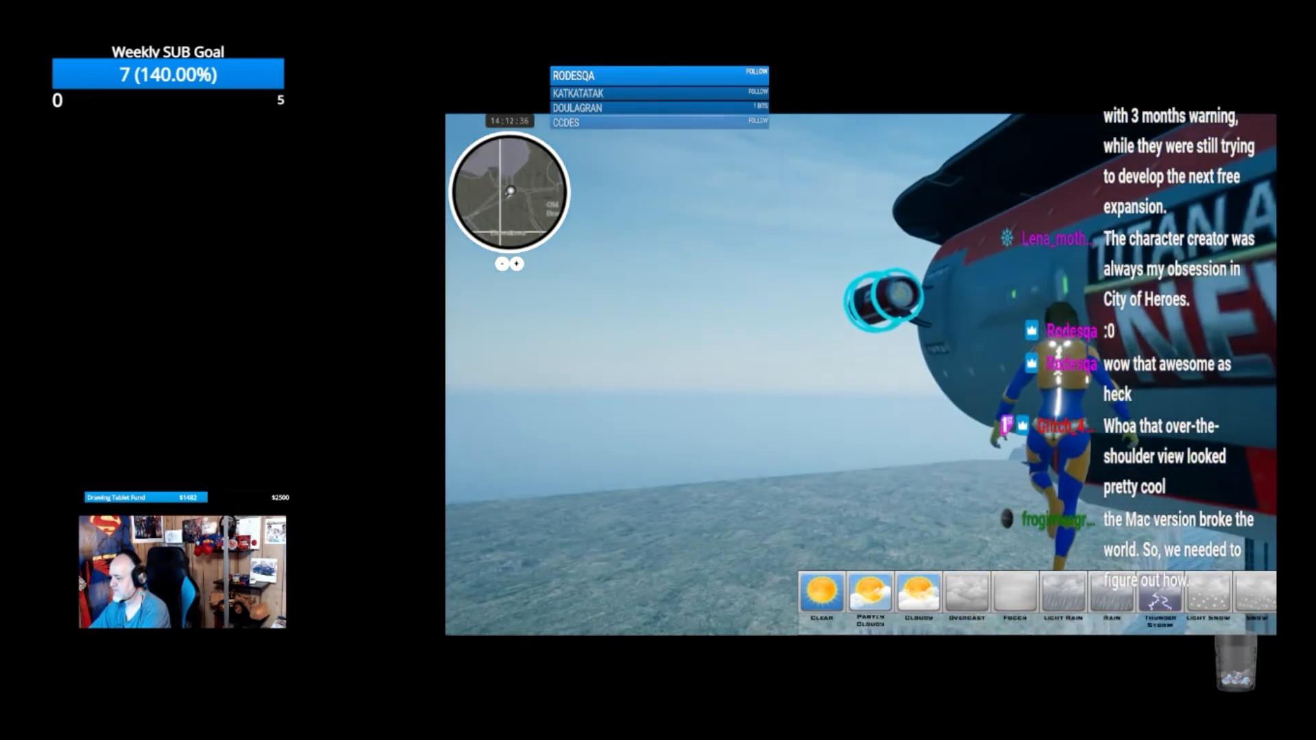
{"action": "key", "text": "s"}
{"action": "key", "text": "s"}
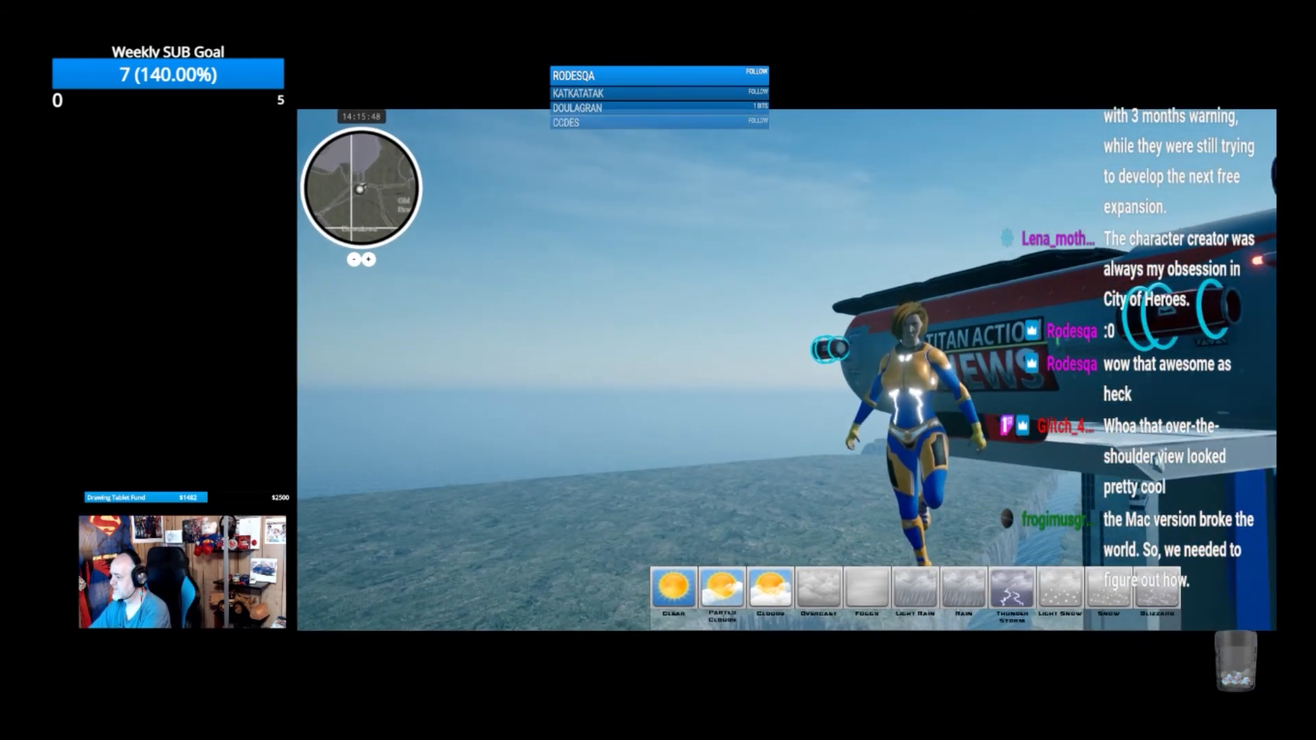
{"action": "key", "text": "a"}
{"action": "key", "text": "w"}
{"action": "key", "text": "w"}
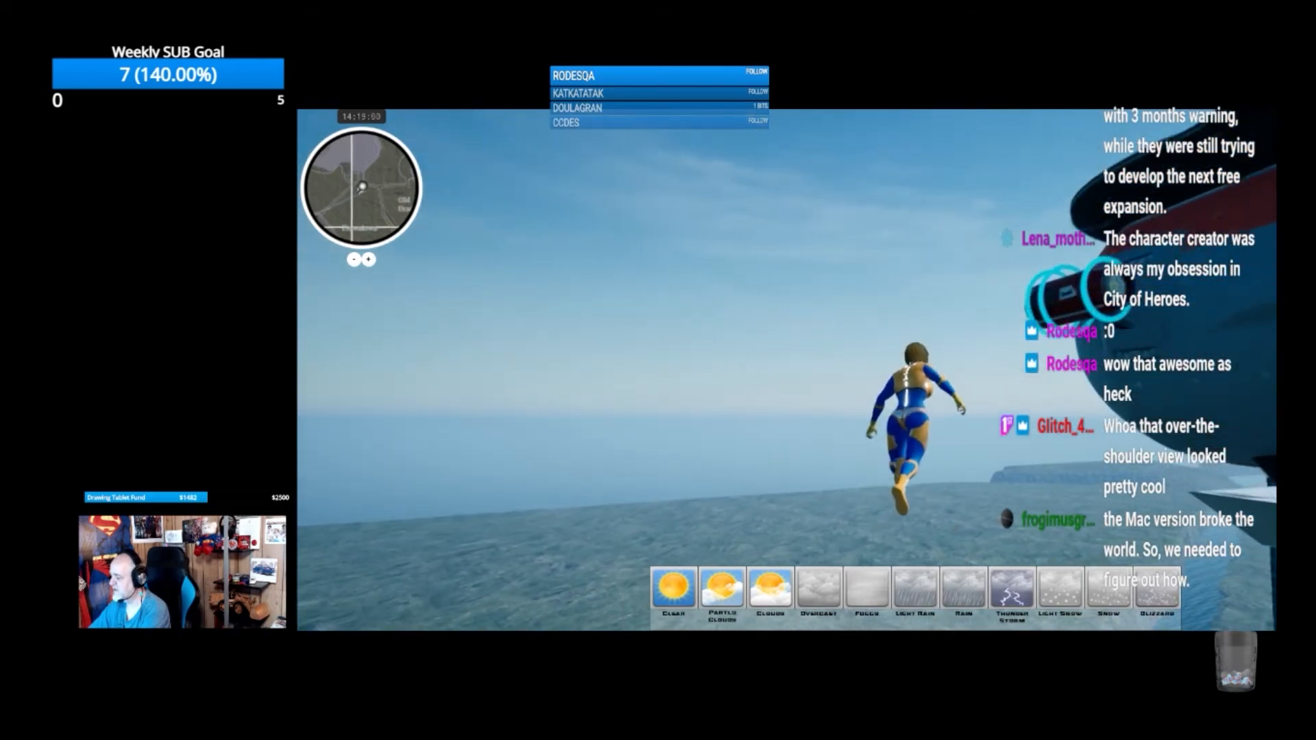
Land Super Tech Lady on the tower's platform and view the tower top and the docked airship from there
{"action": "key", "text": "w"}
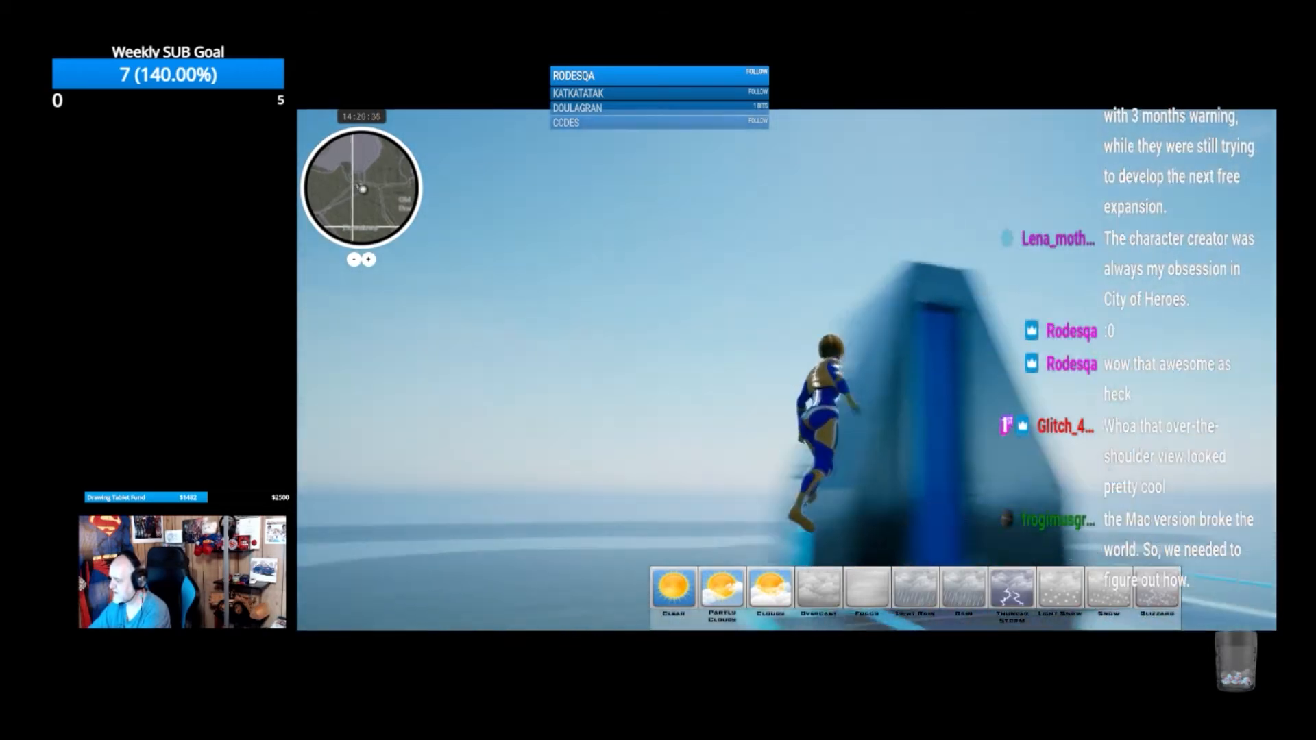
{"action": "key", "text": "s"}
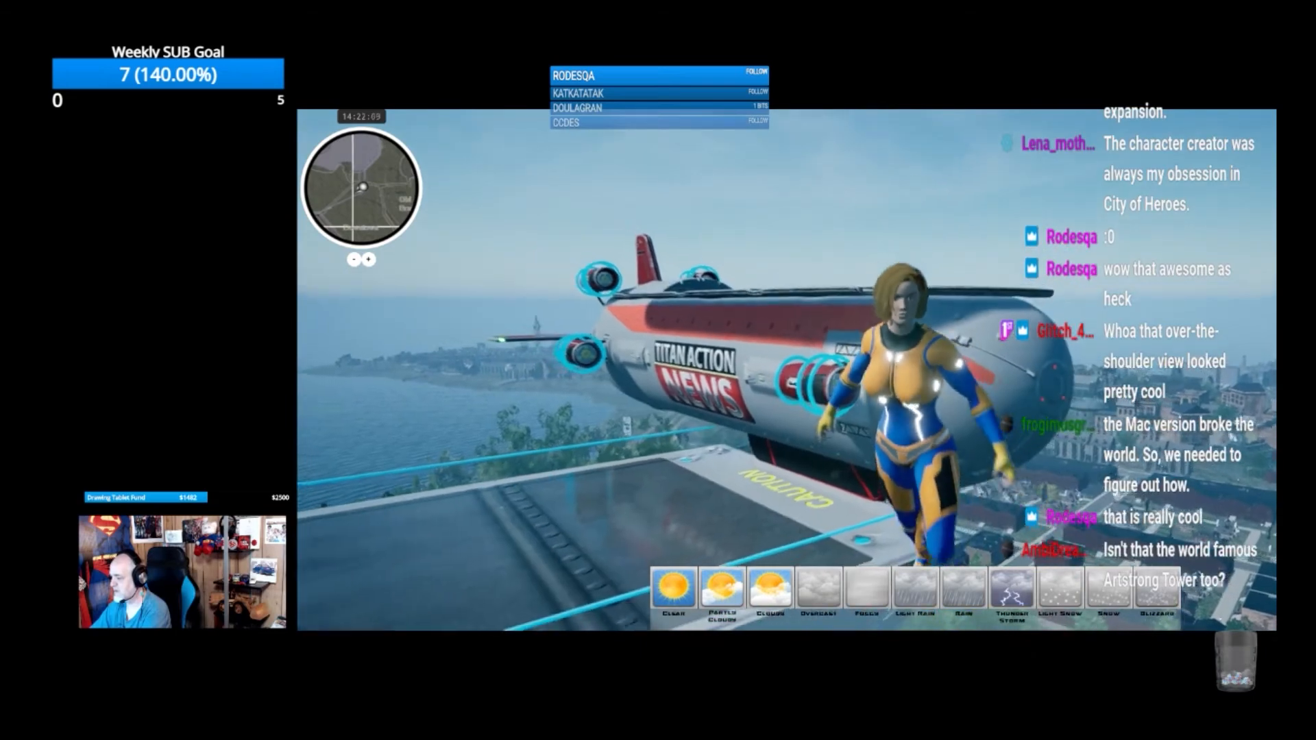
{"action": "key", "text": "w"}
{"action": "key", "text": "w"}
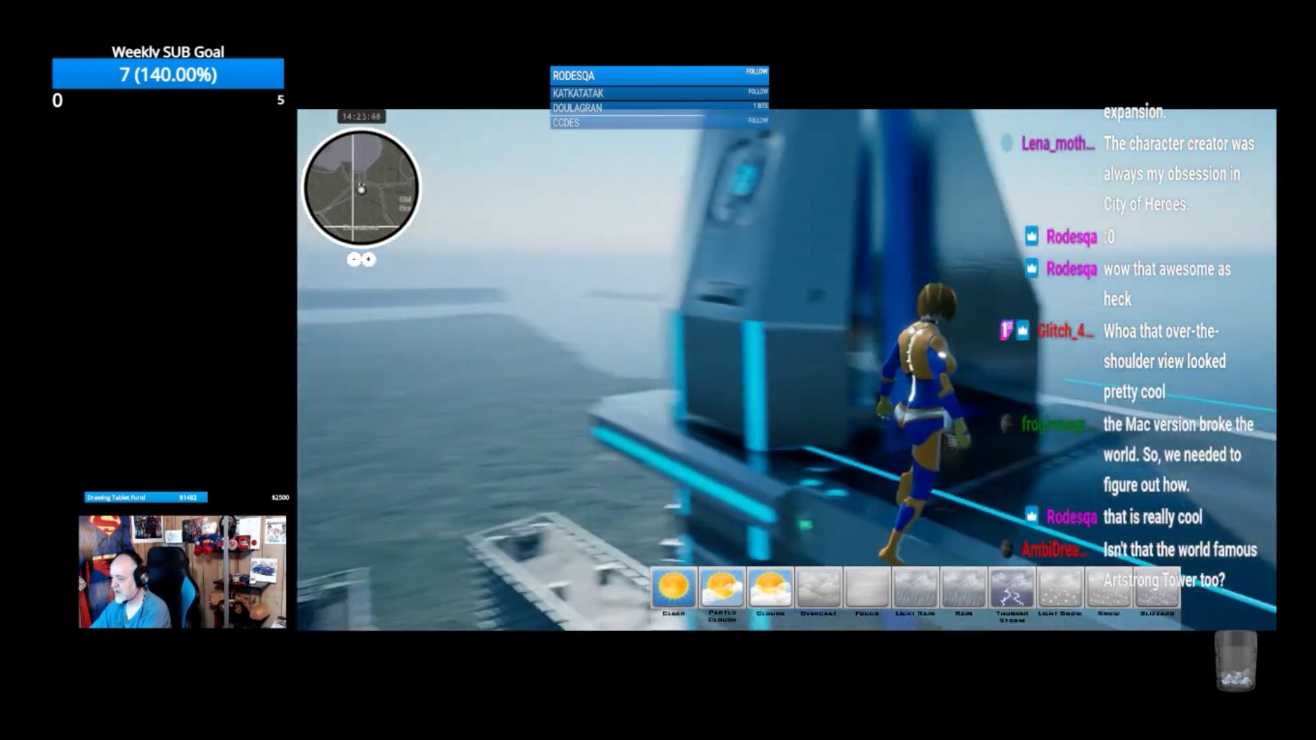
{"action": "key", "text": "w"}
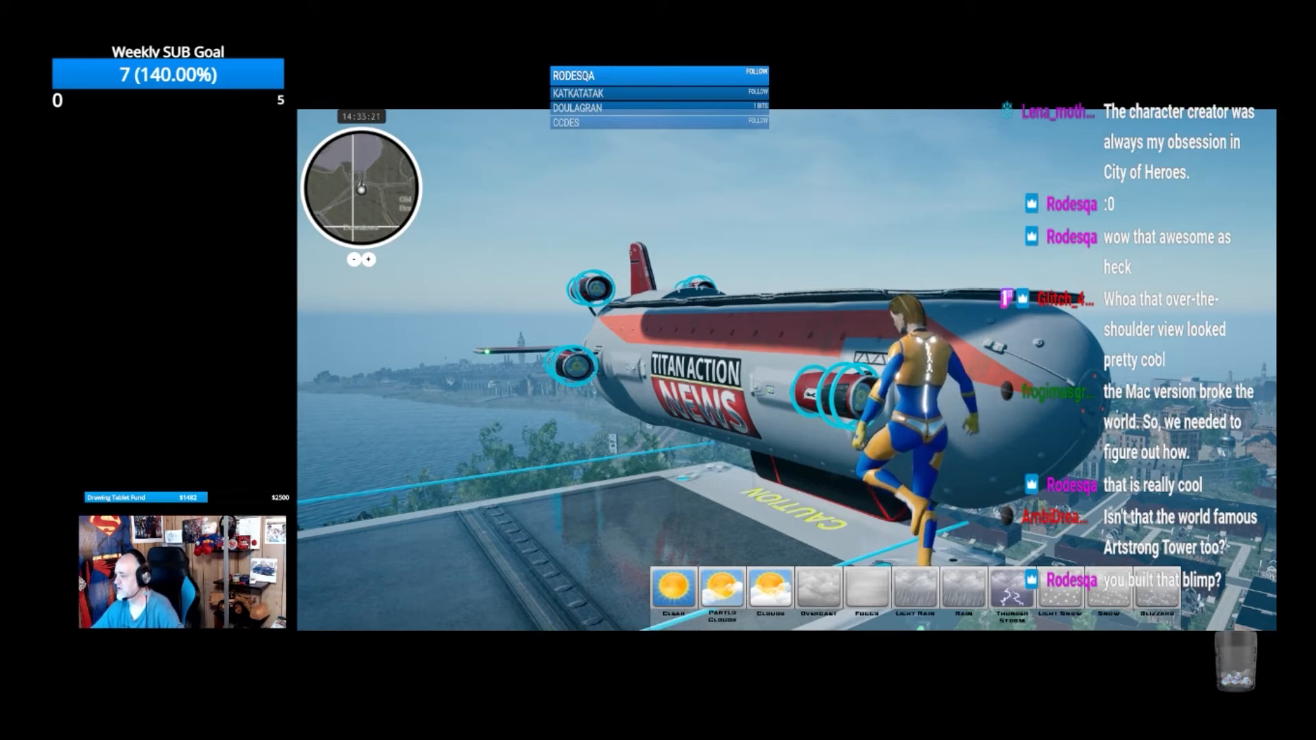
Fly Super Tech Lady down beside the tower, return to its platform and take off above the docked airship
{"action": "key", "text": "w"}
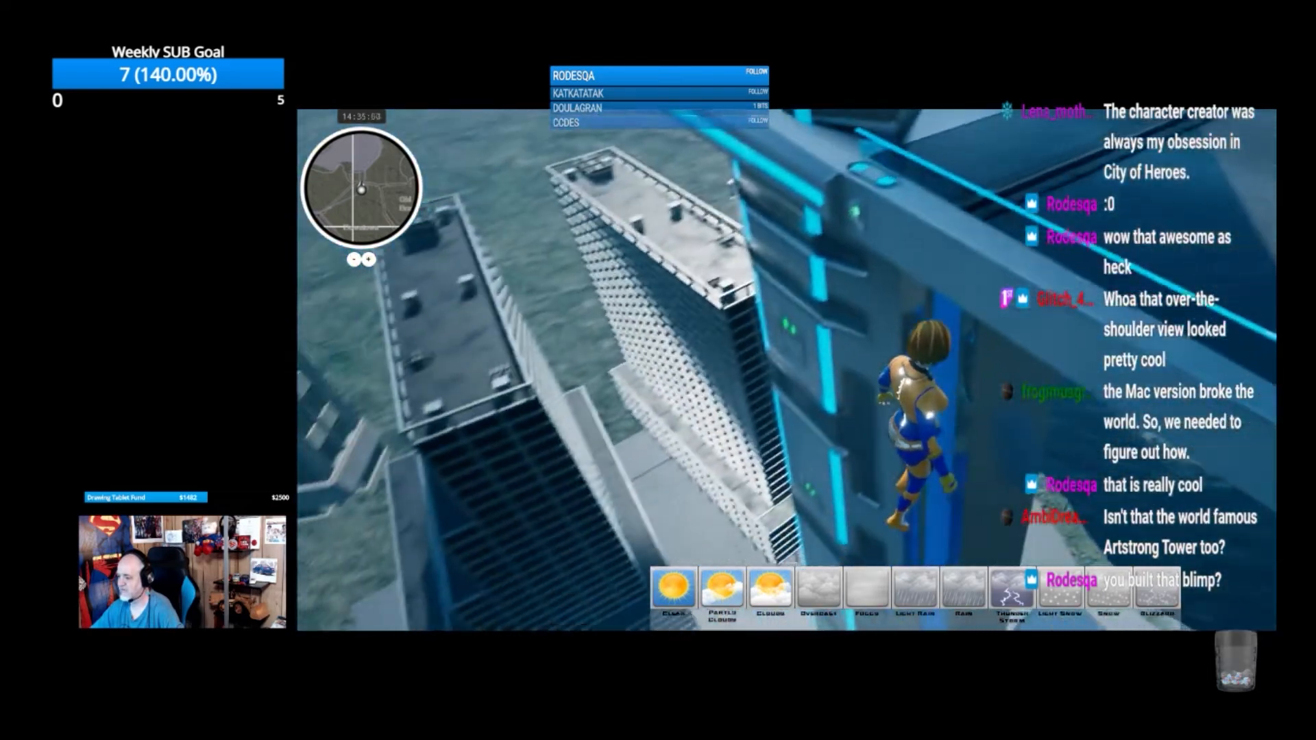
{"action": "key", "text": "space"}
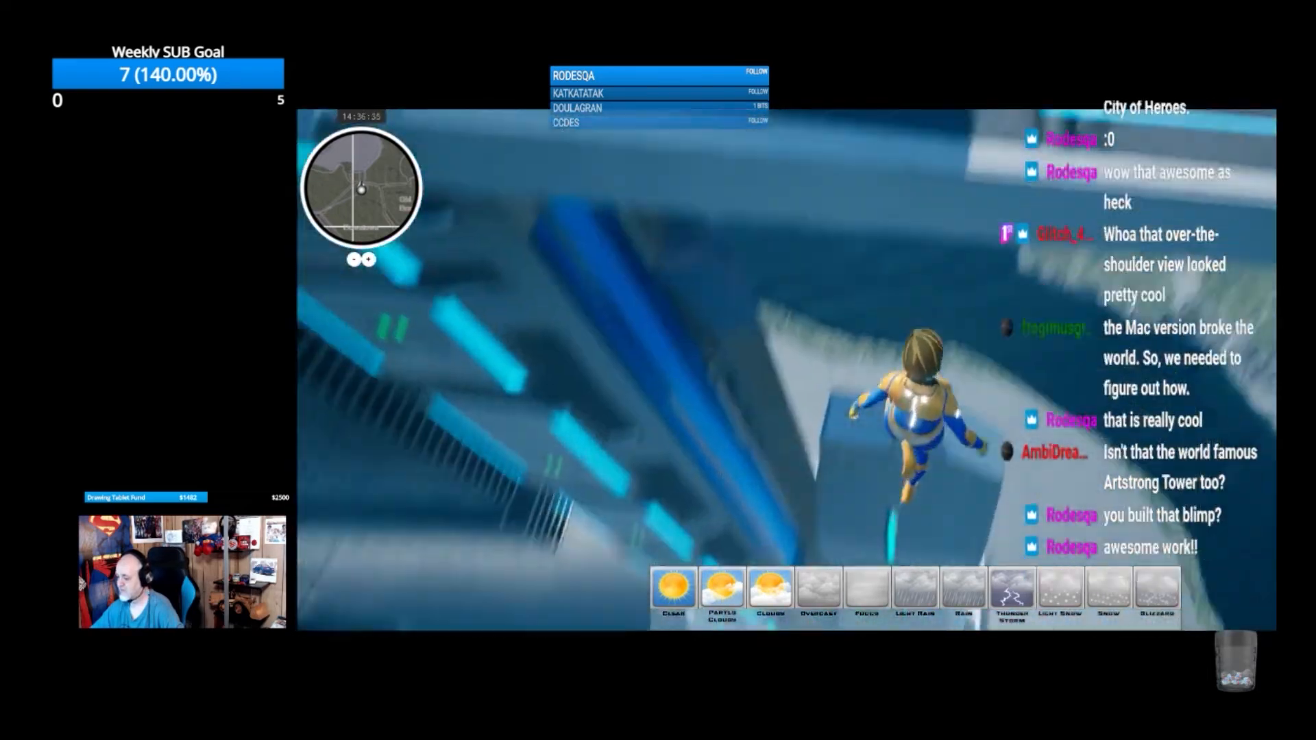
{"action": "key", "text": "w"}
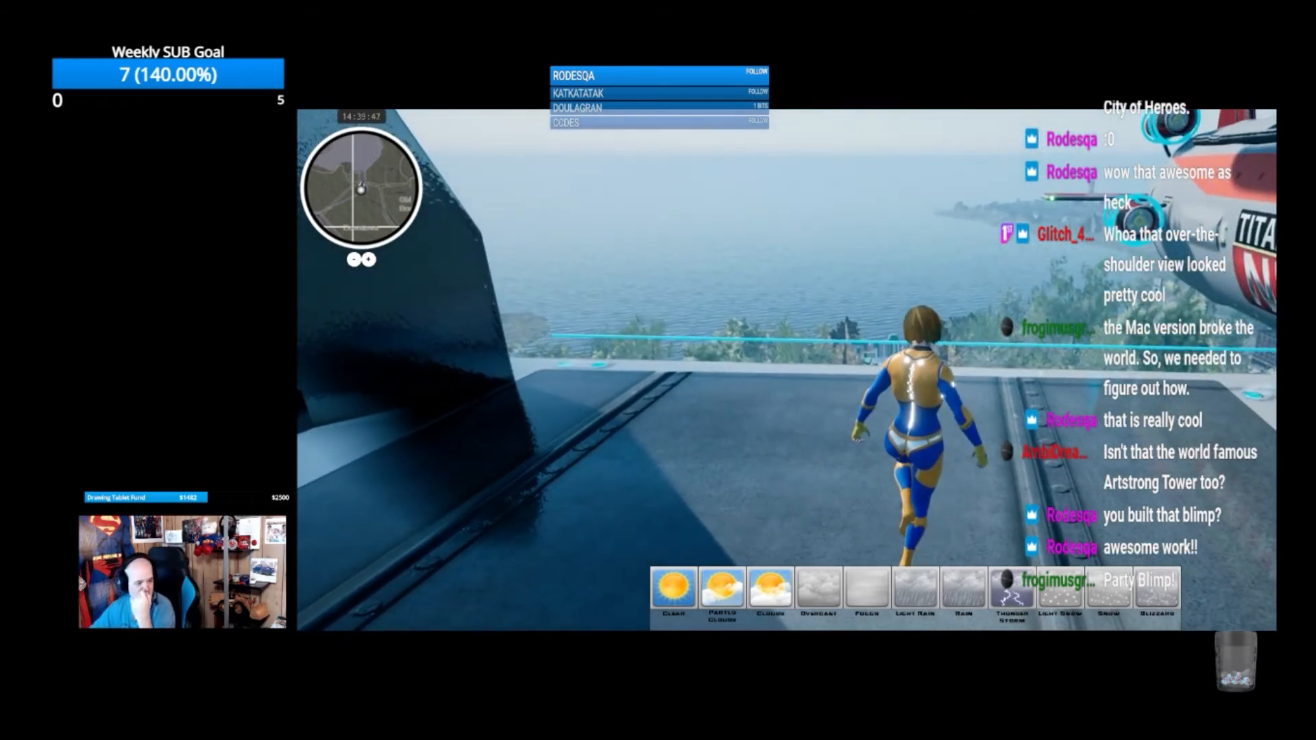
{"action": "key", "text": "space"}
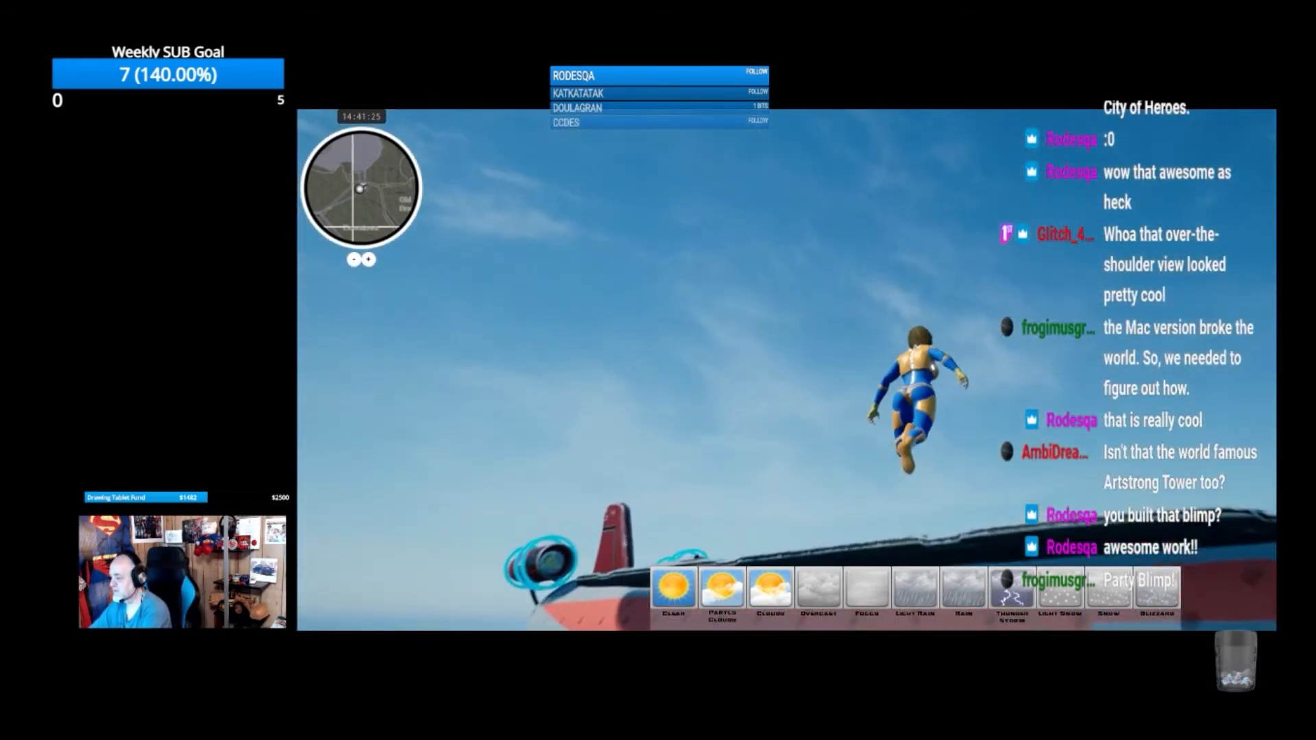
Land on the roof of the Titan Action News airship and run toward its solar panels and rear engines
{"action": "key", "text": "w"}
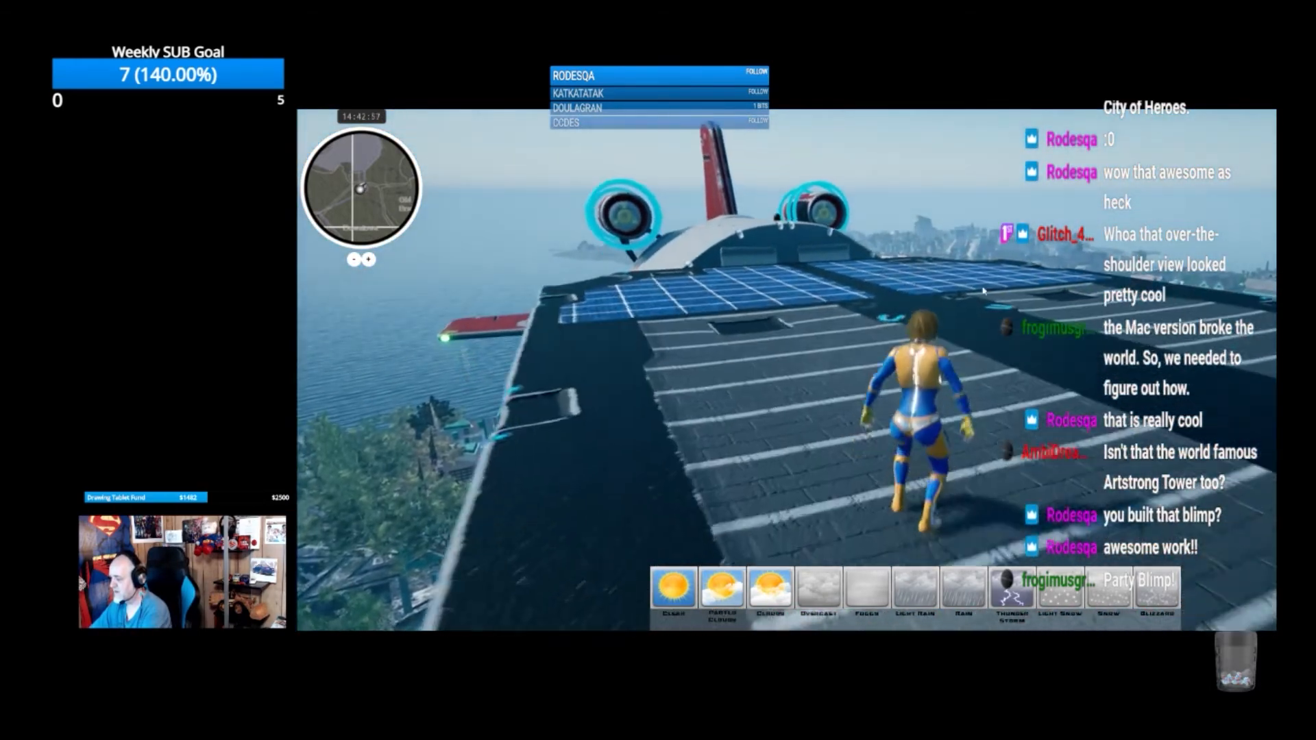
{"action": "right_click_drag", "start_coordinate": [872, 370], "coordinate": [1097, 360]}
{"action": "key", "text": "w"}
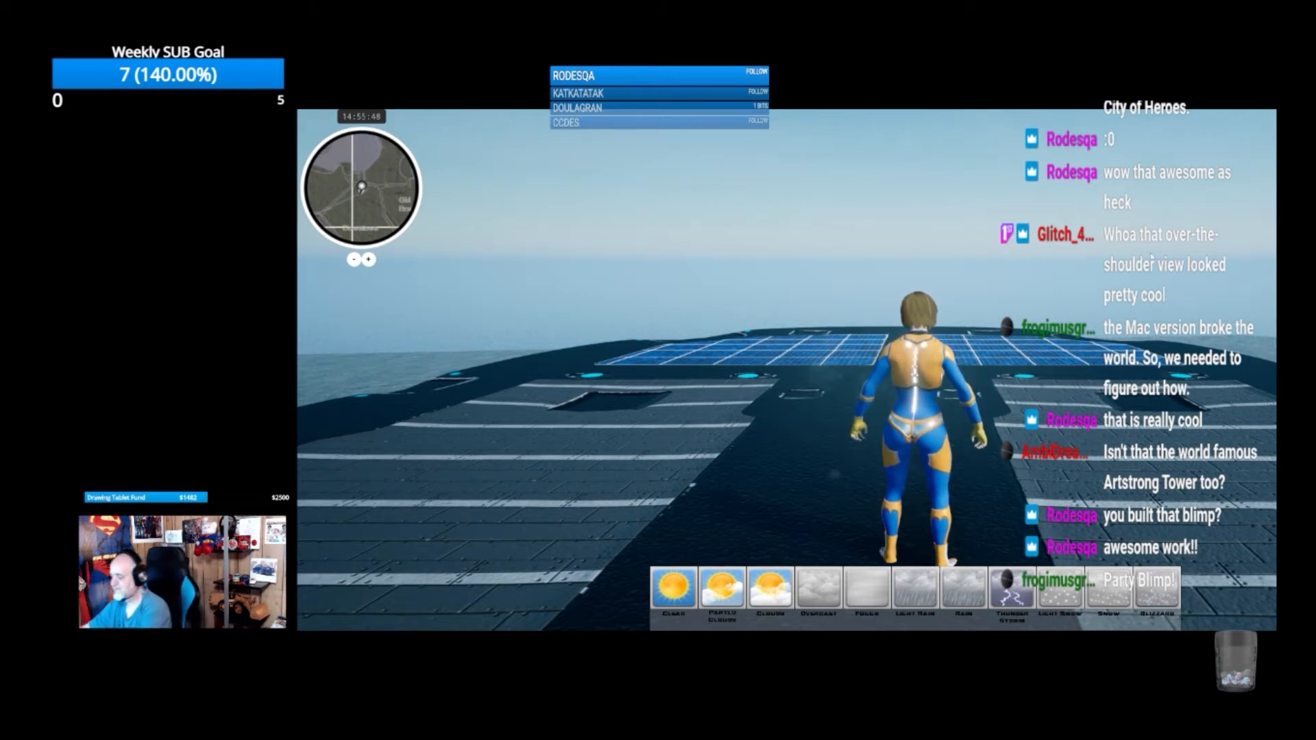
{"action": "right_click_drag", "start_coordinate": [521, 404], "coordinate": [540, 404]}
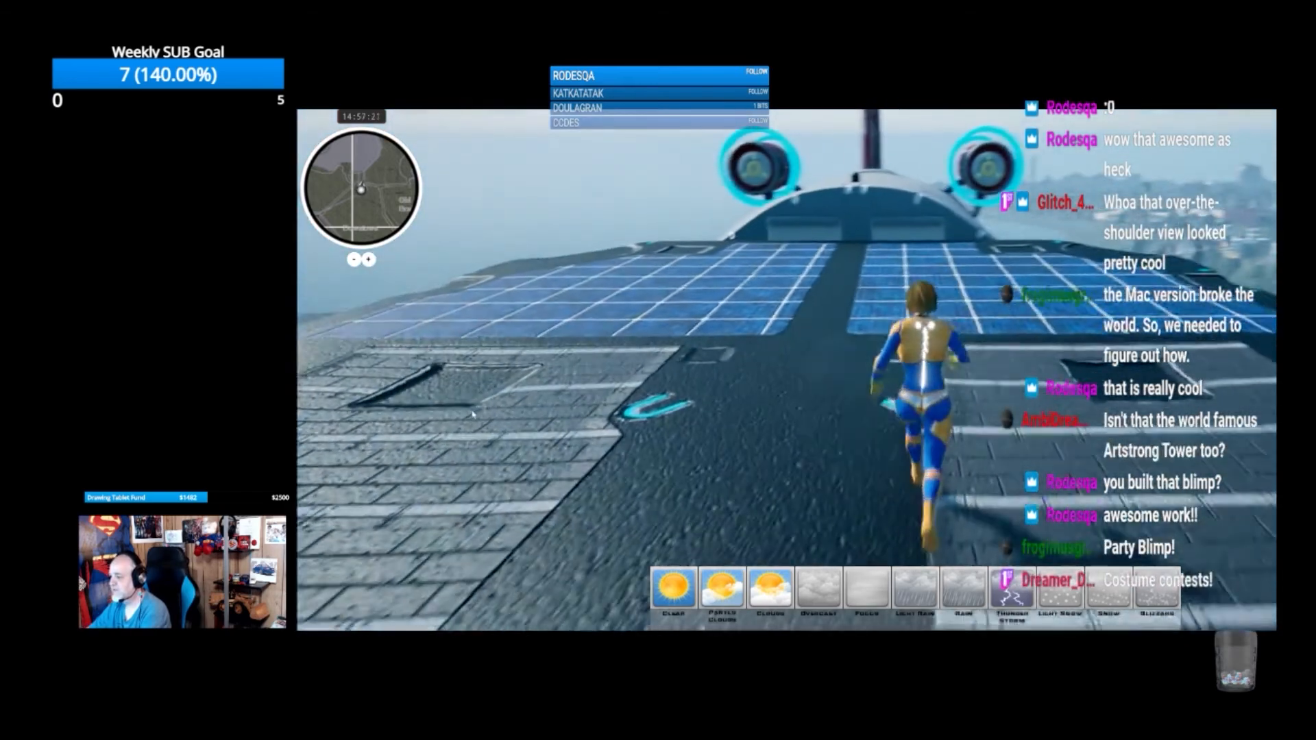
Quit City of Titans to the desktop
{"action": "key", "text": "Escape"}
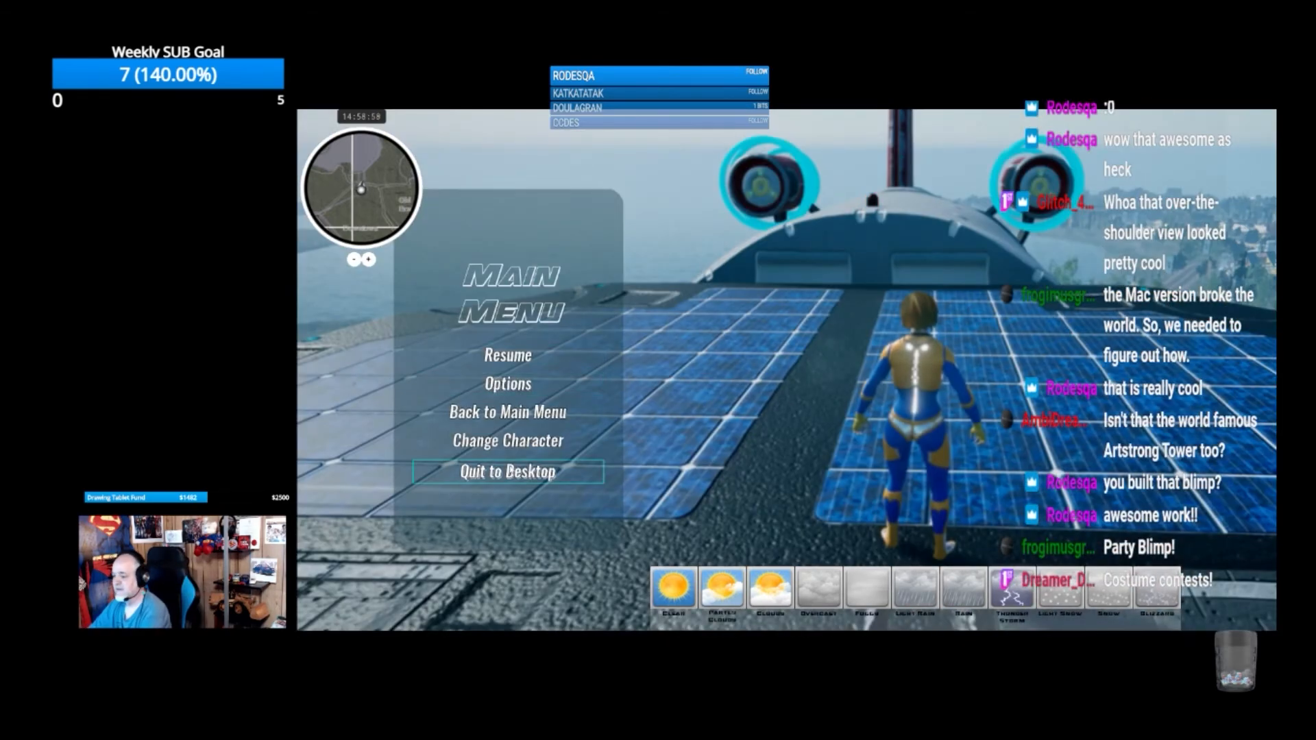
{"action": "left_click", "coordinate": [439, 472]}
{"action": "left_click", "coordinate": [897, 391]}
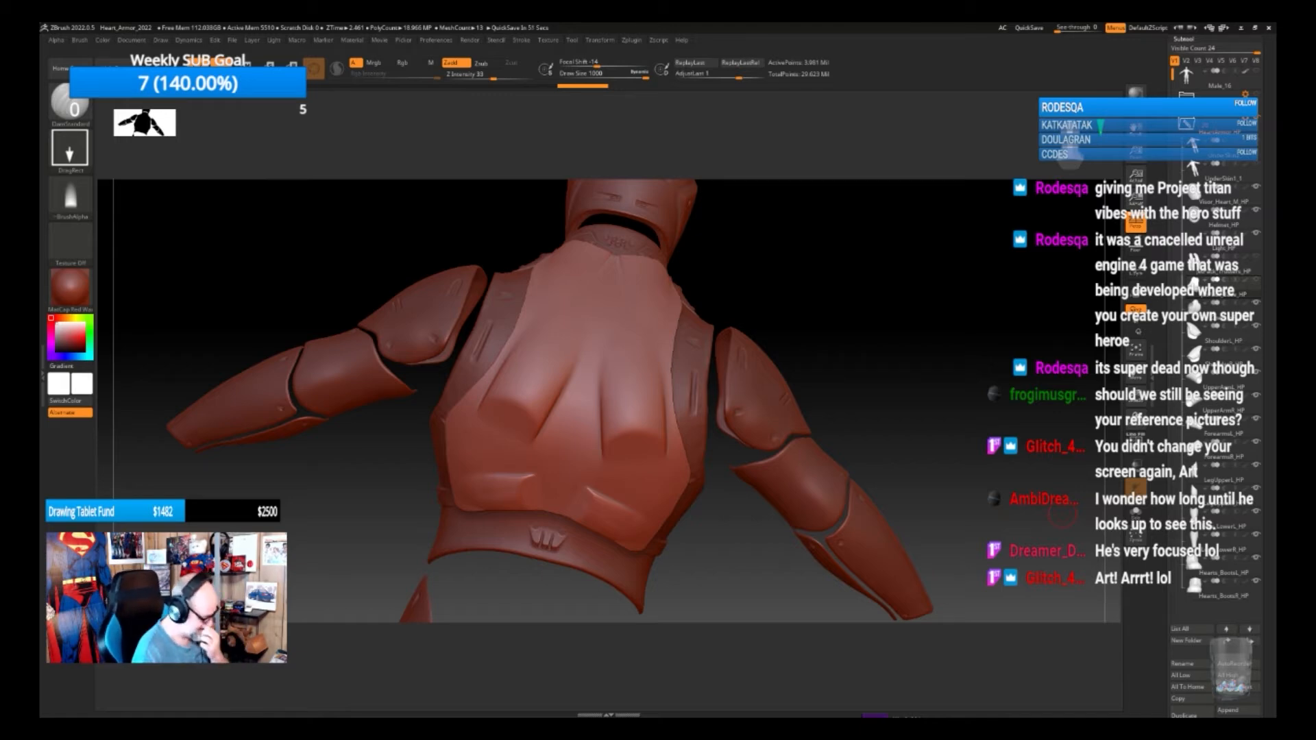
Give the sculpting brush the Dots stroke and Alpha 01 for work on the jetpack base plate
{"action": "mouse_move", "coordinate": [737, 538]}
{"action": "left_mouse_down"}
{"action": "mouse_move", "coordinate": [749, 542]}
{"action": "mouse_move", "coordinate": [706, 547]}
{"action": "mouse_move", "coordinate": [816, 566]}
{"action": "mouse_move", "coordinate": [844, 537]}
{"action": "mouse_move", "coordinate": [852, 461]}
{"action": "left_mouse_up"}
{"action": "key", "text": "ctrl"}
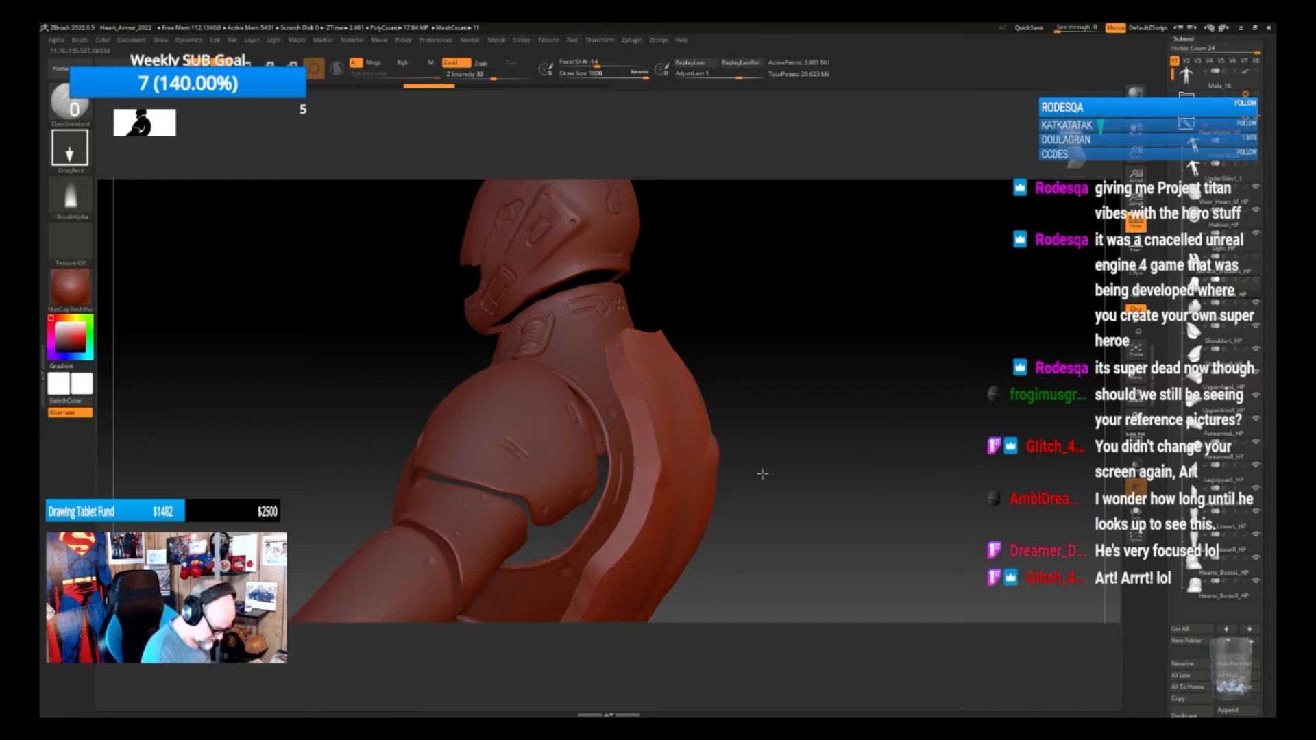
{"action": "left_click_drag", "start_coordinate": [852, 484], "coordinate": [662, 441]}
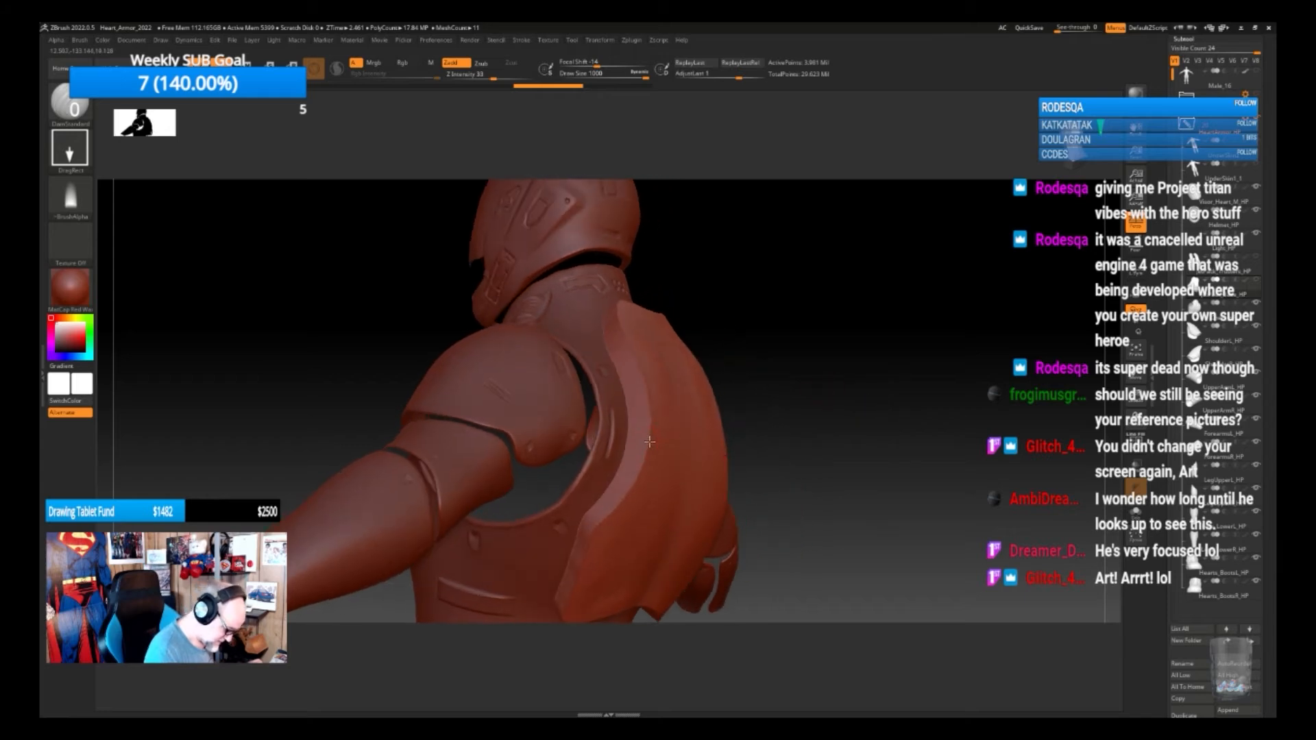
{"action": "left_click_drag", "start_coordinate": [870, 480], "coordinate": [826, 476]}
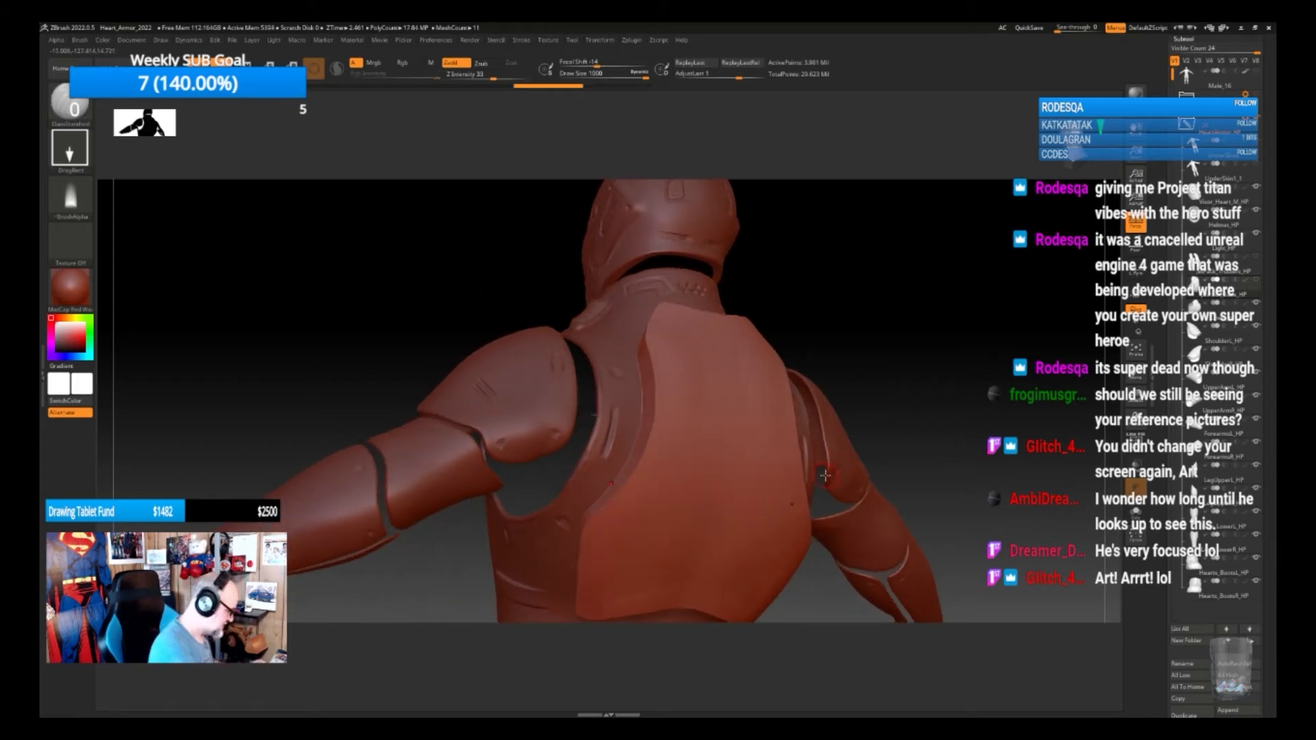
{"action": "left_click", "coordinate": [69, 147]}
{"action": "left_click", "coordinate": [130, 158]}
{"action": "left_click", "coordinate": [69, 199]}
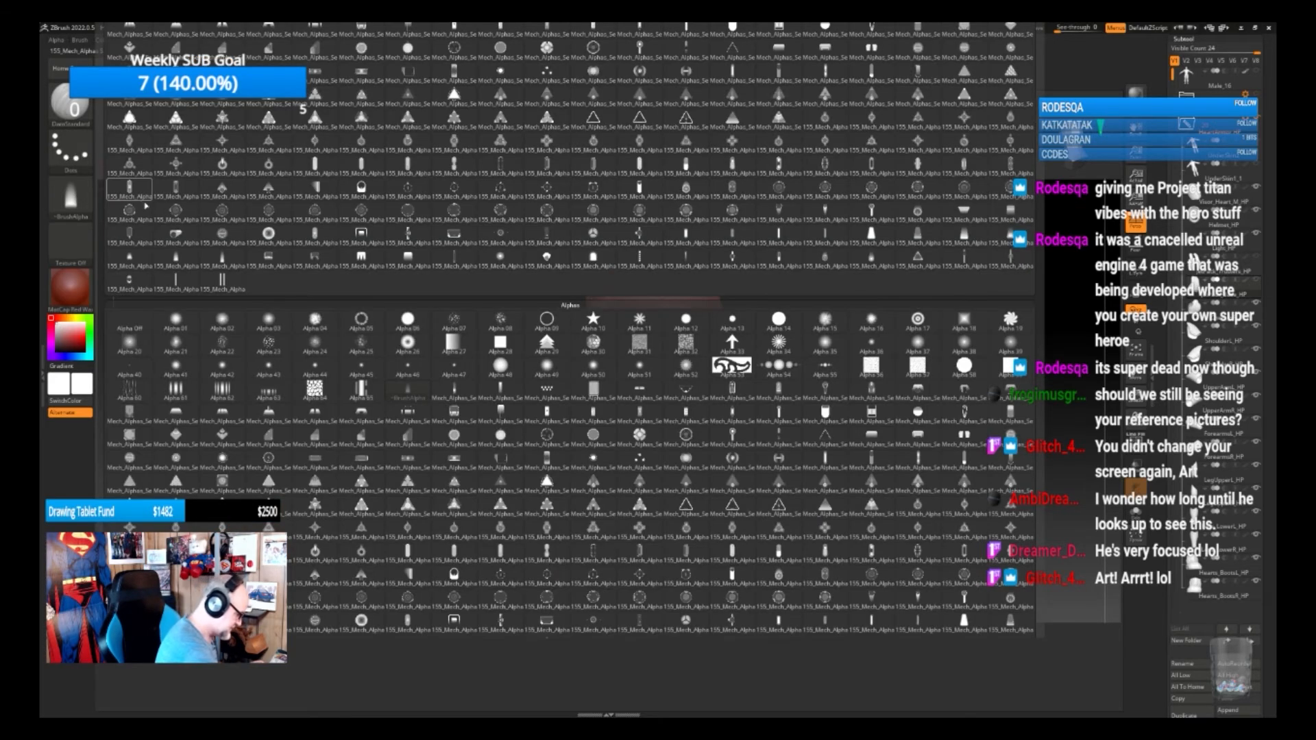
{"action": "left_click", "coordinate": [176, 321]}
{"action": "mouse_move", "coordinate": [938, 449]}
{"action": "left_mouse_down"}
{"action": "mouse_move", "coordinate": [927, 442]}
{"action": "mouse_move", "coordinate": [942, 453]}
{"action": "left_mouse_up"}
{"action": "key", "text": "shift"}
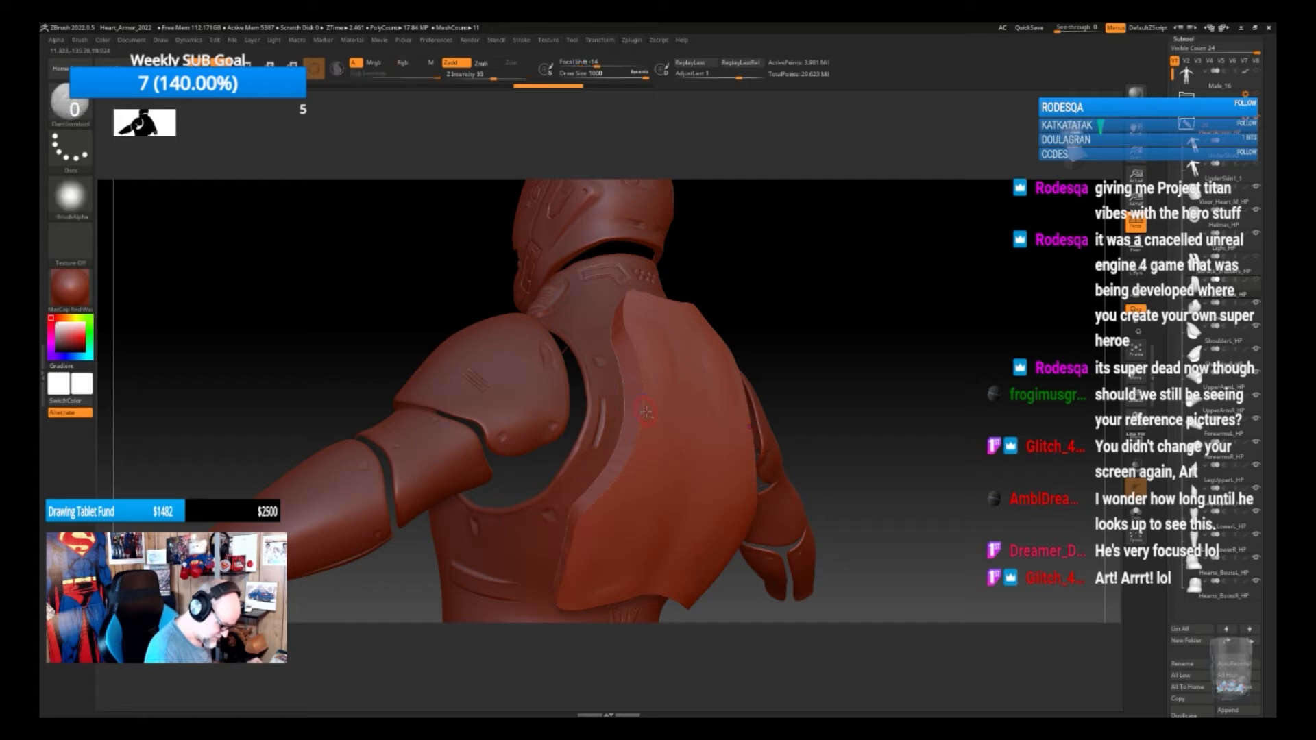
Try inverted brush strokes along the base plate's side bevel and down its back surface, undoing each attempt
{"action": "mouse_move", "coordinate": [645, 402]}
{"action": "left_mouse_down", "text": "alt"}
{"action": "mouse_move", "coordinate": [641, 435]}
{"action": "mouse_move", "coordinate": [636, 342]}
{"action": "left_mouse_up", "text": "alt"}
{"action": "mouse_move", "coordinate": [636, 342]}
{"action": "left_mouse_down", "text": "alt"}
{"action": "mouse_move", "coordinate": [637, 455]}
{"action": "mouse_move", "coordinate": [588, 511]}
{"action": "mouse_move", "coordinate": [639, 434]}
{"action": "mouse_move", "coordinate": [644, 377]}
{"action": "mouse_move", "coordinate": [630, 463]}
{"action": "mouse_move", "coordinate": [643, 394]}
{"action": "left_mouse_up", "text": "alt"}
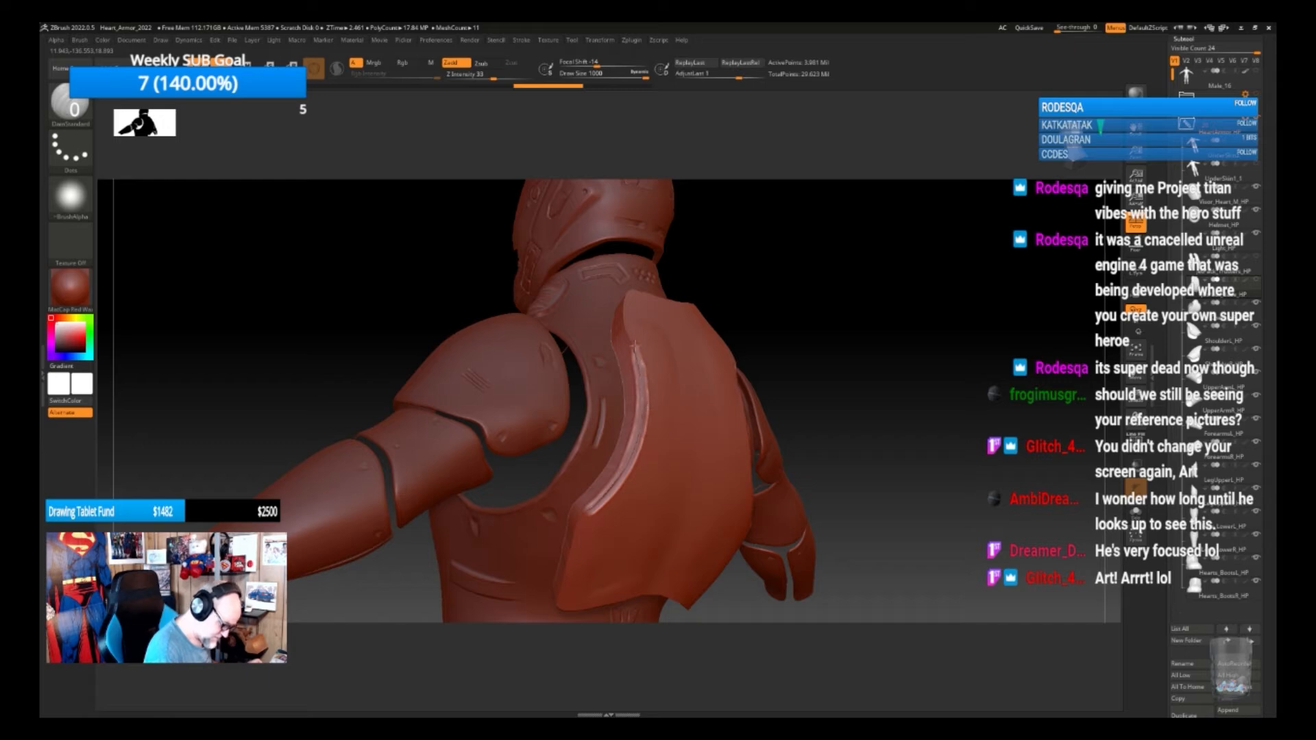
{"action": "key", "text": "ctrl+z"}
{"action": "left_click_drag", "start_coordinate": [920, 443], "coordinate": [913, 396]}
{"action": "left_click_drag", "start_coordinate": [696, 357], "coordinate": [703, 543], "text": "alt"}
{"action": "key", "text": "ctrl+z"}
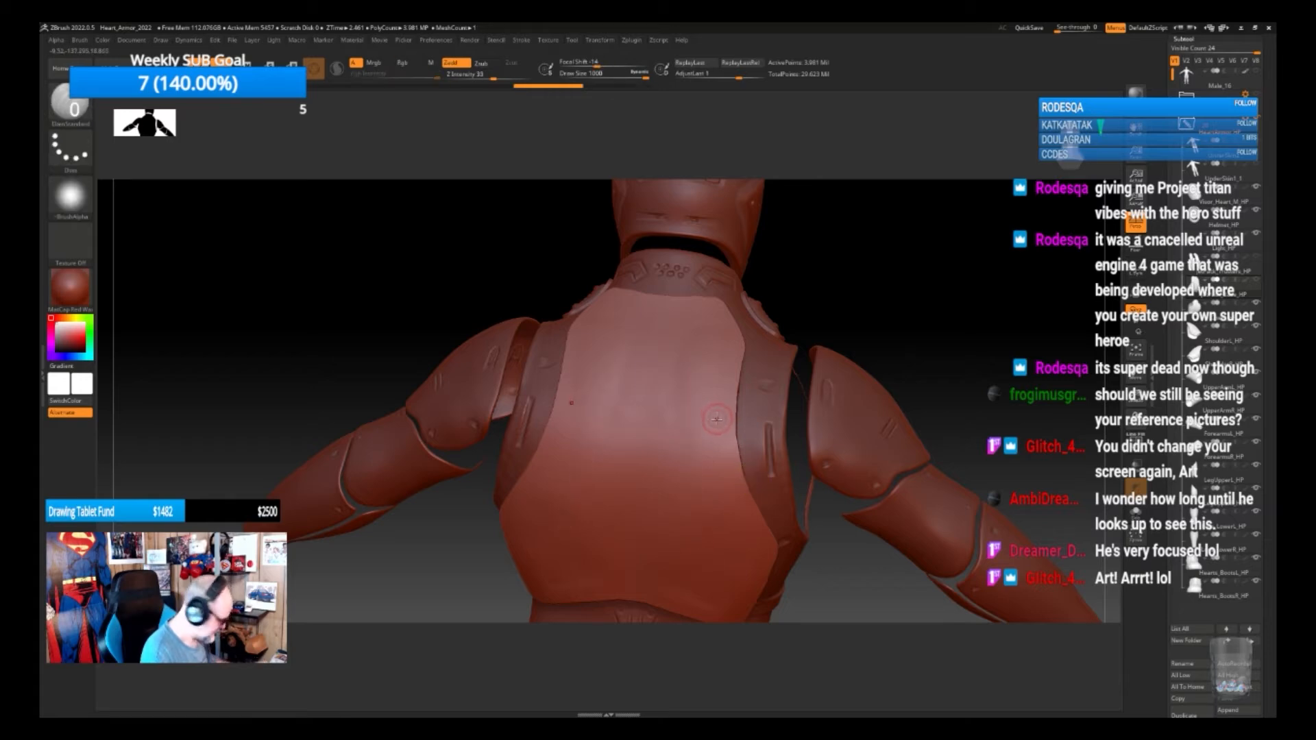
Switch the brush to Zsub and carve a groove along the side edge of the base plate
{"action": "mouse_move", "coordinate": [960, 401]}
{"action": "left_mouse_down"}
{"action": "mouse_move", "coordinate": [977, 390]}
{"action": "mouse_move", "coordinate": [974, 354]}
{"action": "mouse_move", "coordinate": [900, 381]}
{"action": "left_mouse_up"}
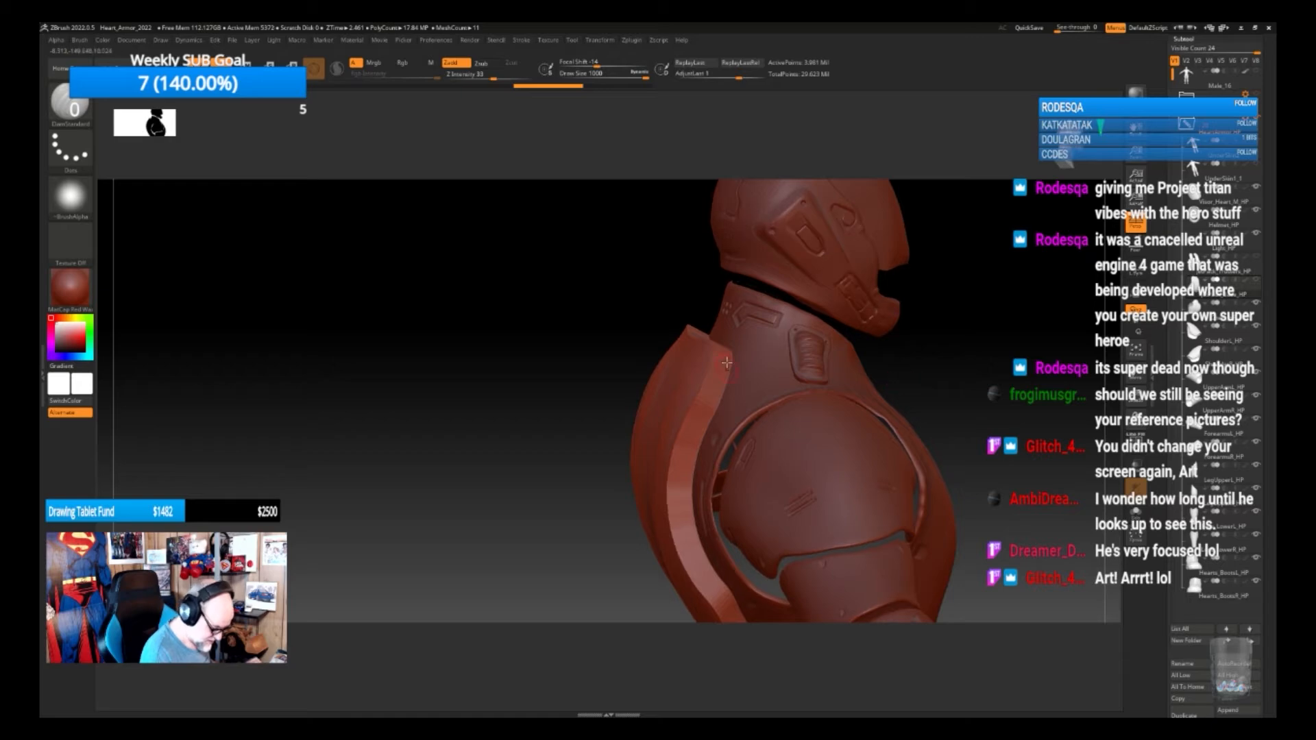
{"action": "left_click", "coordinate": [482, 63]}
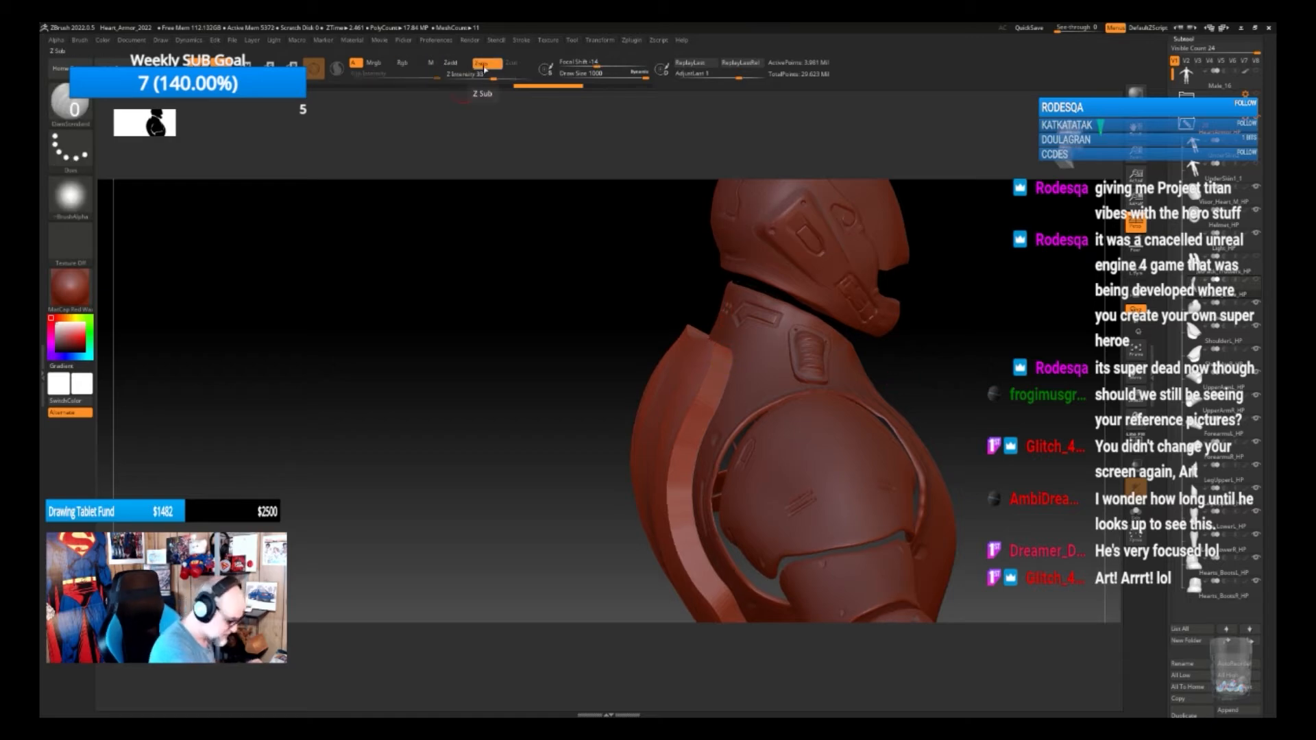
{"action": "left_click_drag", "start_coordinate": [976, 396], "coordinate": [961, 377]}
{"action": "mouse_move", "coordinate": [690, 341]}
{"action": "left_mouse_down"}
{"action": "mouse_move", "coordinate": [647, 480]}
{"action": "mouse_move", "coordinate": [660, 551]}
{"action": "mouse_move", "coordinate": [692, 595]}
{"action": "left_mouse_up"}
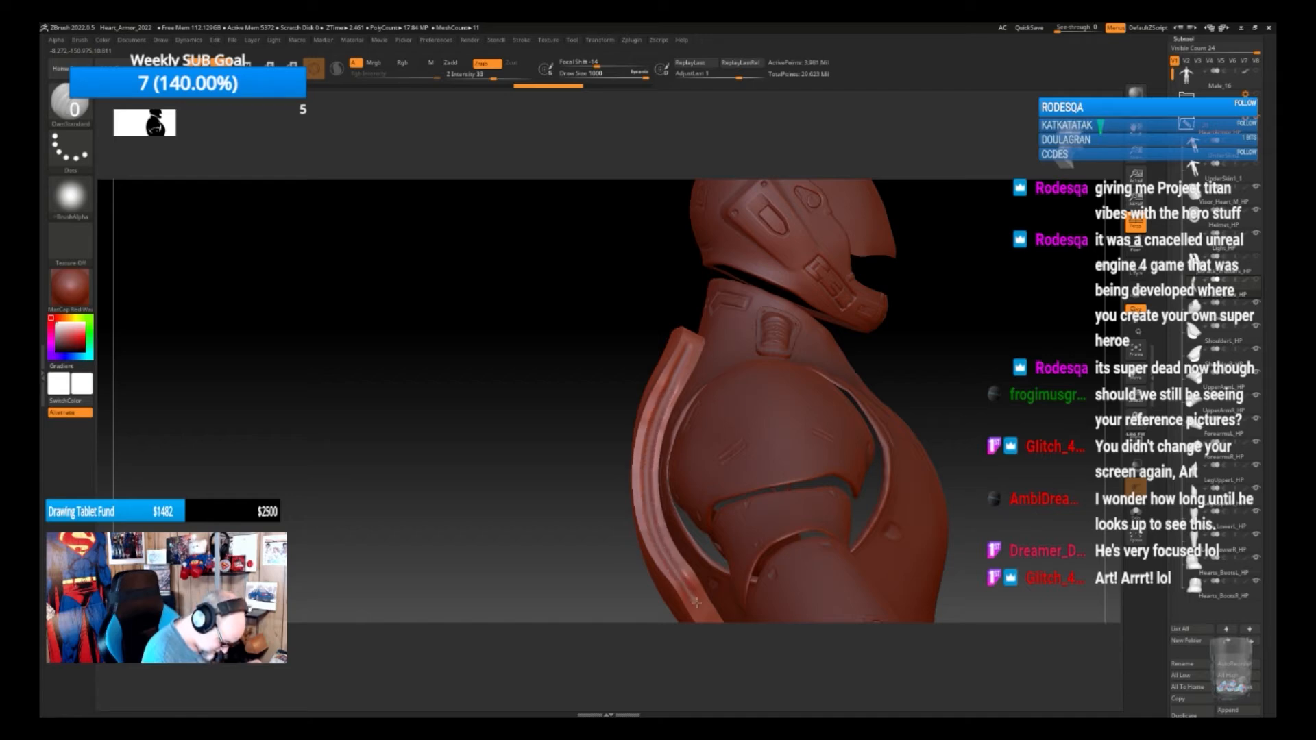
{"action": "left_click_drag", "start_coordinate": [958, 426], "coordinate": [901, 342]}
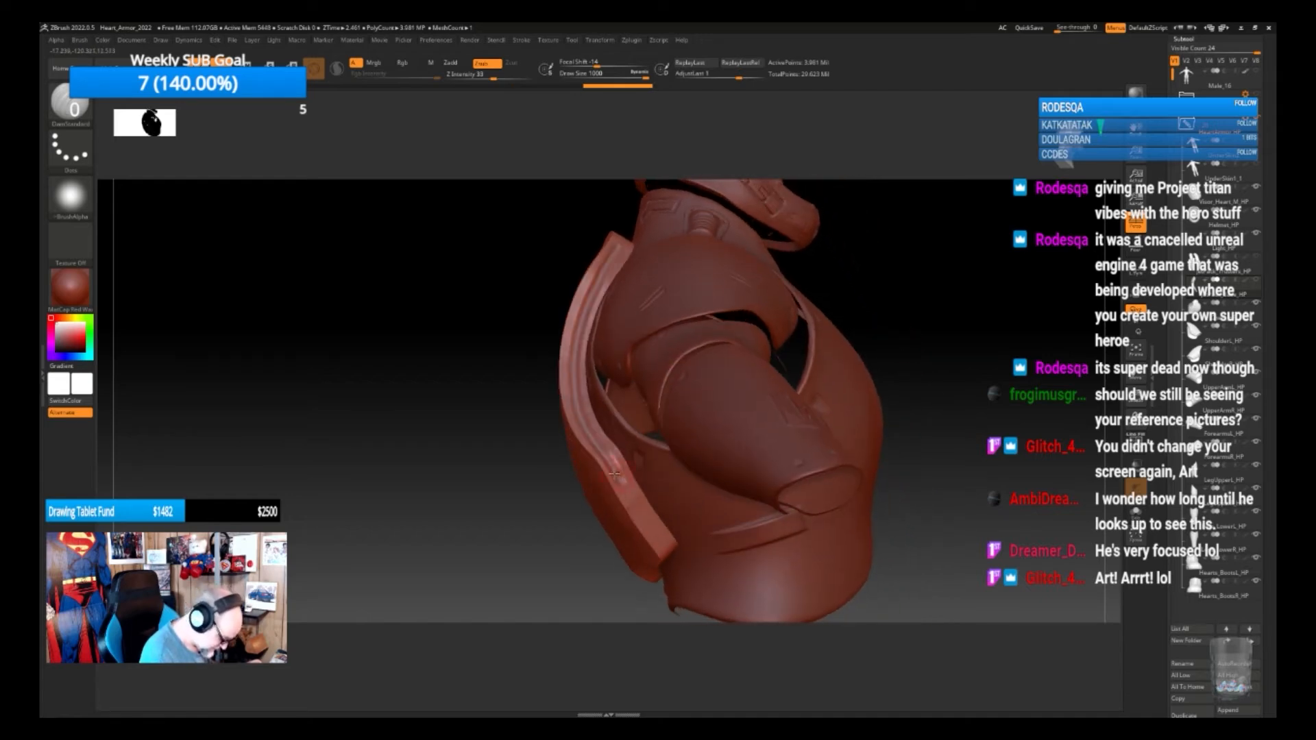
{"action": "left_click_drag", "start_coordinate": [613, 468], "coordinate": [670, 555]}
Carry the carved groove around the base plate's lower corner
{"action": "left_click_drag", "start_coordinate": [943, 503], "coordinate": [938, 402]}
{"action": "left_click_drag", "start_coordinate": [703, 449], "coordinate": [636, 548]}
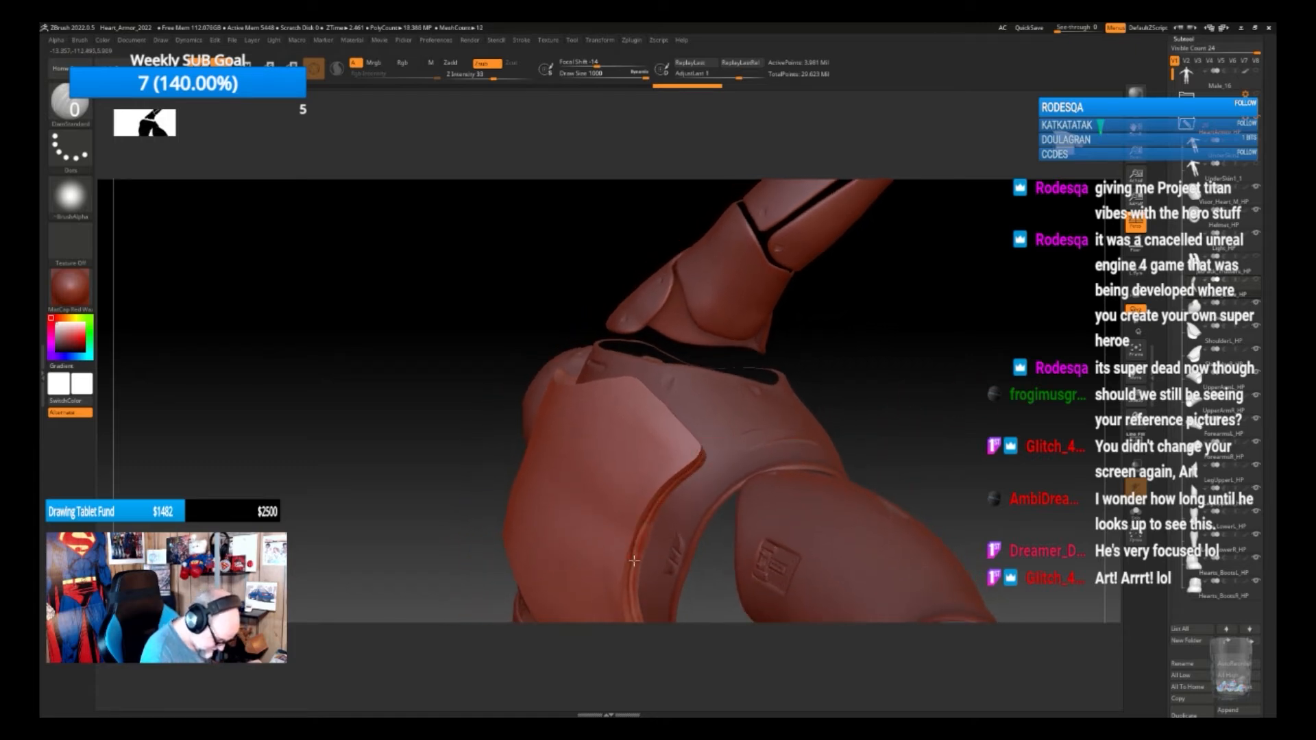
{"action": "mouse_move", "coordinate": [889, 388]}
{"action": "left_mouse_down"}
{"action": "mouse_move", "coordinate": [899, 420]}
{"action": "mouse_move", "coordinate": [862, 479]}
{"action": "left_mouse_up"}
{"action": "right_click_drag", "start_coordinate": [985, 386], "coordinate": [936, 423]}
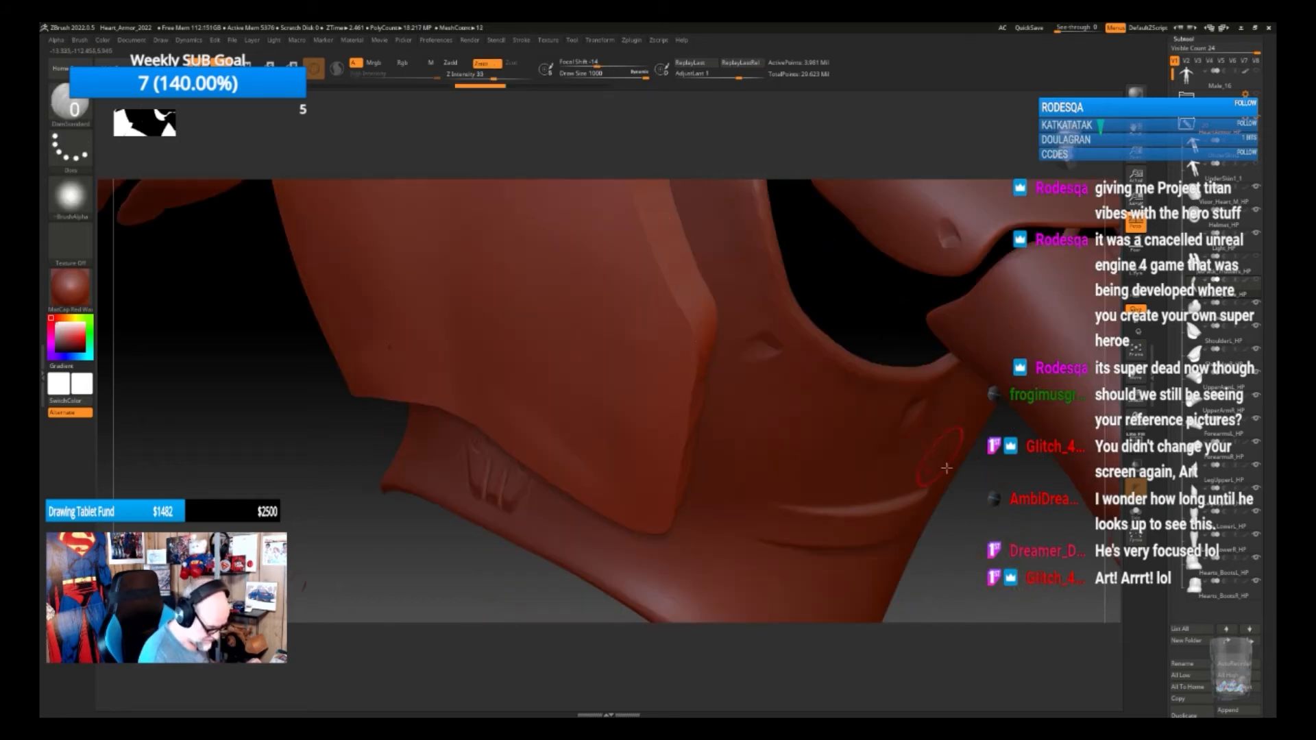
{"action": "mouse_move", "coordinate": [945, 473]}
{"action": "right_mouse_down", "text": "ctrl"}
{"action": "mouse_move", "coordinate": [921, 304]}
{"action": "mouse_move", "coordinate": [858, 364]}
{"action": "mouse_move", "coordinate": [894, 411]}
{"action": "mouse_move", "coordinate": [905, 391]}
{"action": "mouse_move", "coordinate": [832, 421]}
{"action": "mouse_move", "coordinate": [832, 391]}
{"action": "right_mouse_up", "text": "ctrl"}
Set the DragRect stroke with a panel-shaped mech alpha and stamp mirrored panels on the lower base plate, redoing unsatisfactory placements
{"action": "left_click", "coordinate": [70, 147]}
{"action": "left_click", "coordinate": [174, 159]}
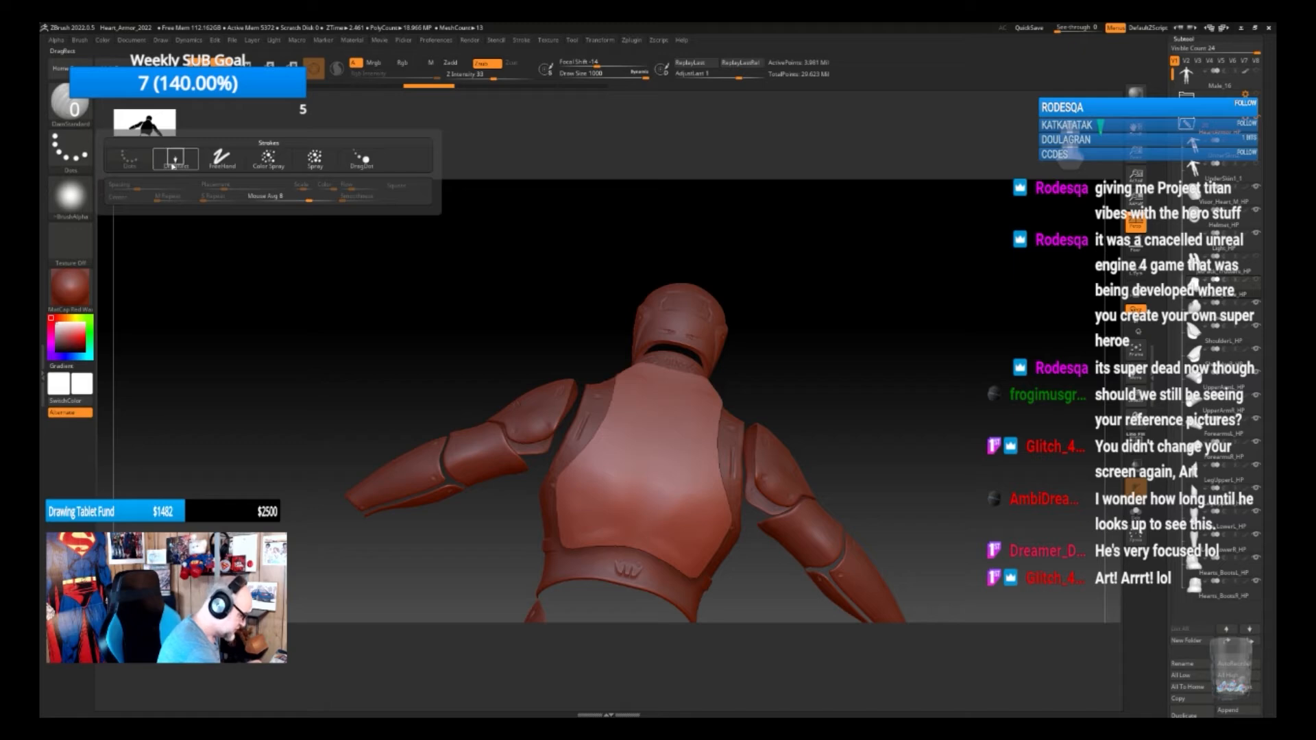
{"action": "left_click", "coordinate": [72, 199]}
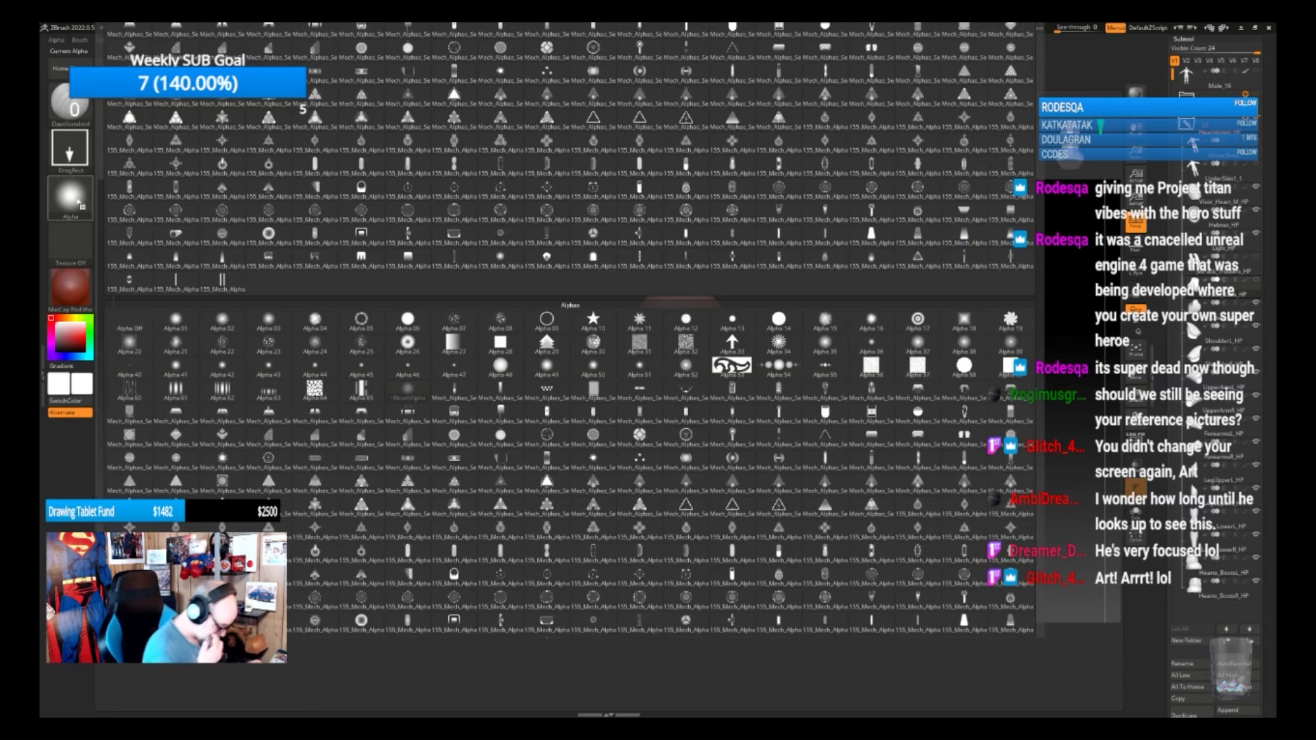
{"action": "left_click", "coordinate": [376, 446]}
{"action": "left_click_drag", "start_coordinate": [607, 480], "coordinate": [641, 510]}
{"action": "left_click_drag", "start_coordinate": [880, 466], "coordinate": [893, 461]}
{"action": "key", "text": "ctrl+z"}
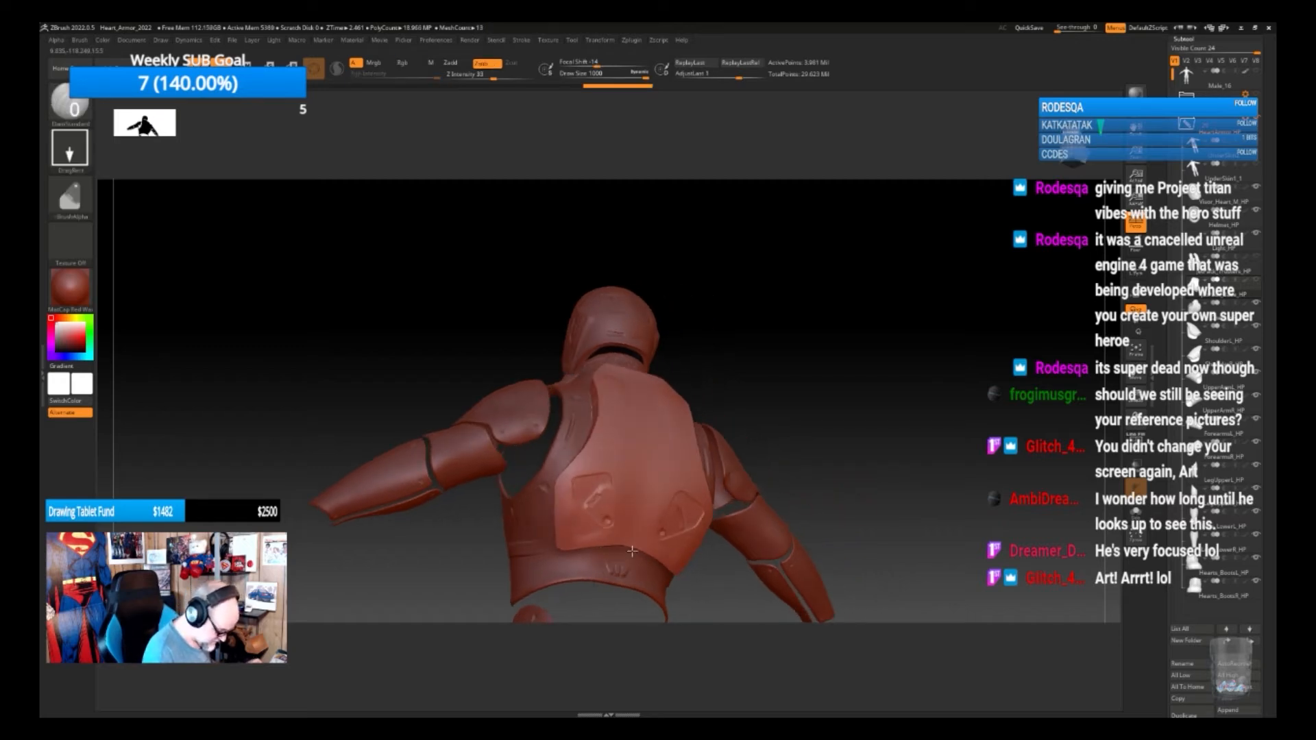
{"action": "key", "text": "ctrl"}
{"action": "key", "text": "ctrl+z"}
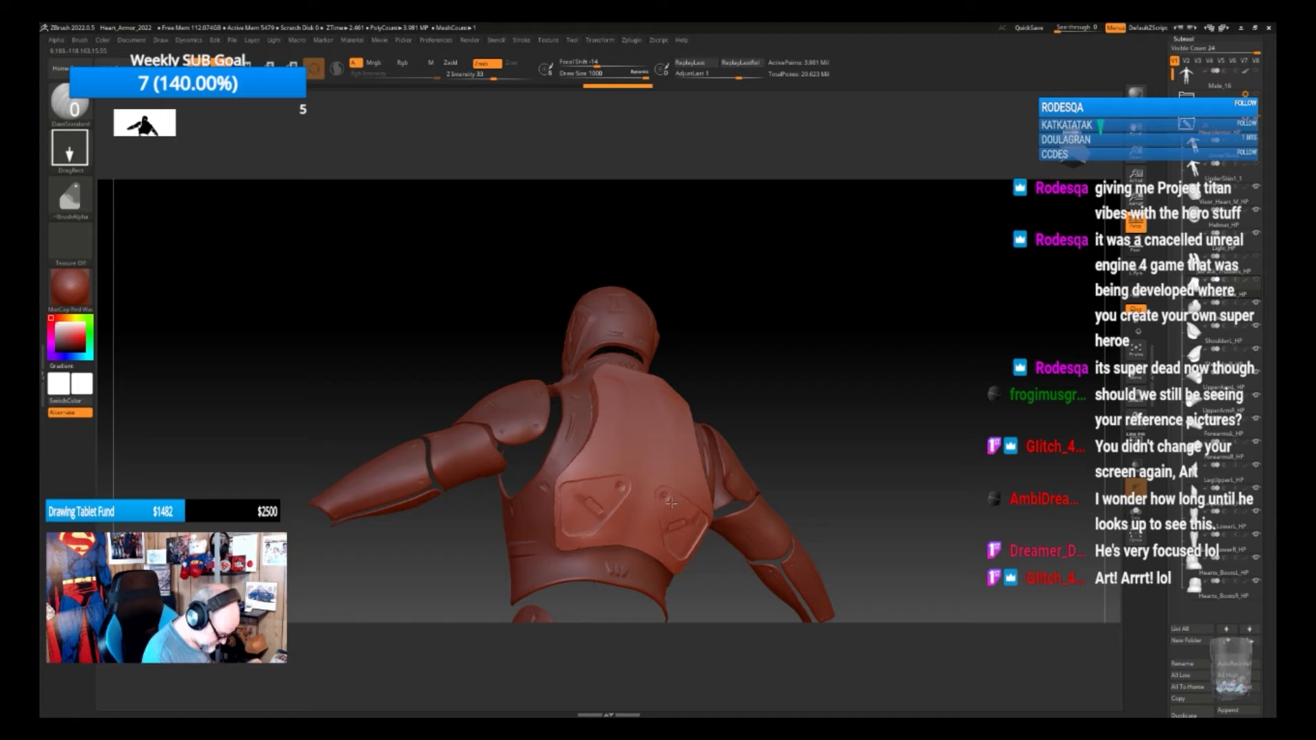
Hide the base plate, make the jetpack thrusters the active subtool and try a panel stamp on their lower ends
{"action": "left_click_drag", "start_coordinate": [881, 438], "coordinate": [751, 470]}
{"action": "left_click", "coordinate": [1257, 257]}
{"action": "left_click", "coordinate": [1241, 267]}
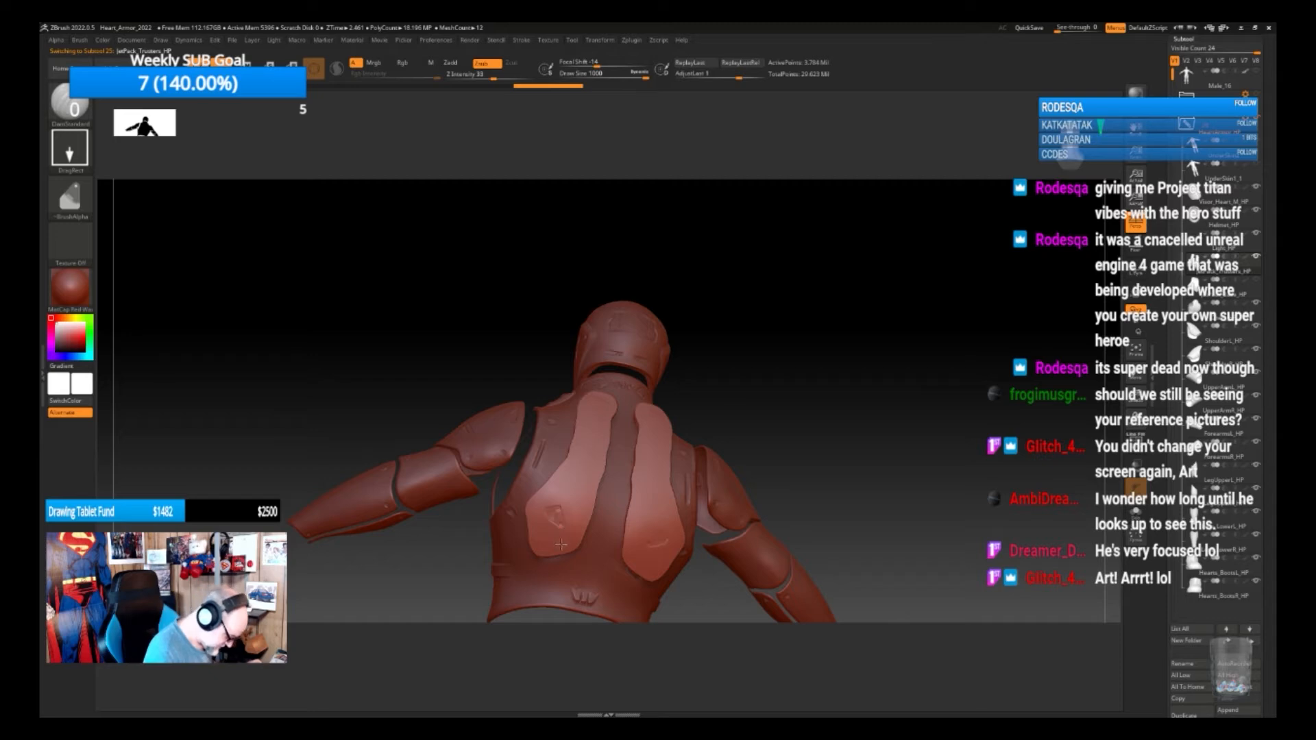
{"action": "left_click_drag", "start_coordinate": [601, 506], "coordinate": [600, 509]}
{"action": "key", "text": "ctrl+z"}
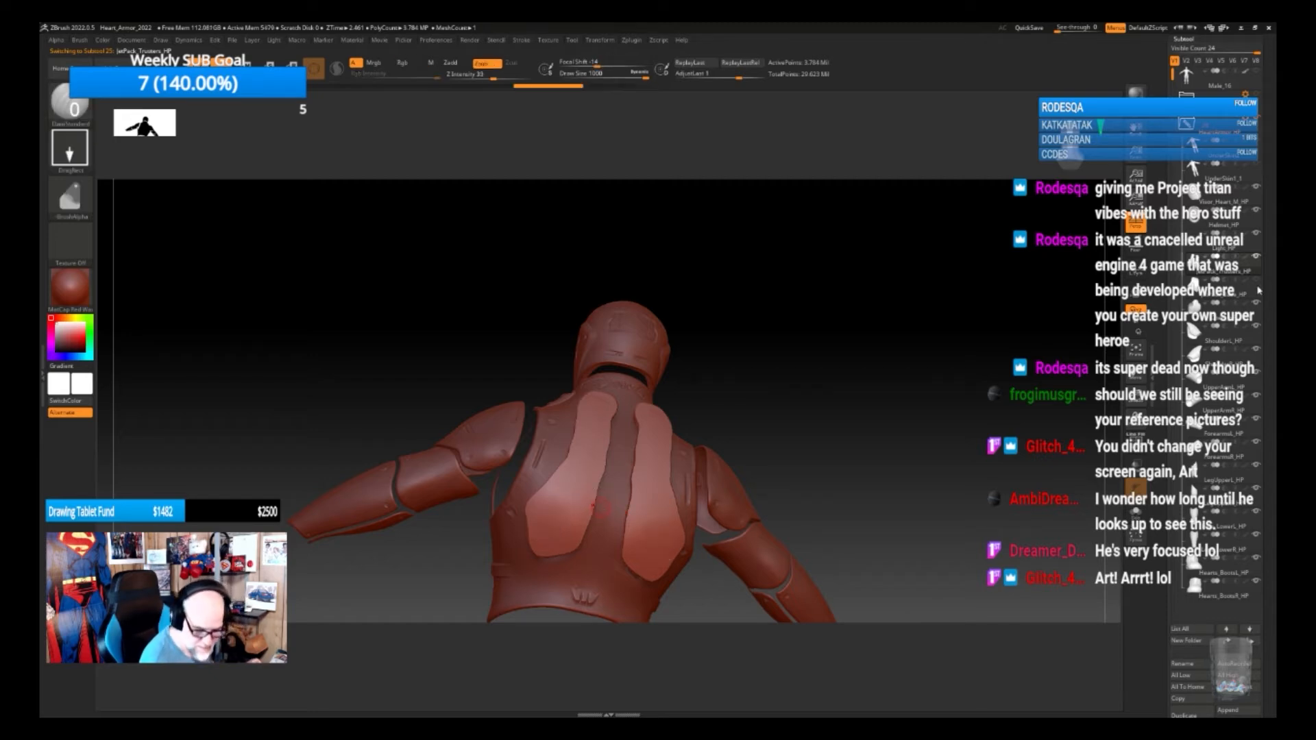
Stamp the mirrored panel detail onto the lower ends of both thrusters, undoing and repeating until the placement fits
{"action": "mouse_move", "coordinate": [1221, 264]}
{"action": "left_click_drag", "start_coordinate": [807, 498], "coordinate": [797, 457]}
{"action": "left_click_drag", "start_coordinate": [569, 502], "coordinate": [572, 516]}
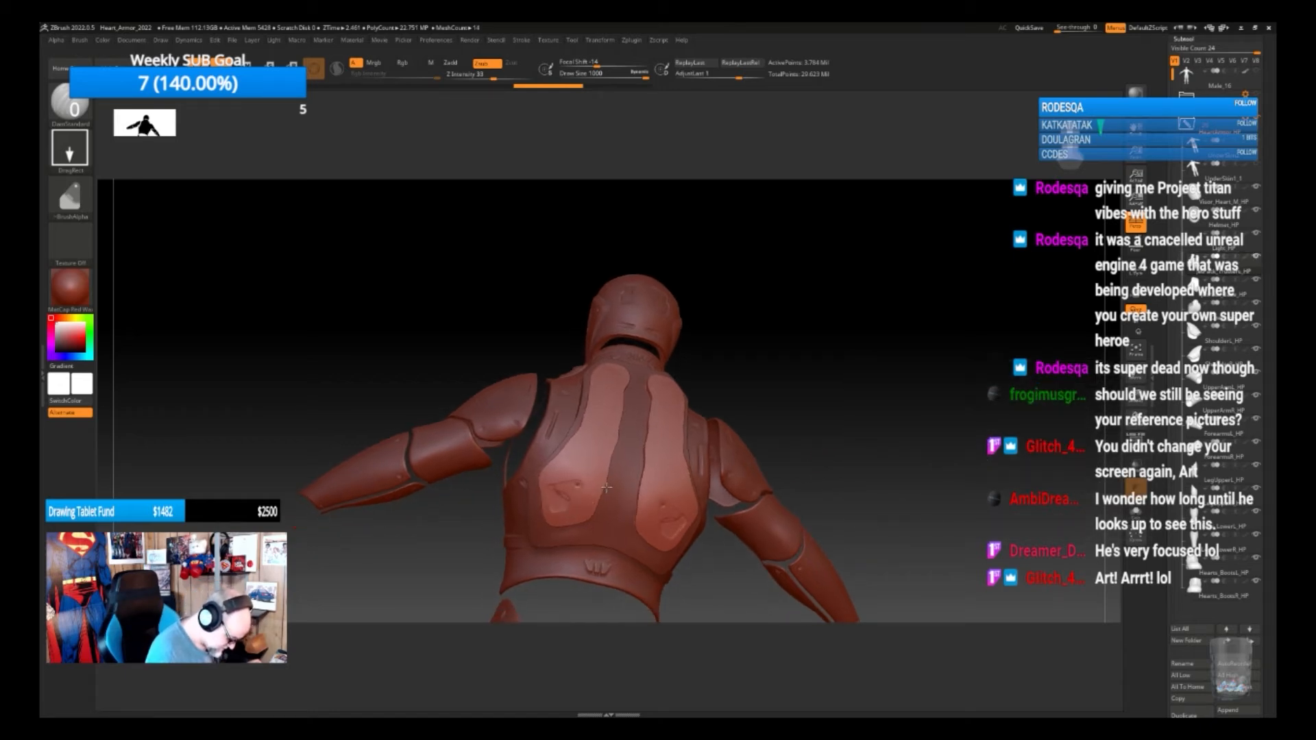
{"action": "left_click_drag", "start_coordinate": [583, 495], "coordinate": [631, 484]}
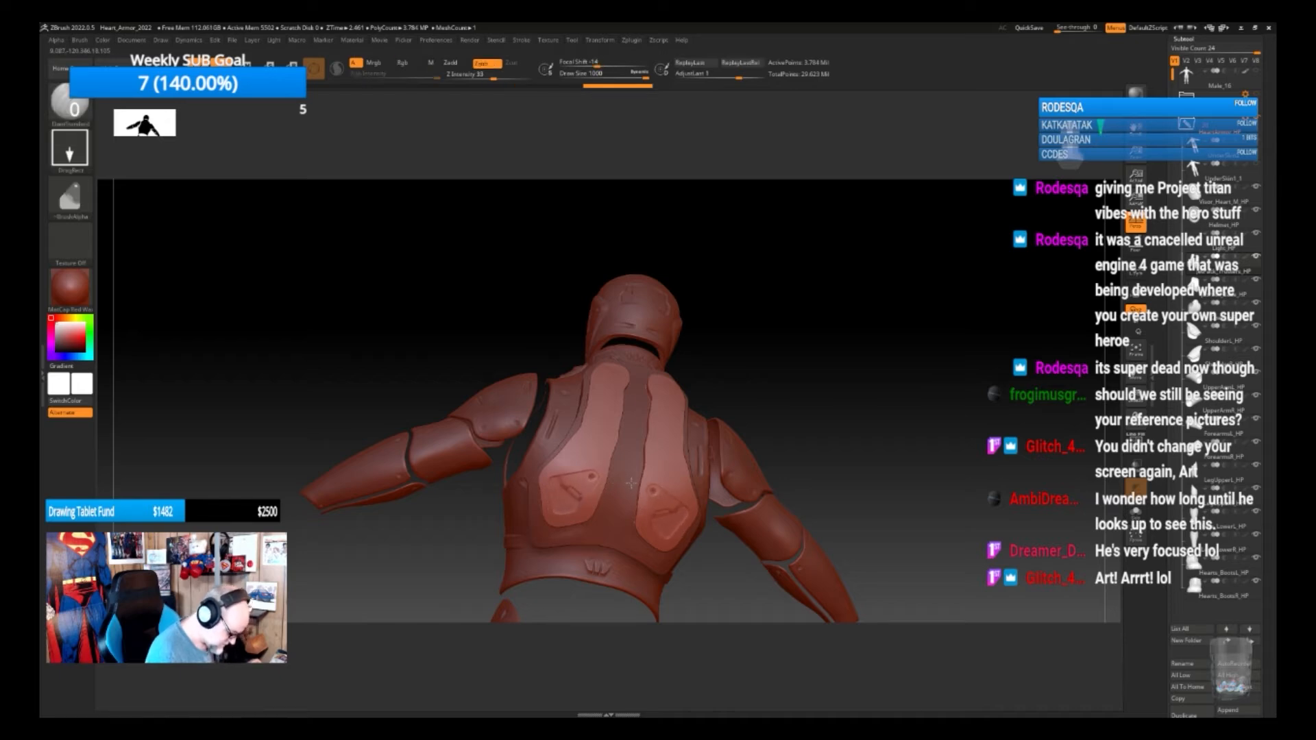
{"action": "key", "text": "ctrl+z"}
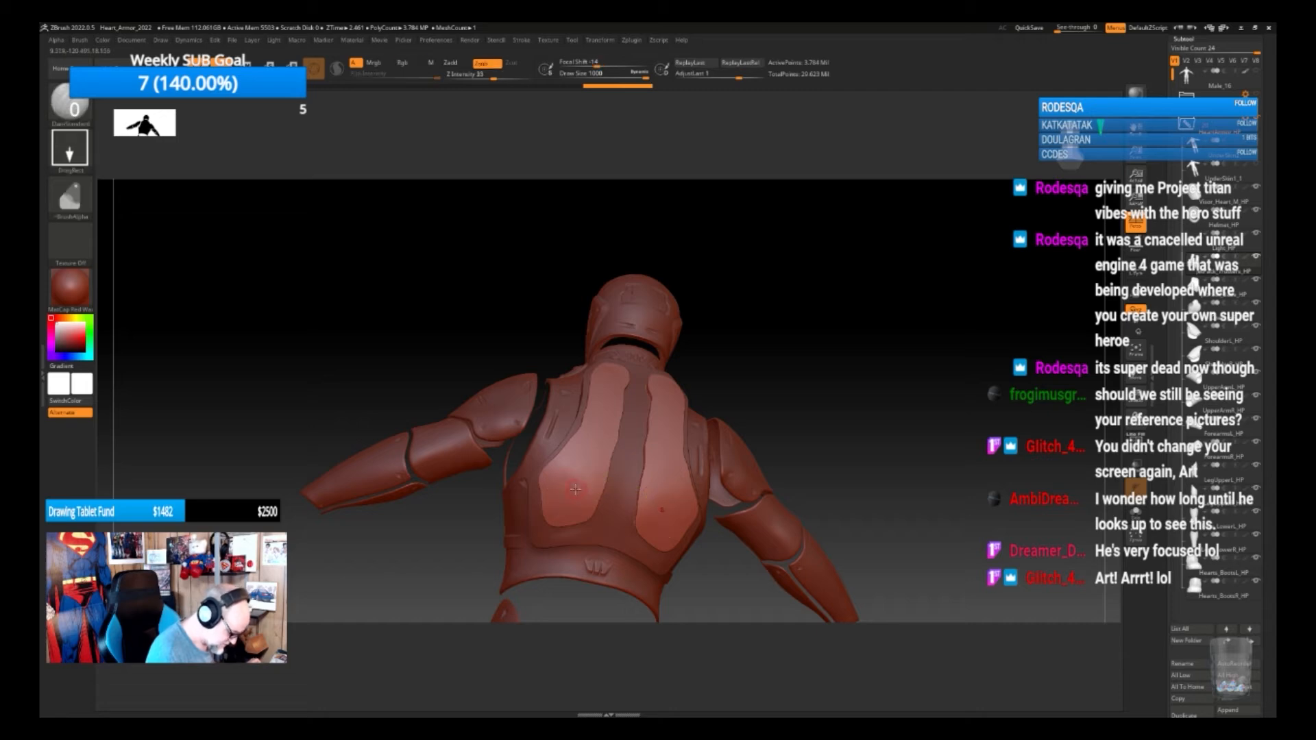
{"action": "mouse_move", "coordinate": [572, 492]}
{"action": "left_mouse_down"}
{"action": "mouse_move", "coordinate": [612, 483]}
{"action": "mouse_move", "coordinate": [571, 491]}
{"action": "left_mouse_up"}
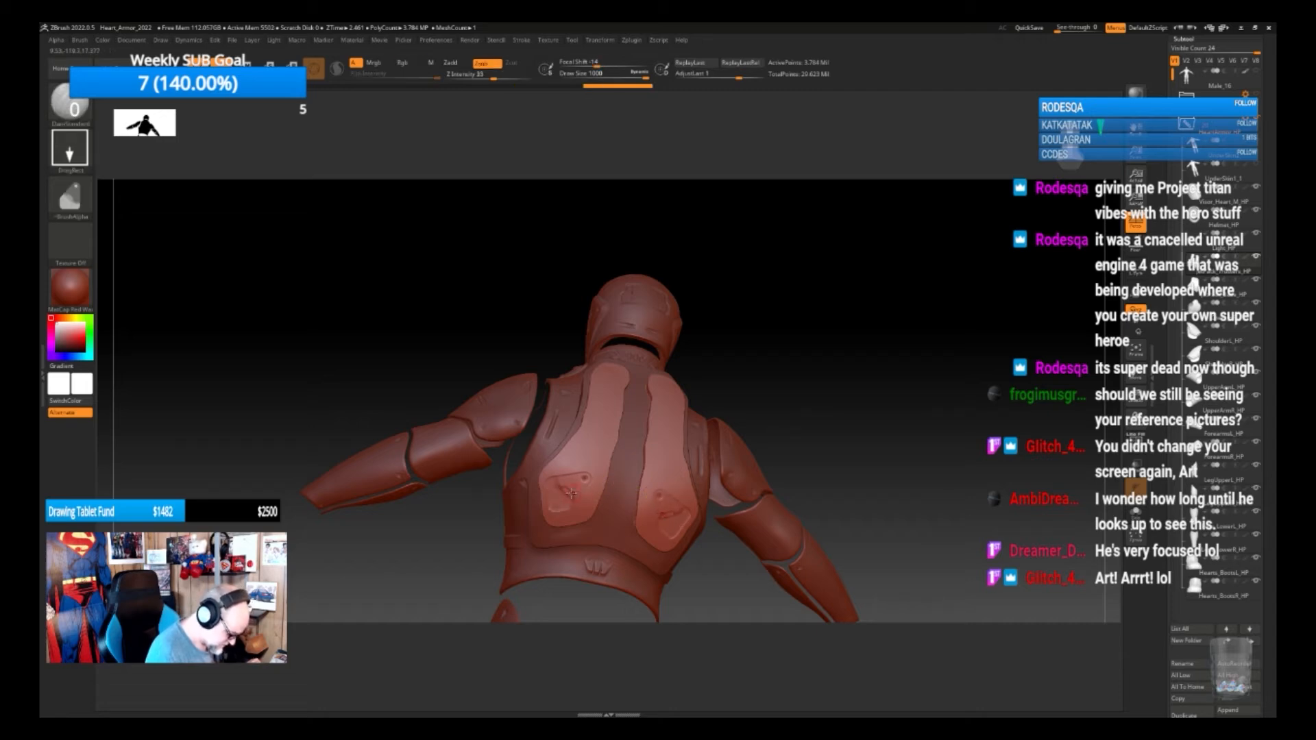
{"action": "key", "text": "ctrl"}
{"action": "key", "text": "ctrl+z"}
{"action": "left_click_drag", "start_coordinate": [594, 488], "coordinate": [615, 489]}
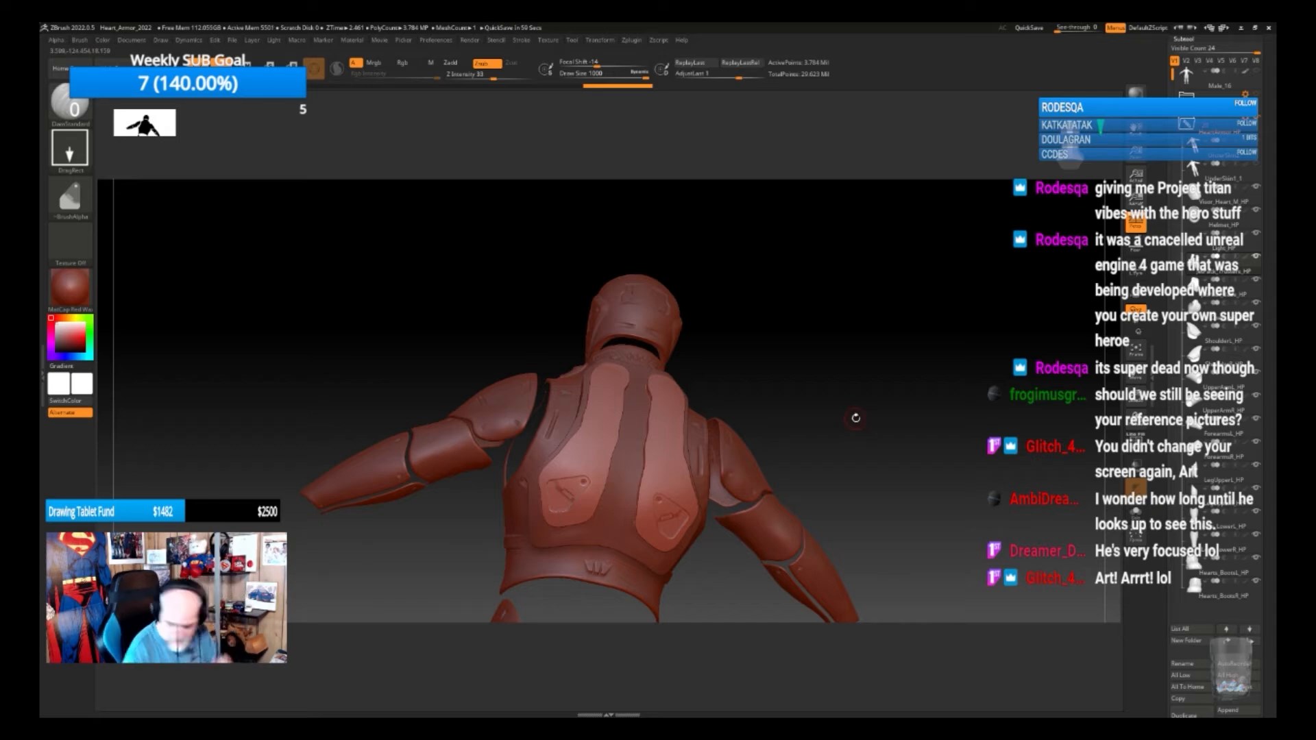
Choose a rounded-bar mech alpha and try stamping mirrored vertical slots on the middle of the thrusters, undoing the stamp
{"action": "mouse_move", "coordinate": [1227, 425]}
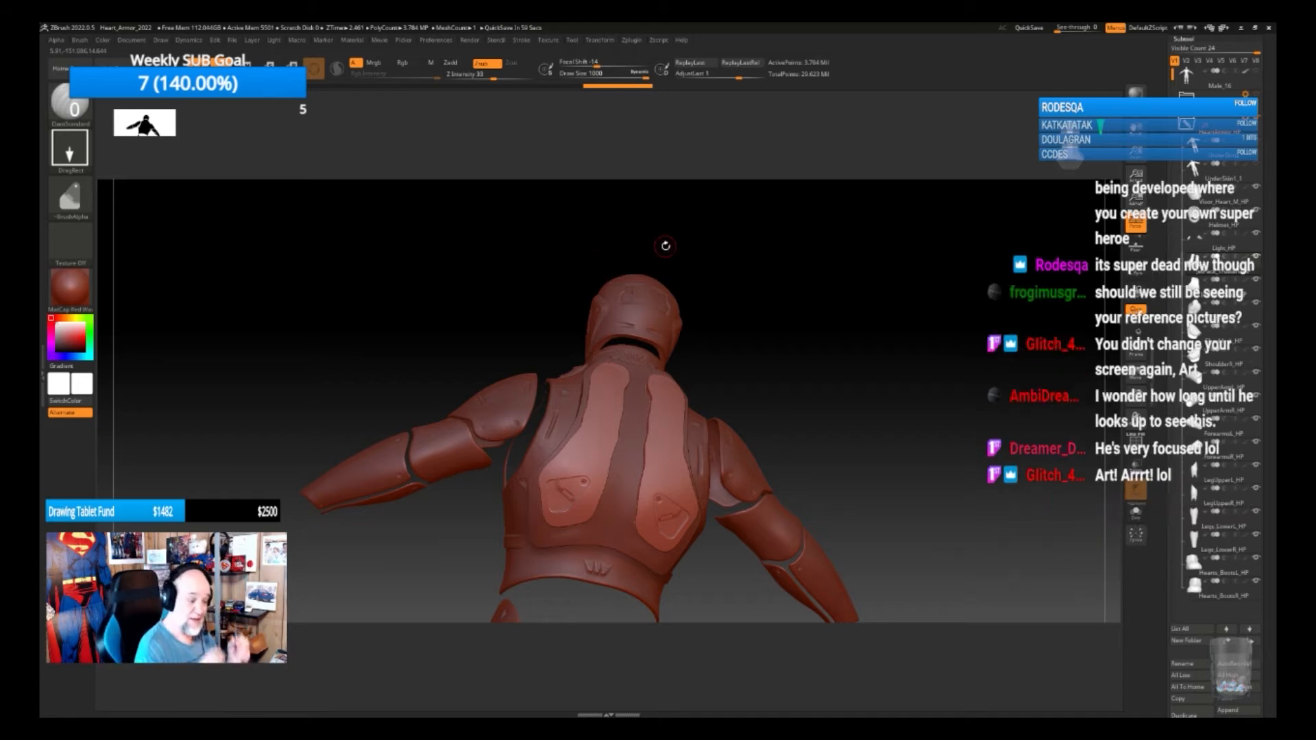
{"action": "mouse_move", "coordinate": [807, 420]}
{"action": "left_mouse_down"}
{"action": "mouse_move", "coordinate": [799, 432]}
{"action": "mouse_move", "coordinate": [816, 397]}
{"action": "mouse_move", "coordinate": [820, 429]}
{"action": "mouse_move", "coordinate": [805, 414]}
{"action": "left_mouse_up"}
{"action": "left_click", "coordinate": [70, 198]}
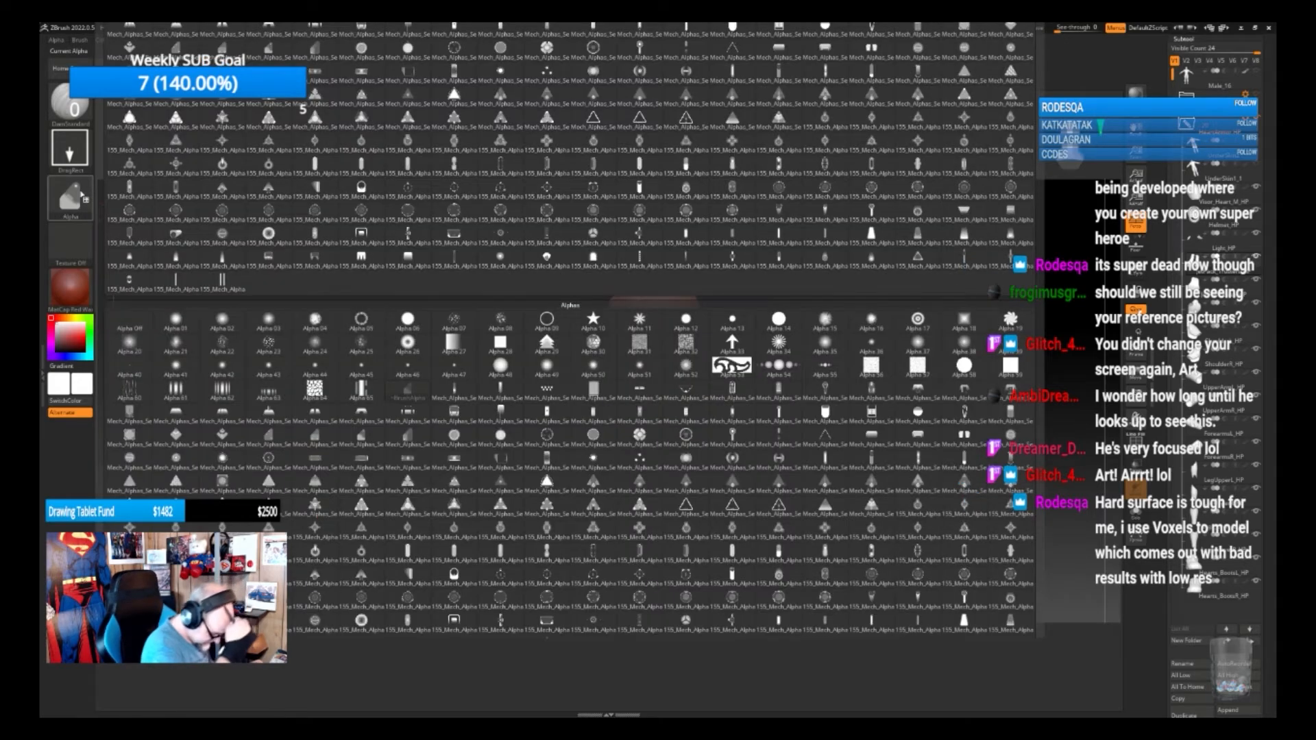
{"action": "left_click", "coordinate": [779, 621]}
{"action": "left_click_drag", "start_coordinate": [604, 457], "coordinate": [590, 512]}
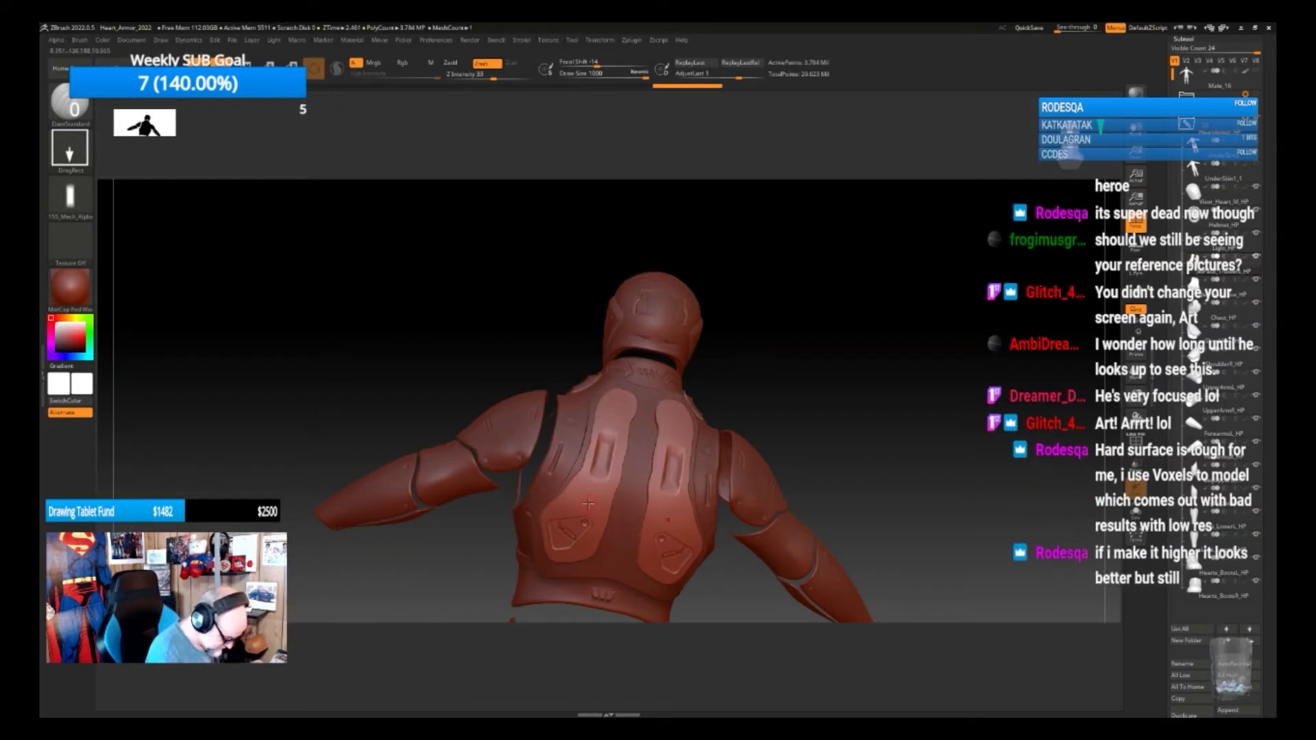
{"action": "left_click_drag", "start_coordinate": [825, 408], "coordinate": [811, 461]}
{"action": "key", "text": "ctrl+z"}
Try a small slot stamp on the upper ends of both thrusters, undoing the placement
{"action": "left_click_drag", "start_coordinate": [850, 368], "coordinate": [857, 414]}
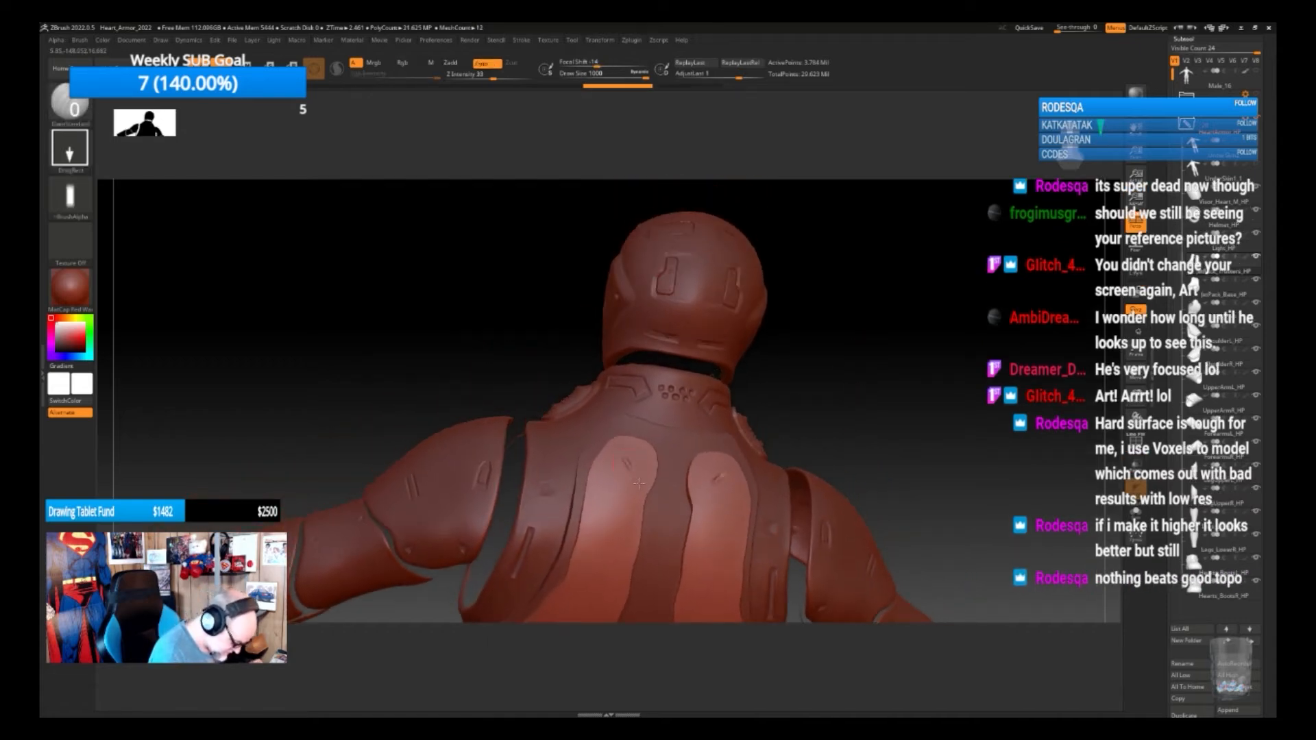
{"action": "left_click_drag", "start_coordinate": [648, 491], "coordinate": [667, 445]}
{"action": "left_click_drag", "start_coordinate": [901, 425], "coordinate": [937, 351]}
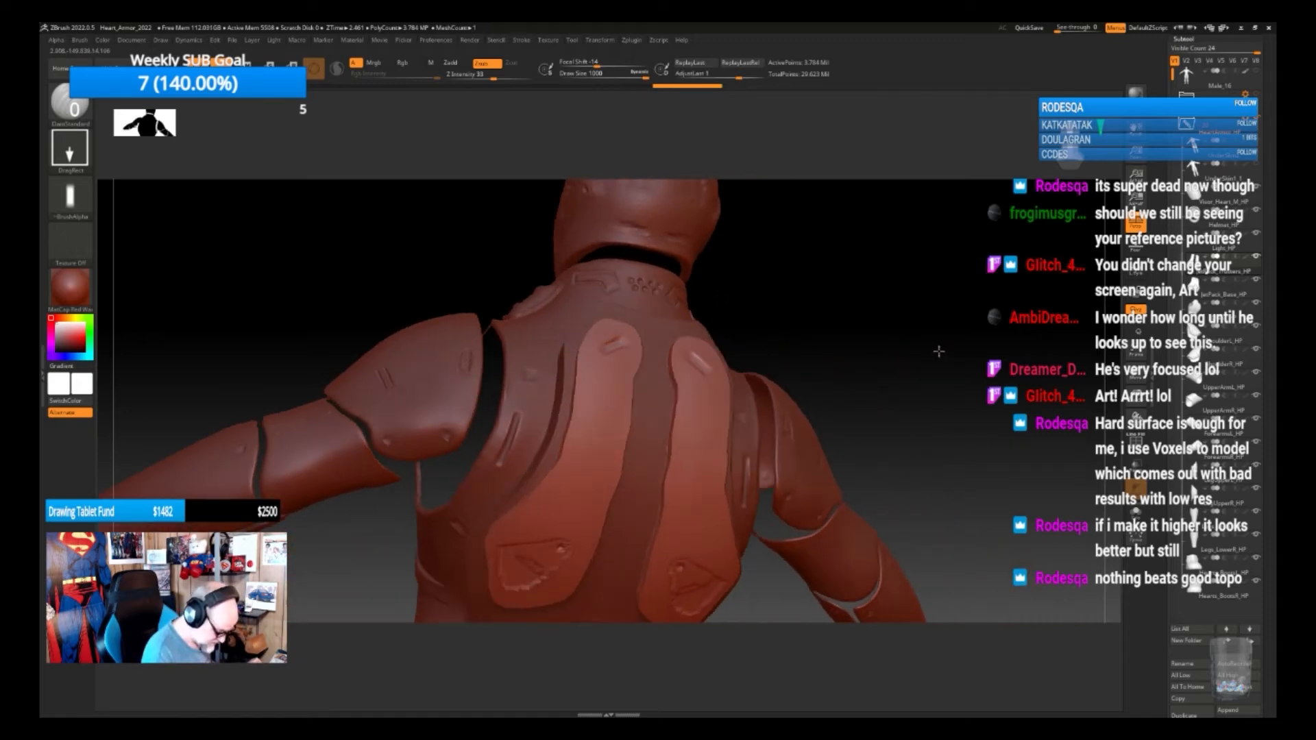
{"action": "key", "text": "ctrl+z"}
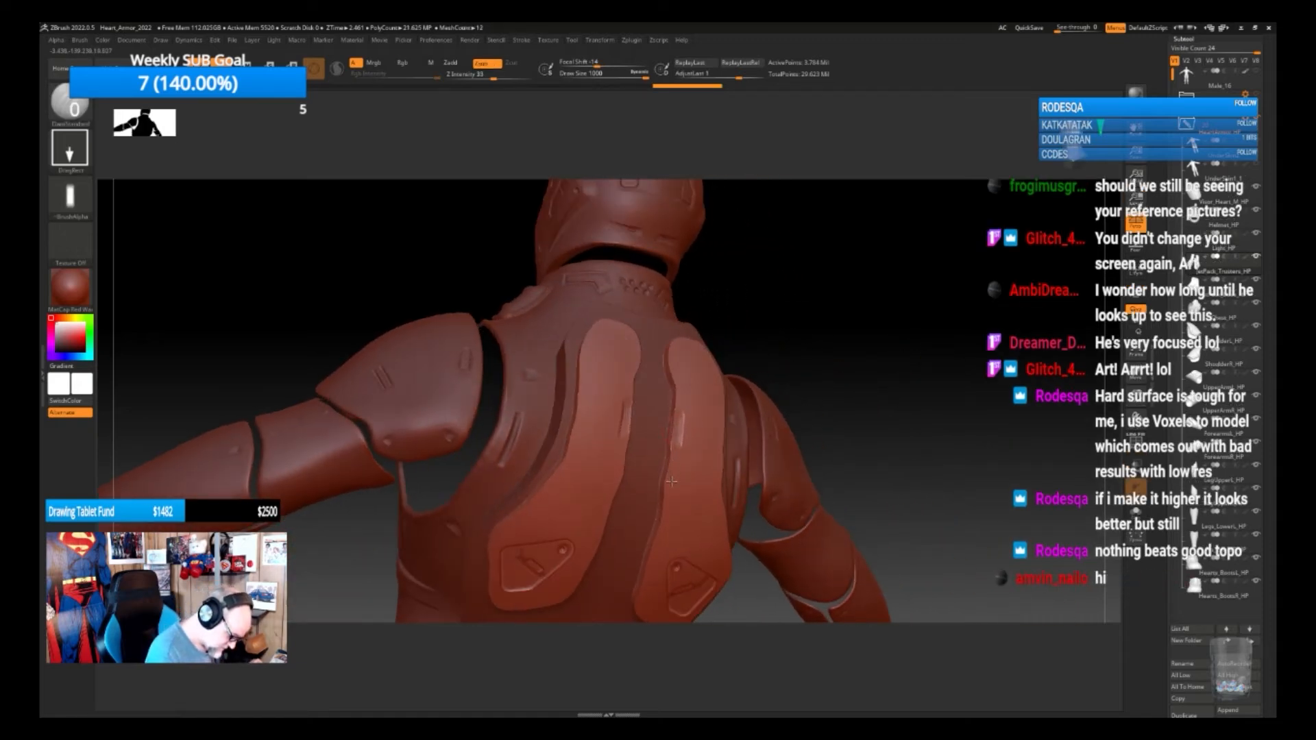
Stamp small mirrored notches into the thrusters' lower edges beside the panels, undoing and redoing placements to compare them
{"action": "left_click_drag", "start_coordinate": [823, 391], "coordinate": [853, 390]}
{"action": "key", "text": "ctrl+z"}
{"action": "key", "text": "ctrl+shift+z"}
{"action": "left_click_drag", "start_coordinate": [886, 395], "coordinate": [902, 344]}
{"action": "key", "text": "ctrl+z"}
{"action": "key", "text": "ctrl+shift+z"}
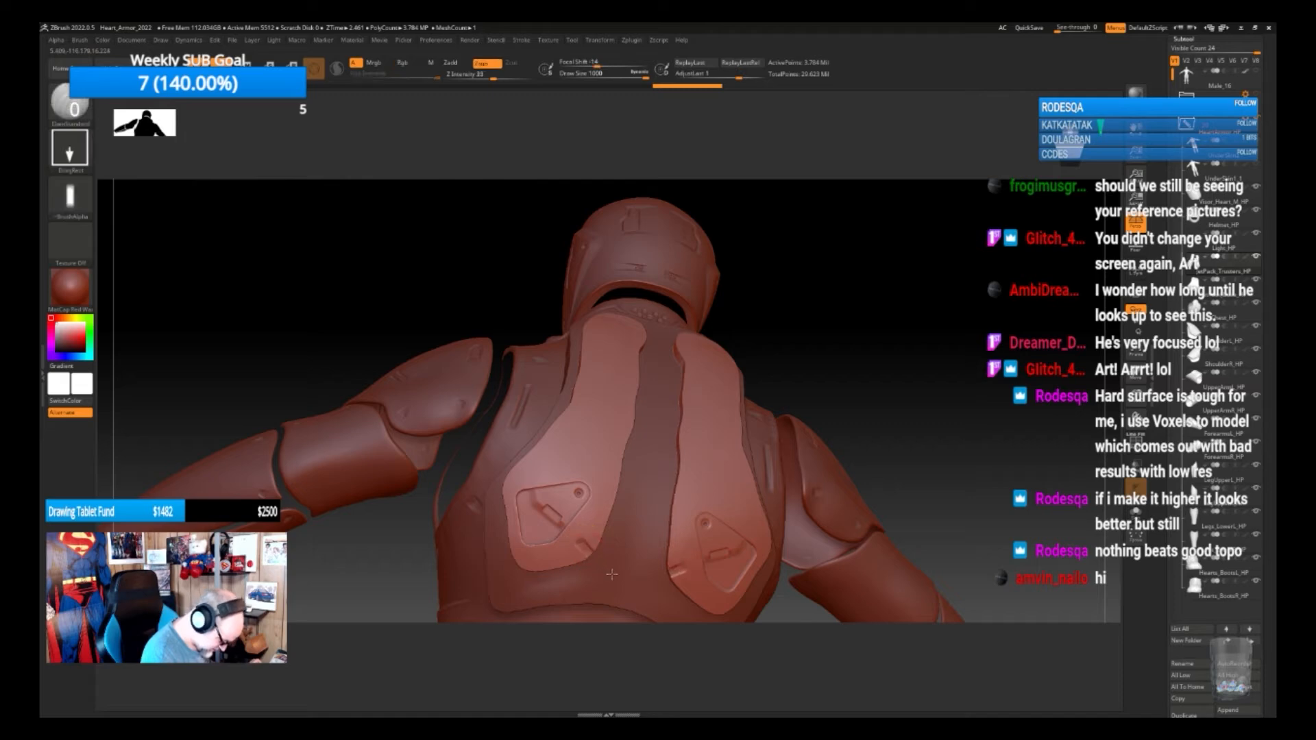
{"action": "left_click_drag", "start_coordinate": [896, 476], "coordinate": [836, 495]}
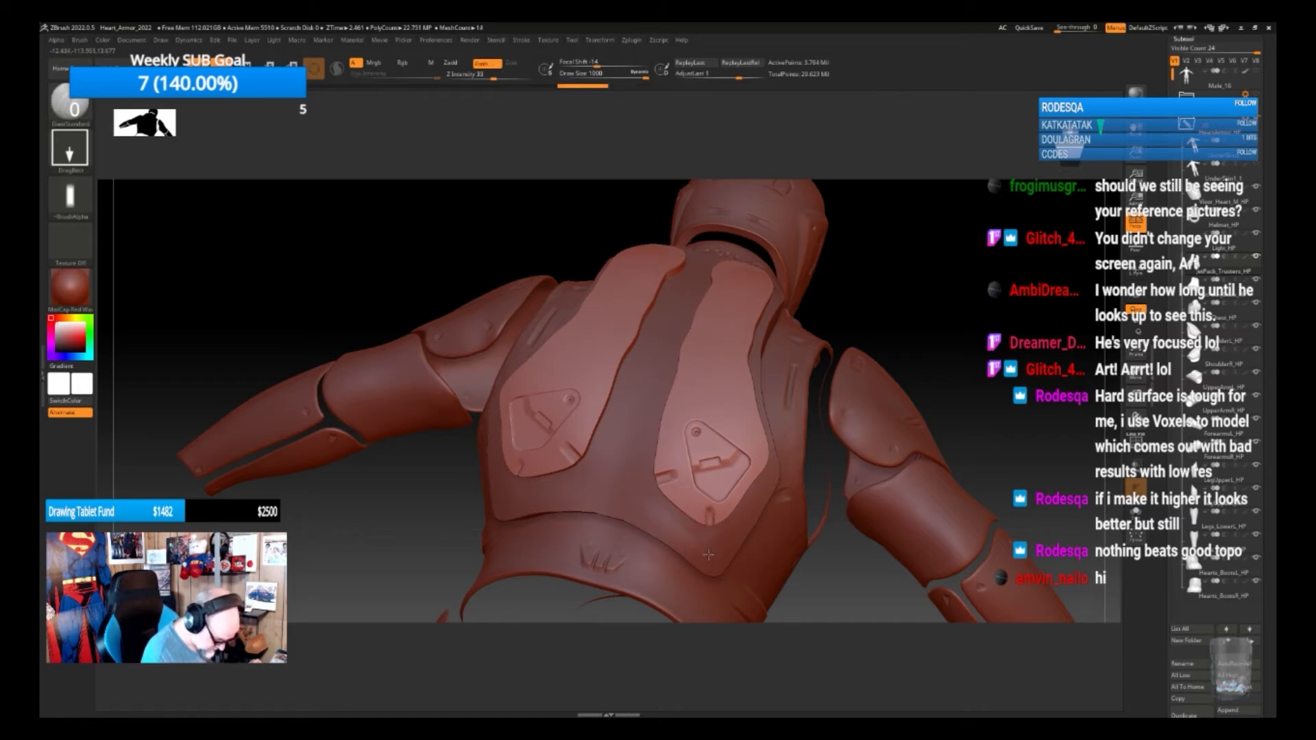
{"action": "key", "text": "ctrl+z"}
Stamp short mirrored notches across the inner edges of both thrusters, undoing misplaced stamps, and check the result from several angles
{"action": "left_click_drag", "start_coordinate": [928, 370], "coordinate": [878, 401]}
{"action": "left_click_drag", "start_coordinate": [833, 338], "coordinate": [850, 401]}
{"action": "left_click_drag", "start_coordinate": [698, 422], "coordinate": [725, 431]}
{"action": "key", "text": "ctrl+z"}
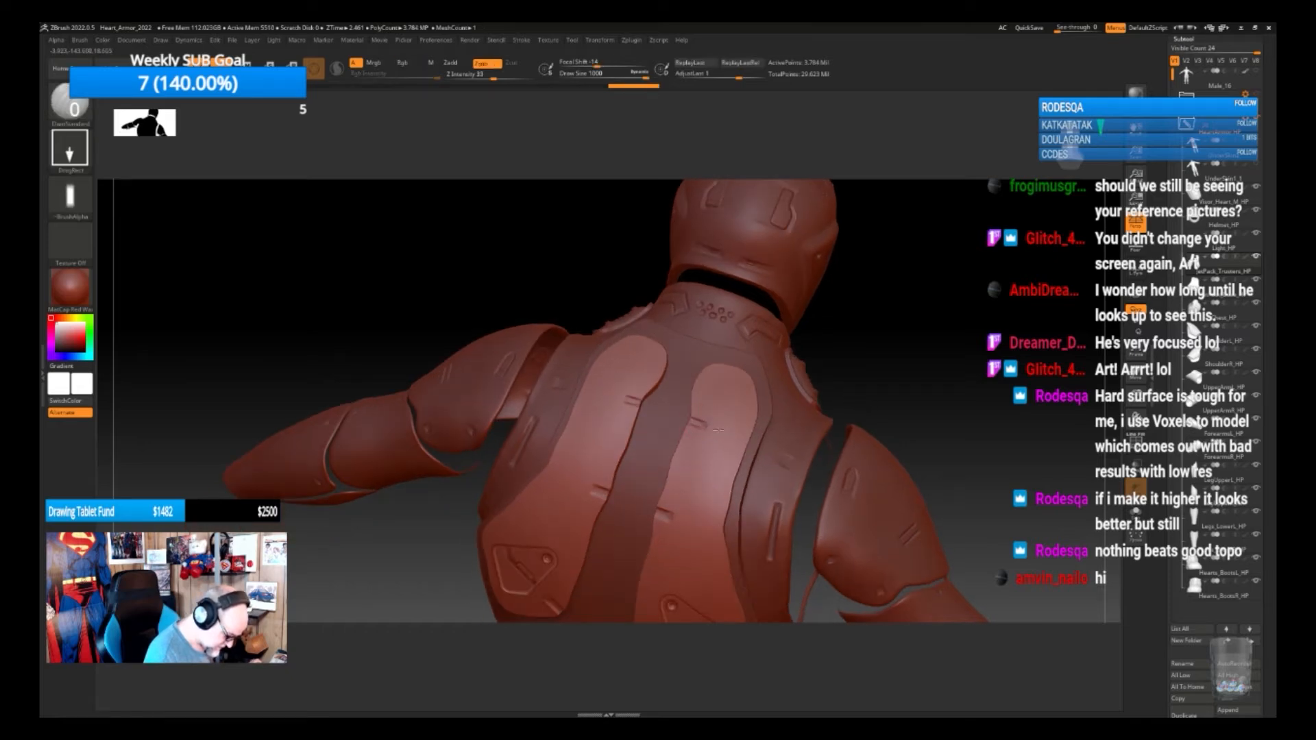
{"action": "left_click_drag", "start_coordinate": [716, 432], "coordinate": [717, 431]}
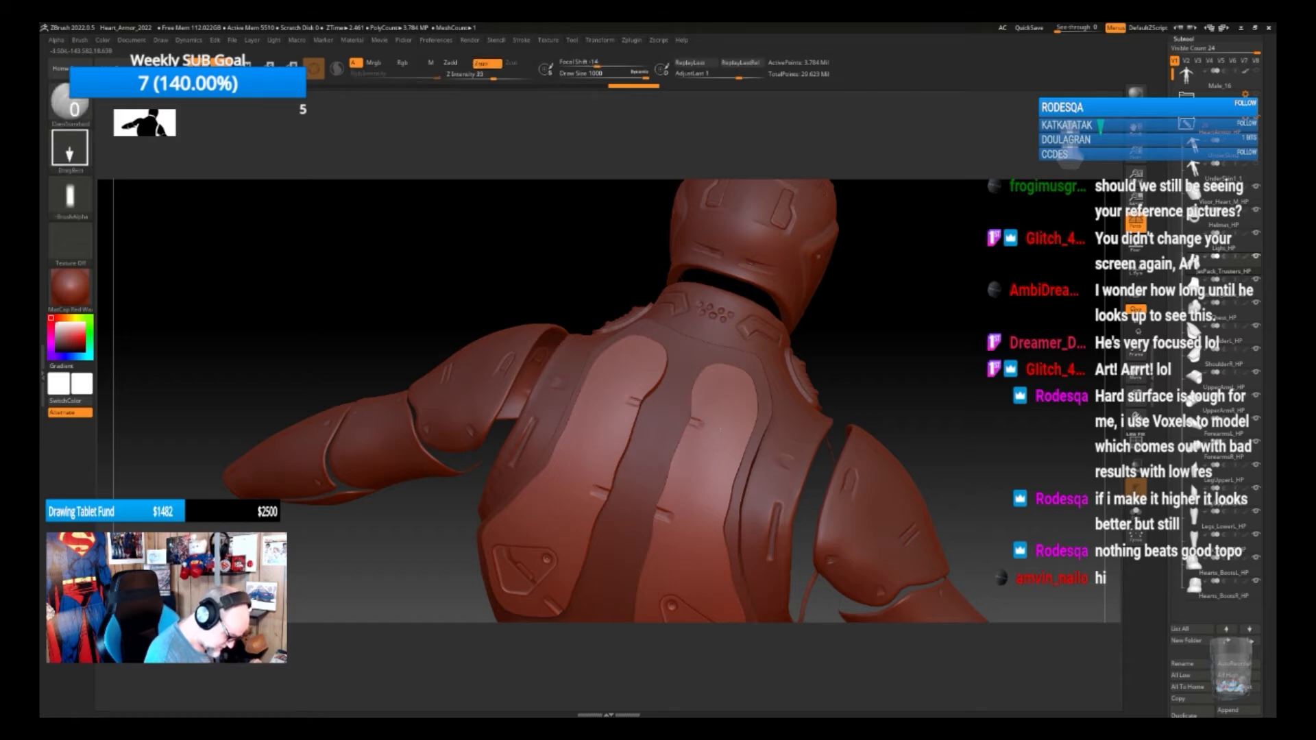
{"action": "left_click_drag", "start_coordinate": [928, 447], "coordinate": [920, 385]}
{"action": "mouse_move", "coordinate": [787, 560]}
{"action": "left_mouse_down"}
{"action": "mouse_move", "coordinate": [838, 497]}
{"action": "mouse_move", "coordinate": [806, 505]}
{"action": "mouse_move", "coordinate": [764, 578]}
{"action": "mouse_move", "coordinate": [786, 537]}
{"action": "left_mouse_up"}
{"action": "left_click_drag", "start_coordinate": [909, 442], "coordinate": [916, 468]}
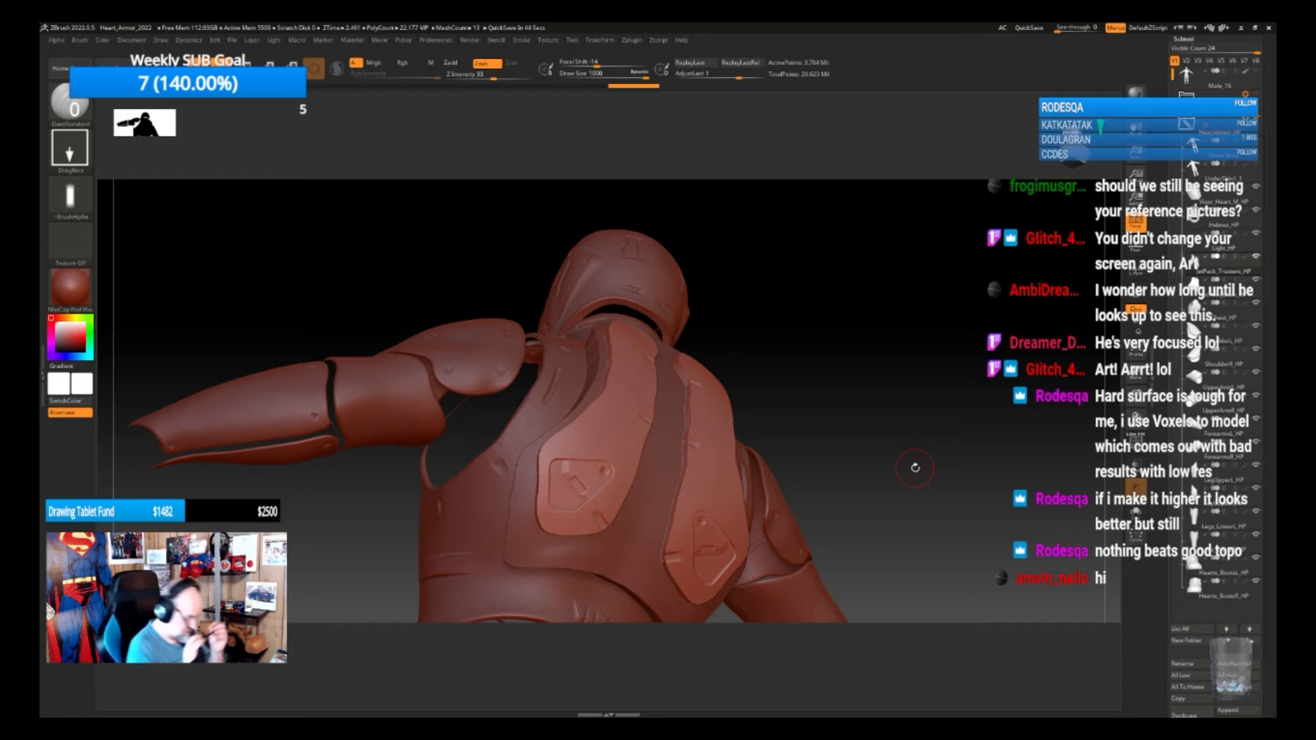
{"action": "left_click_drag", "start_coordinate": [840, 445], "coordinate": [882, 458]}
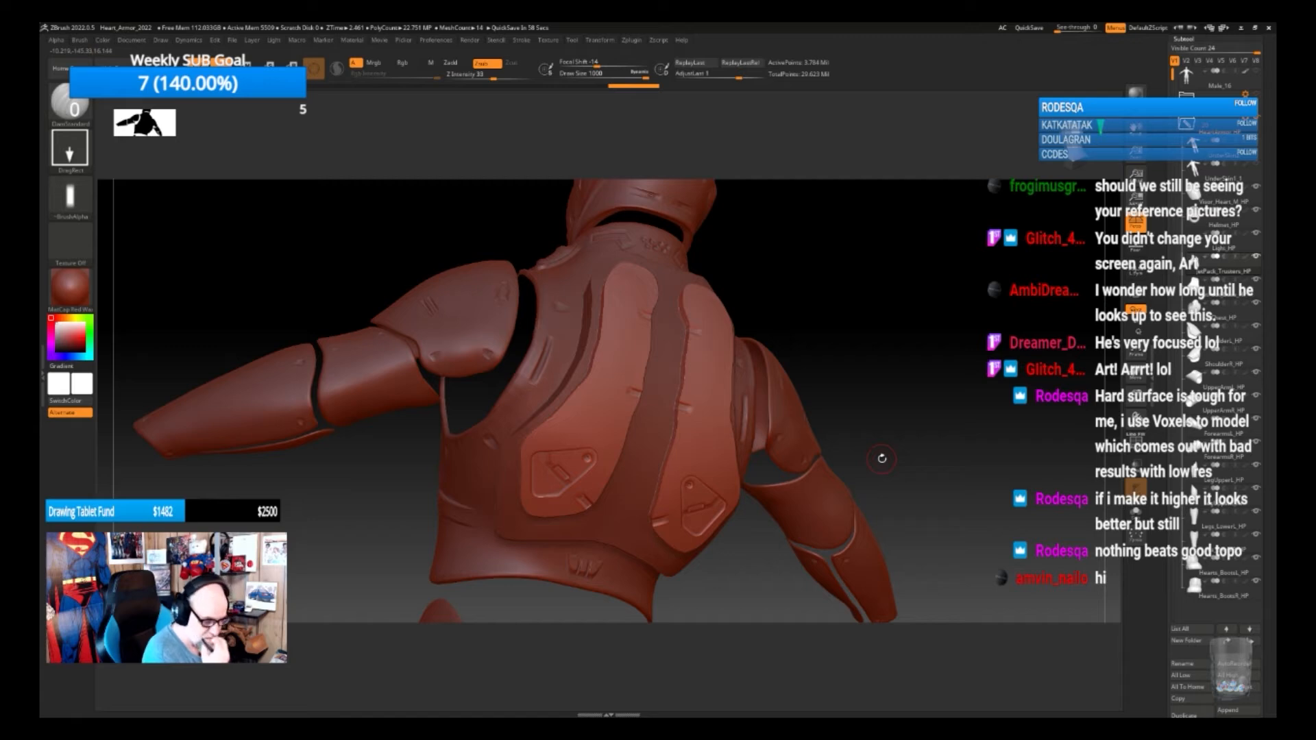
Make the jetpack base plate the active subtool and stamp mirrored bar notches at its lower corners
{"action": "left_click_drag", "start_coordinate": [1269, 46], "coordinate": [1267, 229]}
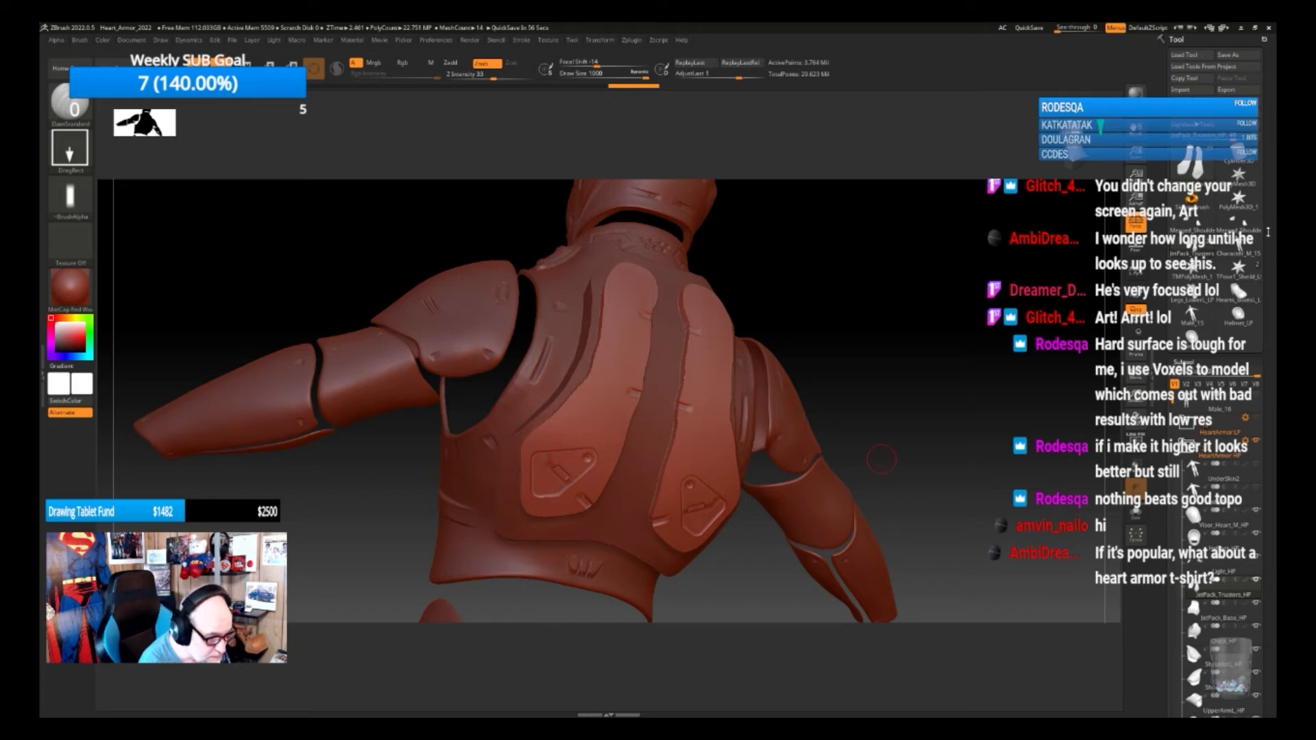
{"action": "left_click_drag", "start_coordinate": [1268, 232], "coordinate": [1268, 216]}
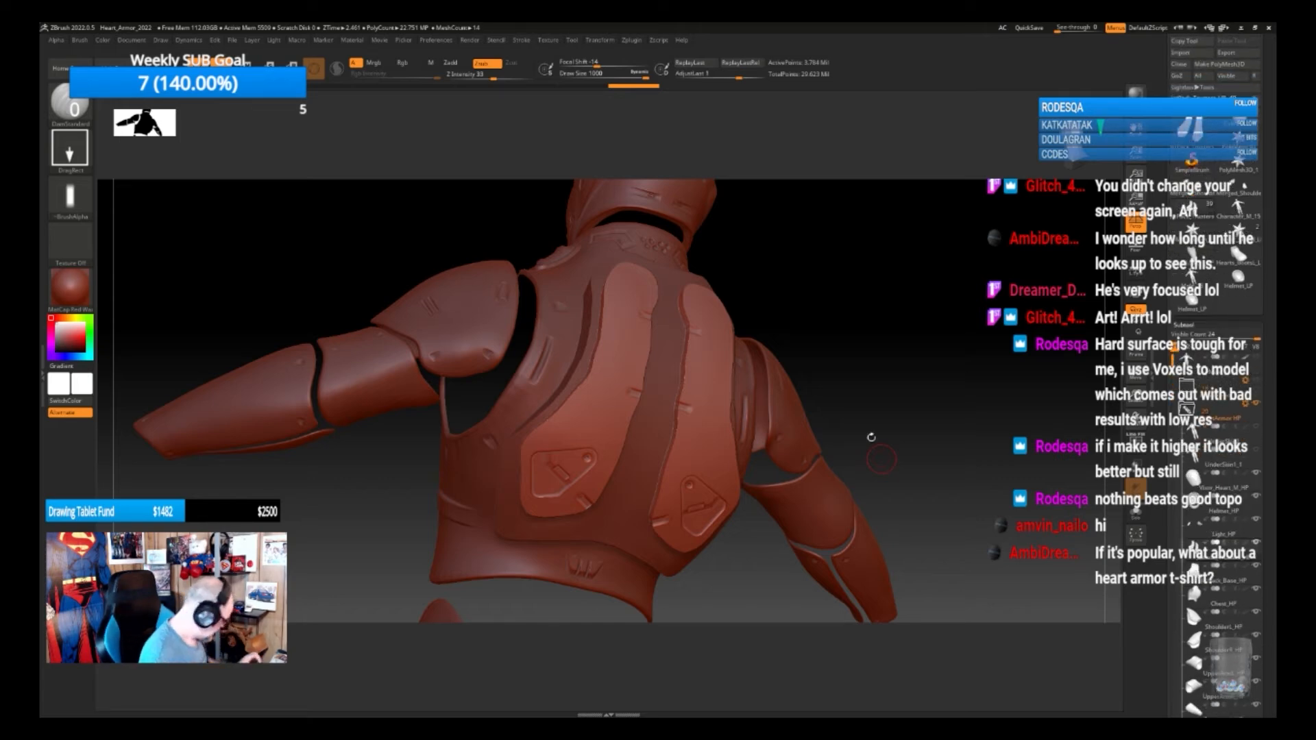
{"action": "mouse_move", "coordinate": [878, 475]}
{"action": "left_mouse_down", "text": "alt"}
{"action": "mouse_move", "coordinate": [865, 434]}
{"action": "mouse_move", "coordinate": [867, 457]}
{"action": "mouse_move", "coordinate": [898, 453]}
{"action": "mouse_move", "coordinate": [855, 473]}
{"action": "mouse_move", "coordinate": [840, 517]}
{"action": "mouse_move", "coordinate": [909, 479]}
{"action": "mouse_move", "coordinate": [885, 460]}
{"action": "left_mouse_up", "text": "alt"}
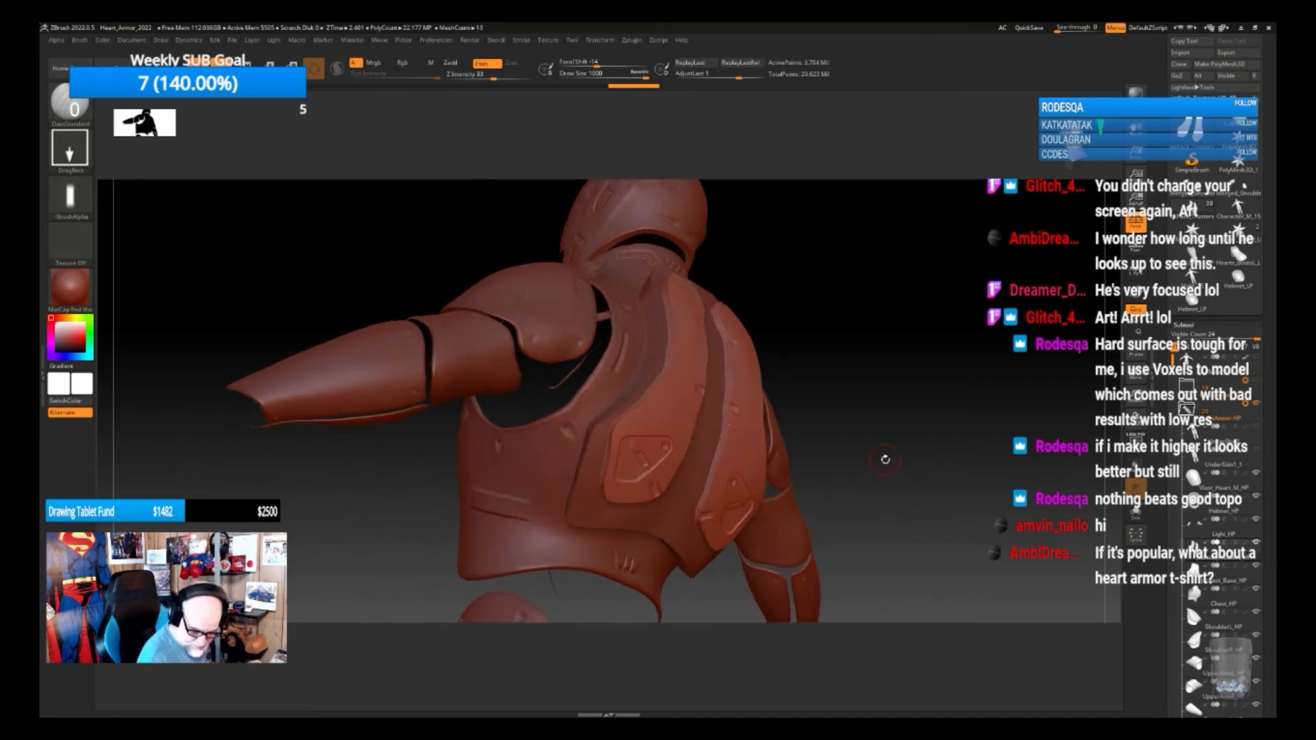
{"action": "left_click", "coordinate": [1220, 573]}
{"action": "left_click_drag", "start_coordinate": [874, 509], "coordinate": [565, 458], "text": "alt"}
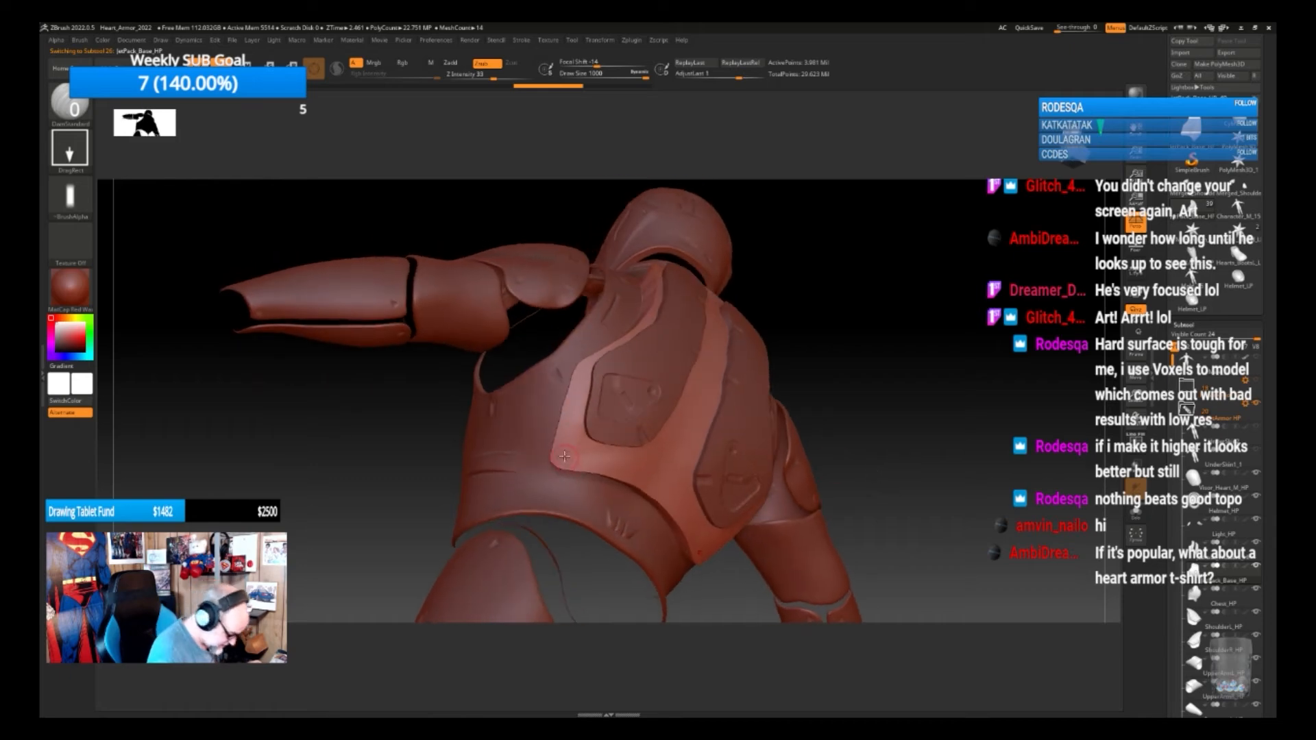
{"action": "left_click_drag", "start_coordinate": [922, 422], "coordinate": [892, 445]}
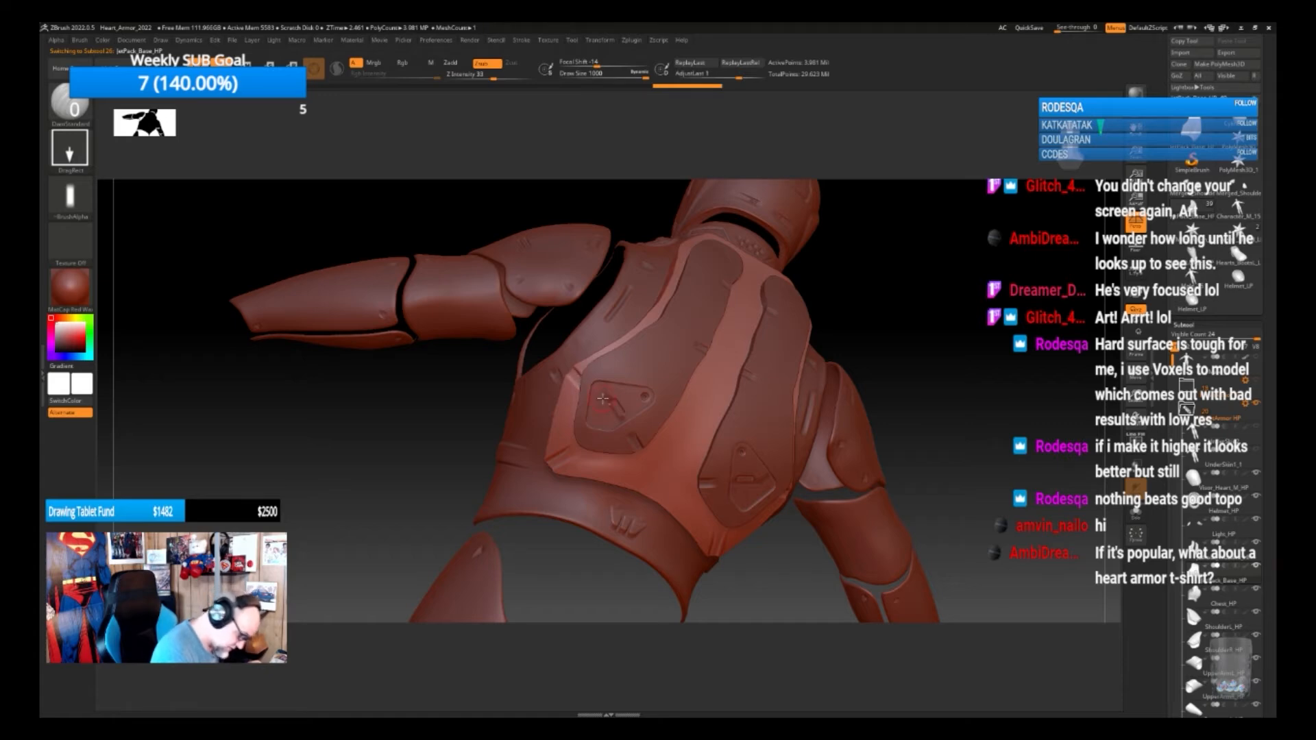
{"action": "left_click_drag", "start_coordinate": [939, 414], "coordinate": [891, 480]}
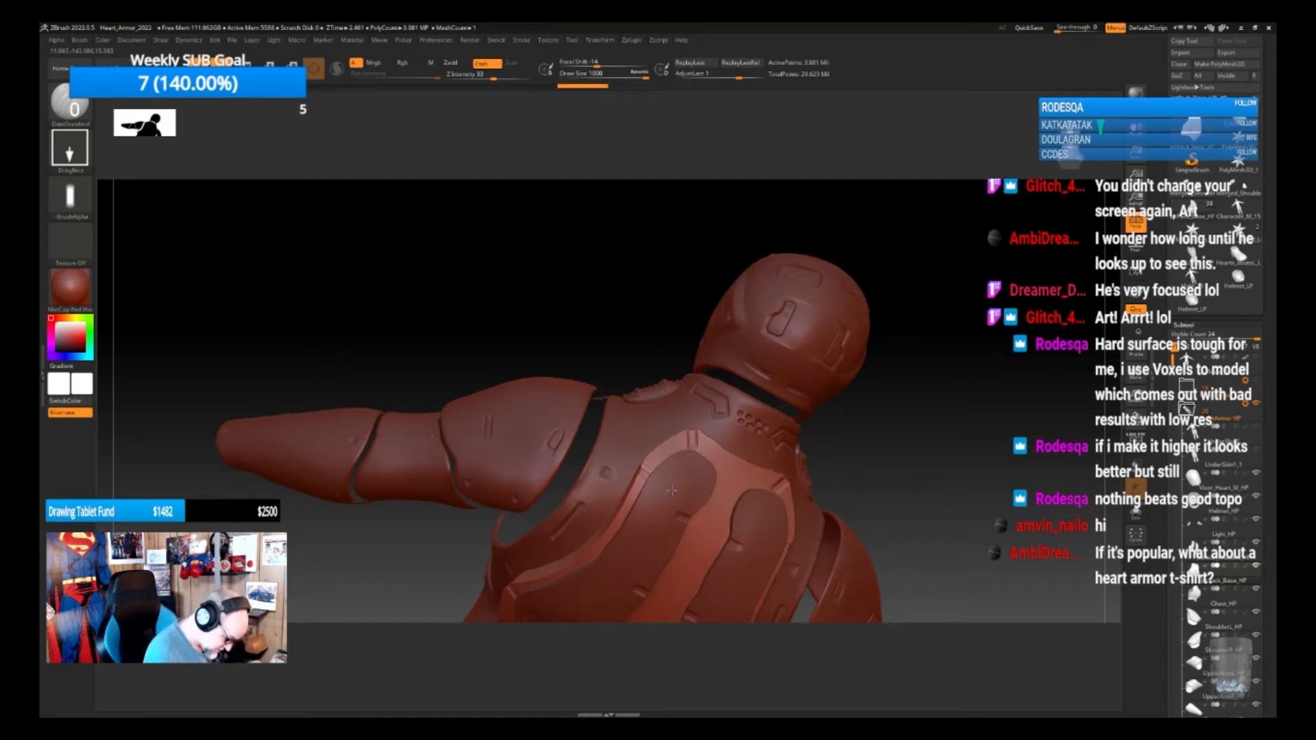
{"action": "left_click_drag", "start_coordinate": [970, 498], "coordinate": [895, 449]}
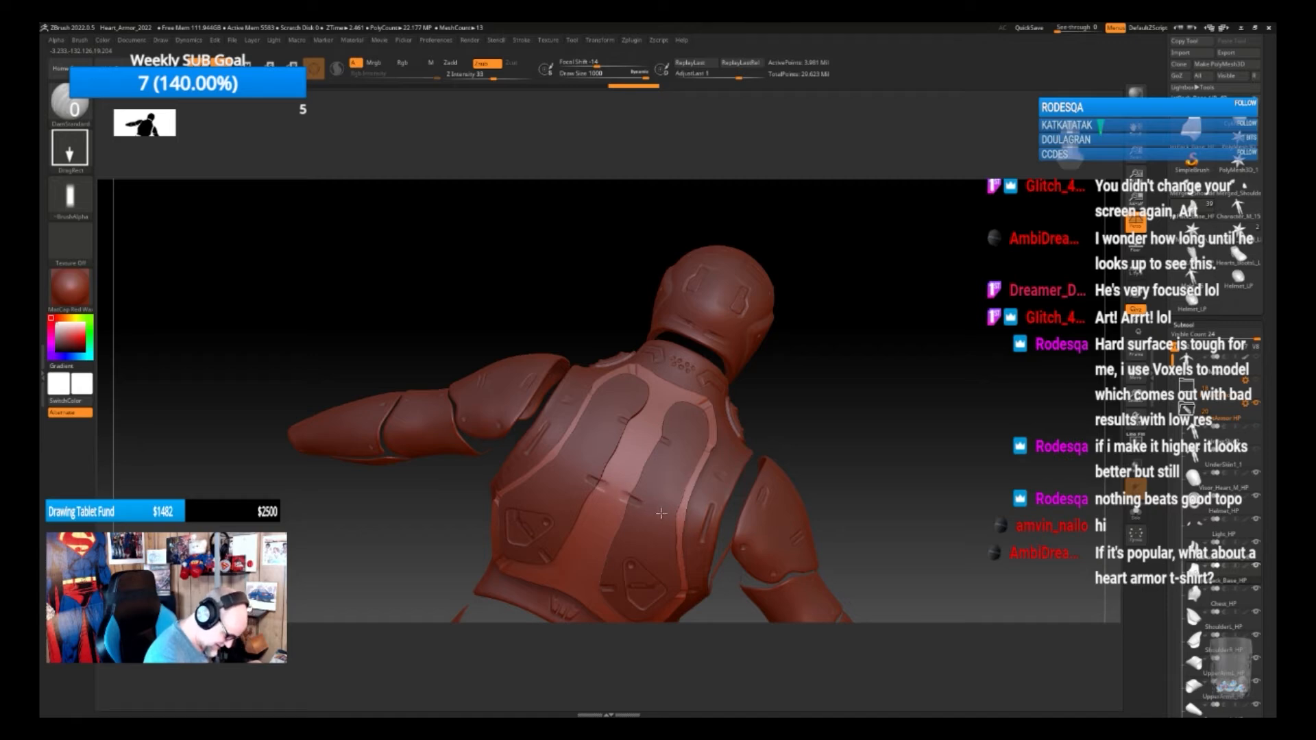
Stamp short recessed notches along the jetpack base's central strip and around its lower edge
{"action": "left_click_drag", "start_coordinate": [653, 508], "coordinate": [654, 508]}
{"action": "key", "text": "ctrl+z"}
{"action": "left_click_drag", "start_coordinate": [648, 507], "coordinate": [639, 503]}
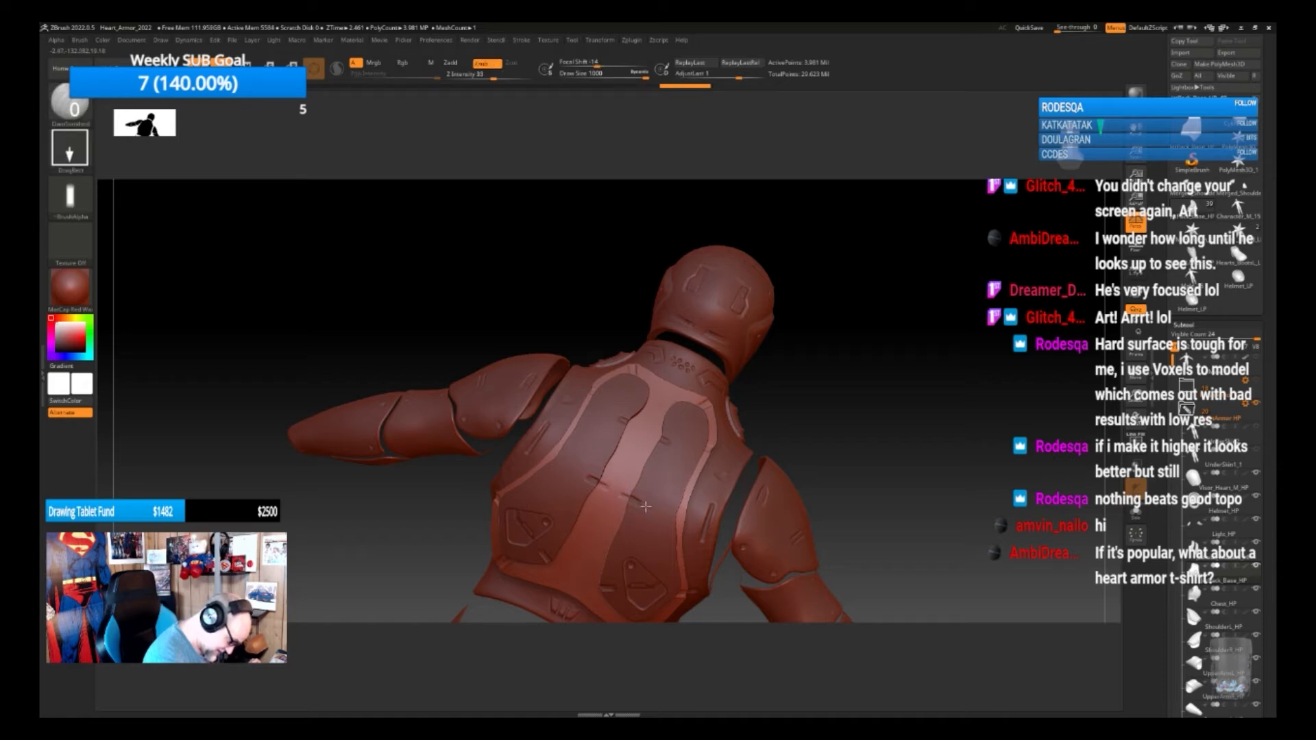
{"action": "left_click_drag", "start_coordinate": [876, 426], "coordinate": [861, 479]}
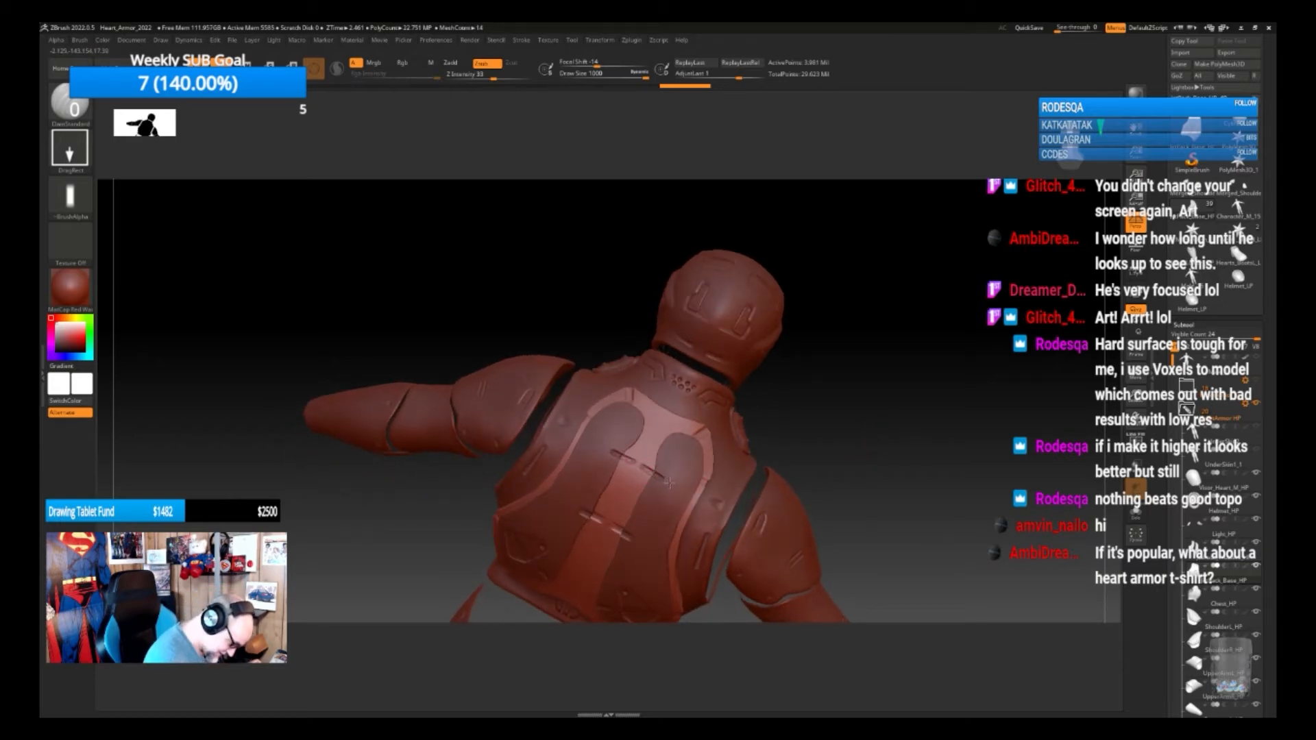
{"action": "left_click_drag", "start_coordinate": [921, 496], "coordinate": [920, 438]}
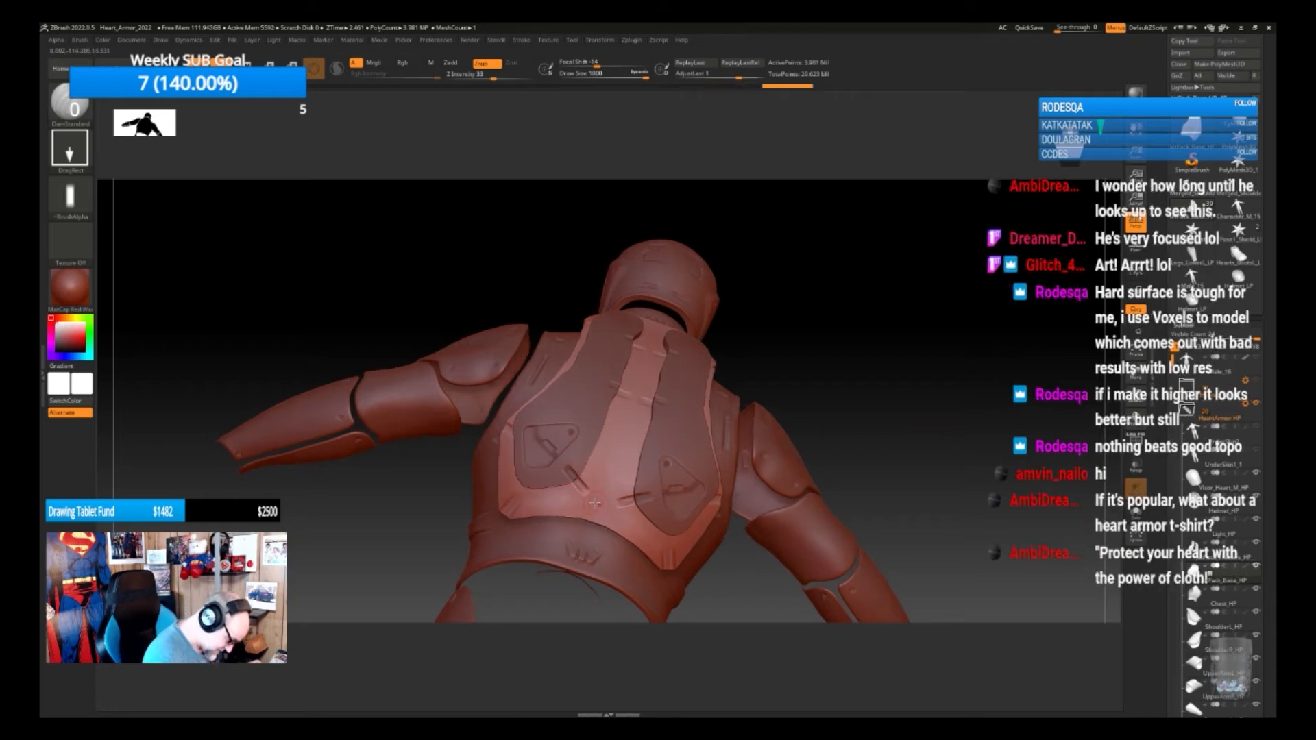
{"action": "left_click_drag", "start_coordinate": [900, 487], "coordinate": [897, 480]}
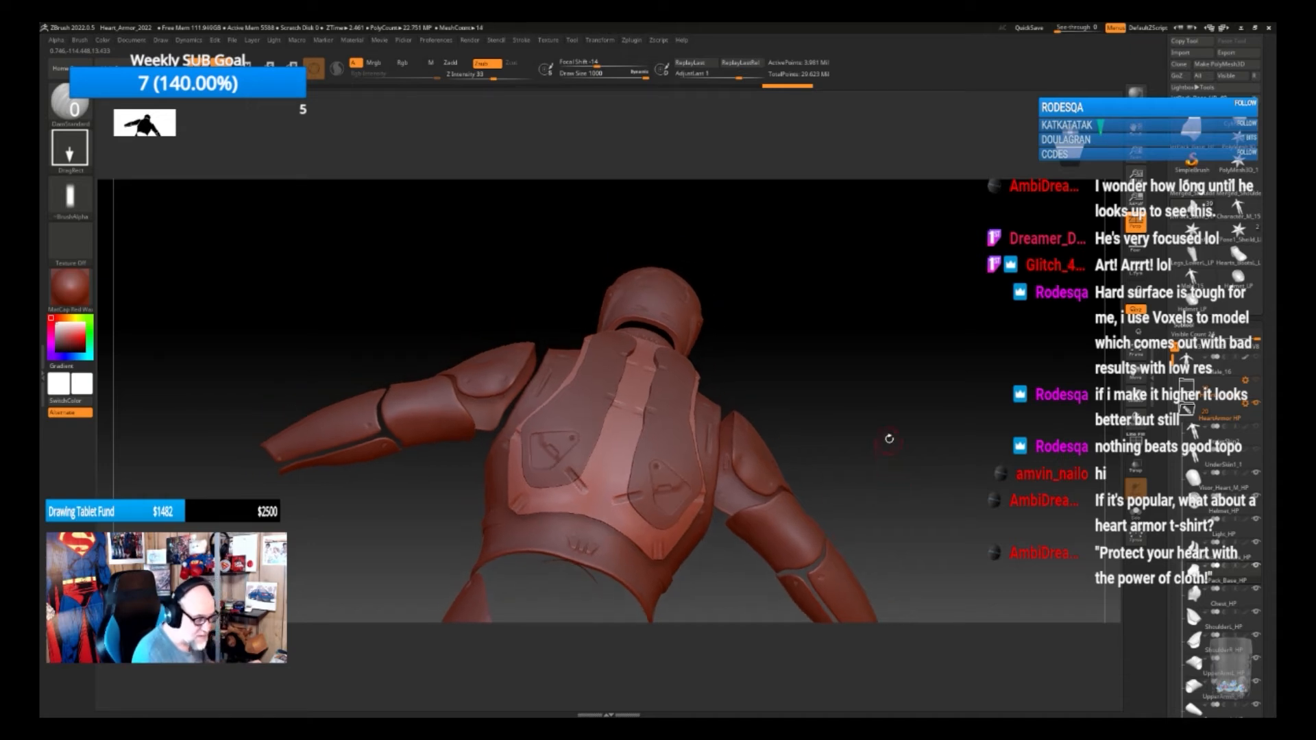
{"action": "left_click_drag", "start_coordinate": [878, 470], "coordinate": [831, 511]}
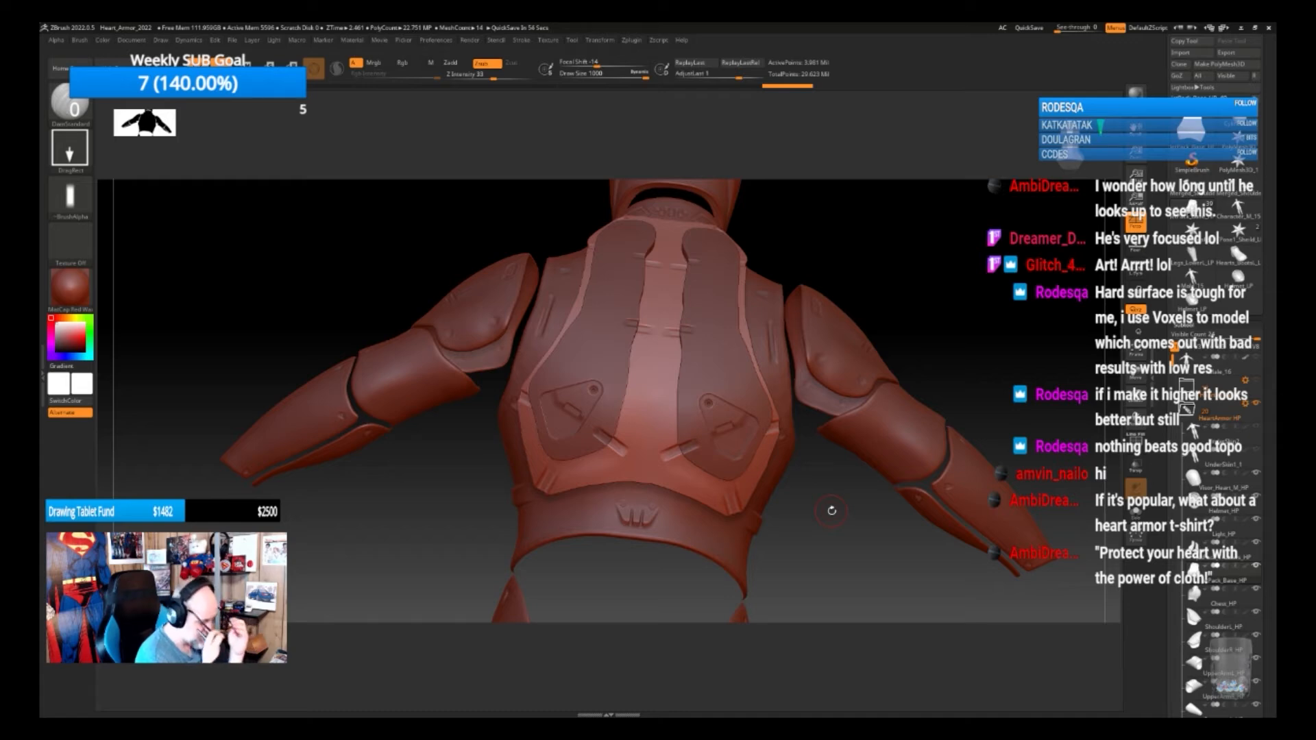
{"action": "left_click_drag", "start_coordinate": [849, 544], "coordinate": [810, 578]}
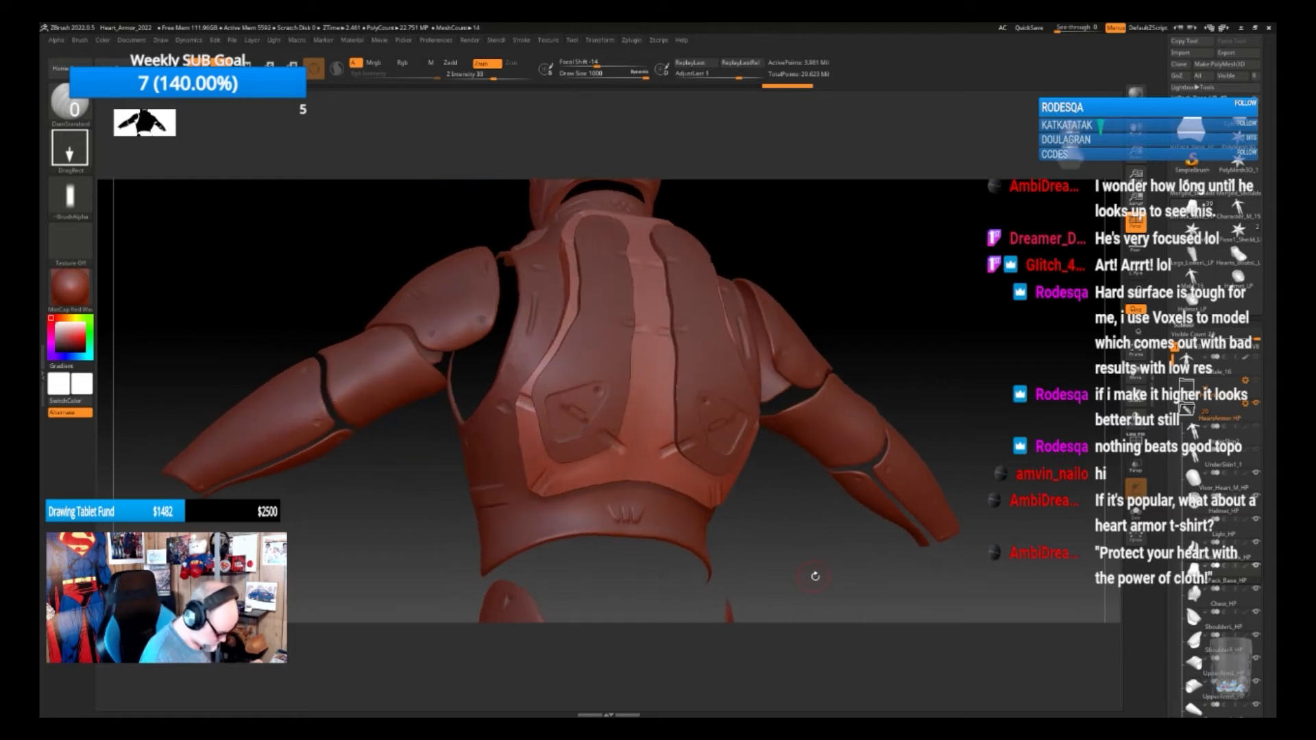
{"action": "left_click_drag", "start_coordinate": [819, 567], "coordinate": [814, 551]}
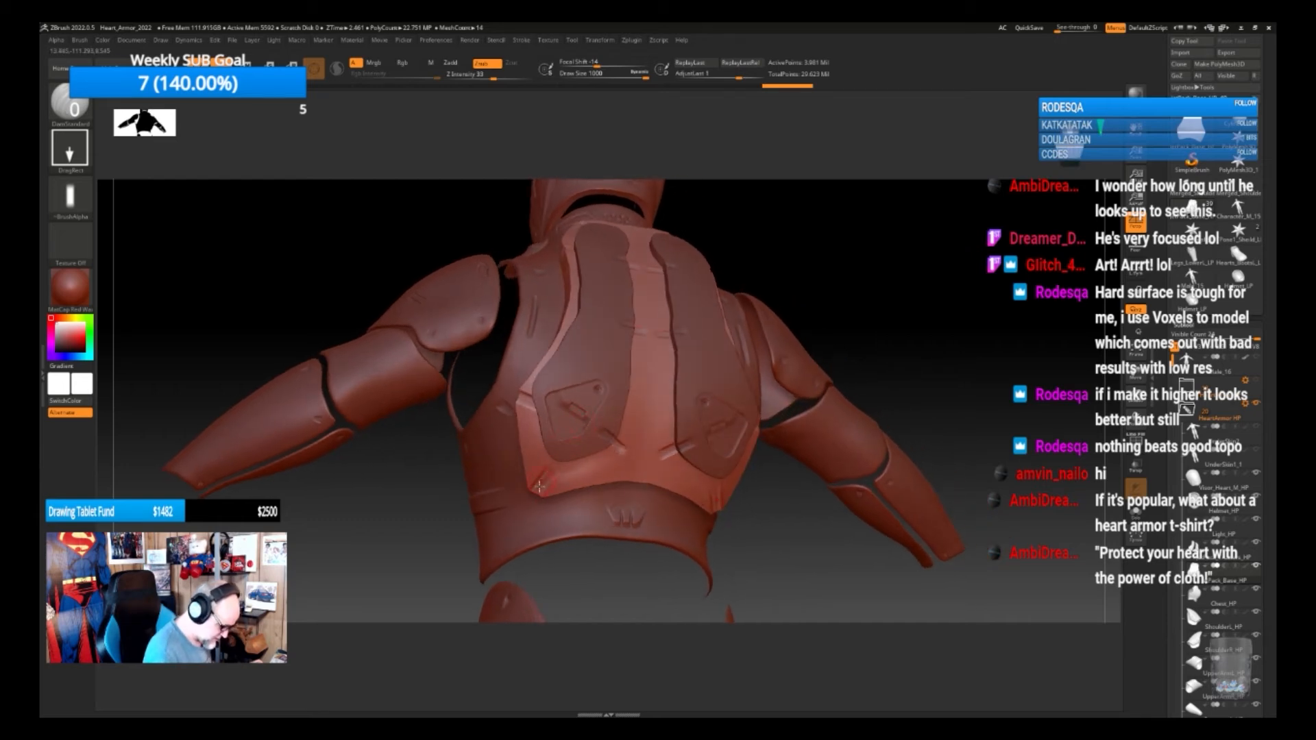
Undo the stamped details on the jetpack base and on the JetPack_Trusters_HP subtool
{"action": "key", "text": "ctrl"}
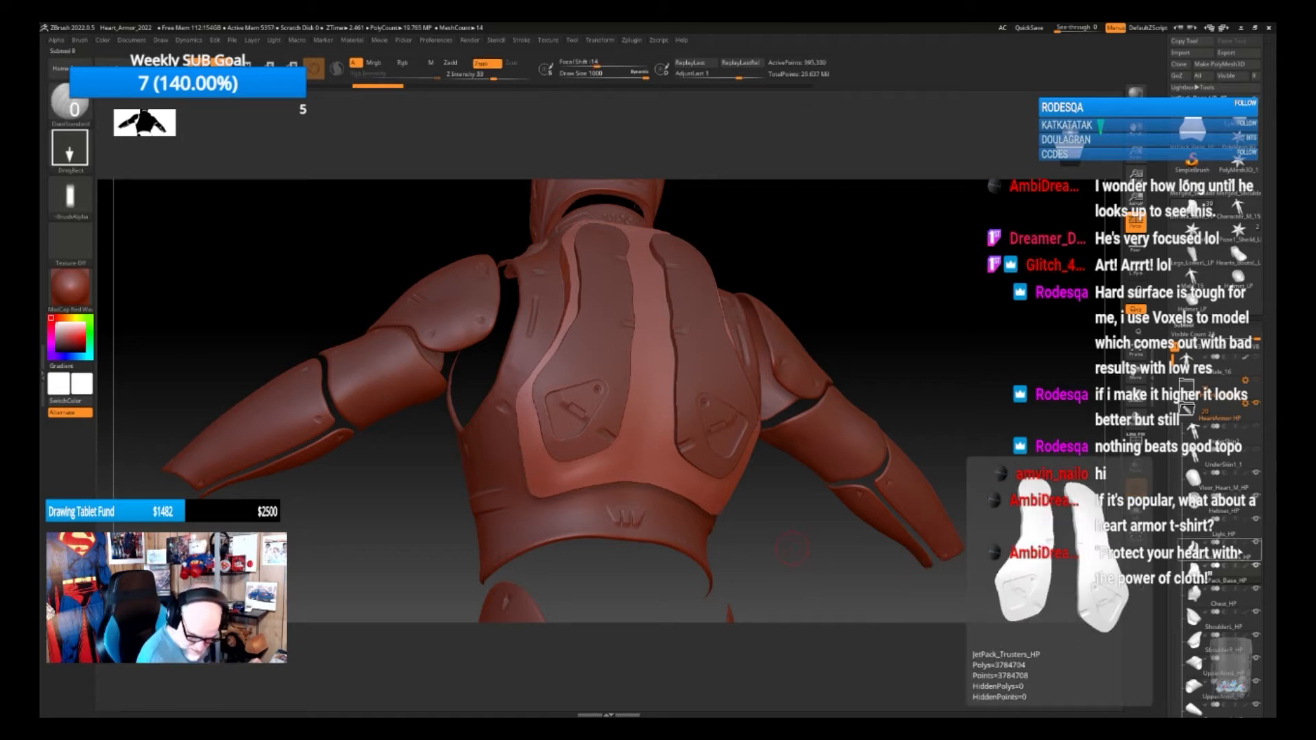
{"action": "left_click", "coordinate": [1240, 553]}
{"action": "key", "text": "ctrl"}
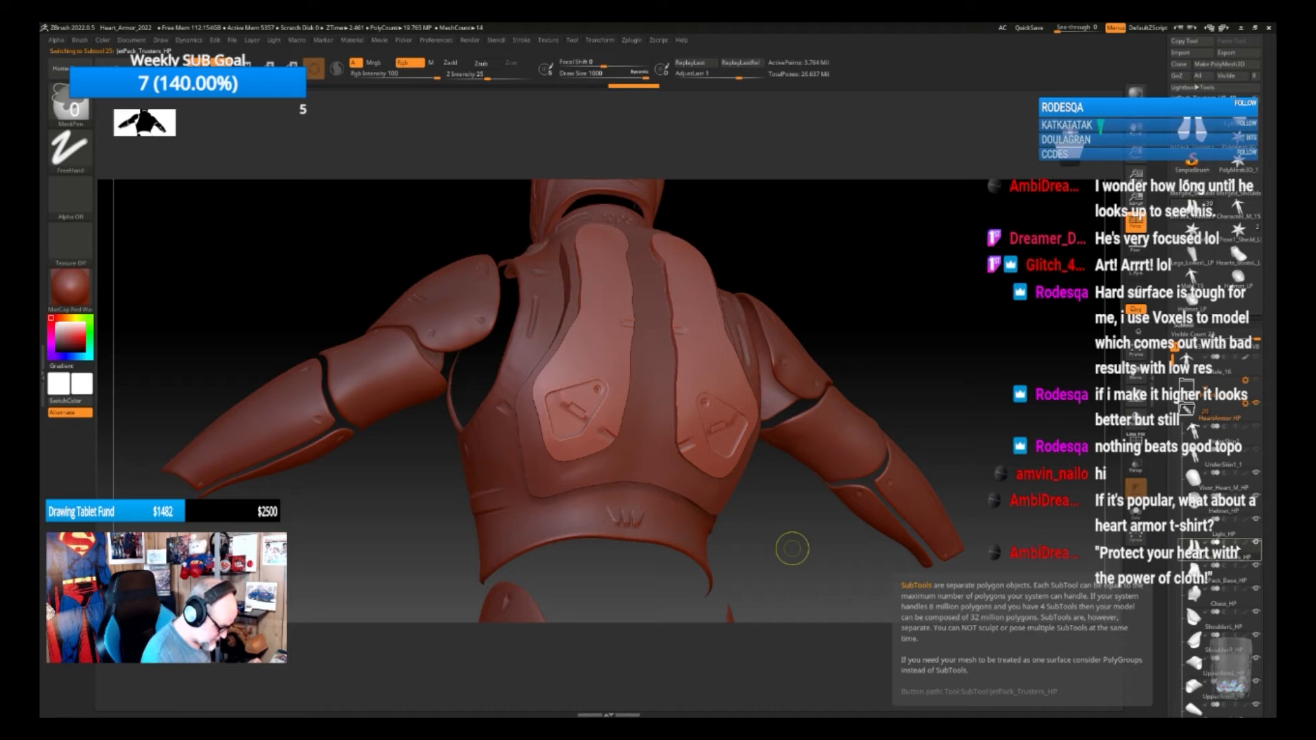
{"action": "mouse_move", "coordinate": [807, 529]}
{"action": "left_mouse_down"}
{"action": "mouse_move", "coordinate": [804, 542]}
{"action": "mouse_move", "coordinate": [796, 521]}
{"action": "mouse_move", "coordinate": [802, 532]}
{"action": "mouse_move", "coordinate": [827, 522]}
{"action": "left_mouse_up"}
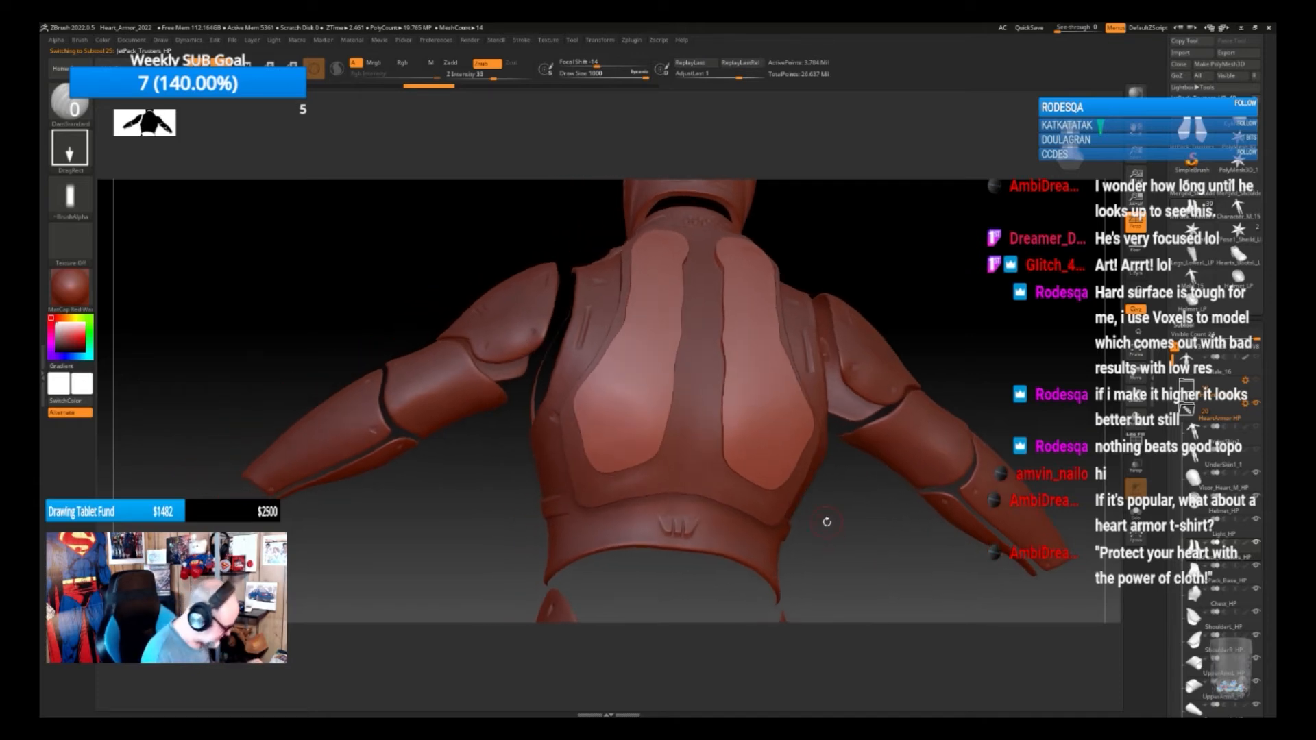
Try stamping a tapered mech alpha into the lower end of the jetpack thrusters
{"action": "left_click", "coordinate": [88, 205]}
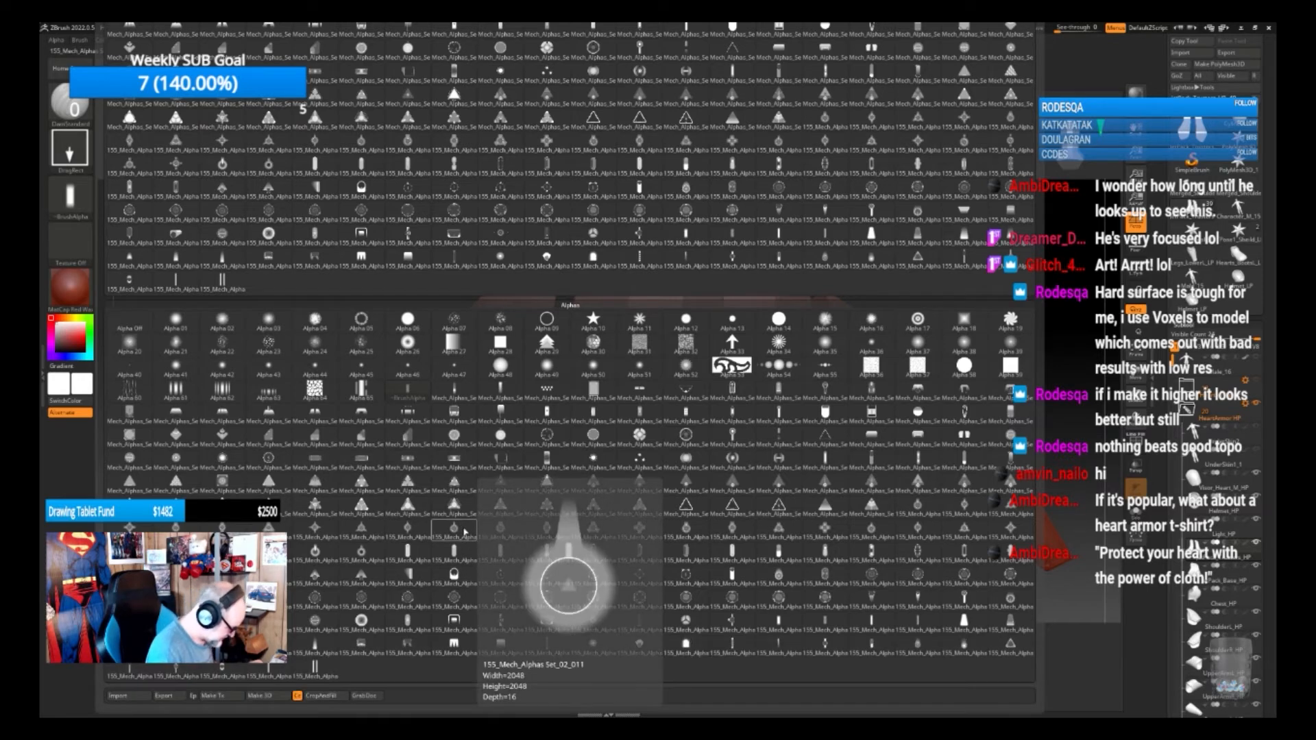
{"action": "left_click", "coordinate": [176, 257]}
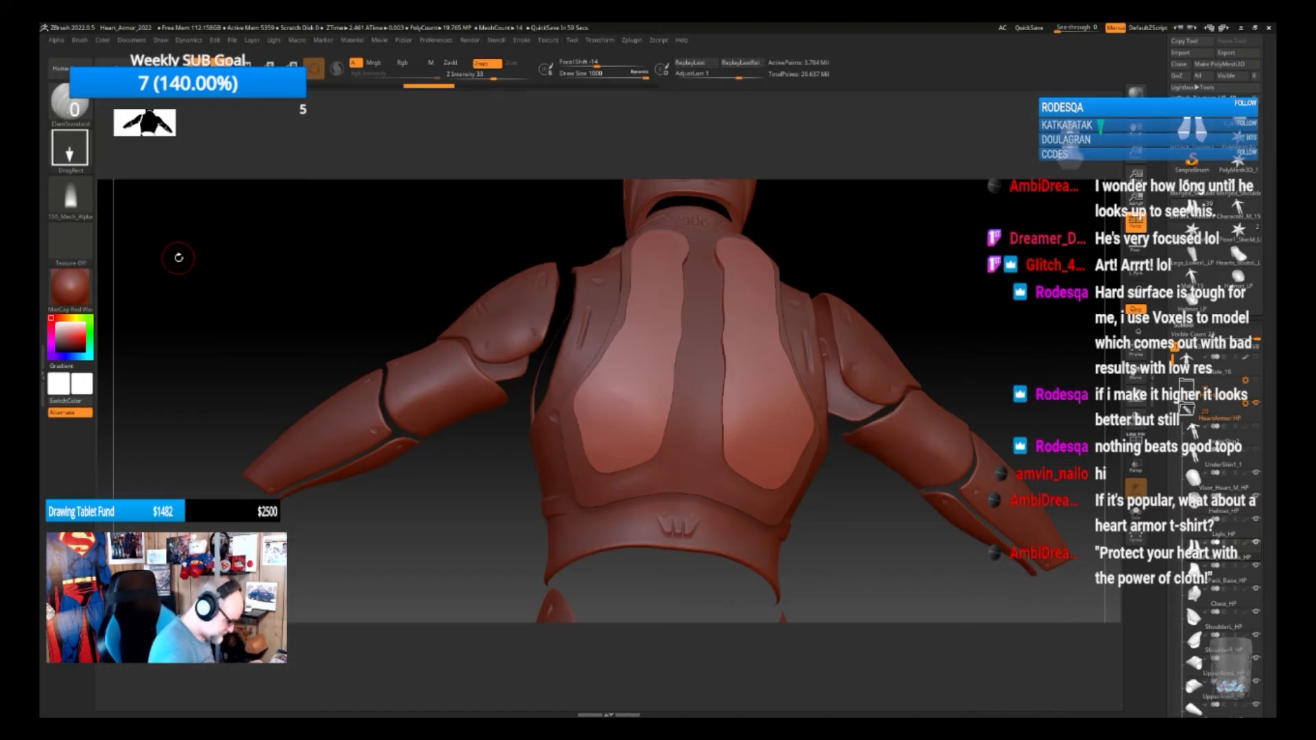
{"action": "left_click_drag", "start_coordinate": [608, 444], "coordinate": [594, 467]}
{"action": "key", "text": "ctrl+z"}
Switch the brush to Zadd, raise Z Intensity to 100 and try stamping the tapered alpha on the lower thrusters
{"action": "left_click", "coordinate": [453, 63]}
{"action": "left_click_drag", "start_coordinate": [879, 560], "coordinate": [843, 499]}
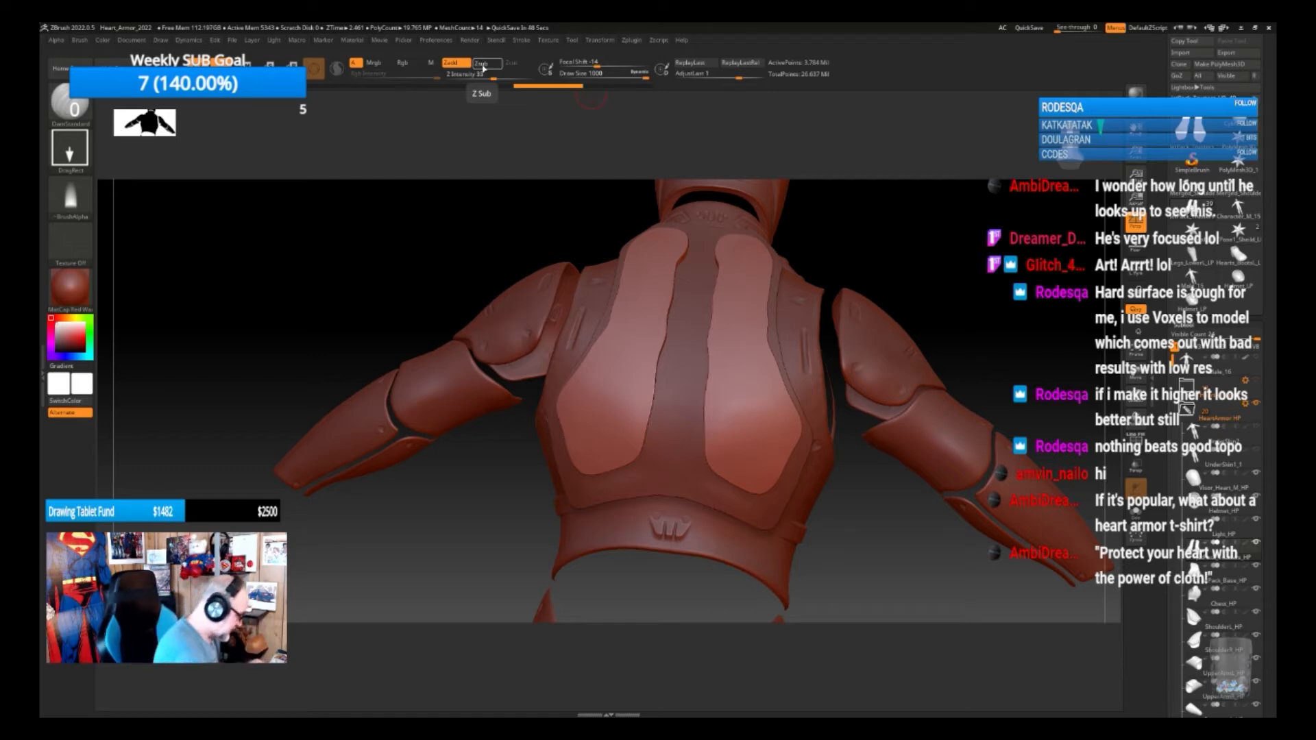
{"action": "key", "text": "space"}
{"action": "left_click_drag", "start_coordinate": [751, 532], "coordinate": [788, 533]}
{"action": "left_click_drag", "start_coordinate": [591, 437], "coordinate": [648, 366]}
{"action": "key", "text": "space"}
{"action": "left_click_drag", "start_coordinate": [848, 470], "coordinate": [933, 539]}
{"action": "key", "text": "space"}
{"action": "key", "text": "ctrl+z"}
{"action": "key", "text": "ctrl+z"}
{"action": "key", "text": "ctrl+z"}
{"action": "key", "text": "ctrl+z"}
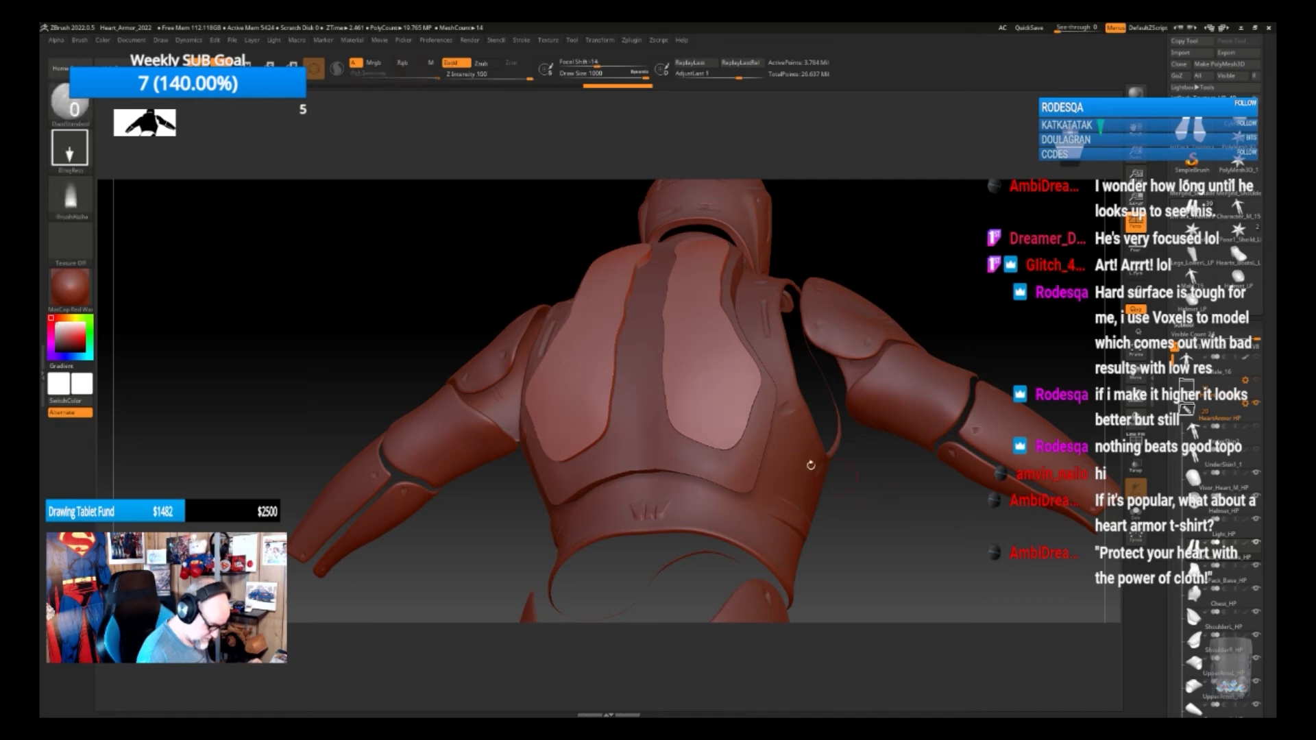
Step backward and forward through the thrusters' undo history
{"action": "key", "text": "ctrl+z"}
{"action": "key", "text": "ctrl+z"}
{"action": "left_click_drag", "start_coordinate": [884, 517], "coordinate": [850, 493]}
{"action": "key", "text": "ctrl+shift+z"}
{"action": "key", "text": "ctrl+shift+z"}
{"action": "key", "text": "ctrl+shift+z"}
{"action": "key", "text": "ctrl+shift+z"}
{"action": "key", "text": "ctrl+shift+z"}
{"action": "key", "text": "ctrl+shift+z"}
{"action": "mouse_move", "coordinate": [873, 508]}
{"action": "left_mouse_down"}
{"action": "mouse_move", "coordinate": [953, 498]}
{"action": "mouse_move", "coordinate": [853, 473]}
{"action": "left_mouse_up"}
Try a different tapered mech alpha as a raised stamp on the lower end of both thrusters
{"action": "key", "text": "space"}
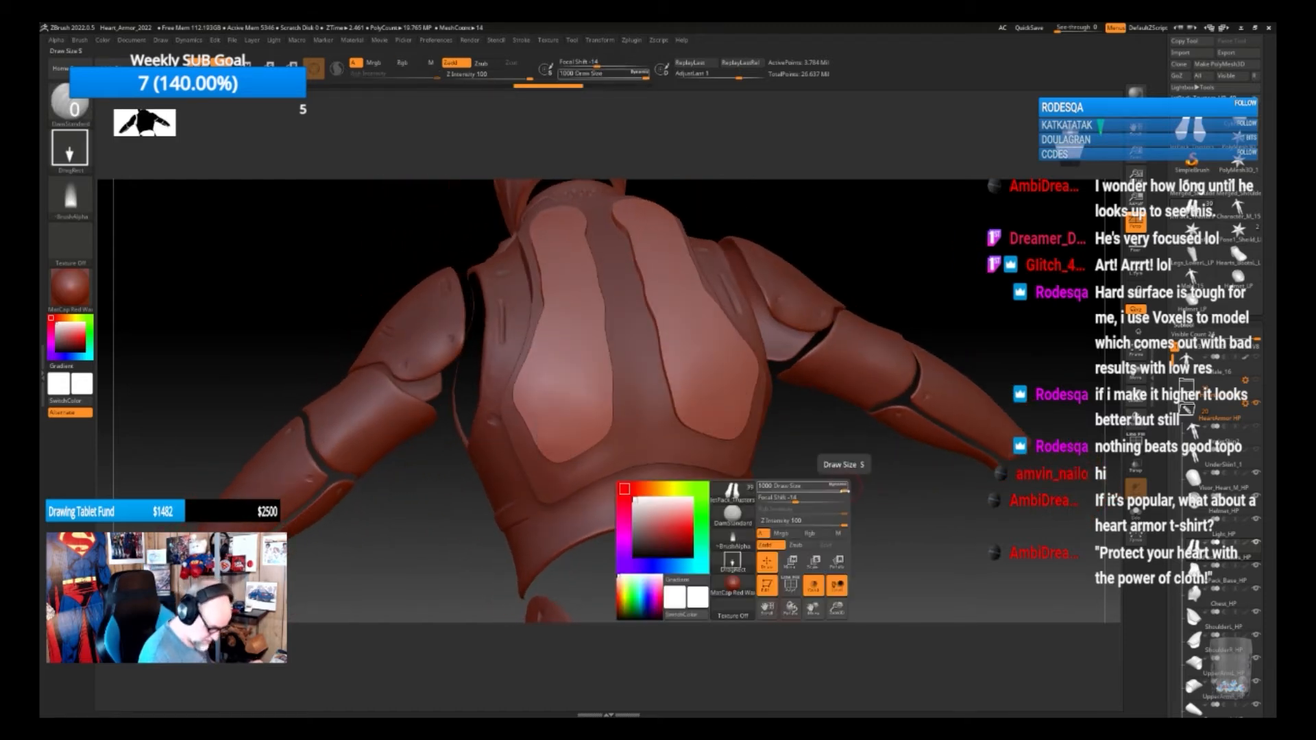
{"action": "left_click", "coordinate": [71, 199]}
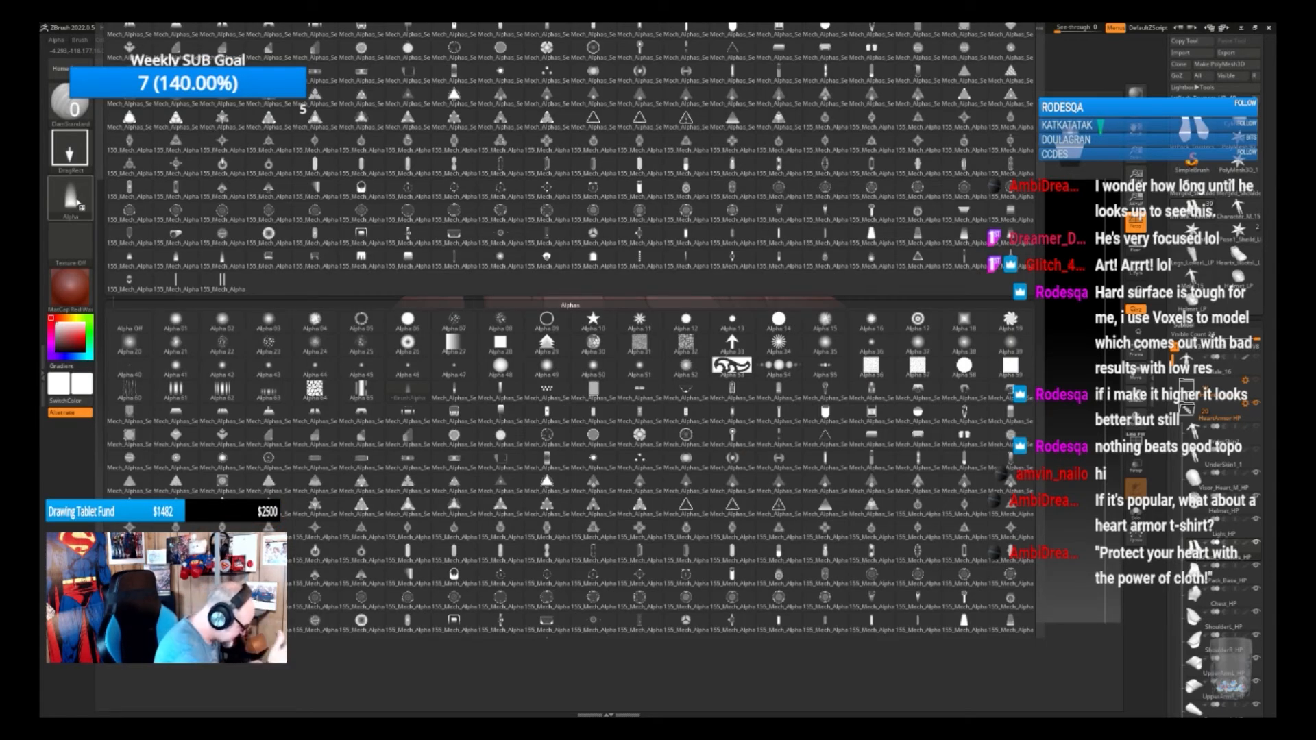
{"action": "left_click", "coordinate": [129, 259]}
{"action": "left_click_drag", "start_coordinate": [857, 514], "coordinate": [806, 471]}
{"action": "left_click_drag", "start_coordinate": [713, 380], "coordinate": [689, 339]}
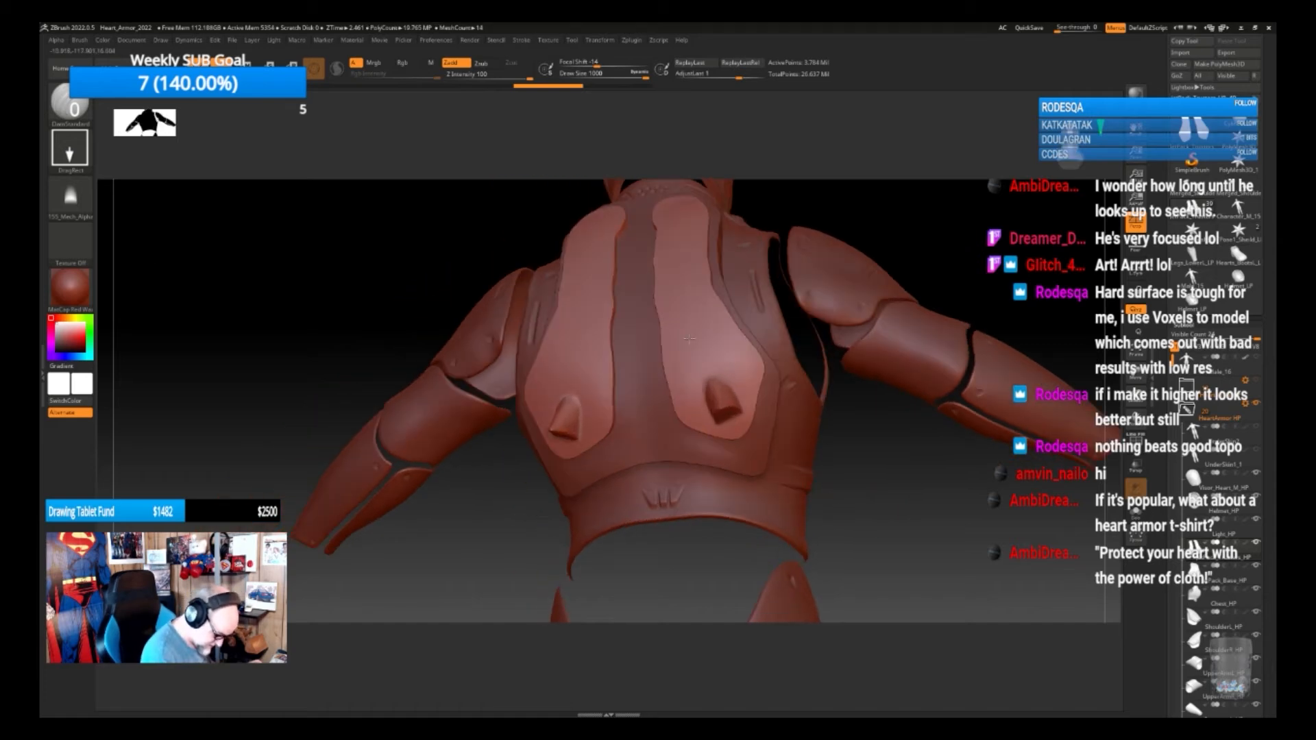
{"action": "left_click_drag", "start_coordinate": [875, 494], "coordinate": [828, 551]}
{"action": "key", "text": "ctrl+z"}
Lower the Z Intensity to 68 and try the raised tapered stamp on the lower thrusters
{"action": "key", "text": "space"}
{"action": "left_click_drag", "start_coordinate": [566, 401], "coordinate": [574, 352]}
{"action": "left_click_drag", "start_coordinate": [835, 476], "coordinate": [872, 488]}
{"action": "key", "text": "ctrl+z"}
{"action": "key", "text": "ctrl+z"}
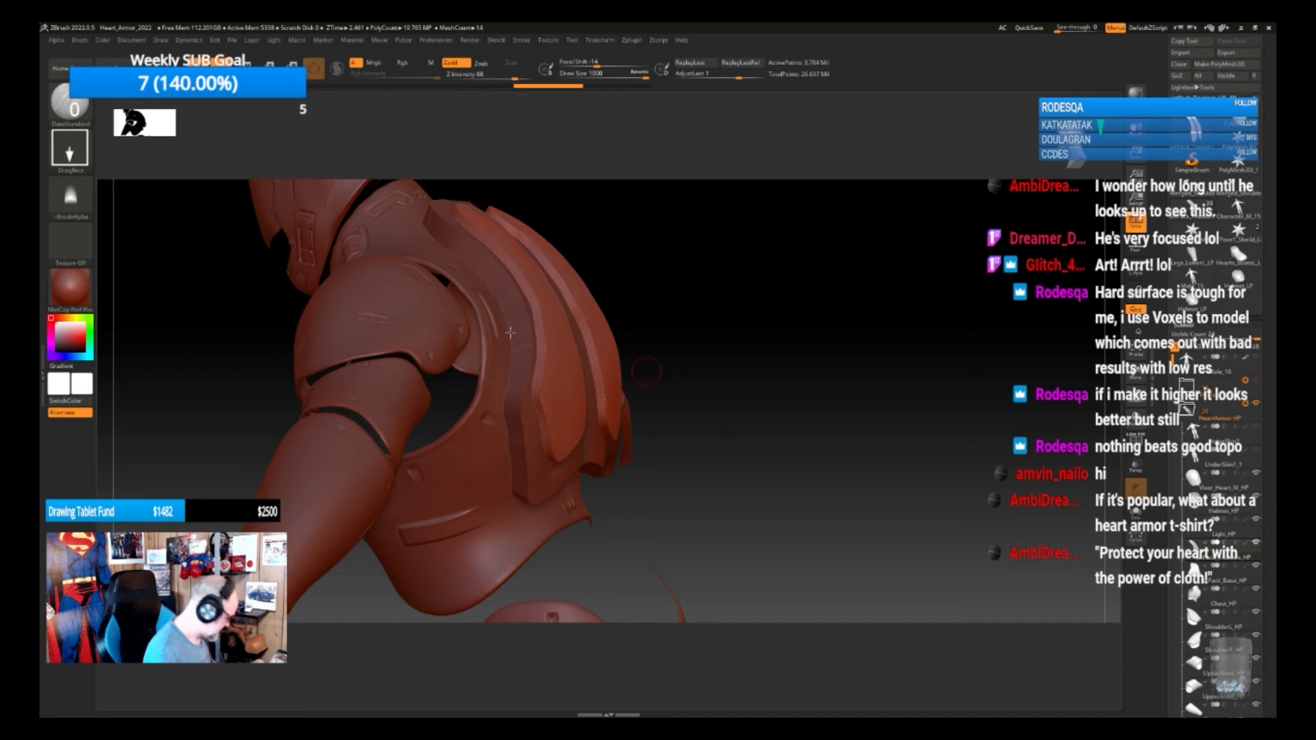
Choose a slotted vent-shaped mech alpha and stamp it as a raised block on the lower end of both thrusters
{"action": "left_click", "coordinate": [81, 199]}
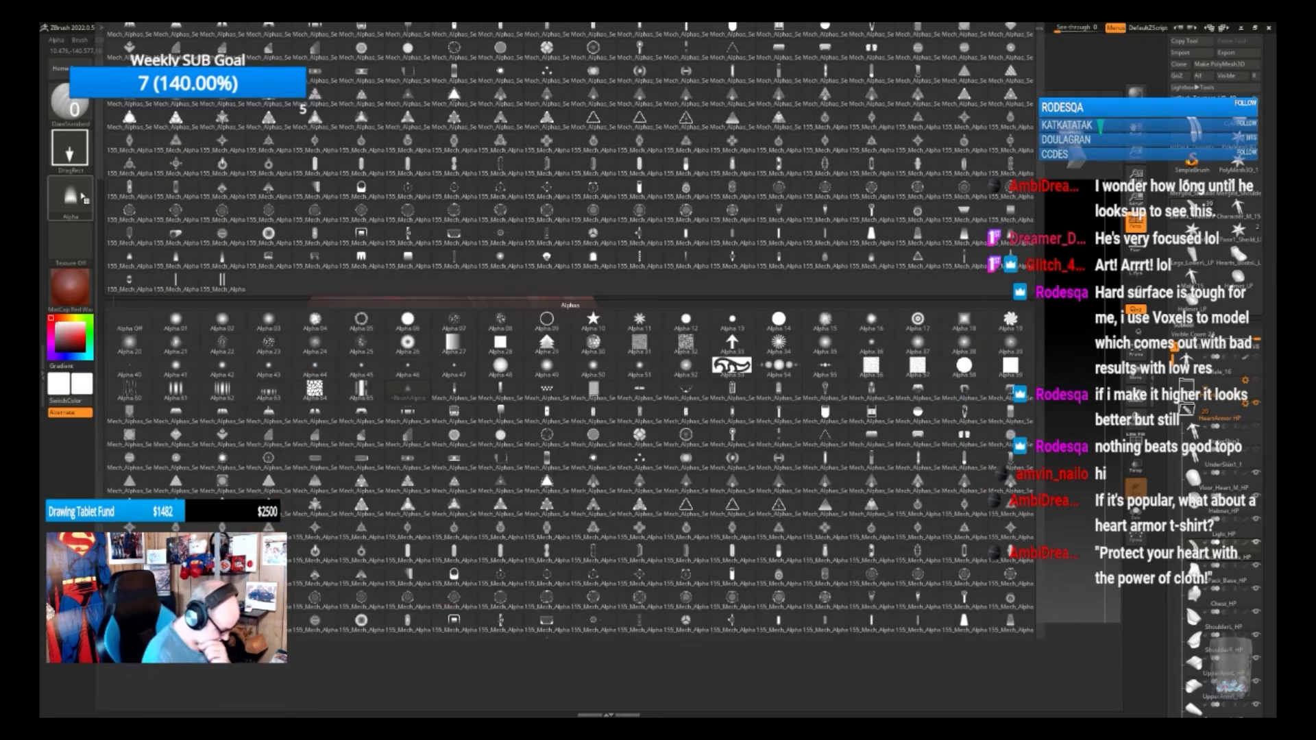
{"action": "mouse_move", "coordinate": [793, 450]}
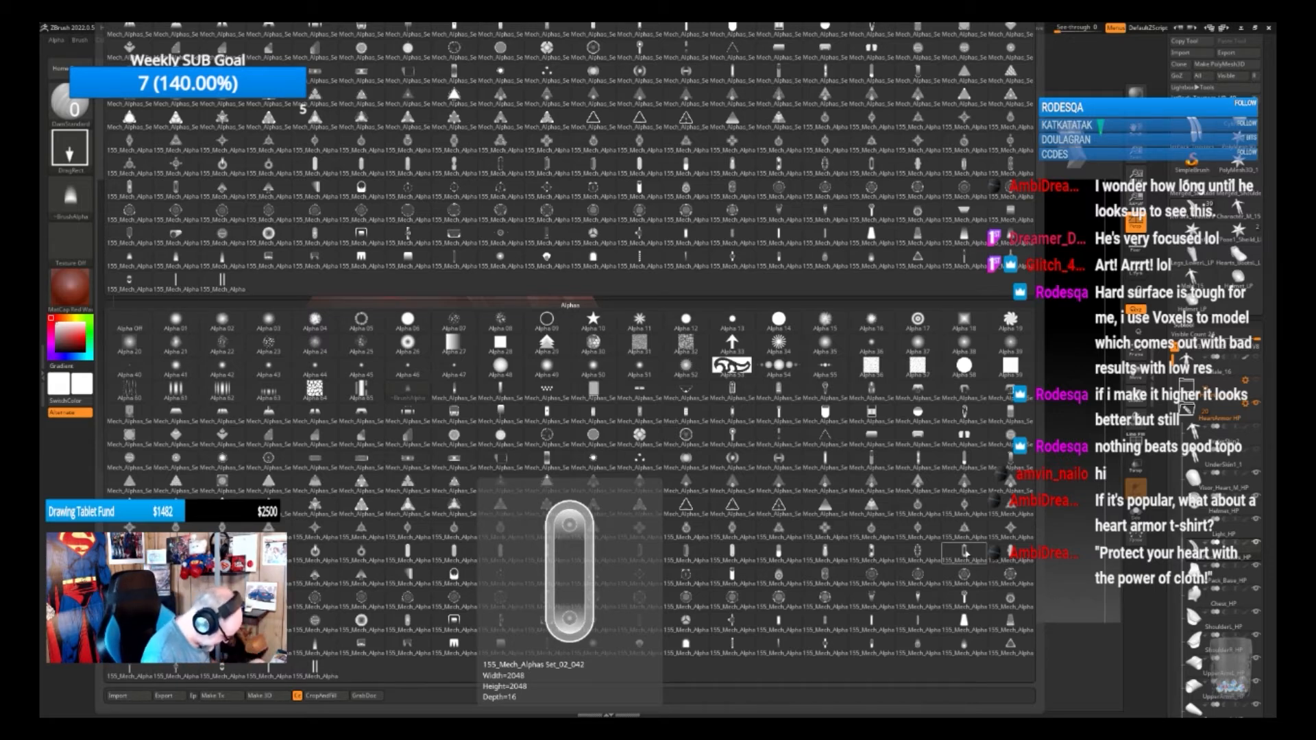
{"action": "left_click", "coordinate": [454, 643]}
{"action": "left_click_drag", "start_coordinate": [771, 470], "coordinate": [761, 467]}
{"action": "left_click_drag", "start_coordinate": [562, 418], "coordinate": [633, 381]}
{"action": "mouse_move", "coordinate": [862, 528]}
{"action": "left_mouse_down"}
{"action": "mouse_move", "coordinate": [856, 503]}
{"action": "mouse_move", "coordinate": [861, 514]}
{"action": "mouse_move", "coordinate": [830, 511]}
{"action": "mouse_move", "coordinate": [903, 532]}
{"action": "mouse_move", "coordinate": [845, 528]}
{"action": "mouse_move", "coordinate": [840, 554]}
{"action": "mouse_move", "coordinate": [816, 544]}
{"action": "mouse_move", "coordinate": [809, 559]}
{"action": "left_mouse_up"}
{"action": "left_click_drag", "start_coordinate": [904, 344], "coordinate": [848, 421], "text": "alt"}
Choose the capsule-shaped mech alpha with end bolts and try stamping it raised on the upper thrusters
{"action": "key", "text": "b"}
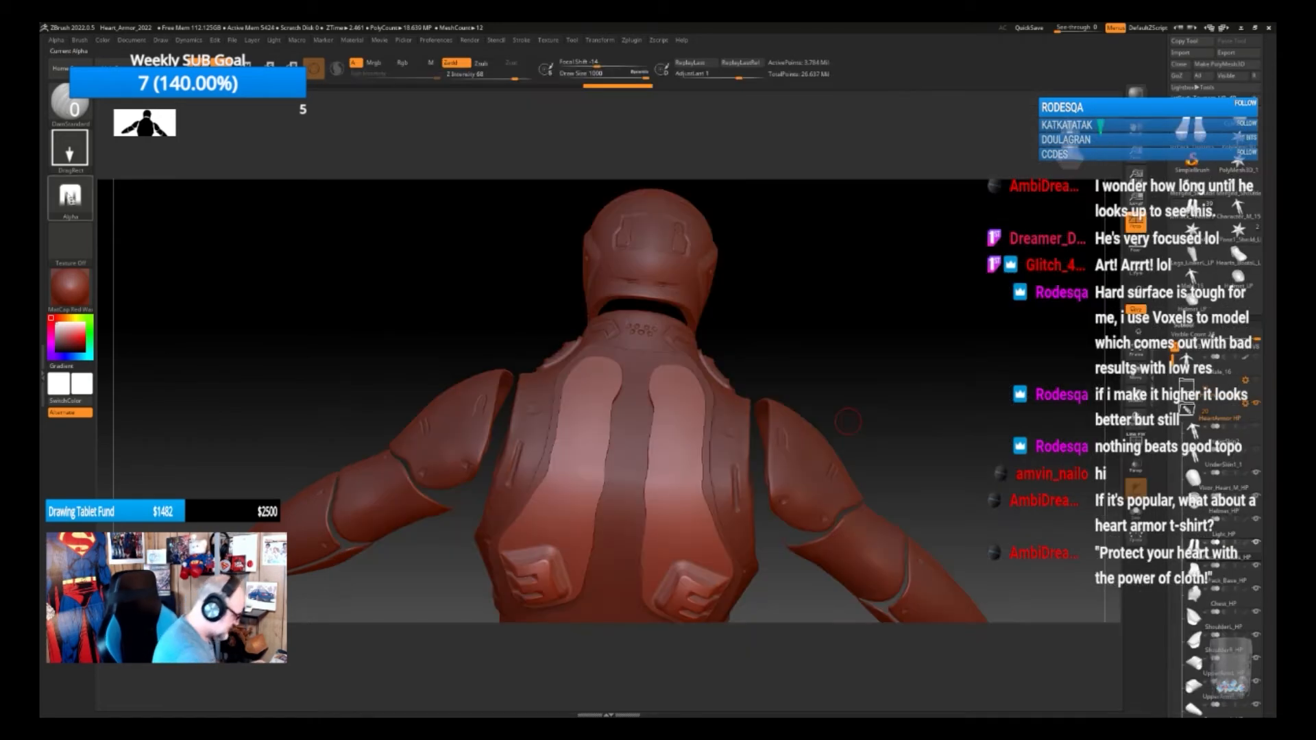
{"action": "left_click", "coordinate": [70, 197]}
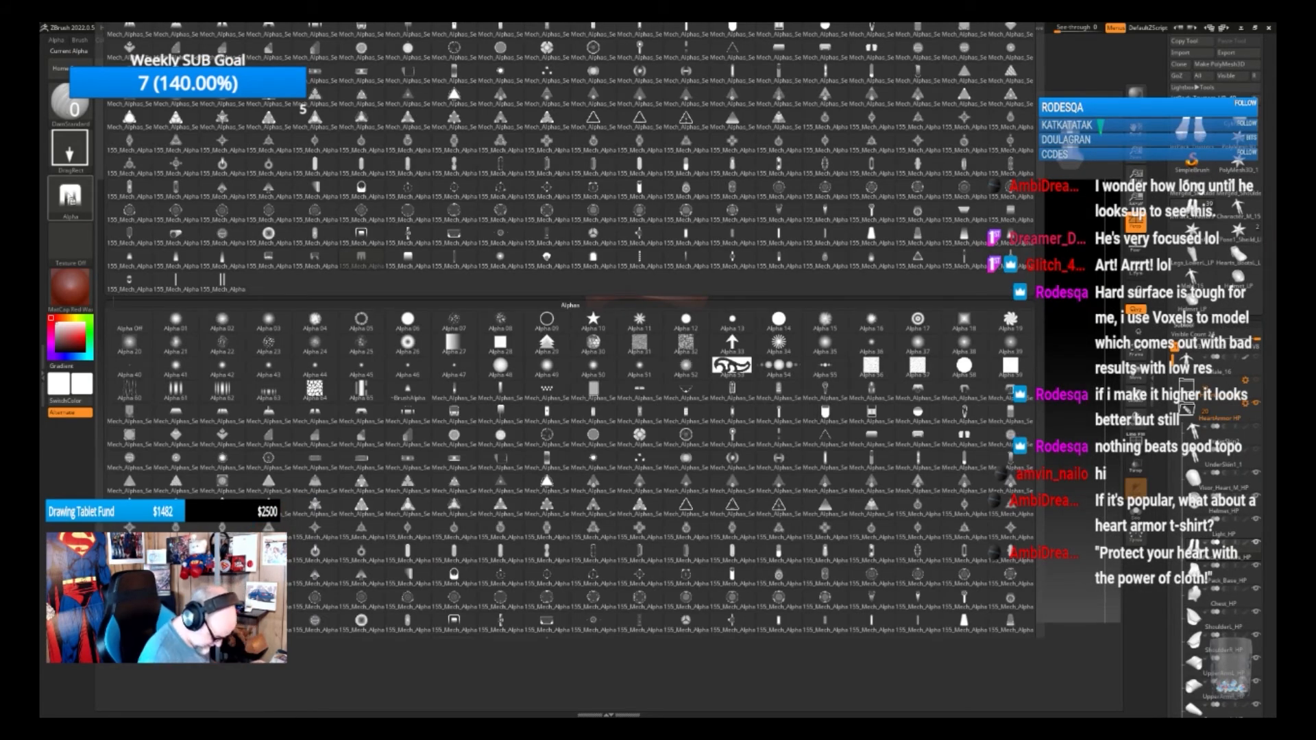
{"action": "left_click", "coordinate": [593, 552]}
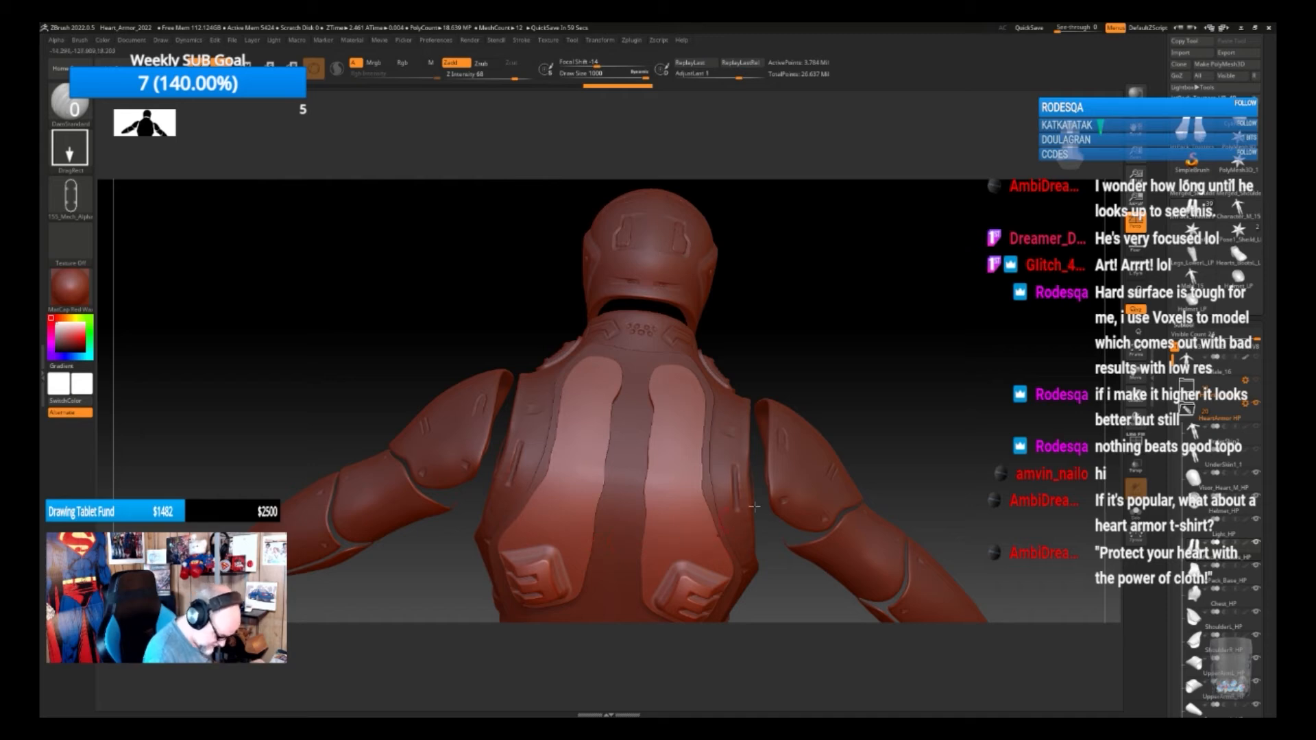
{"action": "left_click_drag", "start_coordinate": [853, 425], "coordinate": [814, 430]}
{"action": "left_click_drag", "start_coordinate": [662, 412], "coordinate": [662, 407]}
{"action": "key", "text": "ctrl+z"}
Switch the brush to Zsub and lower its Z Intensity to 30
{"action": "left_click", "coordinate": [486, 64]}
{"action": "key", "text": "space"}
{"action": "left_click_drag", "start_coordinate": [735, 466], "coordinate": [711, 466]}
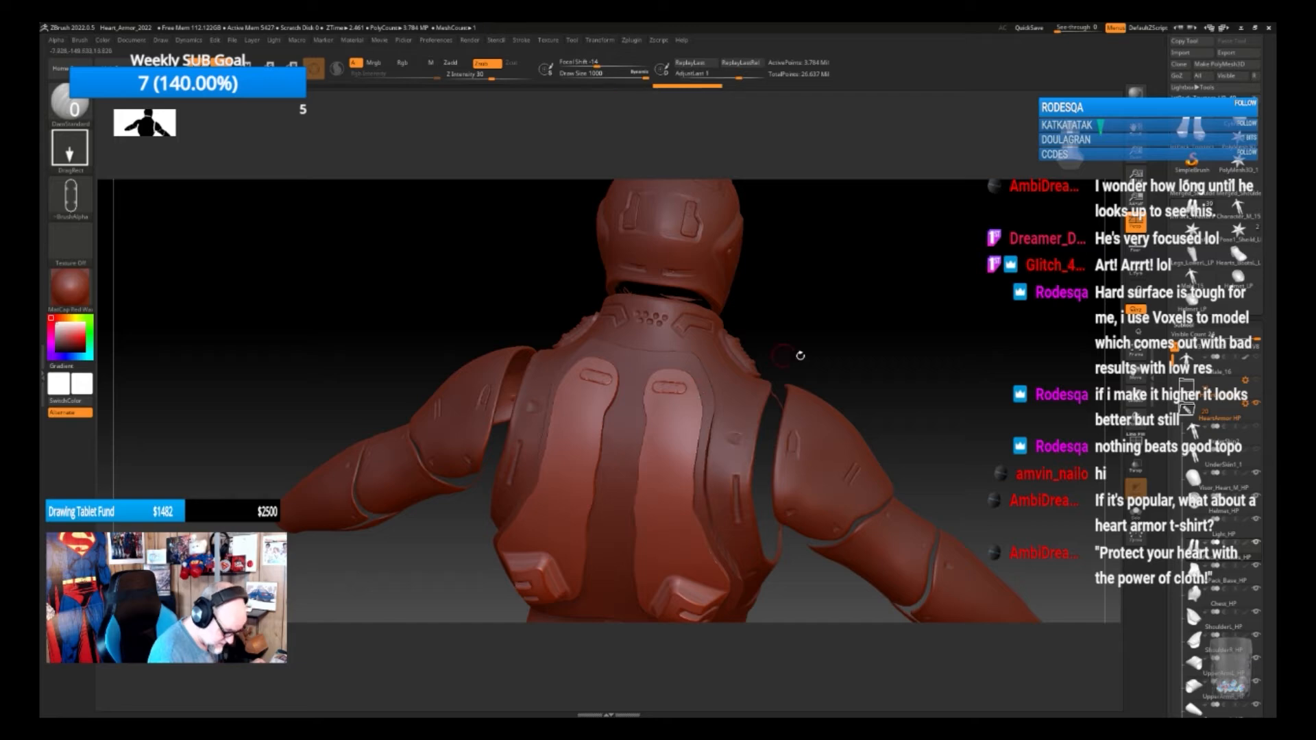
Try different placements of the recessed capsule stamp on the upper end of the thrusters
{"action": "left_click_drag", "start_coordinate": [787, 356], "coordinate": [831, 357]}
{"action": "key", "text": "ctrl+z"}
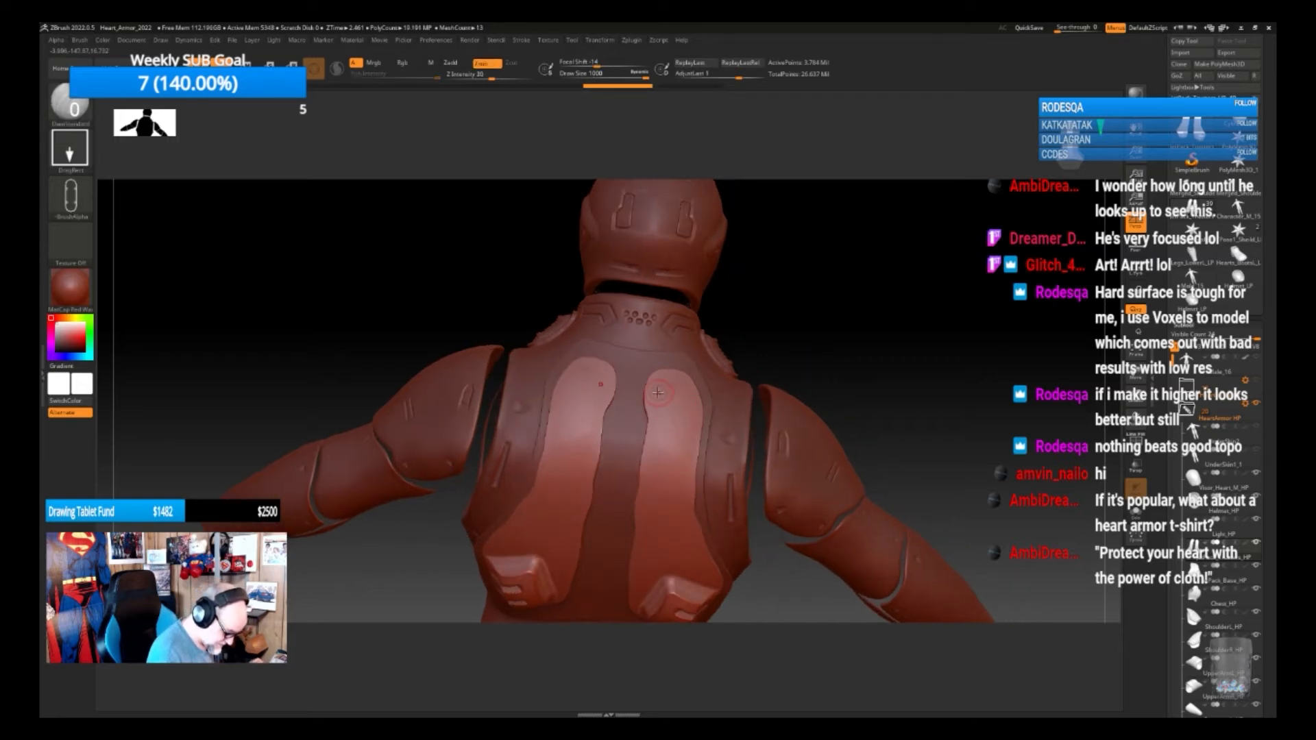
{"action": "left_click_drag", "start_coordinate": [658, 401], "coordinate": [658, 392]}
{"action": "key", "text": "ctrl+z"}
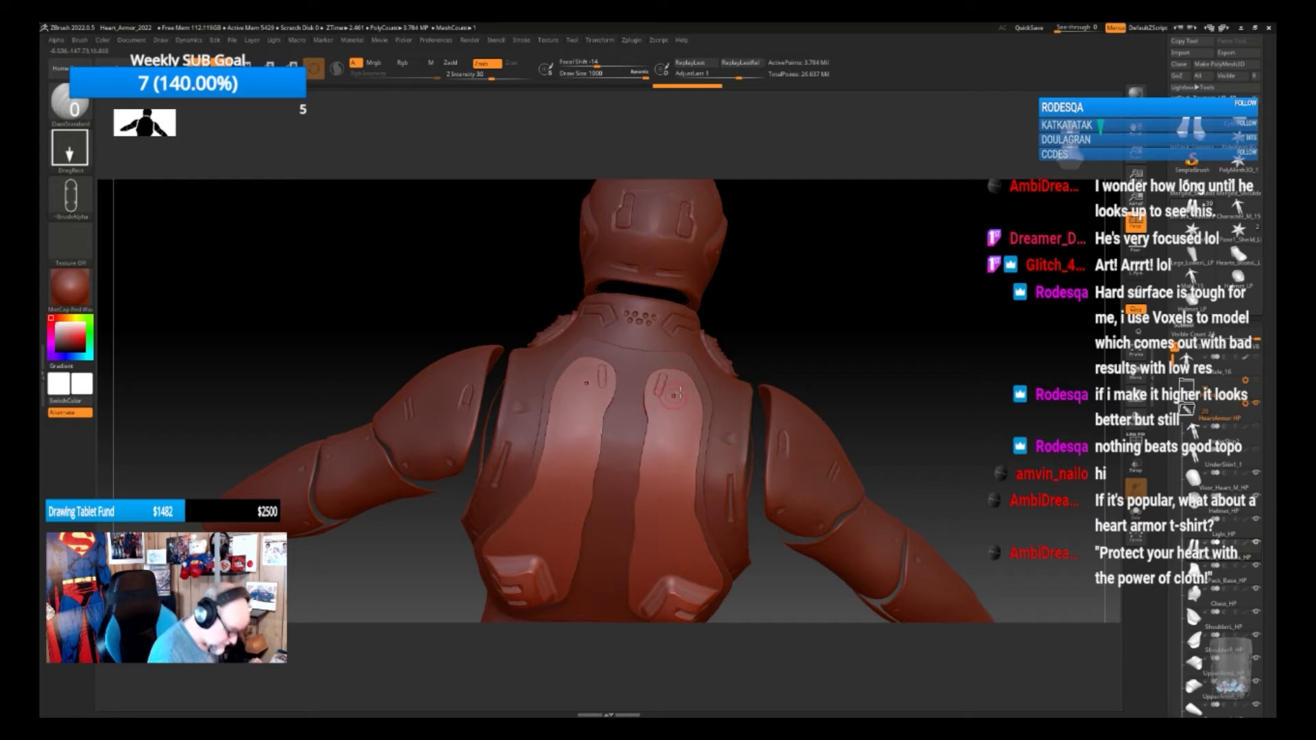
{"action": "key", "text": "ctrl+z"}
Smooth the surface around the raised vent blocks on the lower thrusters
{"action": "mouse_move", "coordinate": [861, 452]}
{"action": "left_mouse_down"}
{"action": "mouse_move", "coordinate": [884, 392]}
{"action": "mouse_move", "coordinate": [771, 484]}
{"action": "left_mouse_up"}
{"action": "left_click_drag", "start_coordinate": [782, 550], "coordinate": [850, 549]}
{"action": "left_click_drag", "start_coordinate": [702, 518], "coordinate": [693, 540], "text": "shift"}
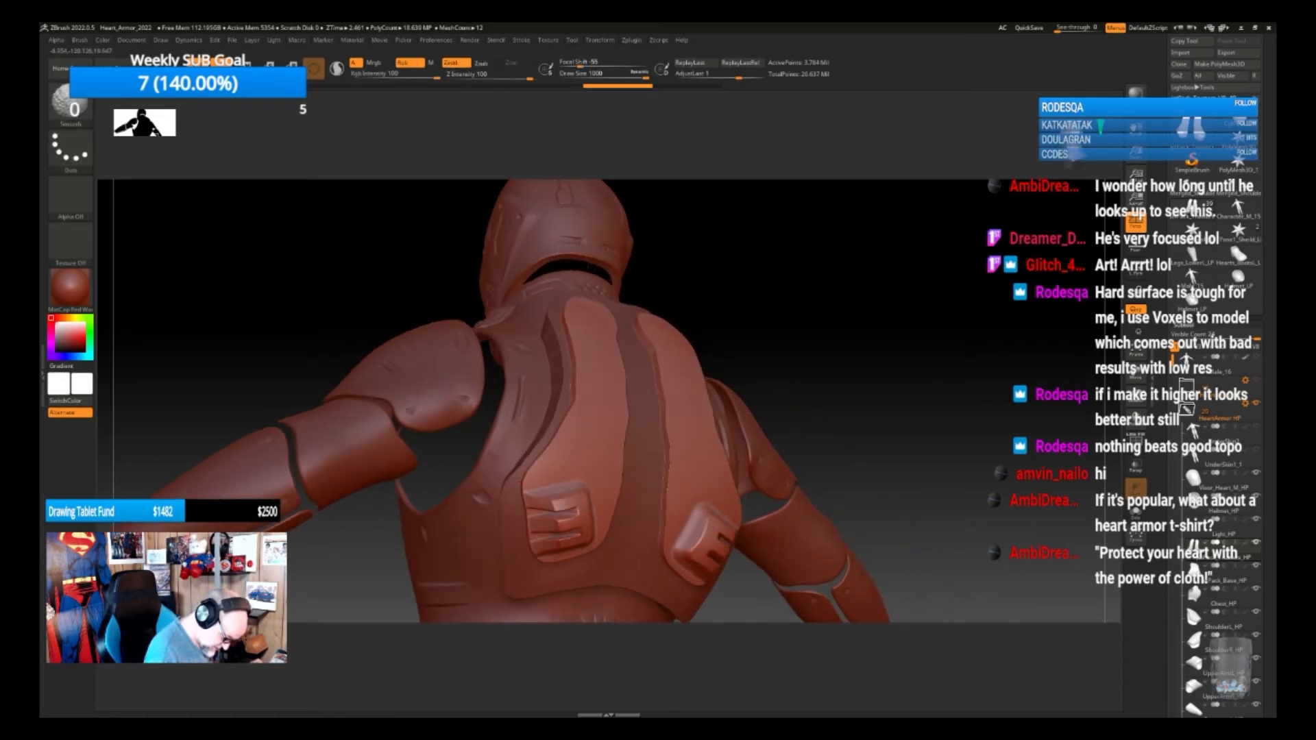
{"action": "mouse_move", "coordinate": [758, 585]}
{"action": "left_mouse_down"}
{"action": "mouse_move", "coordinate": [704, 488]}
{"action": "mouse_move", "coordinate": [706, 507]}
{"action": "left_mouse_up"}
{"action": "mouse_move", "coordinate": [848, 450]}
{"action": "left_mouse_down"}
{"action": "mouse_move", "coordinate": [768, 466]}
{"action": "mouse_move", "coordinate": [722, 494]}
{"action": "mouse_move", "coordinate": [755, 503]}
{"action": "mouse_move", "coordinate": [758, 489]}
{"action": "mouse_move", "coordinate": [781, 506]}
{"action": "mouse_move", "coordinate": [826, 489]}
{"action": "mouse_move", "coordinate": [777, 474]}
{"action": "left_mouse_up"}
{"action": "key", "text": "shift"}
{"action": "left_click_drag", "start_coordinate": [807, 397], "coordinate": [809, 410], "text": "shift"}
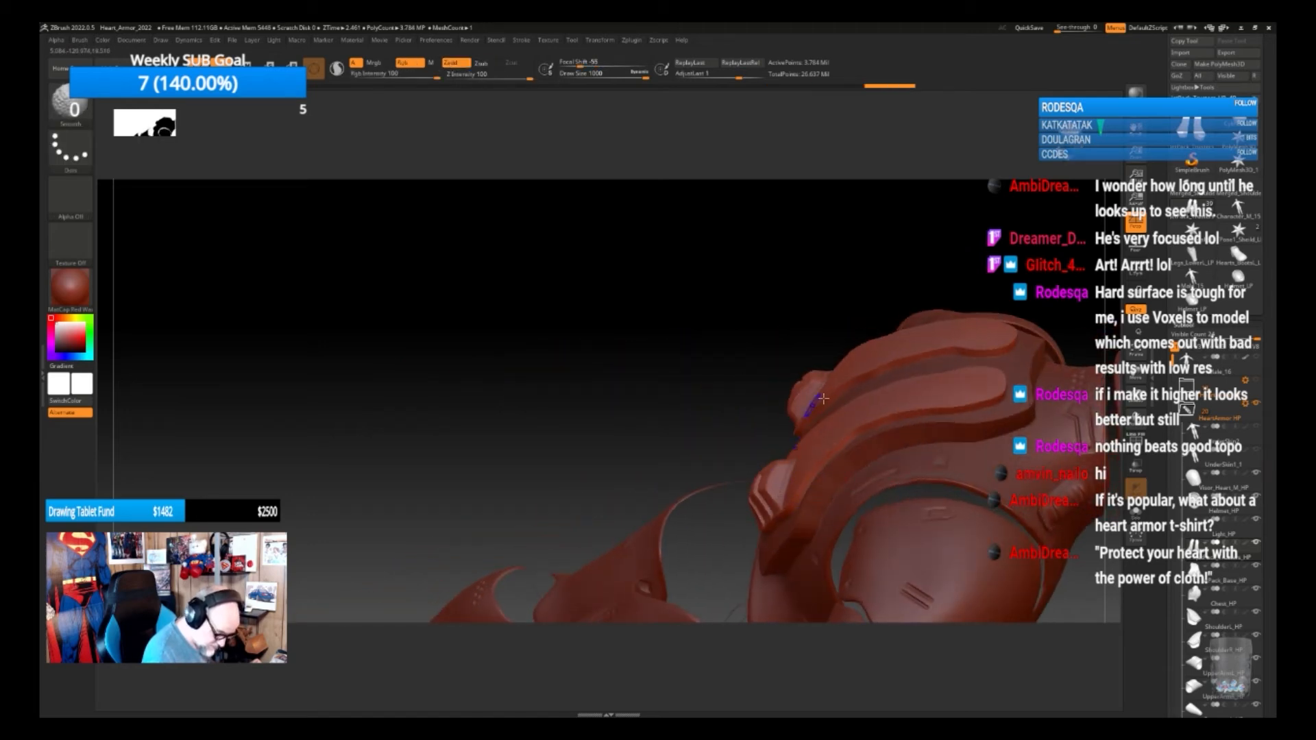
{"action": "left_click_drag", "start_coordinate": [724, 536], "coordinate": [905, 452]}
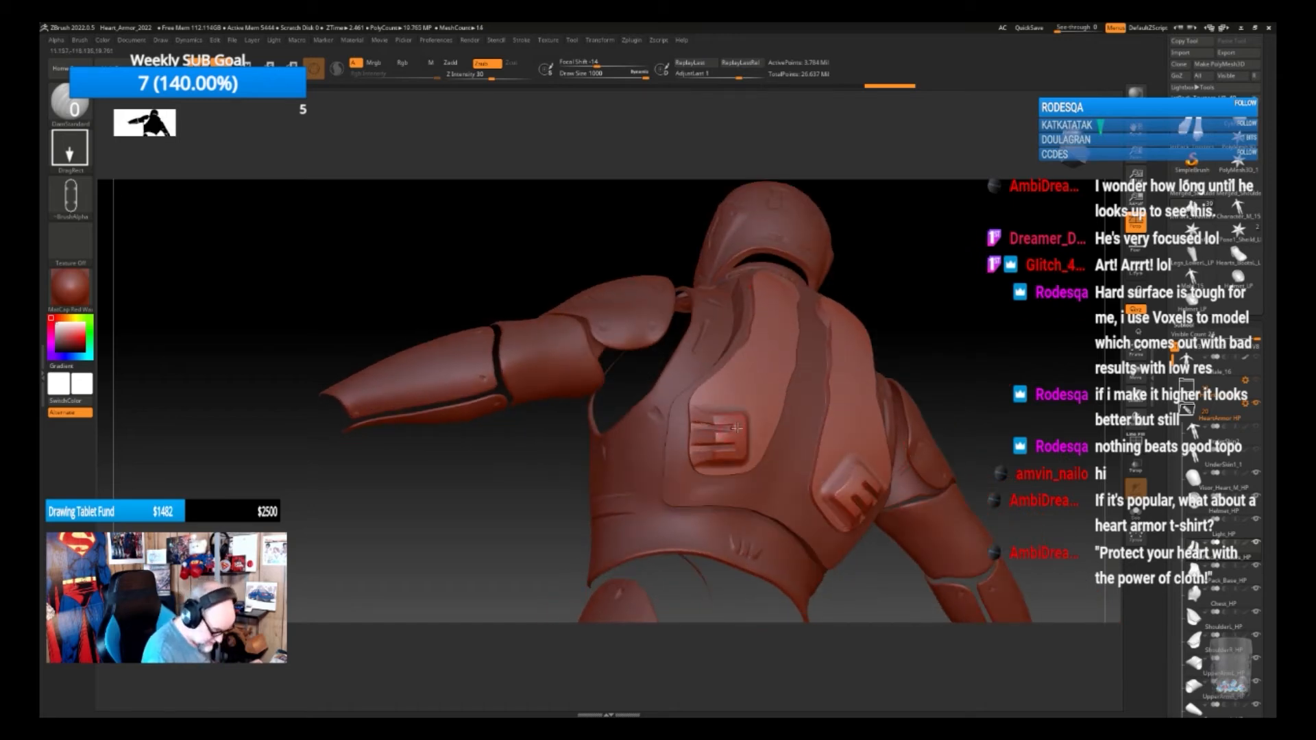
Try stamping the capsule recess near the top of the thrusters once more
{"action": "left_click_drag", "start_coordinate": [933, 336], "coordinate": [799, 404]}
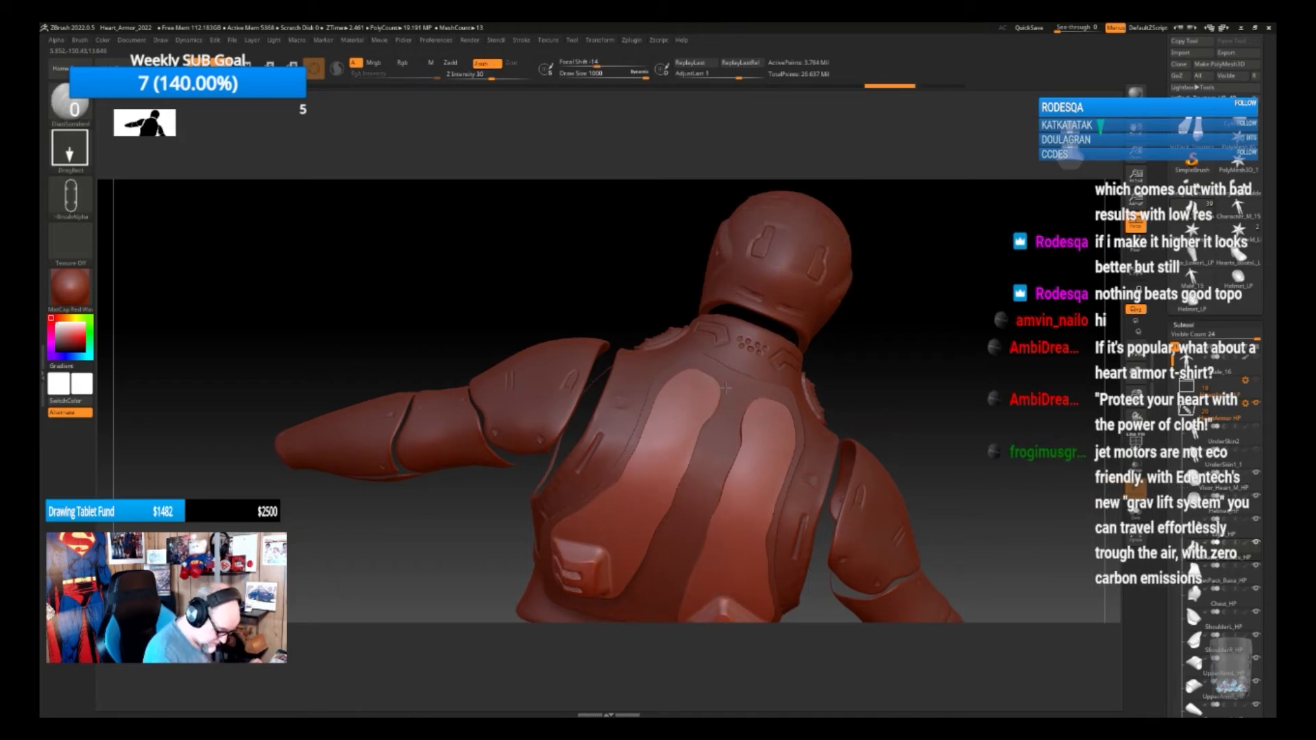
{"action": "left_click_drag", "start_coordinate": [769, 412], "coordinate": [752, 406]}
{"action": "key", "text": "ctrl+z"}
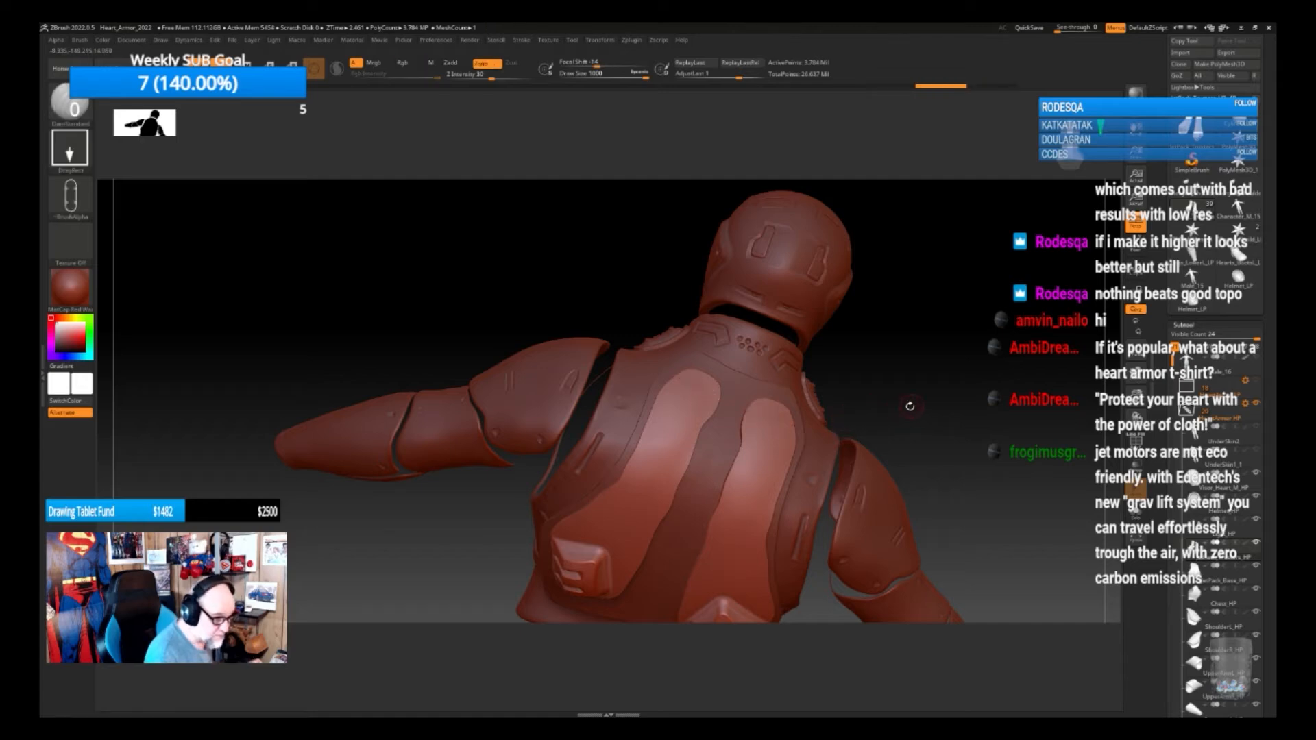
Stamp a long recessed capsule panel lengthwise along the middle of both jetpack thrusters
{"action": "left_click_drag", "start_coordinate": [911, 405], "coordinate": [900, 398]}
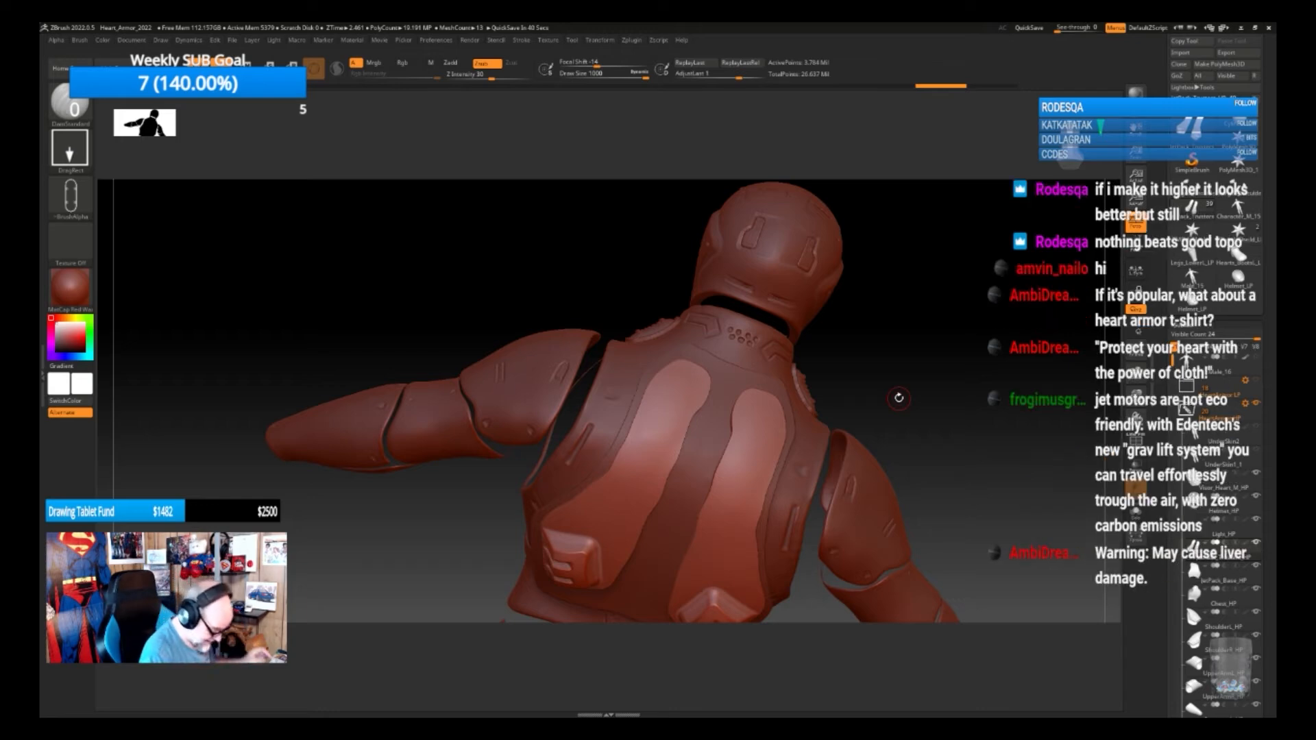
{"action": "left_click_drag", "start_coordinate": [946, 428], "coordinate": [900, 424]}
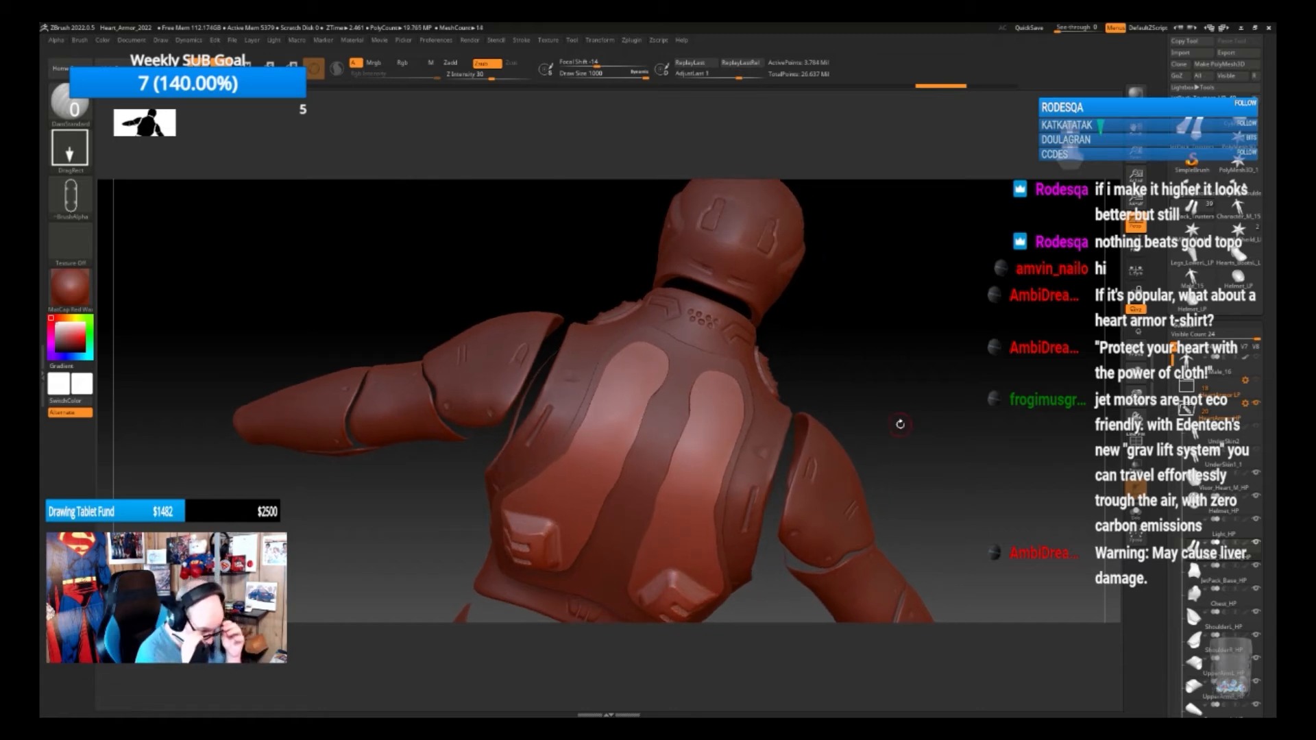
{"action": "left_click_drag", "start_coordinate": [873, 393], "coordinate": [870, 378]}
{"action": "left_click_drag", "start_coordinate": [623, 451], "coordinate": [580, 545]}
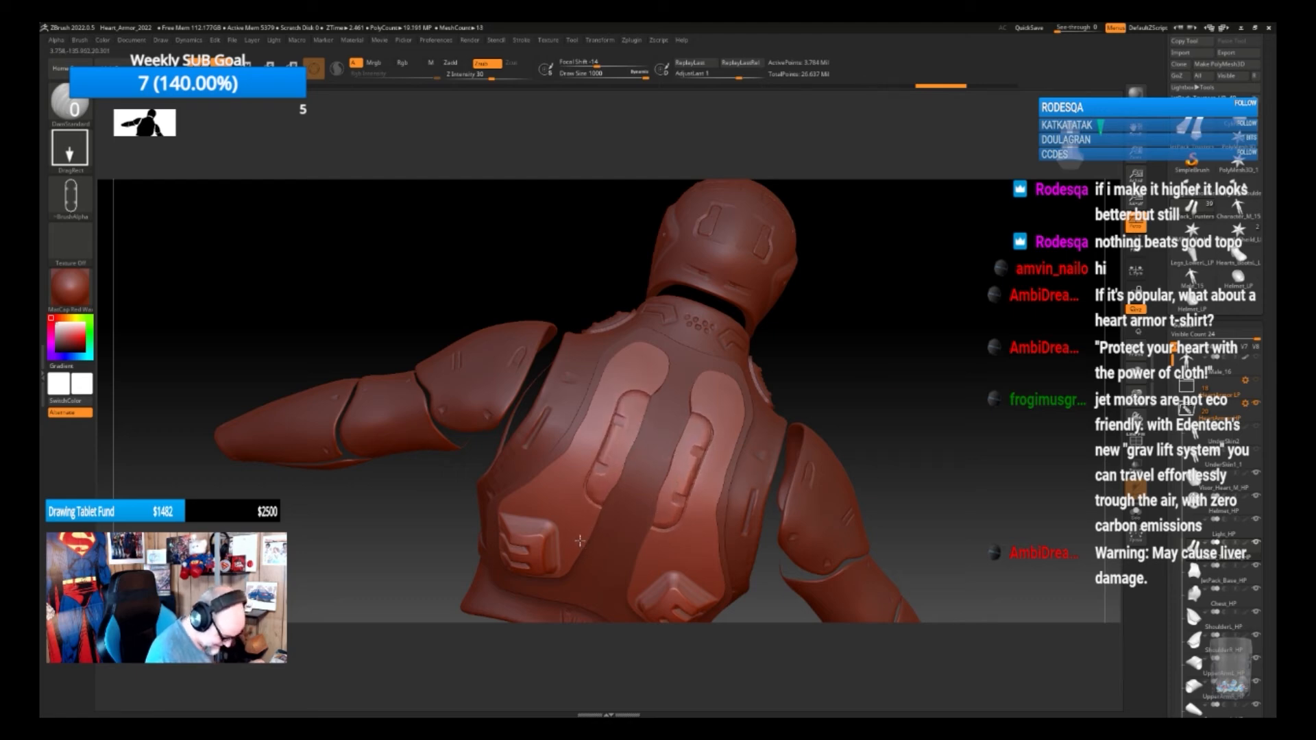
{"action": "mouse_move", "coordinate": [902, 417]}
{"action": "left_mouse_down"}
{"action": "mouse_move", "coordinate": [865, 407]}
{"action": "mouse_move", "coordinate": [870, 393]}
{"action": "mouse_move", "coordinate": [885, 405]}
{"action": "mouse_move", "coordinate": [866, 415]}
{"action": "mouse_move", "coordinate": [873, 394]}
{"action": "mouse_move", "coordinate": [891, 393]}
{"action": "left_mouse_up"}
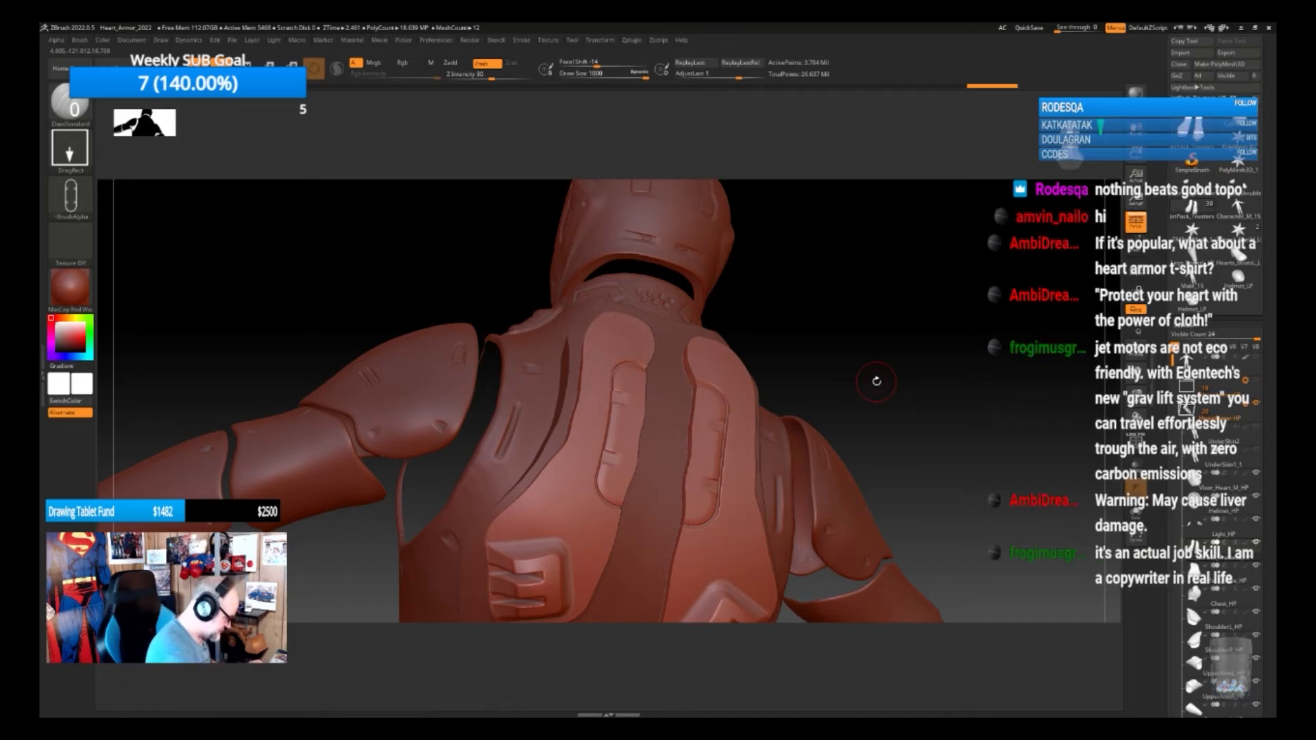
Try stamping a three-dot cluster alpha on both thrusters above the vent blocks
{"action": "left_click", "coordinate": [82, 205]}
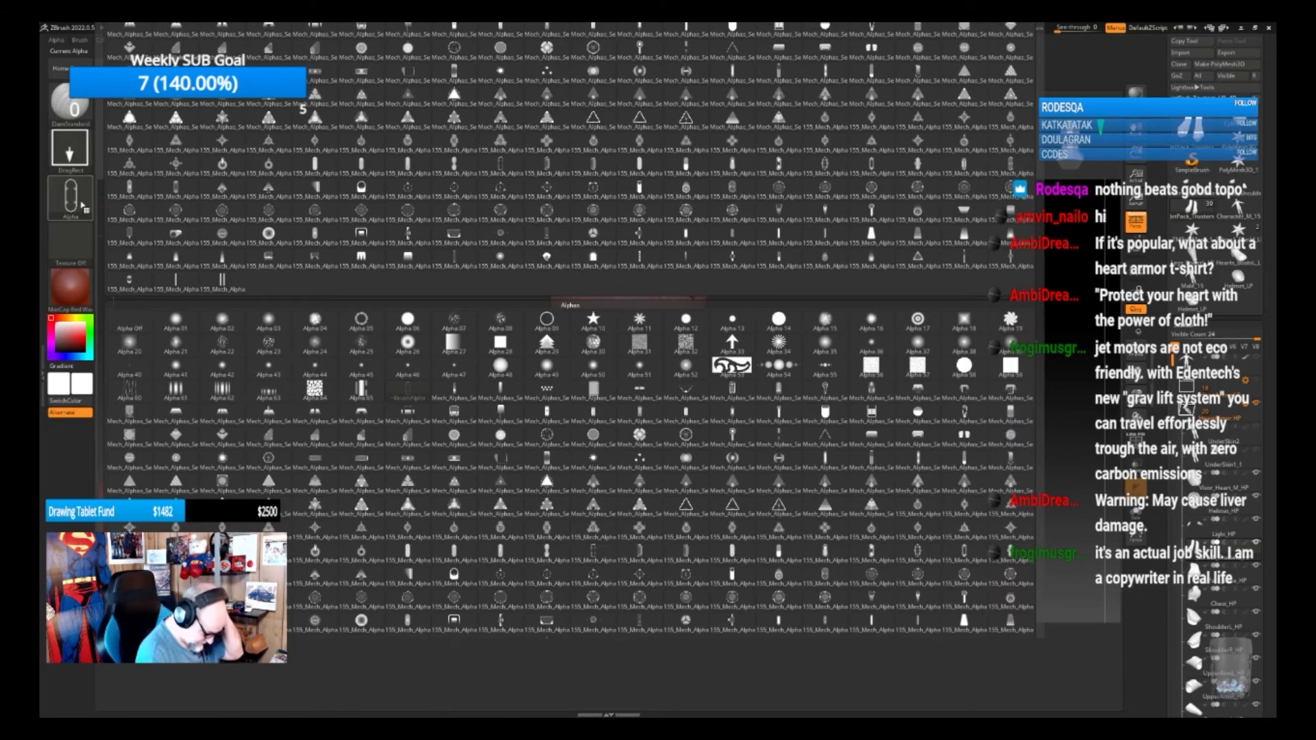
{"action": "left_click", "coordinate": [640, 457]}
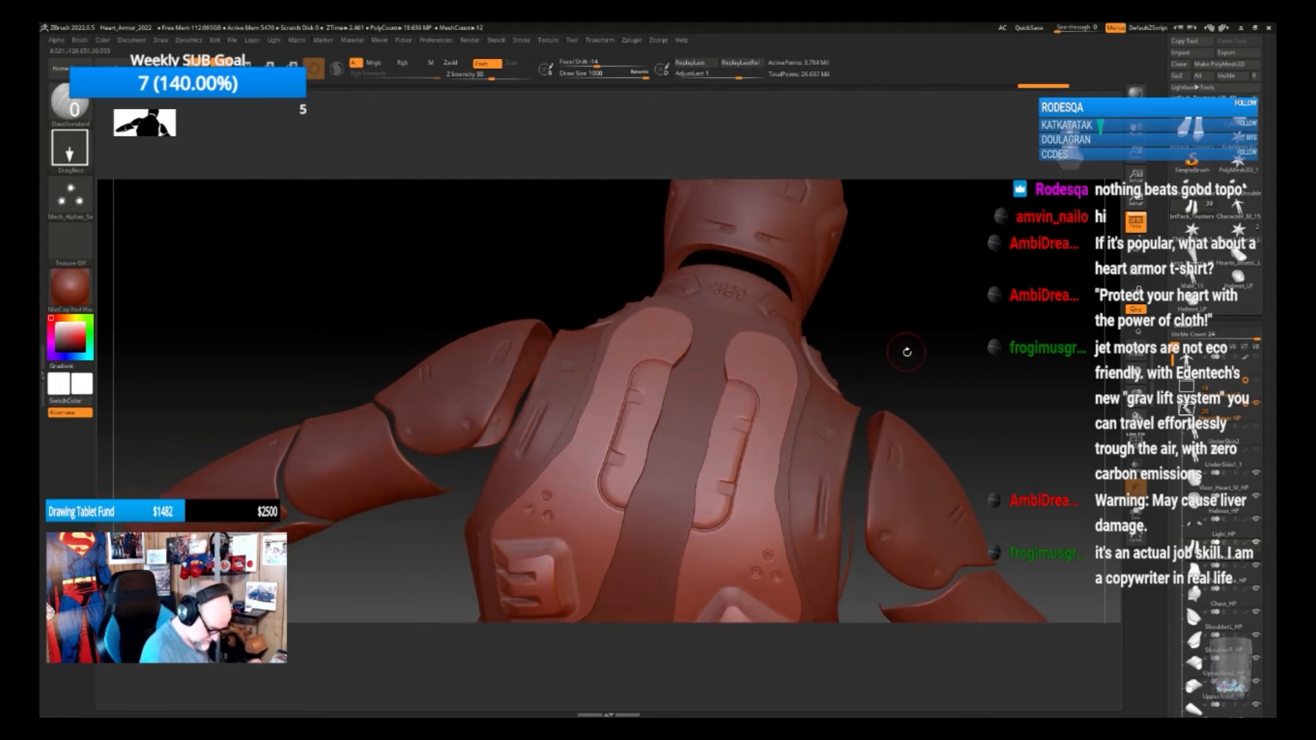
{"action": "left_click_drag", "start_coordinate": [905, 362], "coordinate": [753, 344]}
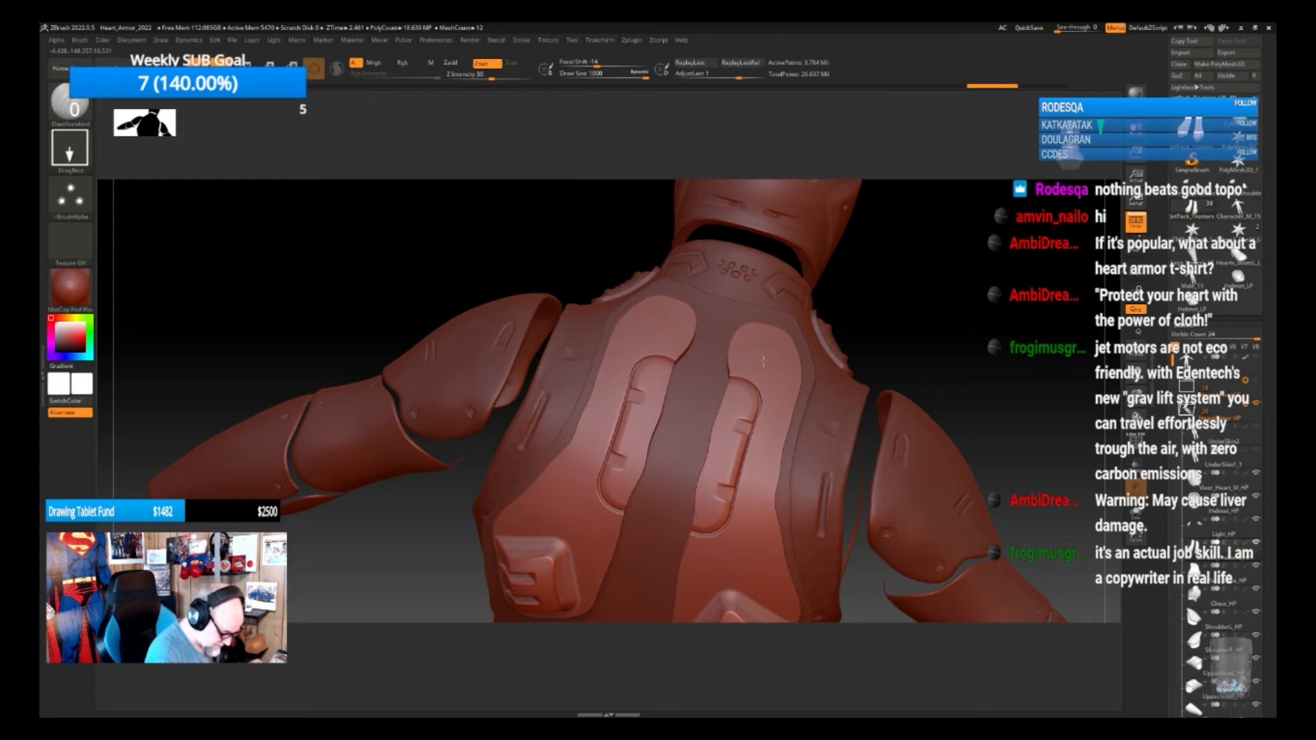
{"action": "left_click_drag", "start_coordinate": [919, 314], "coordinate": [855, 379]}
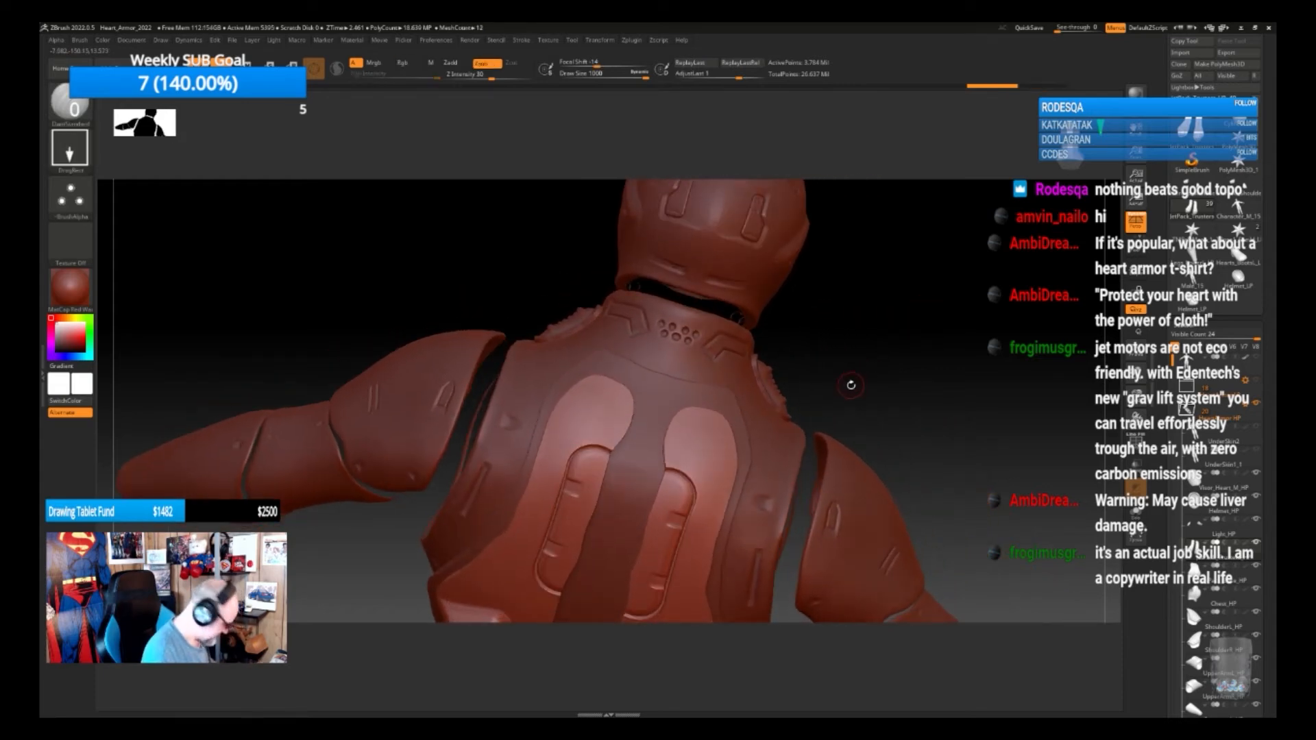
Stamp a small notched rectangular panel alpha at an angle on the rounded upper ends of both thrusters
{"action": "left_click", "coordinate": [72, 199]}
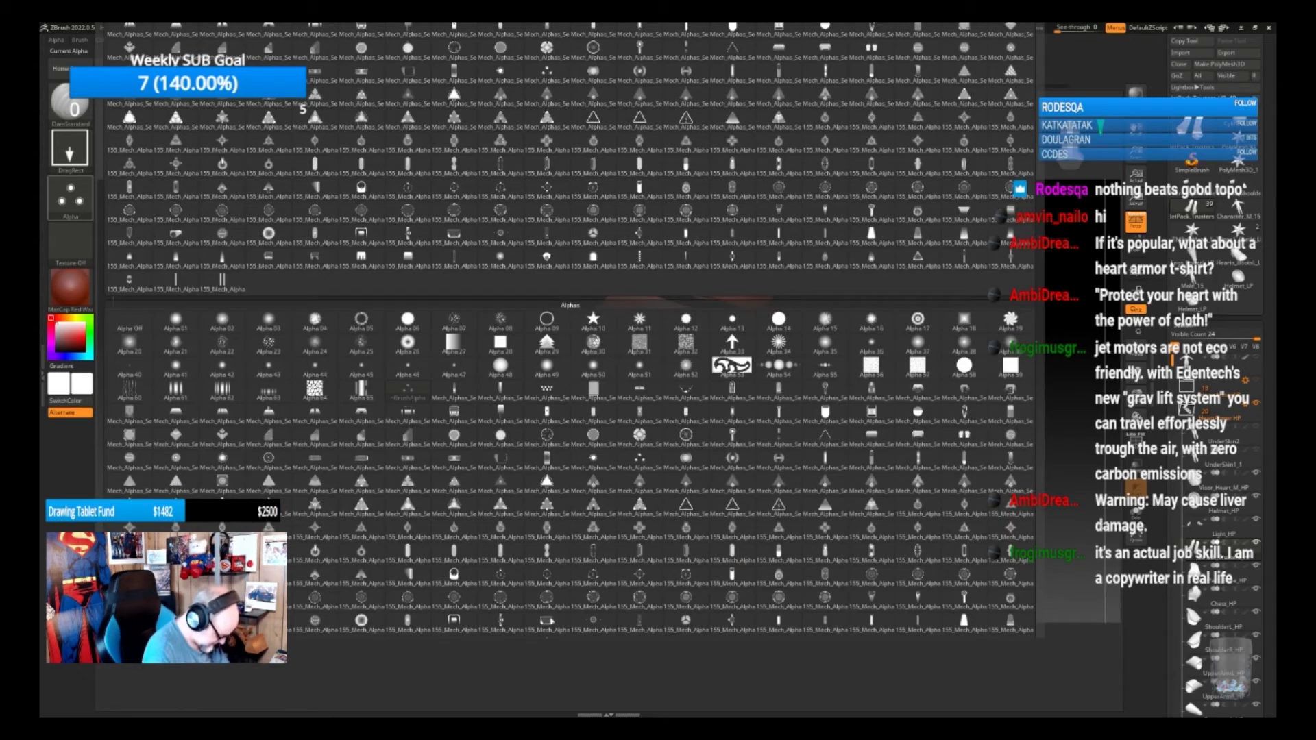
{"action": "left_click", "coordinate": [546, 620]}
{"action": "left_click_drag", "start_coordinate": [863, 399], "coordinate": [857, 393]}
{"action": "left_click_drag", "start_coordinate": [691, 433], "coordinate": [727, 451]}
{"action": "key", "text": "ctrl+z"}
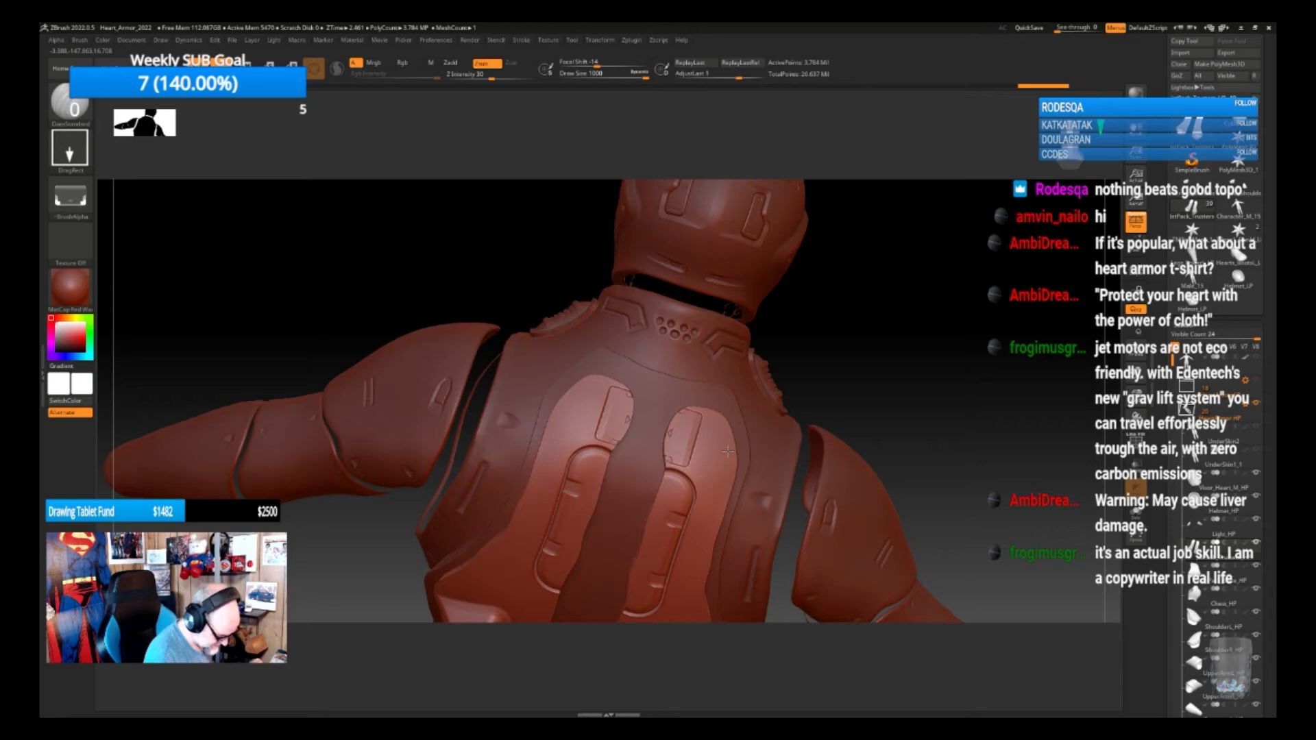
{"action": "key", "text": "ctrl+z"}
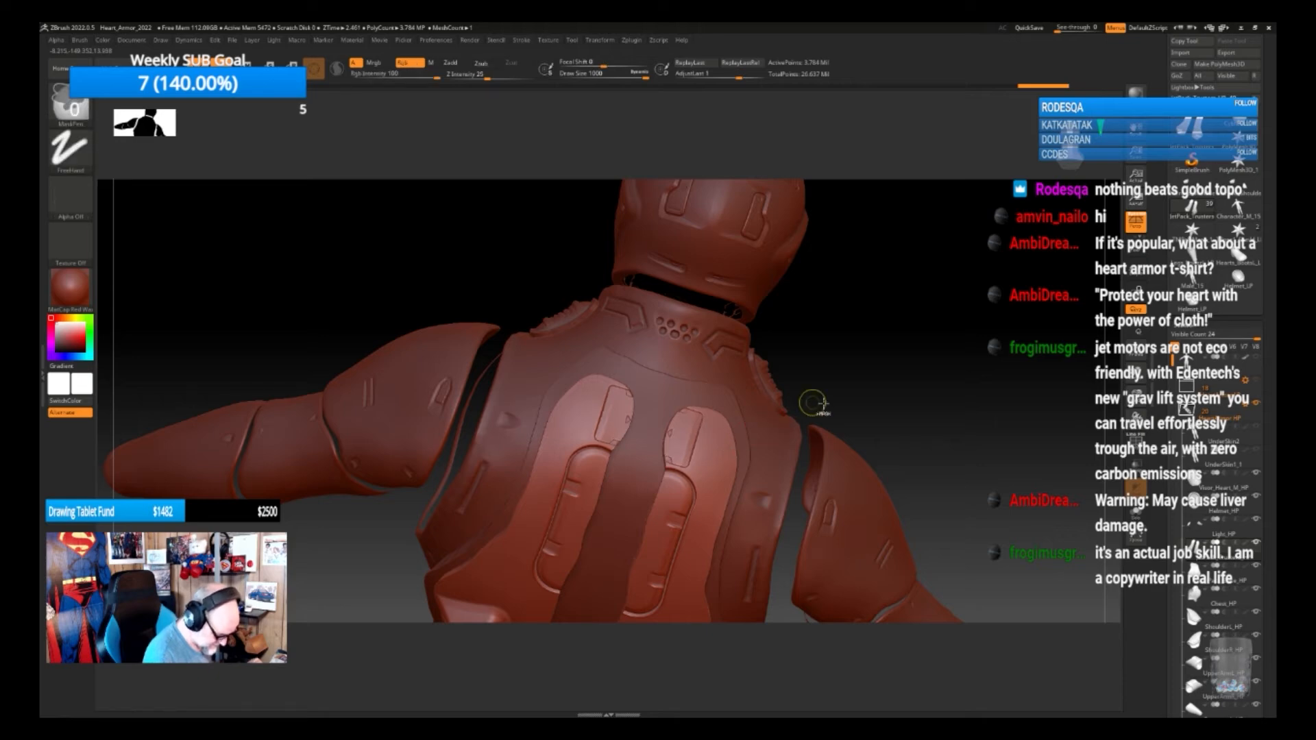
{"action": "mouse_move", "coordinate": [861, 391]}
{"action": "left_mouse_down"}
{"action": "mouse_move", "coordinate": [765, 430]}
{"action": "mouse_move", "coordinate": [781, 435]}
{"action": "left_mouse_up"}
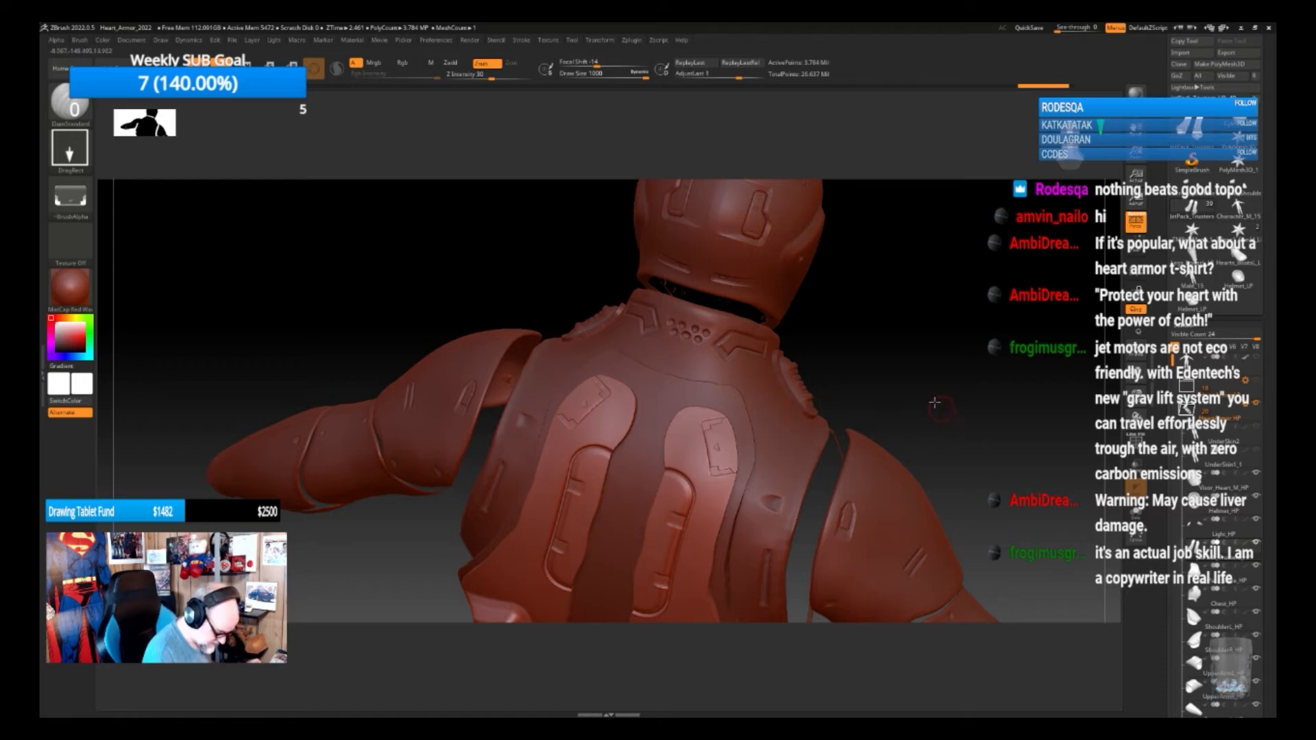
{"action": "left_click_drag", "start_coordinate": [937, 406], "coordinate": [914, 318], "text": "alt"}
{"action": "left_click_drag", "start_coordinate": [943, 359], "coordinate": [900, 376]}
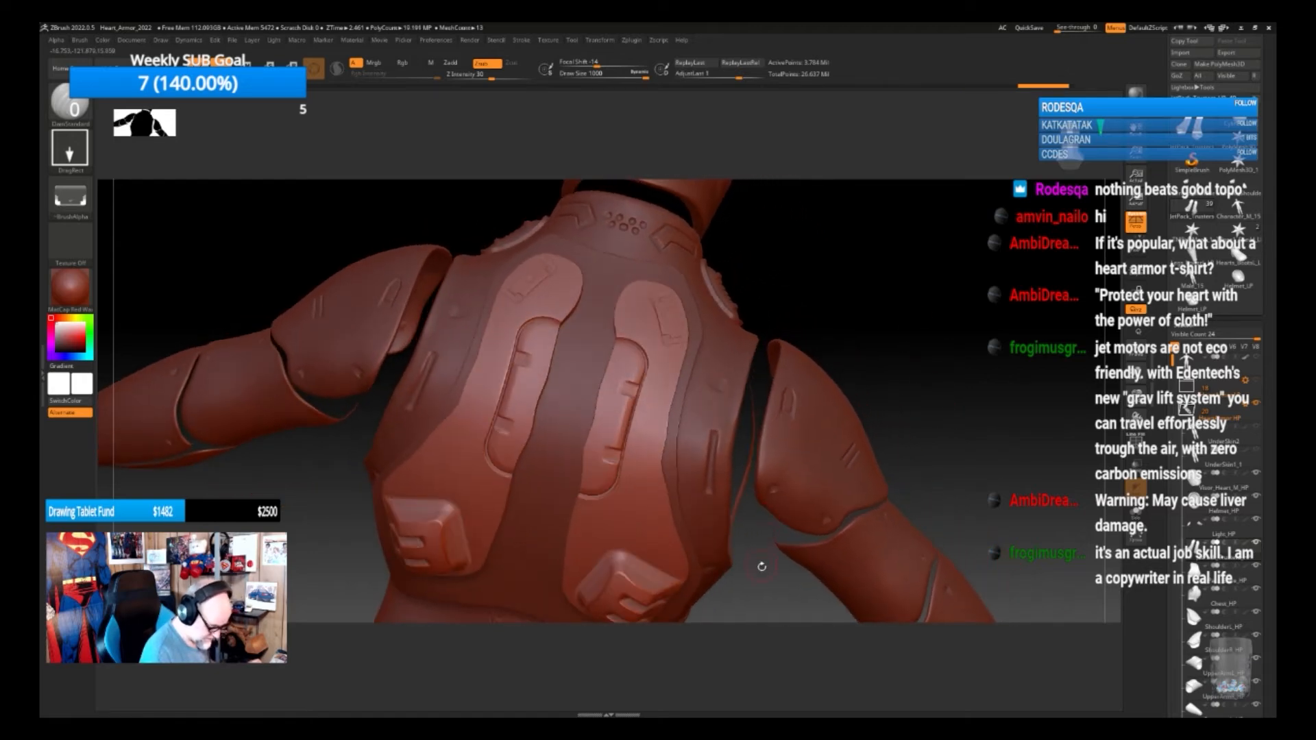
Try stamping the same notched panel on the lower thrusters, between the capsule recesses and the vent blocks
{"action": "key", "text": "ctrl+z"}
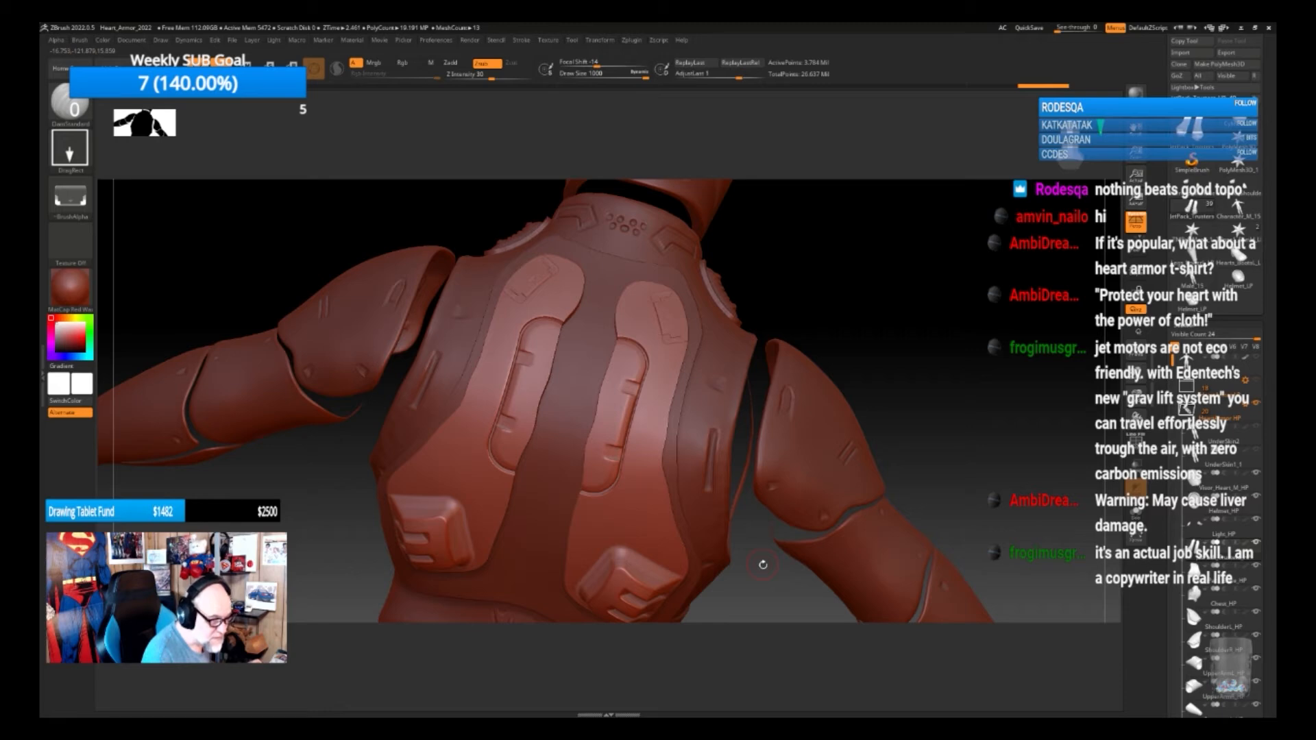
{"action": "left_click_drag", "start_coordinate": [770, 553], "coordinate": [794, 540]}
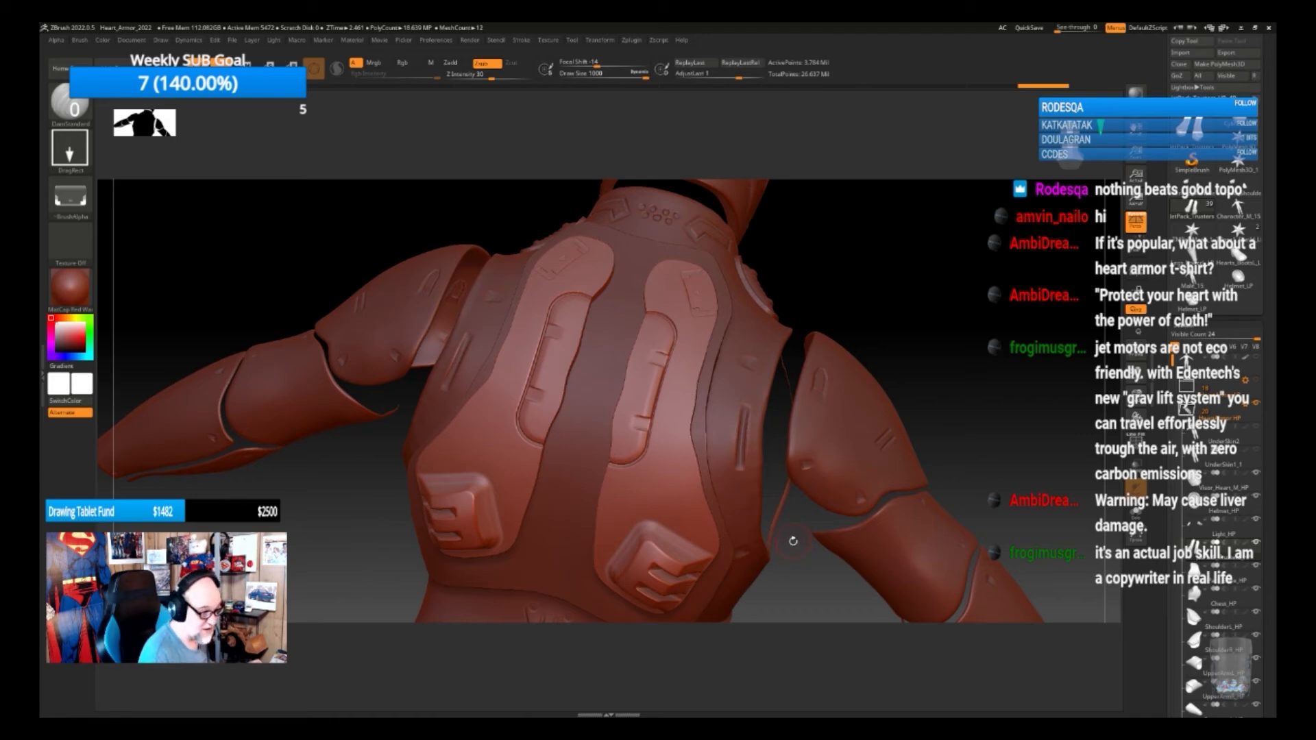
{"action": "left_click_drag", "start_coordinate": [792, 556], "coordinate": [791, 548]}
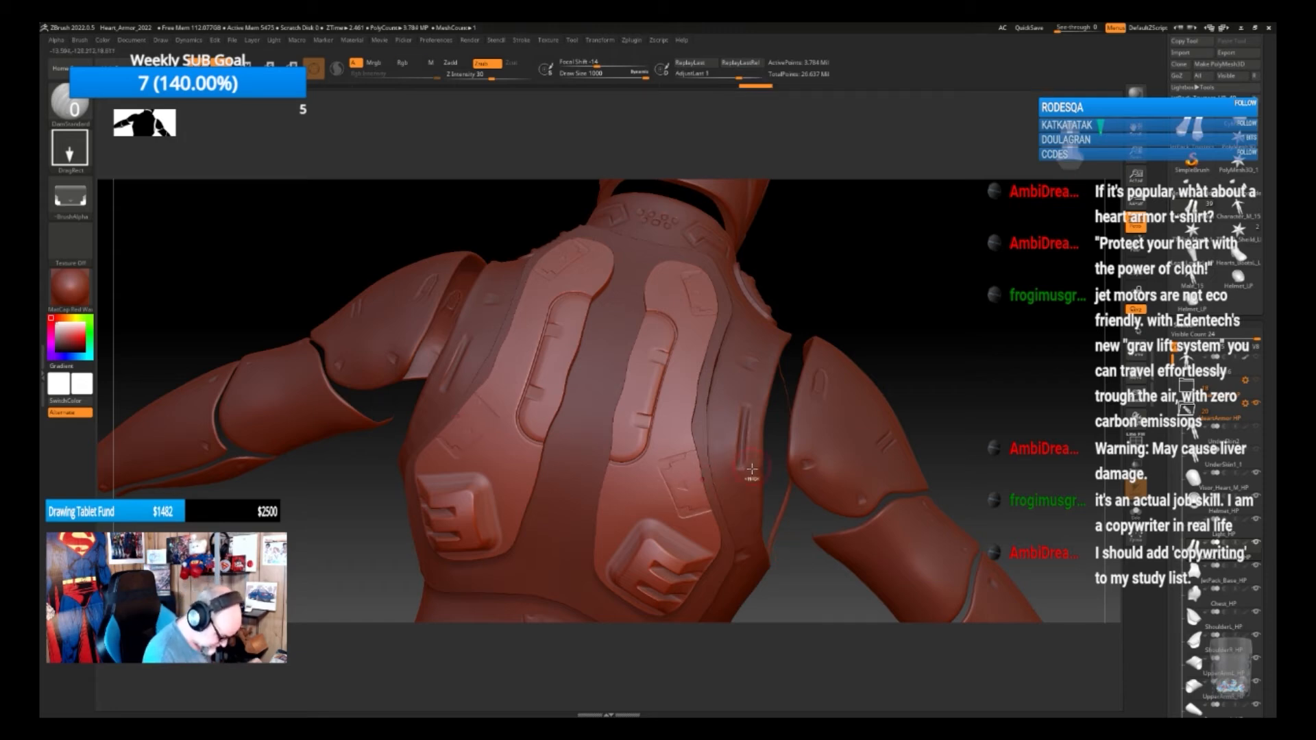
Switch to a freehand seam-line brush for detailing the jetpack thrusters
{"action": "key", "text": "b"}
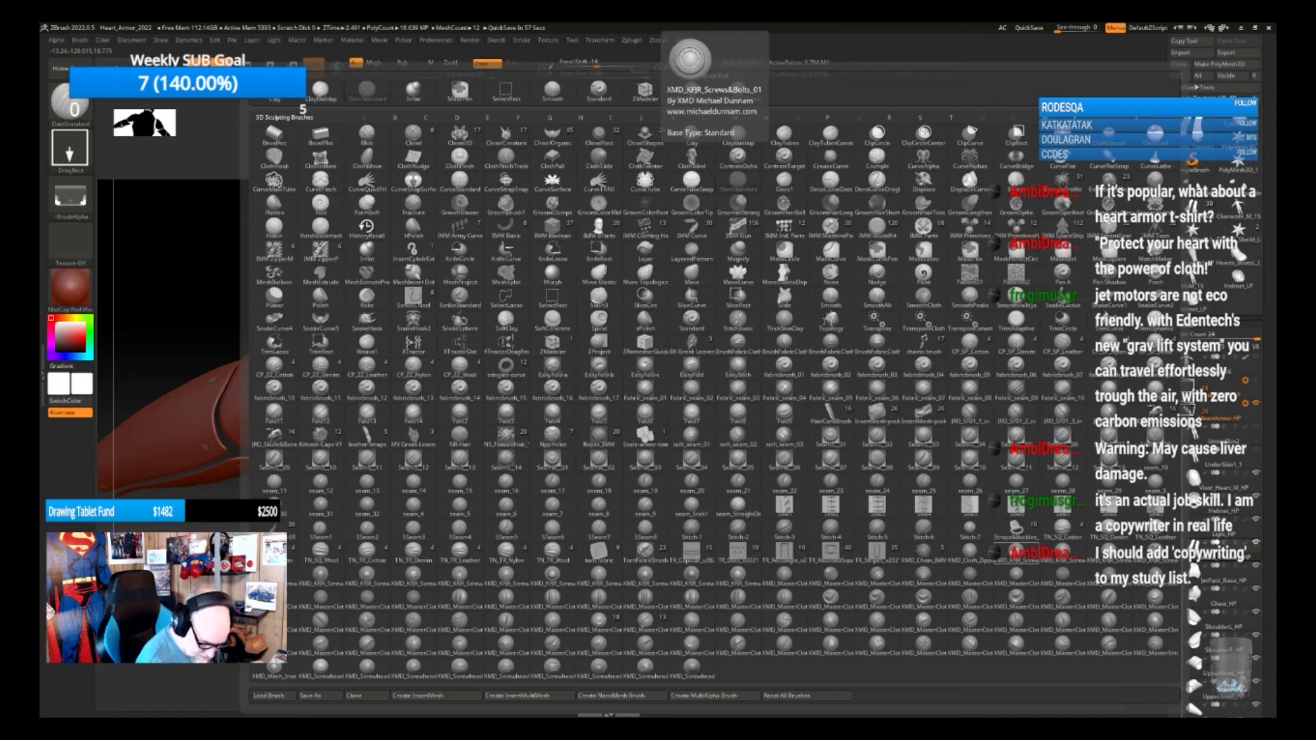
{"action": "left_click", "coordinate": [1056, 417]}
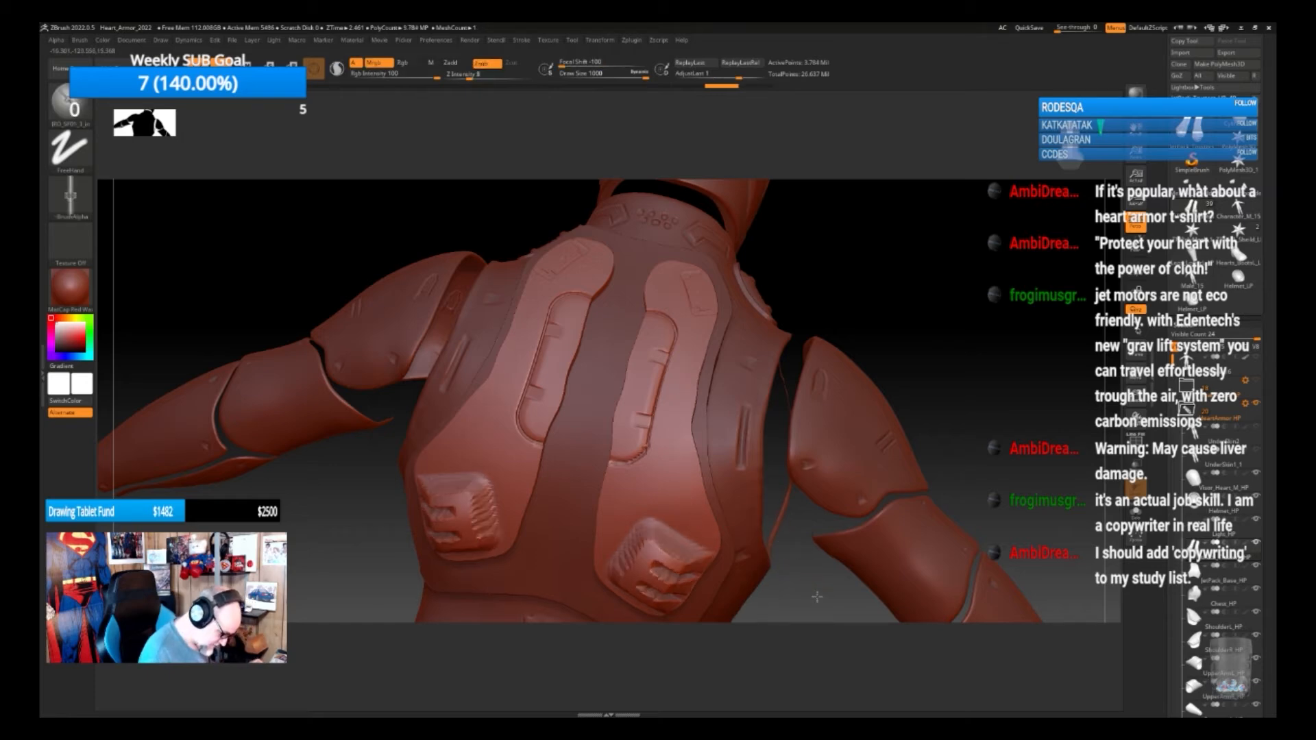
{"action": "key", "text": "b"}
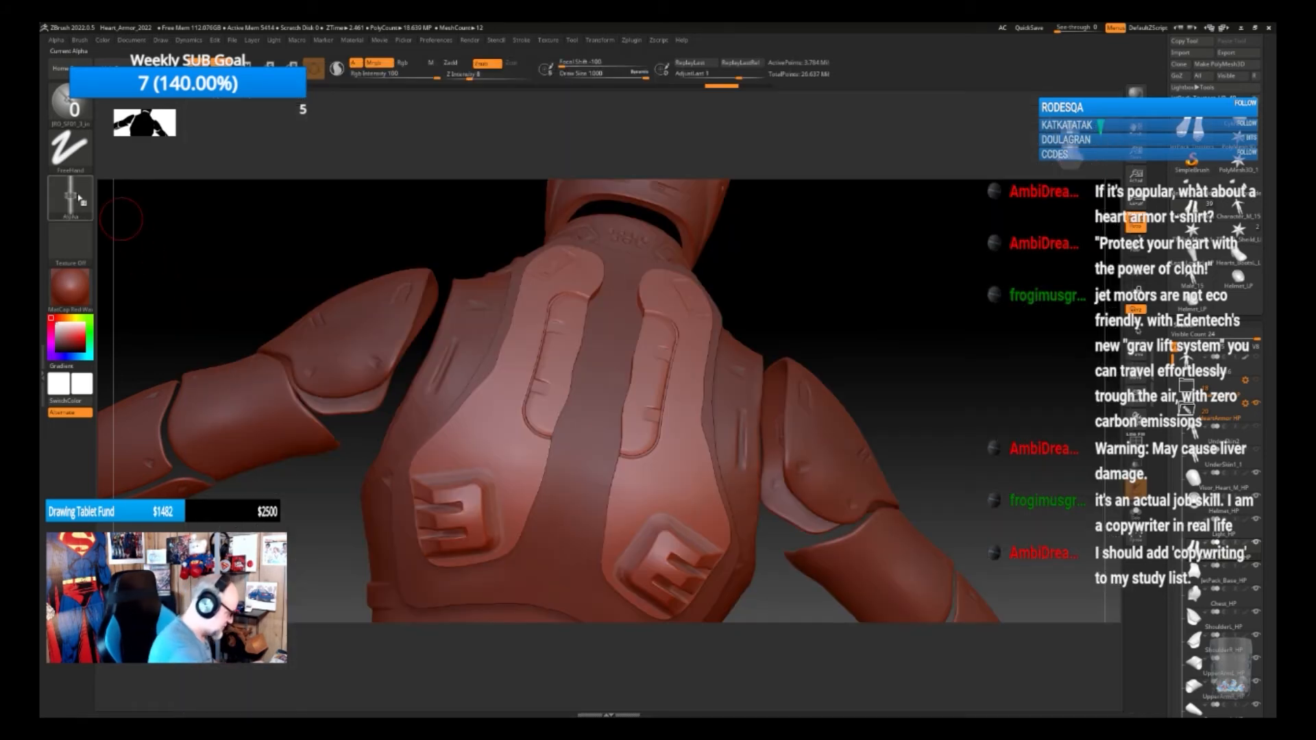
Try a different 155_Mech_Alpha shape on the seam-line brush and go back to the brush's own alpha
{"action": "left_click", "coordinate": [70, 197]}
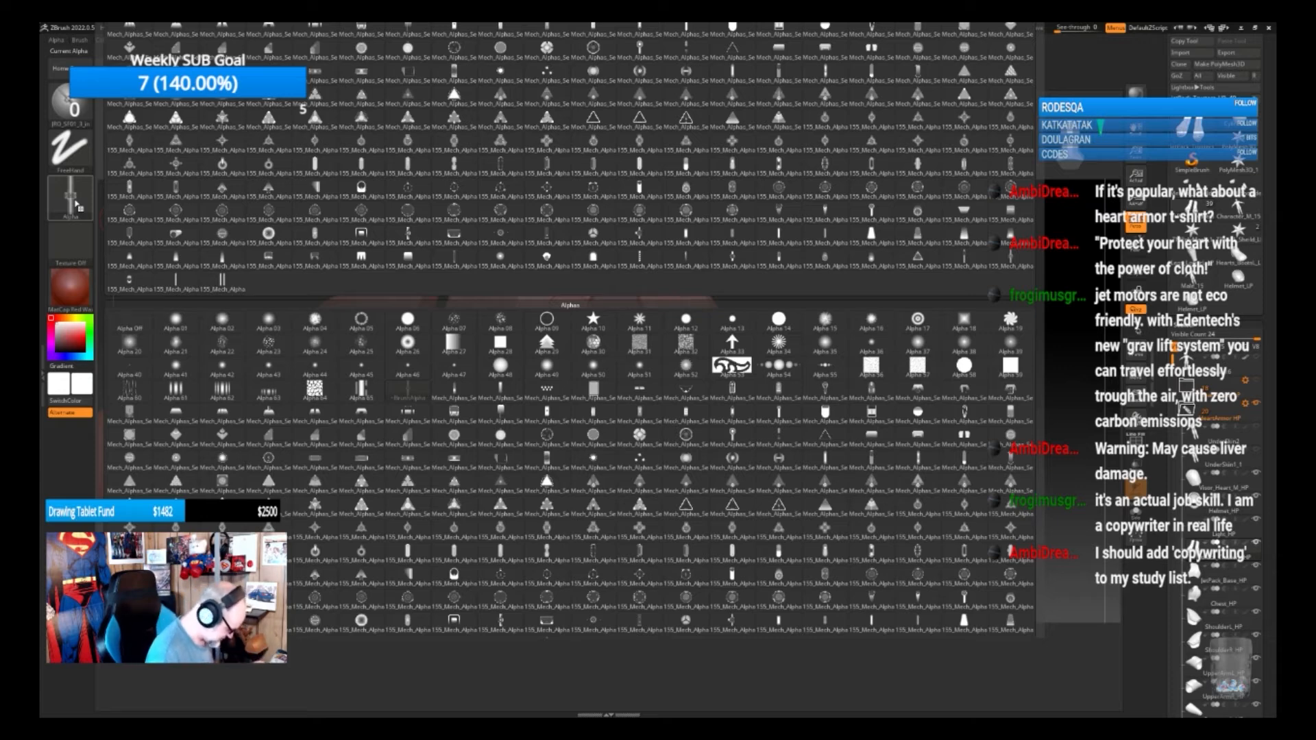
{"action": "left_click", "coordinate": [408, 574]}
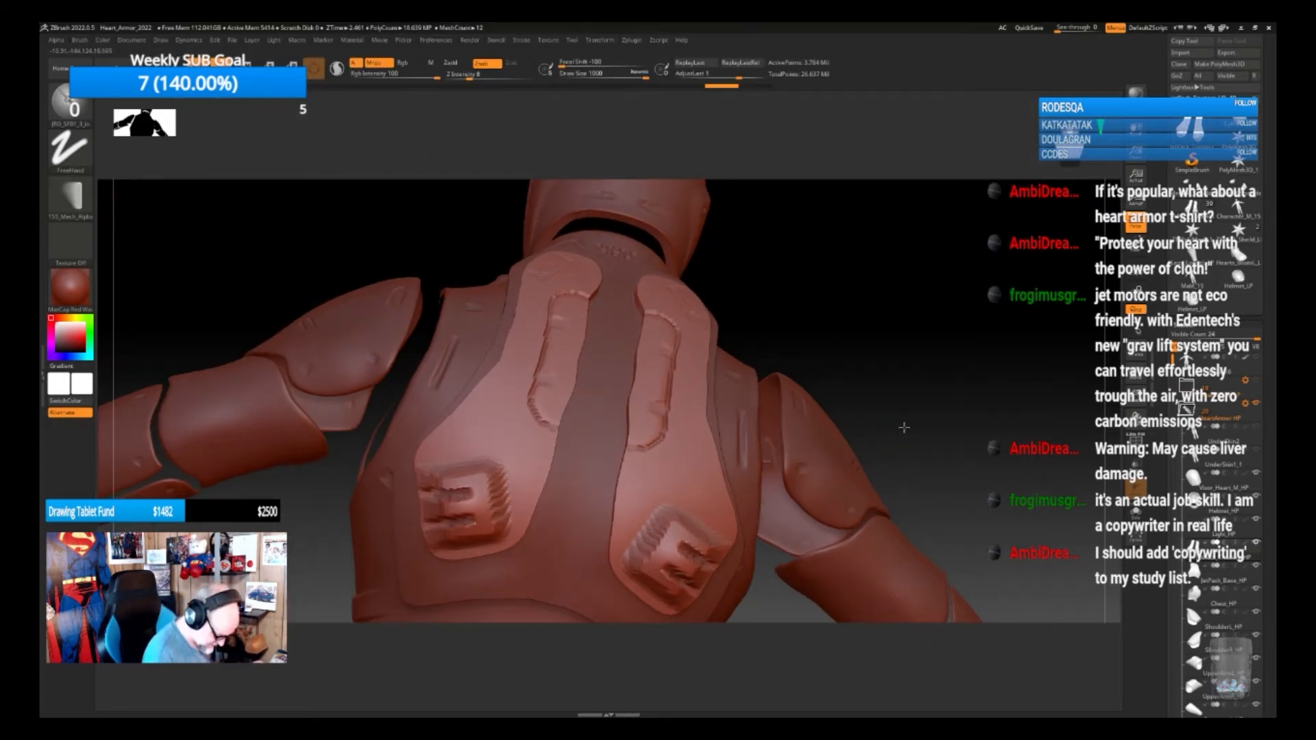
{"action": "mouse_move", "coordinate": [905, 430]}
{"action": "left_mouse_down"}
{"action": "mouse_move", "coordinate": [887, 429]}
{"action": "mouse_move", "coordinate": [898, 429]}
{"action": "left_mouse_up"}
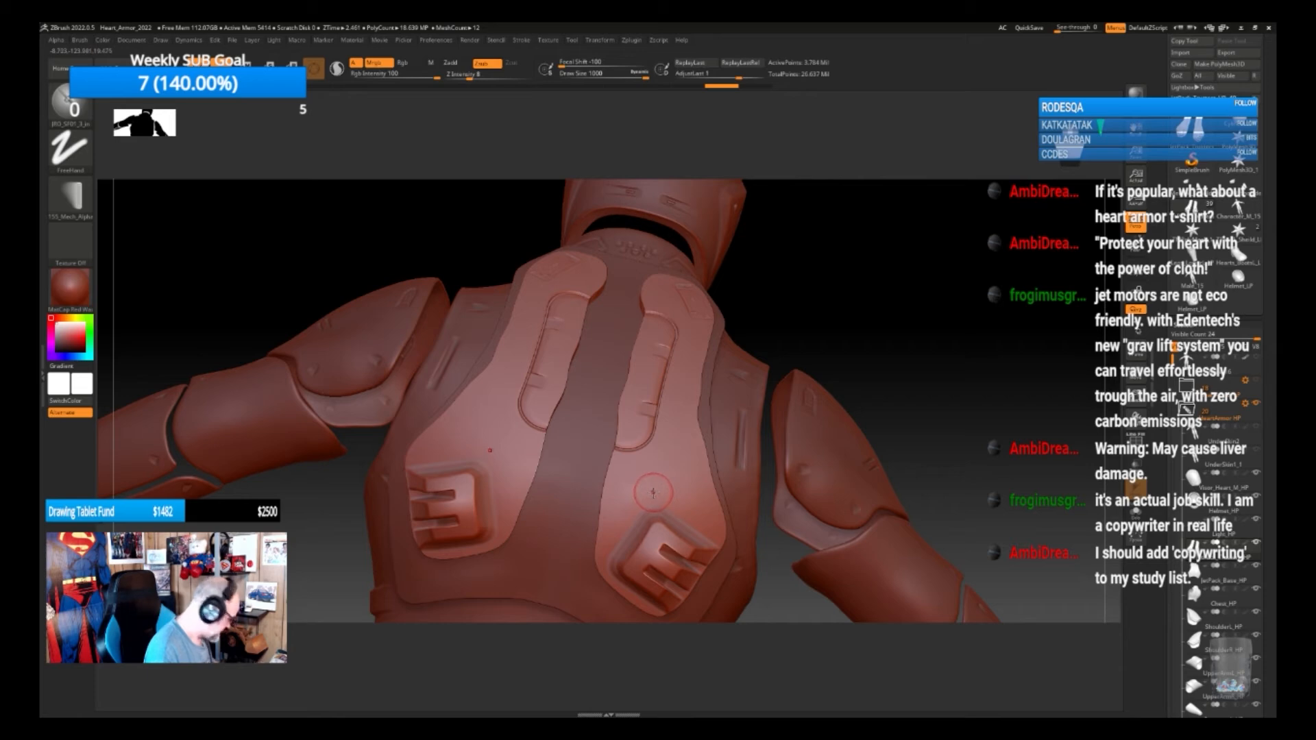
{"action": "left_click", "coordinate": [72, 200]}
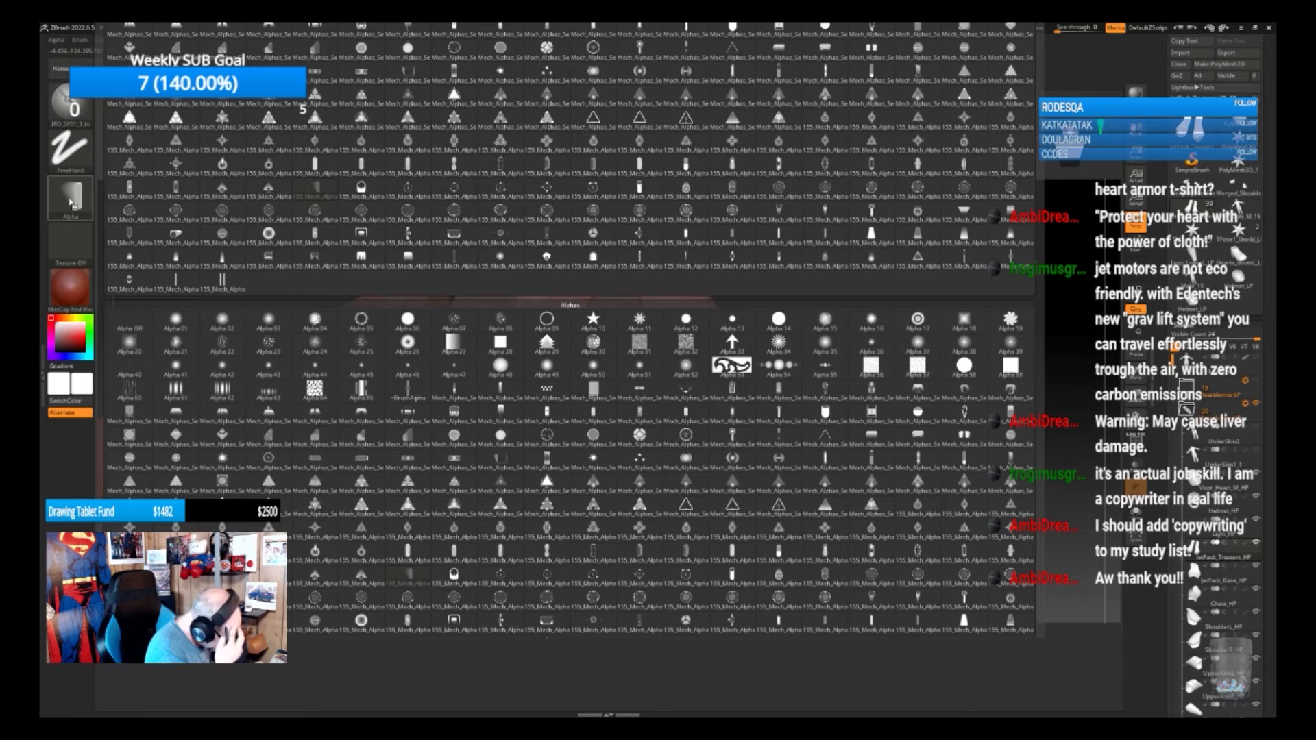
{"action": "left_click", "coordinate": [411, 390]}
Try drawing freehand seam lines on the thrusters around the capsule recesses and across their lower end
{"action": "left_click_drag", "start_coordinate": [698, 532], "coordinate": [701, 531]}
{"action": "key", "text": "ctrl+z"}
{"action": "left_click_drag", "start_coordinate": [675, 432], "coordinate": [677, 460]}
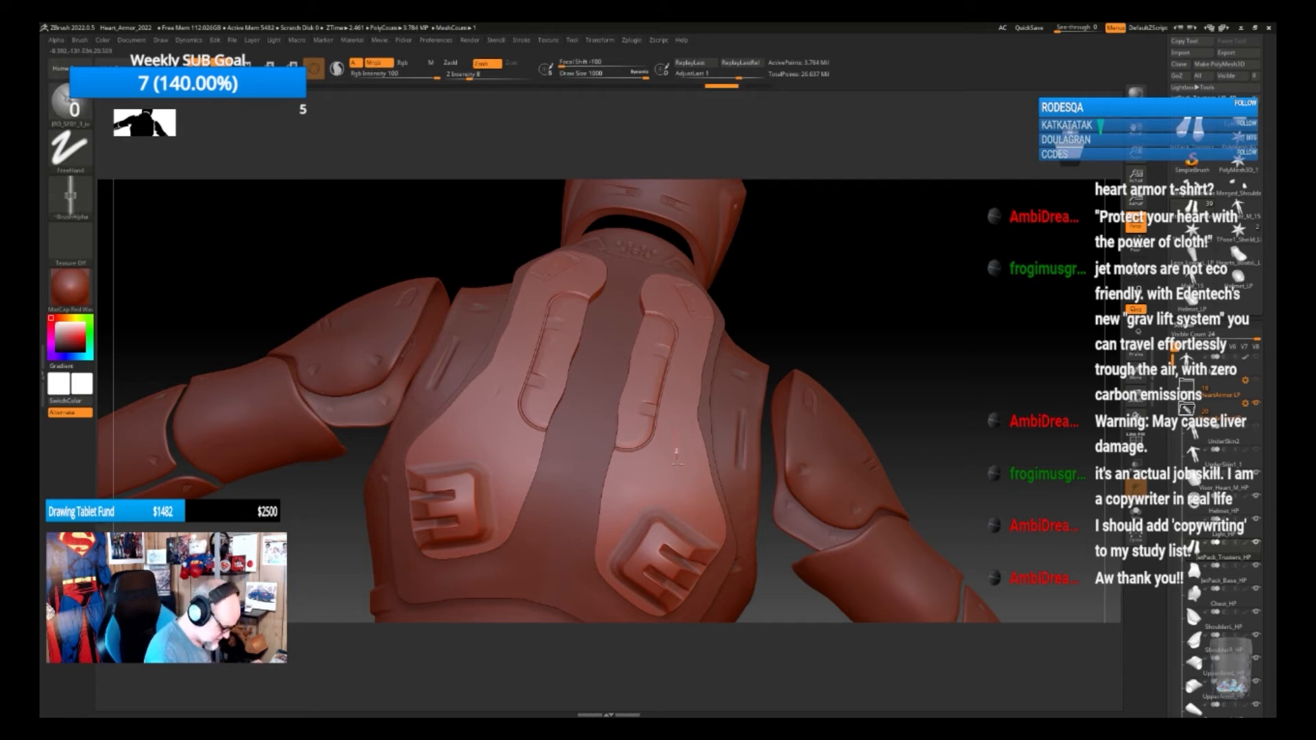
{"action": "left_click_drag", "start_coordinate": [710, 532], "coordinate": [712, 535]}
{"action": "key", "text": "ctrl+z"}
{"action": "left_click_drag", "start_coordinate": [814, 348], "coordinate": [805, 374], "text": "alt"}
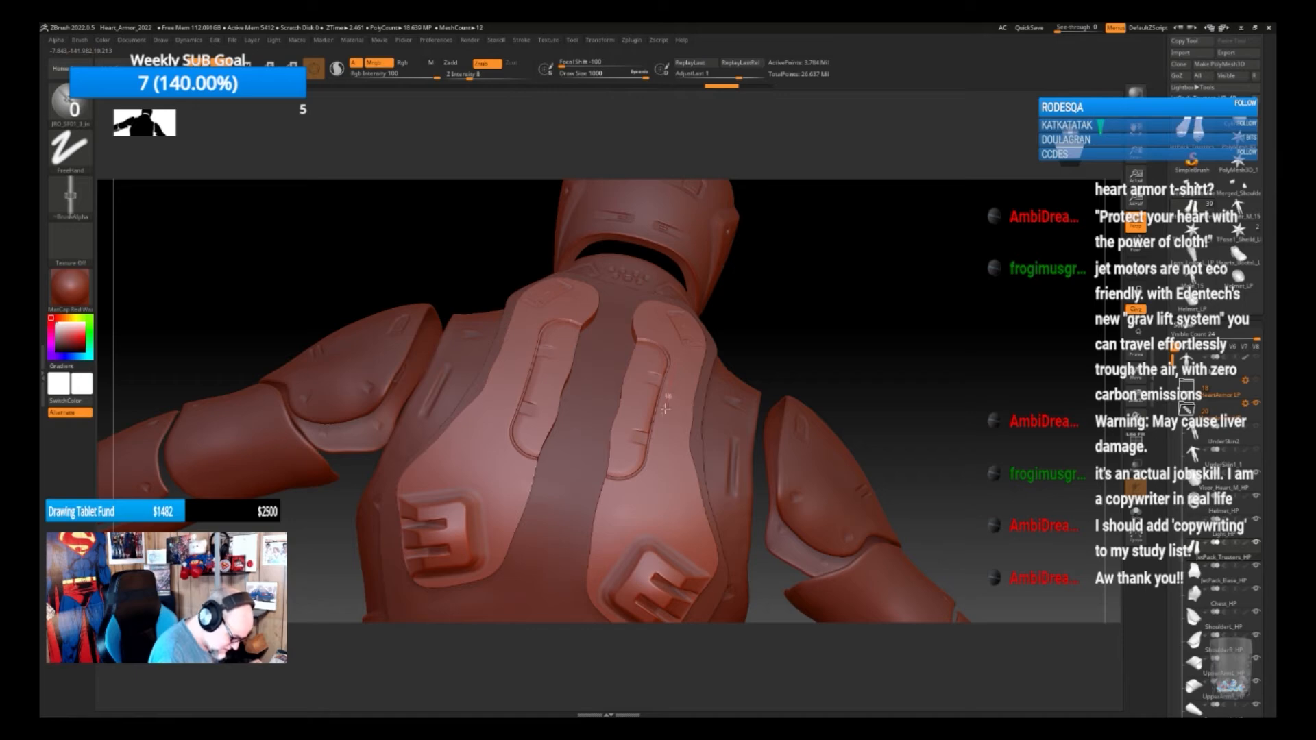
{"action": "left_click_drag", "start_coordinate": [618, 502], "coordinate": [583, 503]}
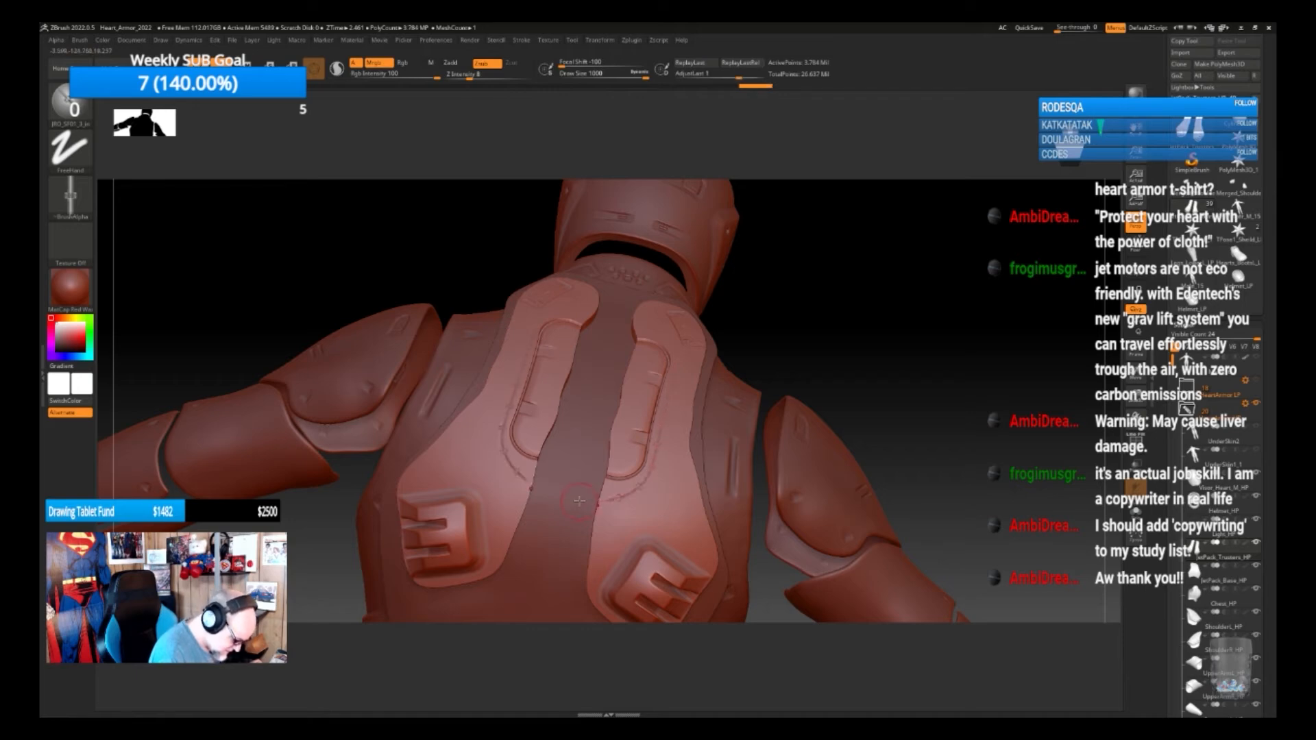
Adjust the seam-line brush's stroke settings and try drawing a line lengthwise beside the capsule recesses
{"action": "left_click_drag", "start_coordinate": [827, 359], "coordinate": [823, 390]}
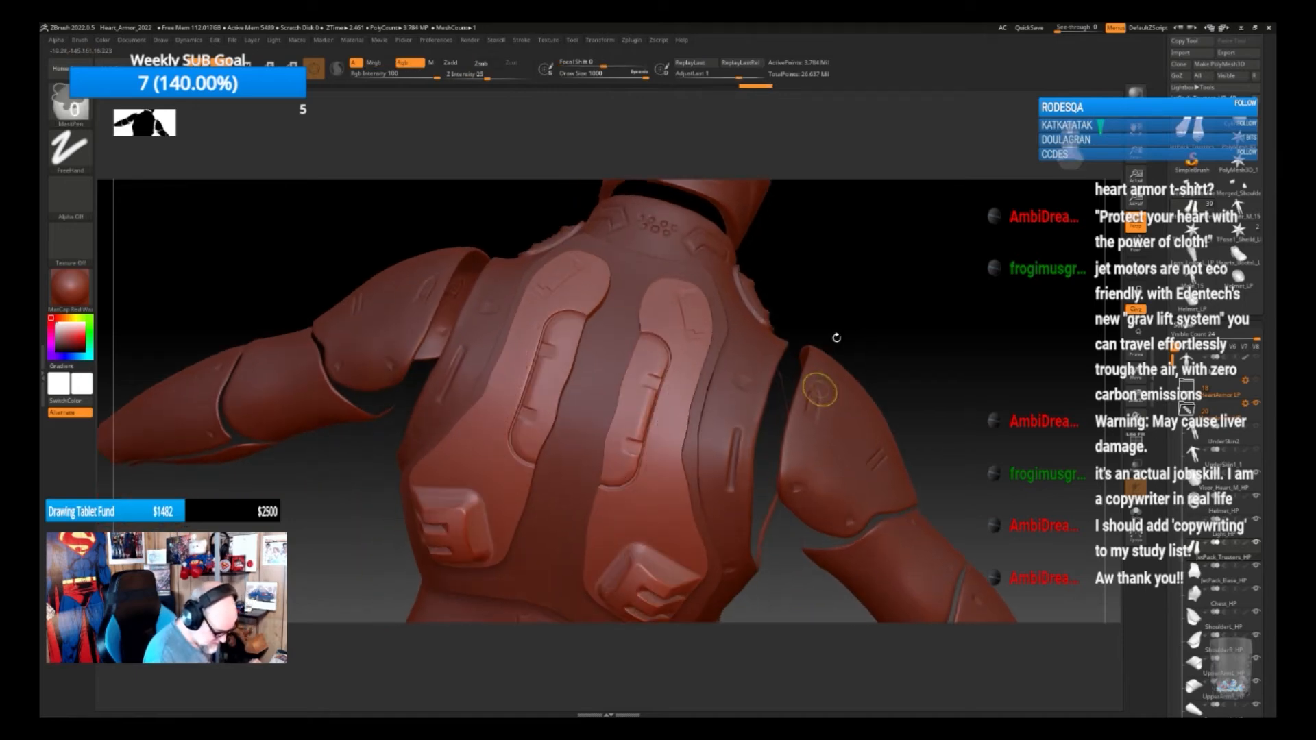
{"action": "left_click_drag", "start_coordinate": [860, 303], "coordinate": [834, 338]}
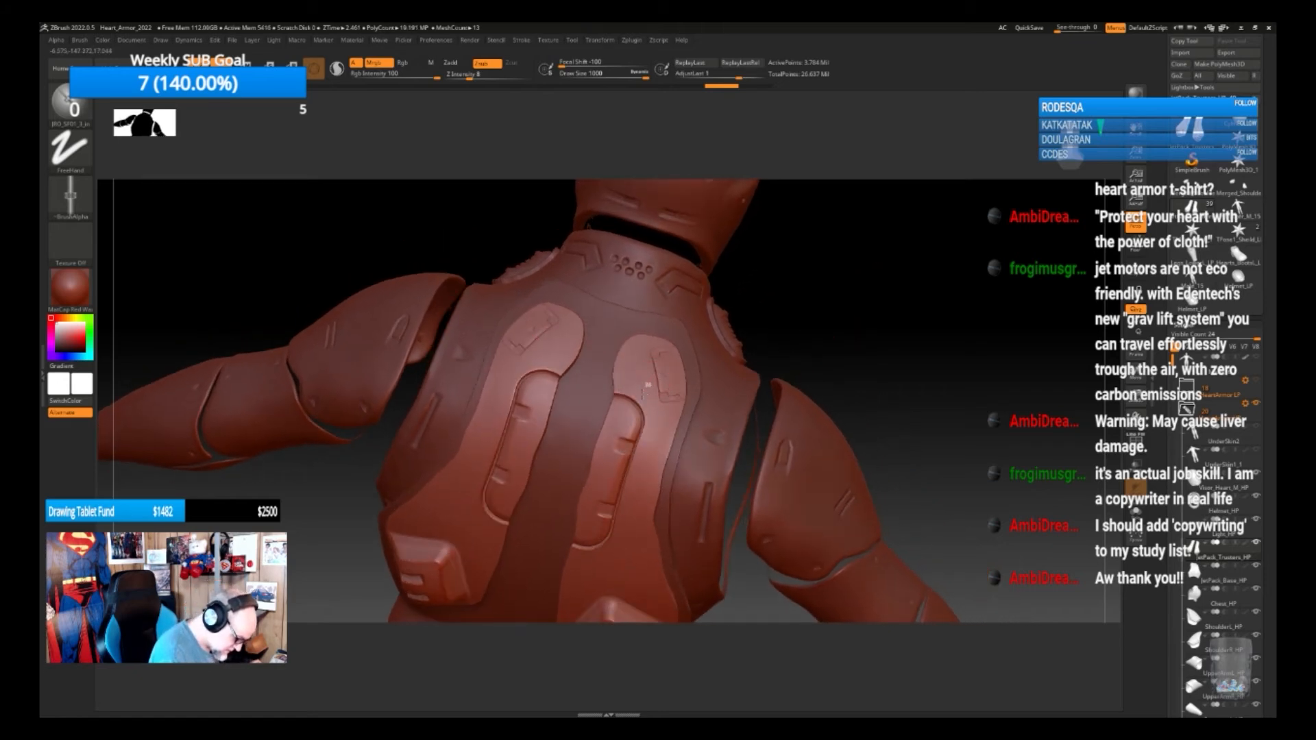
{"action": "left_click", "coordinate": [548, 40]}
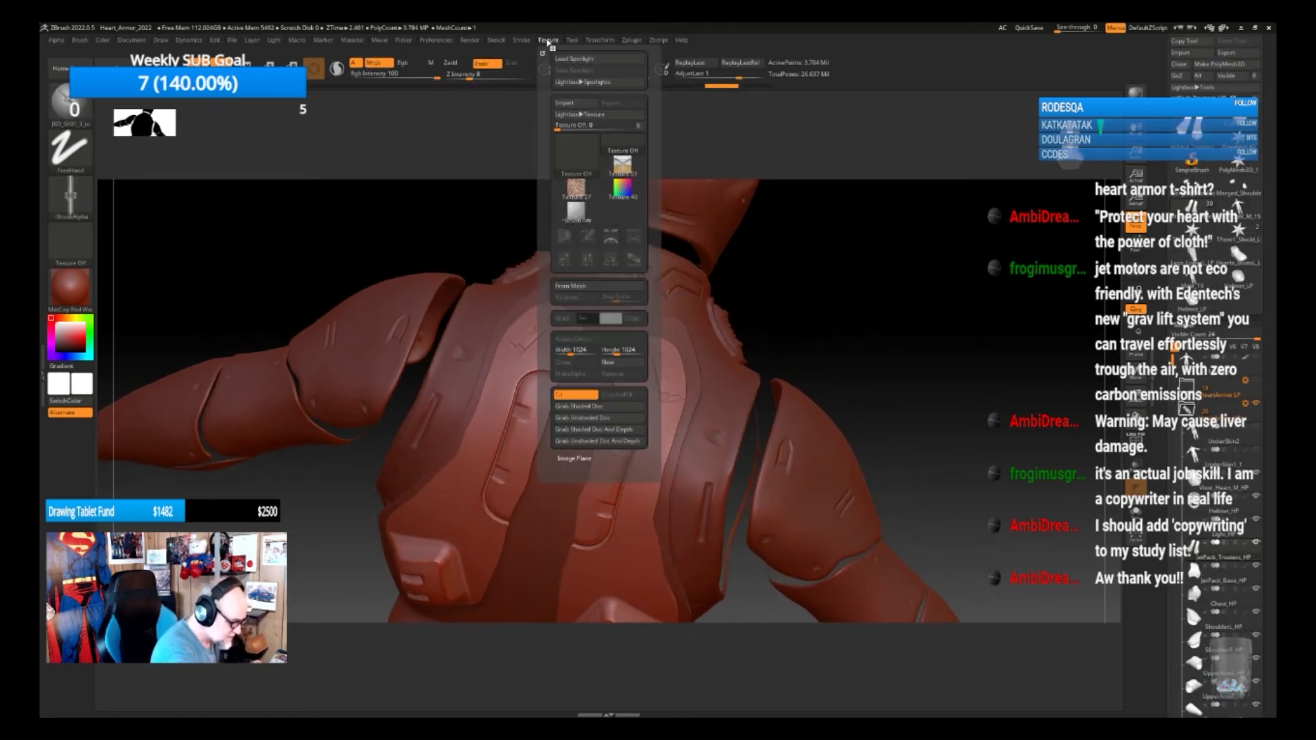
{"action": "left_click", "coordinate": [521, 40]}
{"action": "left_click", "coordinate": [547, 221]}
{"action": "left_click", "coordinate": [553, 234]}
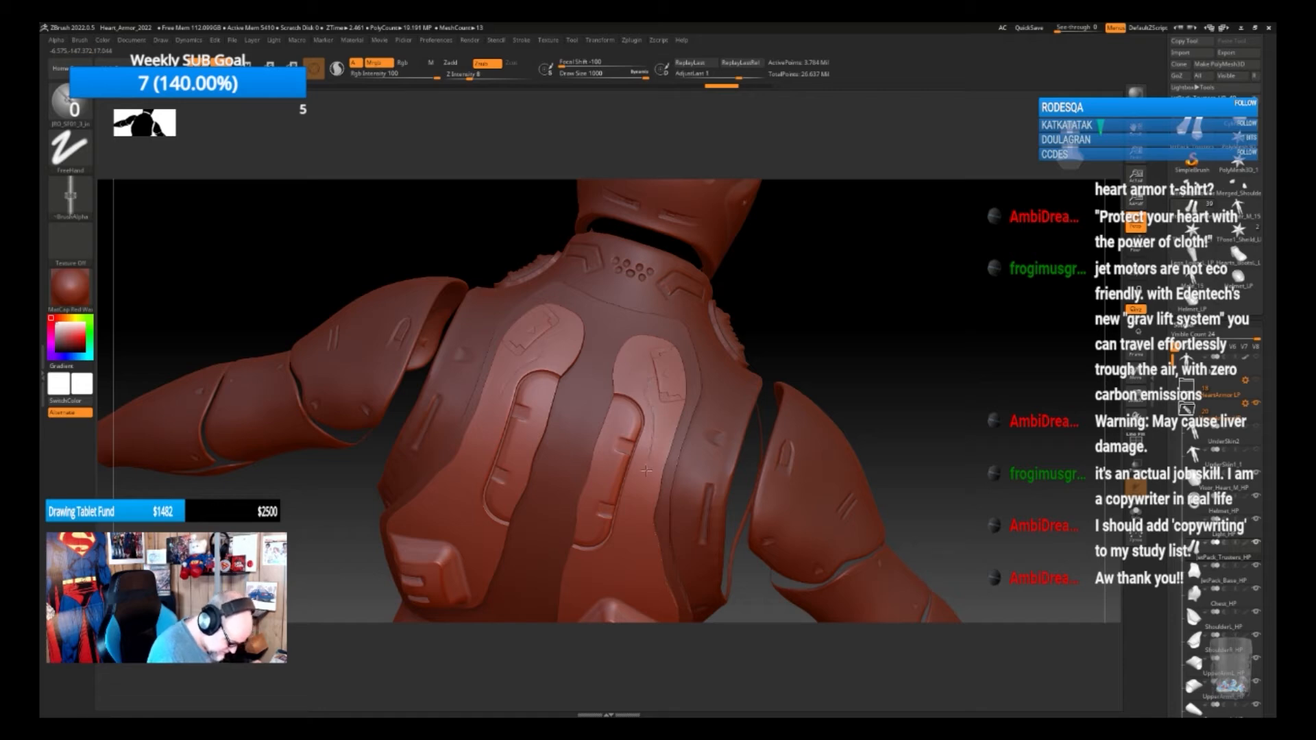
{"action": "left_click_drag", "start_coordinate": [618, 560], "coordinate": [610, 595]}
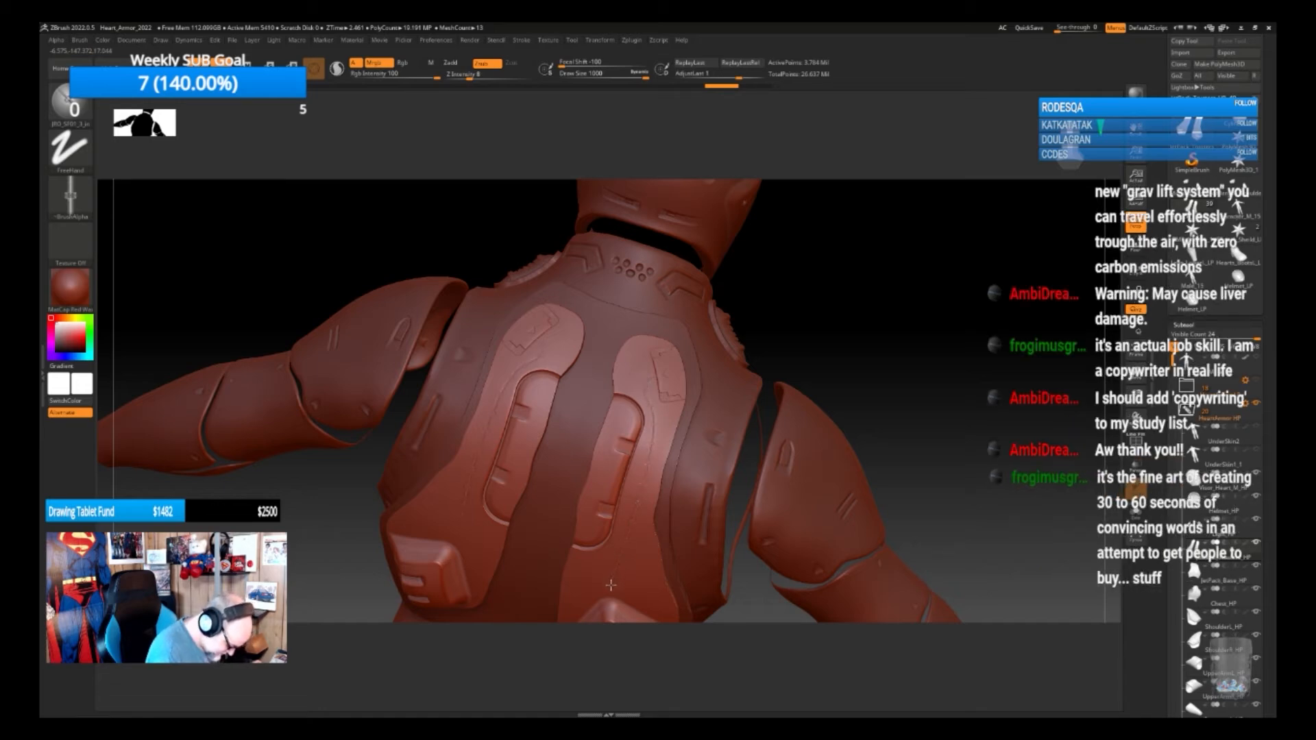
{"action": "left_click_drag", "start_coordinate": [908, 443], "coordinate": [917, 336]}
{"action": "left_click_drag", "start_coordinate": [727, 531], "coordinate": [775, 546]}
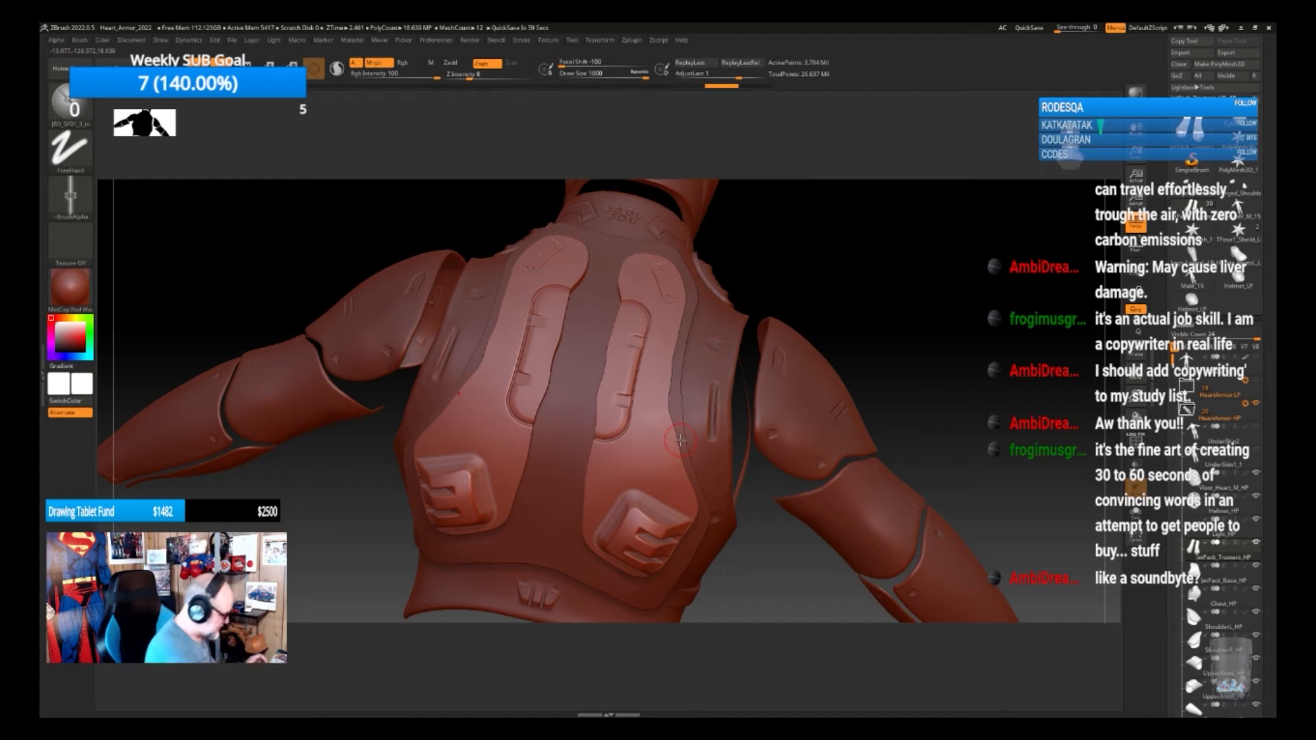
Start an alpha import and browse to the CYBERPUNK_ALPHAS folder inside CyberPunk Alphas, 122_Cyberpunk_Kitbash_Set_01
{"action": "left_click", "coordinate": [70, 195]}
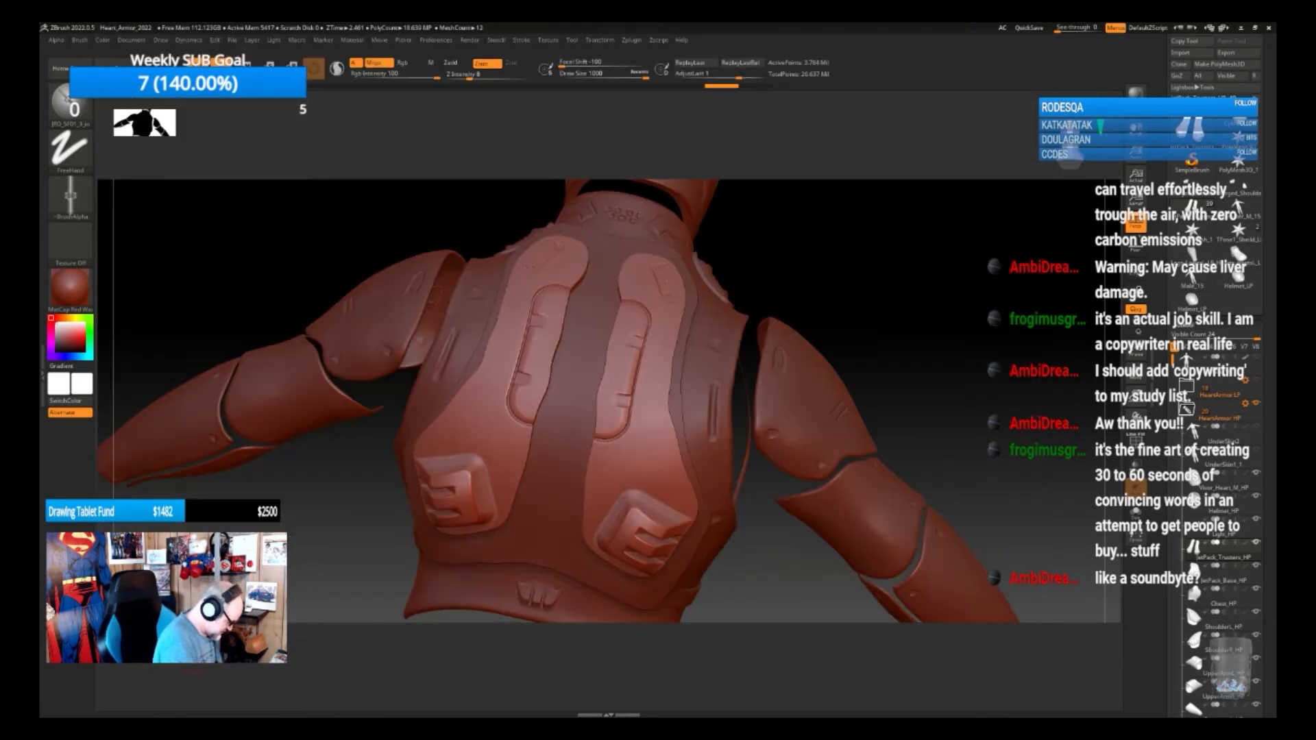
{"action": "left_click", "coordinate": [70, 196]}
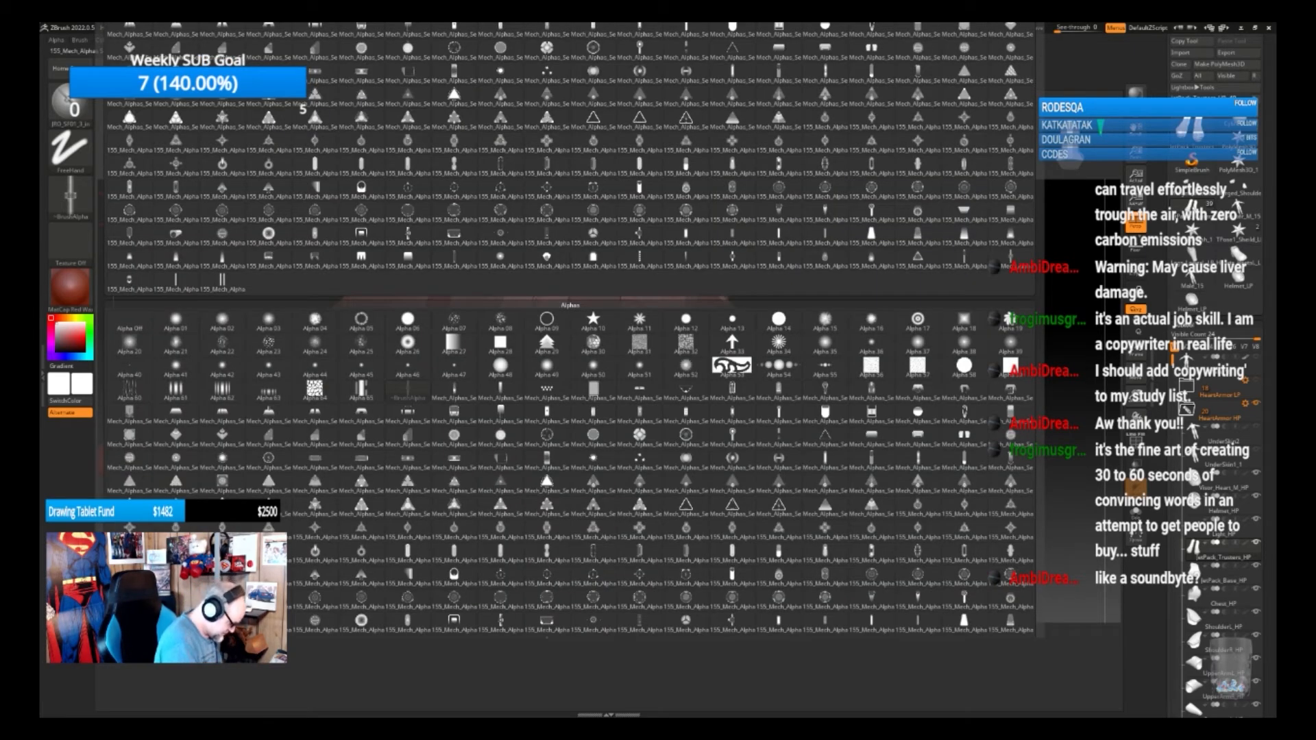
{"action": "left_click", "coordinate": [131, 695]}
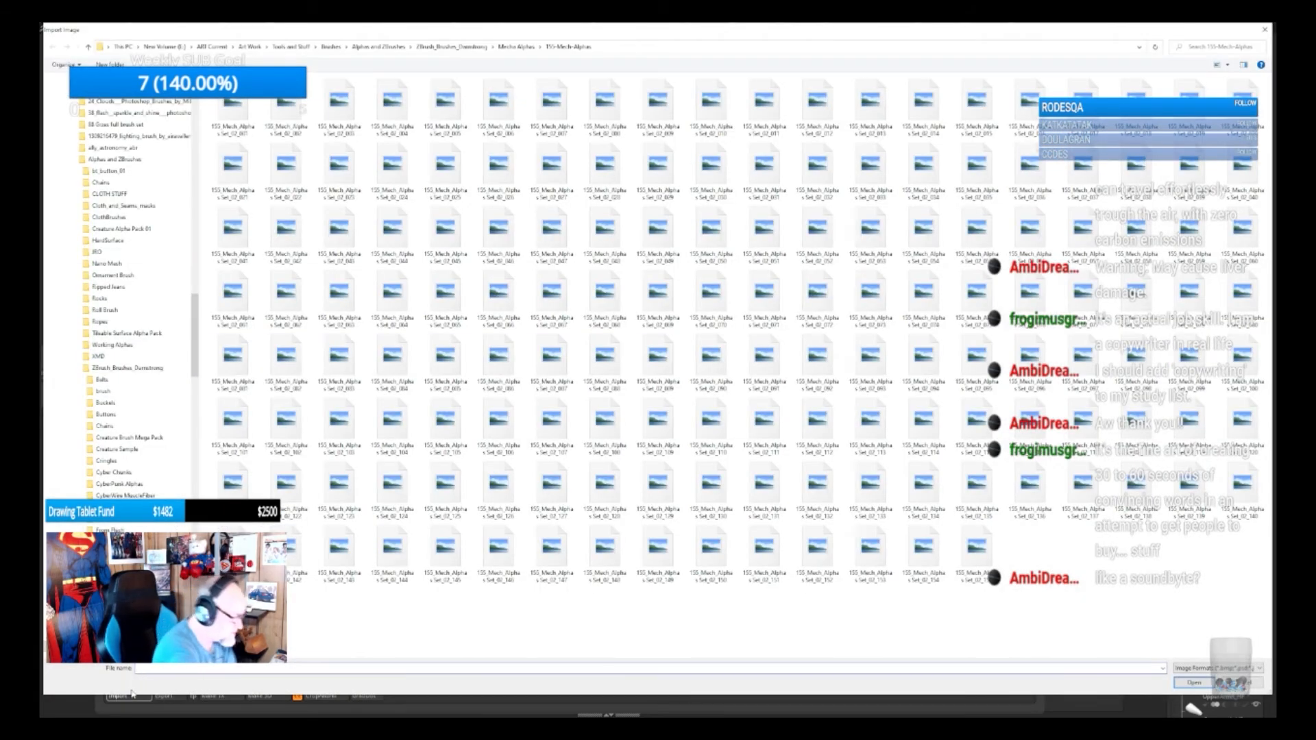
{"action": "left_click", "coordinate": [454, 47]}
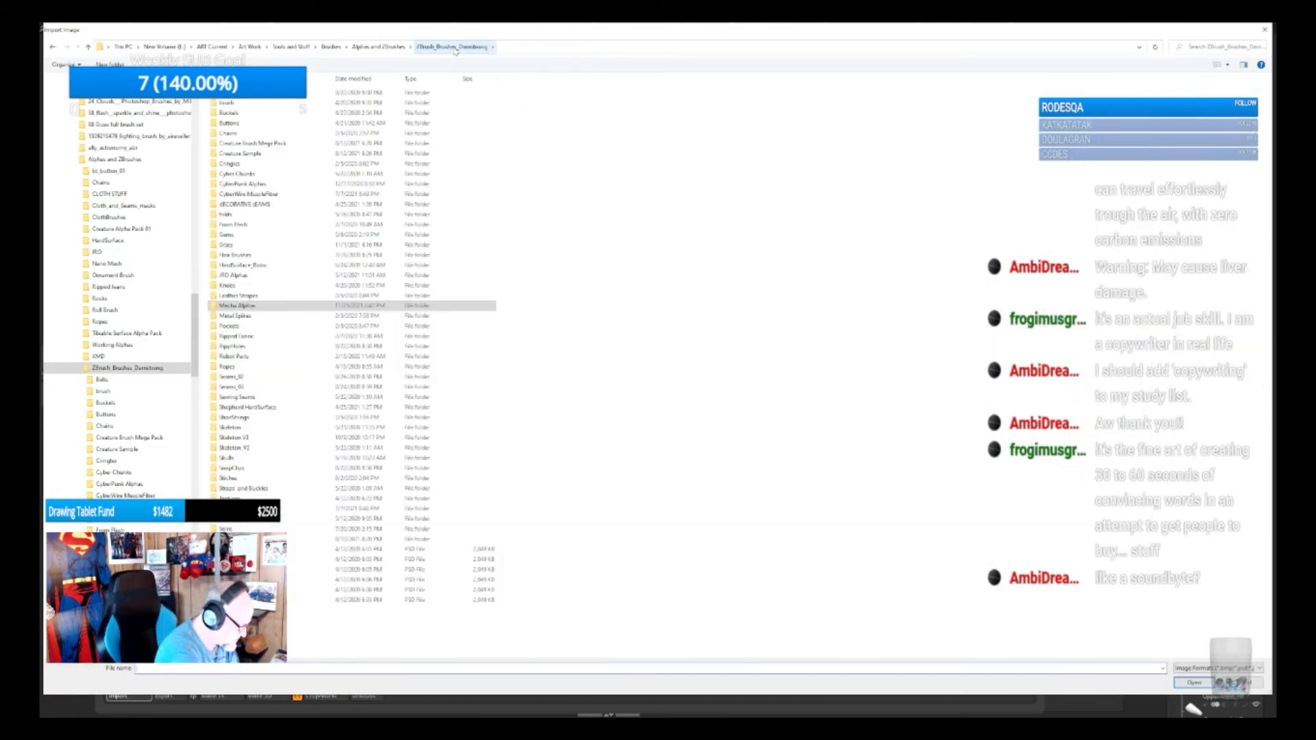
{"action": "double_click", "coordinate": [268, 184]}
{"action": "double_click", "coordinate": [275, 94]}
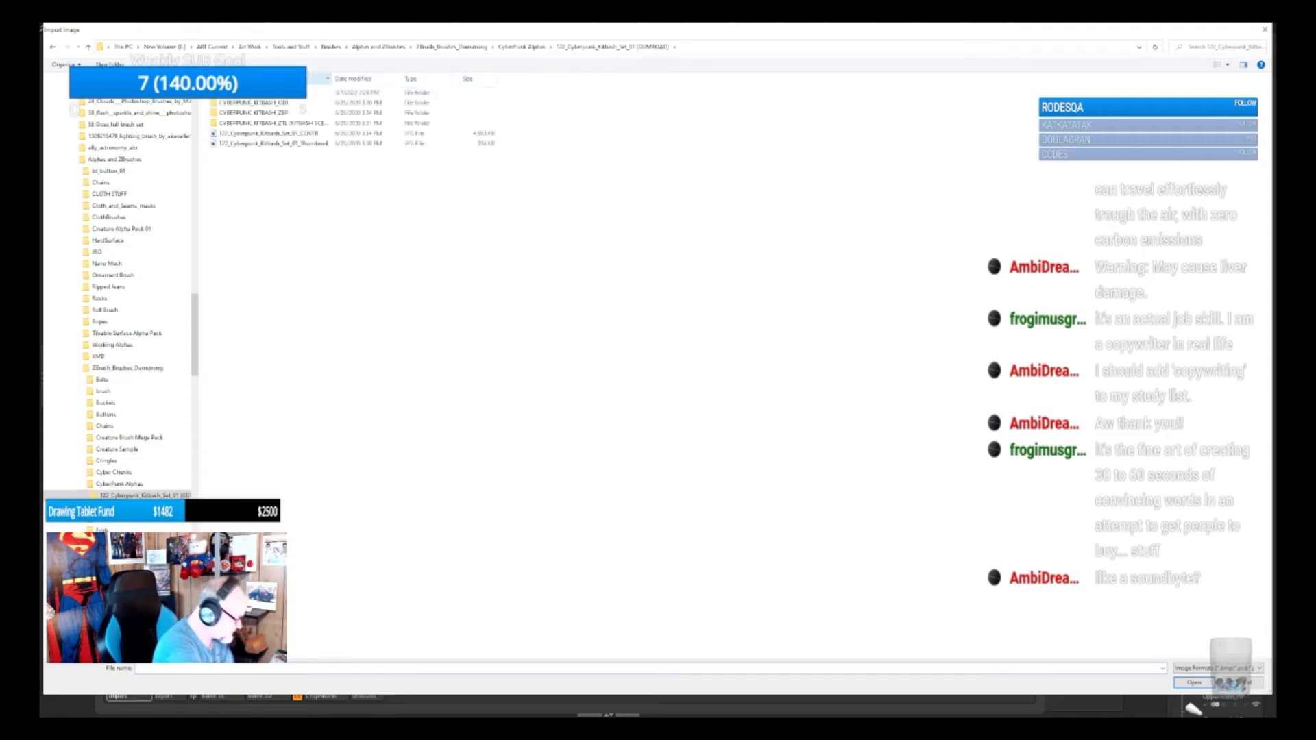
{"action": "left_click", "coordinate": [275, 94]}
{"action": "double_click", "coordinate": [275, 94]}
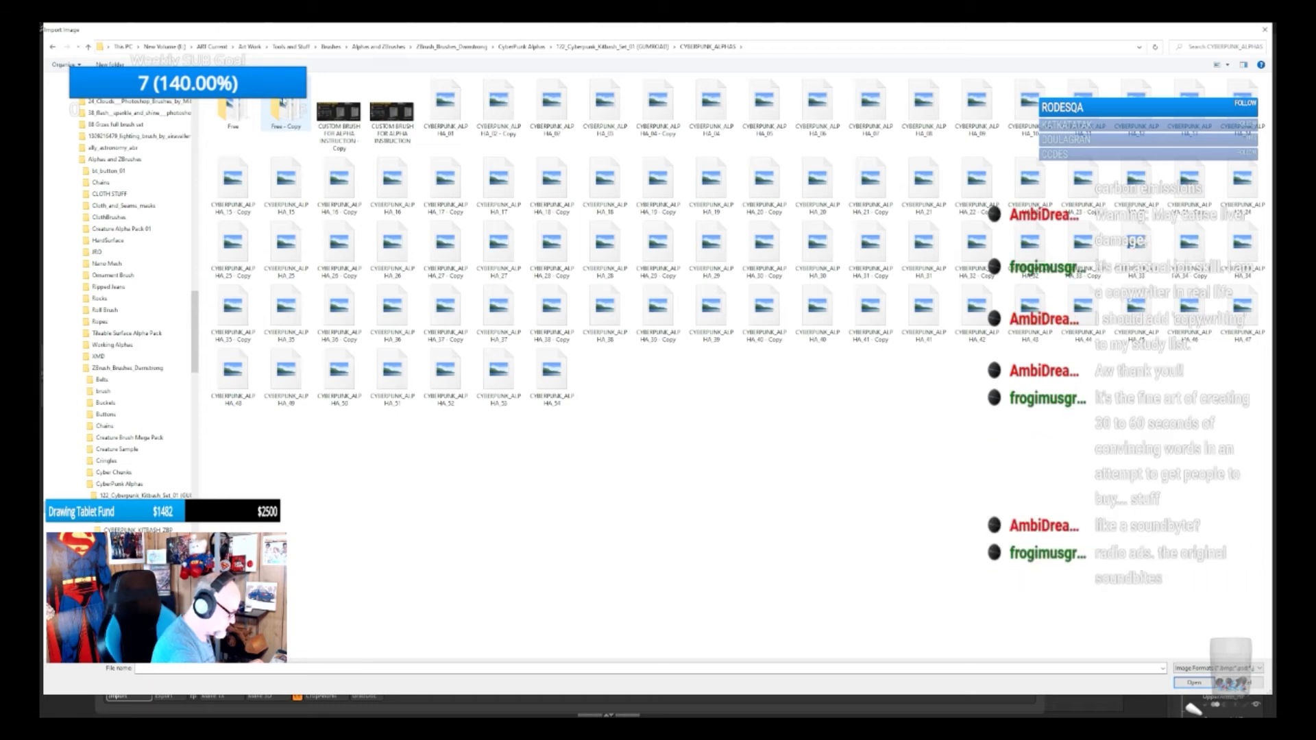
Try to select all the CYBERPUNK_ALPHA images while leaving out the two custom brush instruction images, and clear the selection
{"action": "left_click", "coordinate": [458, 109]}
{"action": "left_click", "coordinate": [561, 401], "text": "ctrl"}
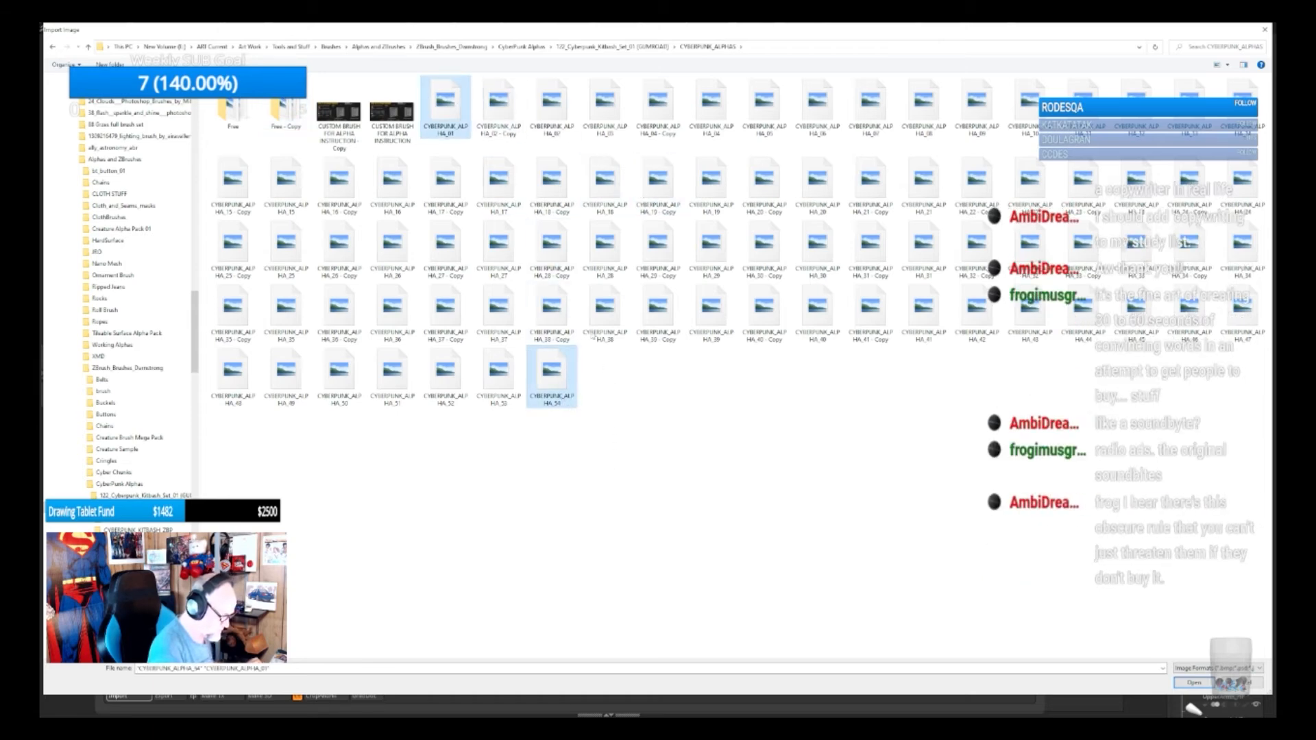
{"action": "left_click", "coordinate": [456, 105]}
{"action": "key", "text": "ctrl+a"}
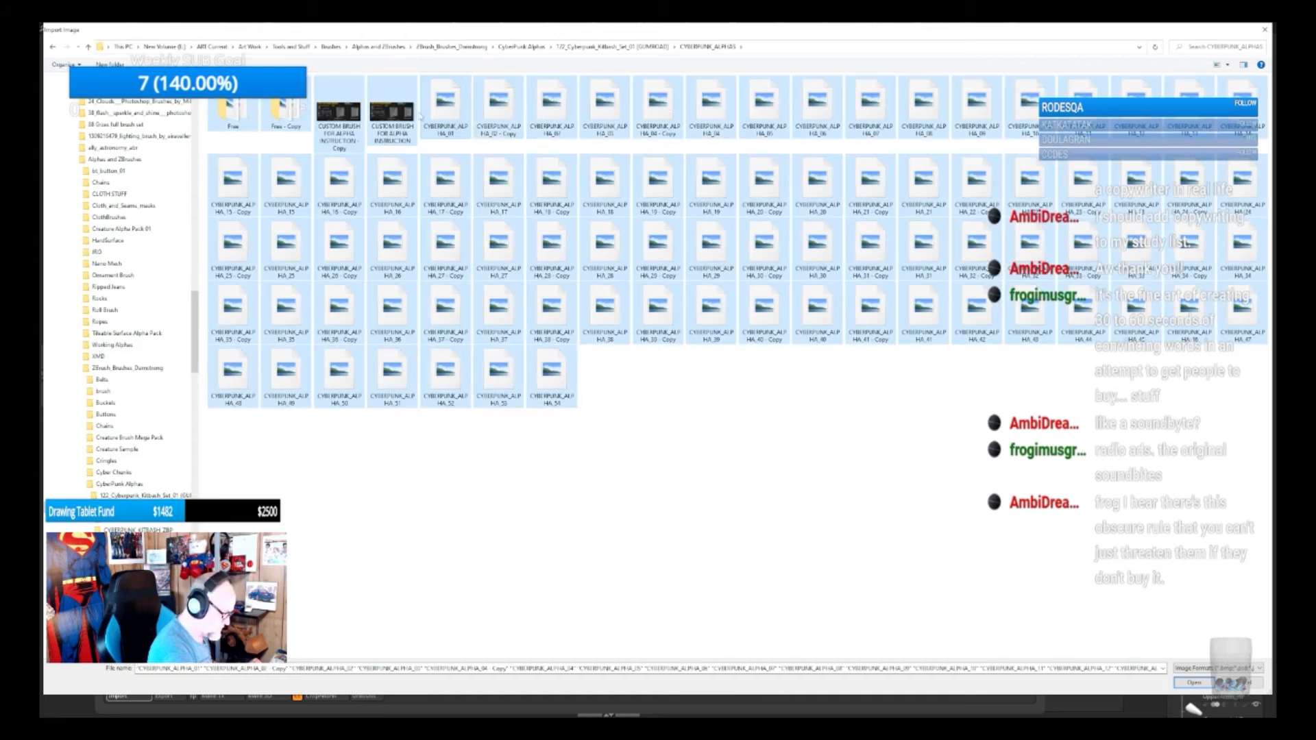
{"action": "left_click", "coordinate": [402, 114], "text": "shift"}
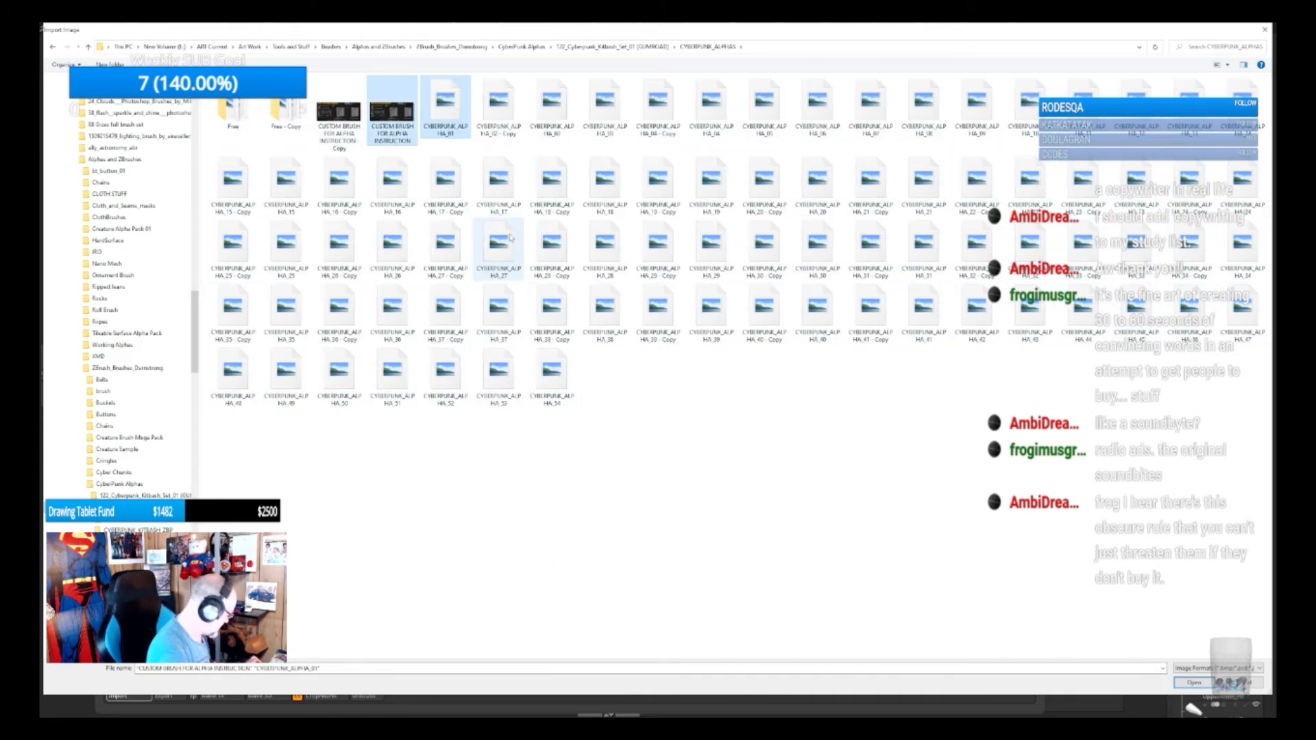
{"action": "key", "text": "ctrl+a"}
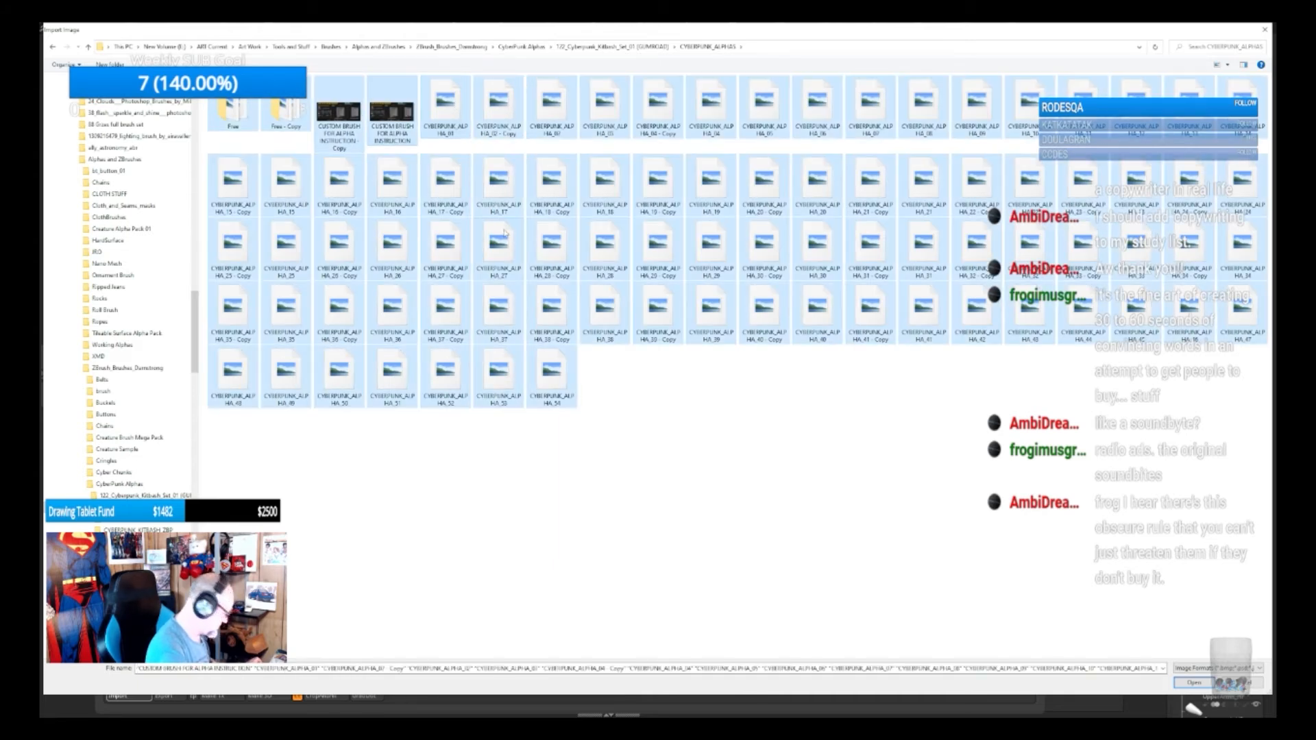
{"action": "left_click", "coordinate": [395, 111], "text": "ctrl"}
{"action": "left_click", "coordinate": [339, 112], "text": "ctrl"}
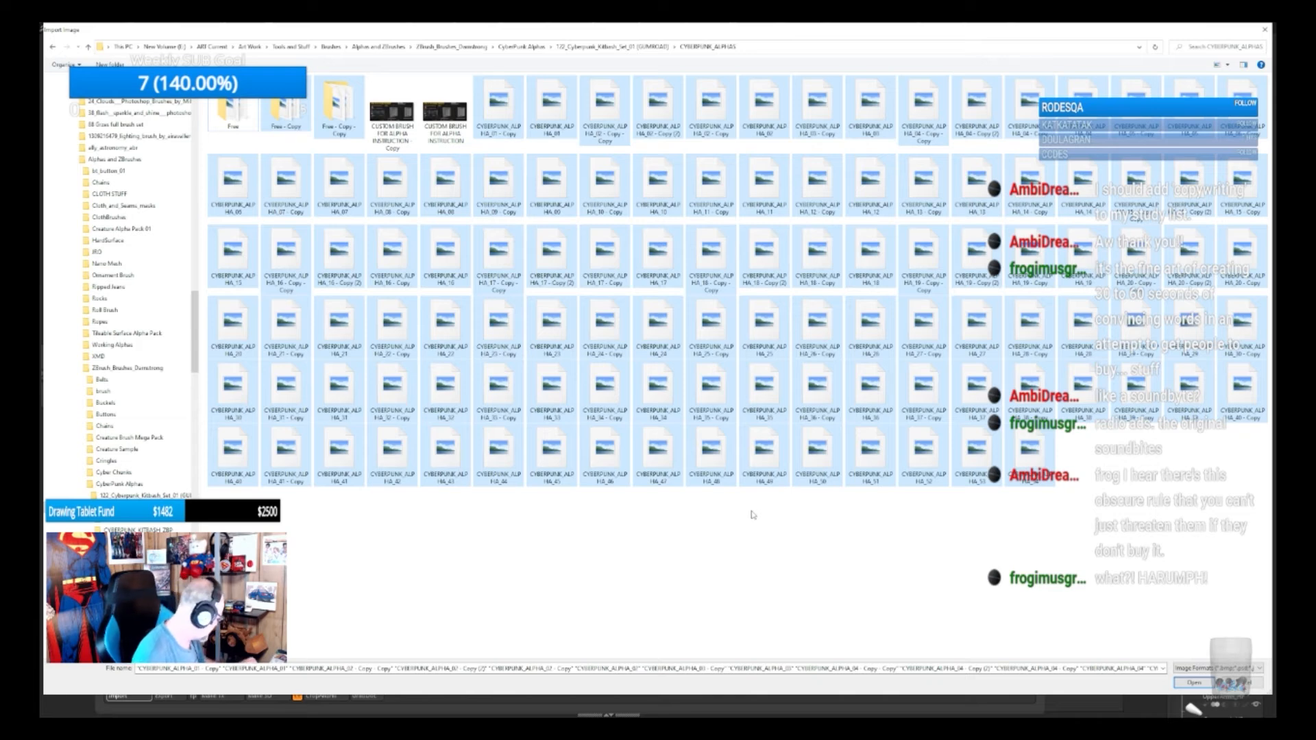
{"action": "left_click", "coordinate": [743, 553]}
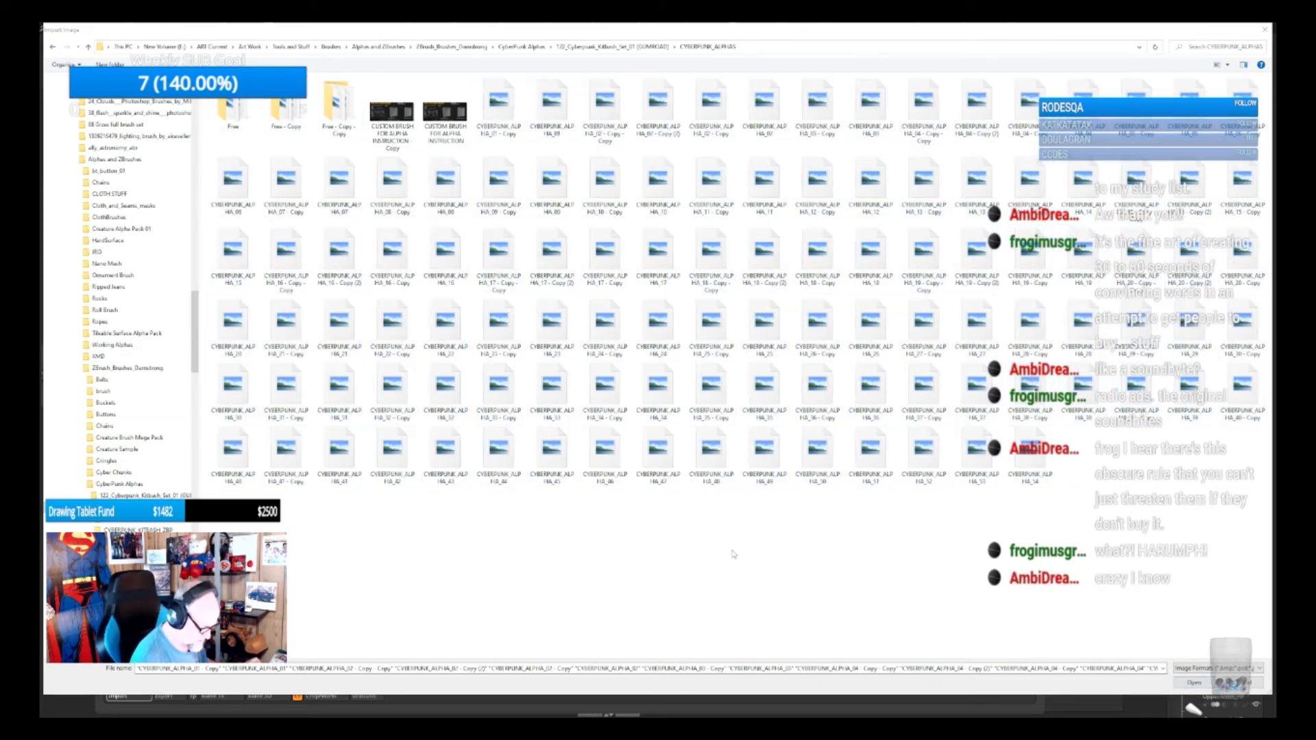
Delete the duplicate copies of the images CYBERPUNK_ALPHA_01 to CYBERPUNK_ALPHA_05 from the folder
{"action": "left_click", "coordinate": [515, 132]}
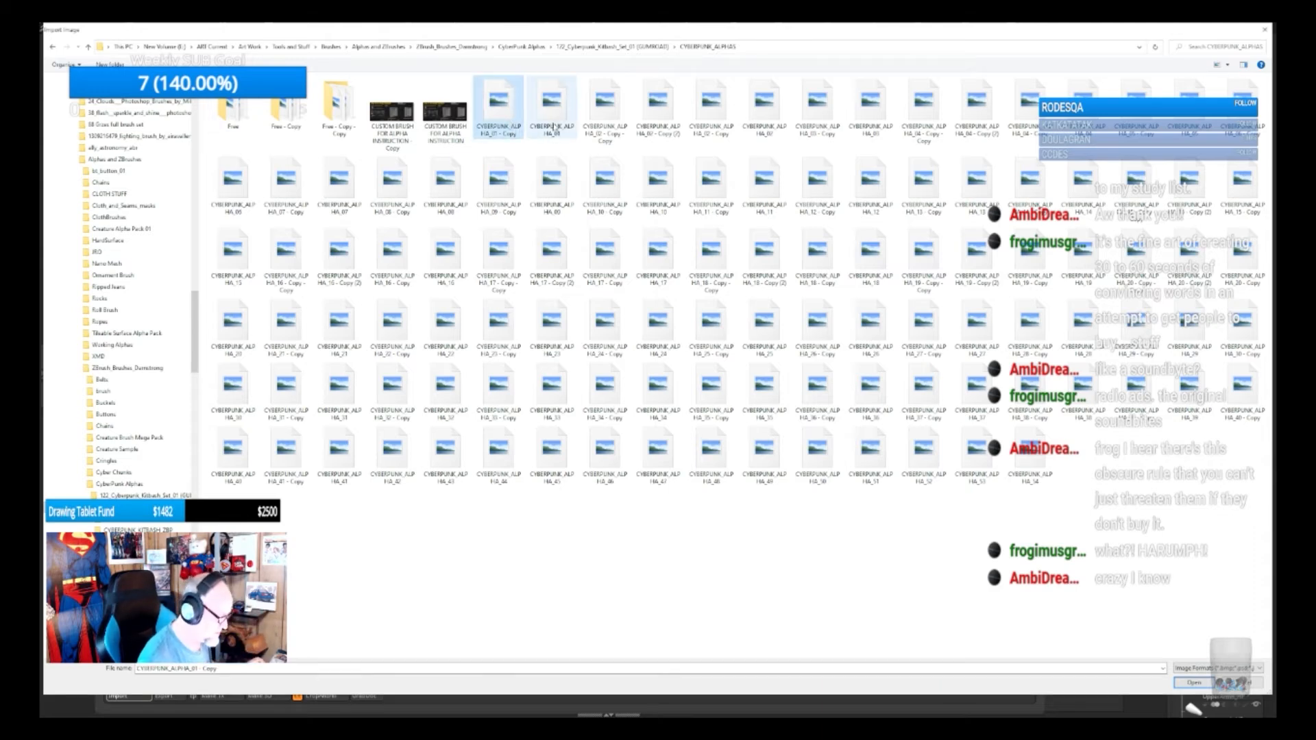
{"action": "left_click", "coordinate": [615, 114], "text": "ctrl"}
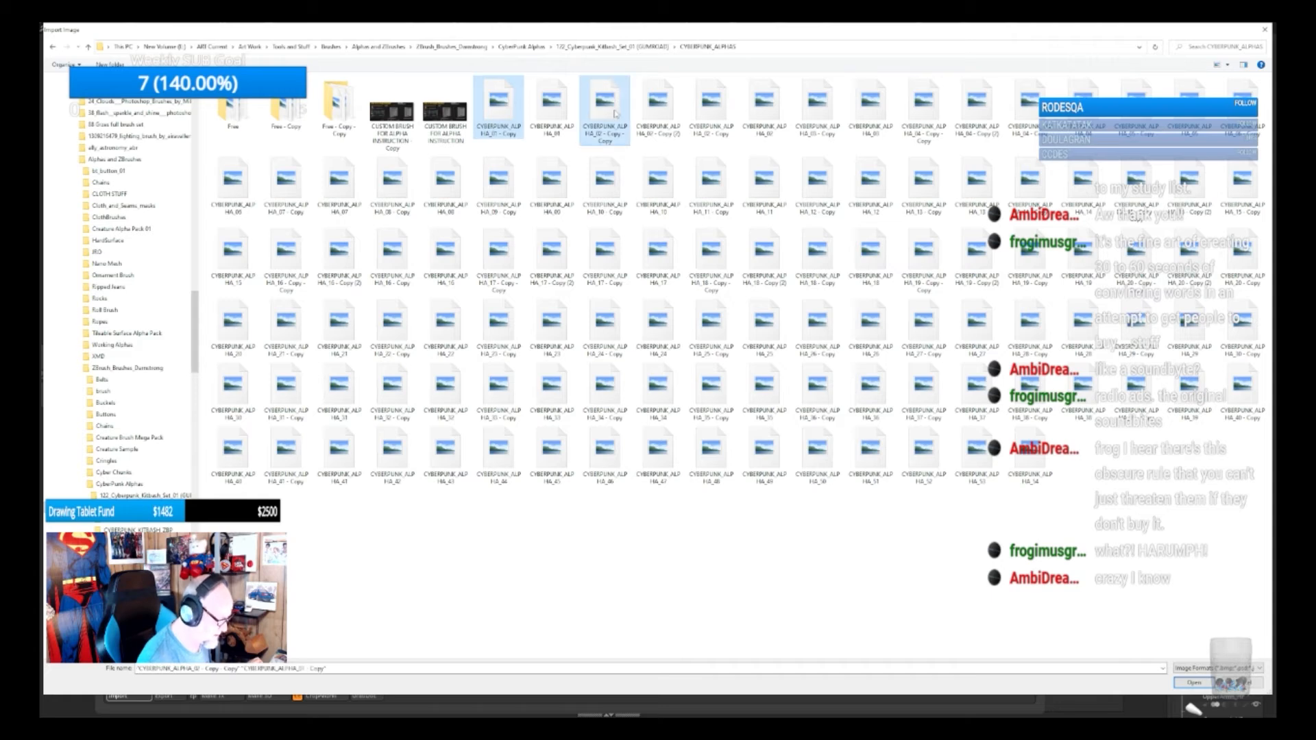
{"action": "key", "text": "Delete"}
{"action": "left_click", "coordinate": [605, 117]}
{"action": "key", "text": "Delete"}
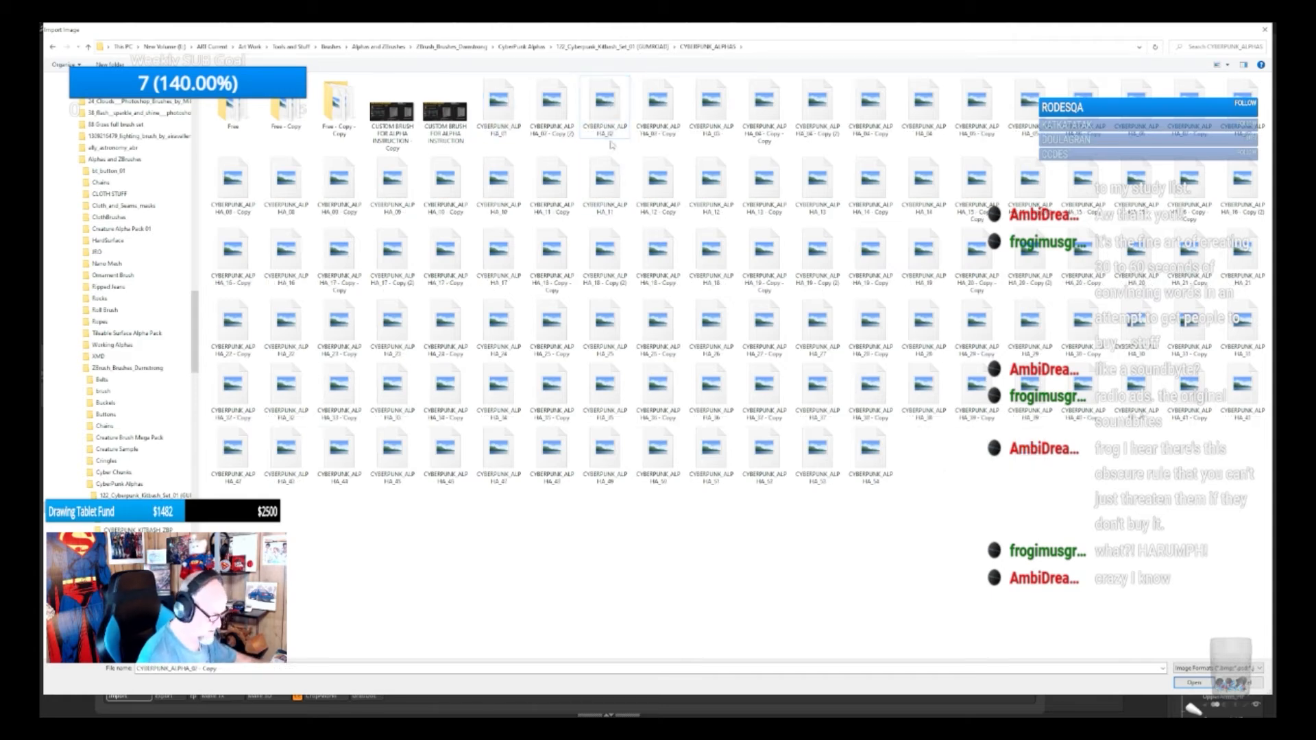
{"action": "left_click", "coordinate": [714, 108]}
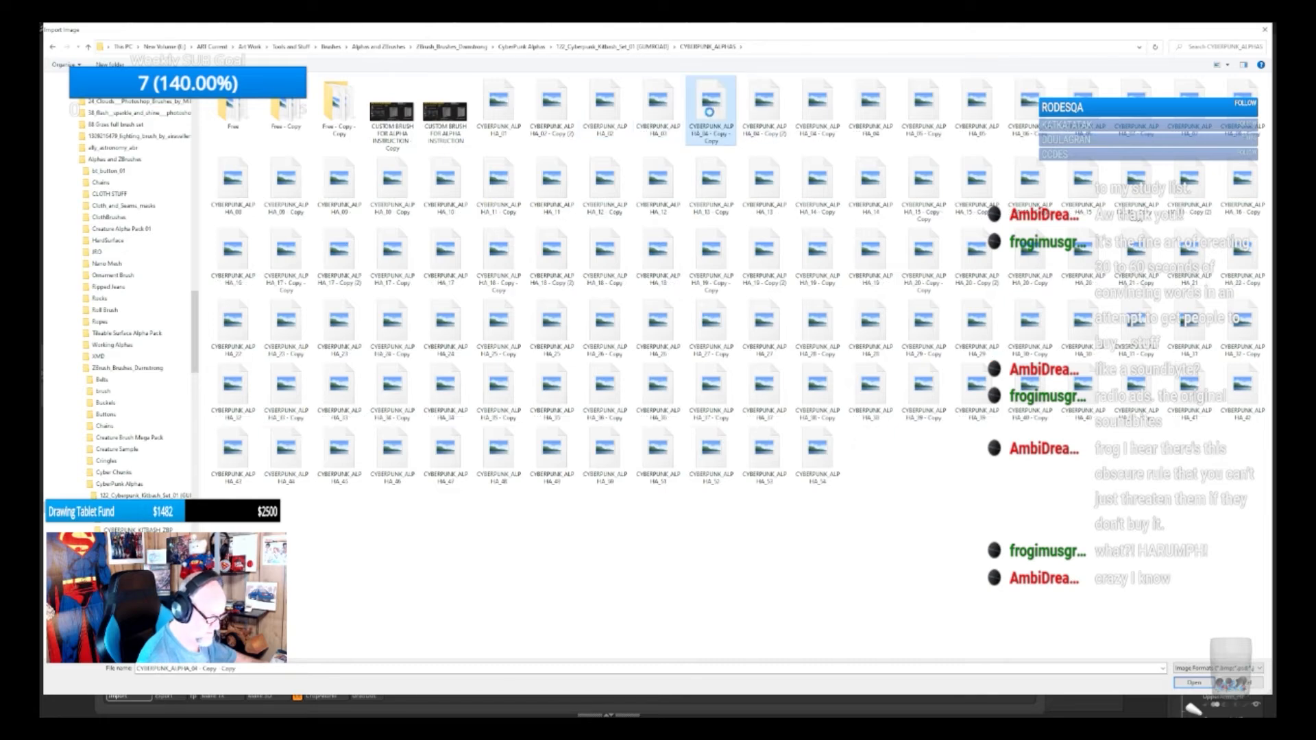
{"action": "key", "text": "Delete"}
{"action": "left_click", "coordinate": [740, 118]}
{"action": "key", "text": "Delete"}
{"action": "left_click", "coordinate": [717, 116]}
{"action": "key", "text": "Delete"}
{"action": "left_click", "coordinate": [763, 130]}
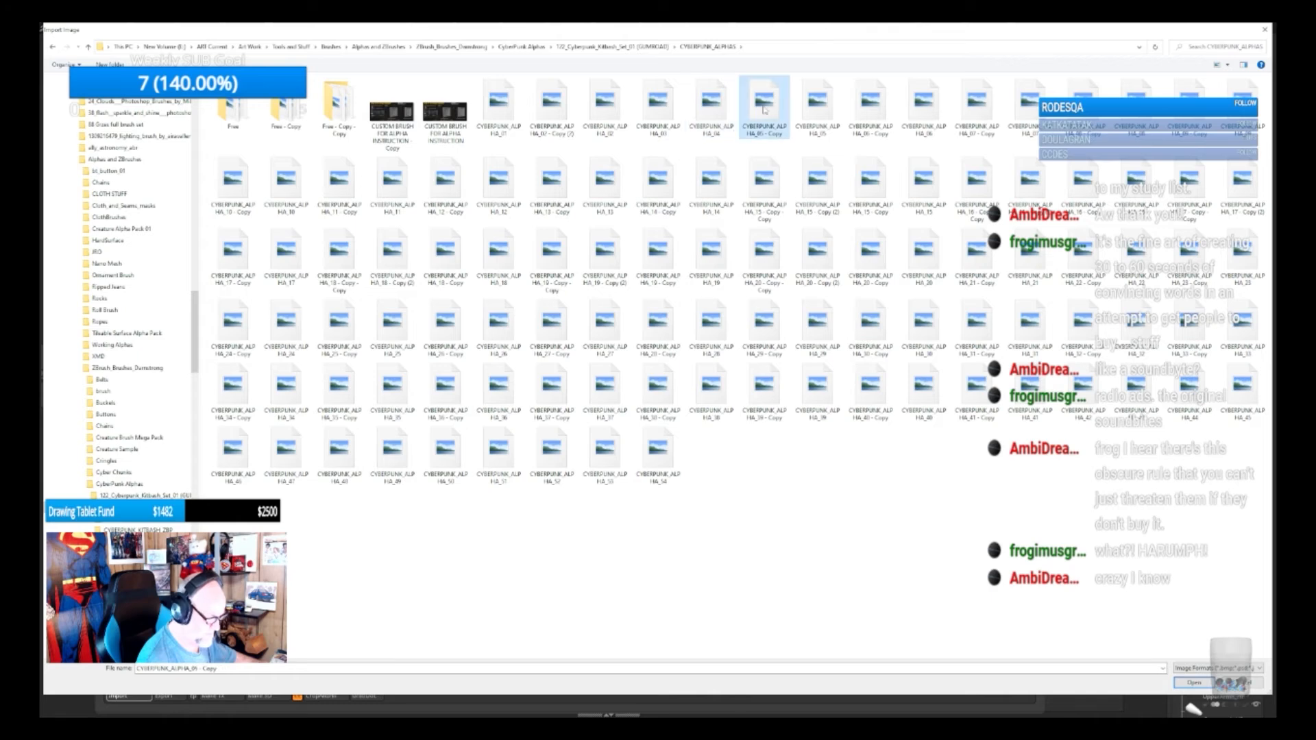
{"action": "key", "text": "Delete"}
Delete the duplicate copies of the images CYBERPUNK_ALPHA_06 to CYBERPUNK_ALPHA_11
{"action": "left_click", "coordinate": [820, 104]}
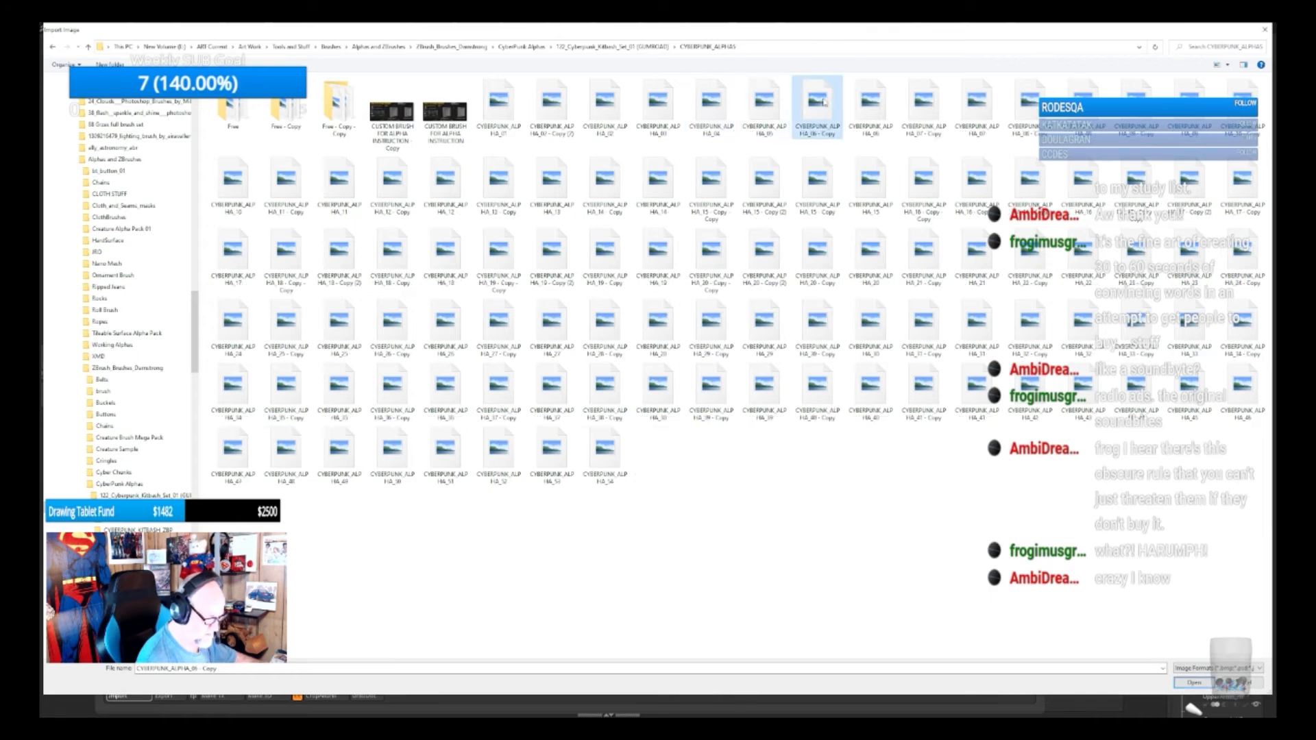
{"action": "key", "text": "Delete"}
{"action": "key", "text": "Delete"}
{"action": "key", "text": "Delete"}
{"action": "key", "text": "Delete"}
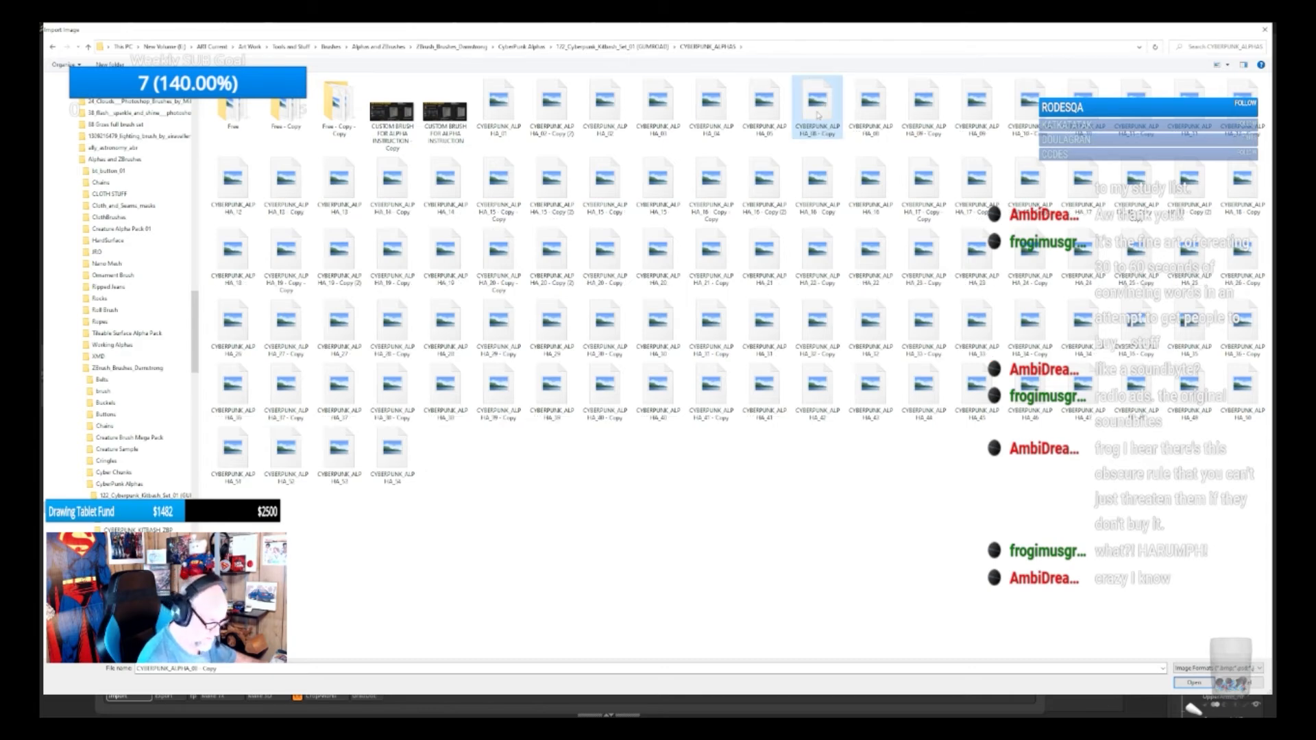
{"action": "key", "text": "Delete"}
{"action": "left_click", "coordinate": [866, 104]}
{"action": "key", "text": "Delete"}
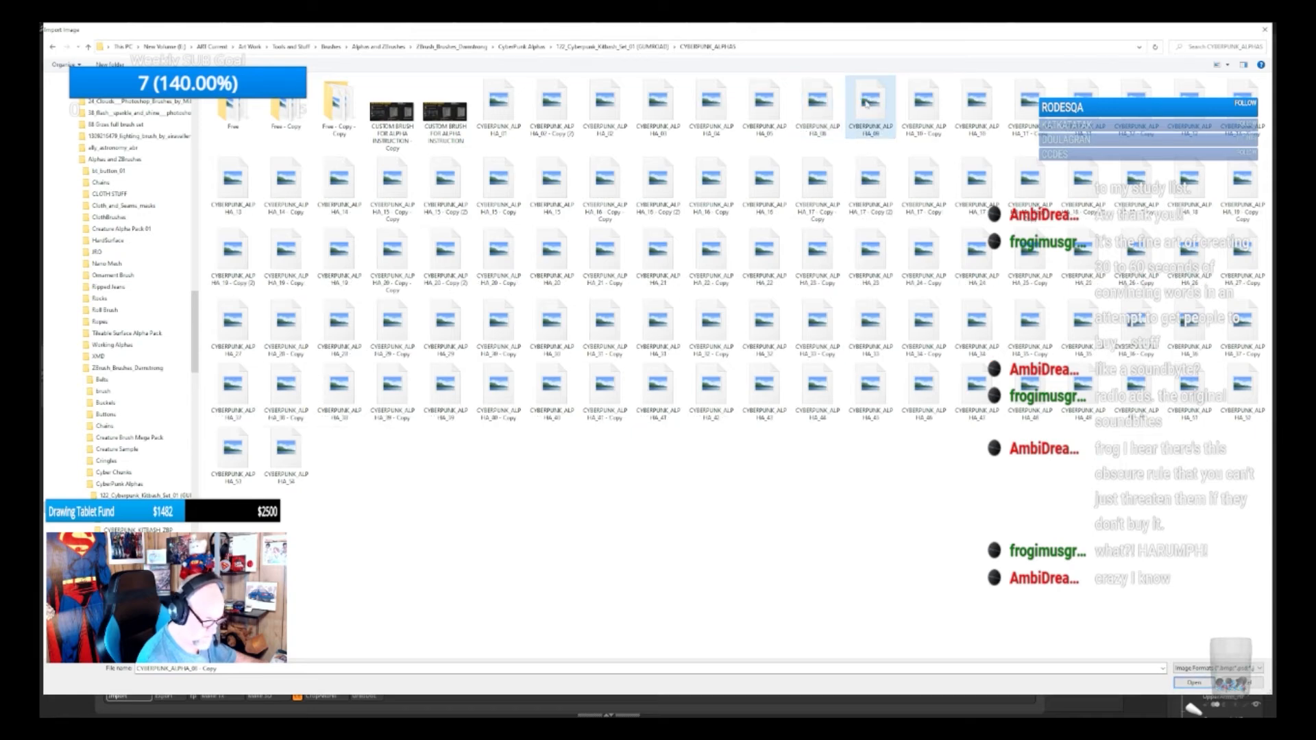
{"action": "left_click", "coordinate": [924, 107]}
{"action": "key", "text": "Delete"}
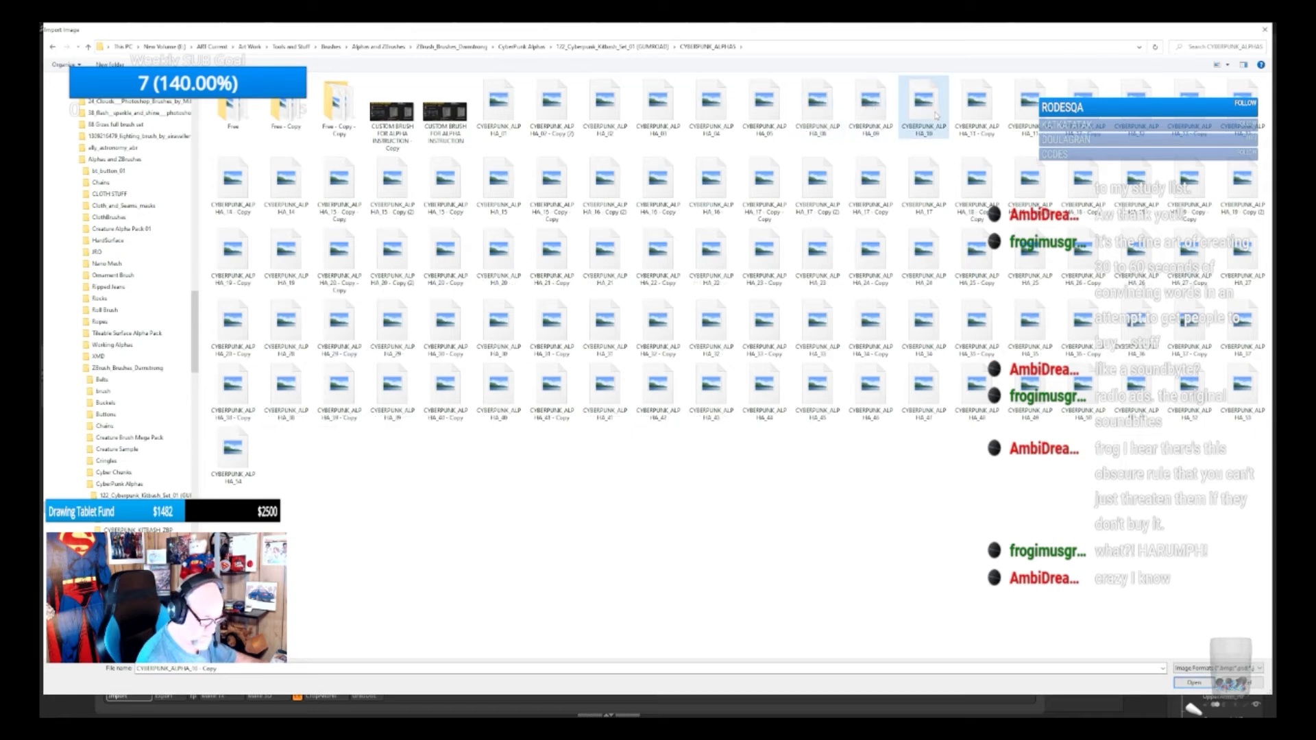
{"action": "left_click", "coordinate": [979, 116]}
{"action": "key", "text": "Delete"}
Delete duplicate copies of CYBERPUNK_ALPHA_12 to CYBERPUNK_ALPHA_15 and the double copy of CYBERPUNK_ALPHA_16
{"action": "left_click", "coordinate": [1035, 111]}
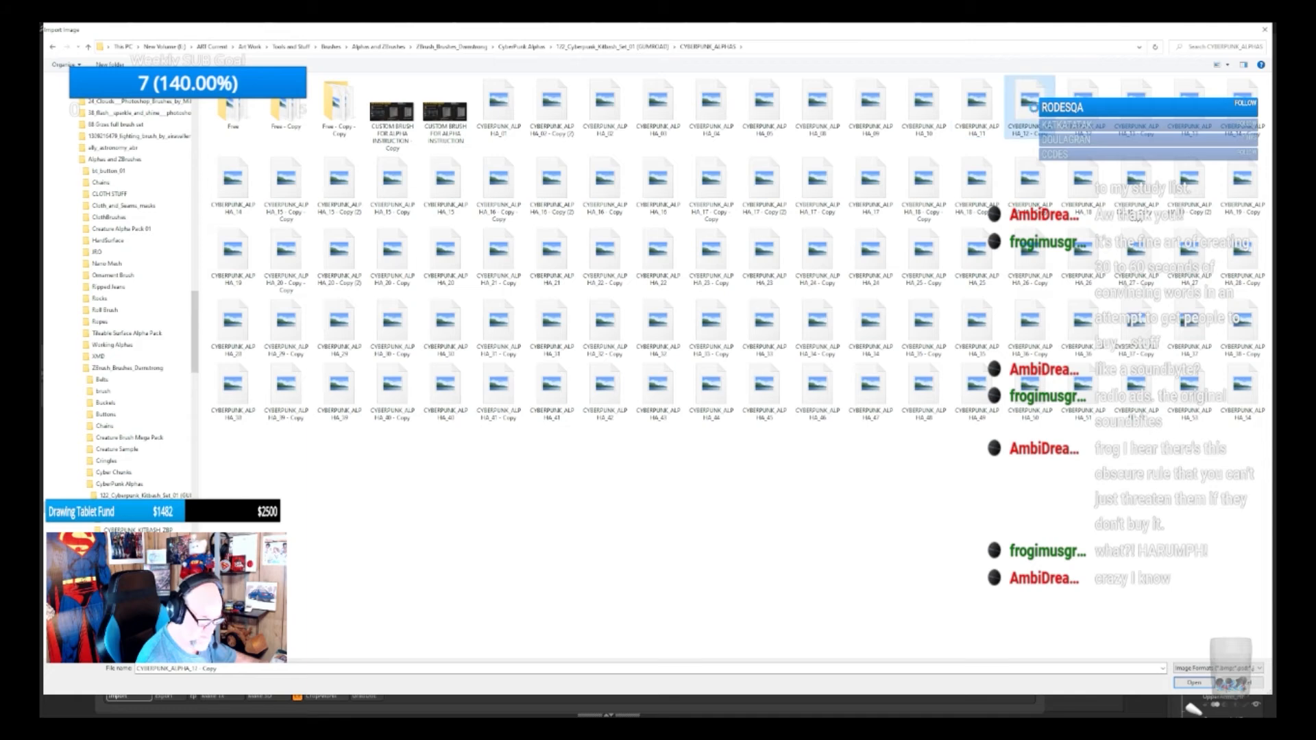
{"action": "key", "text": "Delete"}
{"action": "left_click", "coordinate": [1086, 110]}
{"action": "key", "text": "Delete"}
{"action": "left_click", "coordinate": [1138, 110]}
{"action": "key", "text": "Delete"}
{"action": "left_click", "coordinate": [1189, 110]}
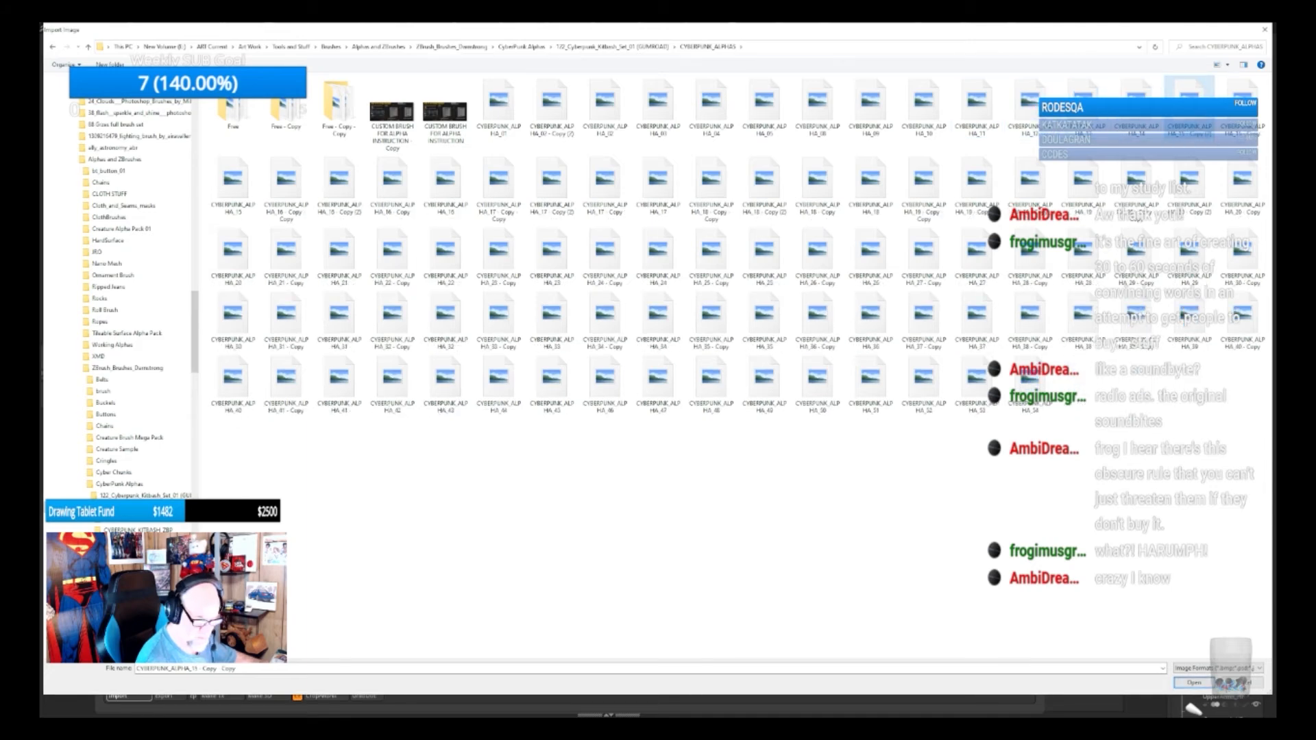
{"action": "key", "text": "Delete"}
{"action": "left_click", "coordinate": [1189, 110]}
{"action": "key", "text": "Delete"}
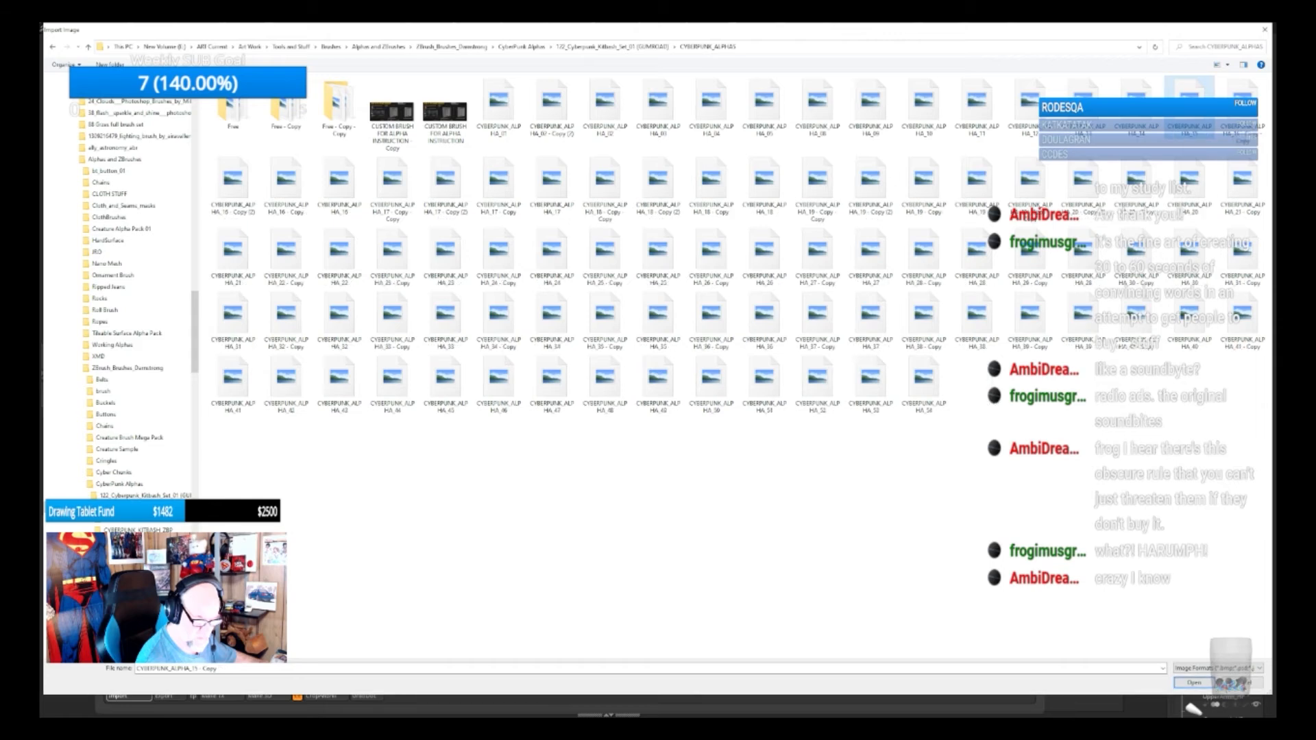
{"action": "left_click", "coordinate": [1242, 110]}
{"action": "key", "text": "Delete"}
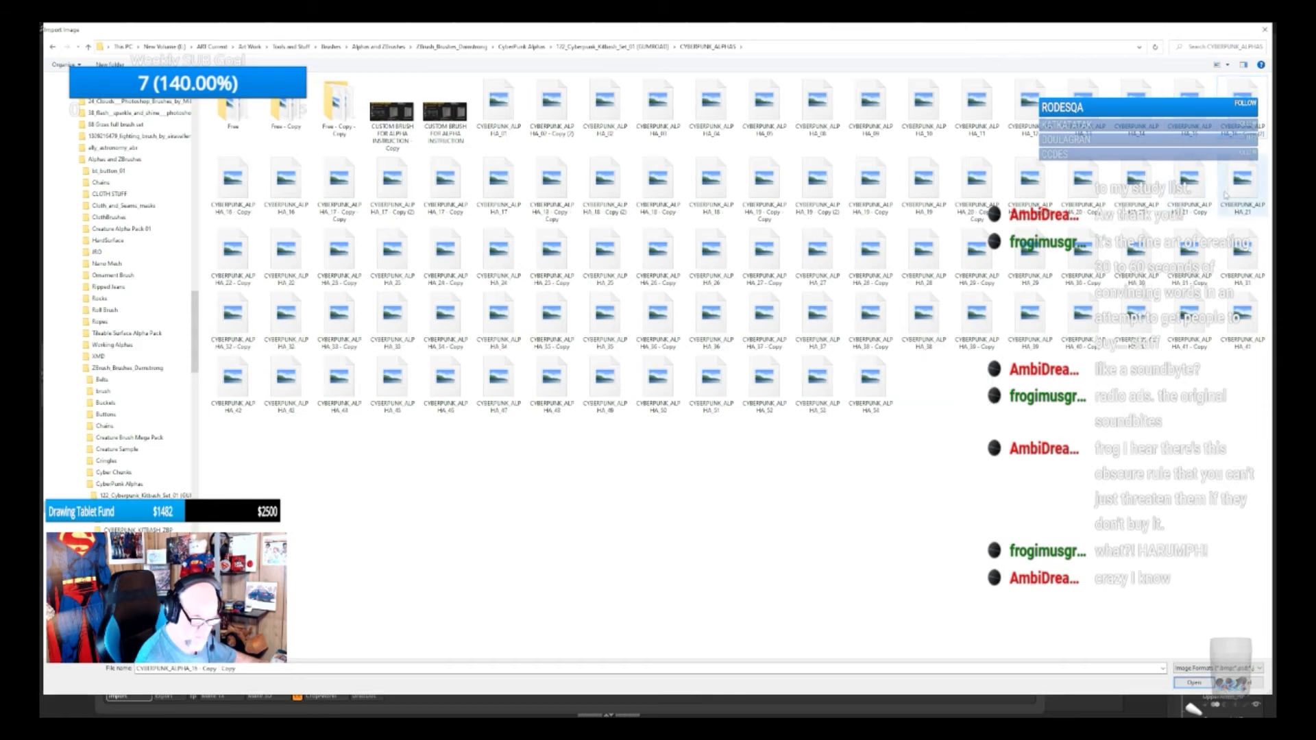
Delete the duplicate copies of the images CYBERPUNK_ALPHA_19 to CYBERPUNK_ALPHA_22
{"action": "left_click", "coordinate": [1171, 203]}
{"action": "key", "text": "Delete"}
{"action": "left_click", "coordinate": [1062, 199]}
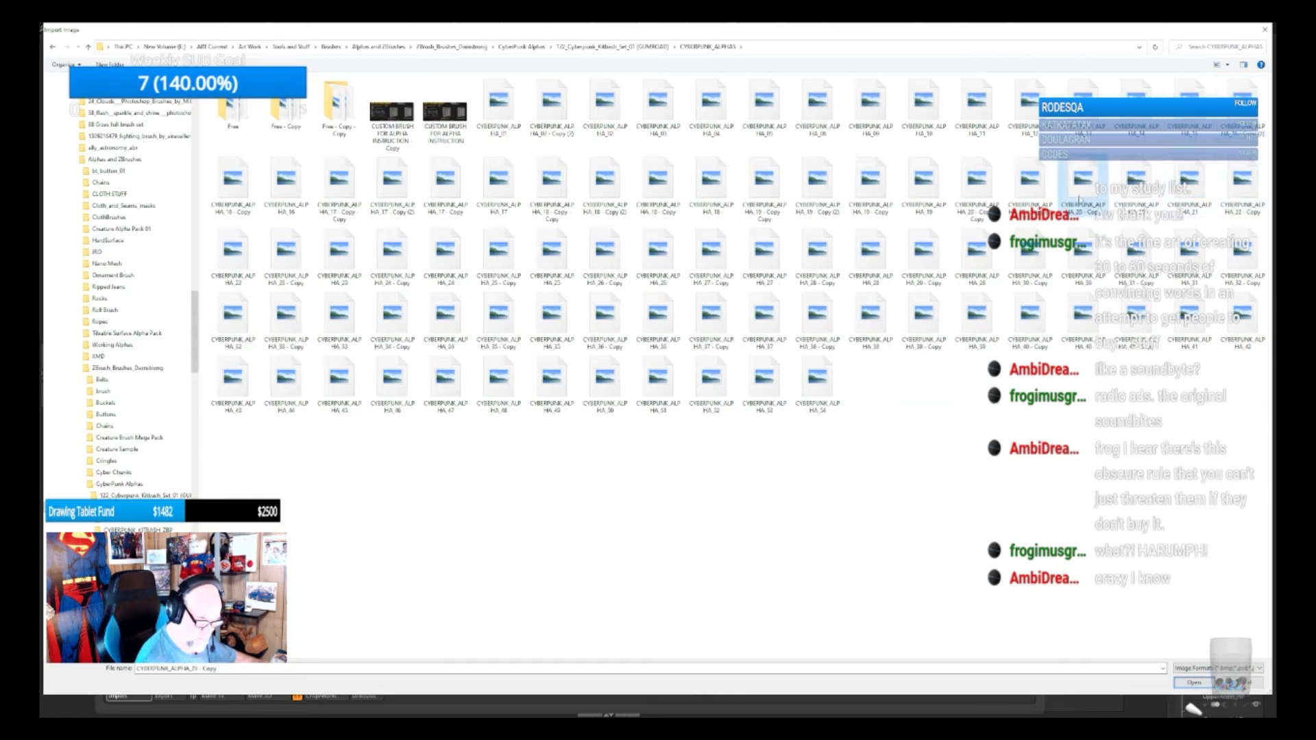
{"action": "key", "text": "Delete"}
{"action": "left_click", "coordinate": [1029, 185]}
{"action": "key", "text": "Delete"}
{"action": "left_click", "coordinate": [977, 192]}
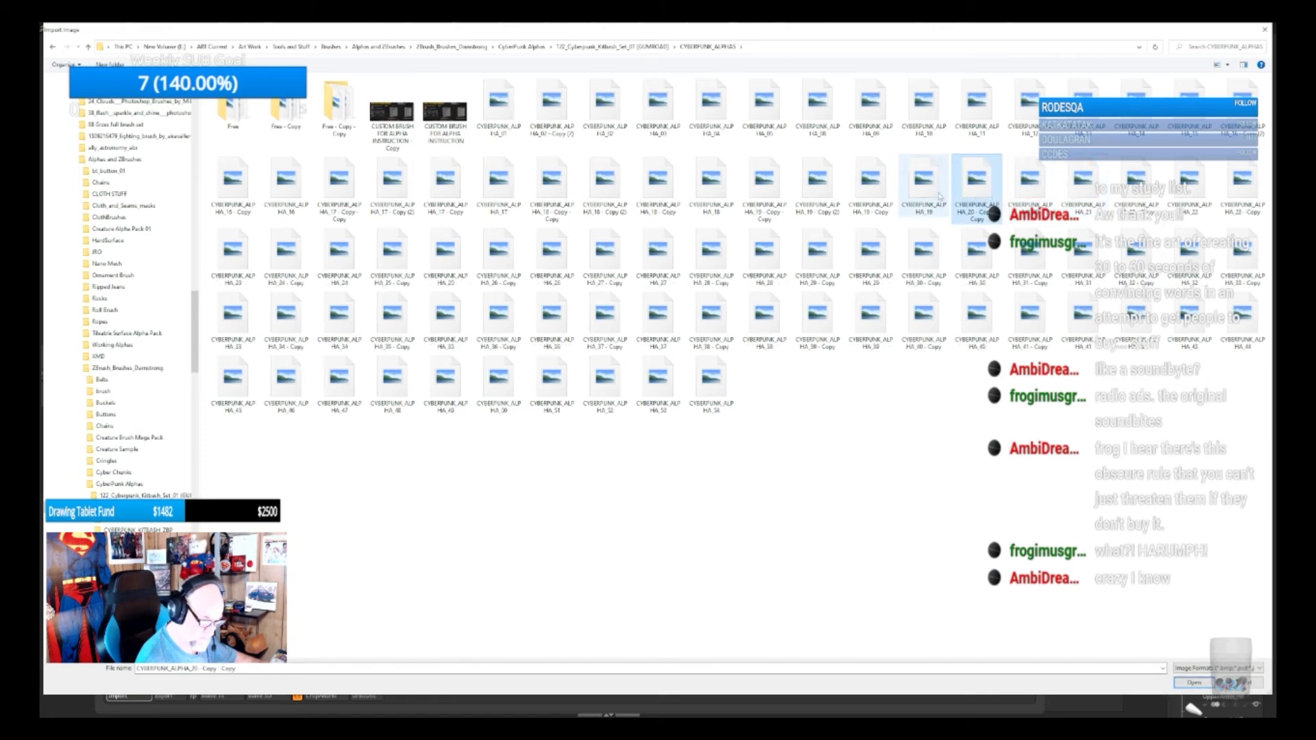
{"action": "key", "text": "Delete"}
{"action": "left_click", "coordinate": [871, 185]}
{"action": "key", "text": "Delete"}
{"action": "left_click", "coordinate": [816, 185]}
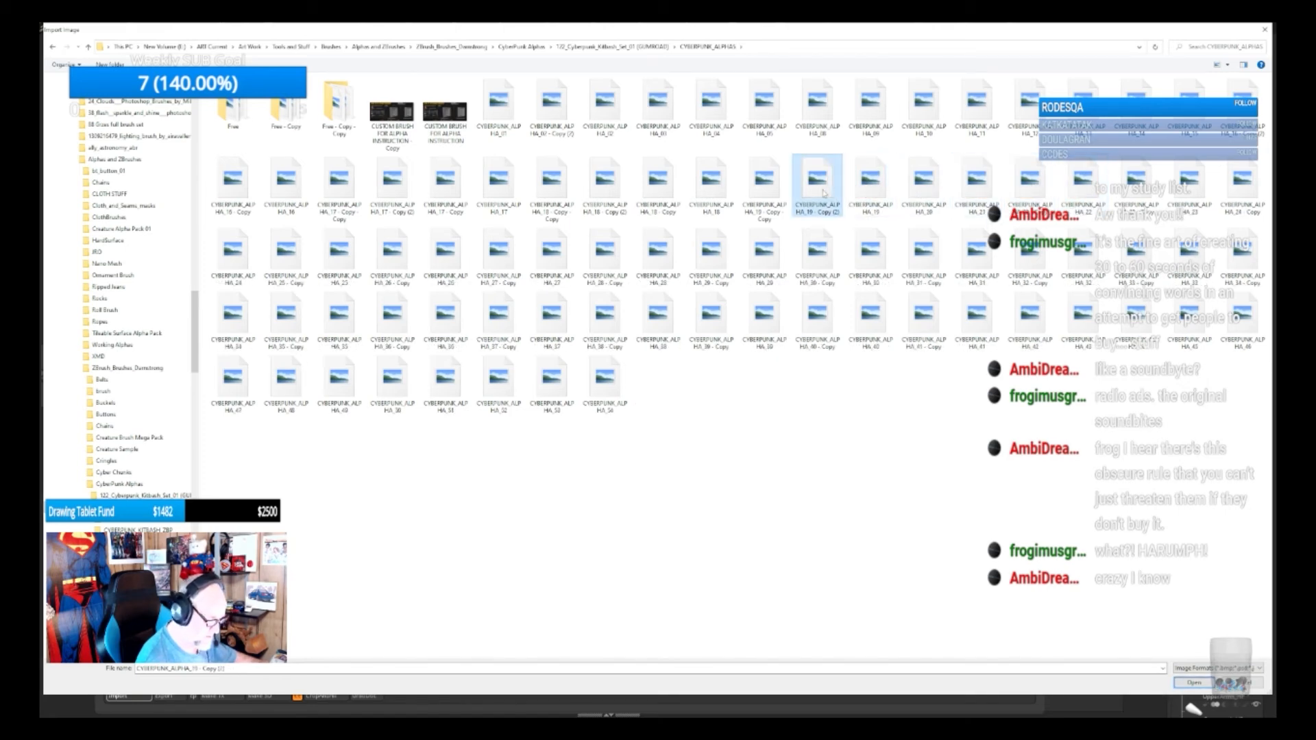
{"action": "key", "text": "Delete"}
{"action": "left_click", "coordinate": [754, 195]}
{"action": "key", "text": "Delete"}
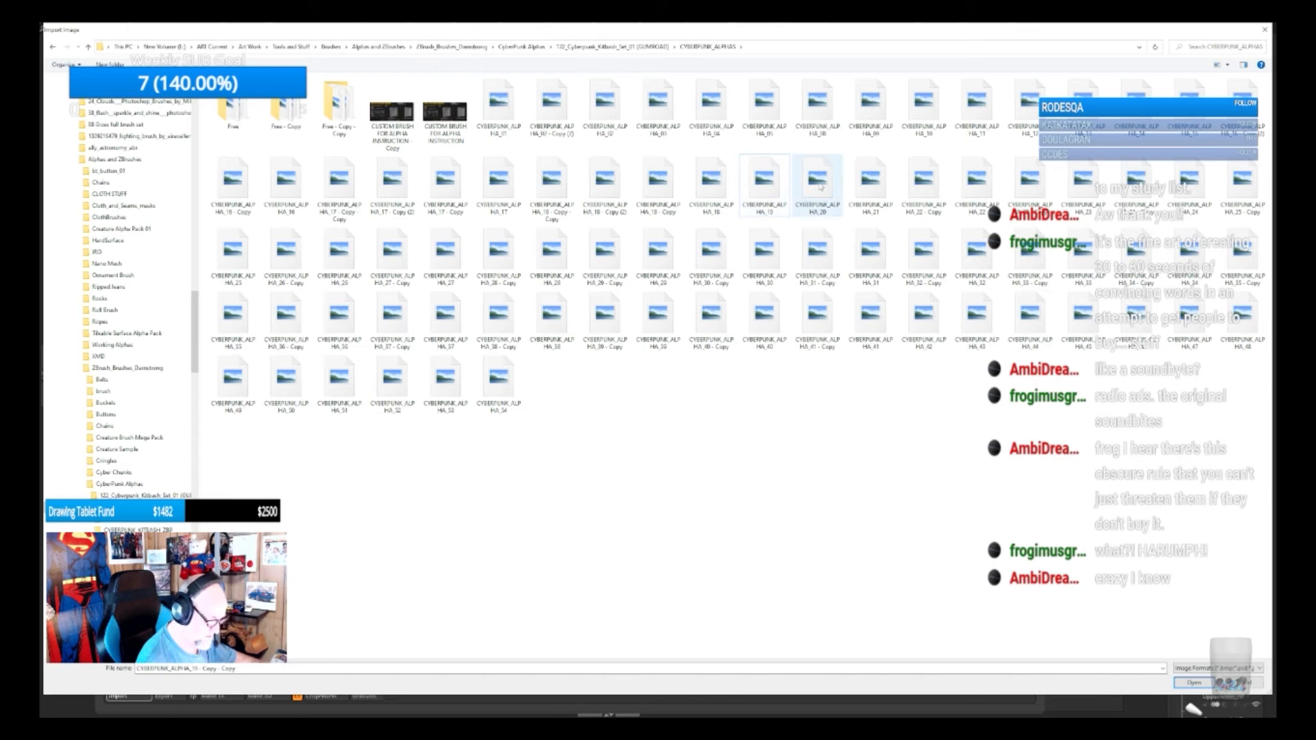
{"action": "left_click", "coordinate": [915, 185]}
{"action": "key", "text": "Delete"}
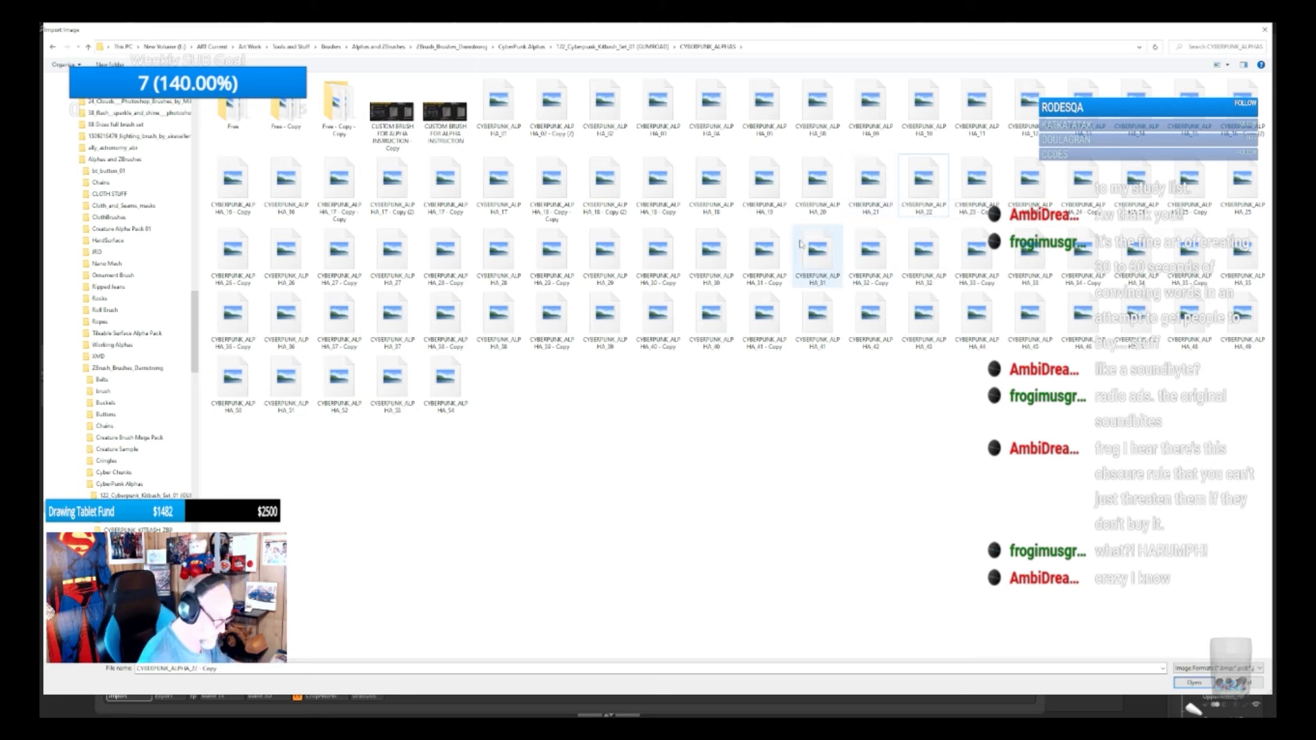
Delete the remaining duplicate copies of CYBERPUNK_ALPHA_16, CYBERPUNK_ALPHA_17 and CYBERPUNK_ALPHA_18
{"action": "left_click", "coordinate": [679, 206]}
{"action": "key", "text": "Delete"}
{"action": "left_click", "coordinate": [607, 192]}
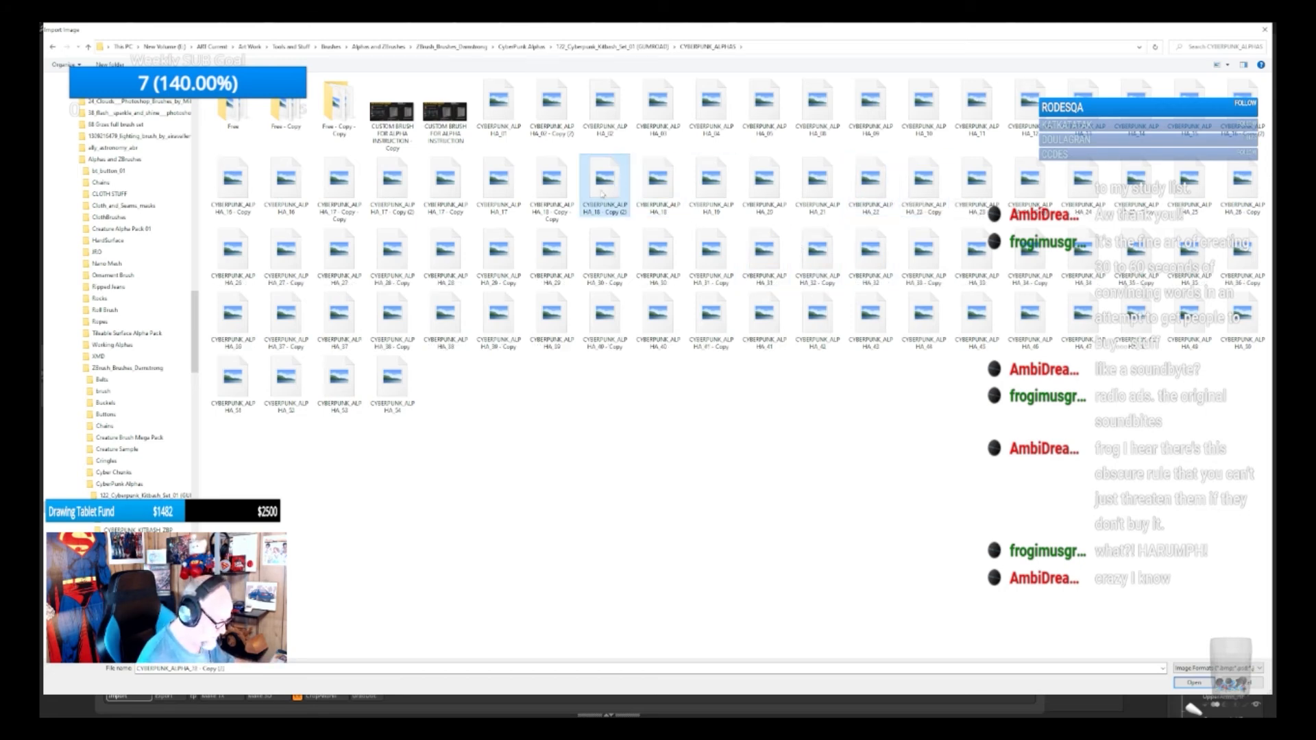
{"action": "key", "text": "Delete"}
{"action": "left_click", "coordinate": [552, 192]}
{"action": "key", "text": "Delete"}
{"action": "left_click", "coordinate": [446, 186]}
{"action": "key", "text": "Delete"}
{"action": "left_click", "coordinate": [380, 183]}
{"action": "key", "text": "Delete"}
{"action": "left_click", "coordinate": [343, 182]}
{"action": "key", "text": "Delete"}
{"action": "left_click", "coordinate": [233, 184]}
{"action": "key", "text": "Delete"}
Delete the duplicate copies of the images CYBERPUNK_ALPHA_30 to CYBERPUNK_ALPHA_37
{"action": "left_click", "coordinate": [287, 248]}
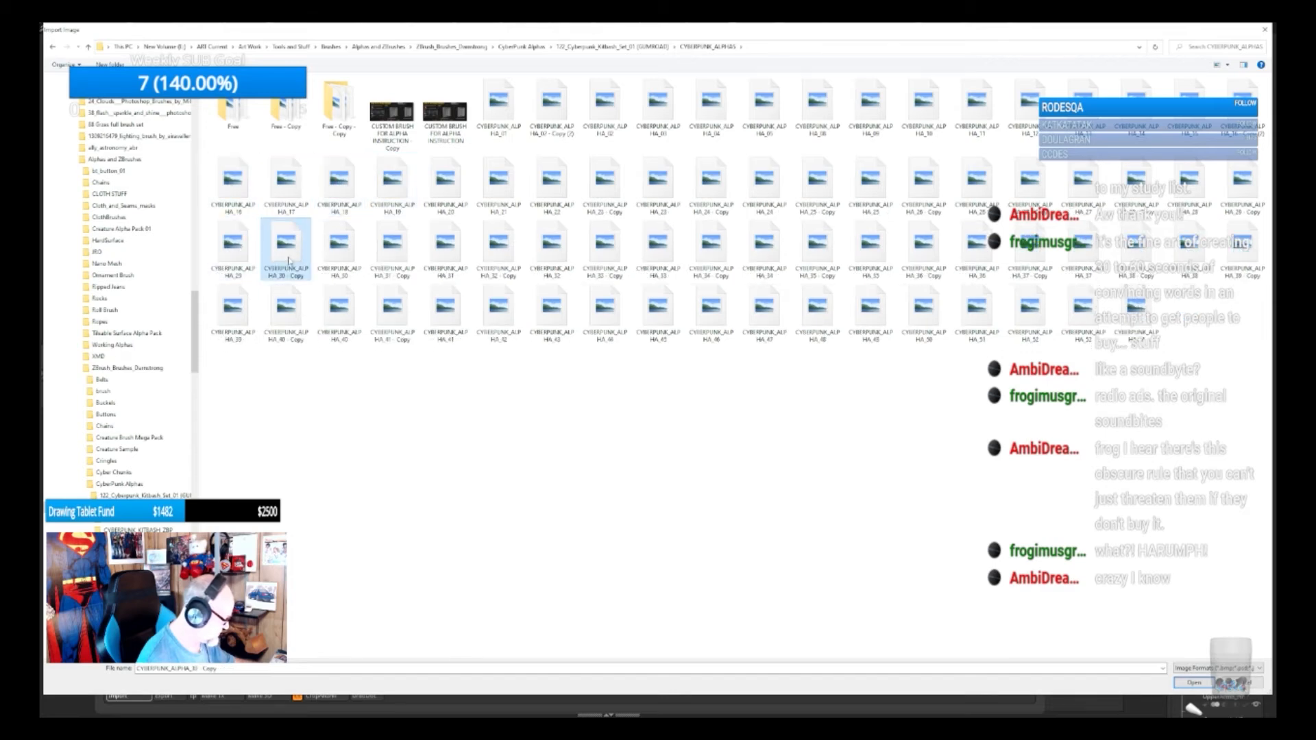
{"action": "key", "text": "Delete"}
{"action": "left_click", "coordinate": [362, 255]}
{"action": "key", "text": "Delete"}
{"action": "left_click", "coordinate": [408, 248]}
{"action": "key", "text": "Delete"}
{"action": "left_click", "coordinate": [447, 256]}
{"action": "key", "text": "Delete"}
{"action": "left_click", "coordinate": [504, 257]}
{"action": "key", "text": "Delete"}
{"action": "left_click", "coordinate": [553, 257]}
{"action": "key", "text": "Delete"}
{"action": "left_click", "coordinate": [606, 258]}
{"action": "key", "text": "Delete"}
{"action": "left_click", "coordinate": [648, 265]}
{"action": "key", "text": "Delete"}
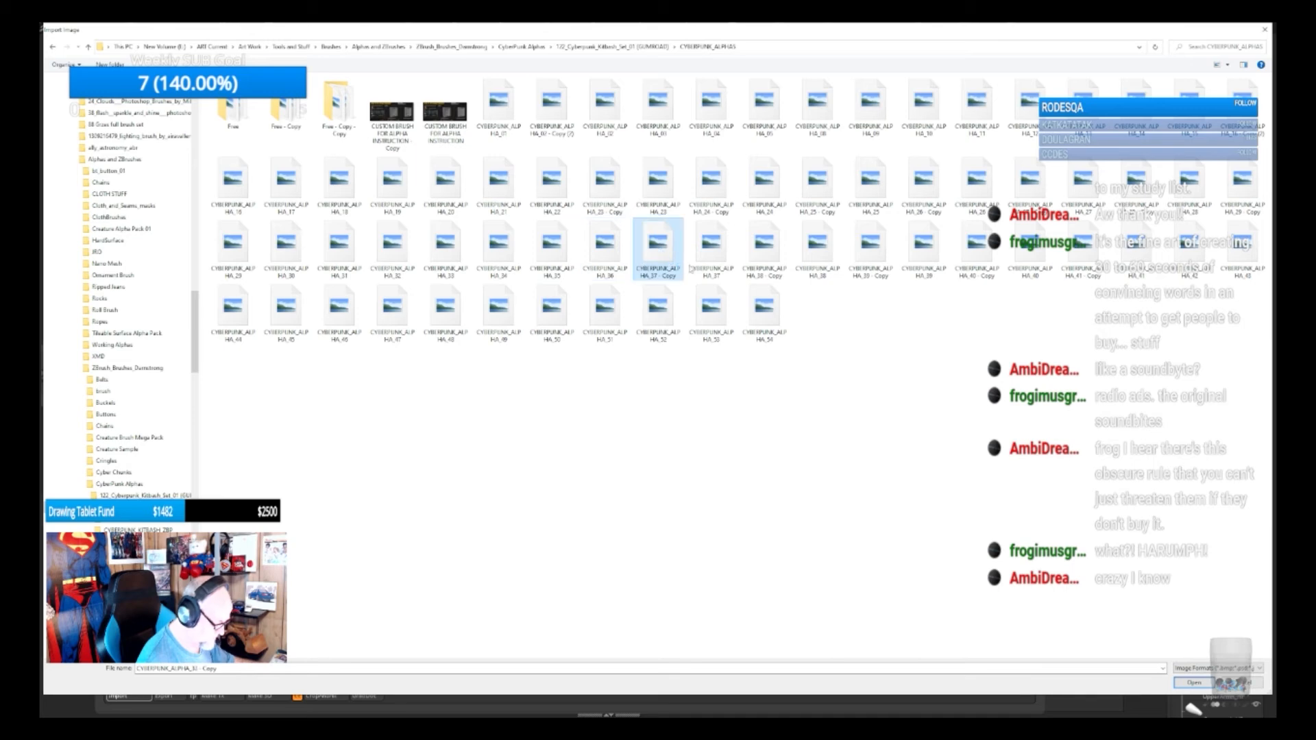
Delete the duplicate copies of the images CYBERPUNK_ALPHA_38 to CYBERPUNK_ALPHA_41
{"action": "left_click", "coordinate": [706, 260]}
{"action": "key", "text": "Delete"}
{"action": "left_click", "coordinate": [743, 278]}
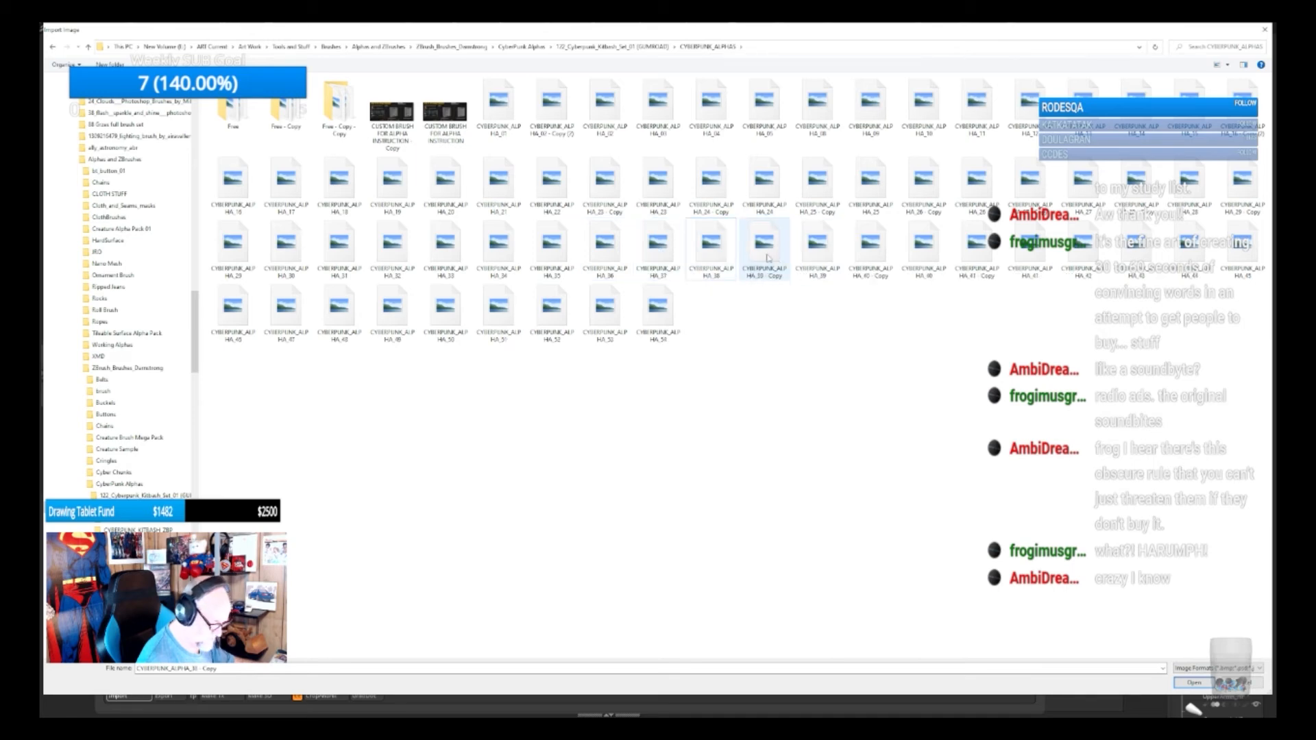
{"action": "key", "text": "Delete"}
{"action": "left_click", "coordinate": [815, 257]}
{"action": "key", "text": "Delete"}
{"action": "left_click", "coordinate": [878, 253]}
{"action": "key", "text": "Delete"}
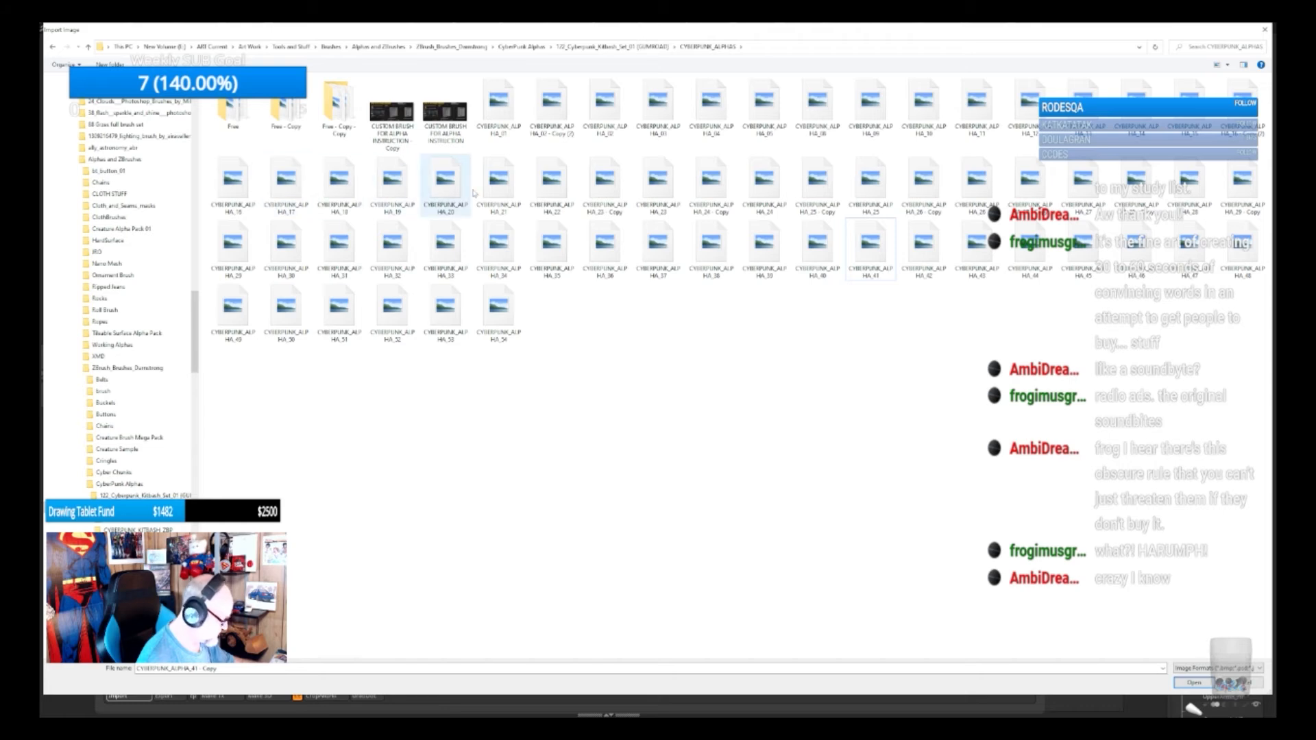
Delete the remaining second copies among the first images of the CYBERPUNK ALPHAS folder
{"action": "left_click", "coordinate": [567, 116]}
{"action": "key", "text": "Delete"}
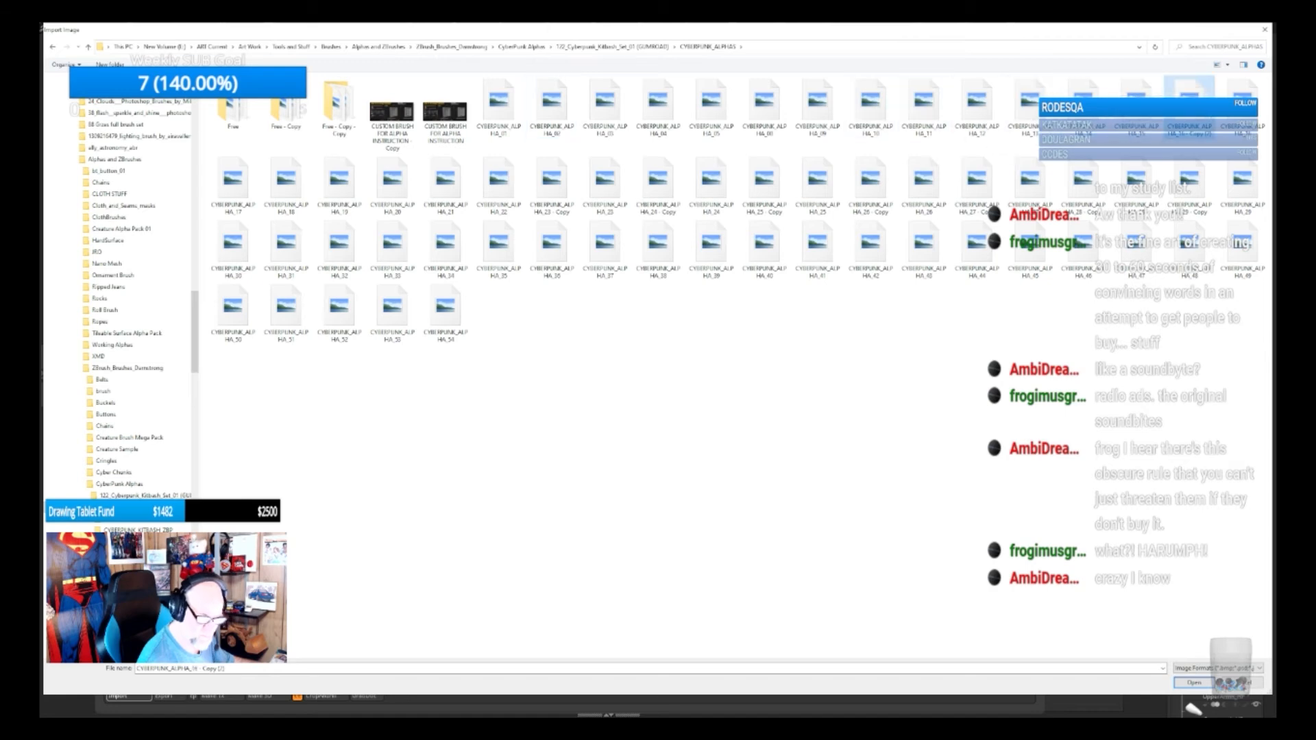
{"action": "left_click", "coordinate": [1136, 103]}
{"action": "key", "text": "Delete"}
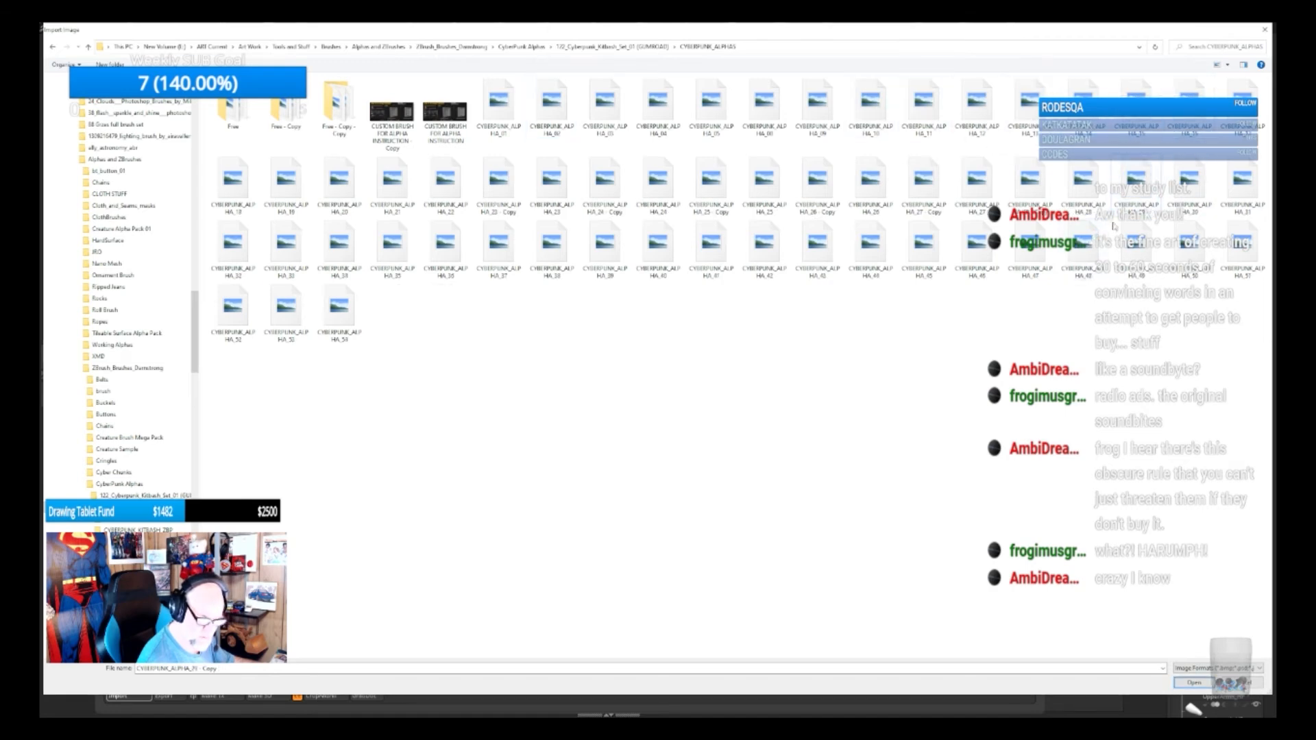
Delete the duplicate copies of the images CYBERPUNK_ALPHA_23 to CYBERPUNK_ALPHA_29
{"action": "left_click", "coordinate": [1009, 211]}
{"action": "key", "text": "Delete"}
{"action": "left_click", "coordinate": [923, 196]}
{"action": "key", "text": "Delete"}
{"action": "left_click", "coordinate": [809, 199]}
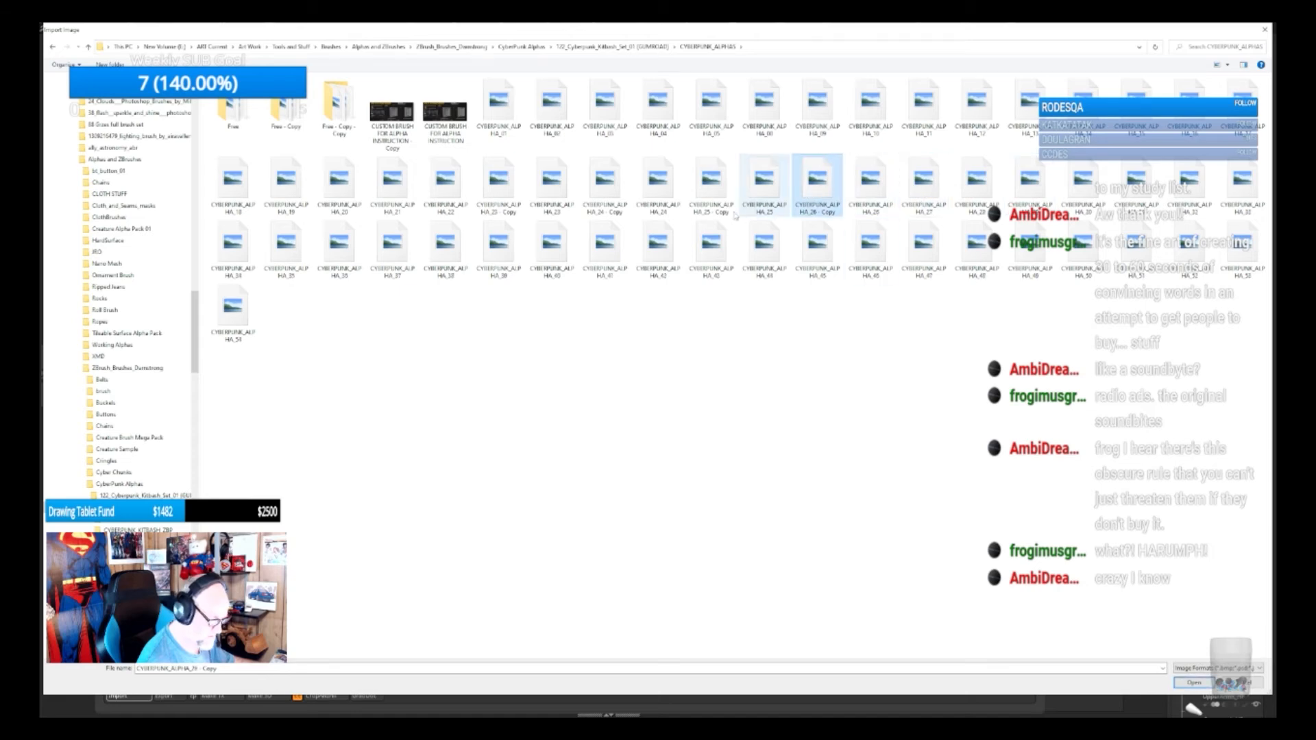
{"action": "key", "text": "Delete"}
{"action": "left_click", "coordinate": [711, 195]}
{"action": "key", "text": "Delete"}
{"action": "left_click", "coordinate": [604, 199]}
{"action": "key", "text": "Delete"}
{"action": "left_click", "coordinate": [498, 196]}
{"action": "key", "text": "Delete"}
{"action": "left_click", "coordinate": [329, 207]}
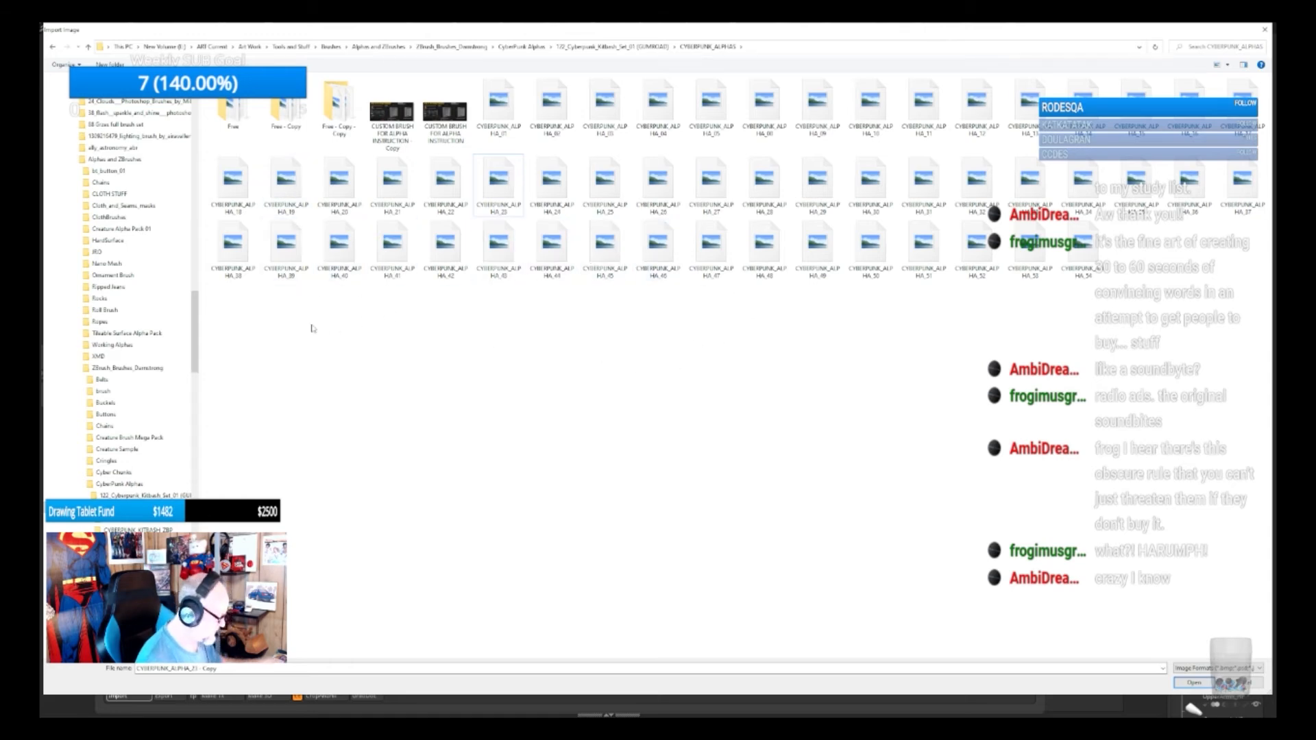
Import all numbered CYBERPUNK_ALPHA images together, leaving out the Free folders and the two custom brush instruction images
{"action": "left_click_drag", "start_coordinate": [287, 295], "coordinate": [1267, 87]}
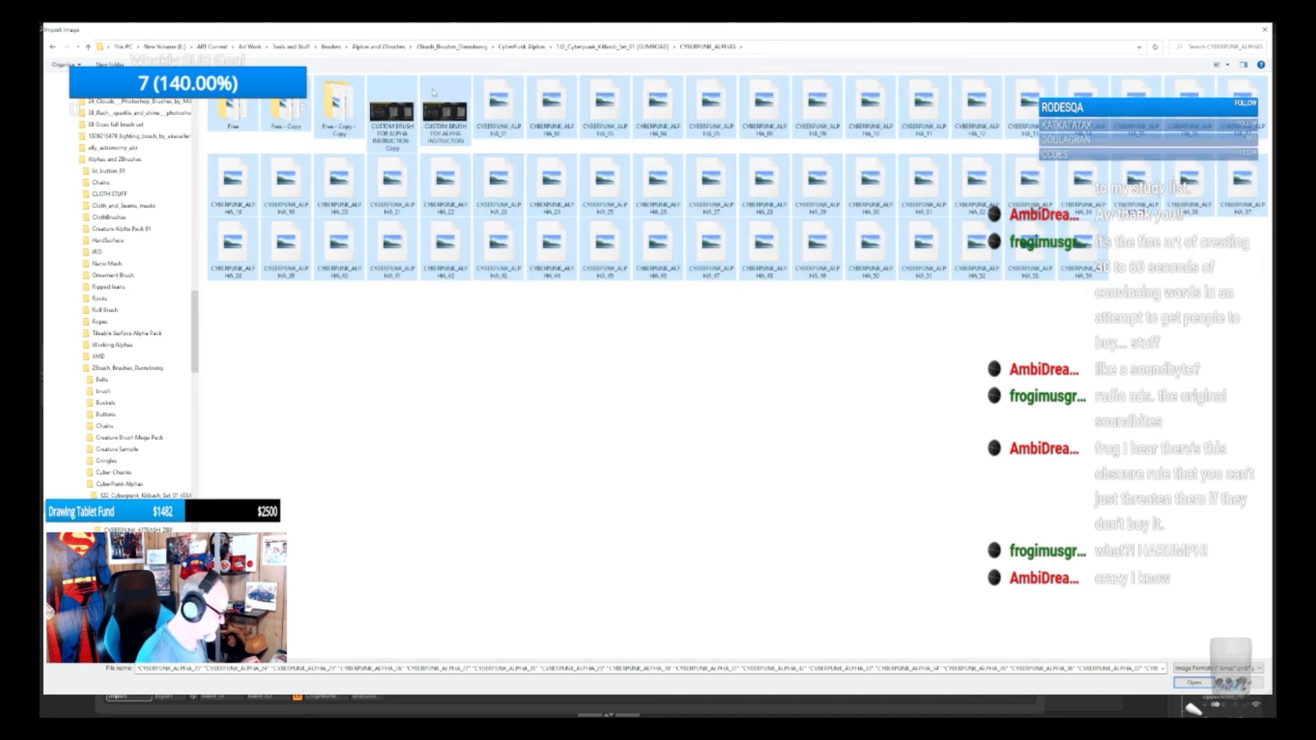
{"action": "left_click", "coordinate": [239, 117], "text": "ctrl"}
{"action": "left_click", "coordinate": [283, 113], "text": "ctrl"}
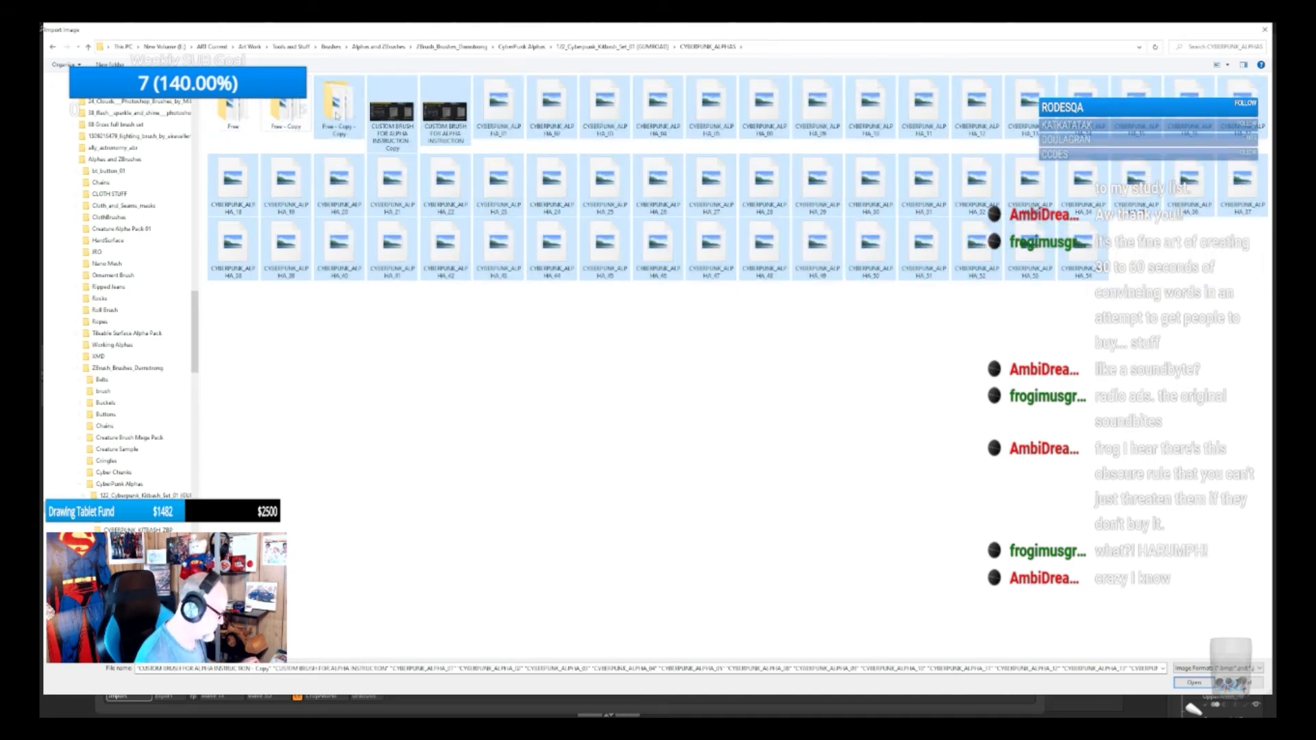
{"action": "left_click", "coordinate": [336, 114], "text": "ctrl"}
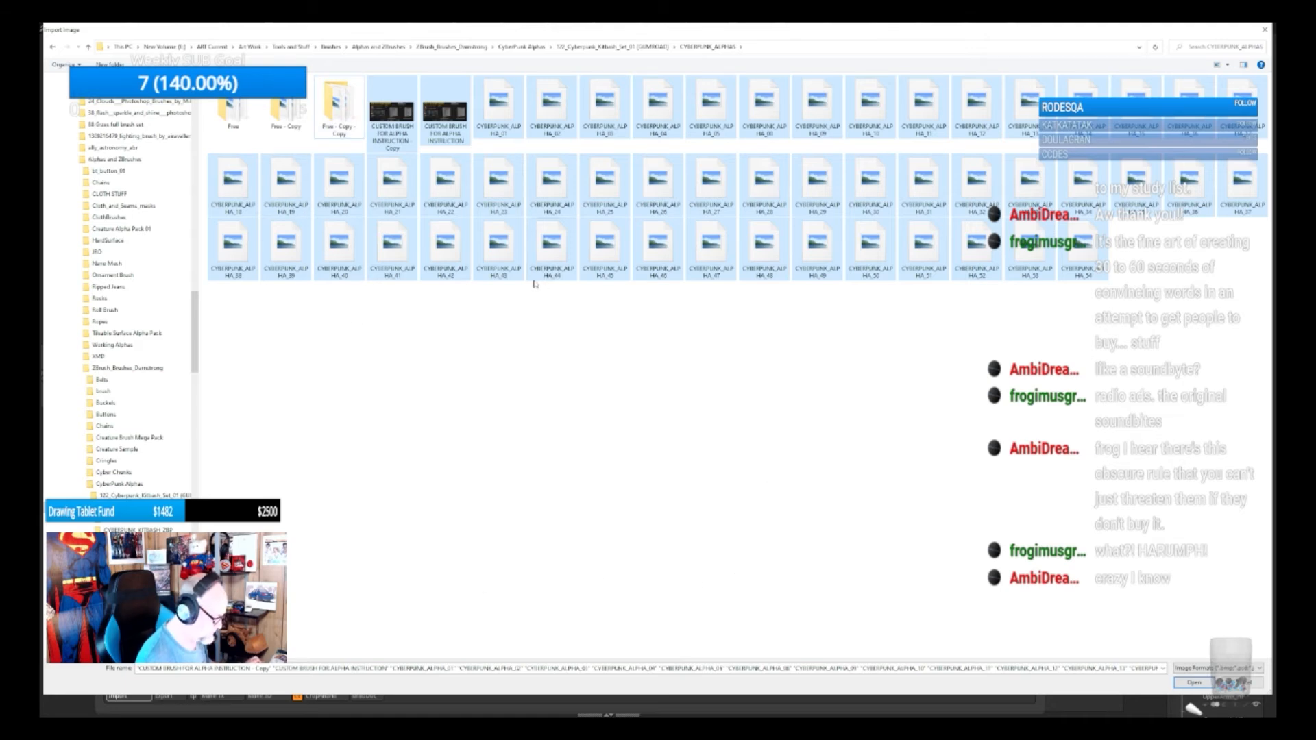
{"action": "left_click", "coordinate": [402, 98], "text": "ctrl"}
{"action": "left_click", "coordinate": [445, 113], "text": "ctrl"}
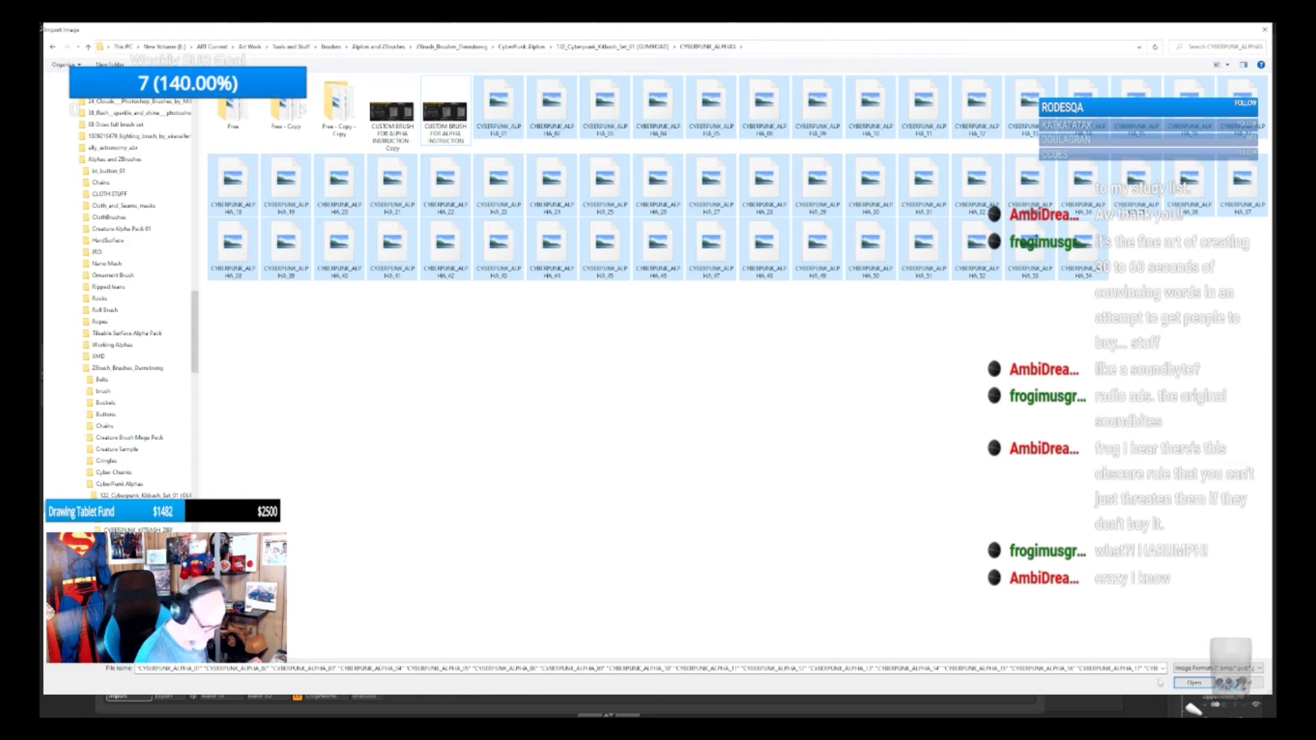
{"action": "left_click", "coordinate": [1193, 683]}
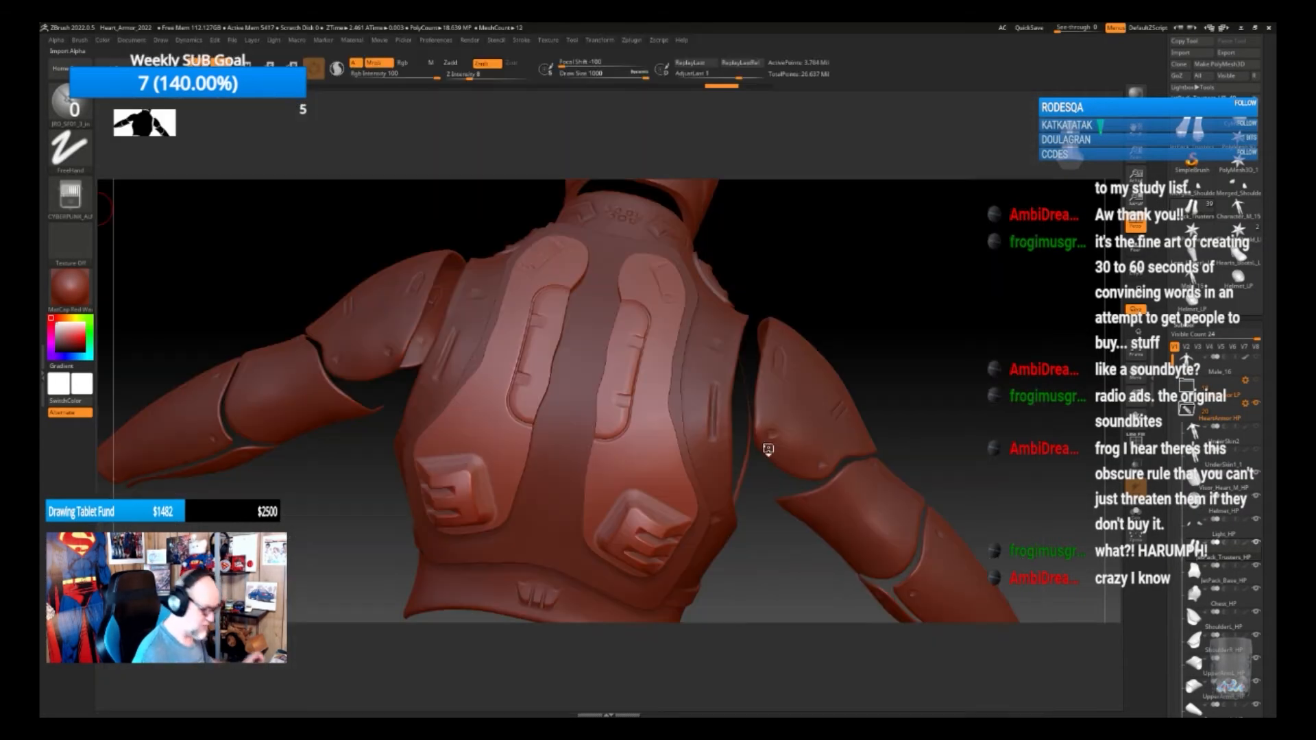
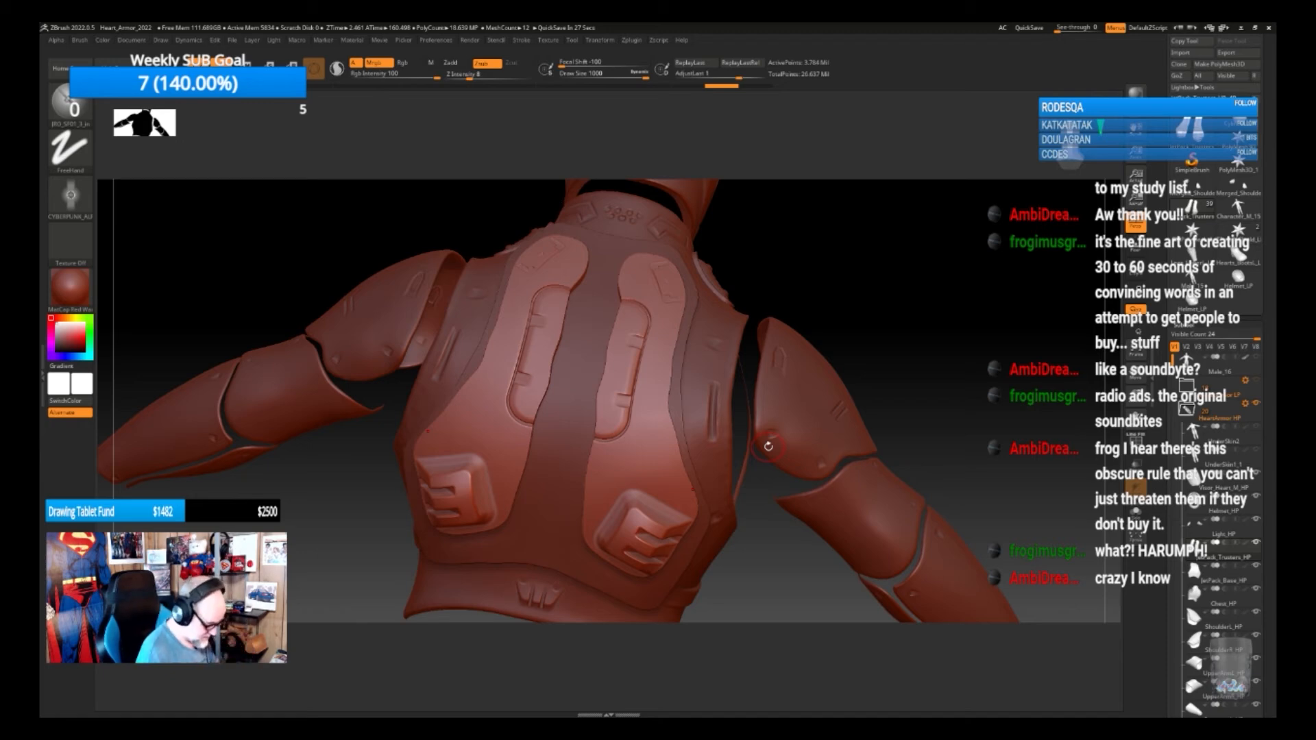
Restore the program window to its reduced size and move it aside
{"action": "left_click_drag", "start_coordinate": [773, 554], "coordinate": [776, 538]}
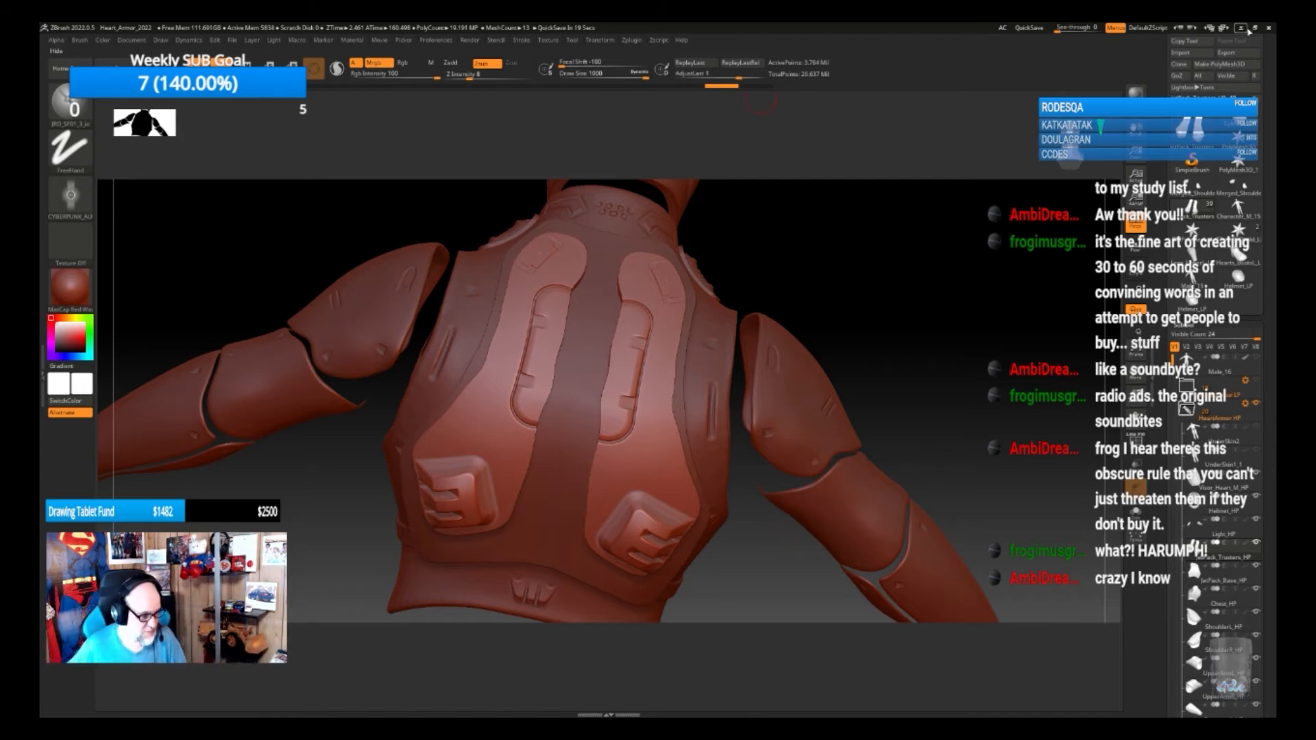
{"action": "left_click", "coordinate": [1254, 28]}
{"action": "left_click_drag", "start_coordinate": [680, 184], "coordinate": [1275, 184]}
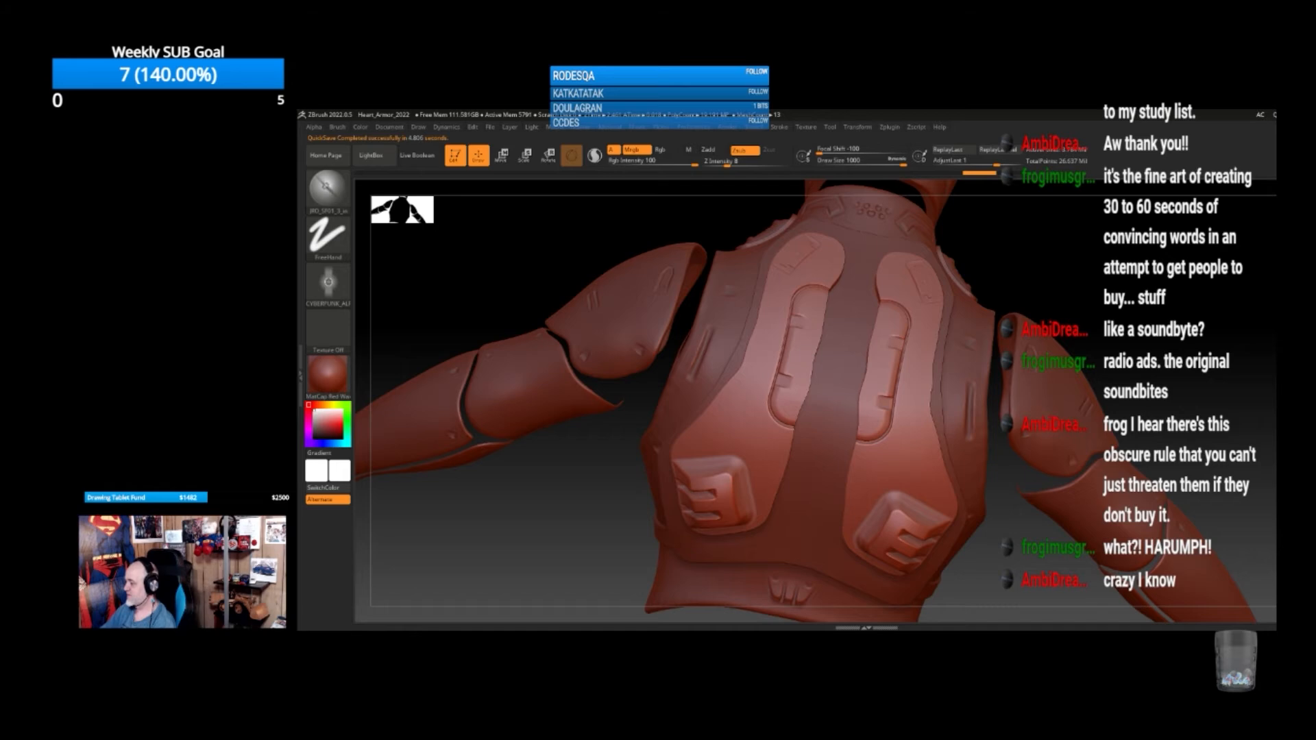
Assign the CYBERPUNK_ALPHA_53 alpha to the brush with the DragRect stroke and a Z Intensity of 29
{"action": "left_click_drag", "start_coordinate": [1063, 282], "coordinate": [1033, 286]}
{"action": "left_click", "coordinate": [328, 284]}
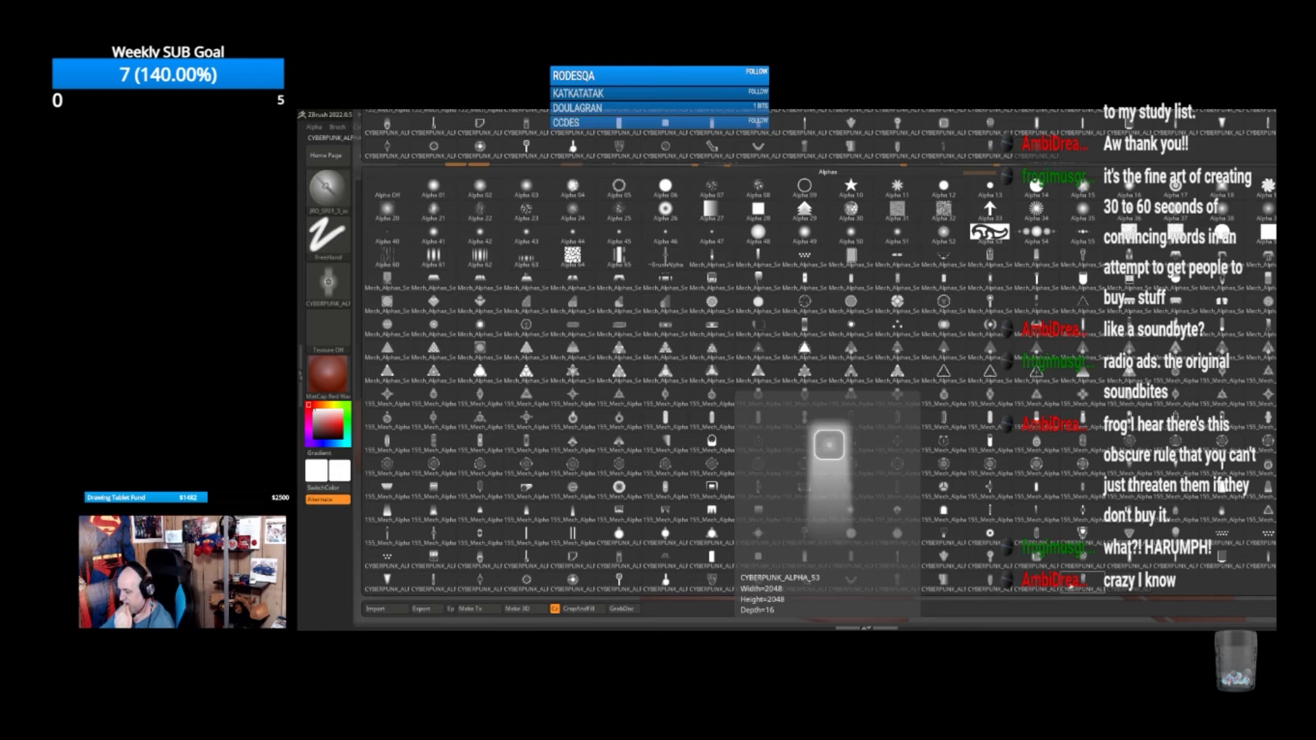
{"action": "left_click", "coordinate": [1069, 585]}
{"action": "left_click_drag", "start_coordinate": [1014, 549], "coordinate": [948, 409]}
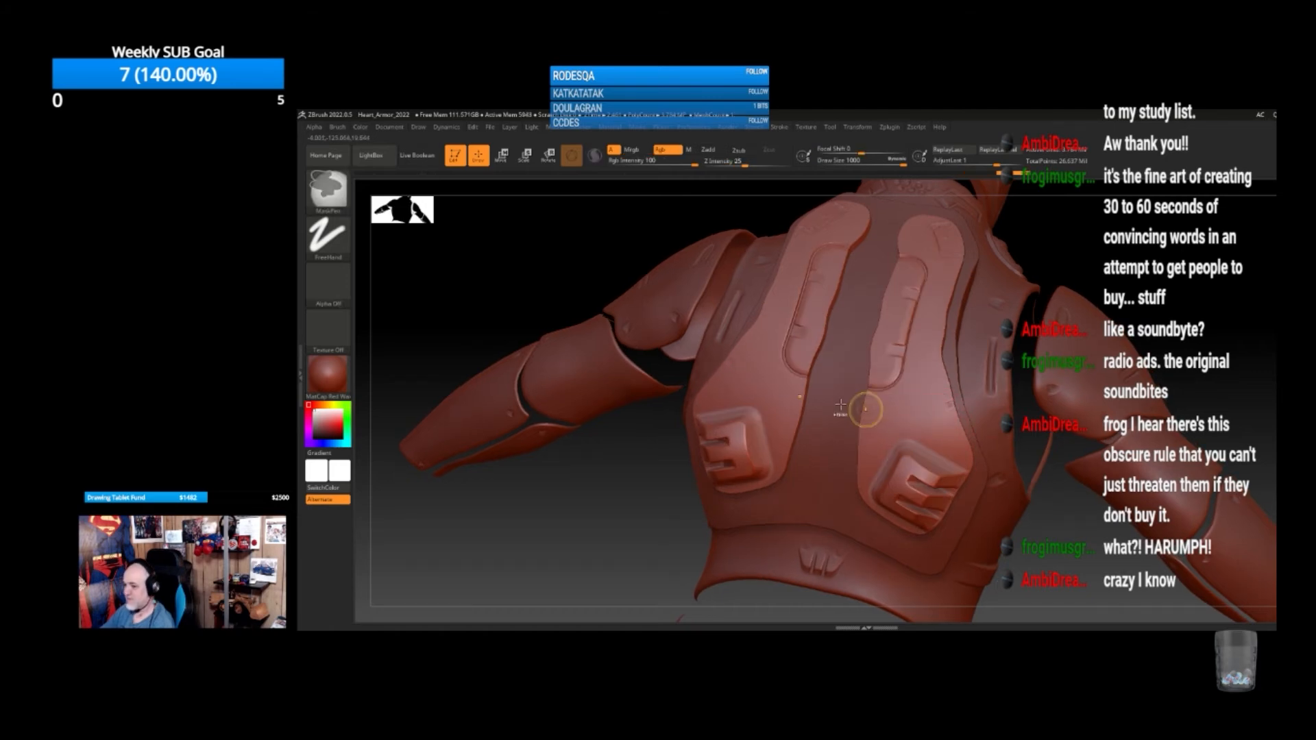
{"action": "left_click", "coordinate": [327, 235]}
{"action": "left_click", "coordinate": [433, 244]}
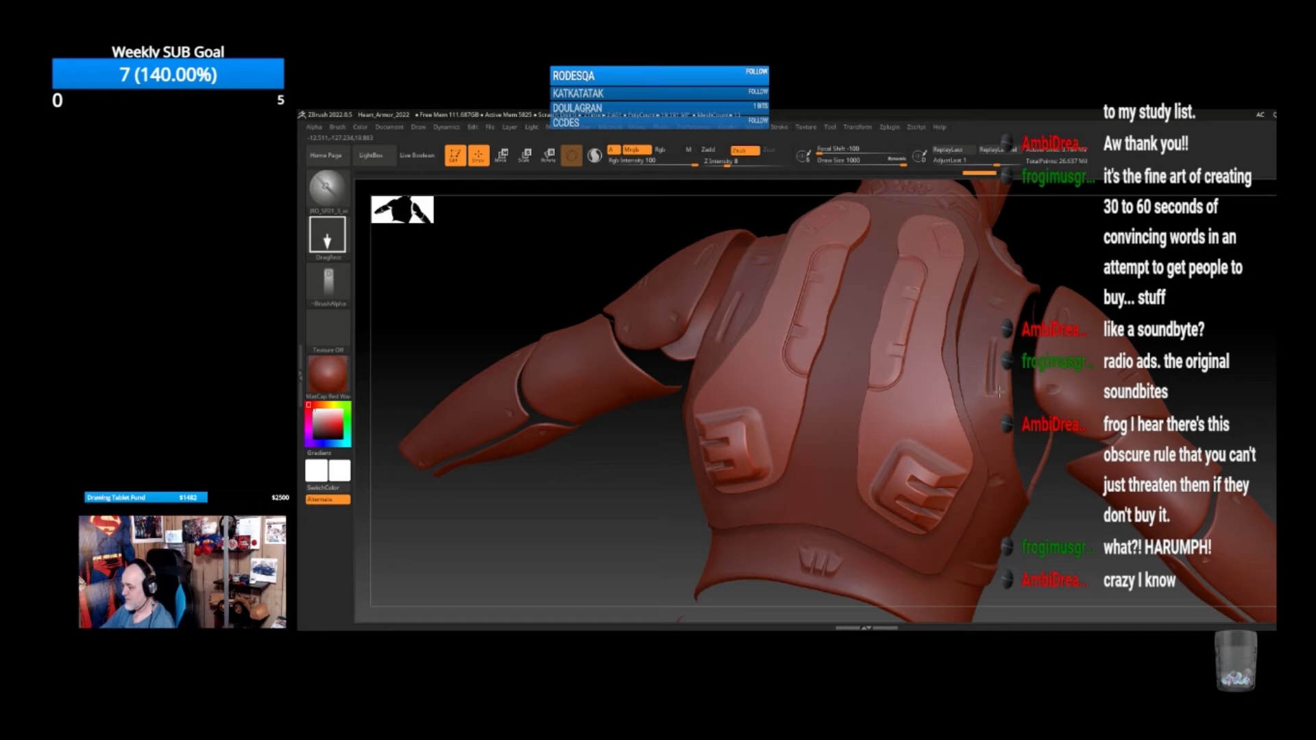
{"action": "right_click_drag", "start_coordinate": [950, 321], "coordinate": [925, 394]}
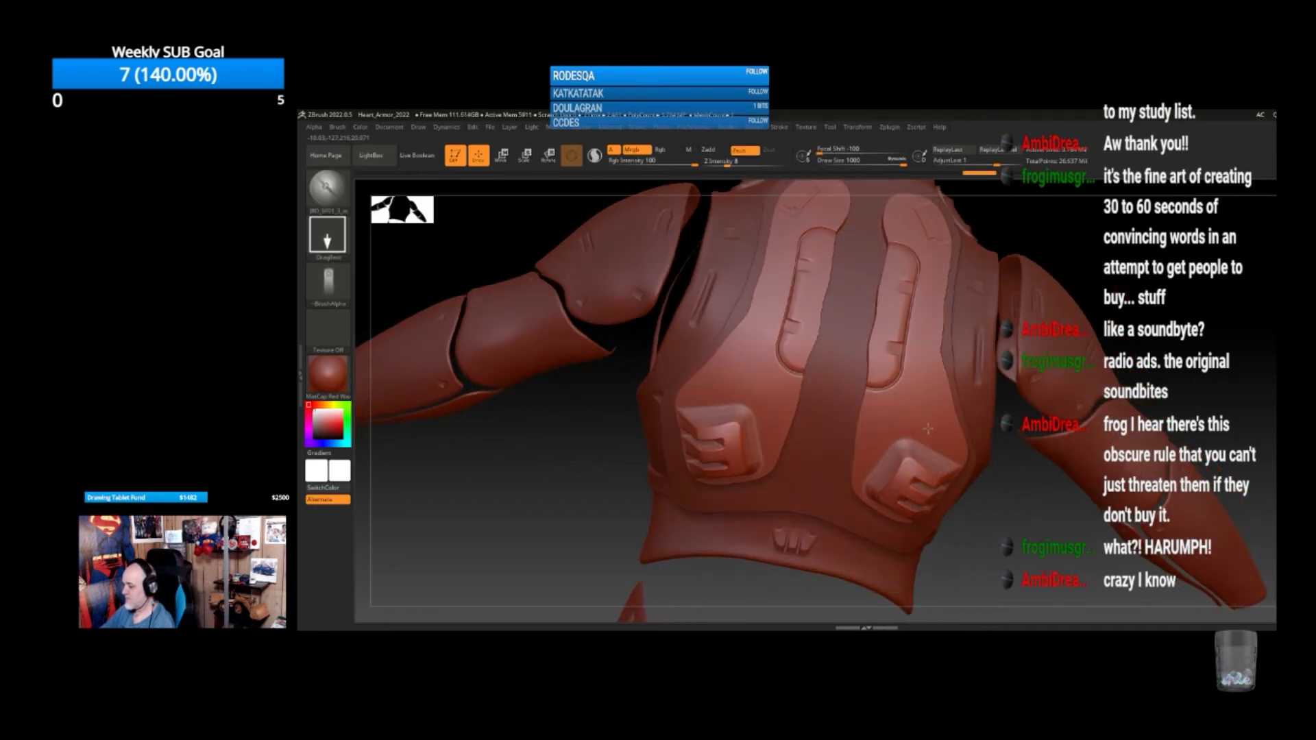
{"action": "key", "text": "space"}
{"action": "left_click_drag", "start_coordinate": [773, 263], "coordinate": [793, 263]}
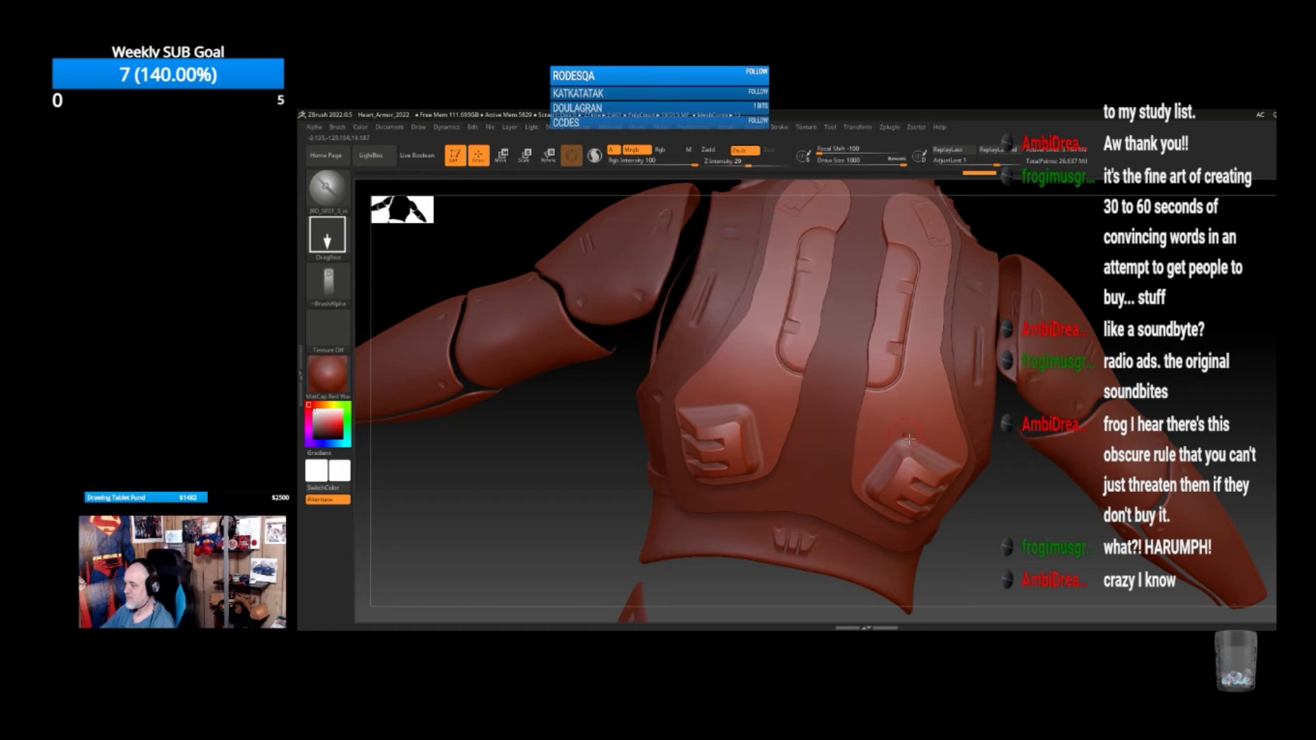
Try stamping the alpha onto the jetpack thrusters just above the vents
{"action": "left_click_drag", "start_coordinate": [1044, 384], "coordinate": [1001, 416]}
{"action": "key", "text": "ctrl"}
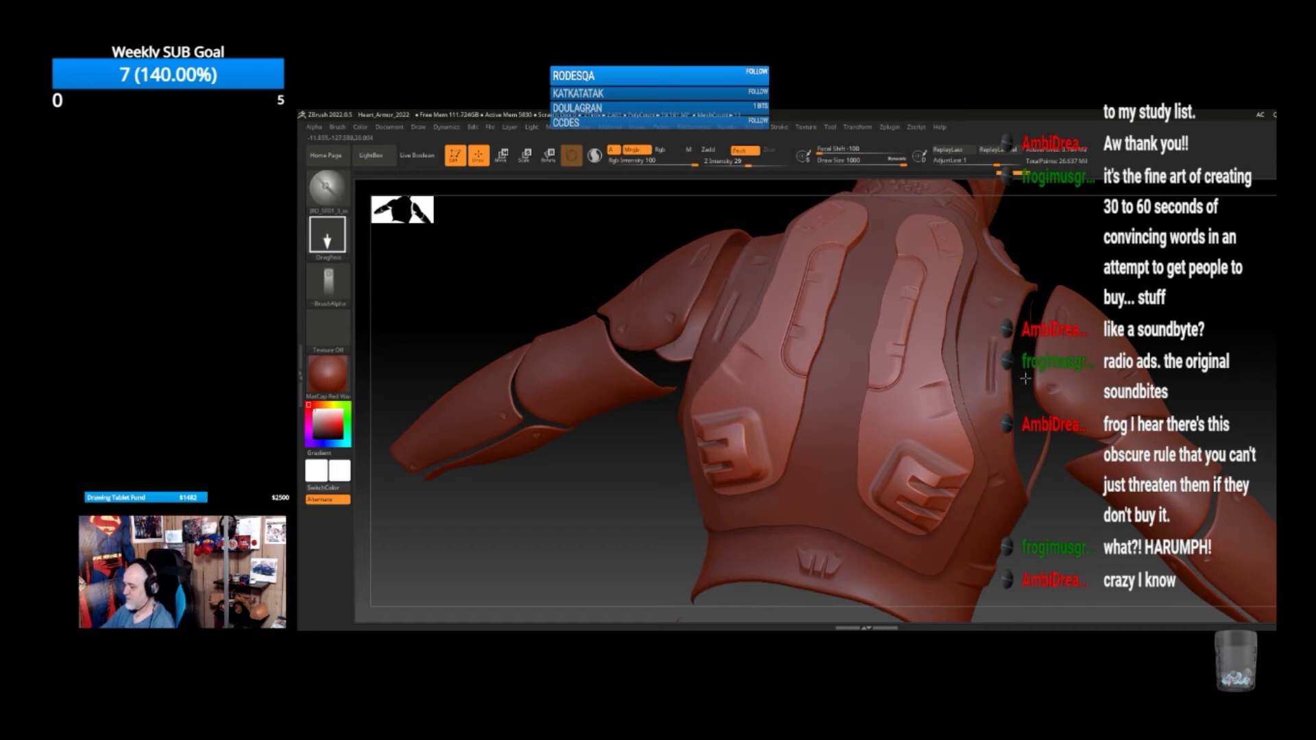
{"action": "key", "text": "ctrl+z"}
{"action": "left_click_drag", "start_coordinate": [935, 406], "coordinate": [1049, 372]}
{"action": "key", "text": "ctrl+z"}
{"action": "left_click_drag", "start_coordinate": [937, 403], "coordinate": [1037, 375]}
{"action": "mouse_move", "coordinate": [1185, 318]}
{"action": "left_mouse_down"}
{"action": "mouse_move", "coordinate": [1171, 309]}
{"action": "mouse_move", "coordinate": [1144, 331]}
{"action": "mouse_move", "coordinate": [1152, 312]}
{"action": "mouse_move", "coordinate": [1208, 328]}
{"action": "left_mouse_up"}
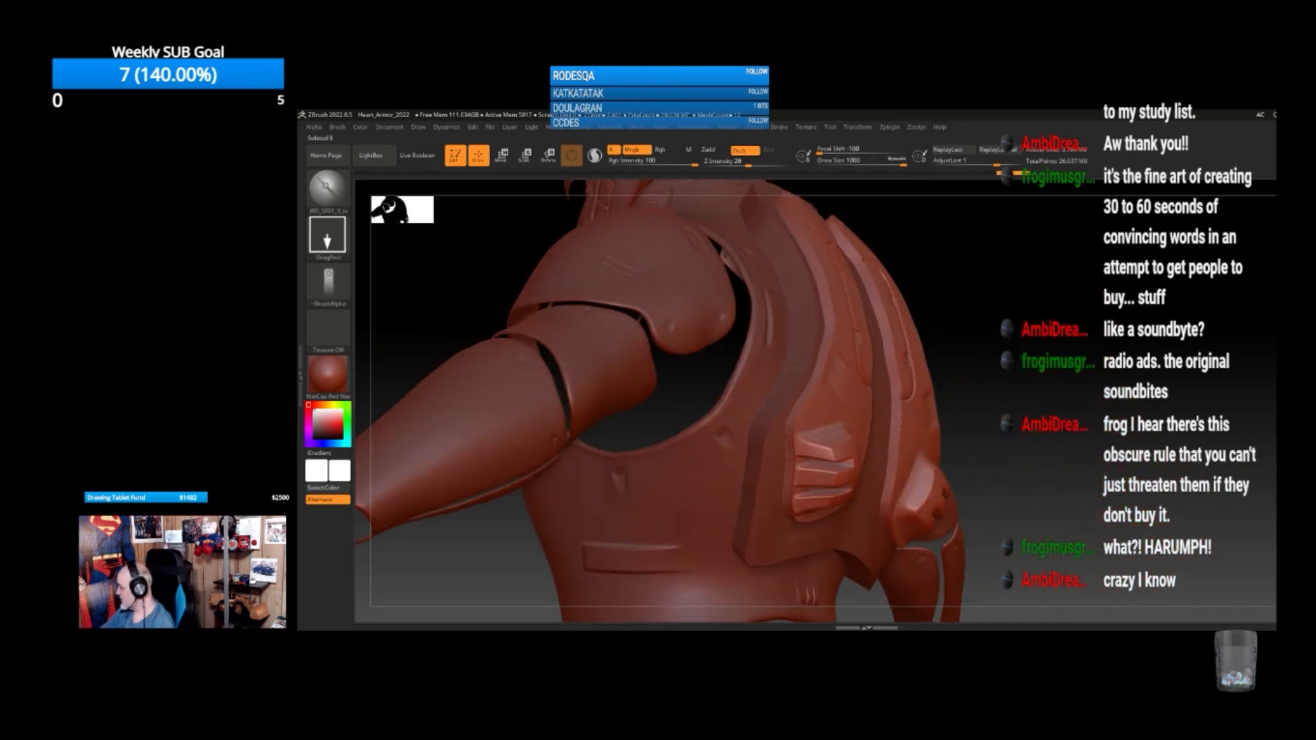
Hide the jetpack base and chest subtools, then reselect the JetPack_Trusters_HP subtool and undo its last stamp
{"action": "left_click", "coordinate": [1275, 473]}
{"action": "left_click", "coordinate": [1275, 514]}
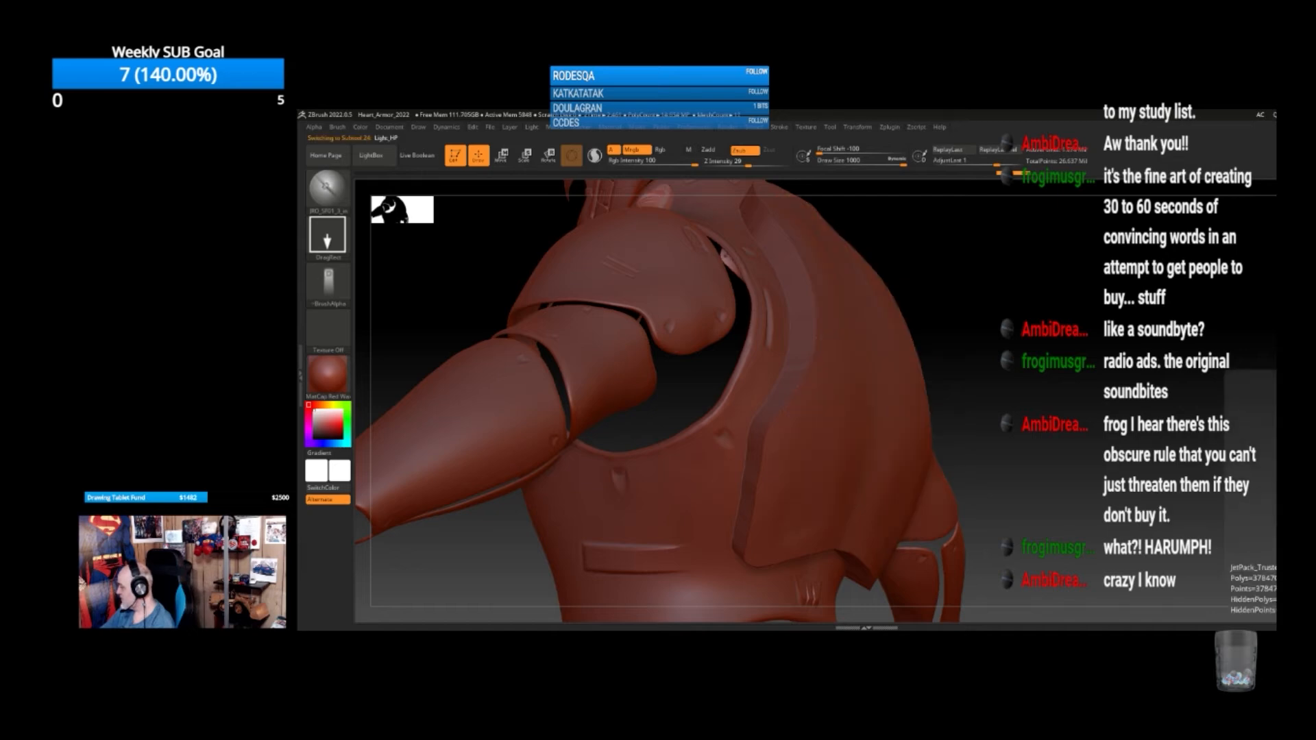
{"action": "left_click", "coordinate": [1276, 528]}
{"action": "left_click_drag", "start_coordinate": [1123, 433], "coordinate": [1152, 426], "text": "alt"}
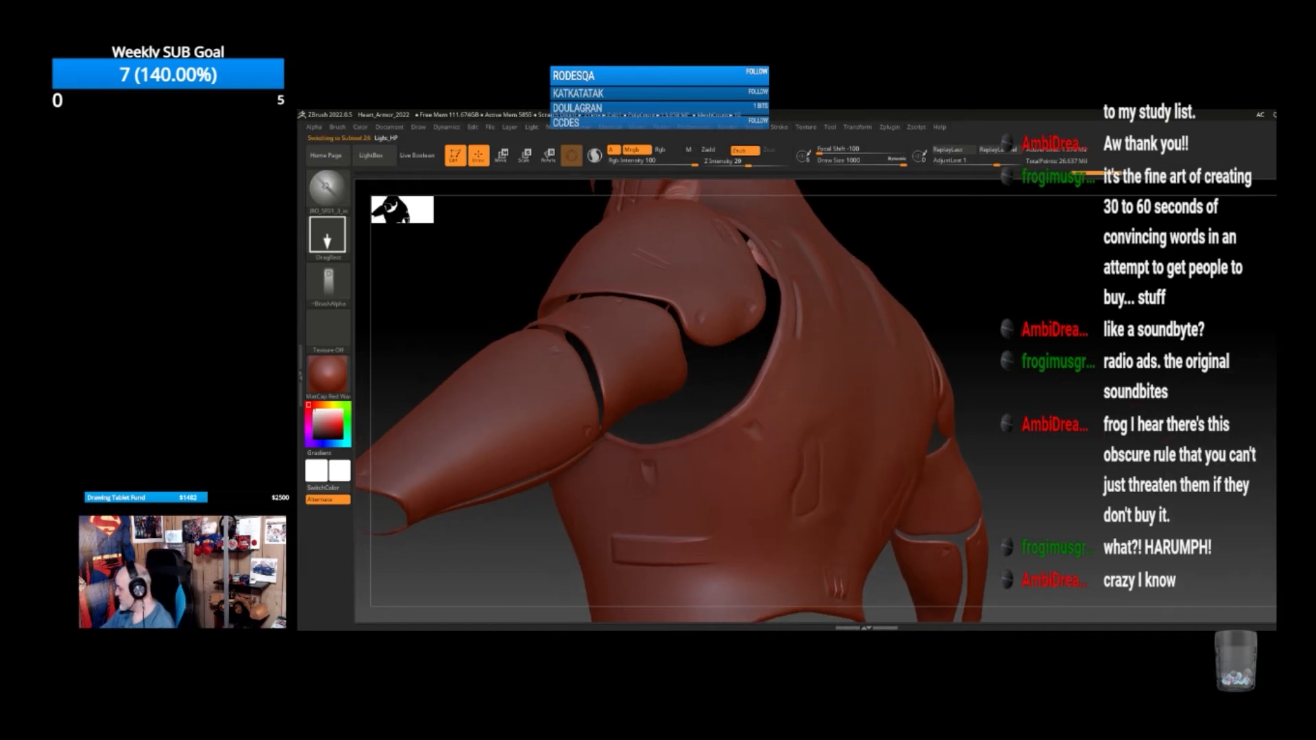
{"action": "left_click", "coordinate": [1275, 524]}
{"action": "left_click", "coordinate": [1275, 524]}
{"action": "left_click_drag", "start_coordinate": [1062, 399], "coordinate": [1204, 395]}
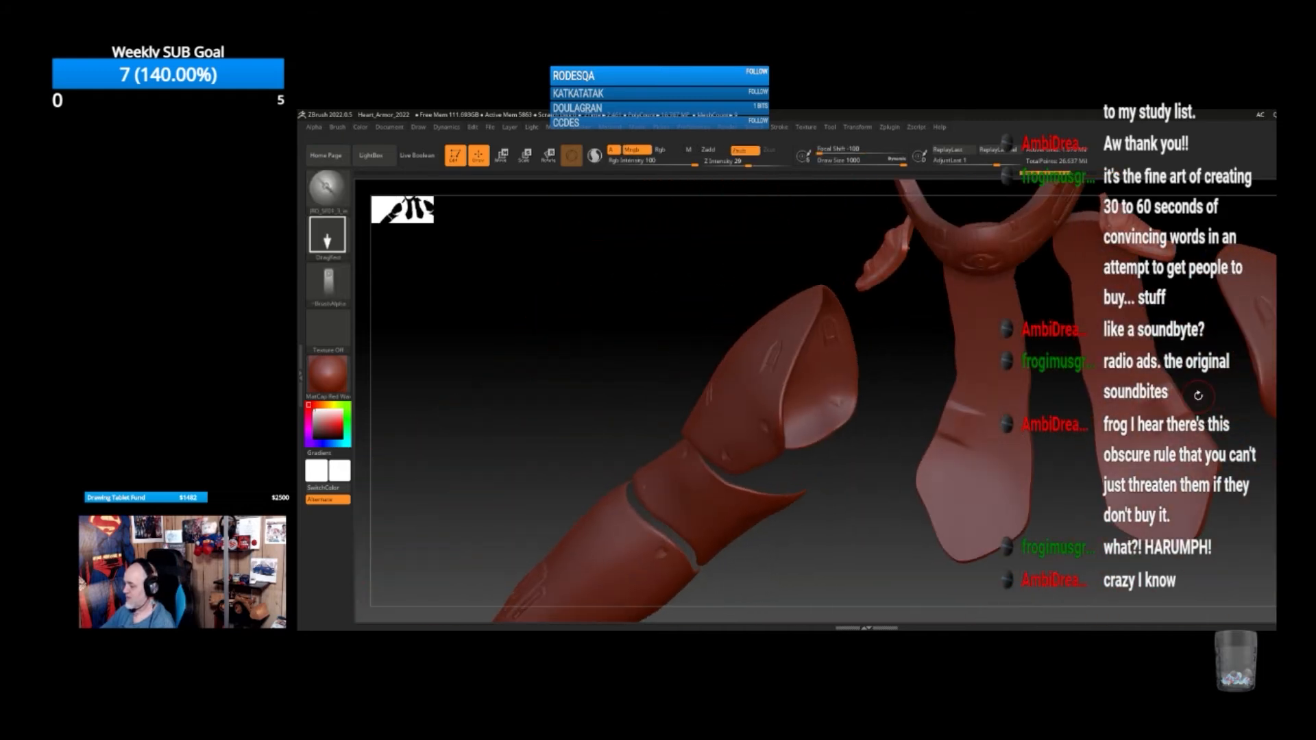
{"action": "mouse_move", "coordinate": [1204, 395]}
{"action": "left_mouse_down"}
{"action": "mouse_move", "coordinate": [1173, 392]}
{"action": "mouse_move", "coordinate": [1169, 368]}
{"action": "mouse_move", "coordinate": [1128, 380]}
{"action": "left_mouse_up"}
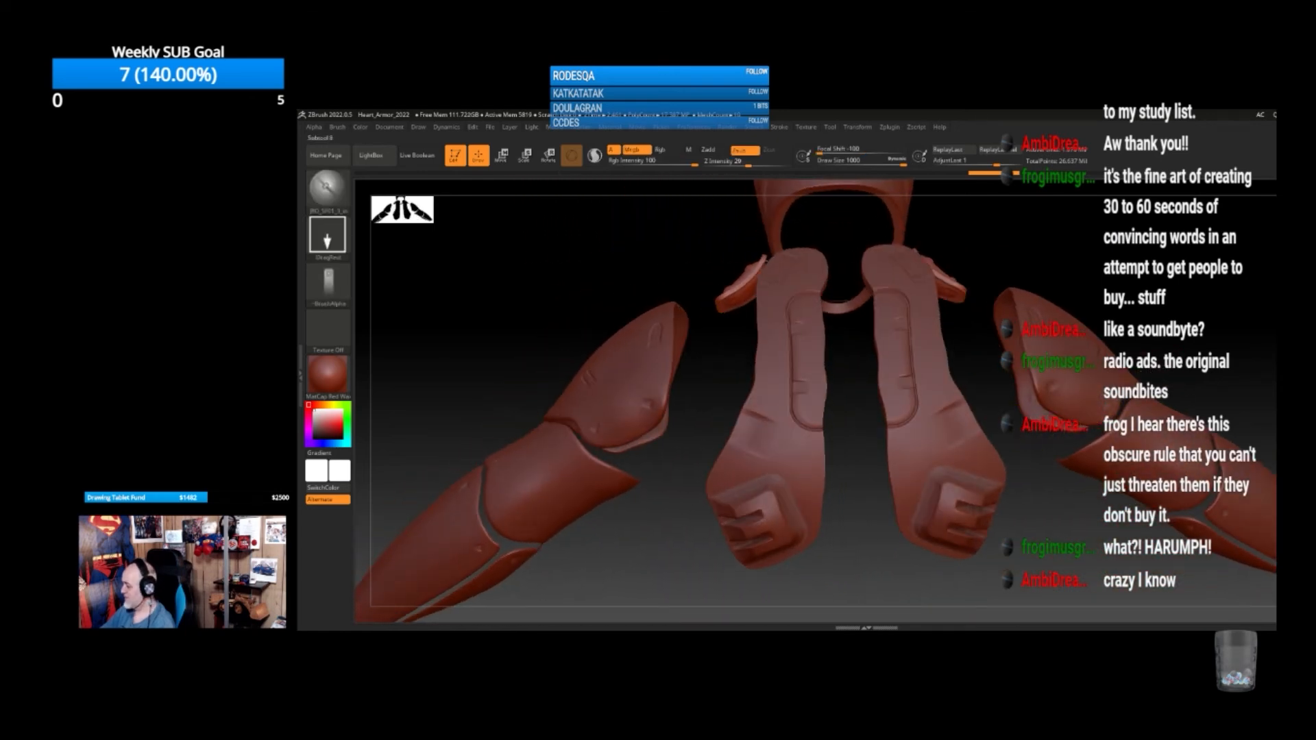
{"action": "left_click", "coordinate": [1275, 425]}
{"action": "key", "text": "ctrl+z"}
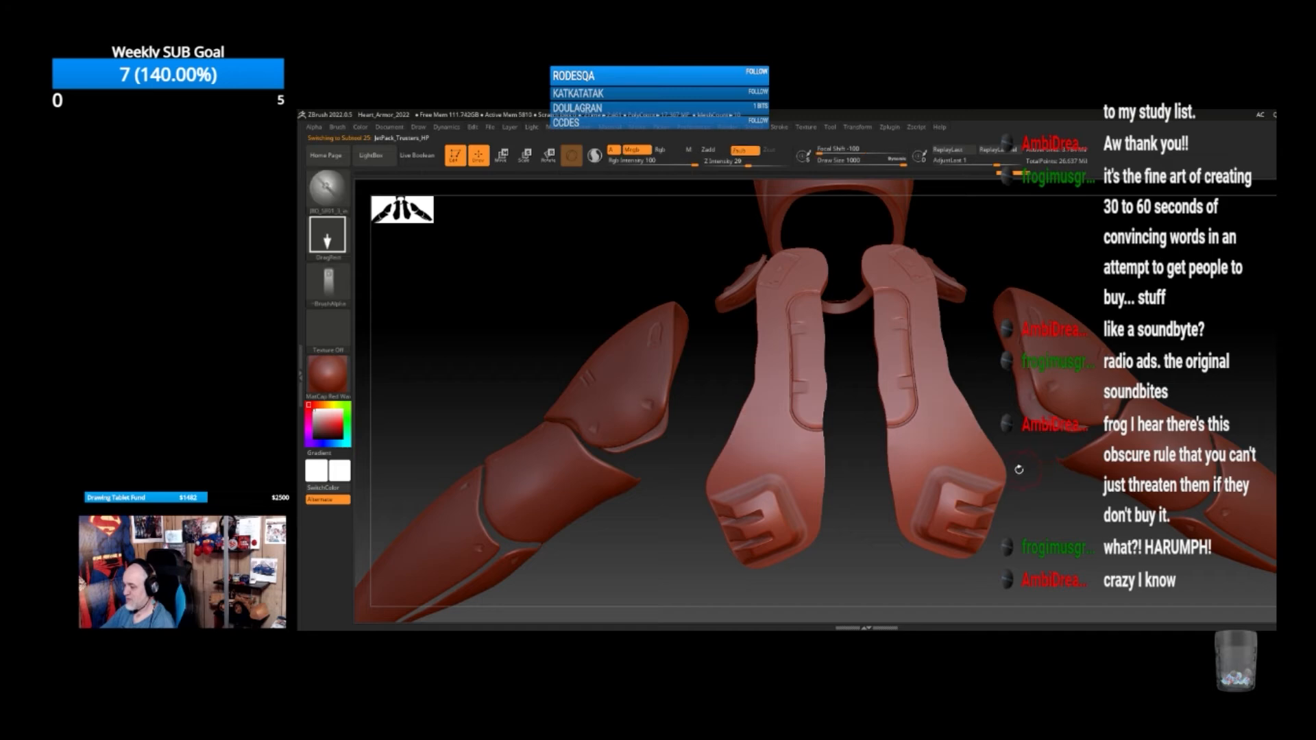
Turn on BackfaceMask in the brush's auto masking and stamp the alpha just above the vents of the jetpack thrusters
{"action": "left_click", "coordinate": [338, 128]}
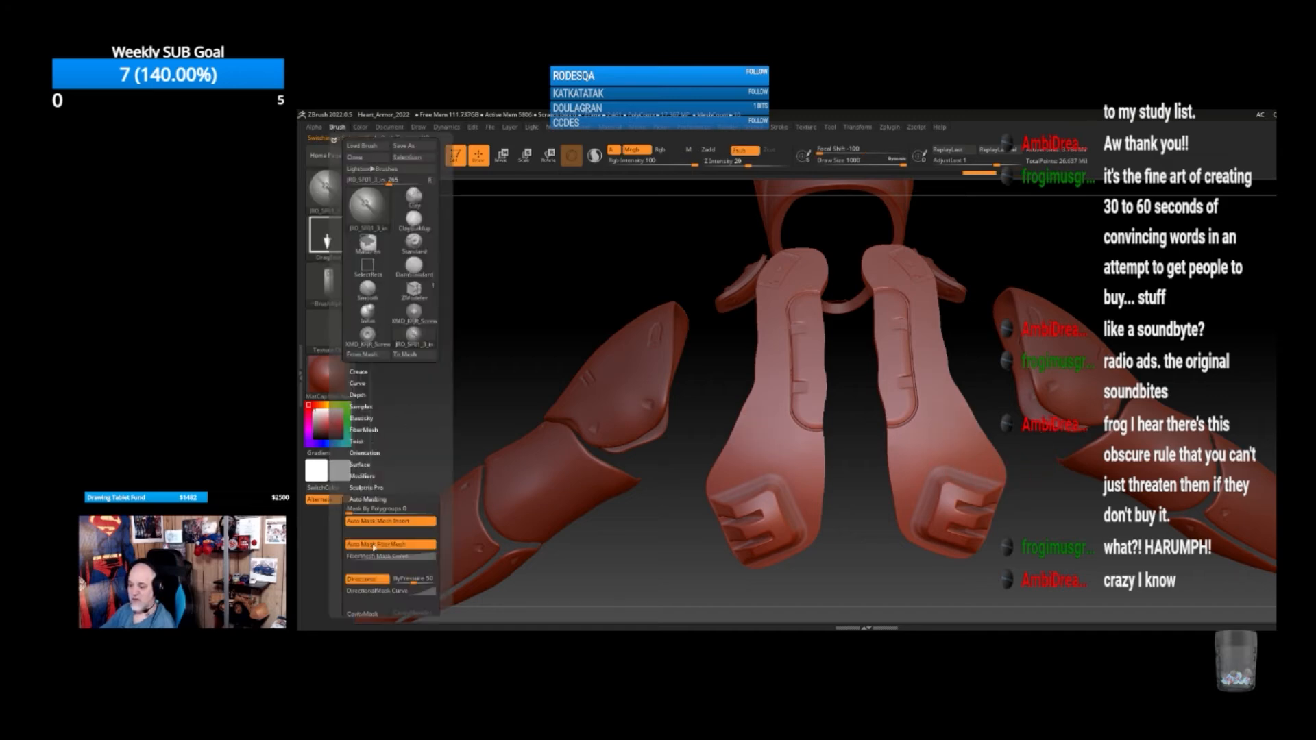
{"action": "left_click", "coordinate": [337, 128]}
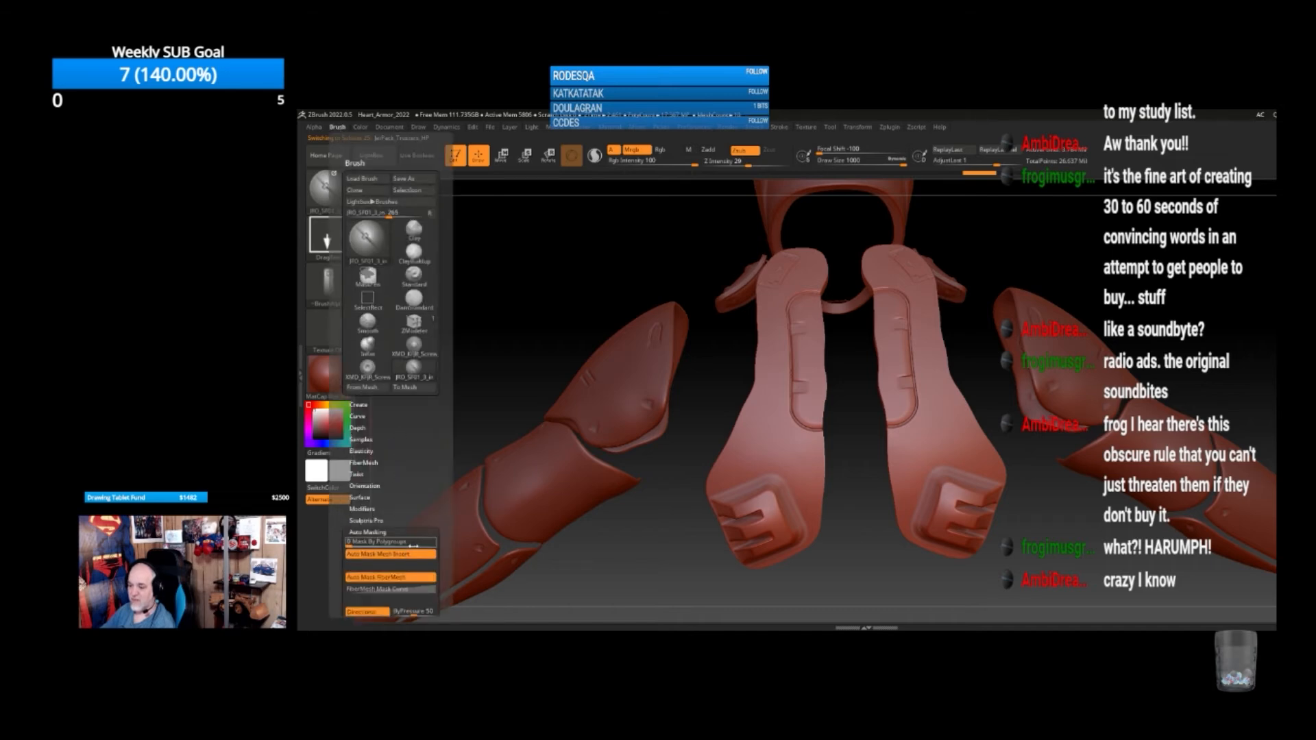
{"action": "scroll", "coordinate": [442, 435], "scroll_direction": "down", "scroll_amount": 5}
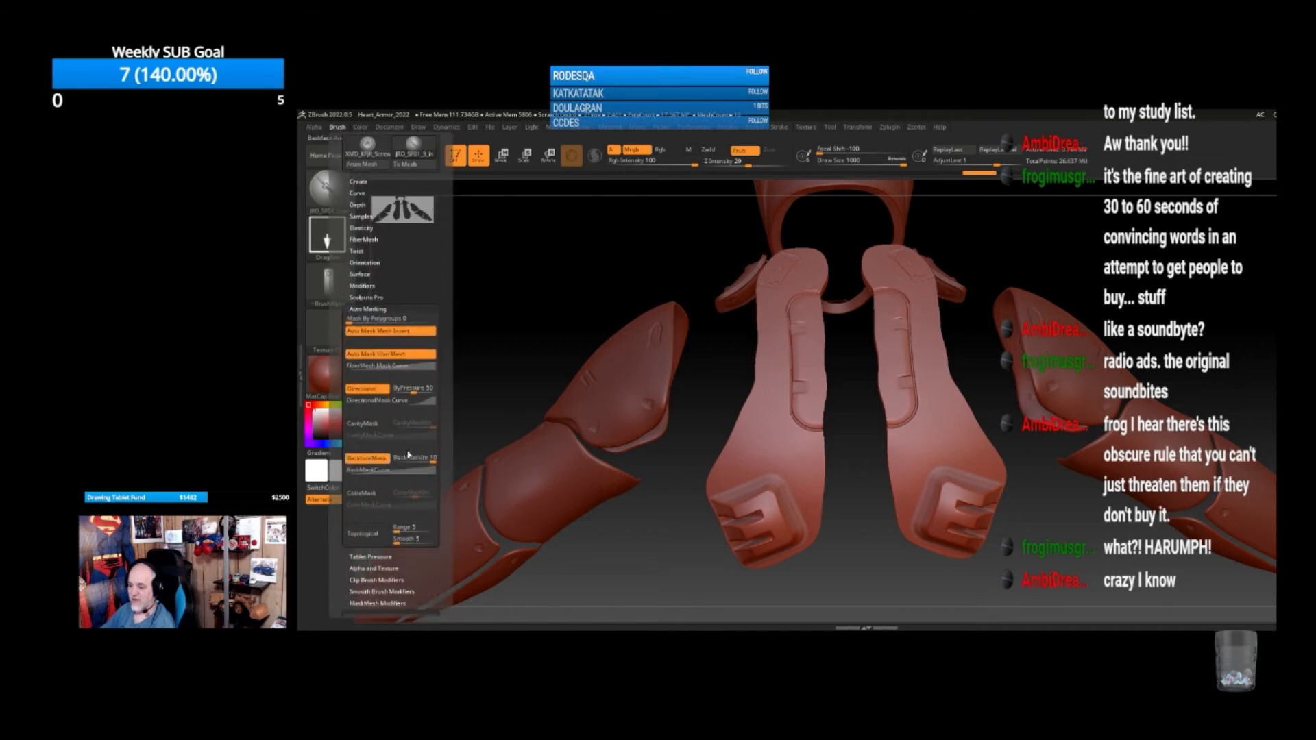
{"action": "left_click_drag", "start_coordinate": [747, 433], "coordinate": [765, 425]}
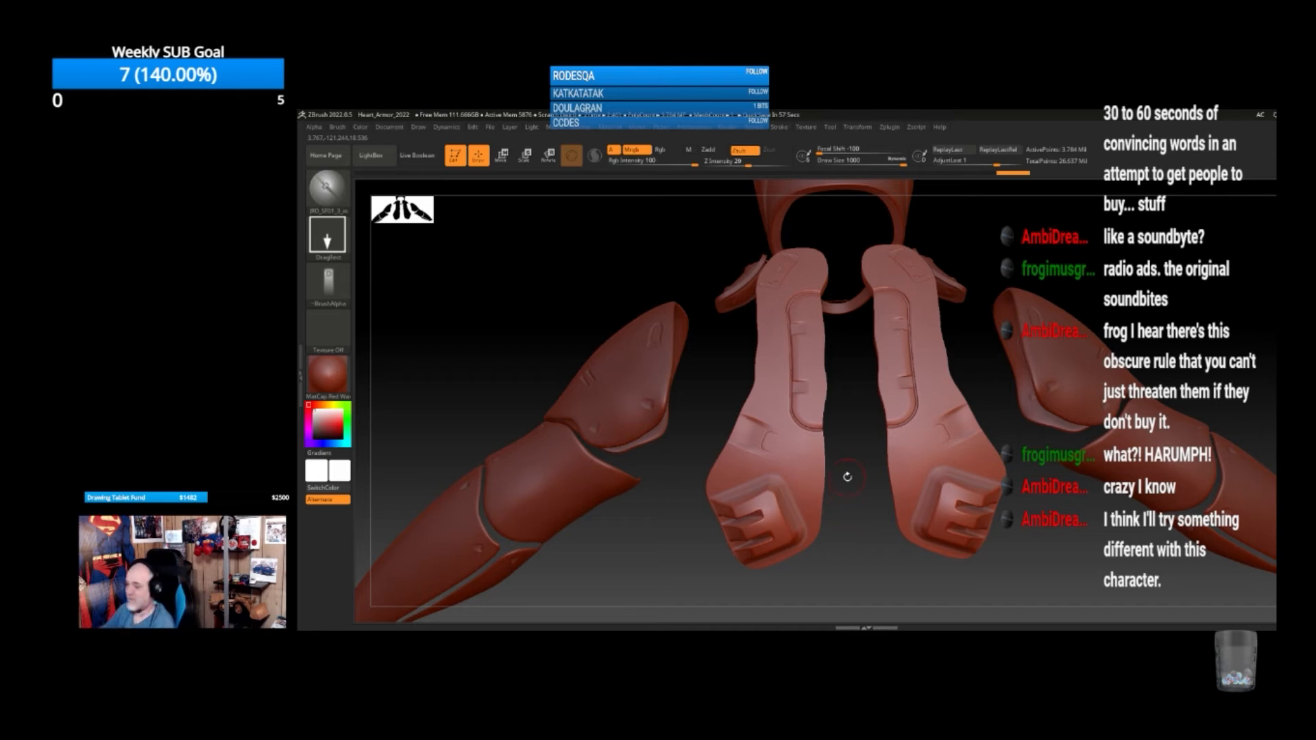
{"action": "left_click_drag", "start_coordinate": [1064, 505], "coordinate": [1270, 449]}
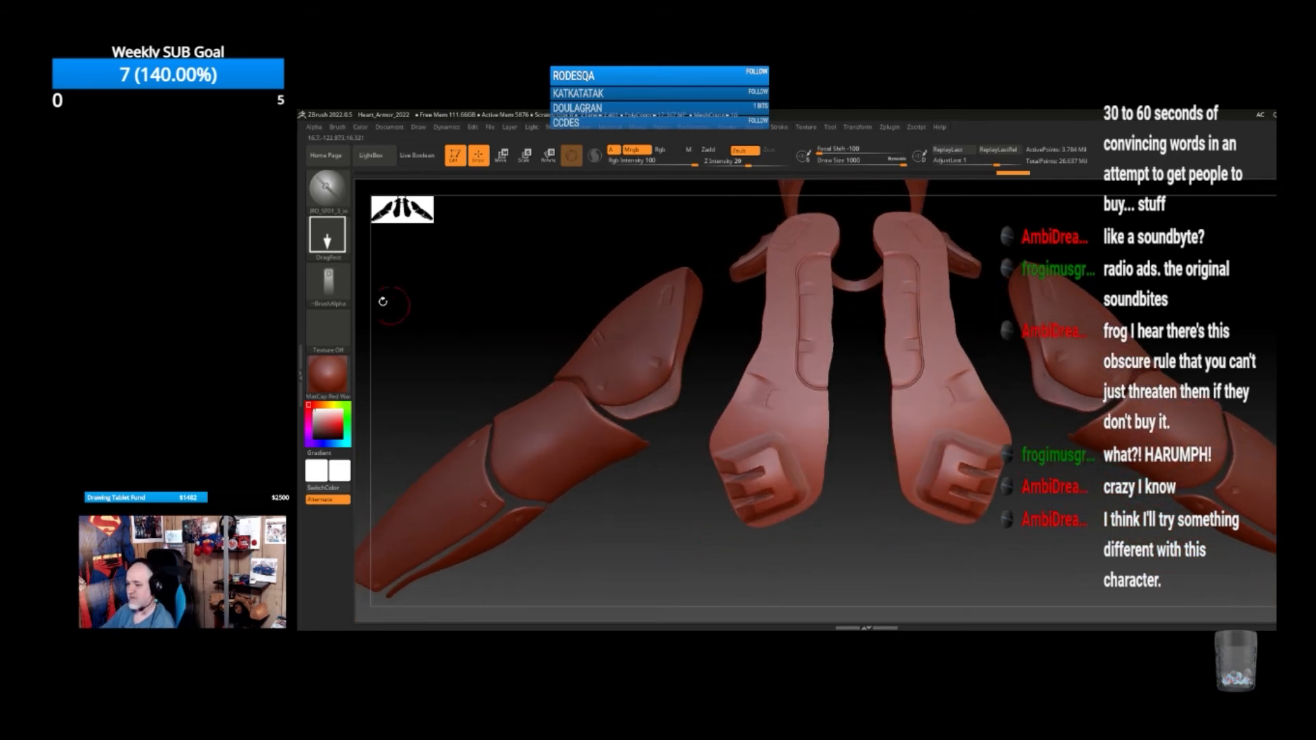
Assign the CYBERPUNK_ALPHA_25 alpha to the brush for detailing the lower part of the jetpack thrusters
{"action": "left_click", "coordinate": [329, 283]}
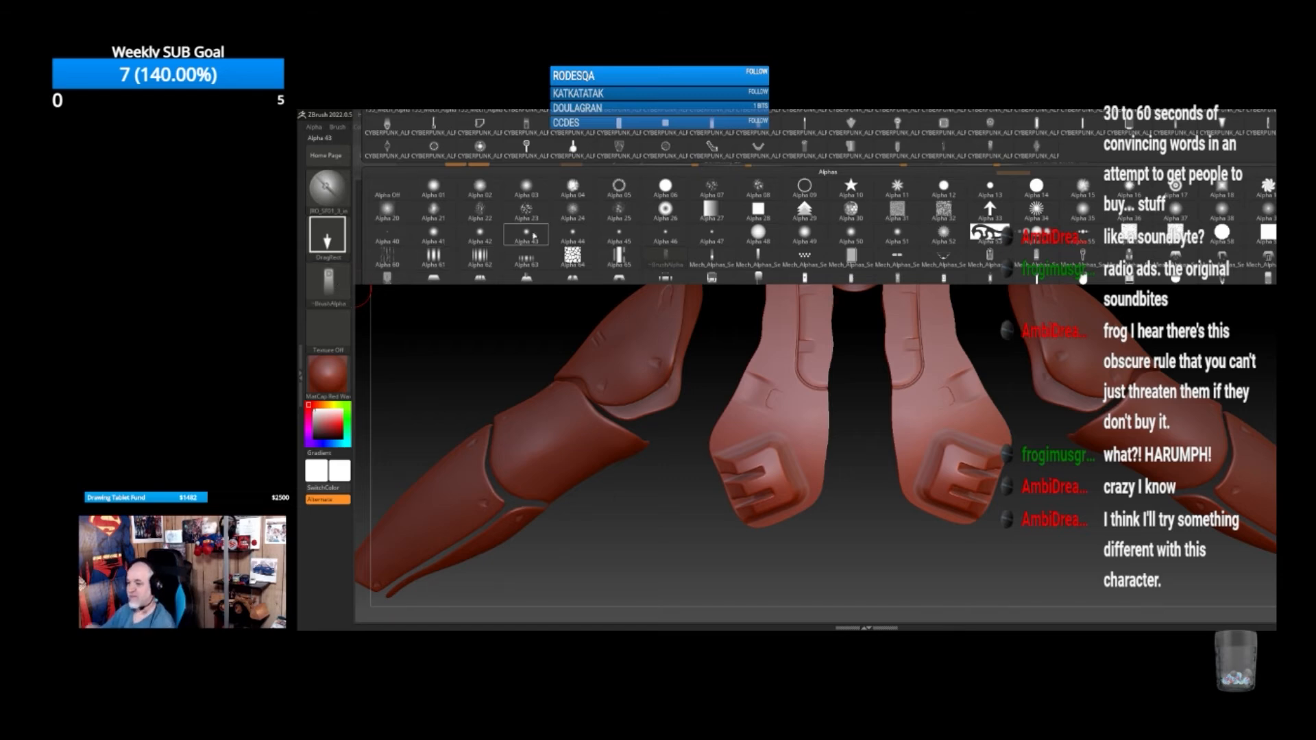
{"action": "mouse_move", "coordinate": [534, 236]}
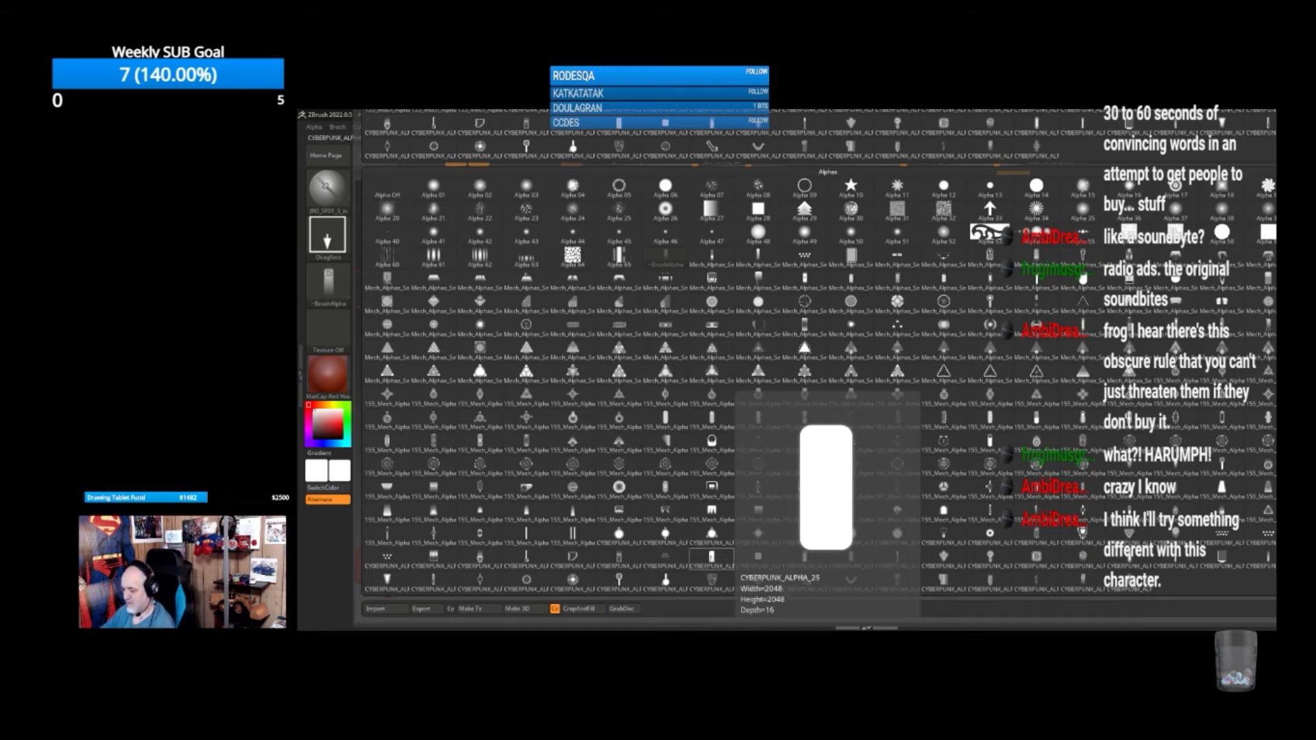
{"action": "left_click", "coordinate": [712, 556]}
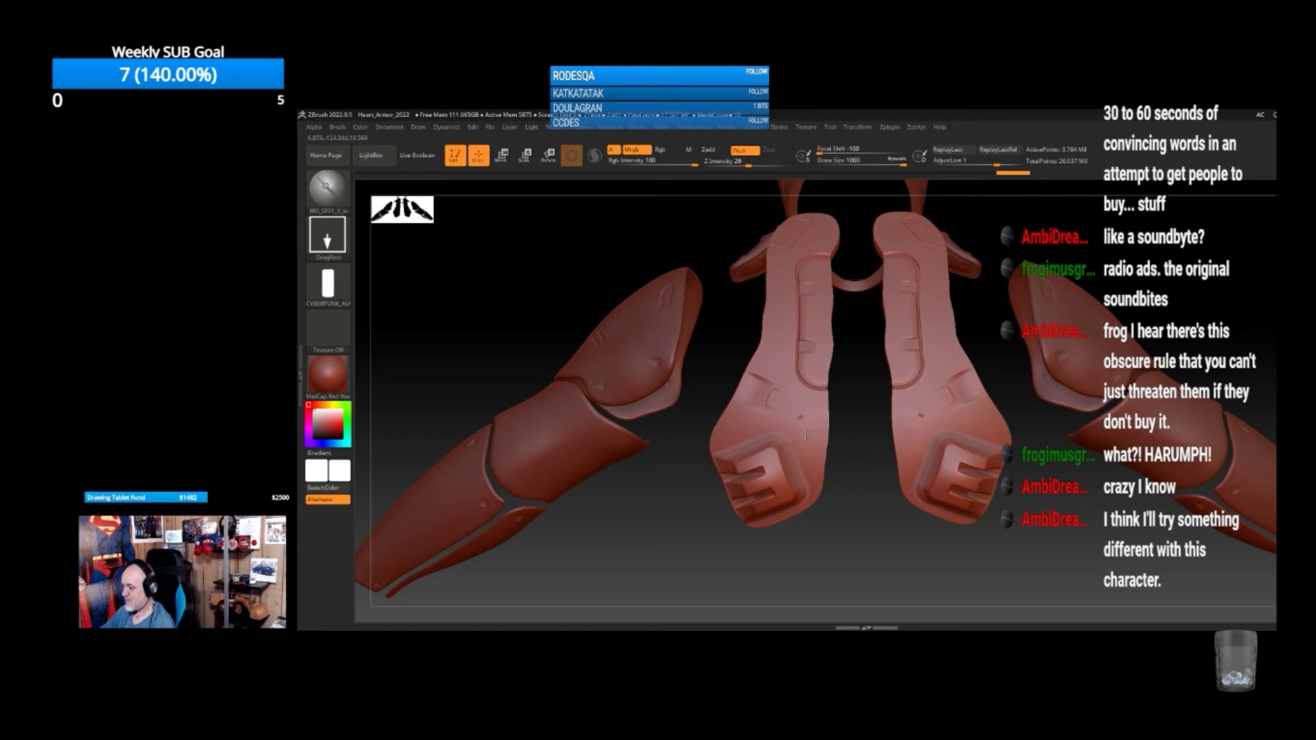
{"action": "mouse_move", "coordinate": [858, 432]}
{"action": "left_mouse_down"}
{"action": "mouse_move", "coordinate": [866, 442]}
{"action": "mouse_move", "coordinate": [815, 469]}
{"action": "left_mouse_up"}
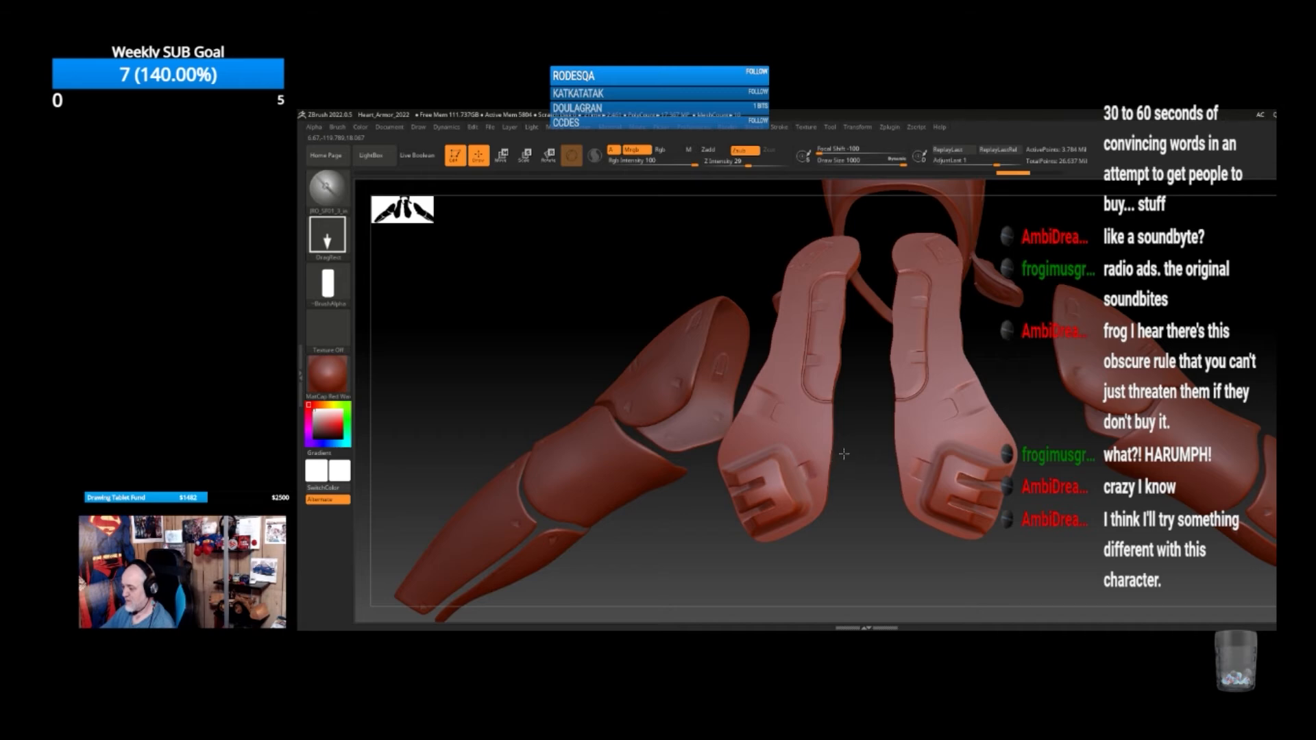
{"action": "left_click_drag", "start_coordinate": [862, 463], "coordinate": [931, 421]}
Assign the CYBERPUNK_ALPHA_37 alpha to the brush and stamp it on the jetpack thrusters beside the lower notch of the inset panels
{"action": "left_click", "coordinate": [331, 282]}
{"action": "left_click", "coordinate": [336, 285]}
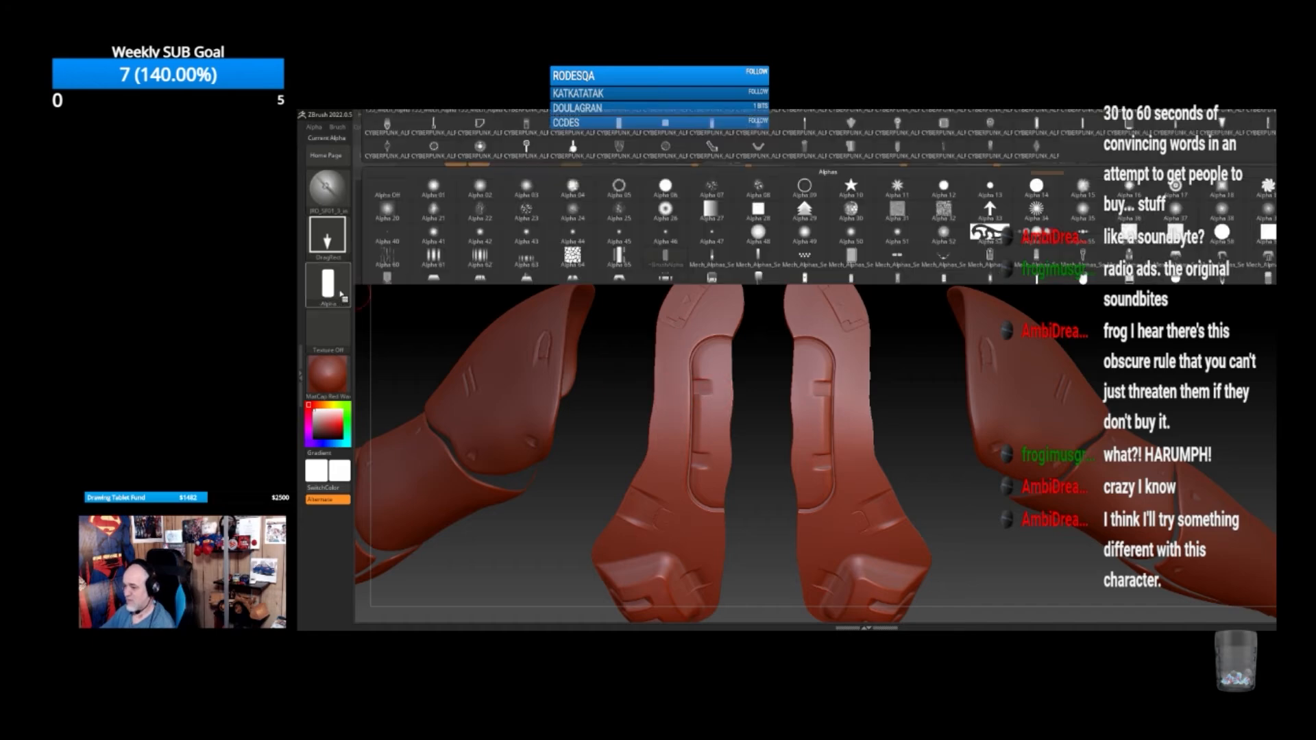
{"action": "left_click", "coordinate": [328, 282]}
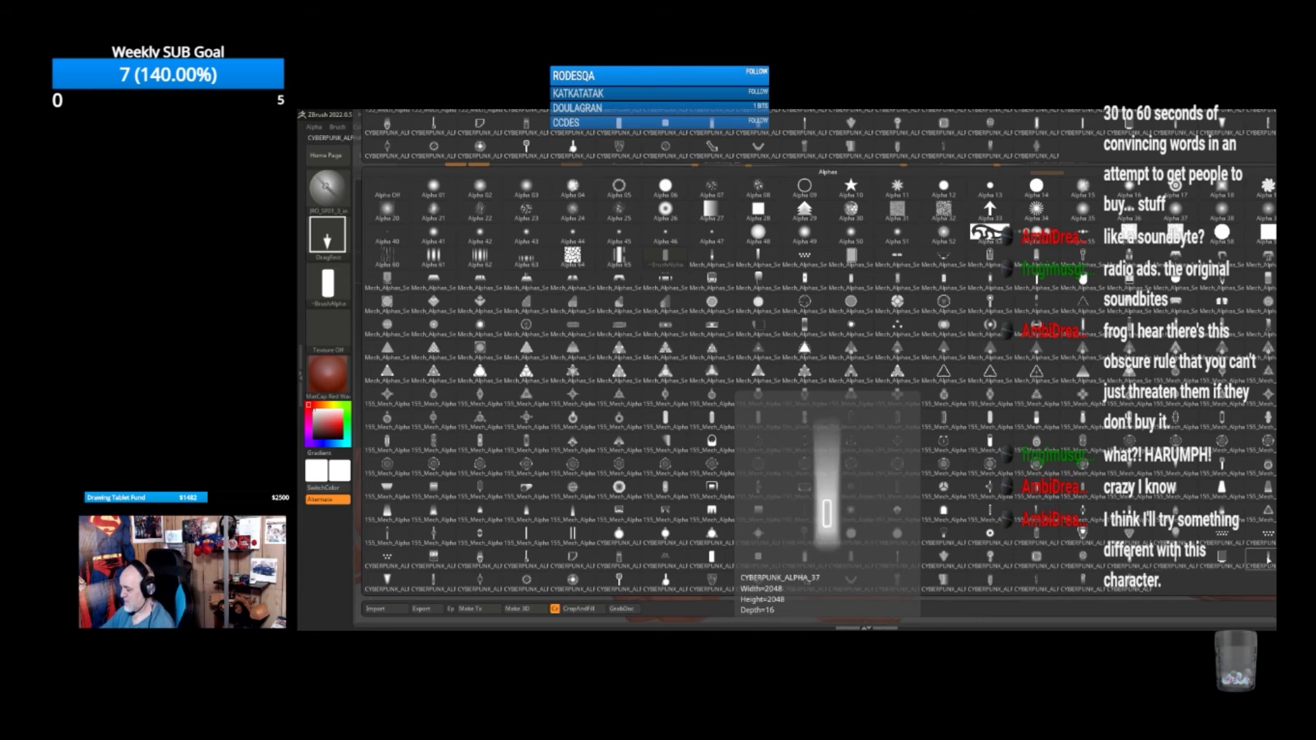
{"action": "left_click", "coordinate": [851, 580]}
{"action": "left_click_drag", "start_coordinate": [850, 383], "coordinate": [851, 397]}
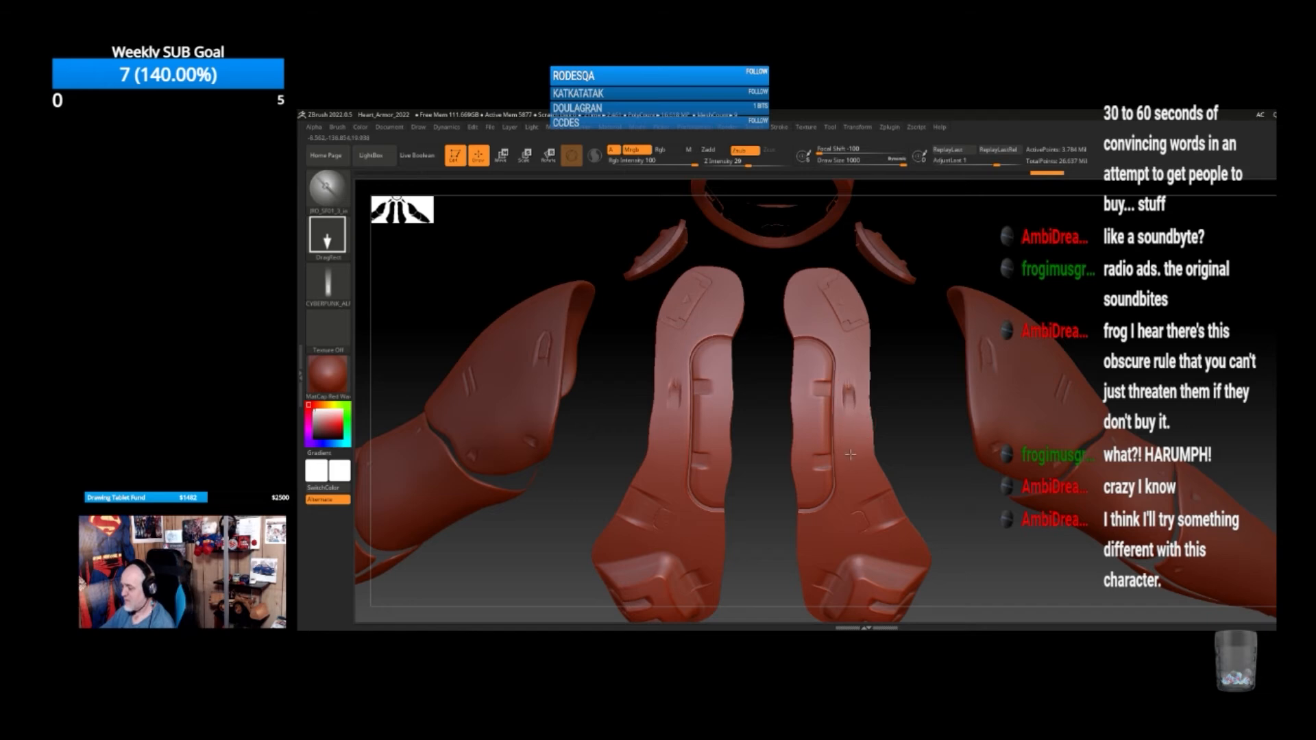
{"action": "key", "text": "ctrl"}
{"action": "key", "text": "ctrl"}
{"action": "key", "text": "ctrl+z"}
{"action": "left_click_drag", "start_coordinate": [850, 460], "coordinate": [879, 456]}
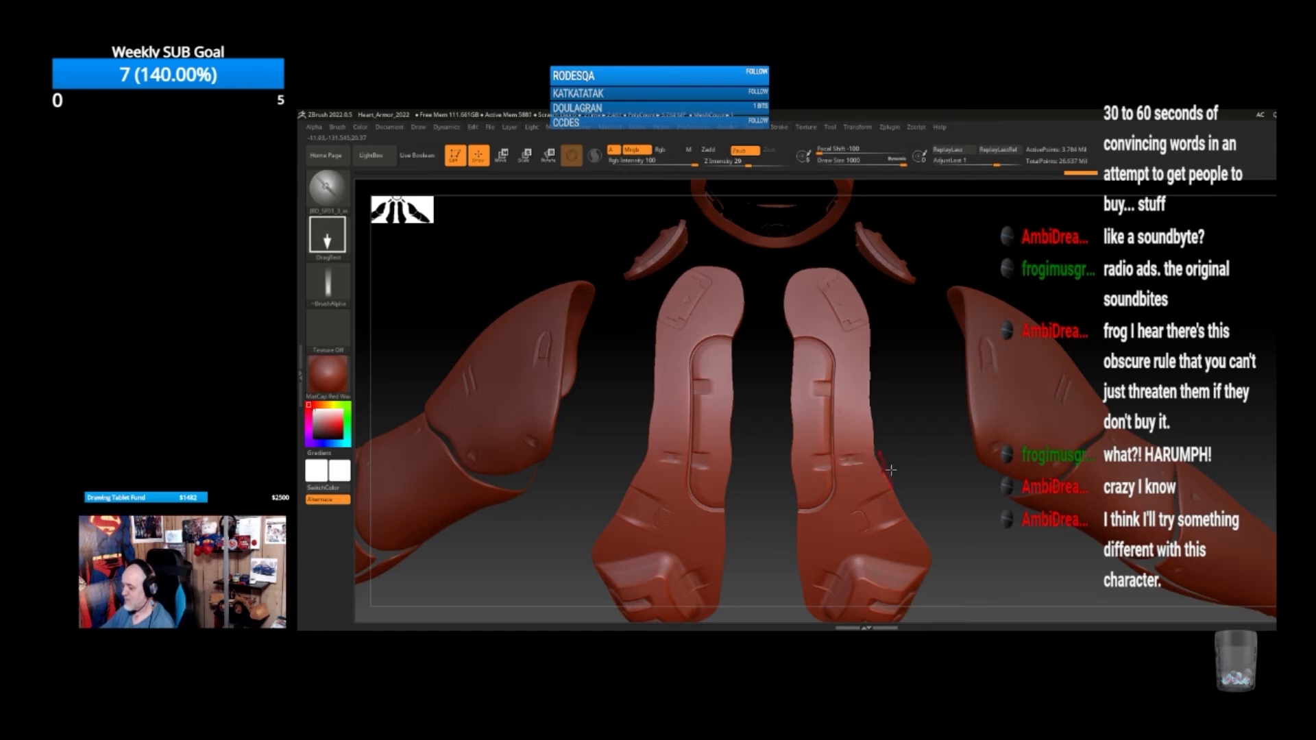
Stamp the same alpha on the outer side of the thrusters beside the upper notch of the inset panels
{"action": "left_click_drag", "start_coordinate": [937, 475], "coordinate": [962, 597], "text": "alt"}
{"action": "left_click_drag", "start_coordinate": [1013, 473], "coordinate": [1013, 413], "text": "alt"}
{"action": "key", "text": "ctrl+z"}
{"action": "left_click_drag", "start_coordinate": [851, 403], "coordinate": [964, 394]}
{"action": "left_click_drag", "start_coordinate": [959, 298], "coordinate": [1015, 383]}
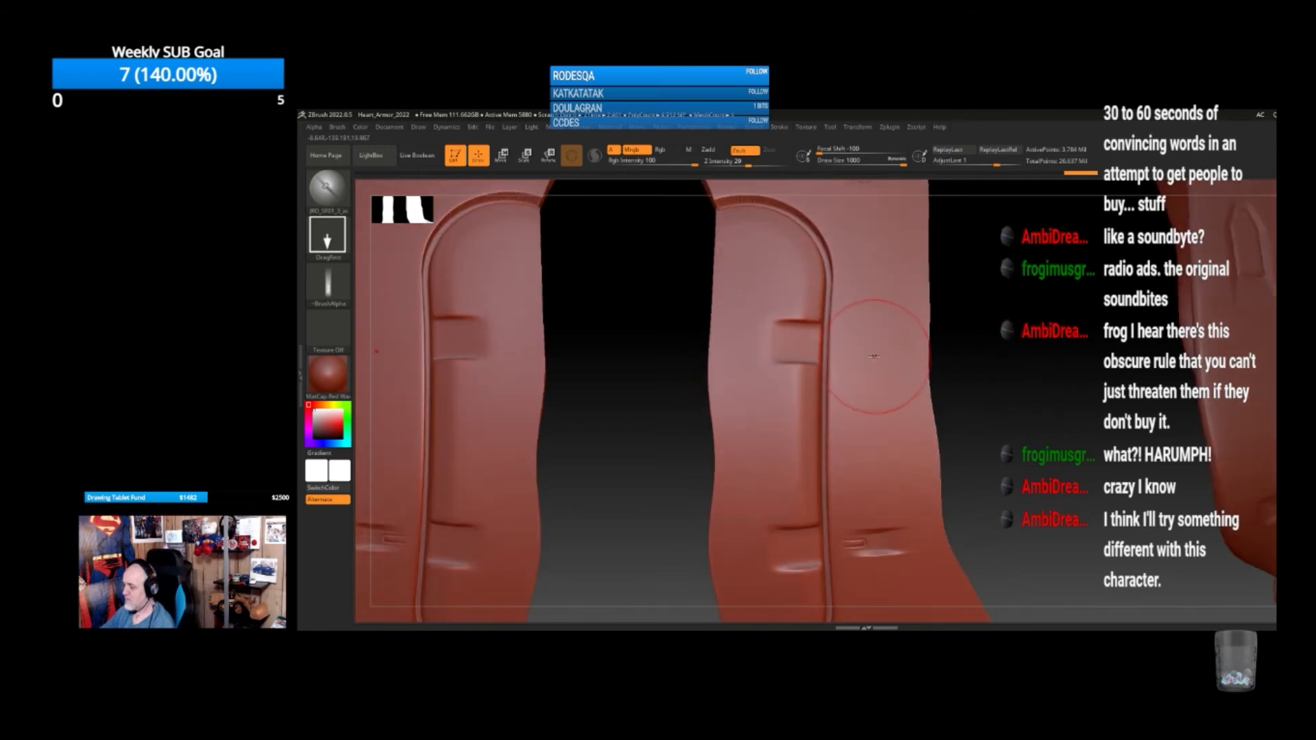
{"action": "left_click_drag", "start_coordinate": [871, 347], "coordinate": [888, 350]}
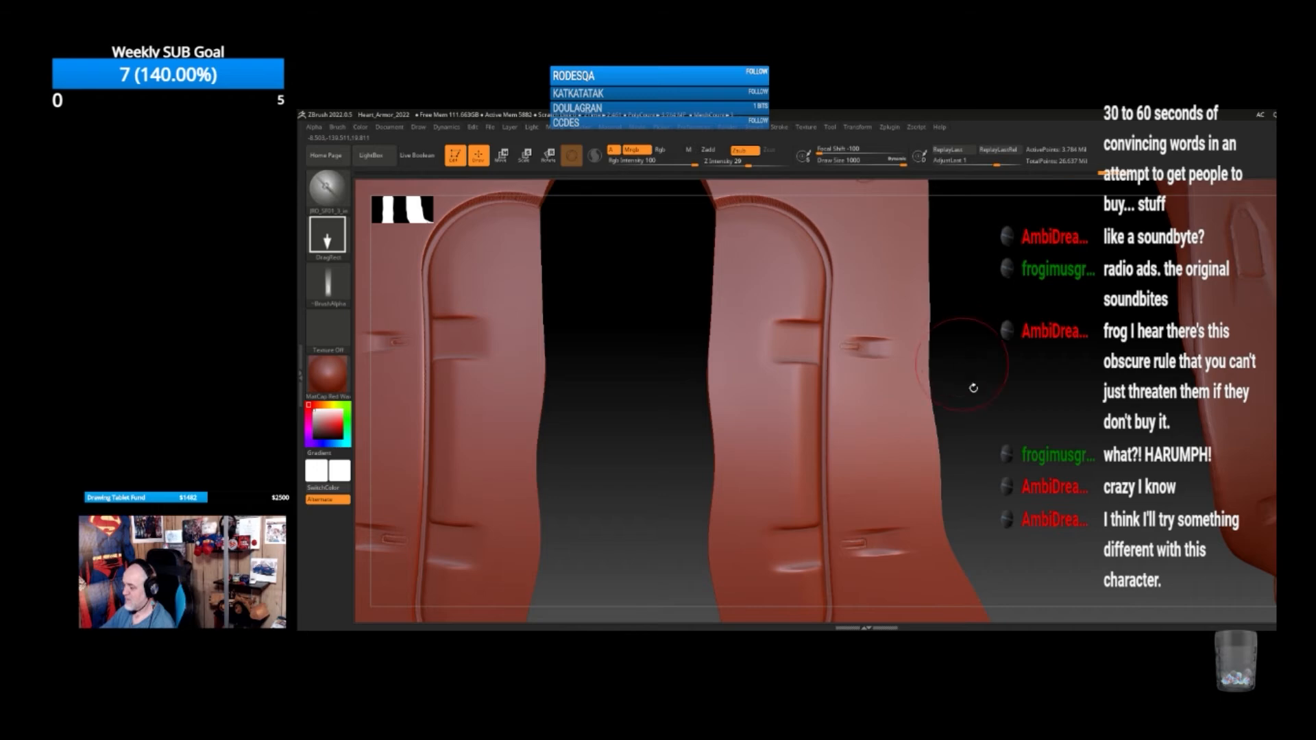
{"action": "mouse_move", "coordinate": [992, 446]}
{"action": "left_mouse_down"}
{"action": "mouse_move", "coordinate": [947, 376]}
{"action": "mouse_move", "coordinate": [970, 376]}
{"action": "mouse_move", "coordinate": [988, 445]}
{"action": "left_mouse_up"}
{"action": "mouse_move", "coordinate": [977, 376]}
{"action": "left_mouse_down"}
{"action": "mouse_move", "coordinate": [978, 444]}
{"action": "mouse_move", "coordinate": [989, 379]}
{"action": "mouse_move", "coordinate": [983, 389]}
{"action": "left_mouse_up"}
Try stamping the CYBERPUNK_ALPHA_15 alpha onto the rounded upper ends of the jetpack thrusters
{"action": "left_click", "coordinate": [329, 328]}
{"action": "left_click", "coordinate": [330, 288]}
{"action": "left_click", "coordinate": [331, 285]}
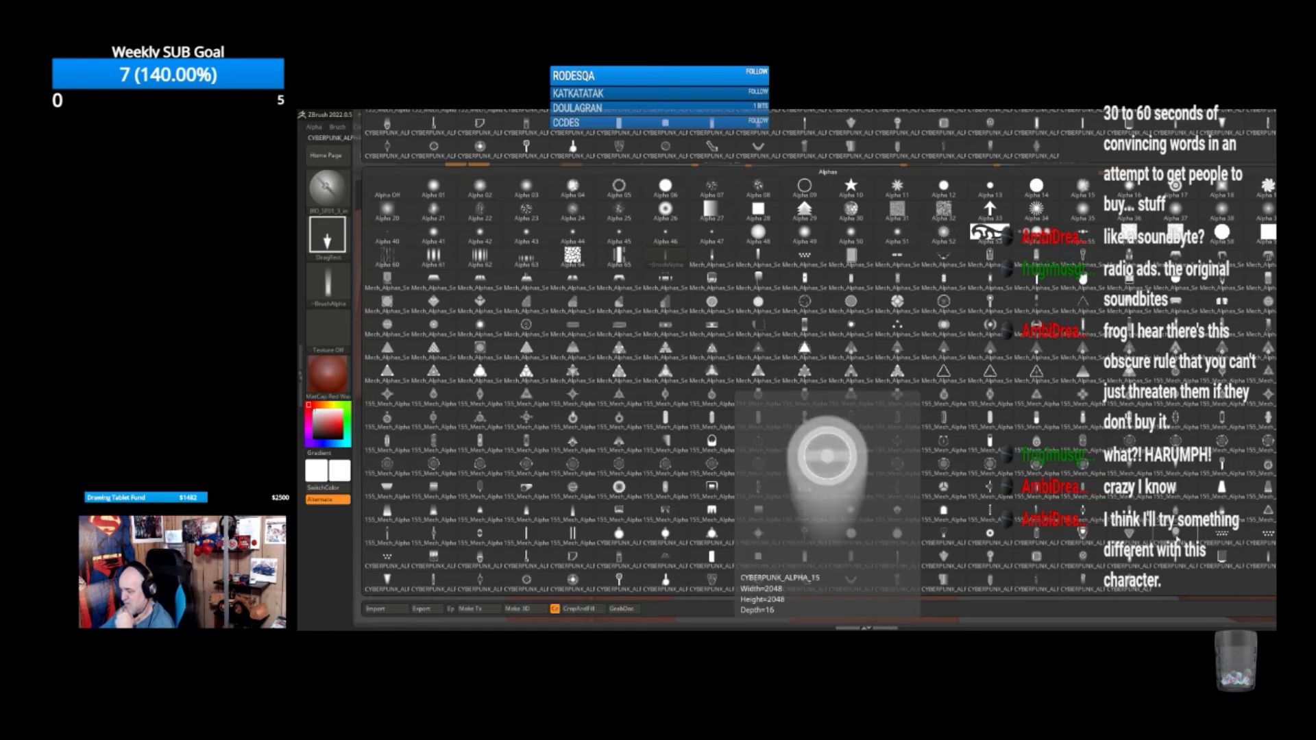
{"action": "left_click", "coordinate": [1177, 539]}
{"action": "left_click_drag", "start_coordinate": [816, 322], "coordinate": [803, 332]}
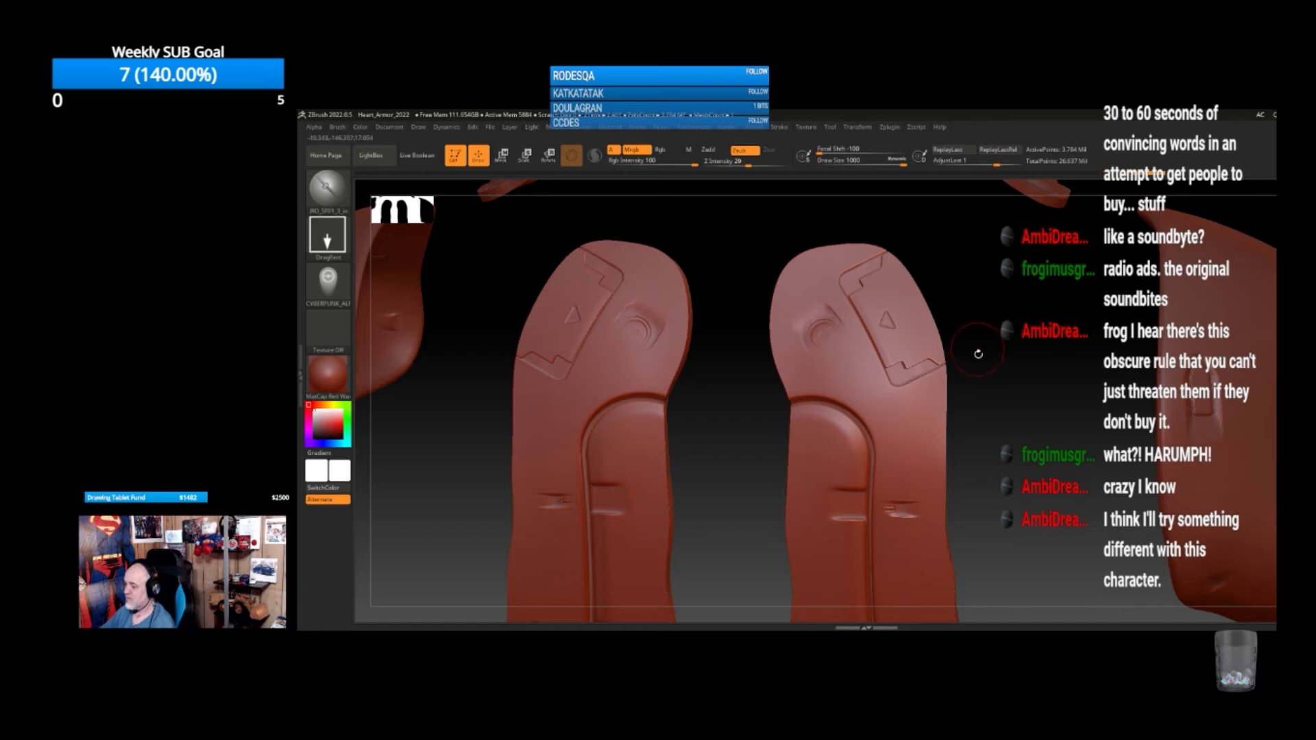
{"action": "left_click_drag", "start_coordinate": [1001, 417], "coordinate": [927, 374], "text": "alt"}
{"action": "left_click_drag", "start_coordinate": [963, 301], "coordinate": [928, 410]}
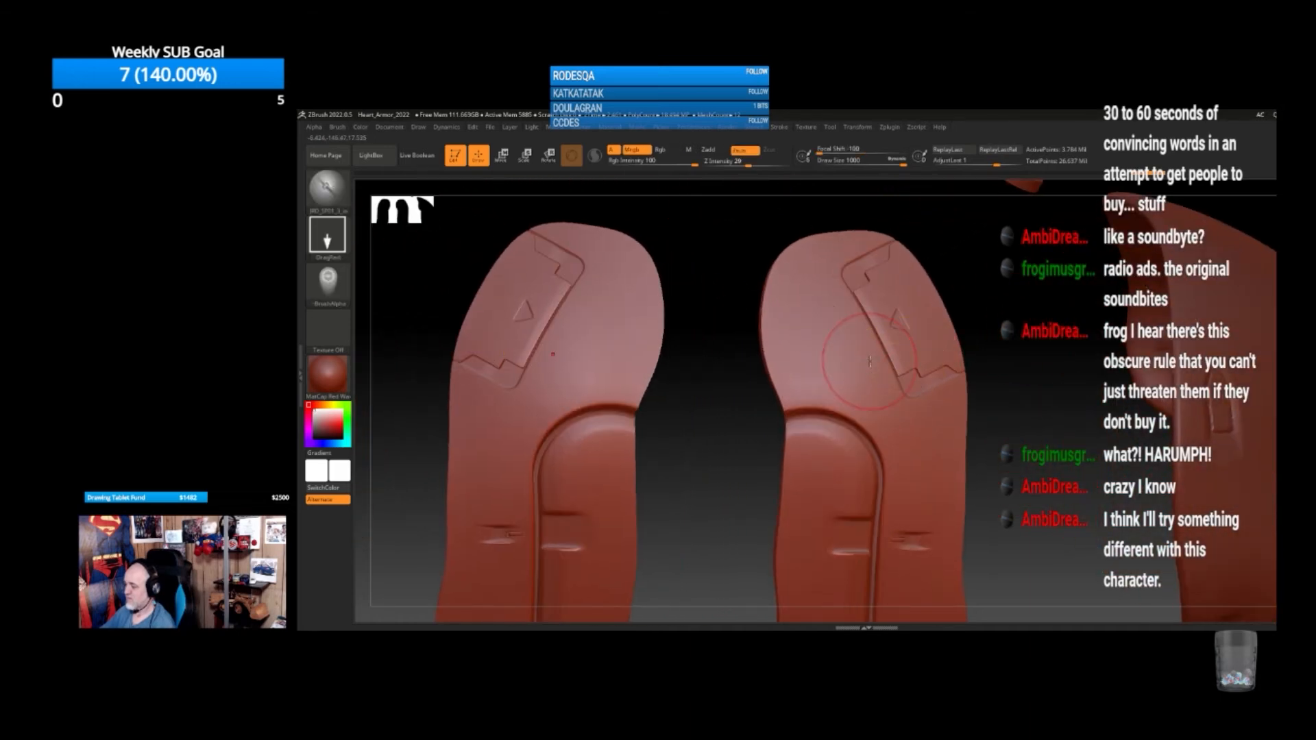
{"action": "key", "text": "space"}
{"action": "mouse_move", "coordinate": [830, 397]}
{"action": "left_mouse_down"}
{"action": "mouse_move", "coordinate": [846, 397]}
{"action": "mouse_move", "coordinate": [844, 376]}
{"action": "left_mouse_up"}
{"action": "left_click", "coordinate": [815, 328]}
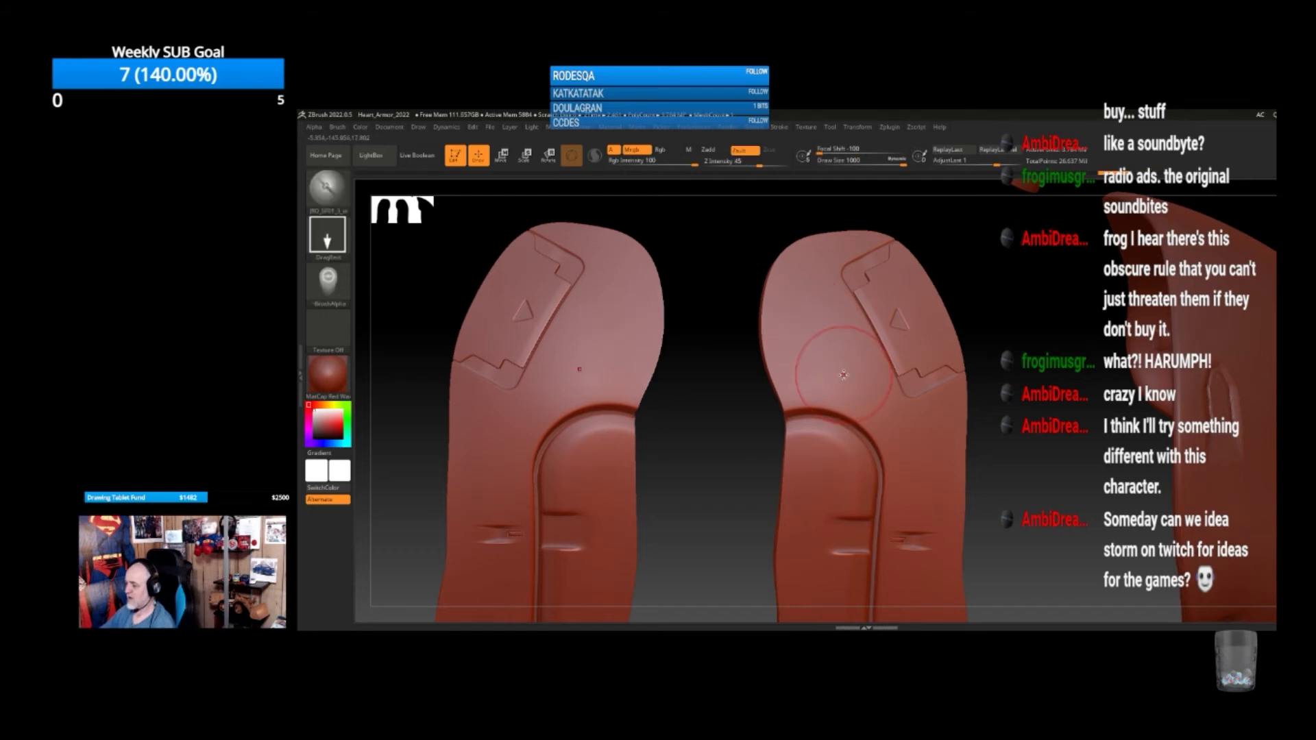
{"action": "key", "text": "space"}
{"action": "key", "text": "b"}
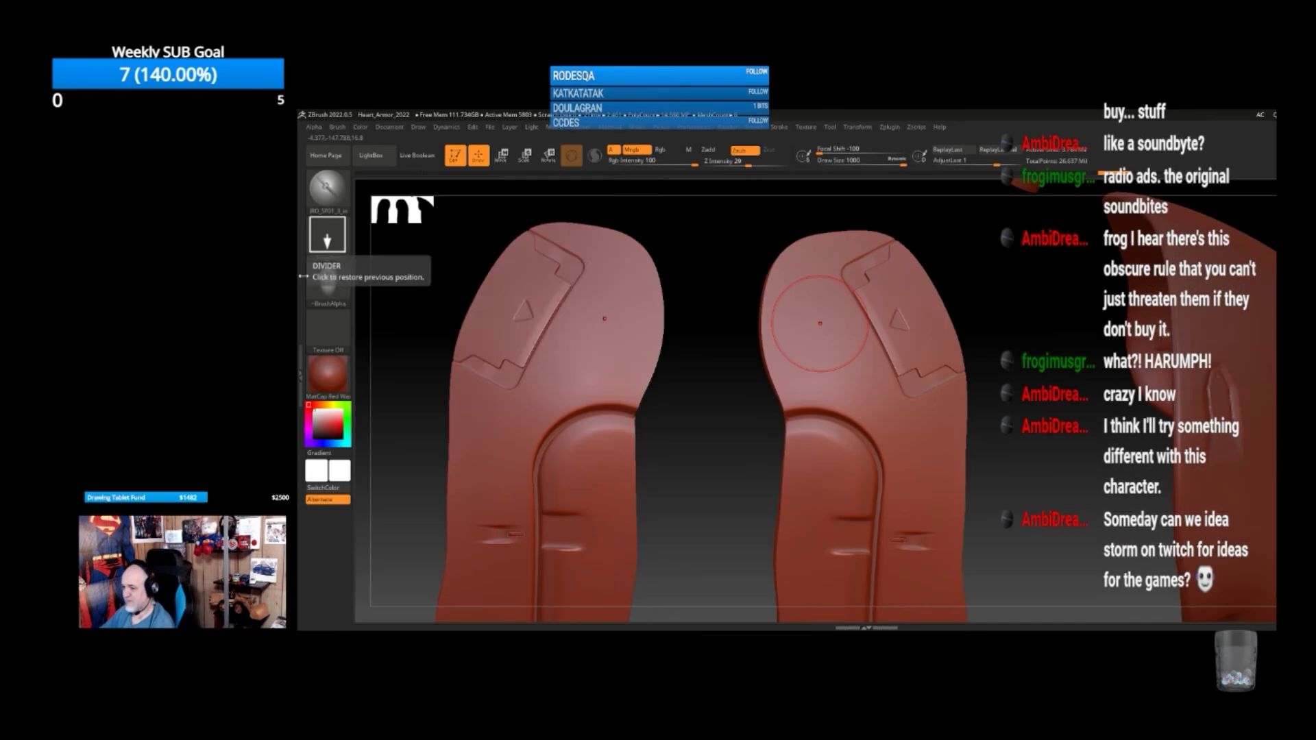
Try stamping the round slotted-screw alpha from the 155_Mech_Alpha set onto the thrusters' upper ends, and undo the stamp
{"action": "left_click", "coordinate": [327, 284]}
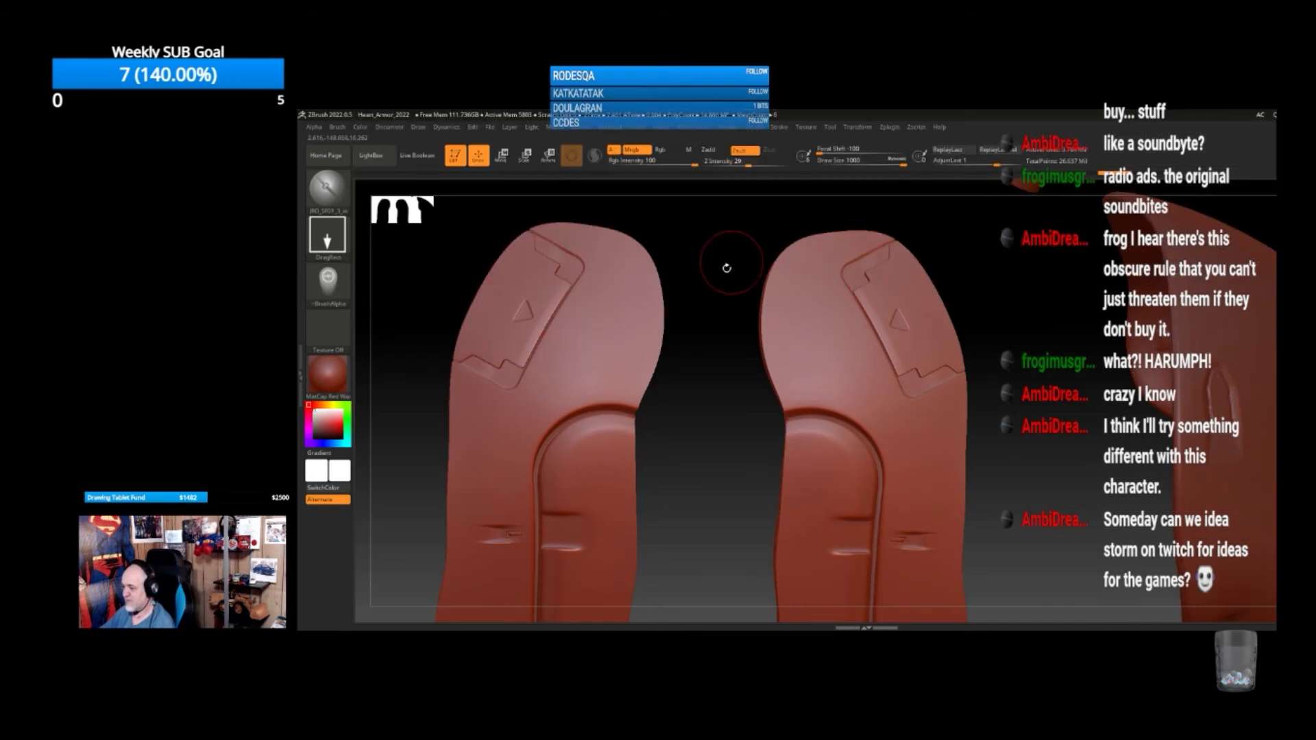
{"action": "left_click", "coordinate": [328, 284]}
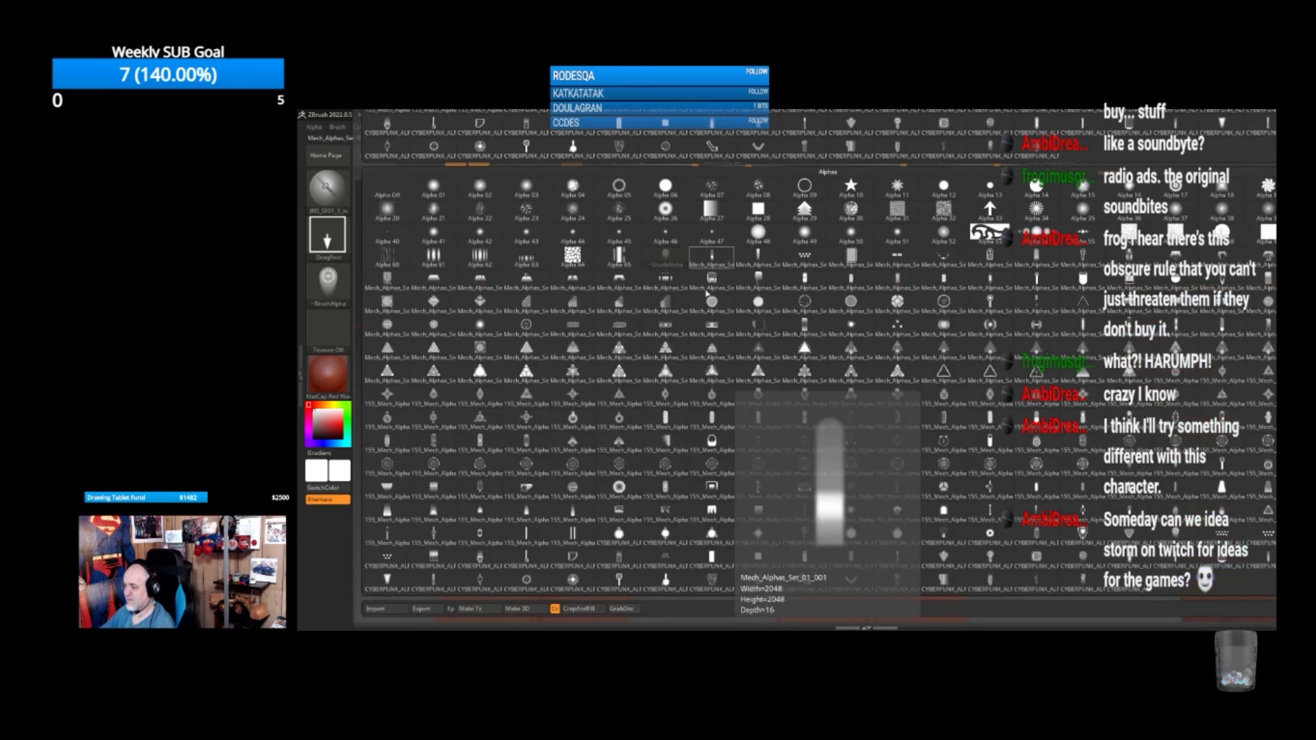
{"action": "left_click", "coordinate": [579, 493]}
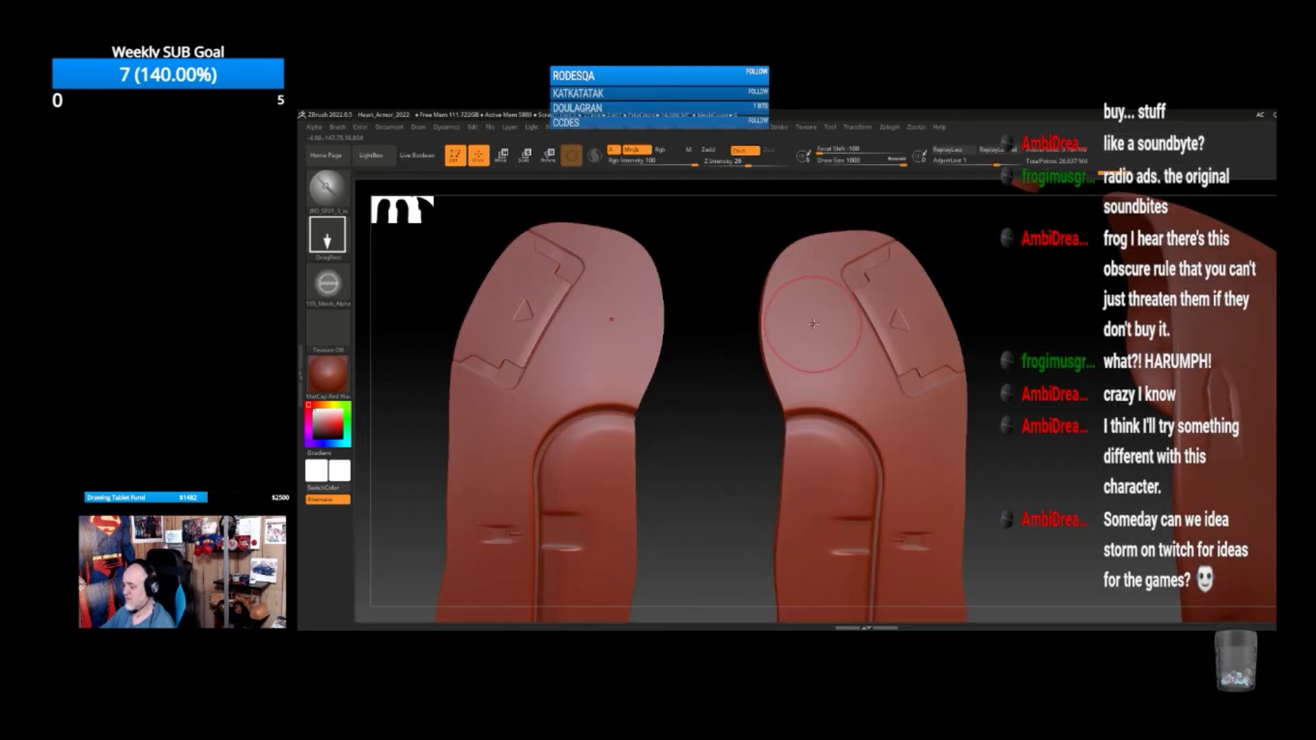
{"action": "left_click_drag", "start_coordinate": [828, 350], "coordinate": [876, 299]}
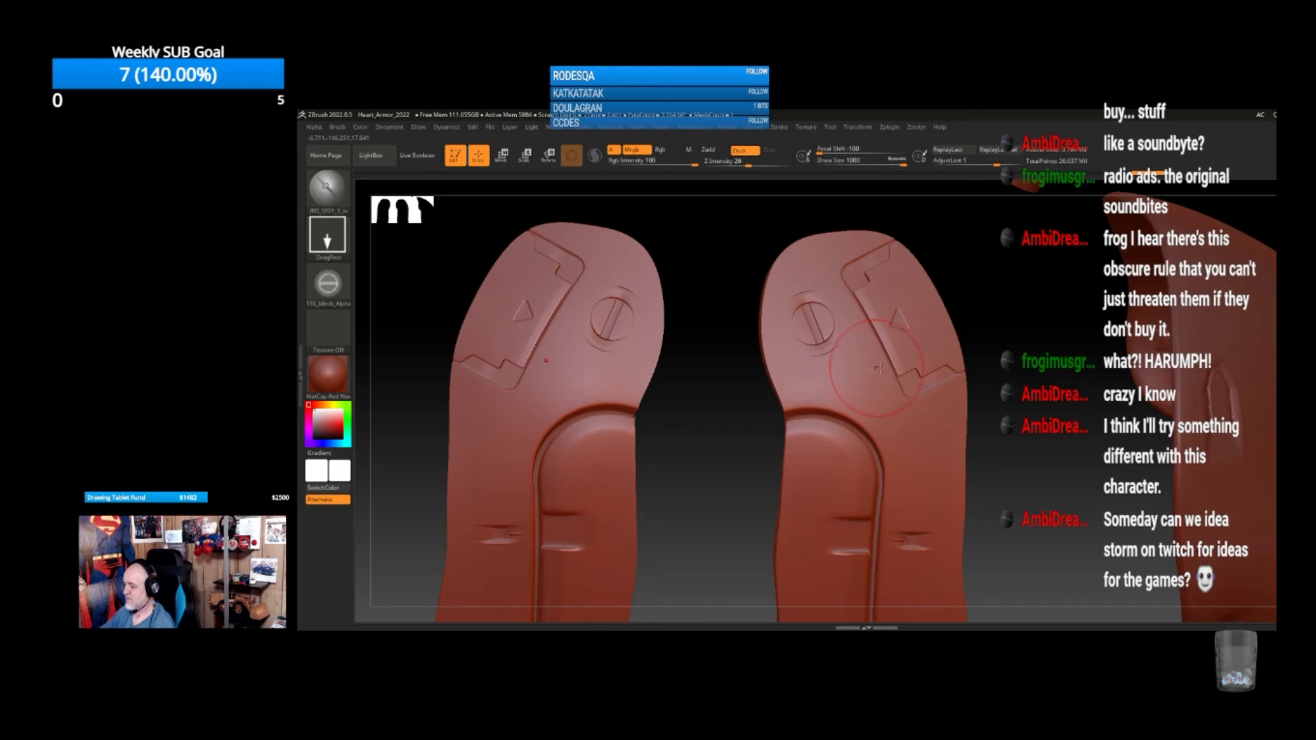
{"action": "key", "text": "ctrl+z"}
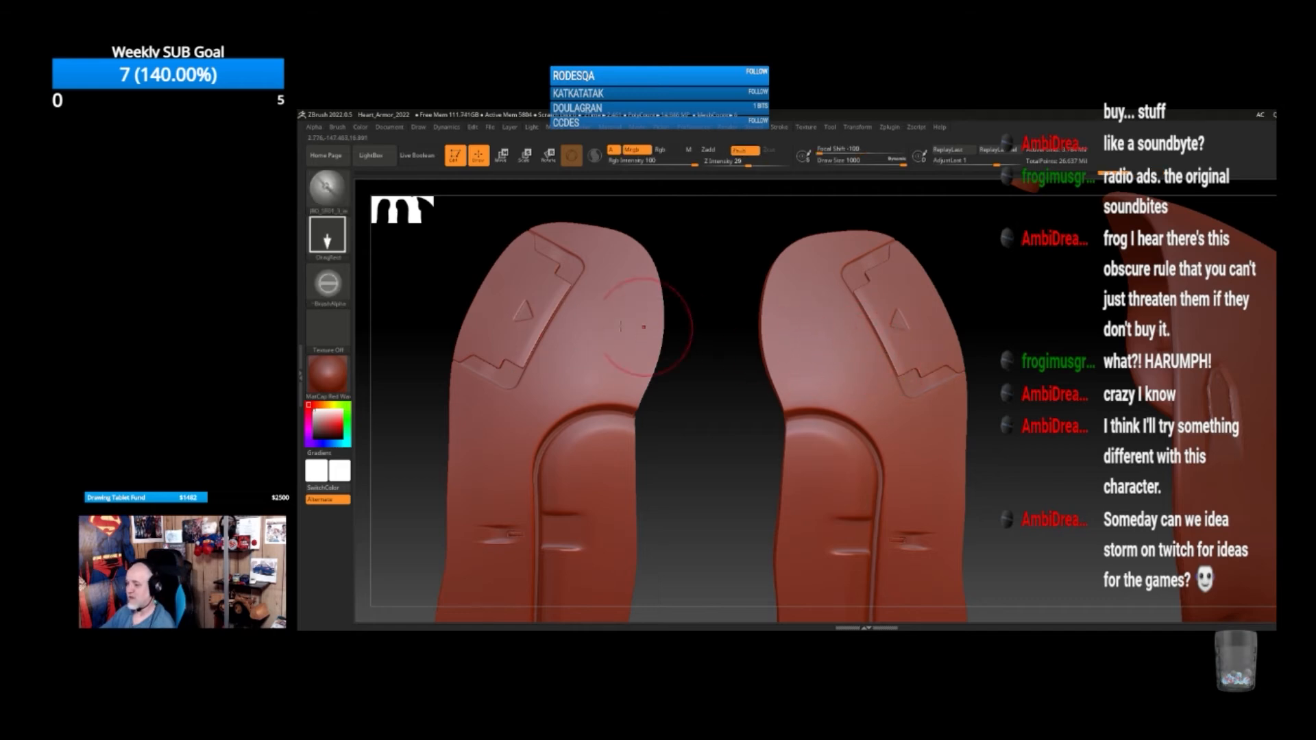
Assign the rectangular gradient alpha from the Mech_Alphas set to the brush and stamp it at the inner edges of the thrusters' upper ends
{"action": "left_click", "coordinate": [343, 299]}
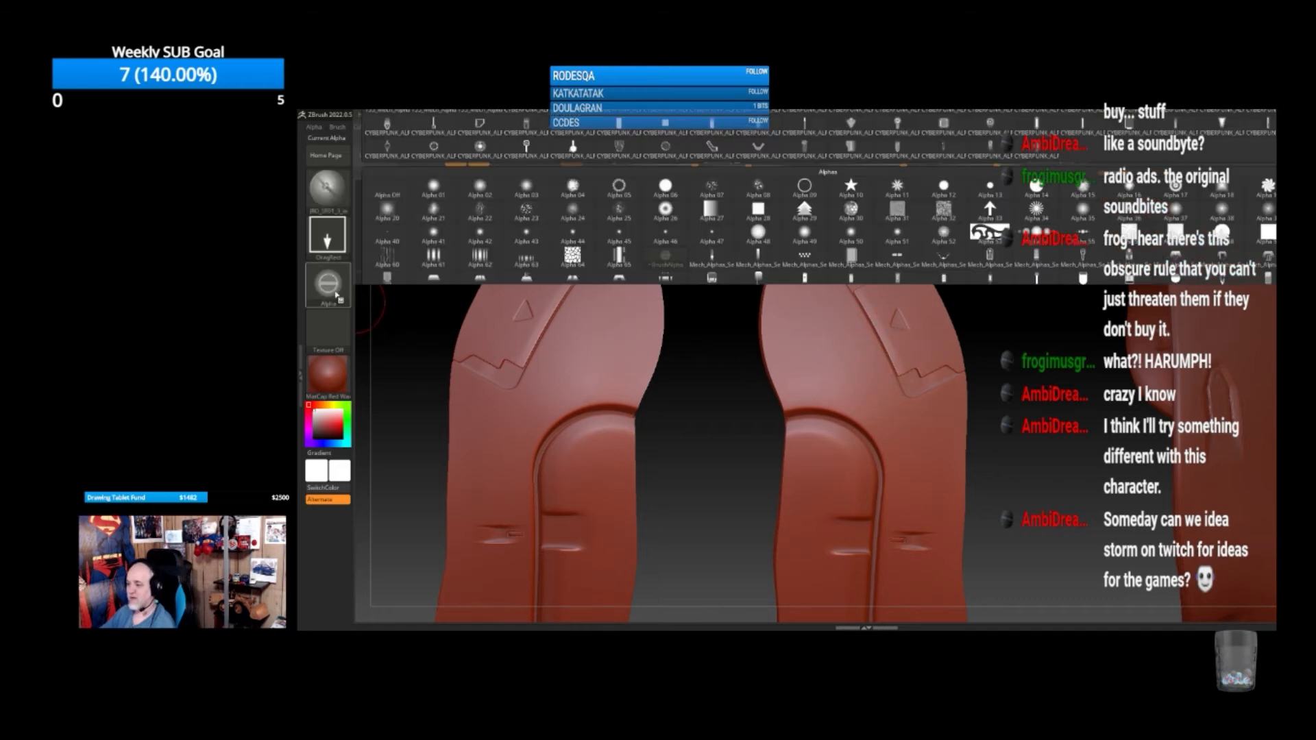
{"action": "left_click", "coordinate": [761, 259]}
{"action": "left_click_drag", "start_coordinate": [821, 343], "coordinate": [865, 427]}
{"action": "key", "text": "ctrl+z"}
{"action": "left_click_drag", "start_coordinate": [795, 339], "coordinate": [940, 274]}
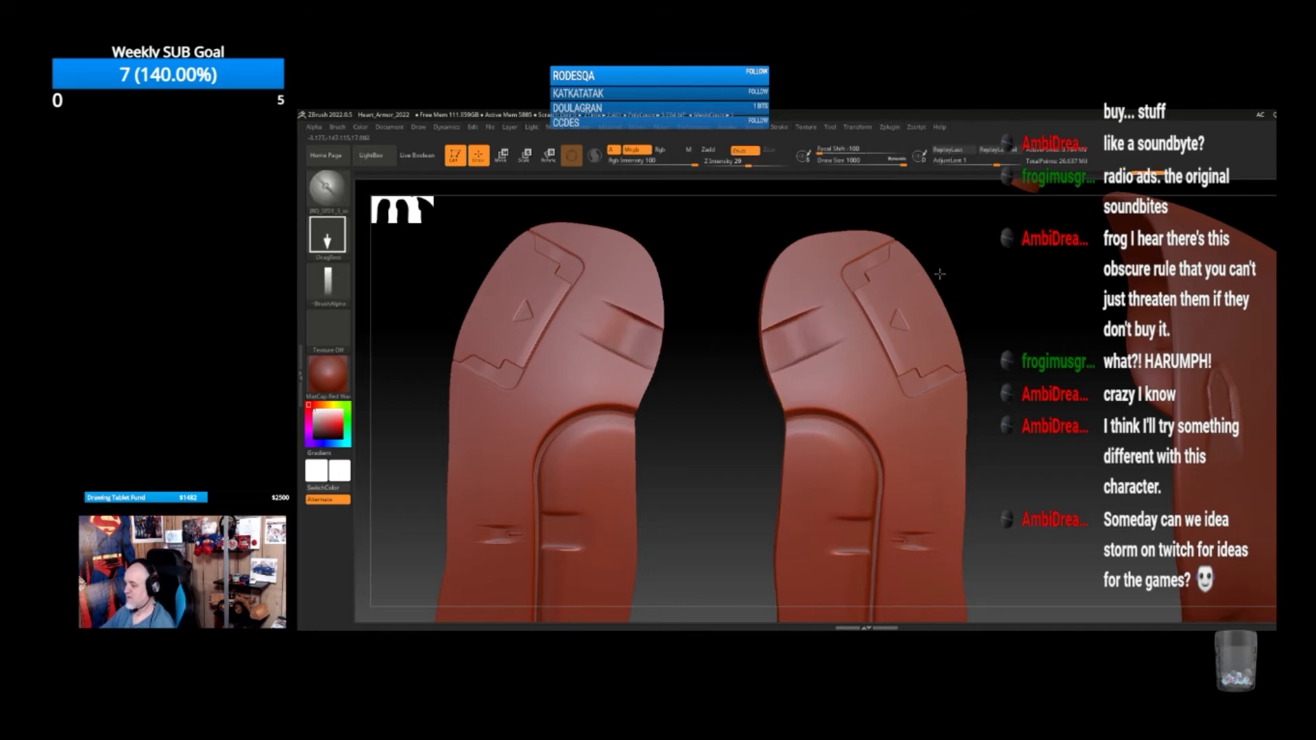
{"action": "key", "text": "ctrl+z"}
{"action": "left_click_drag", "start_coordinate": [789, 321], "coordinate": [785, 556]}
Stamp the rectangular gradient alpha across the inner edges of the thrusters' lower flare, above the vents
{"action": "left_click_drag", "start_coordinate": [1006, 543], "coordinate": [969, 469], "text": "alt"}
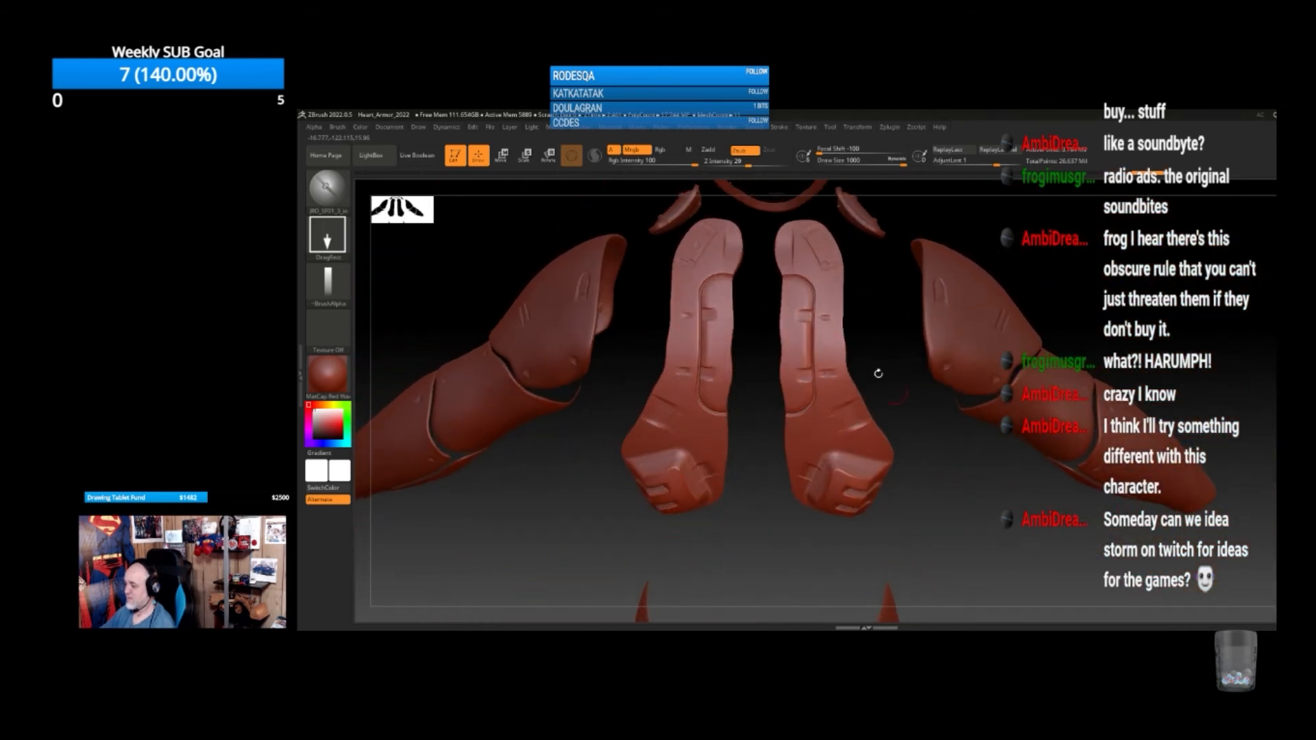
{"action": "mouse_move", "coordinate": [838, 344]}
{"action": "left_mouse_down"}
{"action": "mouse_move", "coordinate": [912, 344]}
{"action": "mouse_move", "coordinate": [909, 377]}
{"action": "mouse_move", "coordinate": [781, 360]}
{"action": "mouse_move", "coordinate": [867, 354]}
{"action": "mouse_move", "coordinate": [781, 368]}
{"action": "mouse_move", "coordinate": [864, 329]}
{"action": "left_mouse_up"}
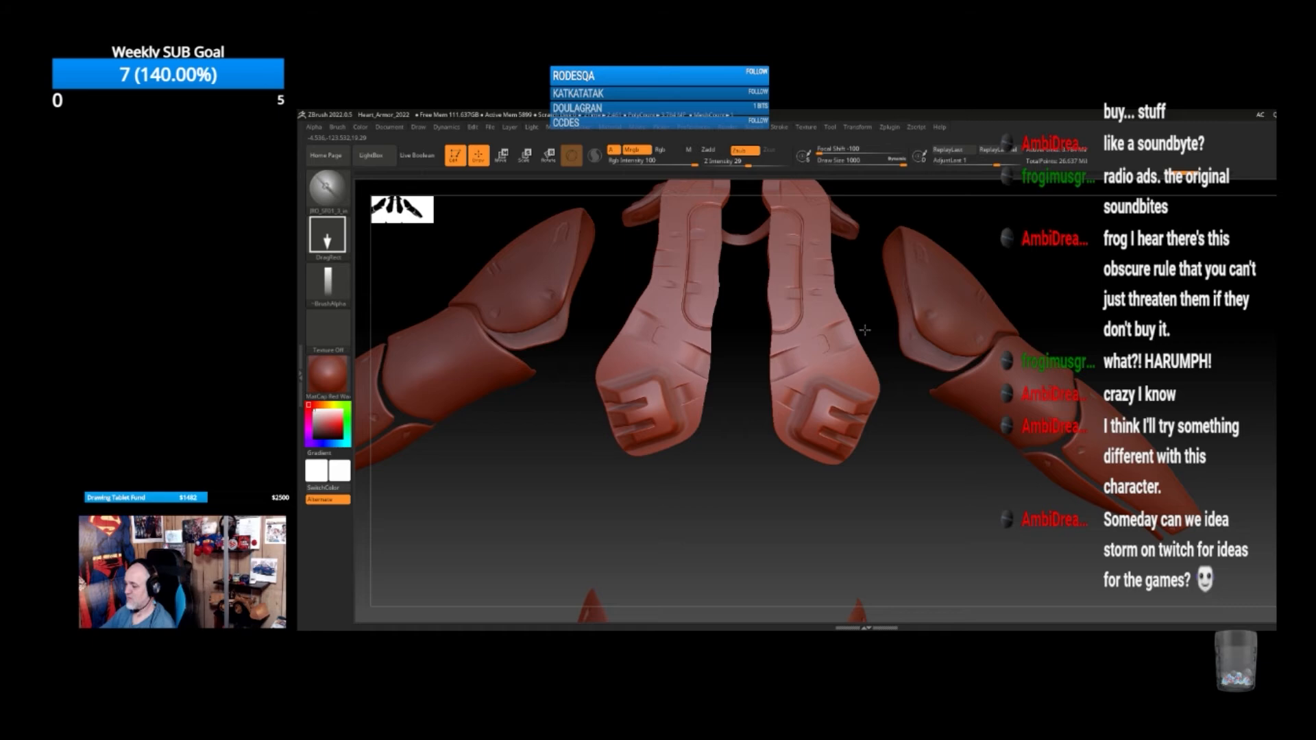
{"action": "left_click_drag", "start_coordinate": [793, 362], "coordinate": [860, 333], "text": "shift"}
{"action": "key", "text": "ctrl+z"}
{"action": "left_click_drag", "start_coordinate": [783, 359], "coordinate": [889, 319]}
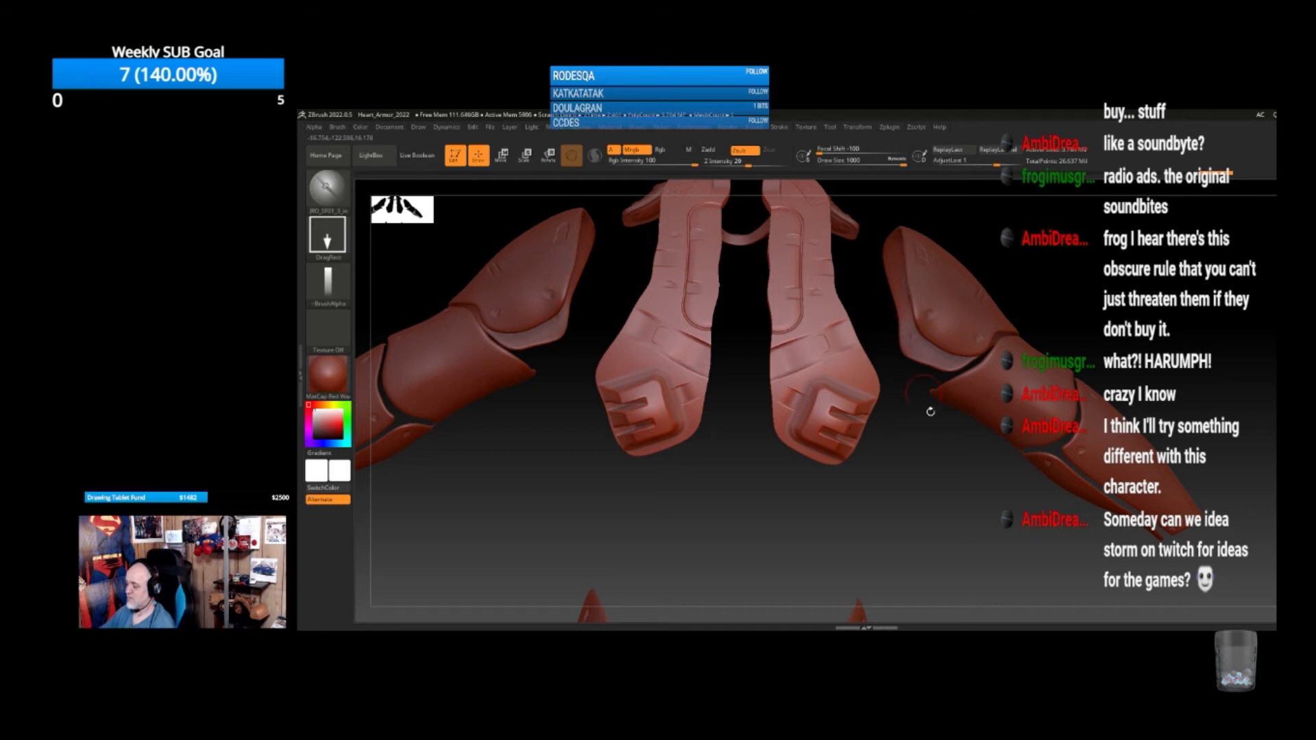
{"action": "left_click_drag", "start_coordinate": [943, 462], "coordinate": [788, 500]}
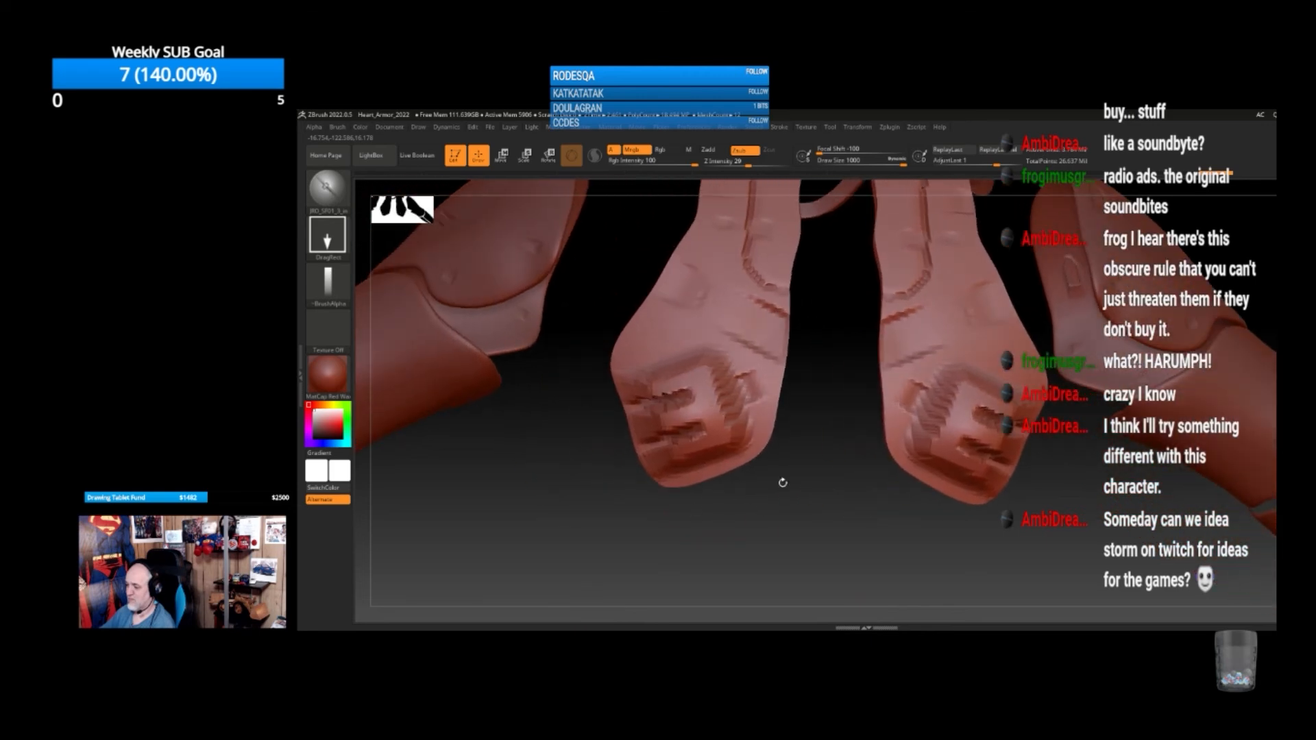
Try stamping a tapered hexagonal CYBERPUNK alpha onto the raised plate of the thruster vents, undoing each stamp
{"action": "mouse_move", "coordinate": [331, 288]}
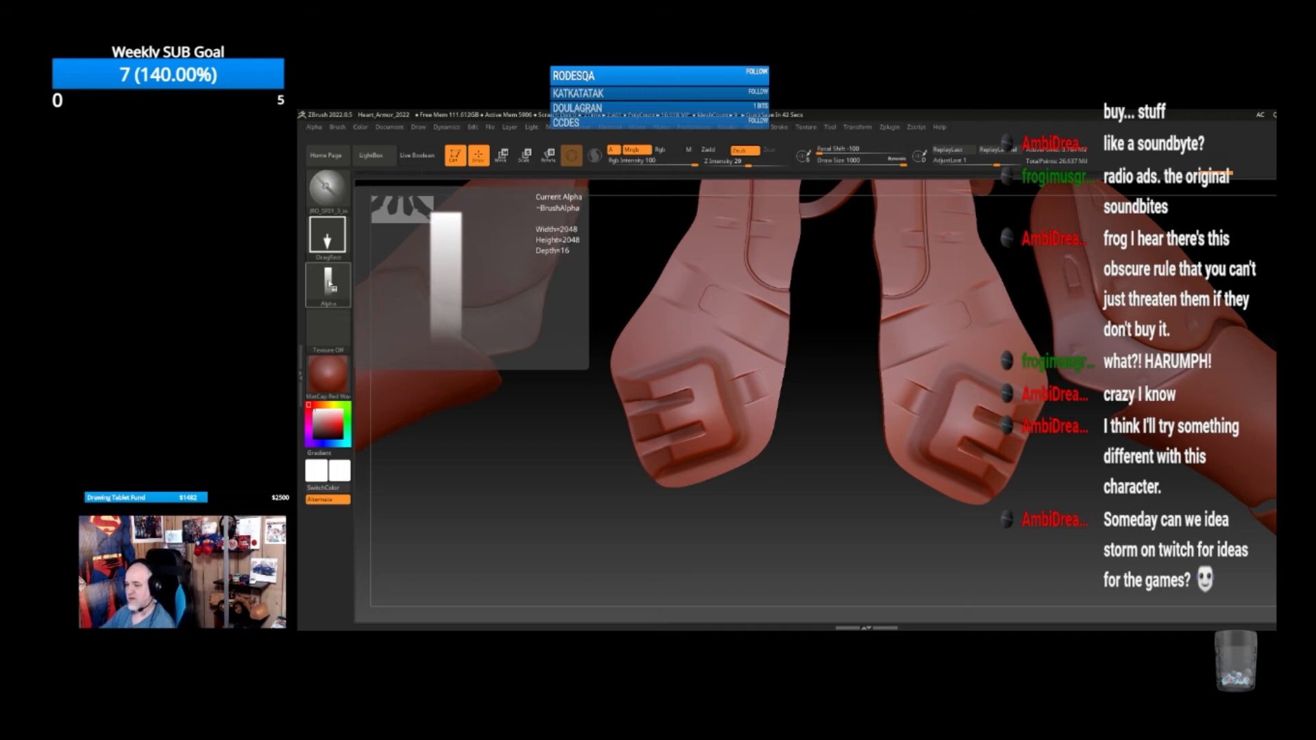
{"action": "left_click", "coordinate": [337, 294]}
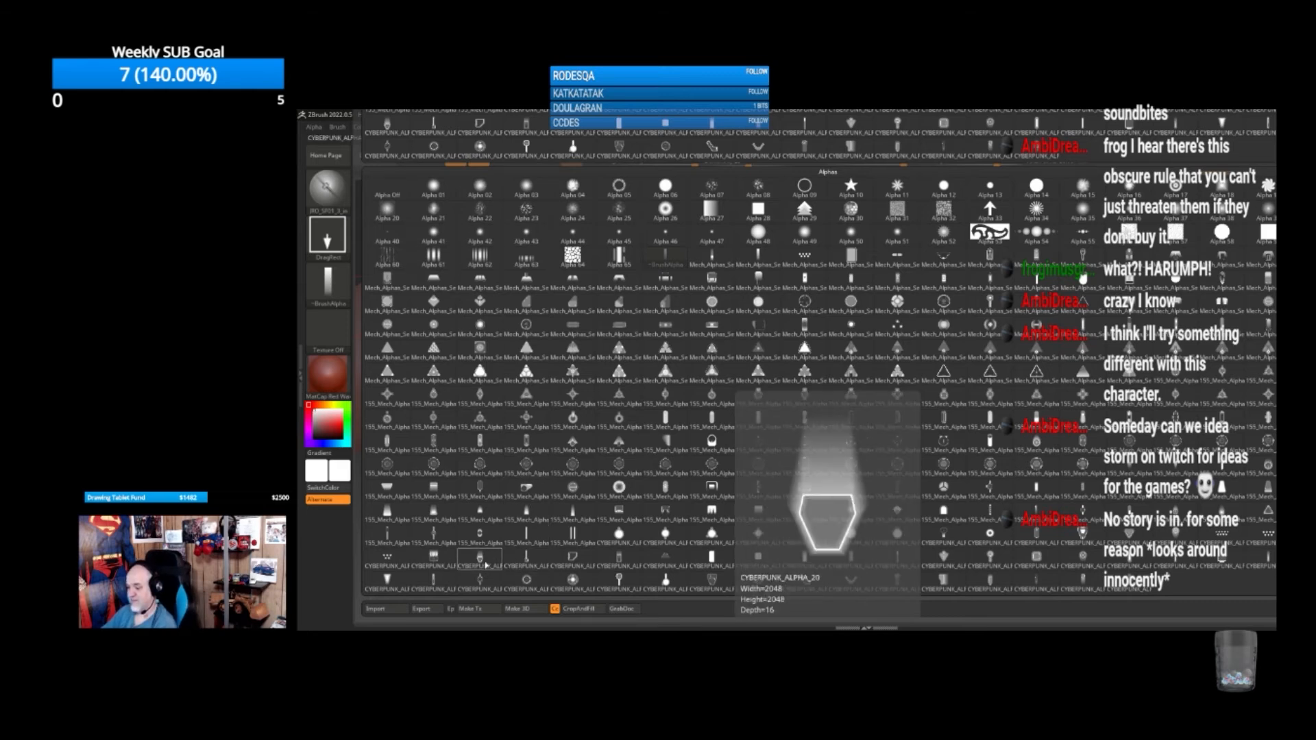
{"action": "left_click", "coordinate": [526, 556]}
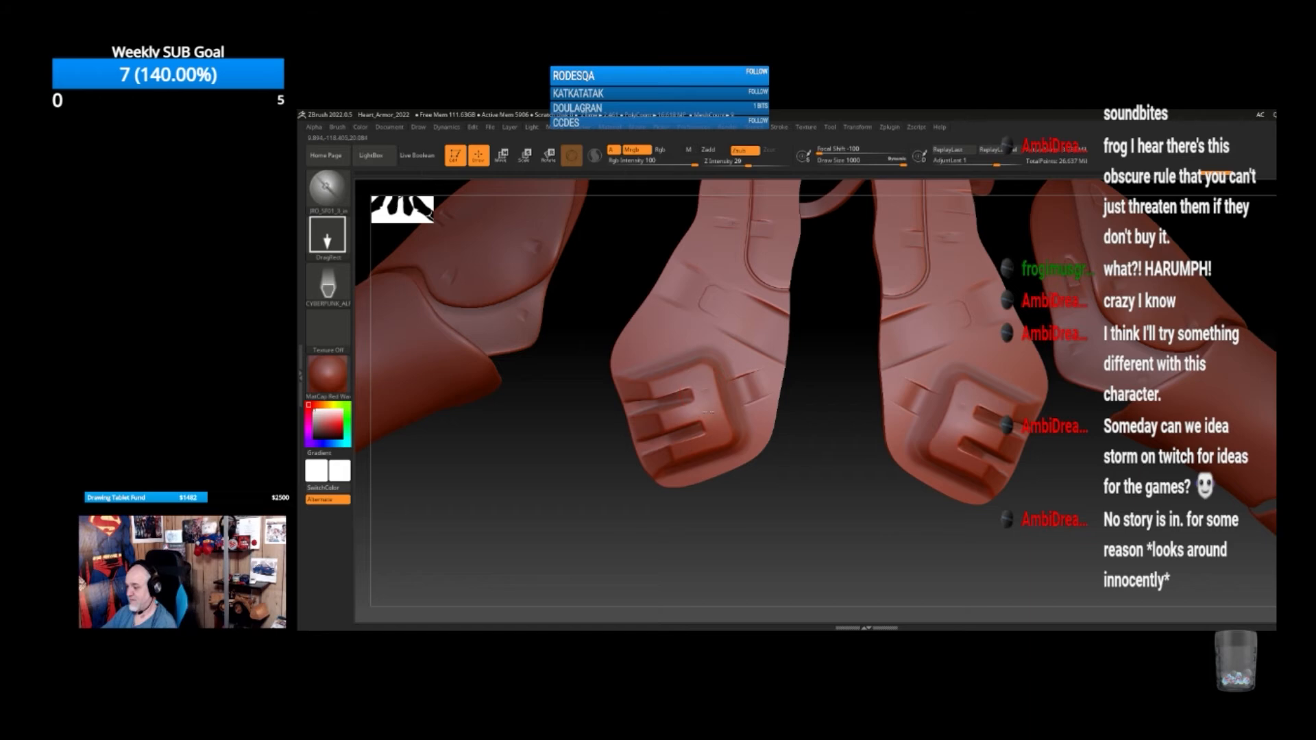
{"action": "left_click_drag", "start_coordinate": [713, 422], "coordinate": [716, 422]}
{"action": "key", "text": "ctrl+z"}
{"action": "left_click_drag", "start_coordinate": [673, 376], "coordinate": [763, 402]}
{"action": "key", "text": "ctrl+z"}
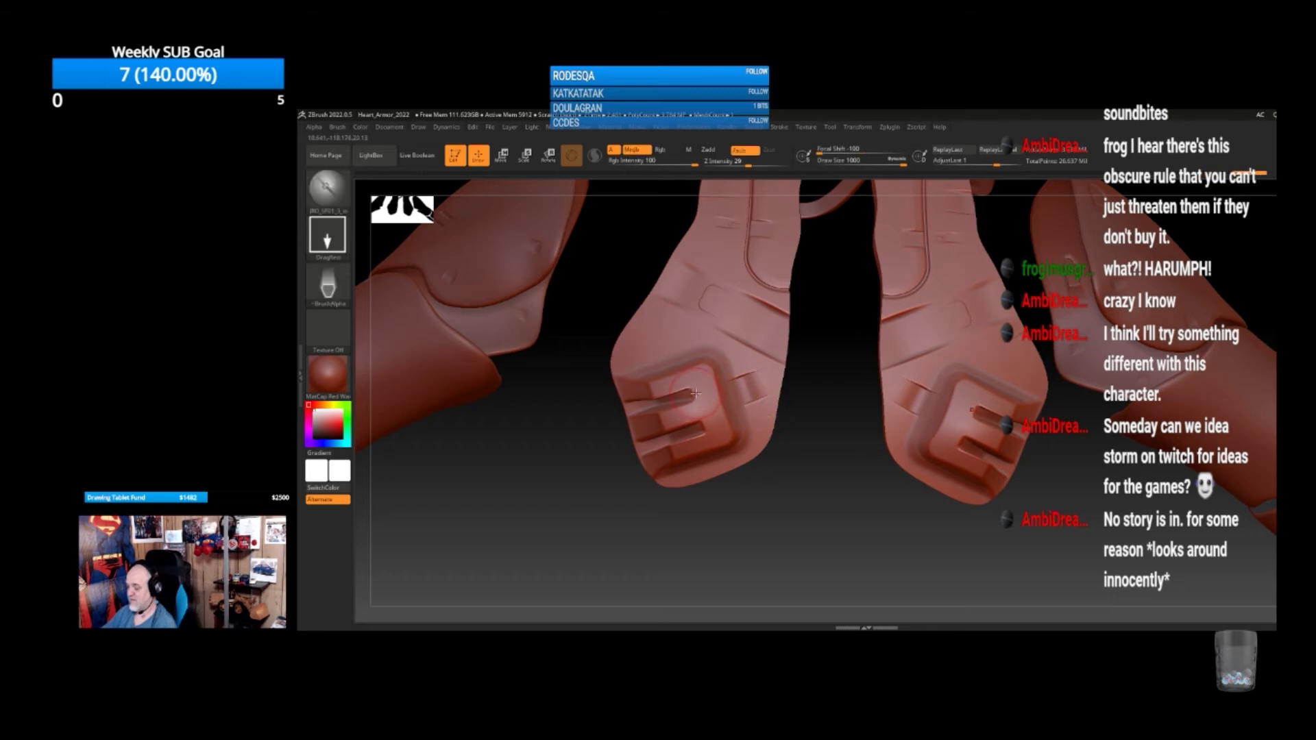
Try stamping the Mech_Alphas_Set_01_001 alpha onto the raised plate beside the vent slots of the thrusters
{"action": "key", "text": "b"}
{"action": "left_click", "coordinate": [334, 299]}
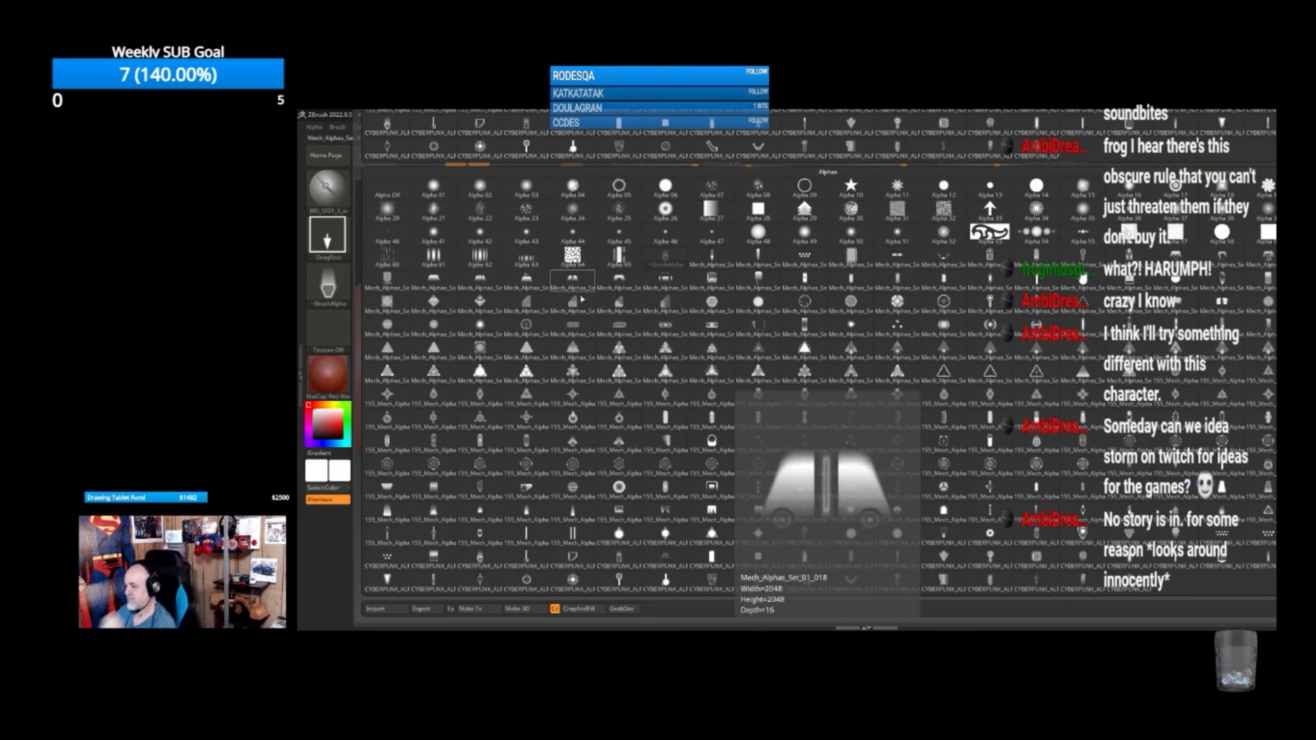
{"action": "left_click", "coordinate": [712, 259]}
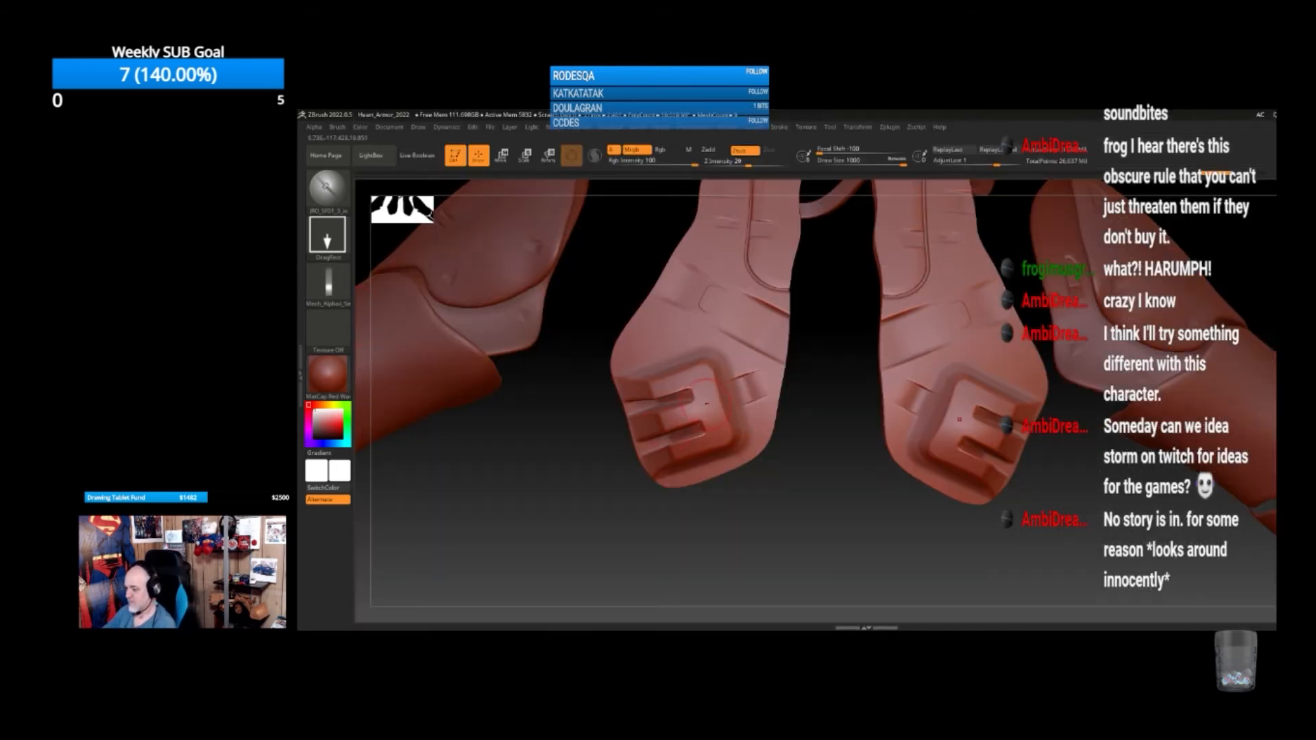
{"action": "left_click_drag", "start_coordinate": [704, 406], "coordinate": [756, 392]}
{"action": "left_click_drag", "start_coordinate": [816, 444], "coordinate": [823, 491], "text": "alt"}
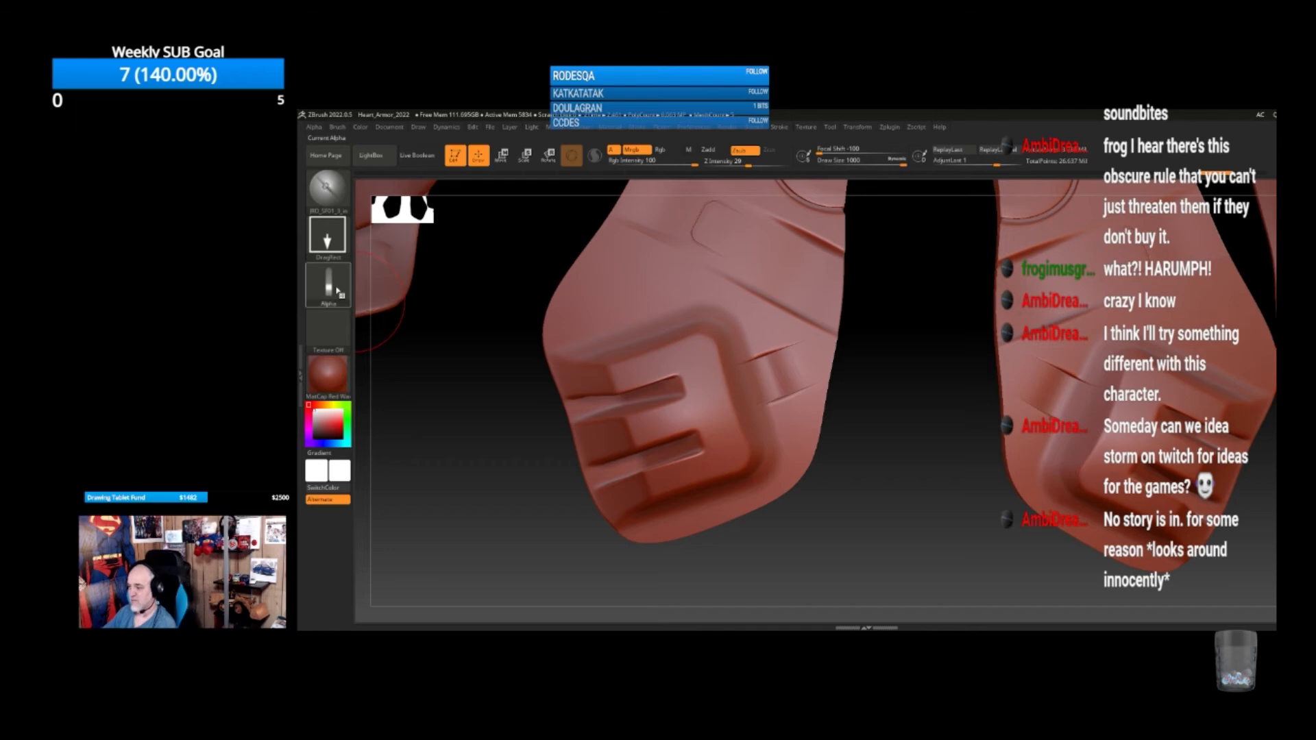
Try the rectangular gradient alpha above the upper vent slot on the thruster's raised plate, and undo the stamp
{"action": "left_click", "coordinate": [332, 286]}
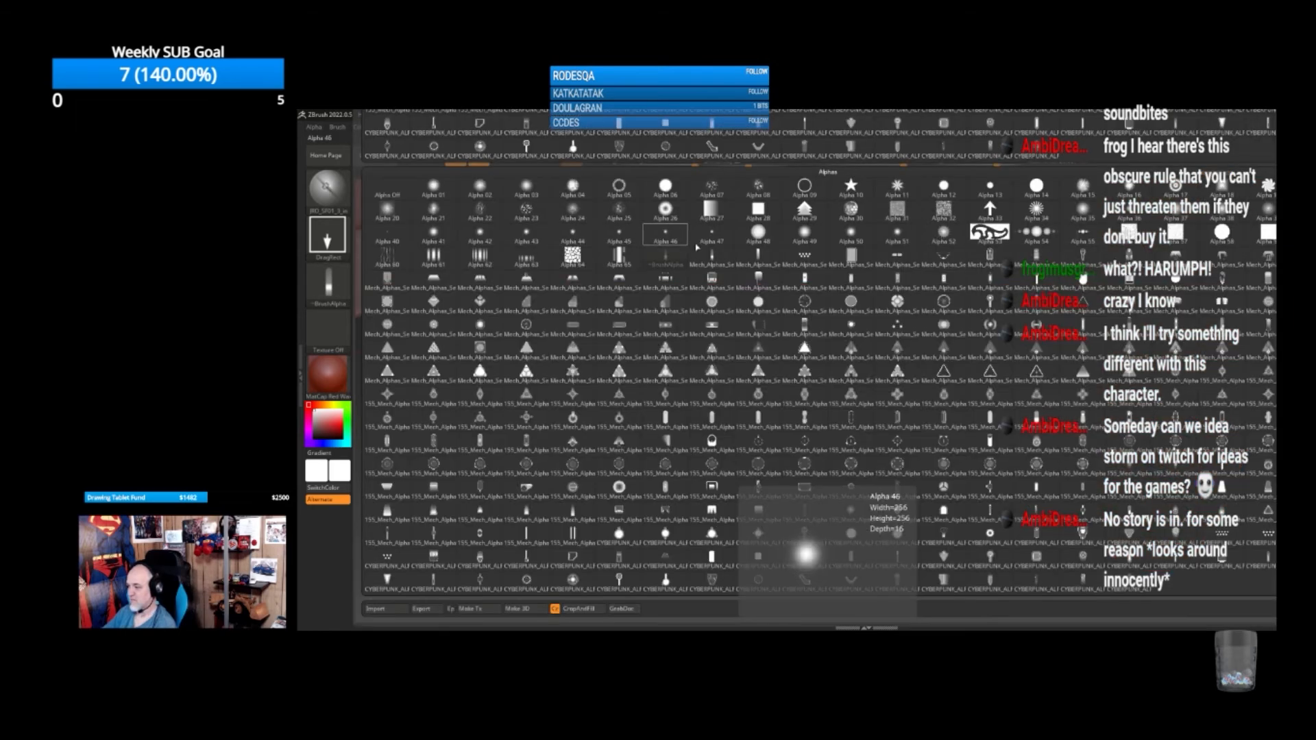
{"action": "left_click", "coordinate": [764, 259]}
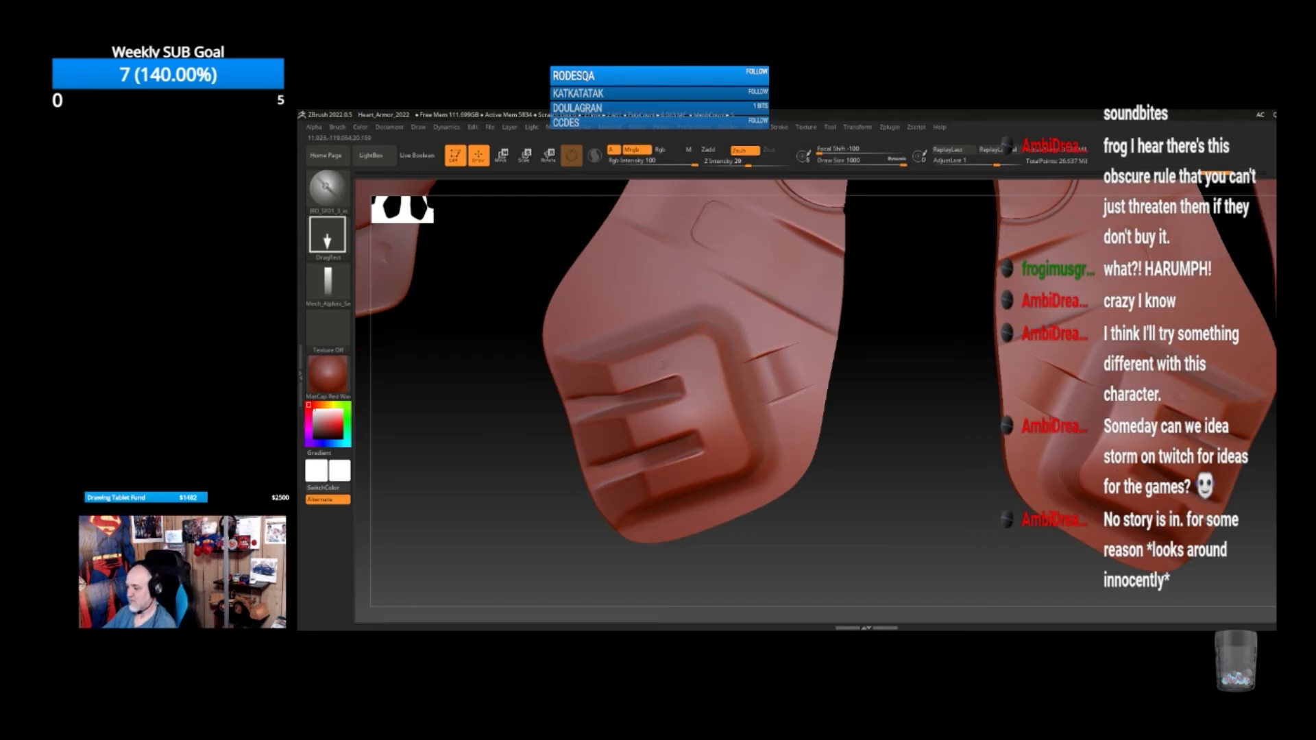
{"action": "key", "text": "ctrl+z"}
Try stamping a capsule-shaped Mech_Alphas alpha above the upper vent slot on the thruster's raised plate
{"action": "left_click", "coordinate": [336, 285]}
{"action": "left_click", "coordinate": [510, 264]}
{"action": "left_click", "coordinate": [328, 285]}
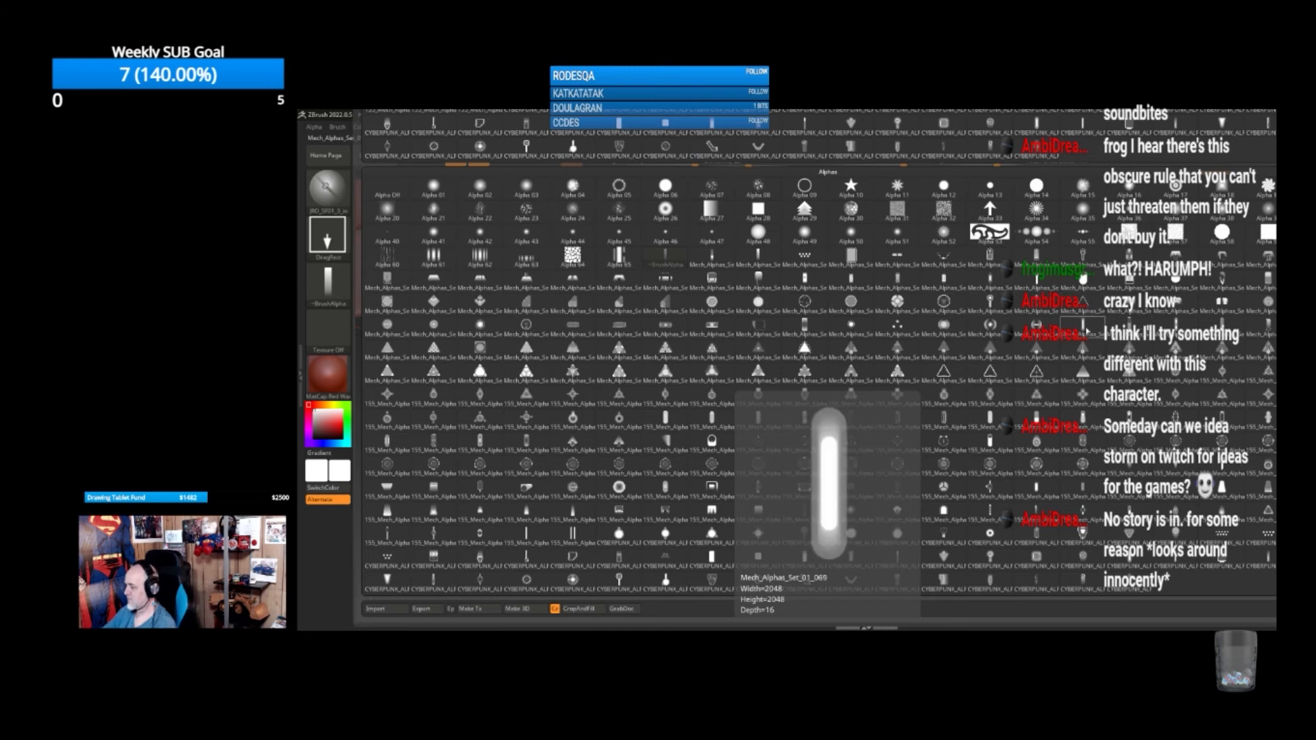
{"action": "left_click", "coordinate": [1176, 328]}
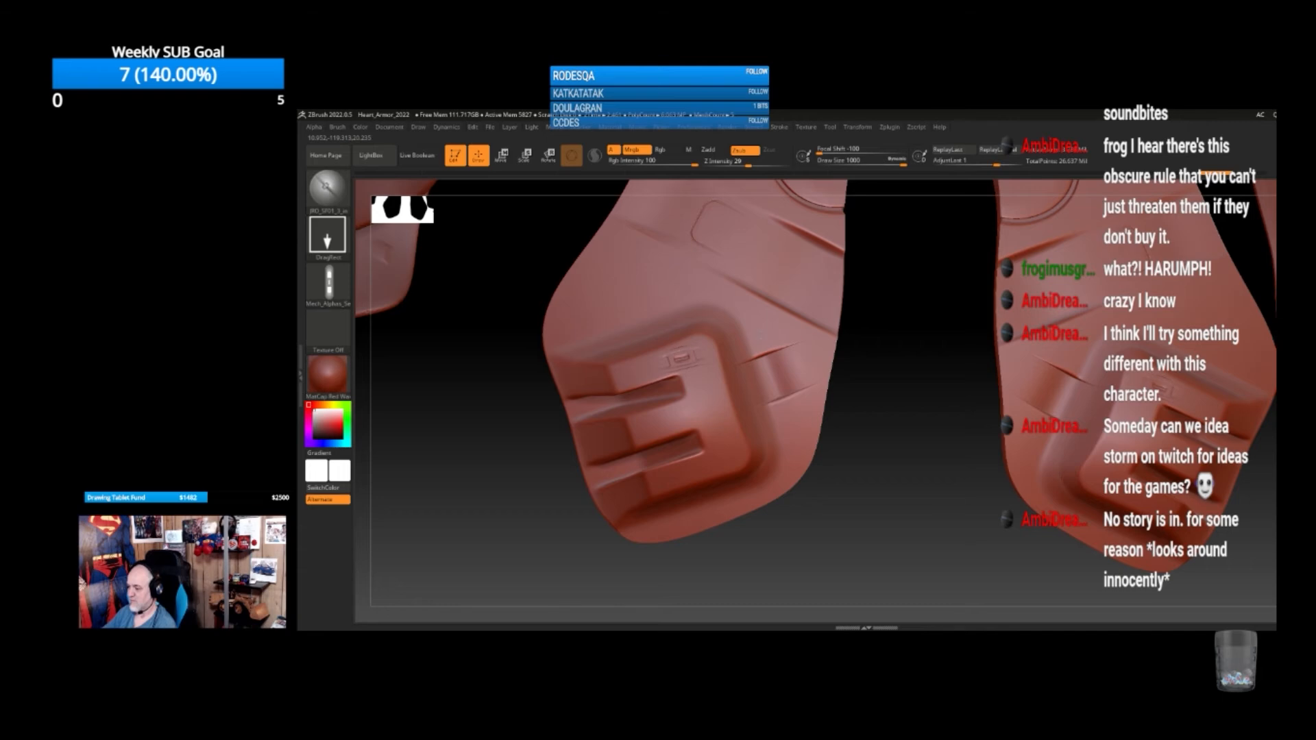
{"action": "left_click", "coordinate": [346, 287]}
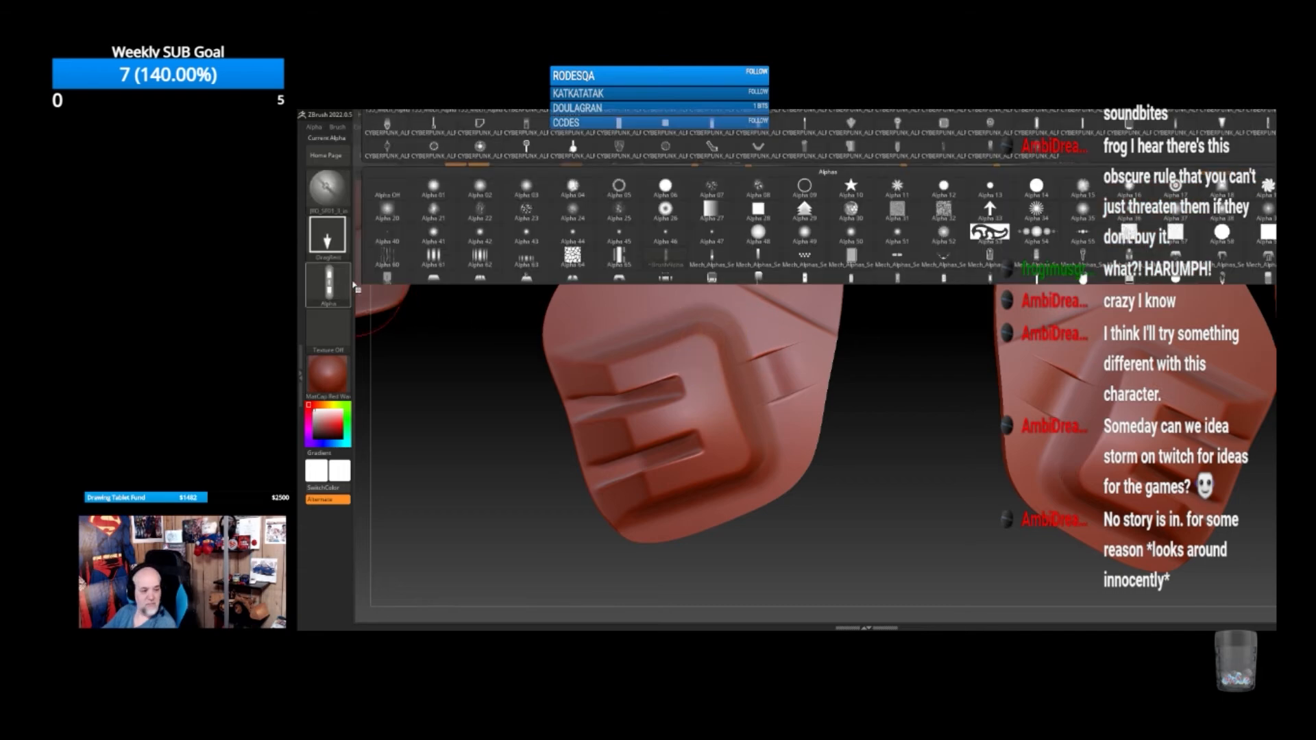
{"action": "left_click", "coordinate": [666, 257]}
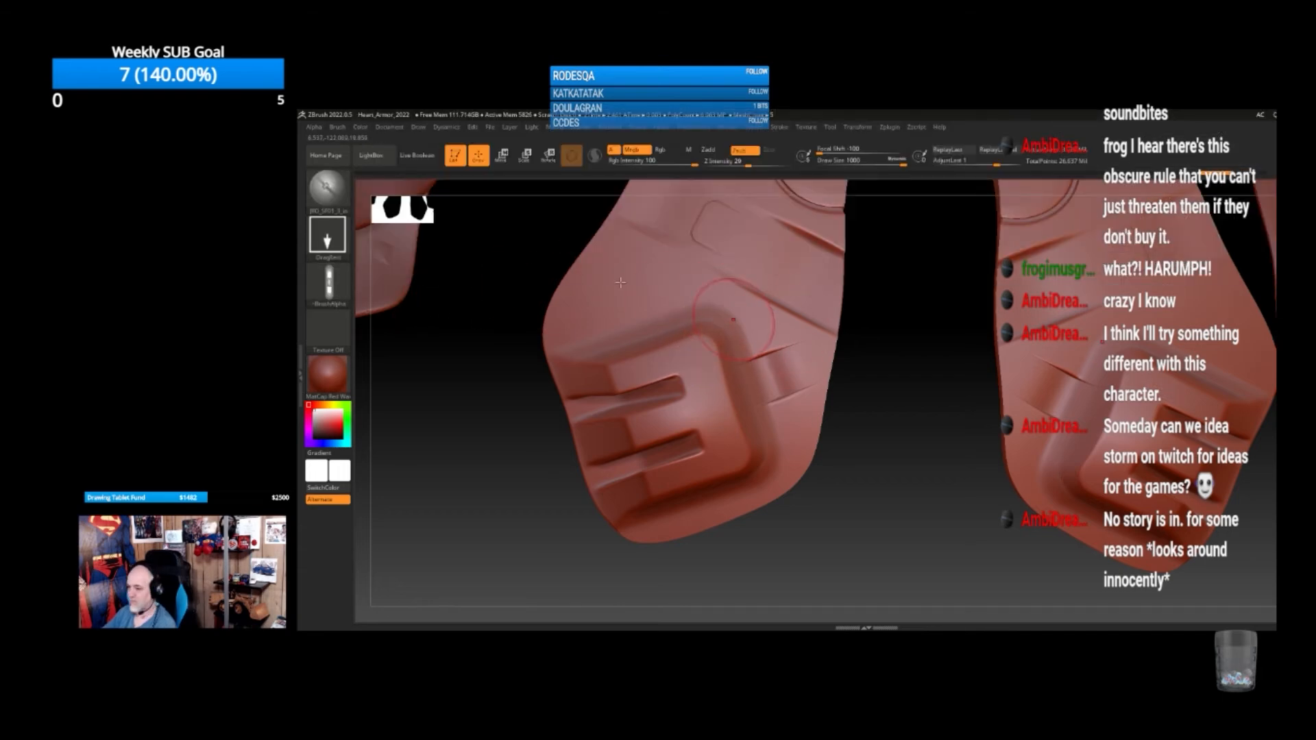
Try a slim bar CYBERPUNK alpha beside the vent slots of the thruster's raised plate, undoing each stamp
{"action": "left_click", "coordinate": [331, 281]}
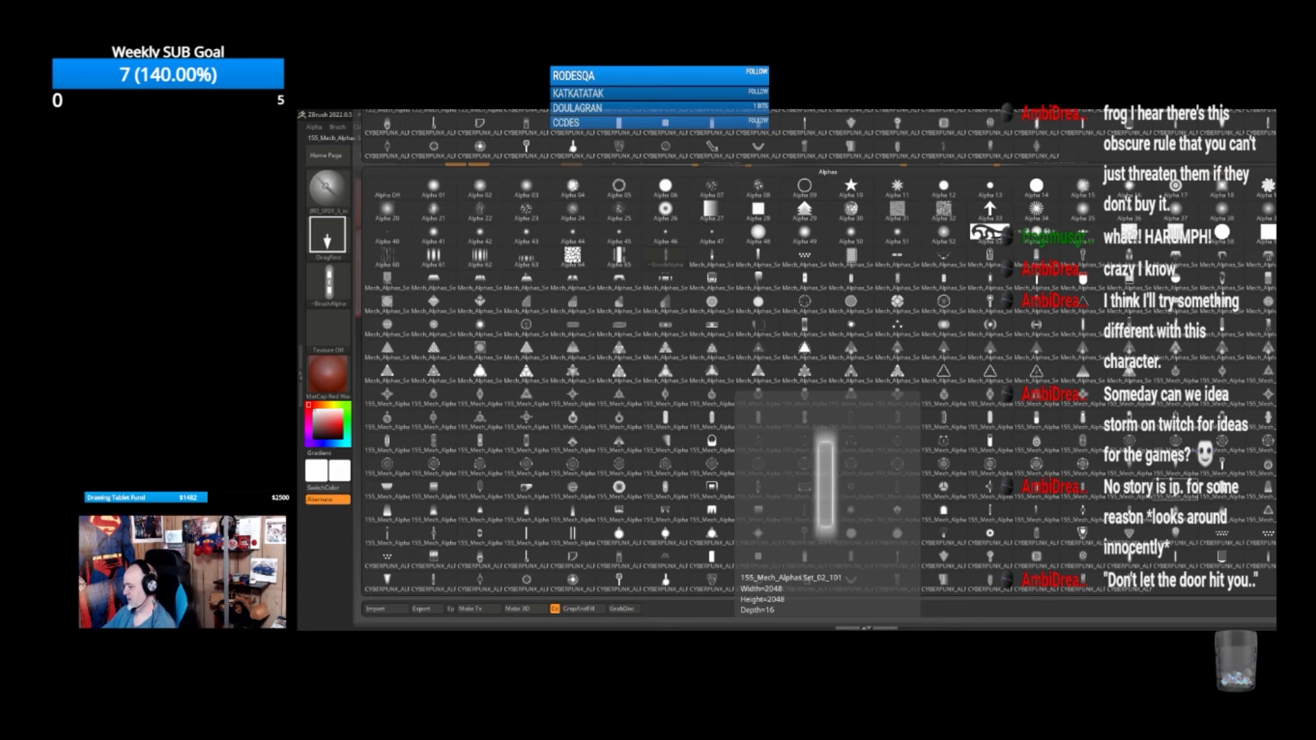
{"action": "left_click", "coordinate": [711, 557]}
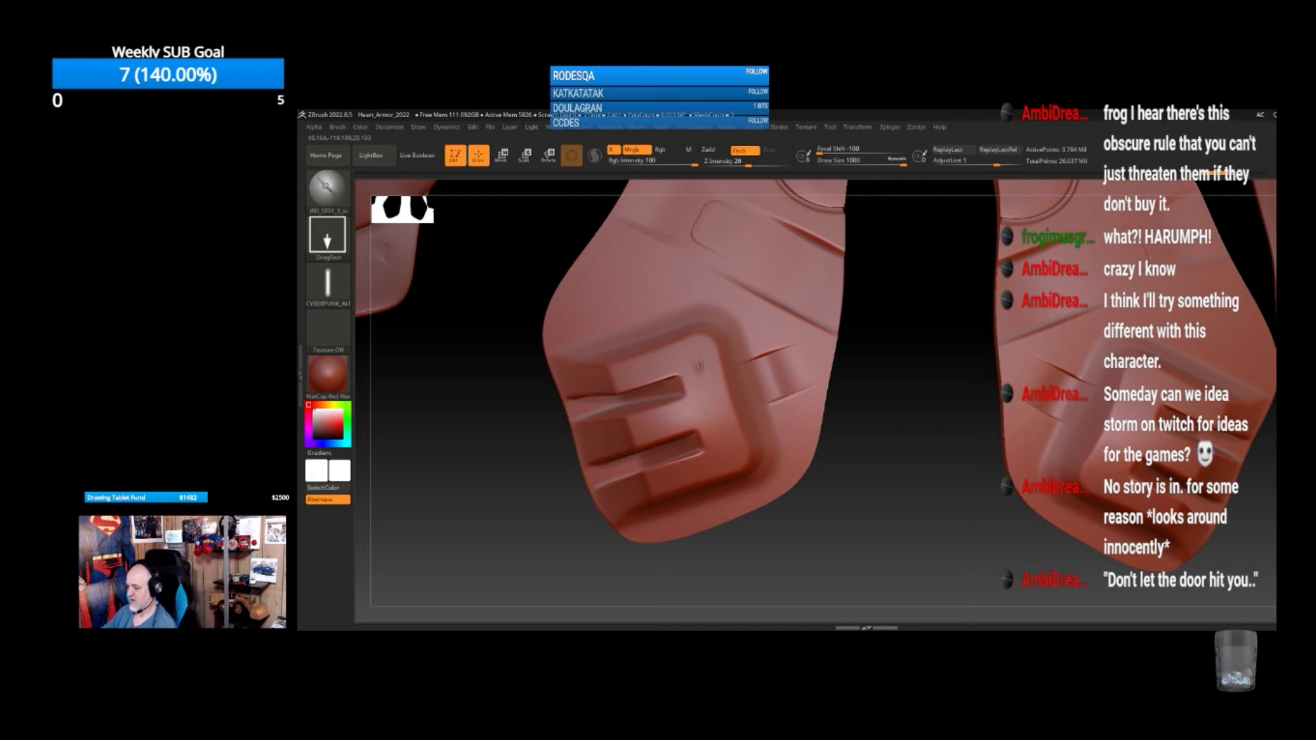
{"action": "key", "text": "ctrl+z"}
{"action": "left_click_drag", "start_coordinate": [687, 413], "coordinate": [743, 400]}
{"action": "key", "text": "ctrl+z"}
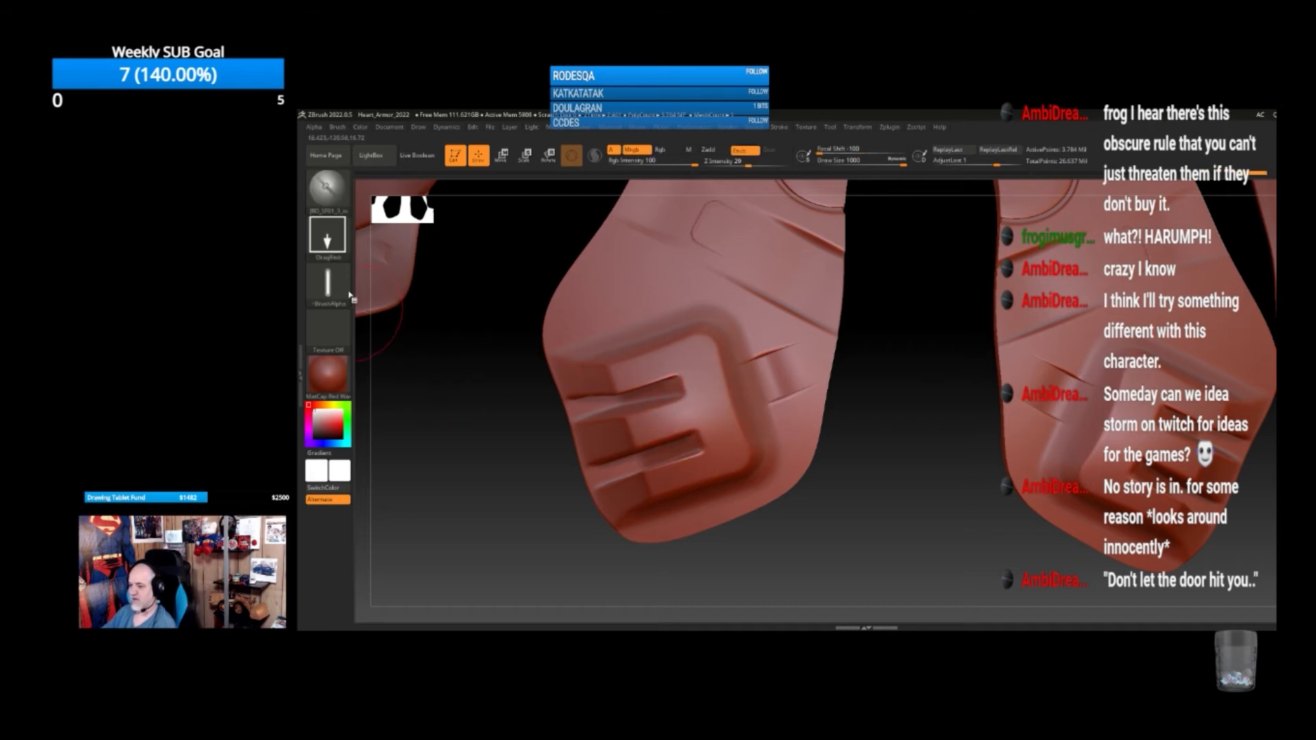
Try a thinner line alpha on the raised vent plate and along its upper border, undoing each stamp
{"action": "left_click", "coordinate": [329, 282]}
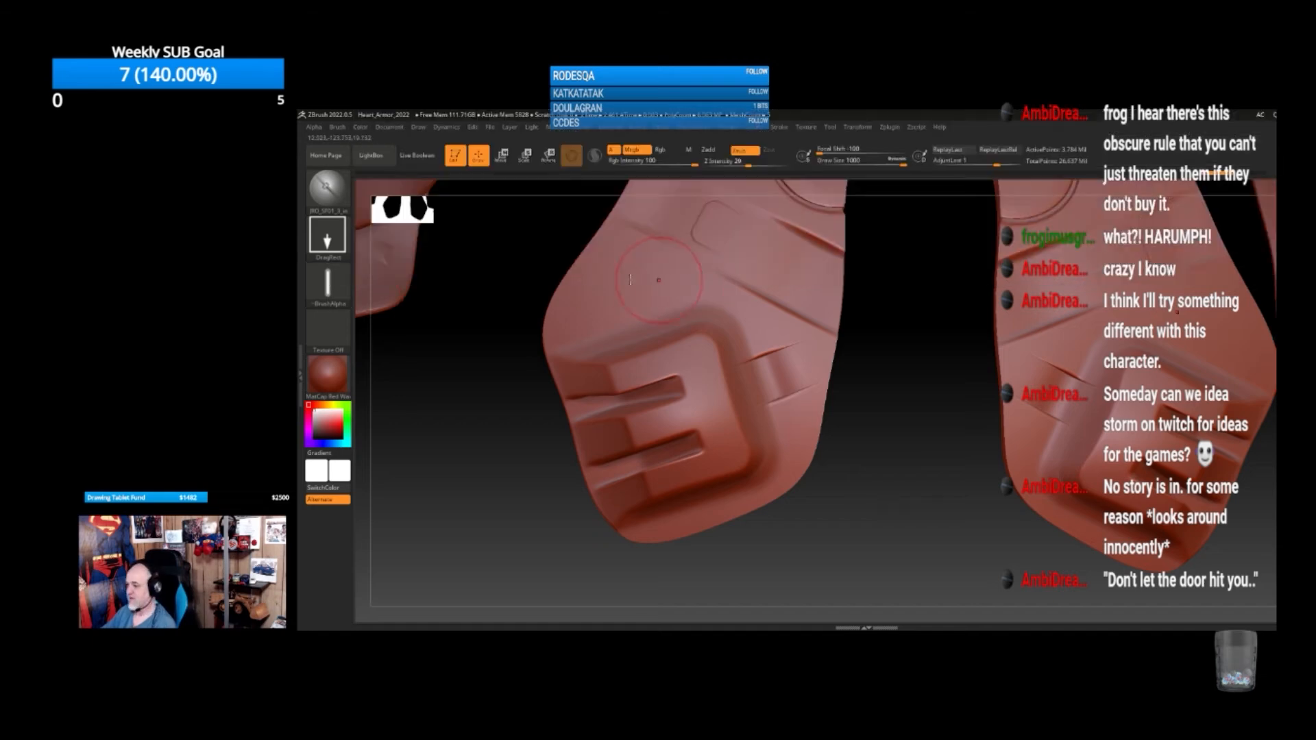
{"action": "left_click", "coordinate": [343, 277]}
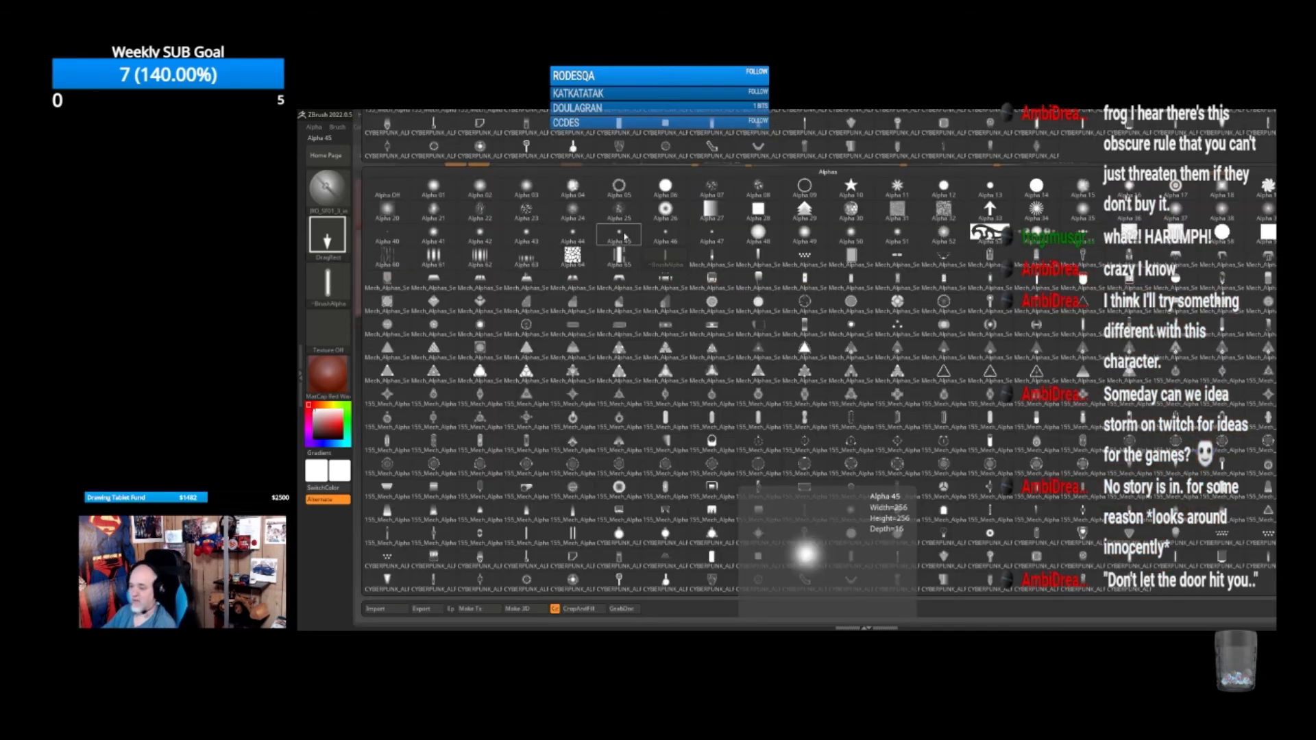
{"action": "left_click", "coordinate": [526, 535]}
{"action": "left_click_drag", "start_coordinate": [674, 420], "coordinate": [766, 389]}
{"action": "key", "text": "ctrl+z"}
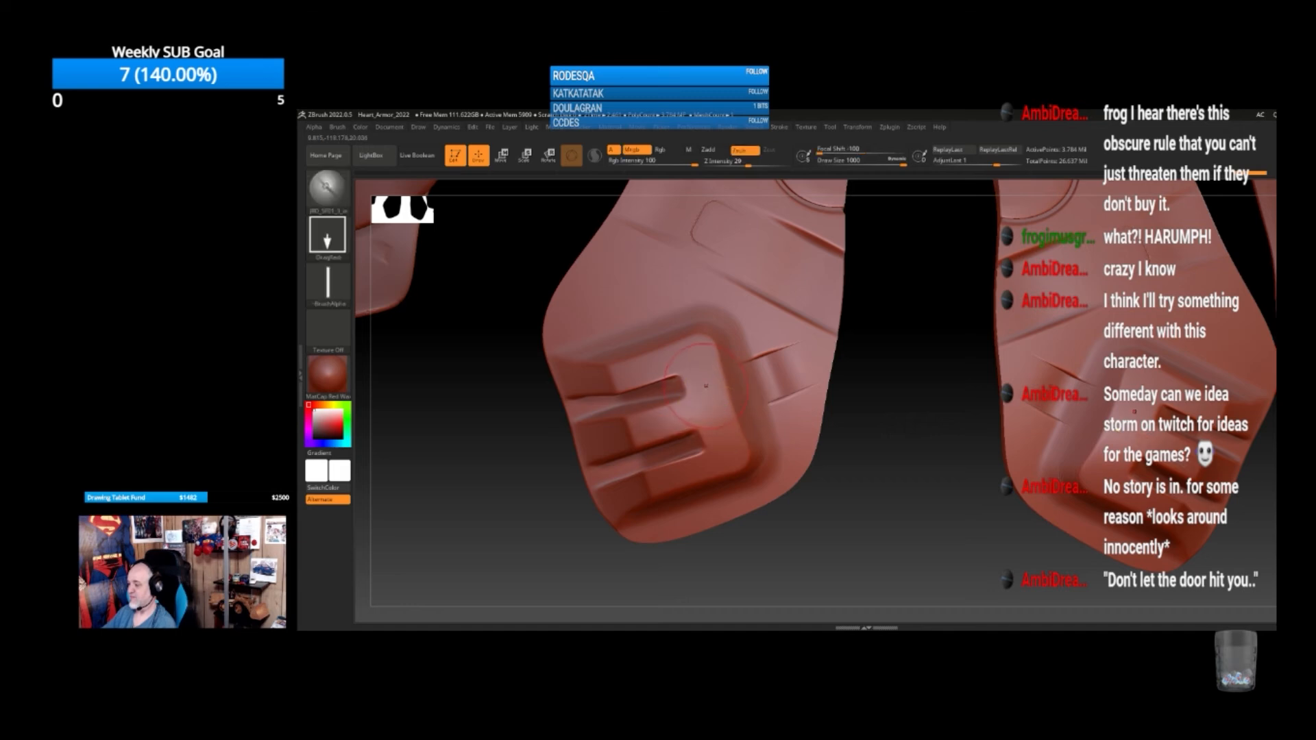
{"action": "left_click_drag", "start_coordinate": [708, 405], "coordinate": [708, 430]}
{"action": "key", "text": "ctrl+z"}
{"action": "left_click_drag", "start_coordinate": [668, 311], "coordinate": [731, 355]}
{"action": "key", "text": "ctrl+z"}
Make the backplate behind the thrusters the active subtool and try the thin line alpha along its lower edge
{"action": "left_click_drag", "start_coordinate": [852, 482], "coordinate": [861, 394], "text": "alt"}
{"action": "left_click_drag", "start_coordinate": [809, 480], "coordinate": [1124, 459]}
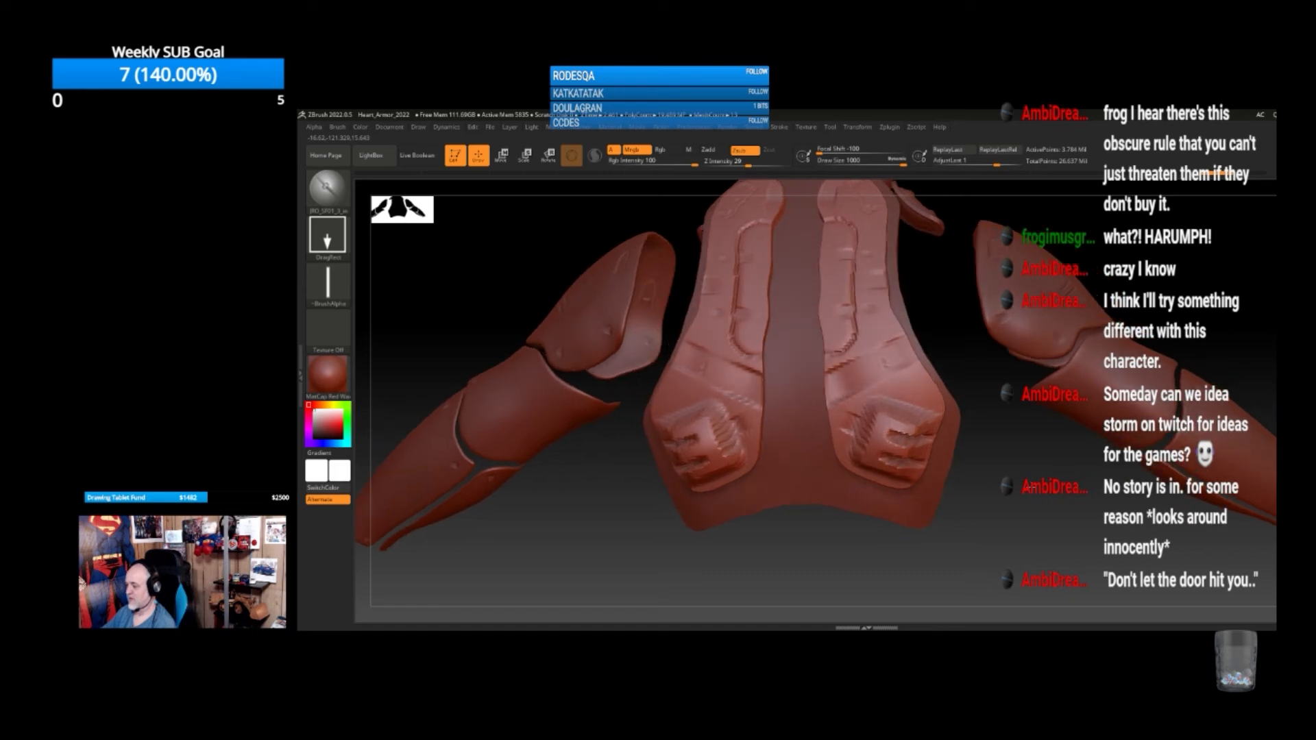
{"action": "left_click", "coordinate": [796, 425], "text": "alt"}
{"action": "left_click_drag", "start_coordinate": [1255, 469], "coordinate": [1038, 491]}
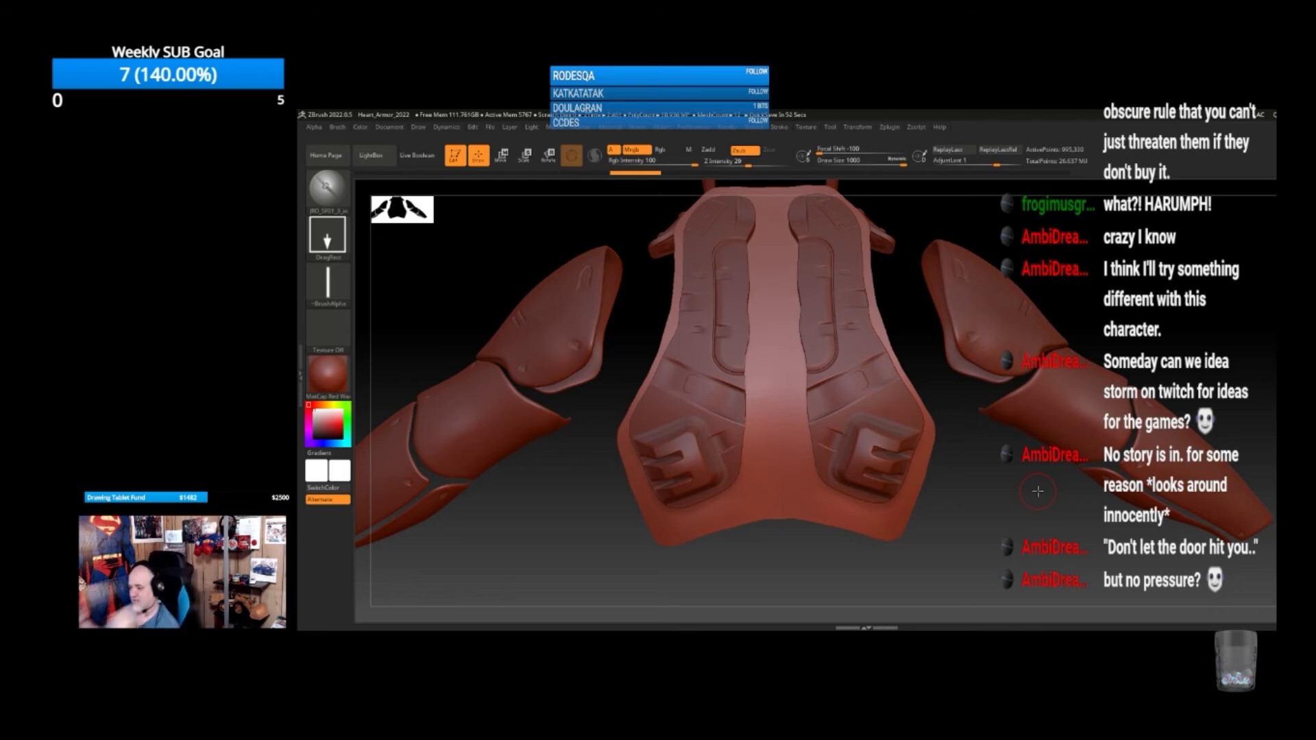
{"action": "mouse_move", "coordinate": [768, 568]}
{"action": "left_mouse_down"}
{"action": "mouse_move", "coordinate": [818, 545]}
{"action": "mouse_move", "coordinate": [781, 567]}
{"action": "left_mouse_up"}
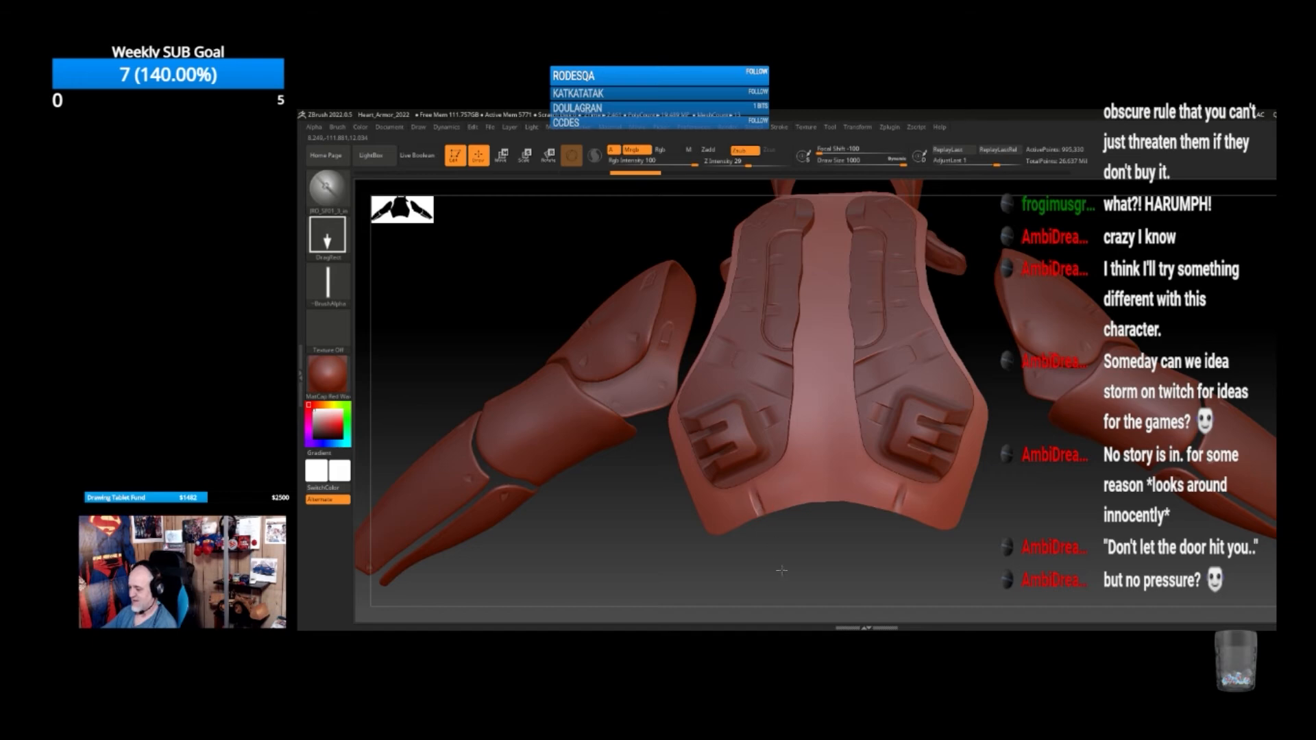
Try stamping the rectangular gradient CYBERPUNK alpha over the backplate's lower edge beneath the thruster vents, and undo it
{"action": "left_click", "coordinate": [332, 285]}
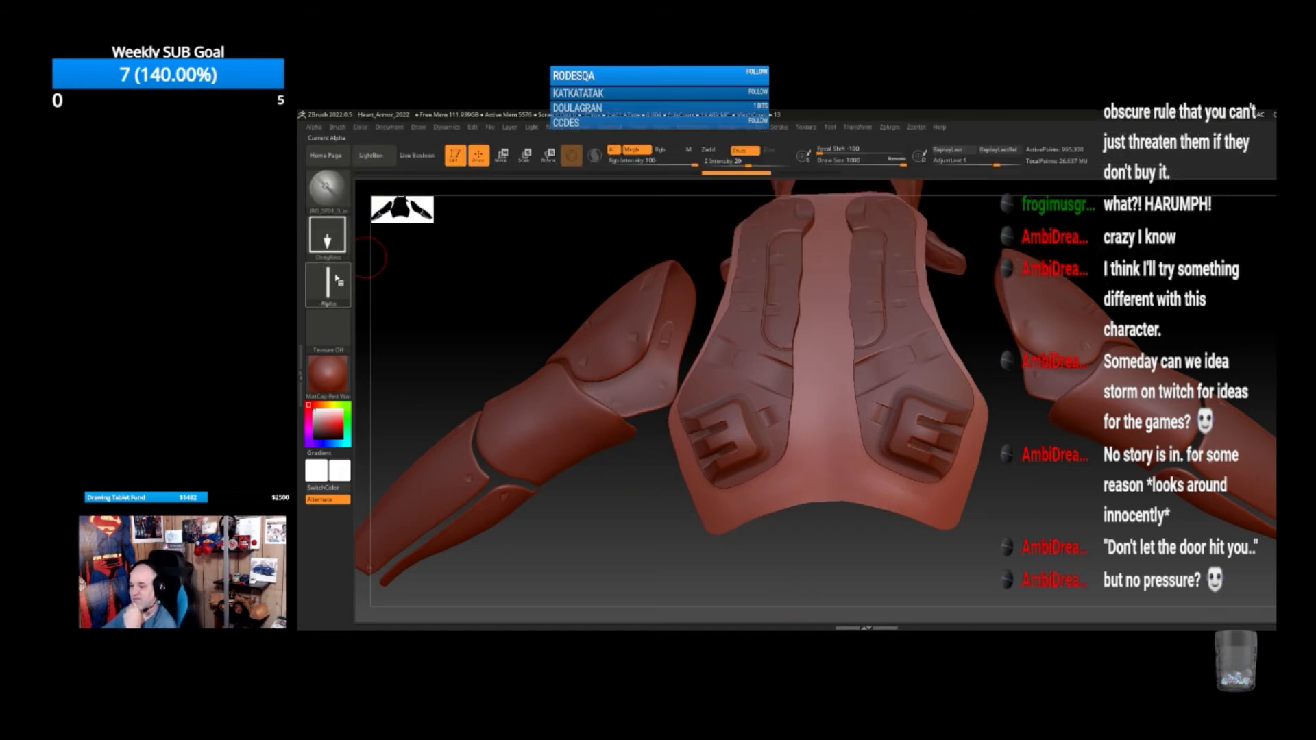
{"action": "left_click", "coordinate": [334, 281]}
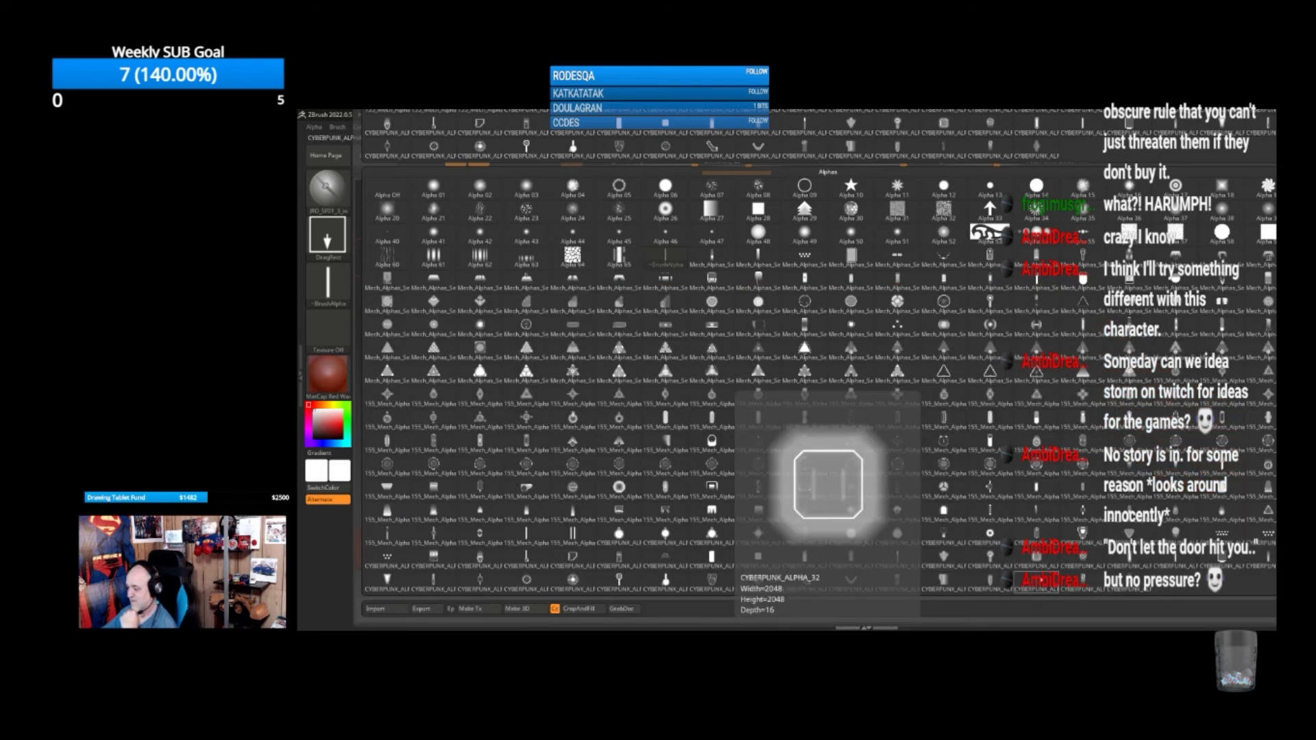
{"action": "left_click", "coordinate": [787, 496]}
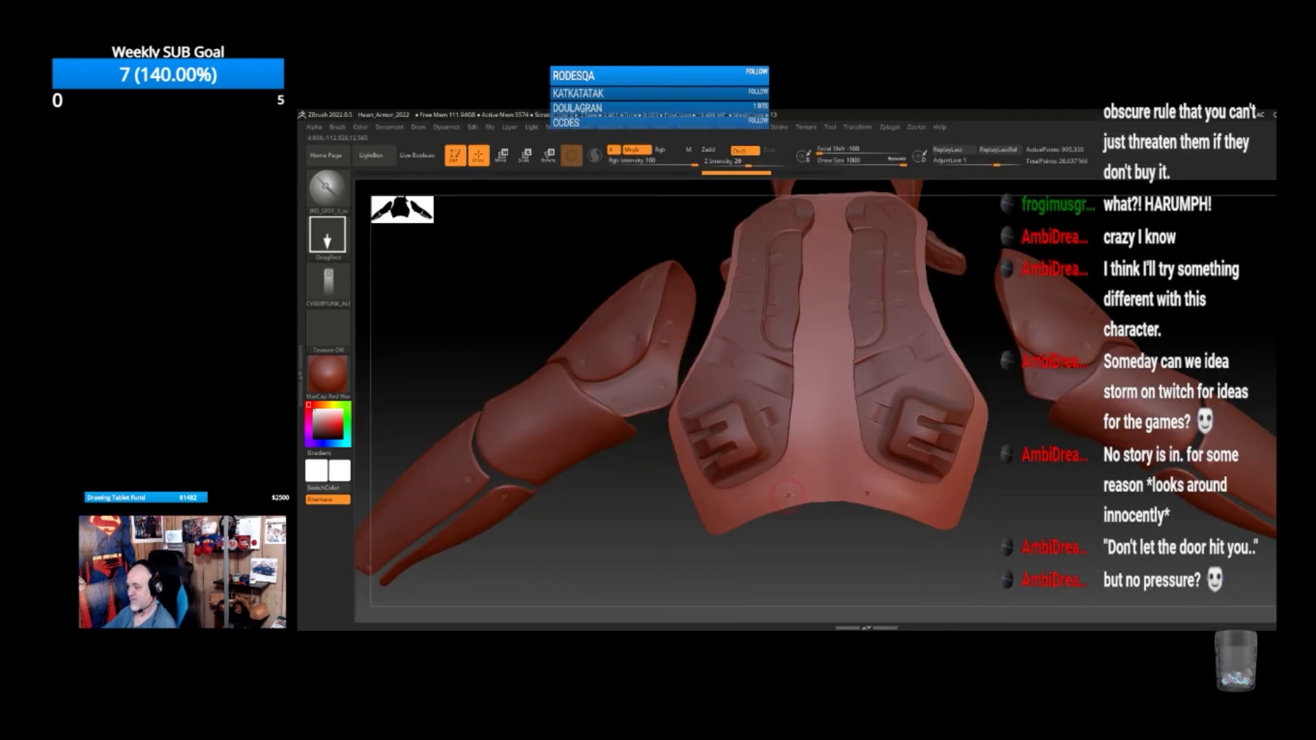
{"action": "left_click_drag", "start_coordinate": [766, 501], "coordinate": [808, 598]}
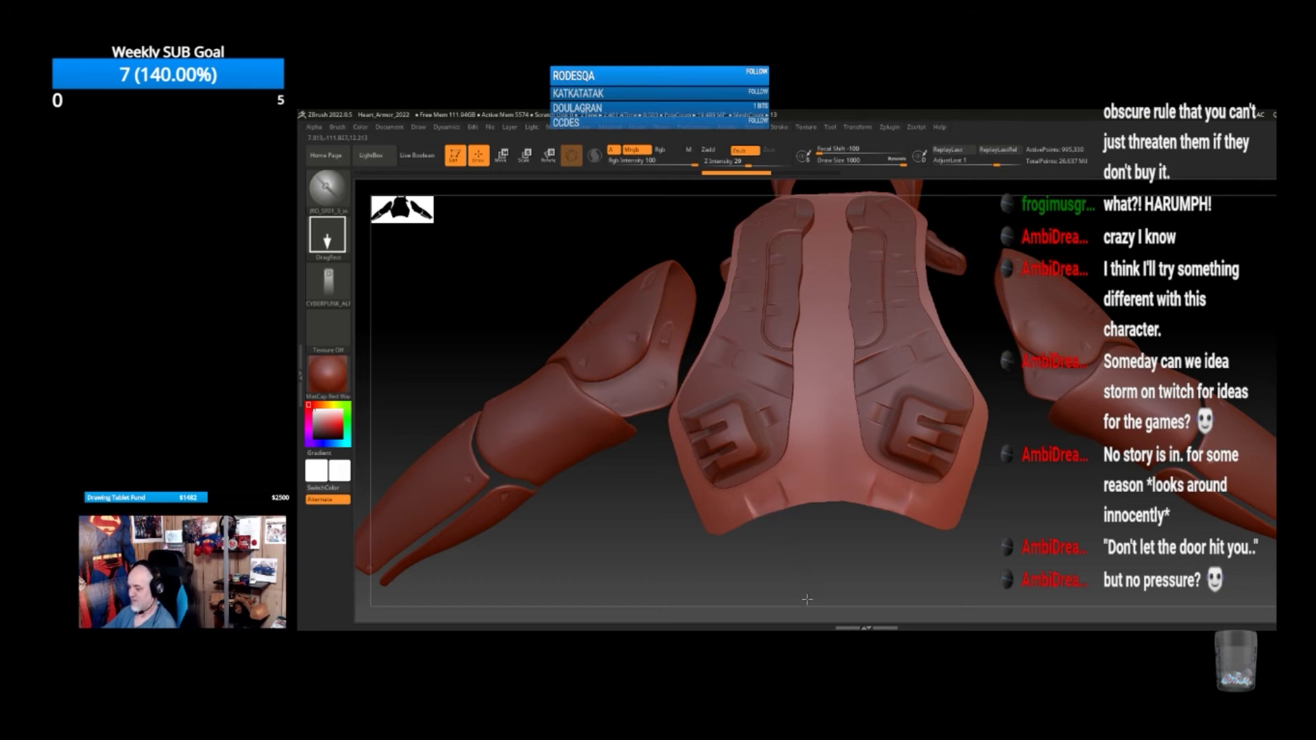
{"action": "left_click_drag", "start_coordinate": [898, 582], "coordinate": [839, 543]}
{"action": "key", "text": "ctrl+z"}
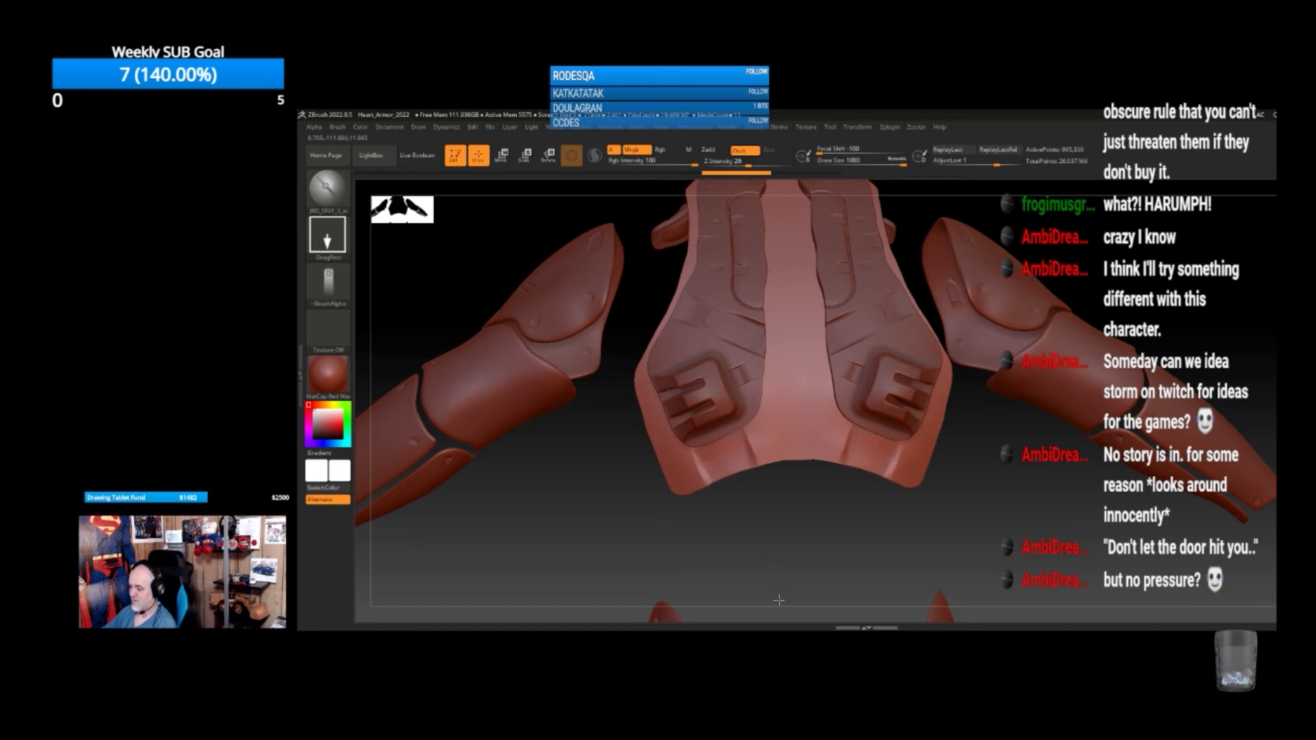
{"action": "mouse_move", "coordinate": [811, 562]}
{"action": "left_mouse_down"}
{"action": "mouse_move", "coordinate": [894, 539]}
{"action": "mouse_move", "coordinate": [829, 535]}
{"action": "mouse_move", "coordinate": [786, 552]}
{"action": "left_mouse_up"}
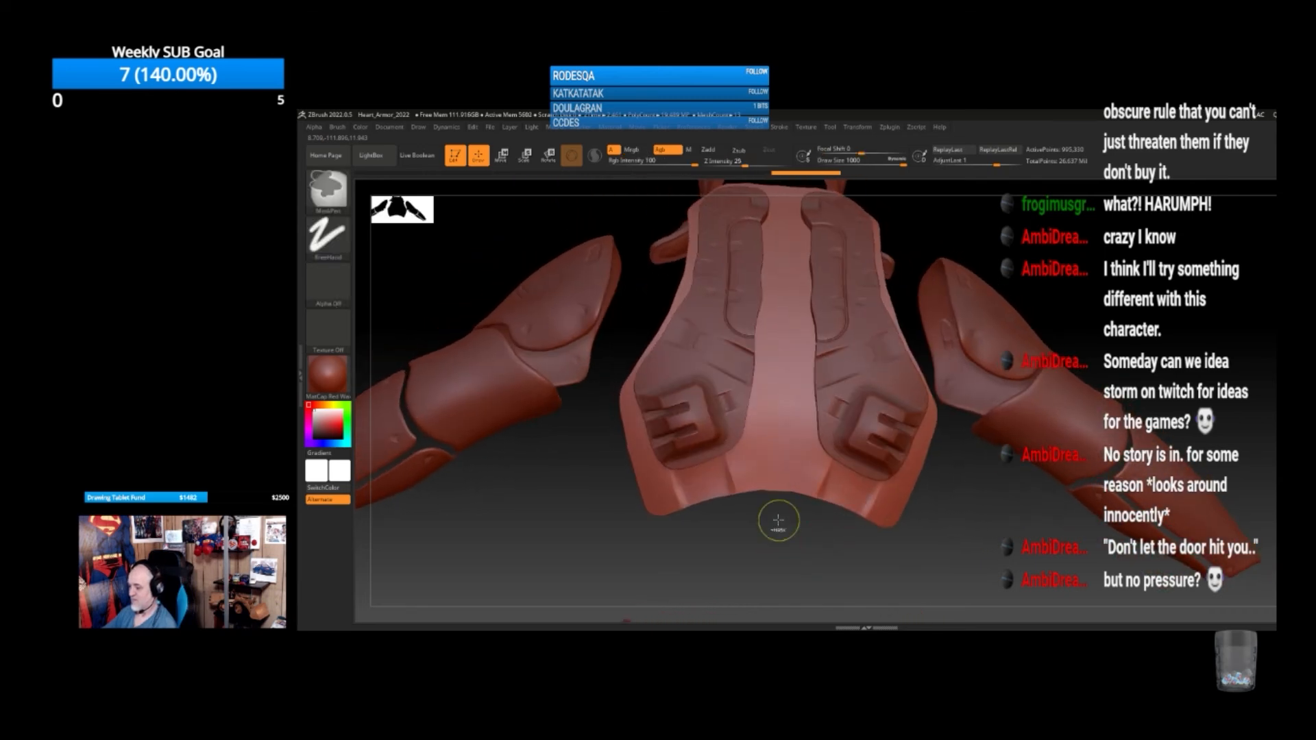
{"action": "key", "text": "ctrl+z"}
Try the rectangular gradient alpha on the lower centre of the backplate between the thrusters, undoing the stamps
{"action": "left_click_drag", "start_coordinate": [753, 481], "coordinate": [810, 575]}
{"action": "key", "text": "ctrl+z"}
{"action": "left_click_drag", "start_coordinate": [757, 438], "coordinate": [782, 473]}
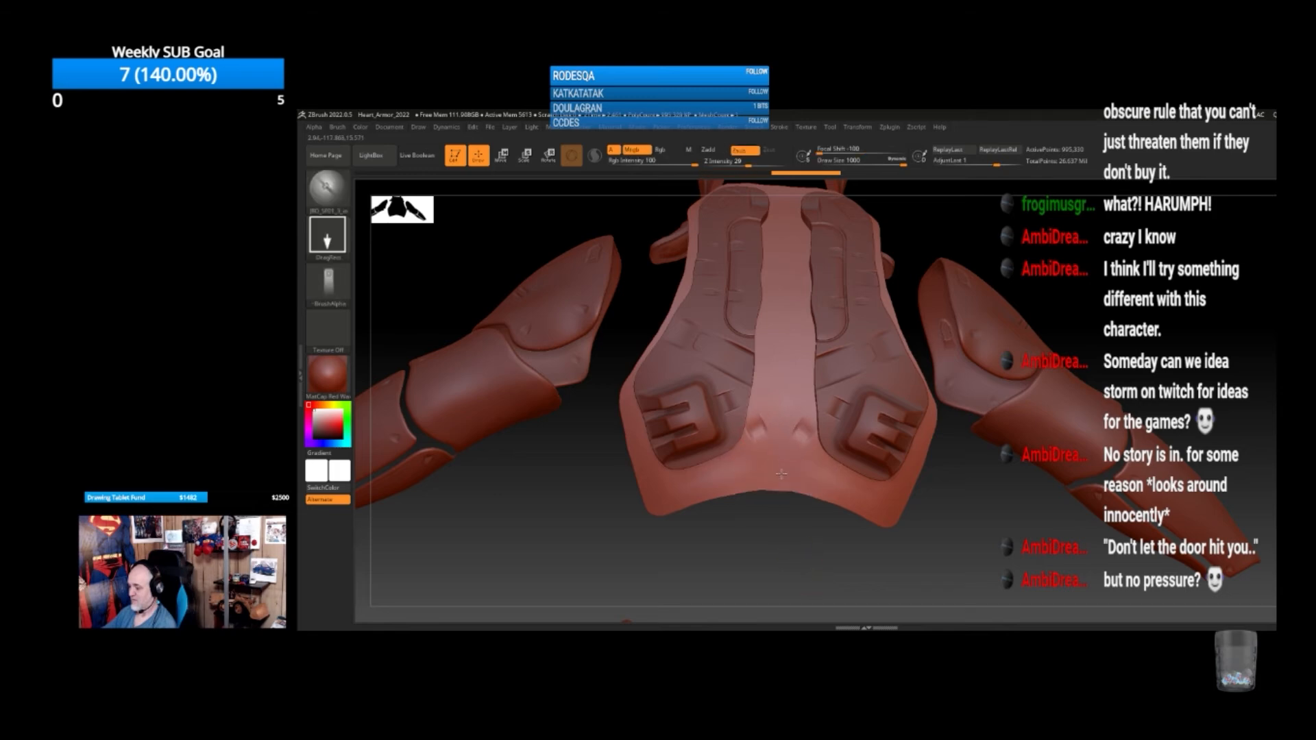
{"action": "key", "text": "ctrl+z"}
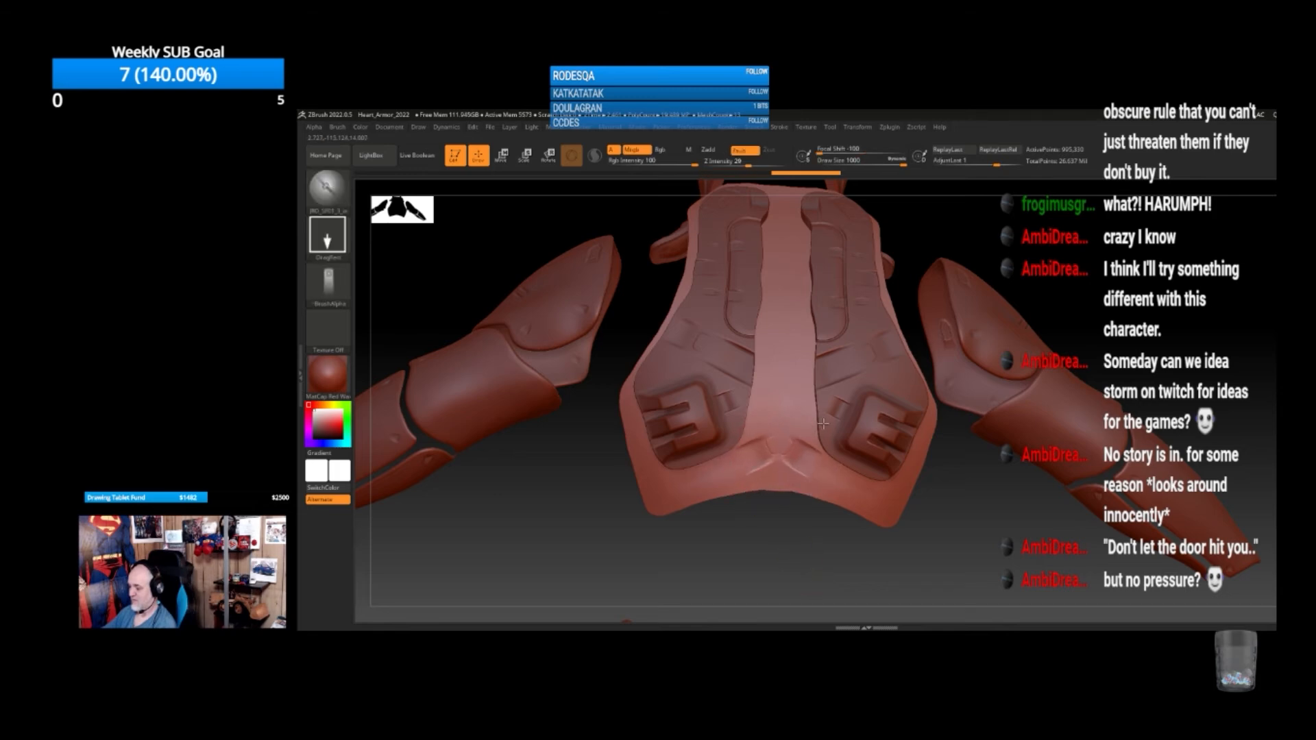
{"action": "left_click_drag", "start_coordinate": [706, 475], "coordinate": [973, 518]}
{"action": "left_click_drag", "start_coordinate": [926, 383], "coordinate": [925, 391]}
Try a trapezoid-shaped CYBERPUNK alpha on the backplate's central strip between the vents, undoing the stamps
{"action": "left_click", "coordinate": [333, 277]}
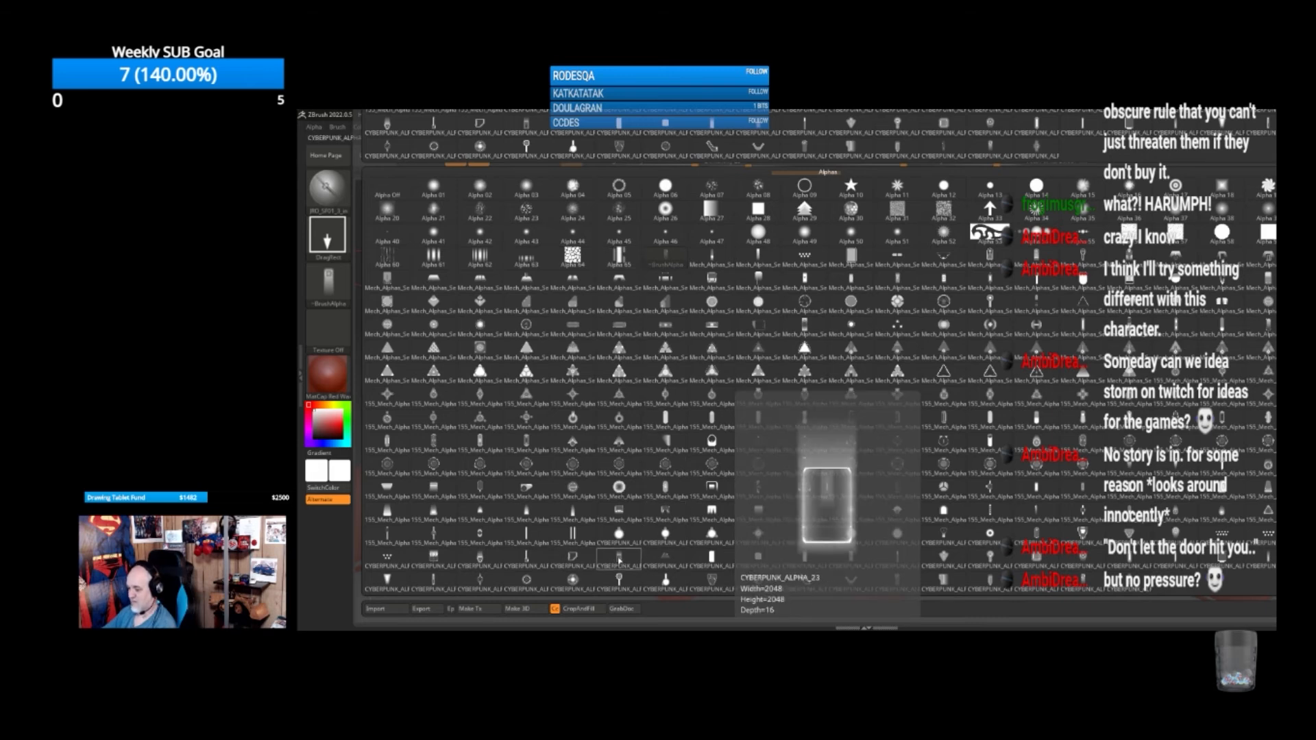
{"action": "left_click", "coordinate": [665, 556]}
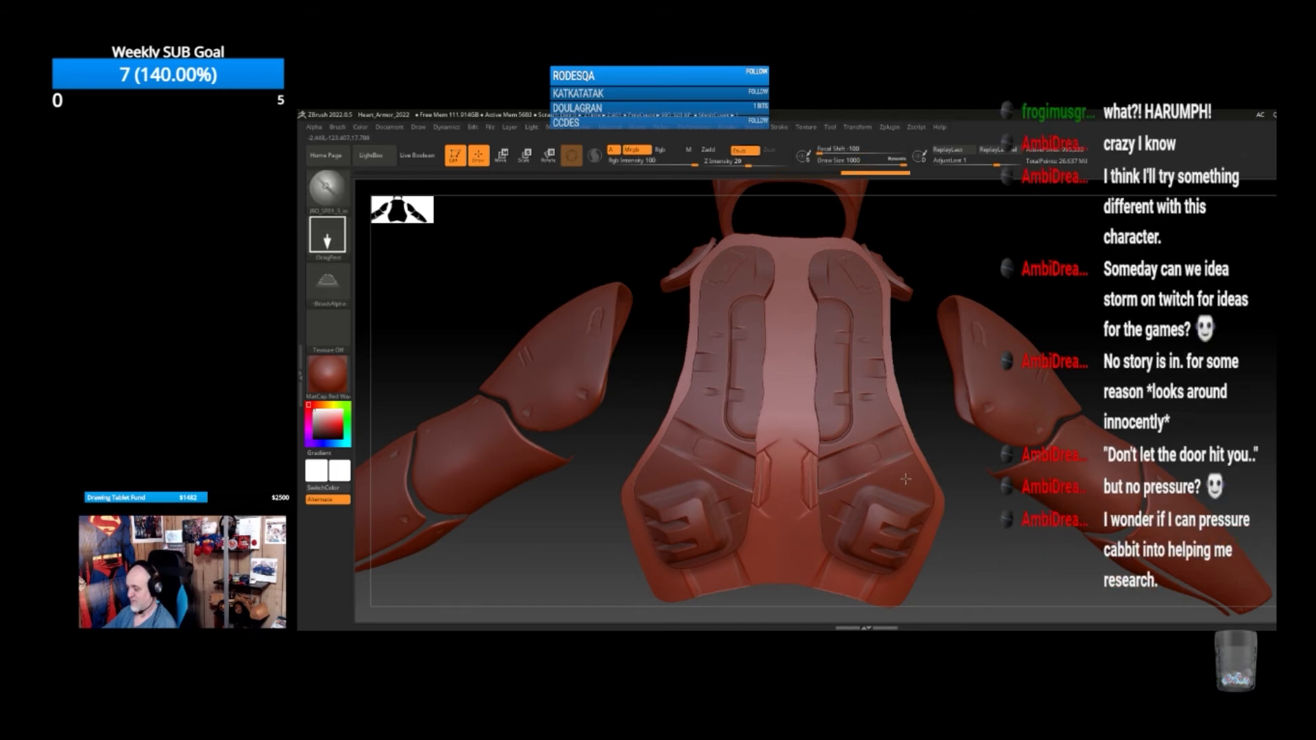
{"action": "left_click_drag", "start_coordinate": [731, 484], "coordinate": [659, 473]}
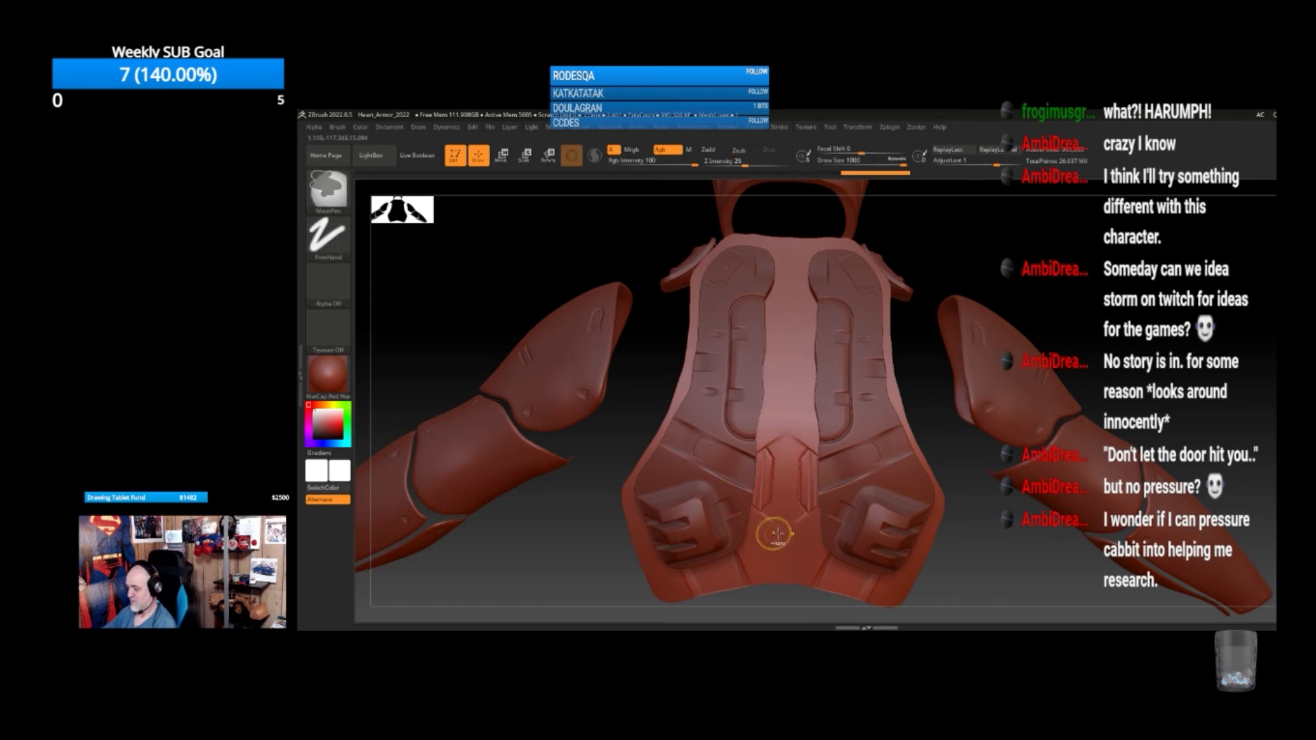
{"action": "key", "text": "ctrl+z"}
{"action": "left_click_drag", "start_coordinate": [792, 547], "coordinate": [795, 510]}
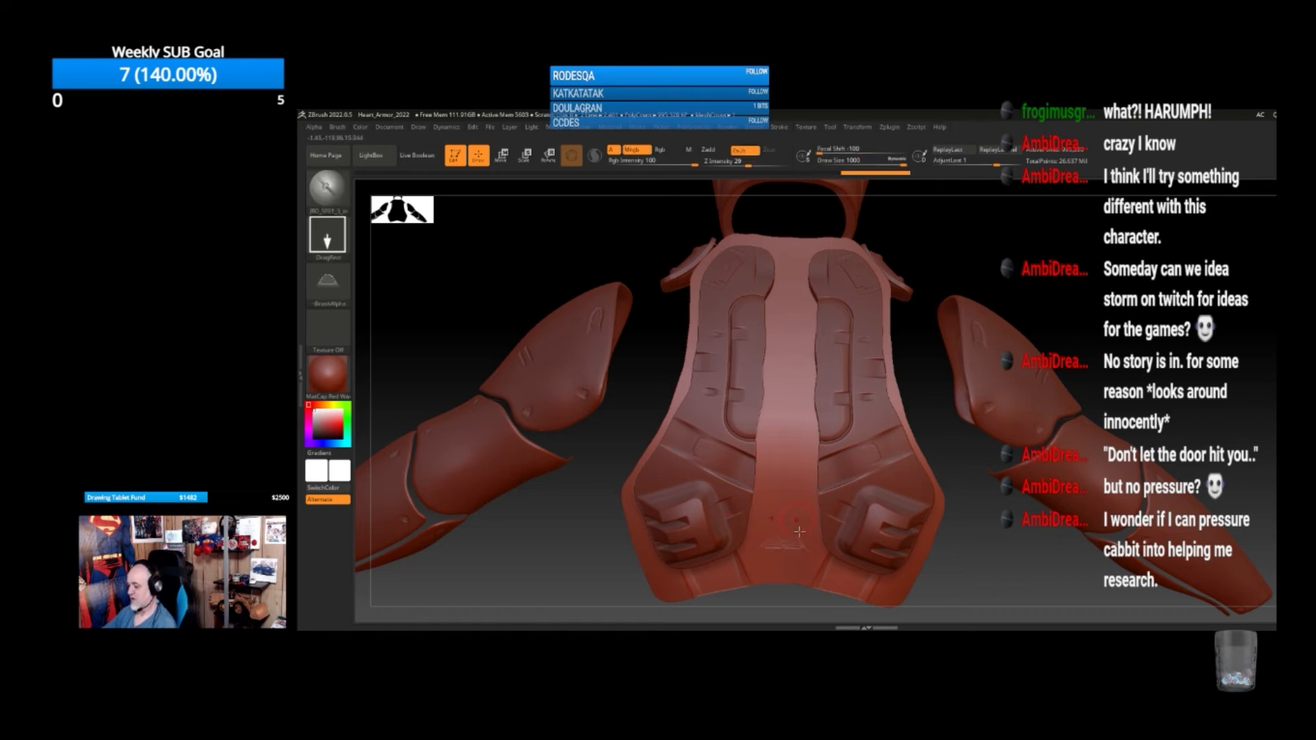
{"action": "mouse_move", "coordinate": [978, 573]}
{"action": "left_mouse_down", "text": "alt"}
{"action": "mouse_move", "coordinate": [996, 434]}
{"action": "mouse_move", "coordinate": [726, 446]}
{"action": "mouse_move", "coordinate": [749, 504]}
{"action": "left_mouse_up", "text": "alt"}
{"action": "key", "text": "ctrl+z"}
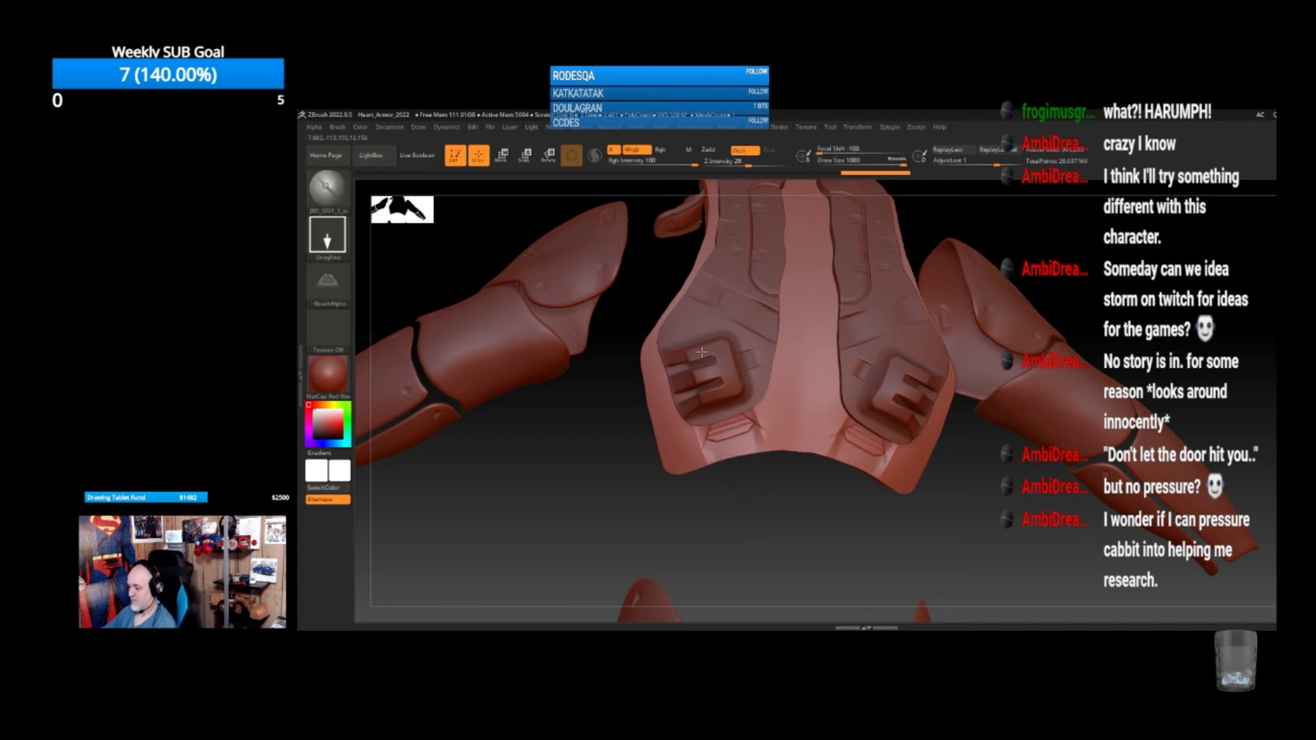
Try the trapezoid alpha at different sizes on the backplate's lower edge beneath the vents, undoing each stamp
{"action": "key", "text": "ctrl"}
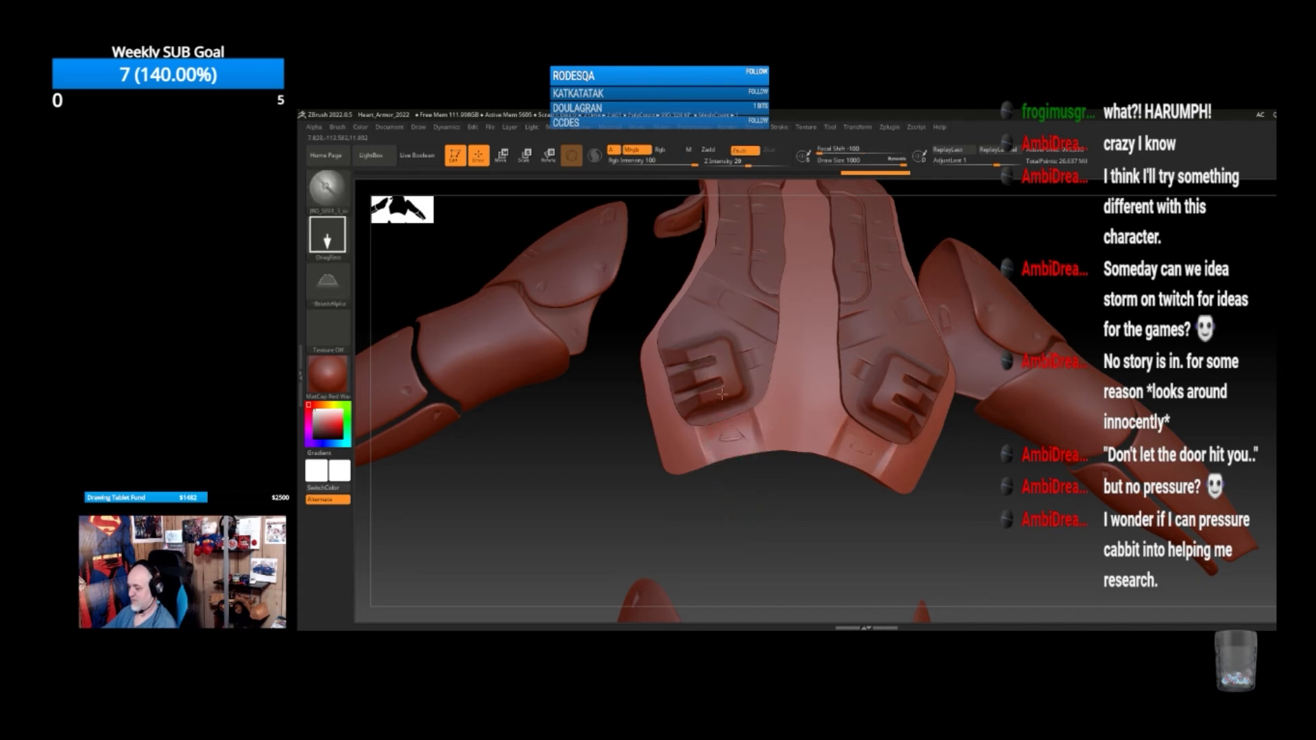
{"action": "key", "text": "ctrl"}
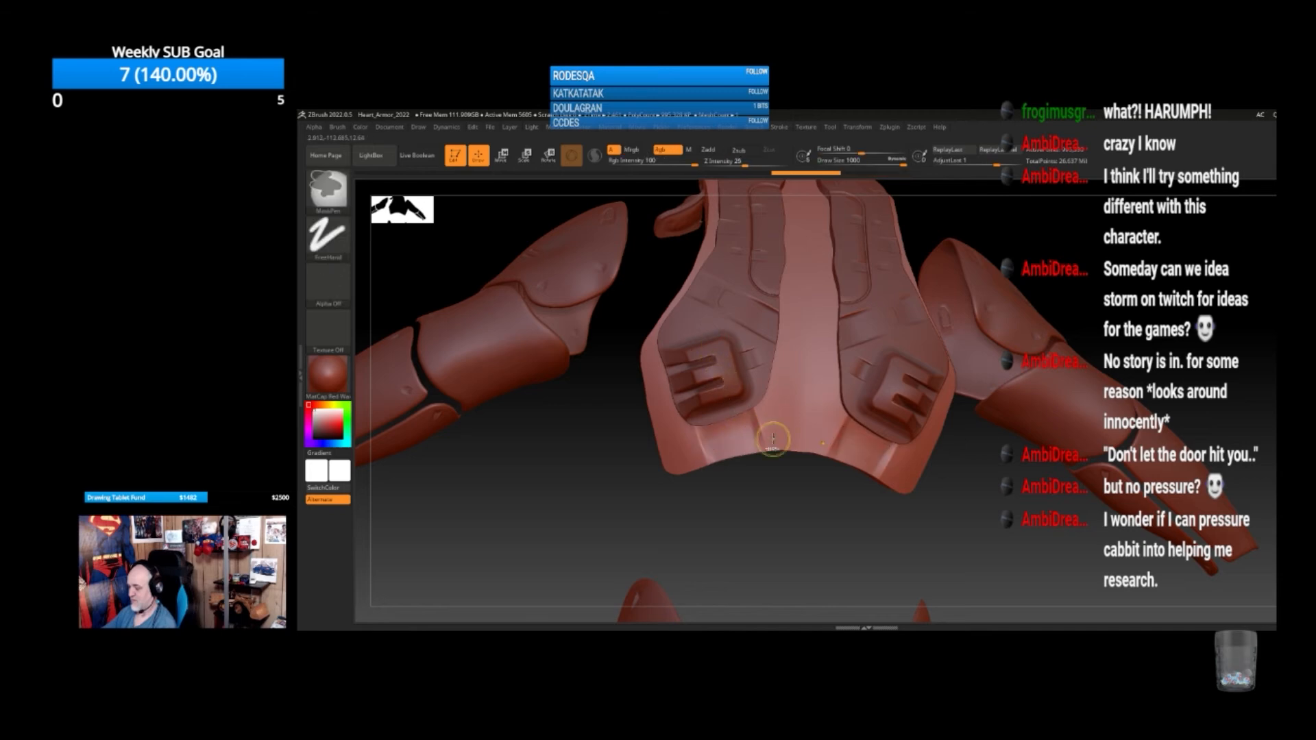
{"action": "key", "text": "ctrl+z"}
{"action": "mouse_move", "coordinate": [744, 433]}
{"action": "left_mouse_down"}
{"action": "mouse_move", "coordinate": [717, 387]}
{"action": "mouse_move", "coordinate": [713, 329]}
{"action": "left_mouse_up"}
{"action": "key", "text": "ctrl+z"}
{"action": "left_click_drag", "start_coordinate": [733, 437], "coordinate": [696, 304]}
{"action": "left_click_drag", "start_coordinate": [957, 487], "coordinate": [918, 482]}
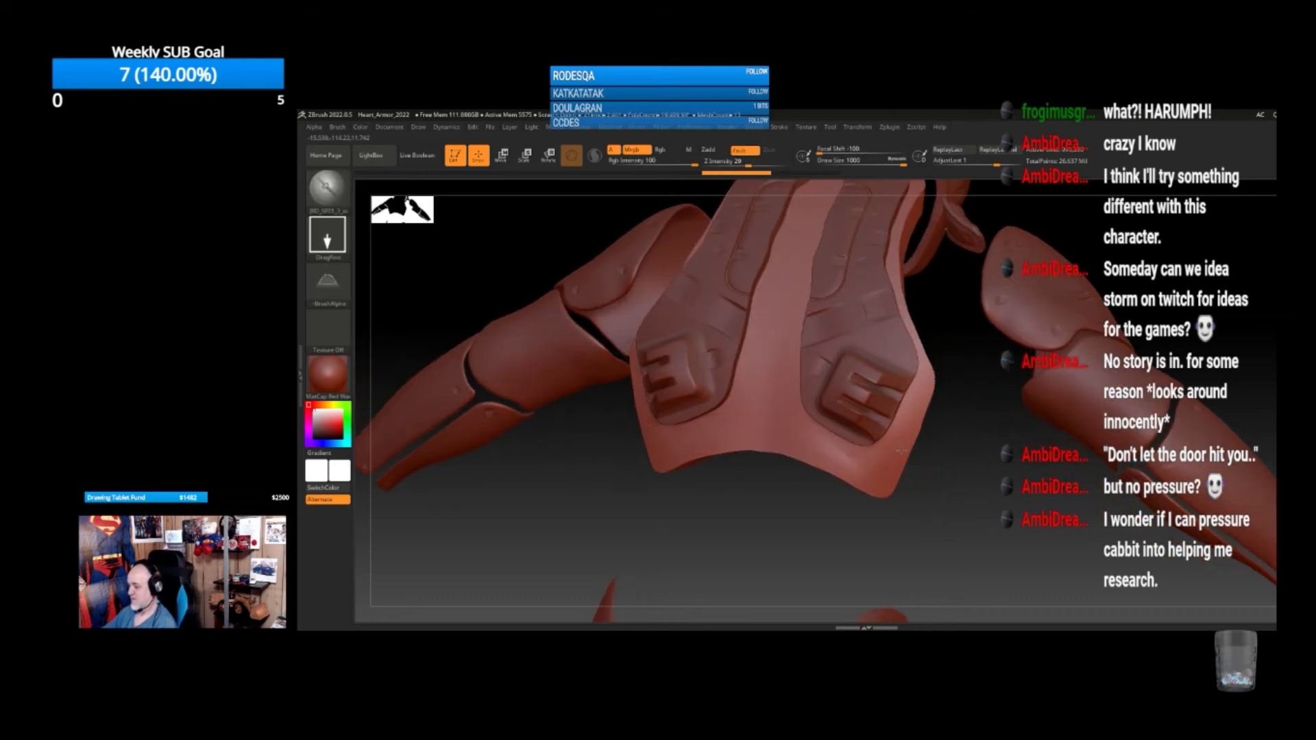
{"action": "key", "text": "ctrl"}
{"action": "key", "text": "ctrl+z"}
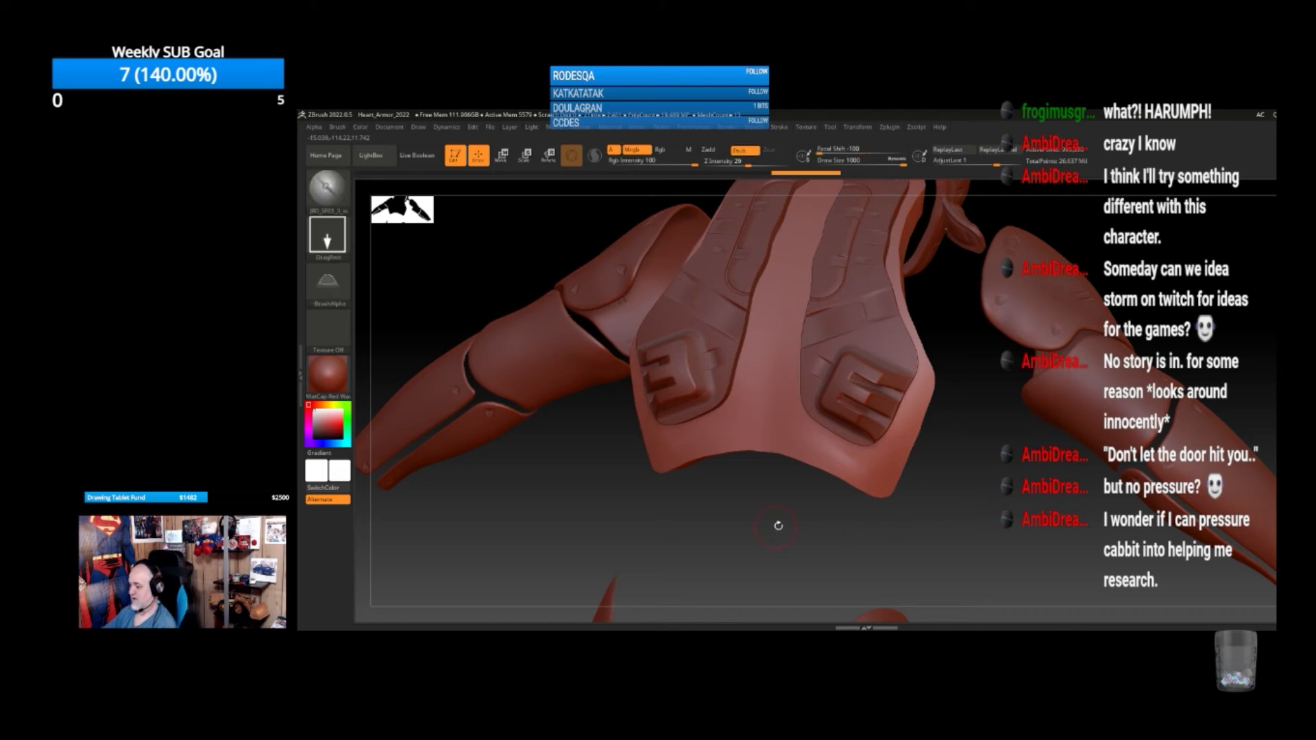
Stamp the rectangular gradient CYBERPUNK alpha on both sides of the backplate's lower edge, just beneath the thruster vents
{"action": "left_click_drag", "start_coordinate": [775, 526], "coordinate": [620, 504]}
{"action": "left_click", "coordinate": [328, 287]}
{"action": "left_click", "coordinate": [462, 234]}
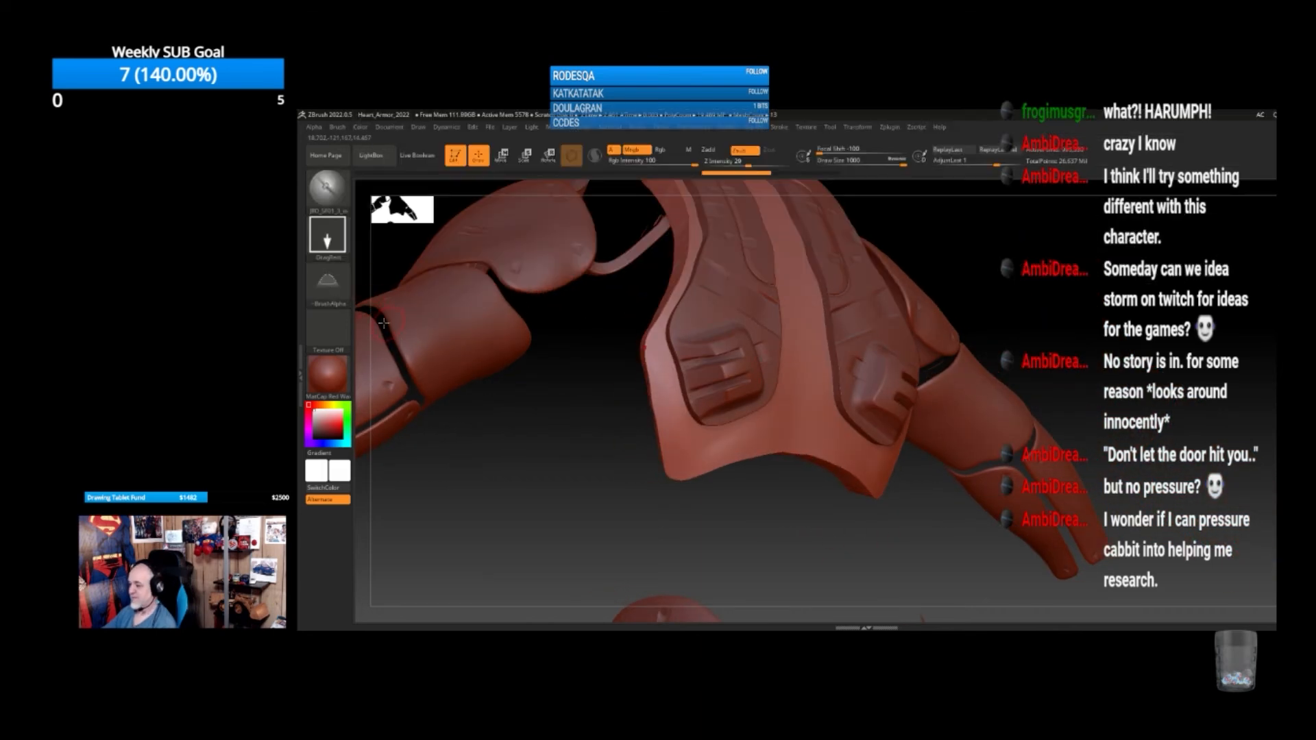
{"action": "left_click", "coordinate": [328, 292]}
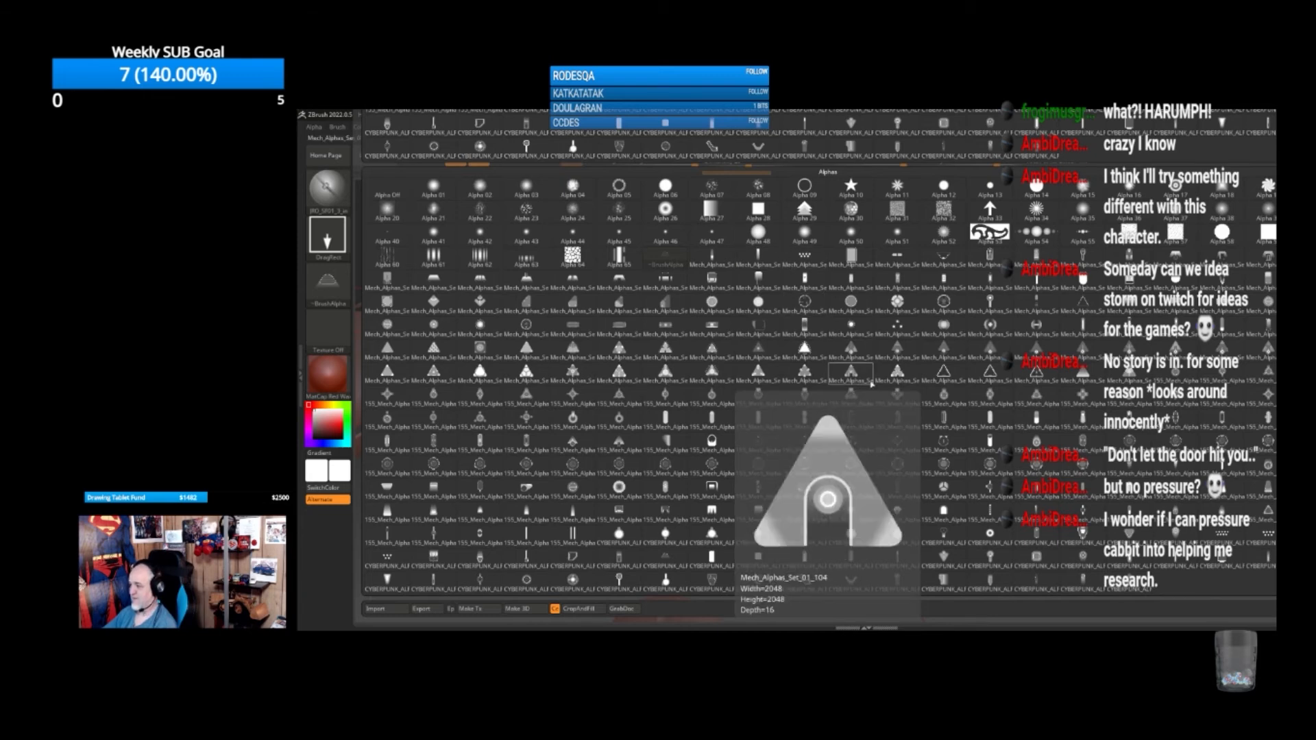
{"action": "left_click", "coordinate": [619, 557]}
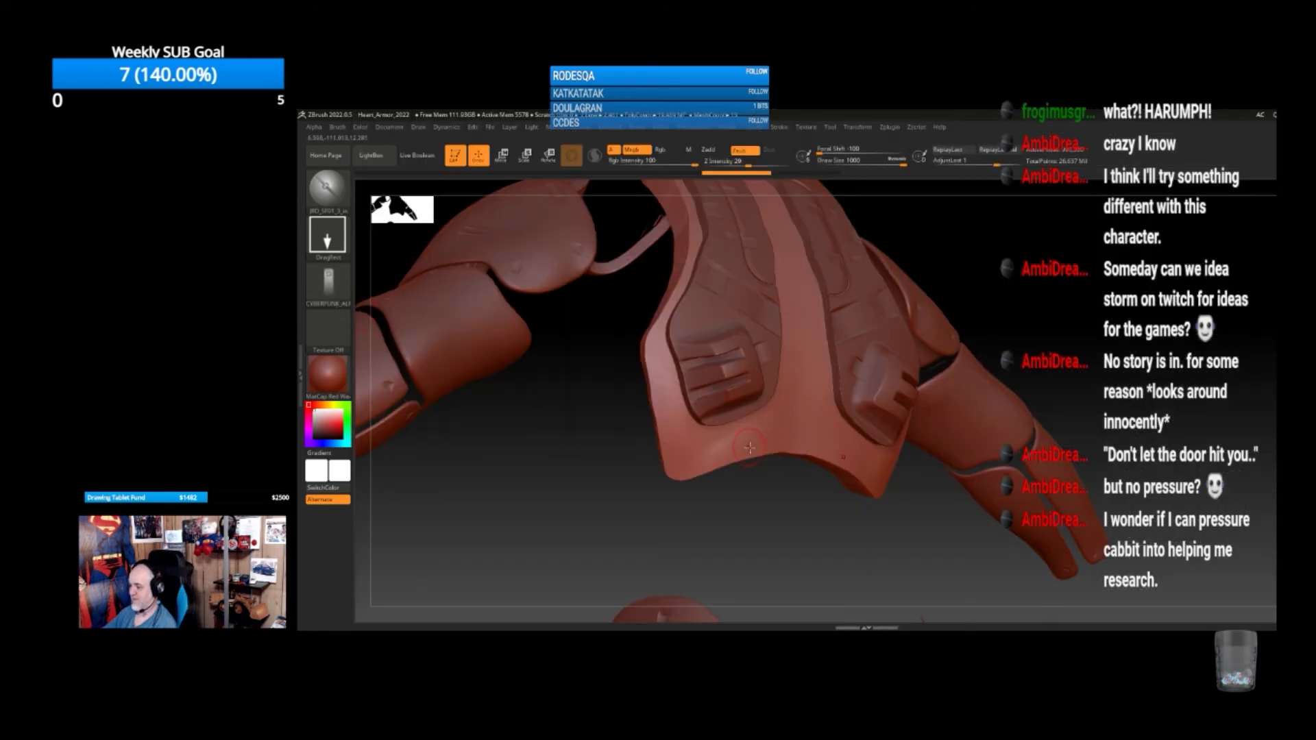
{"action": "left_click_drag", "start_coordinate": [800, 520], "coordinate": [747, 527]}
Try the trapezoid 155_Mech_Alpha as a recessed stamp at different sizes on the backplate's lower centre, undoing each stamp
{"action": "left_click", "coordinate": [330, 295]}
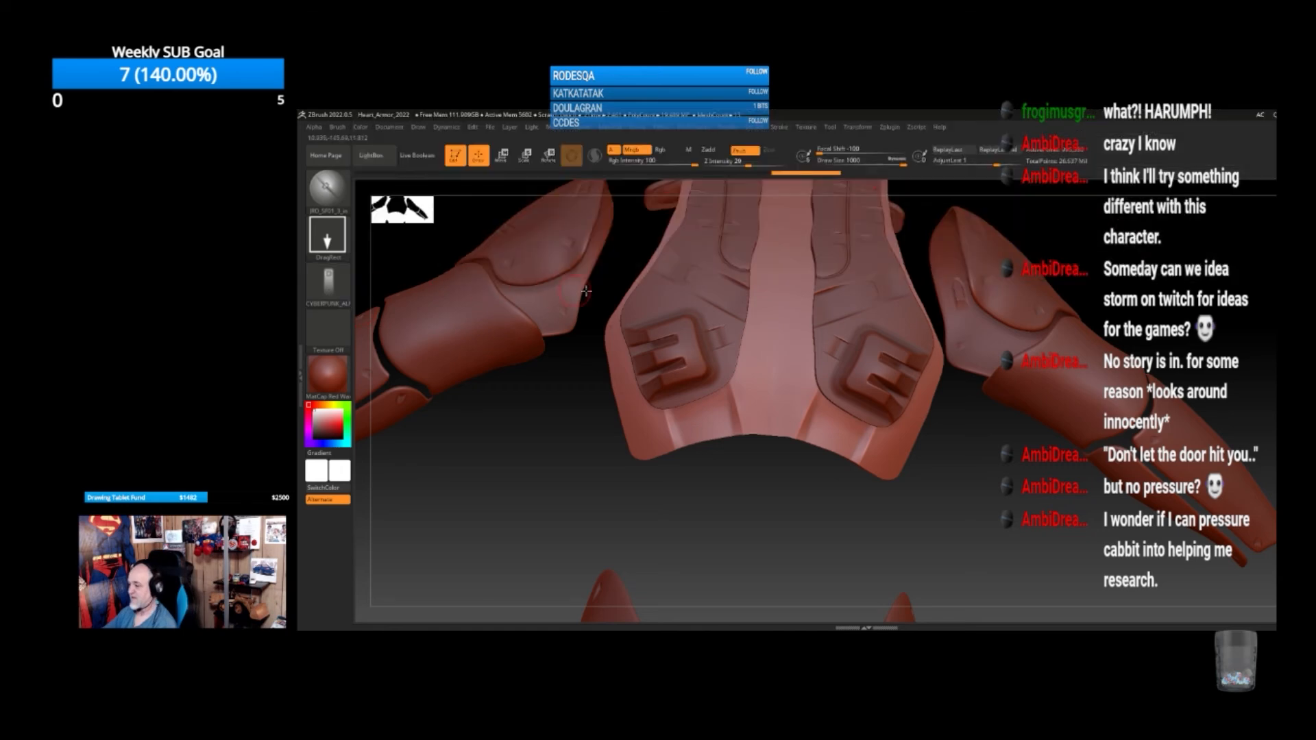
{"action": "left_click", "coordinate": [328, 284]}
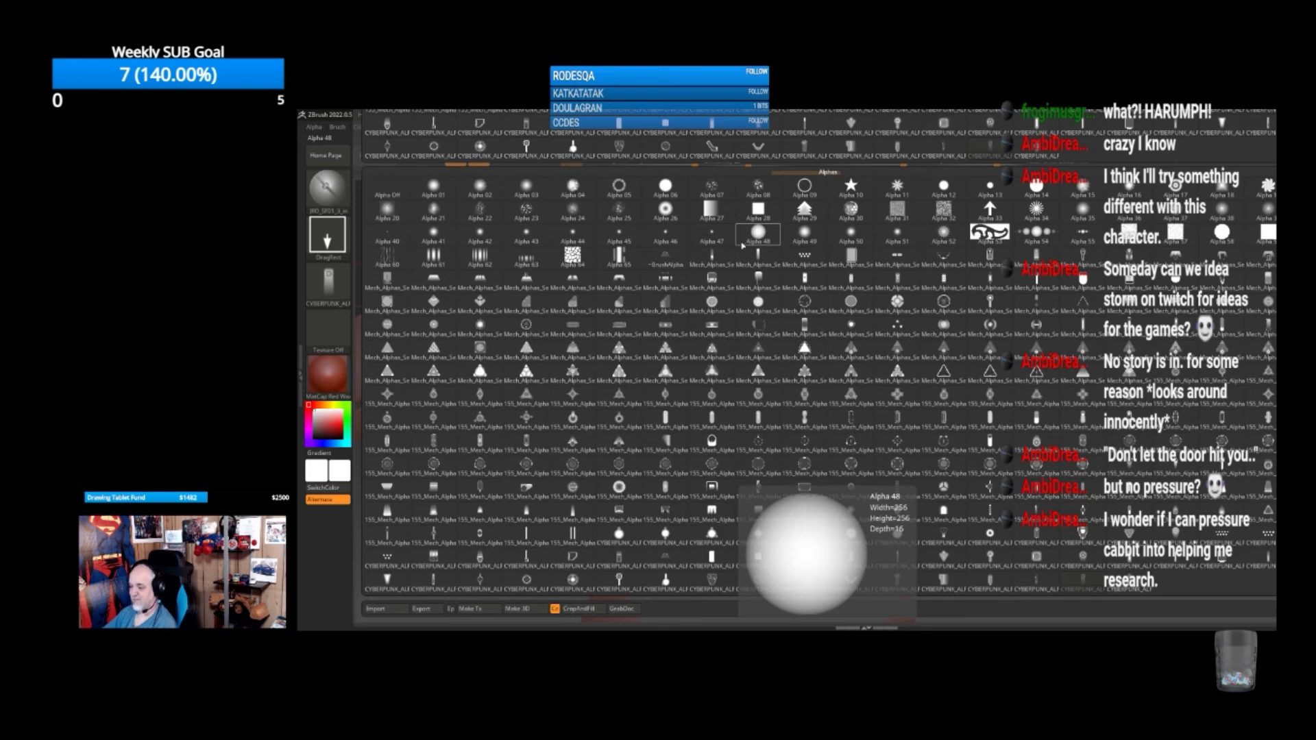
{"action": "left_click", "coordinate": [600, 419]}
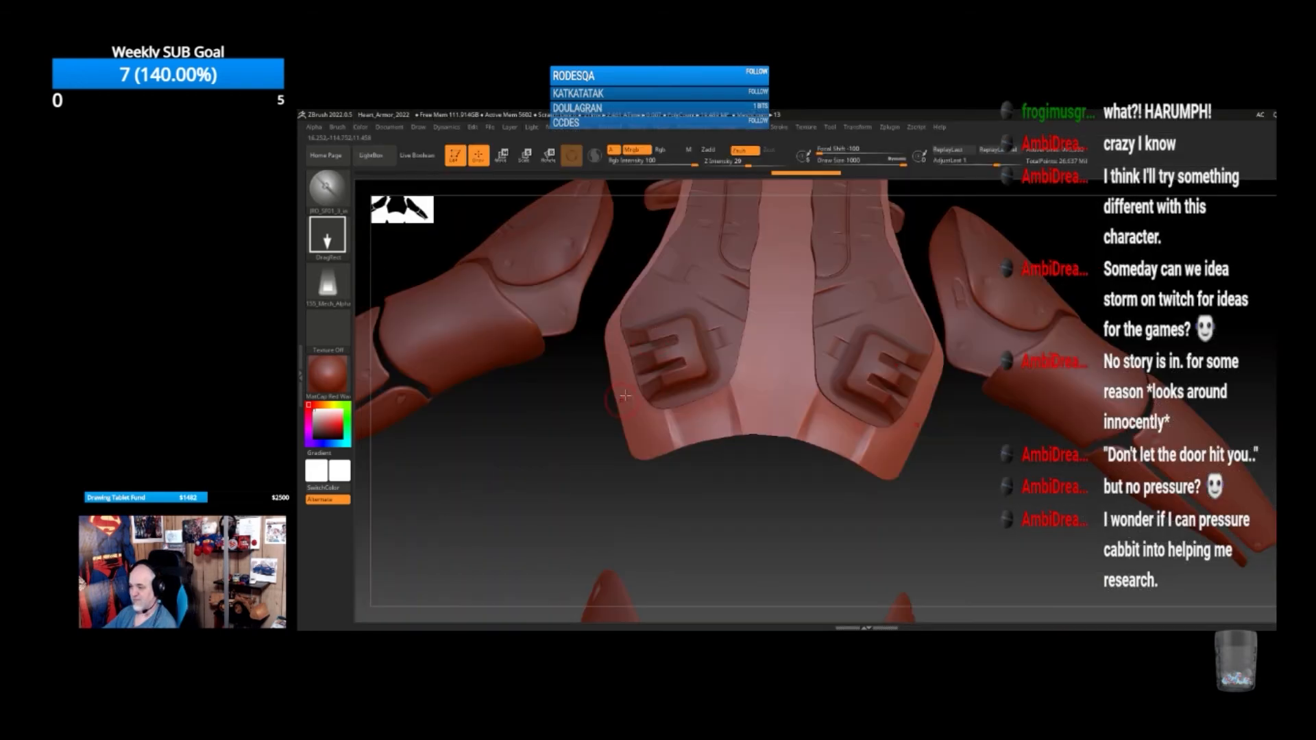
{"action": "left_click_drag", "start_coordinate": [774, 383], "coordinate": [769, 440]}
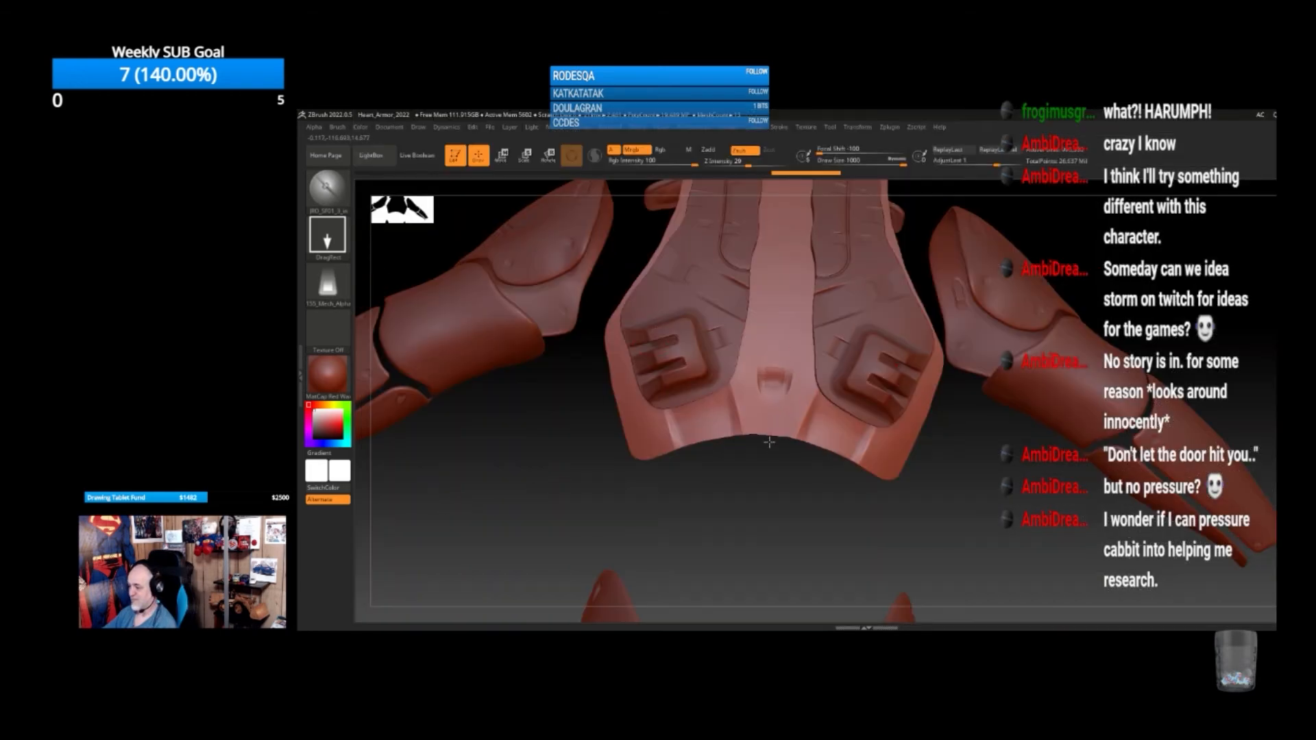
{"action": "key", "text": "ctrl+z"}
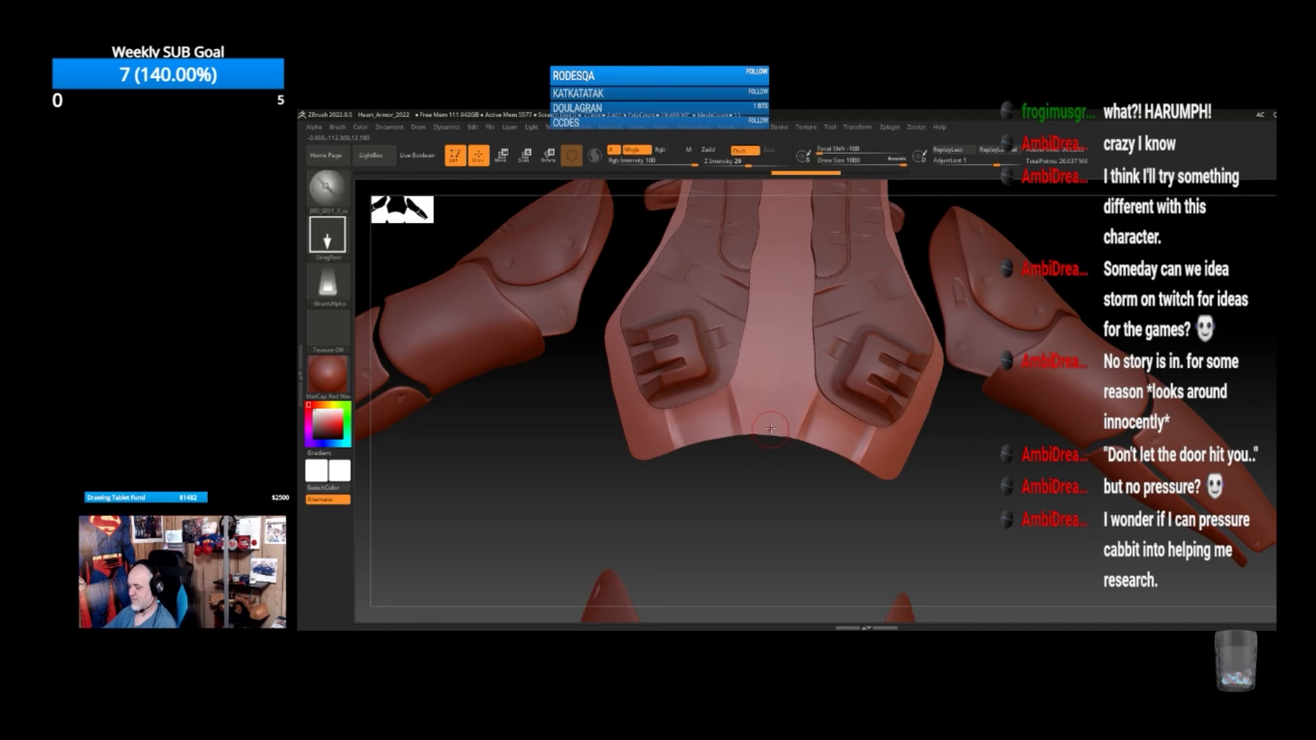
{"action": "left_click_drag", "start_coordinate": [775, 391], "coordinate": [771, 470]}
{"action": "key", "text": "ctrl+z"}
Try the trapezoid alpha as a raised Zadd stamp on the backplate's lower centre, undoing the stamps
{"action": "left_click_drag", "start_coordinate": [773, 389], "coordinate": [761, 487]}
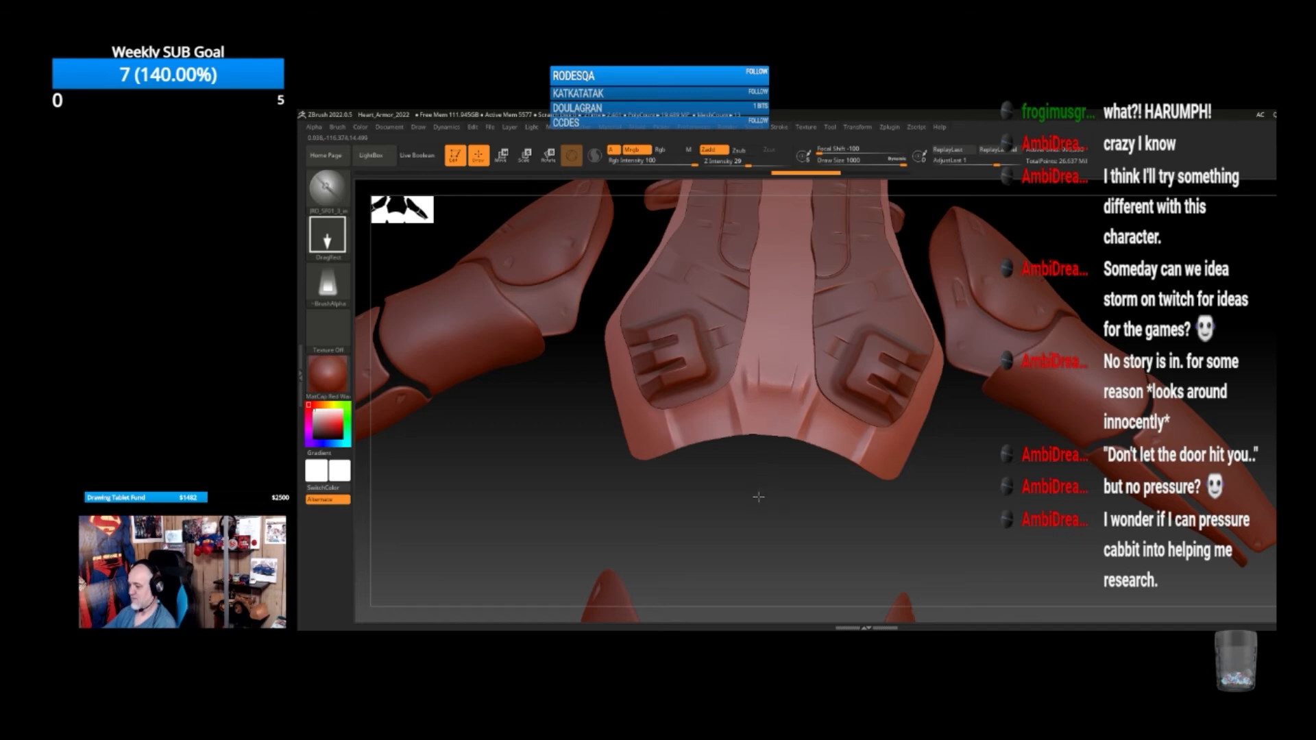
{"action": "left_click_drag", "start_coordinate": [788, 517], "coordinate": [805, 486]}
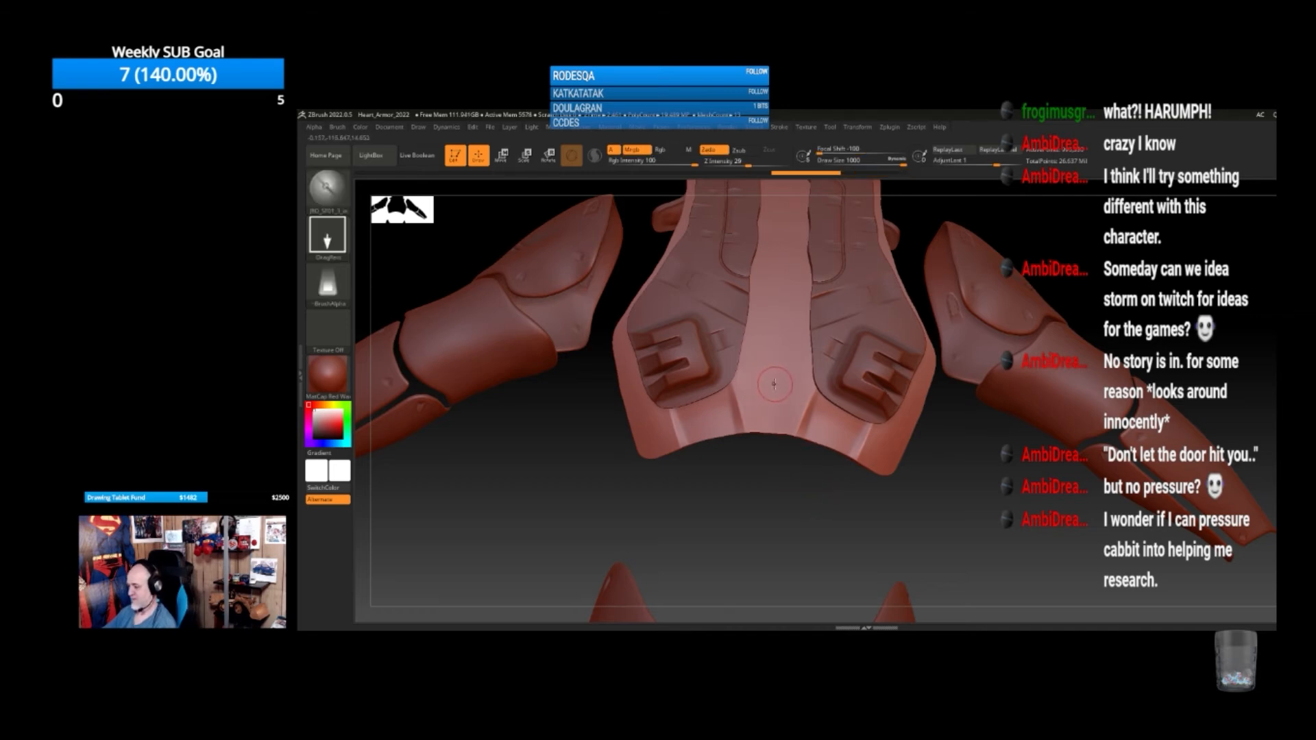
{"action": "mouse_move", "coordinate": [779, 407]}
{"action": "left_mouse_down"}
{"action": "mouse_move", "coordinate": [780, 482]}
{"action": "mouse_move", "coordinate": [810, 460]}
{"action": "mouse_move", "coordinate": [802, 444]}
{"action": "left_mouse_up"}
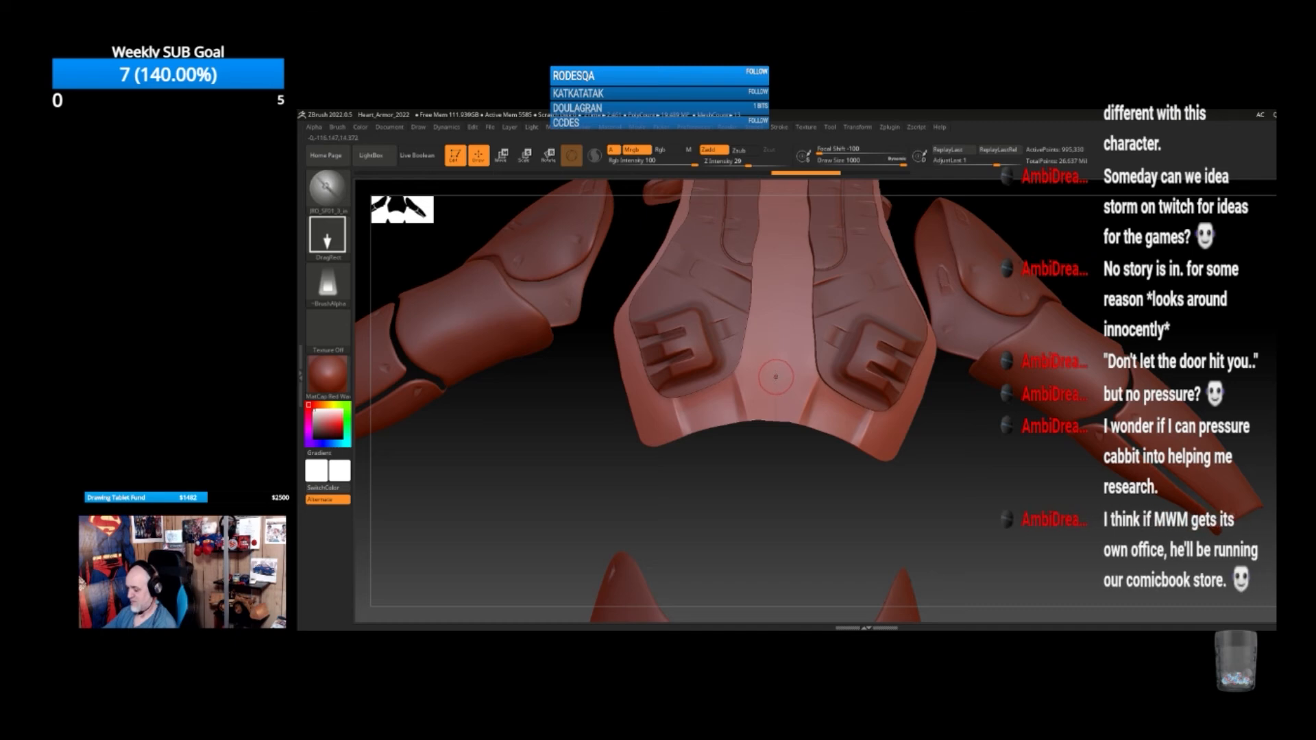
{"action": "left_click_drag", "start_coordinate": [776, 413], "coordinate": [769, 475]}
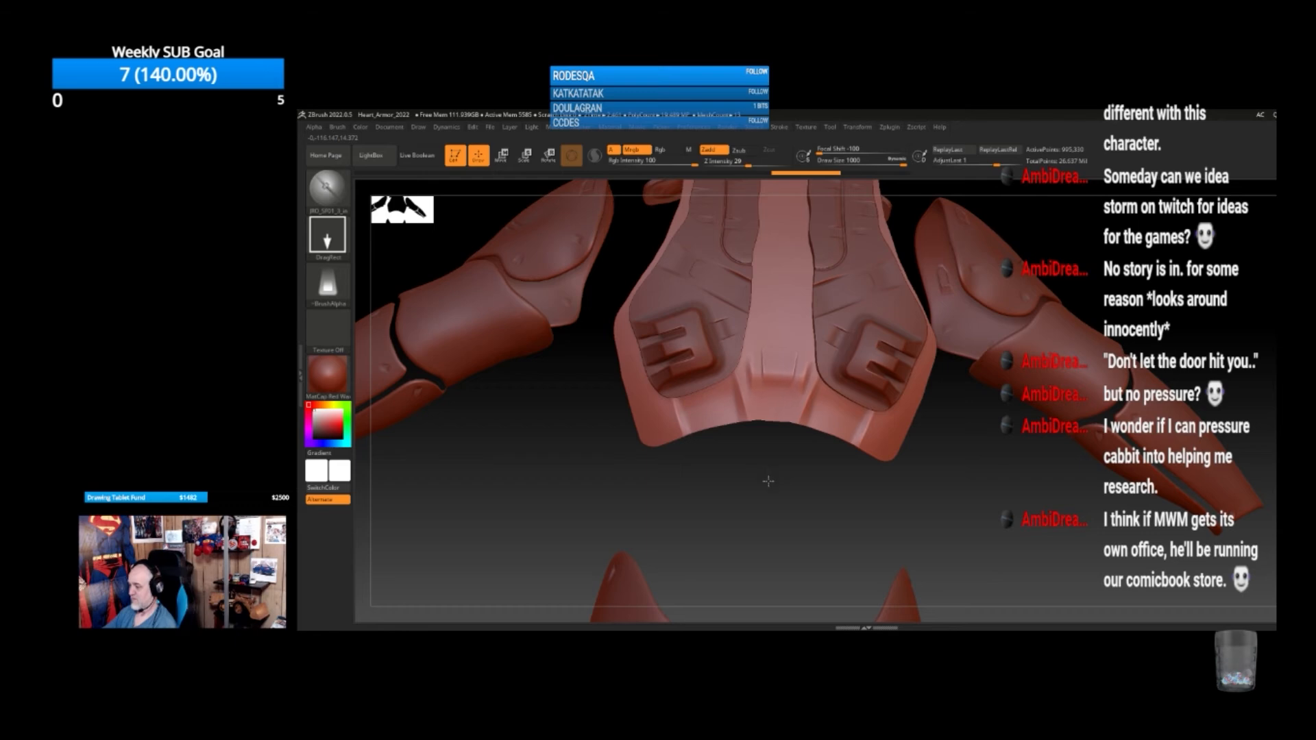
{"action": "left_click_drag", "start_coordinate": [790, 455], "coordinate": [798, 465]}
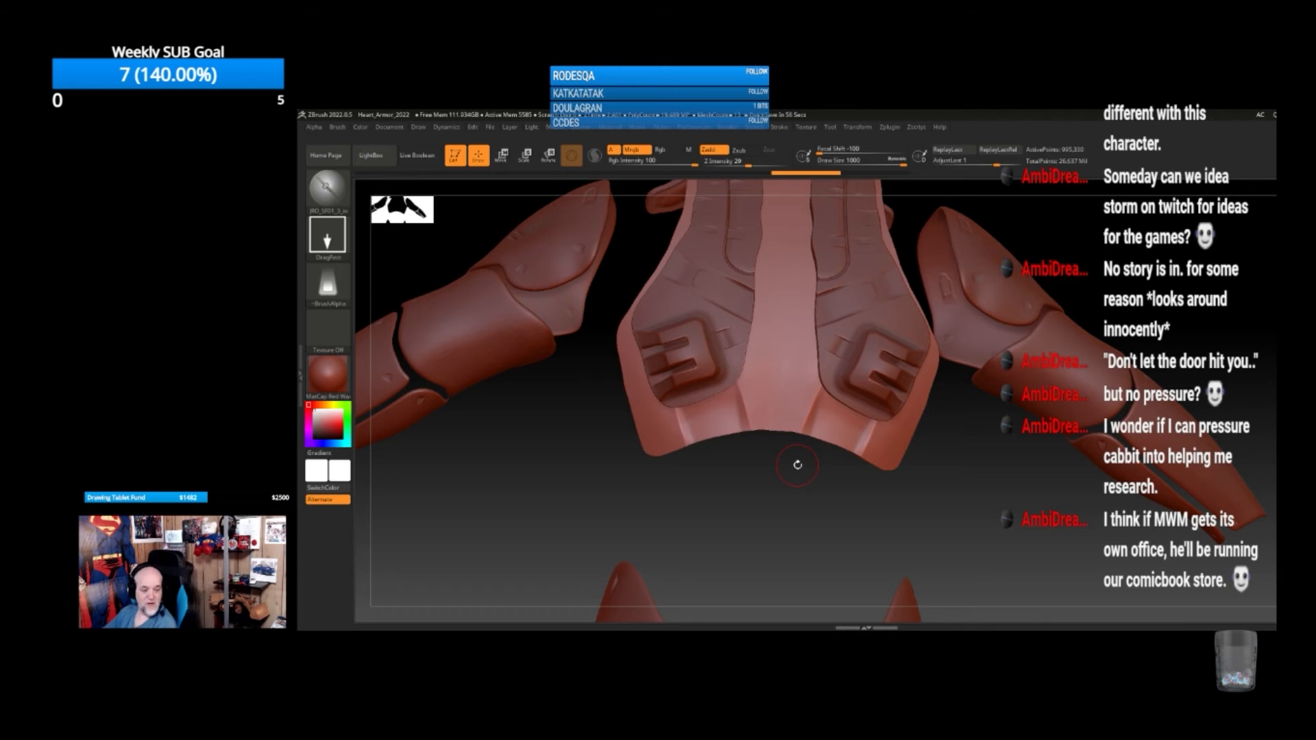
{"action": "mouse_move", "coordinate": [798, 471]}
{"action": "left_mouse_down"}
{"action": "mouse_move", "coordinate": [788, 476]}
{"action": "mouse_move", "coordinate": [785, 459]}
{"action": "left_mouse_up"}
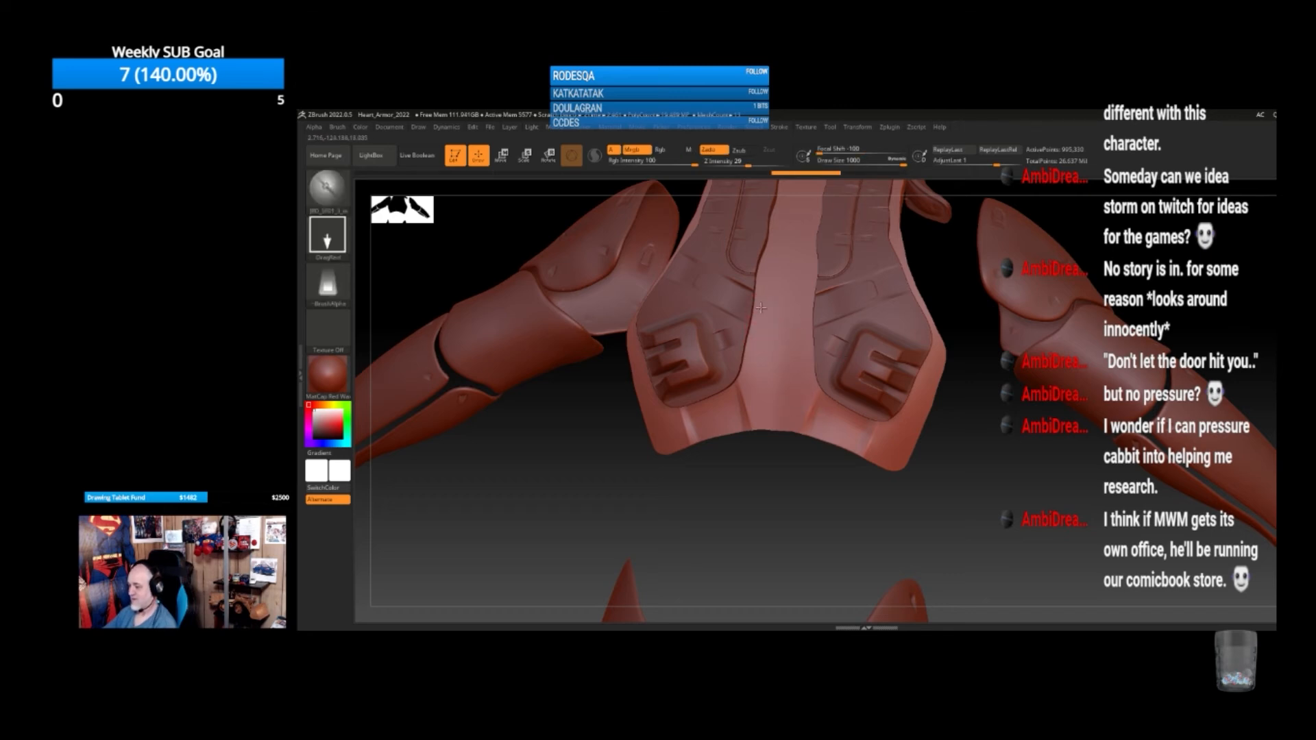
Try small mirrored trapezoid stamps along both sides of the central strip between the thruster vents, undoing them
{"action": "left_click_drag", "start_coordinate": [818, 466], "coordinate": [787, 478]}
{"action": "left_click_drag", "start_coordinate": [804, 346], "coordinate": [813, 366]}
{"action": "key", "text": "ctrl"}
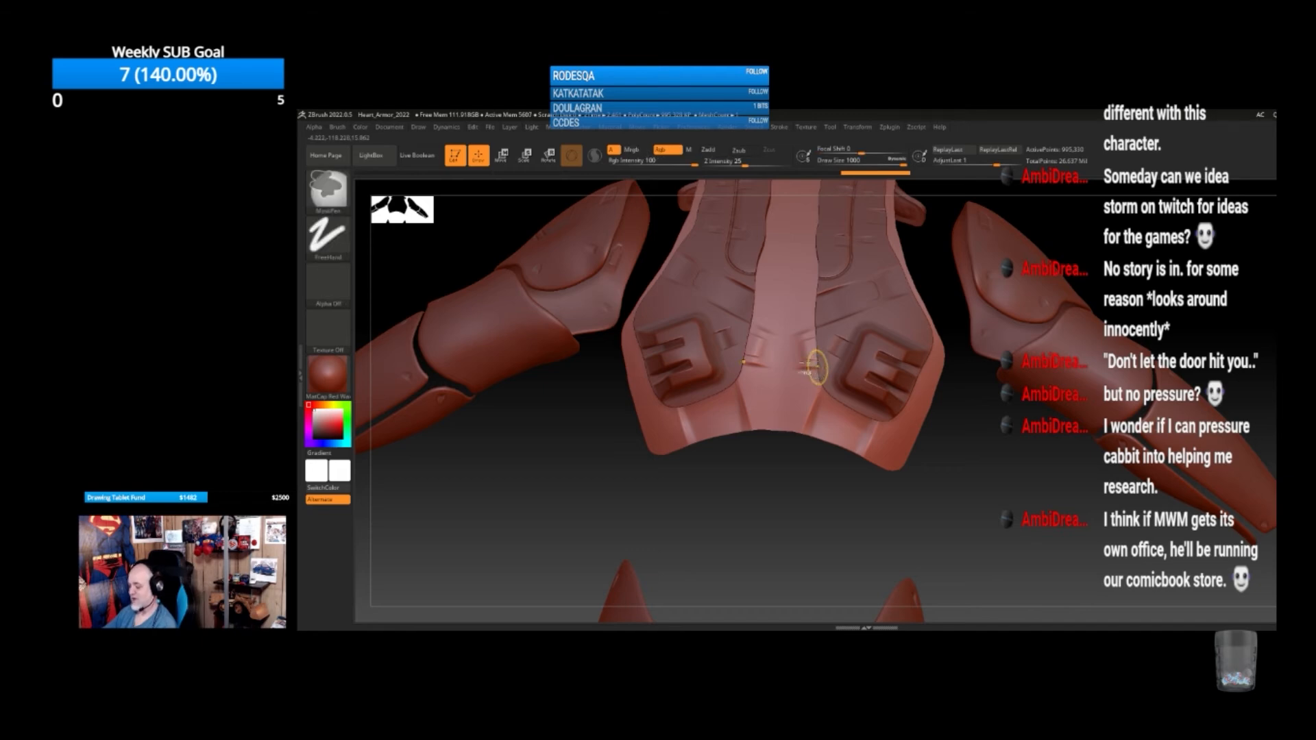
{"action": "key", "text": "ctrl+z"}
{"action": "left_click_drag", "start_coordinate": [763, 342], "coordinate": [744, 334]}
{"action": "key", "text": "ctrl+z"}
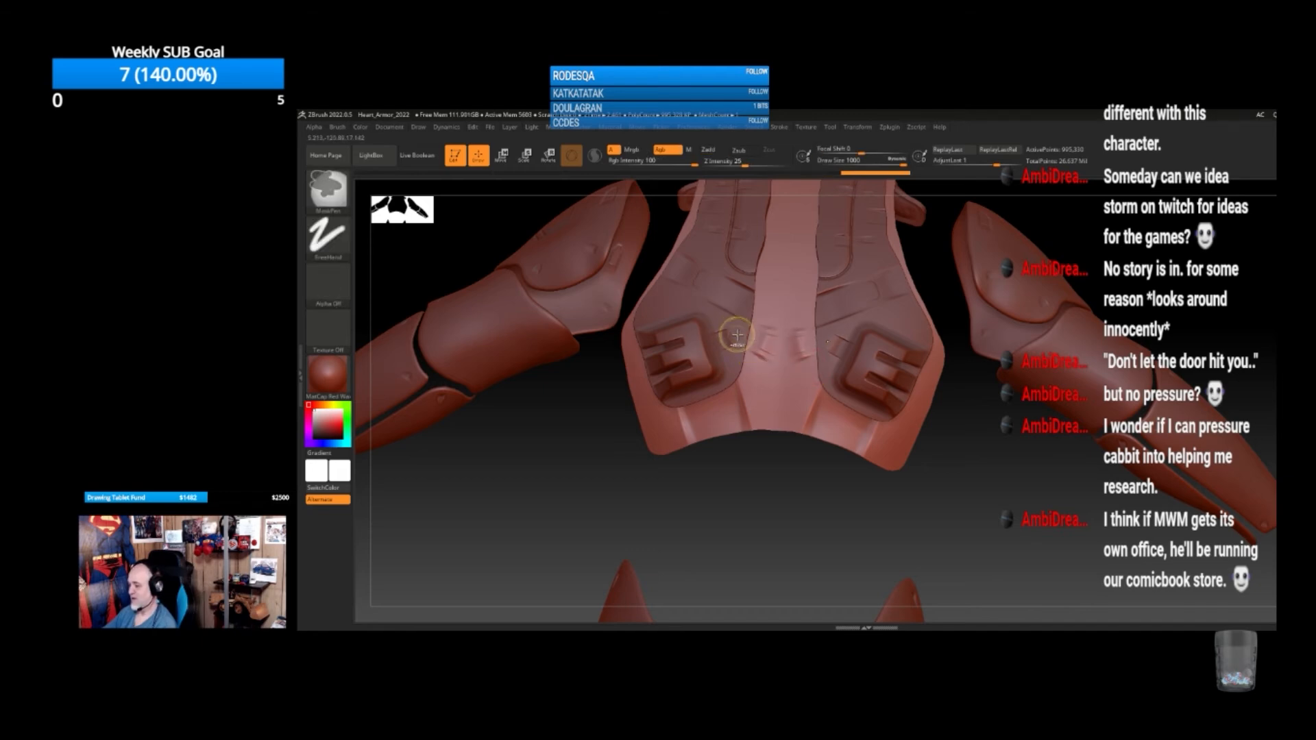
{"action": "key", "text": "ctrl+z"}
Try the trapezoid alpha on the backplate's lower outer side edges, undoing the stamp
{"action": "mouse_move", "coordinate": [764, 456]}
{"action": "left_mouse_down"}
{"action": "mouse_move", "coordinate": [793, 484]}
{"action": "mouse_move", "coordinate": [805, 473]}
{"action": "left_mouse_up"}
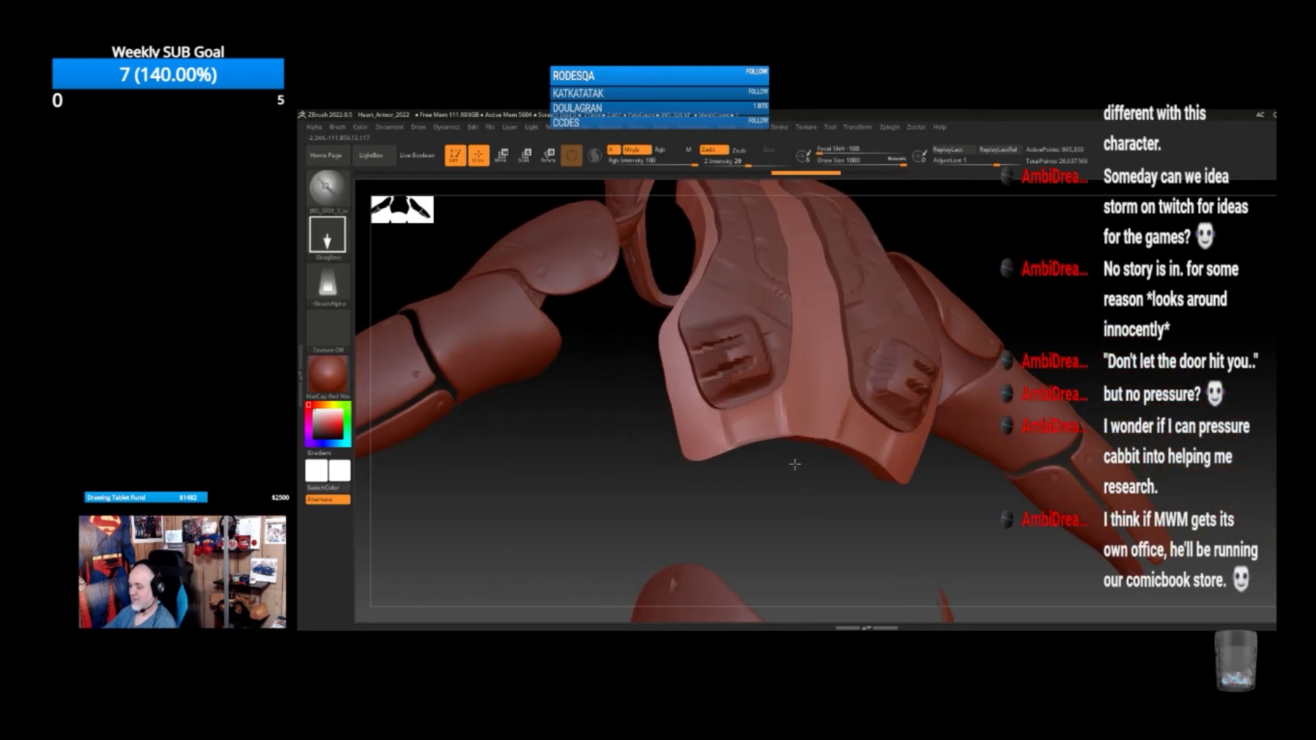
{"action": "left_click_drag", "start_coordinate": [650, 406], "coordinate": [601, 420]}
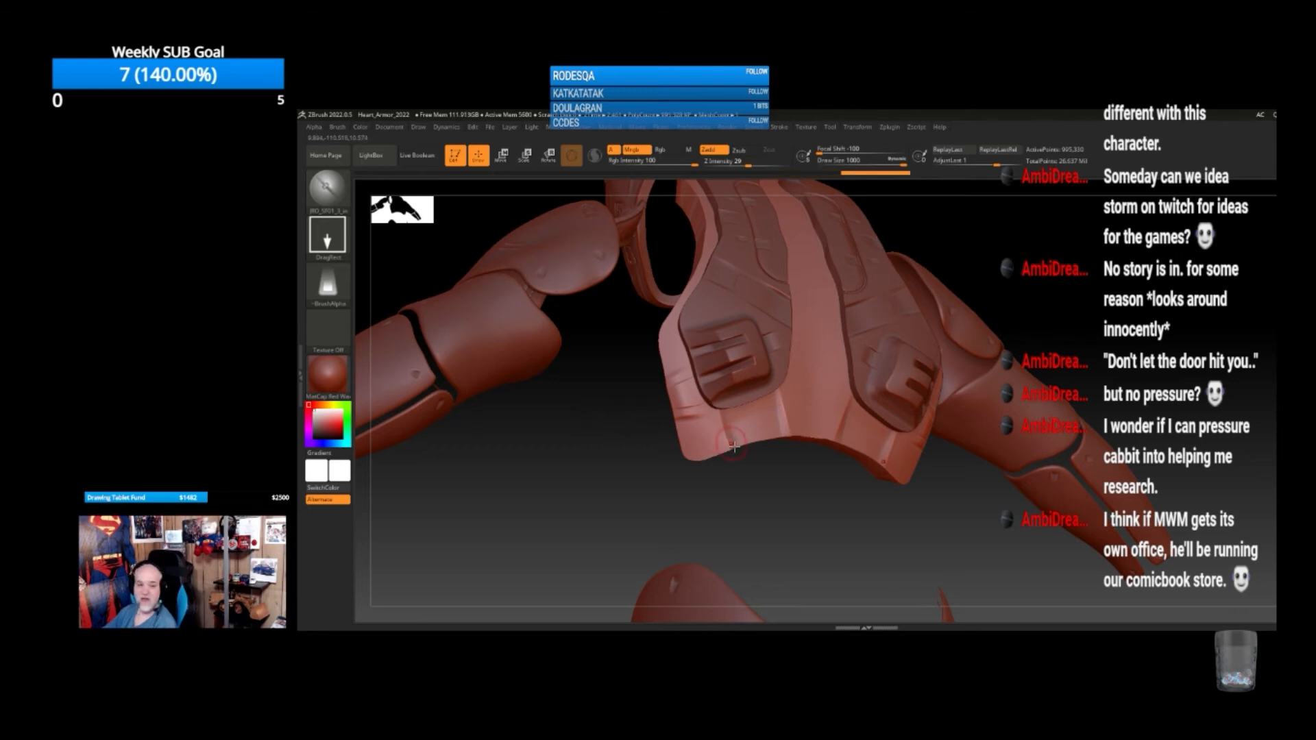
{"action": "key", "text": "ctrl+z"}
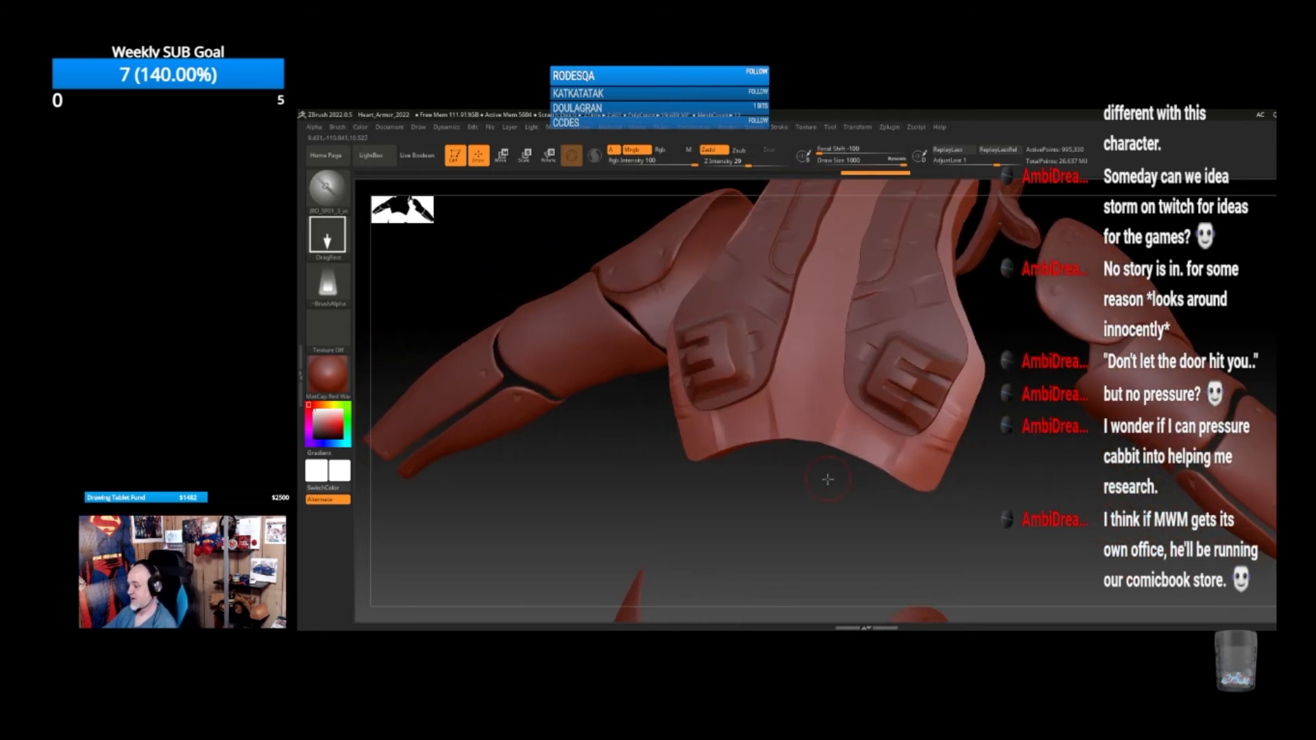
{"action": "left_click_drag", "start_coordinate": [812, 474], "coordinate": [858, 454]}
{"action": "mouse_move", "coordinate": [1047, 372]}
{"action": "left_mouse_down"}
{"action": "mouse_move", "coordinate": [1058, 406]}
{"action": "mouse_move", "coordinate": [1055, 373]}
{"action": "left_mouse_up"}
Try a rectangular Mech_Alphas alpha across the backplate's central strip between the long inset panels, undoing the stamps
{"action": "left_click_drag", "start_coordinate": [912, 309], "coordinate": [960, 370]}
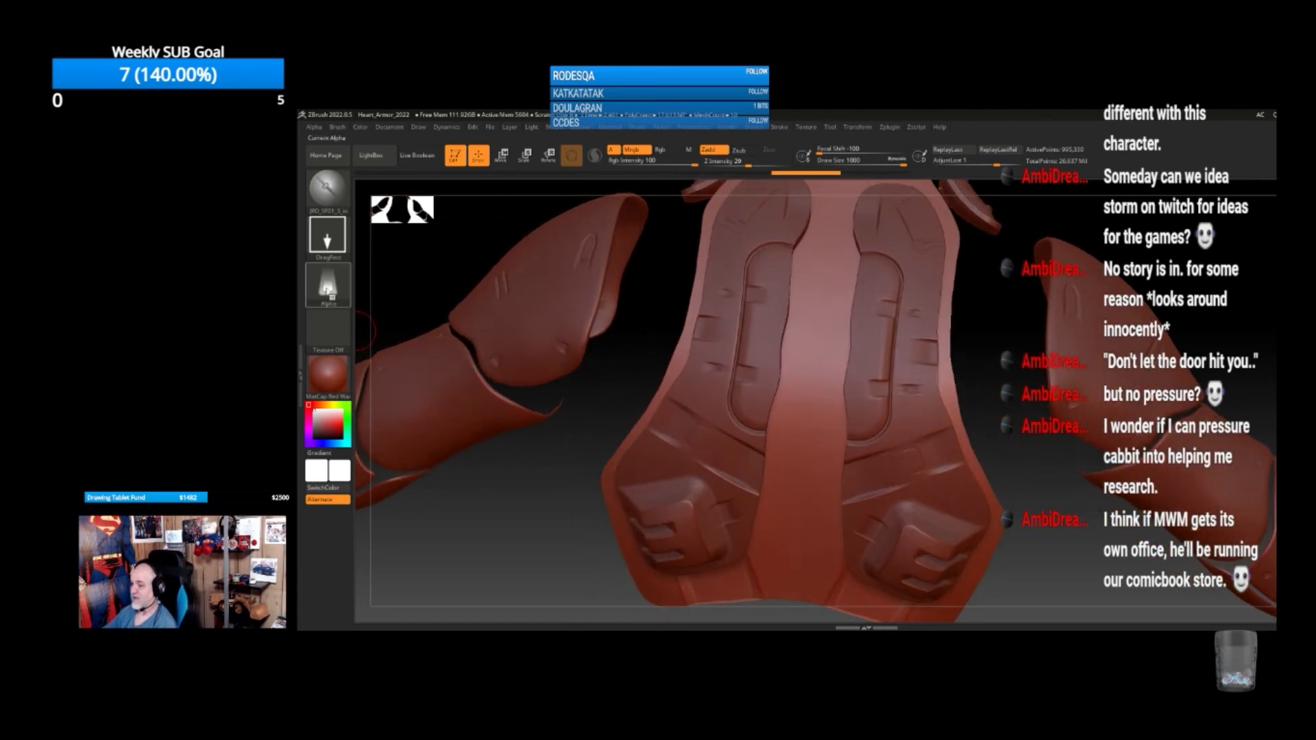
{"action": "left_click", "coordinate": [329, 289]}
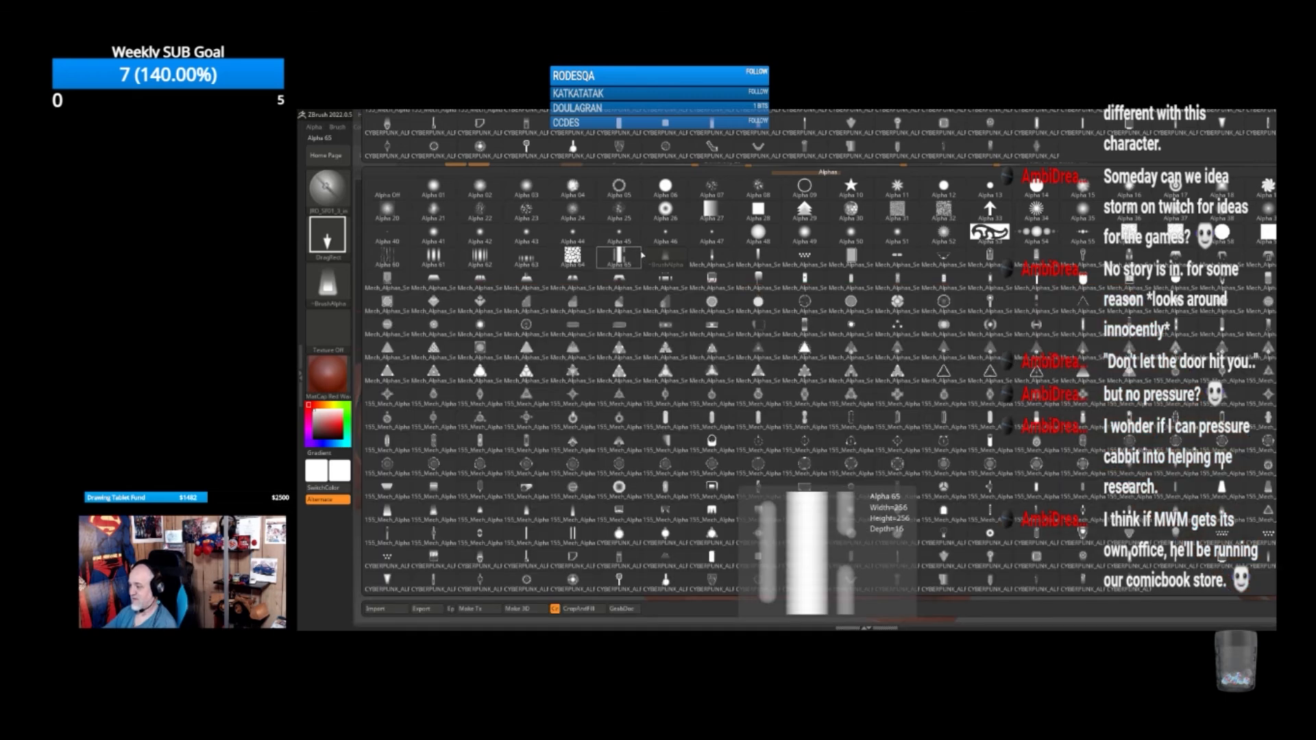
{"action": "left_click_drag", "start_coordinate": [845, 326], "coordinate": [927, 344]}
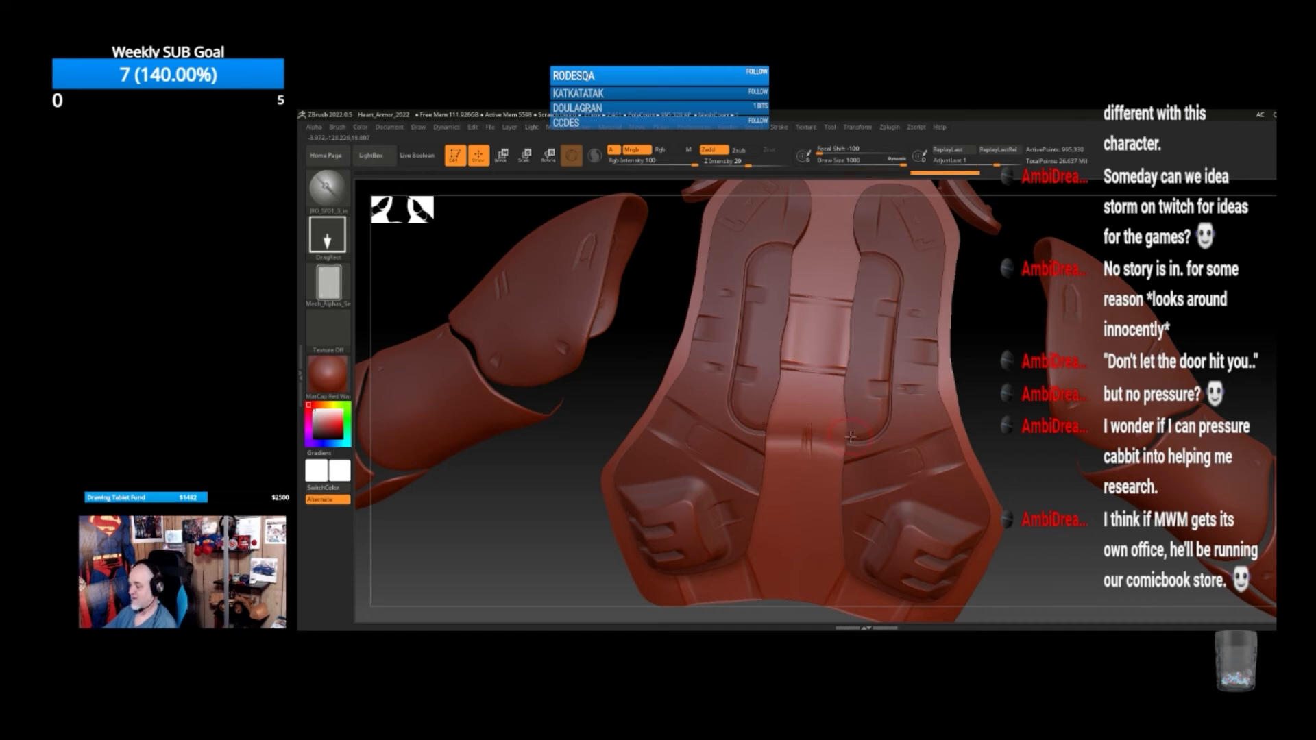
{"action": "left_click_drag", "start_coordinate": [998, 398], "coordinate": [976, 345]}
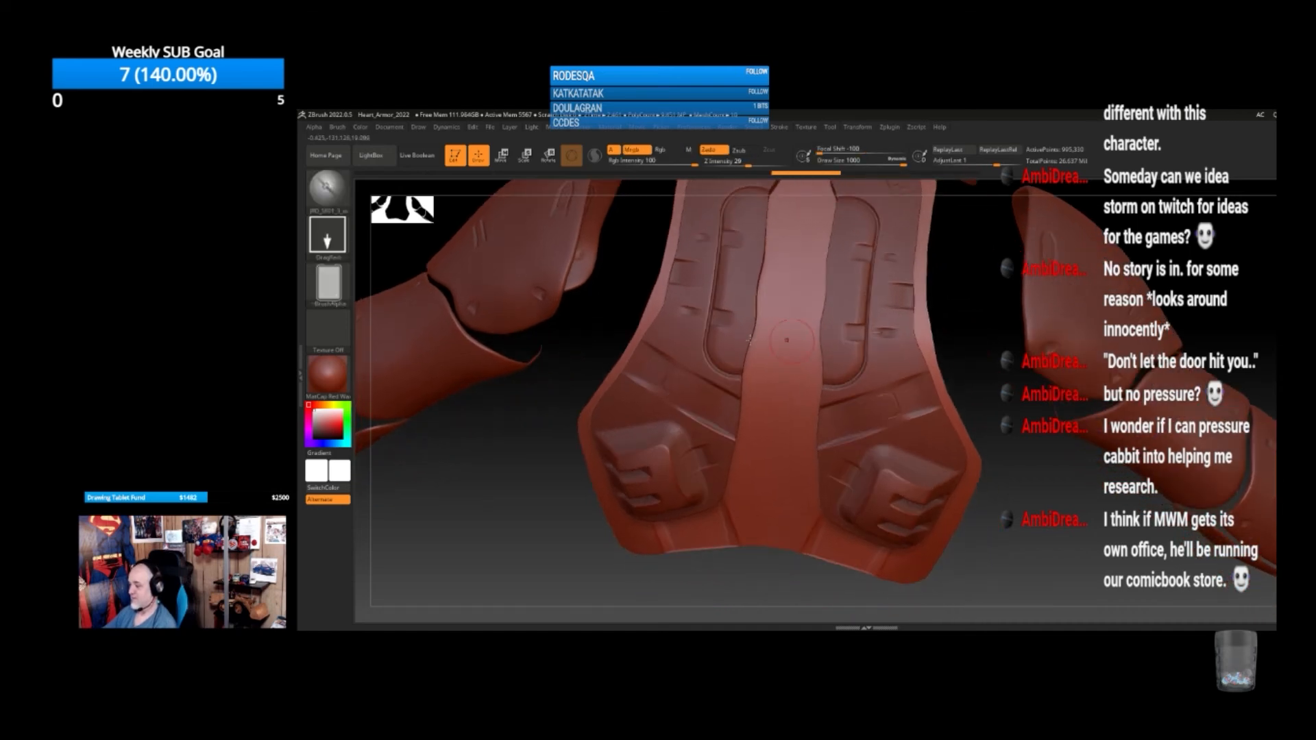
Stamp the seven-dot Mech_Alphas_Set_01_003 alpha in Zsub mode as mirrored recessed holes on the backplate's lower centre
{"action": "left_click", "coordinate": [330, 287]}
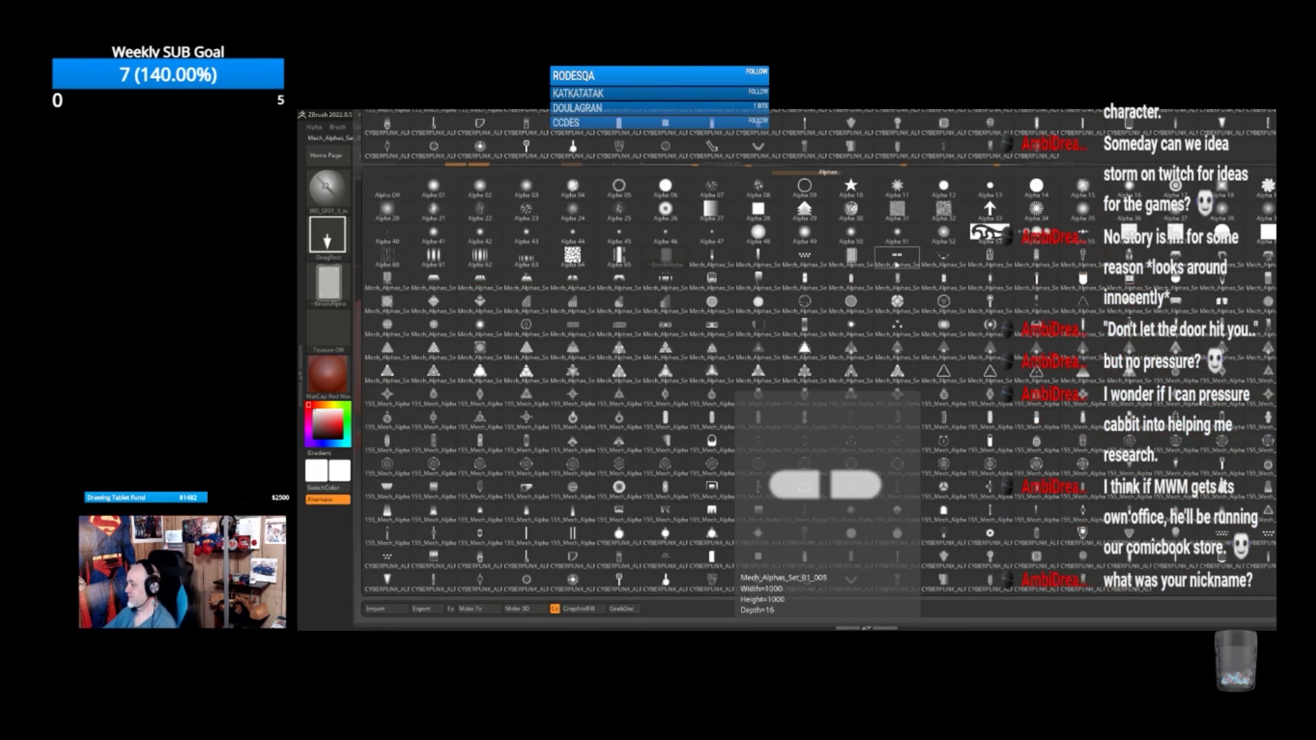
{"action": "left_click", "coordinate": [1077, 329]}
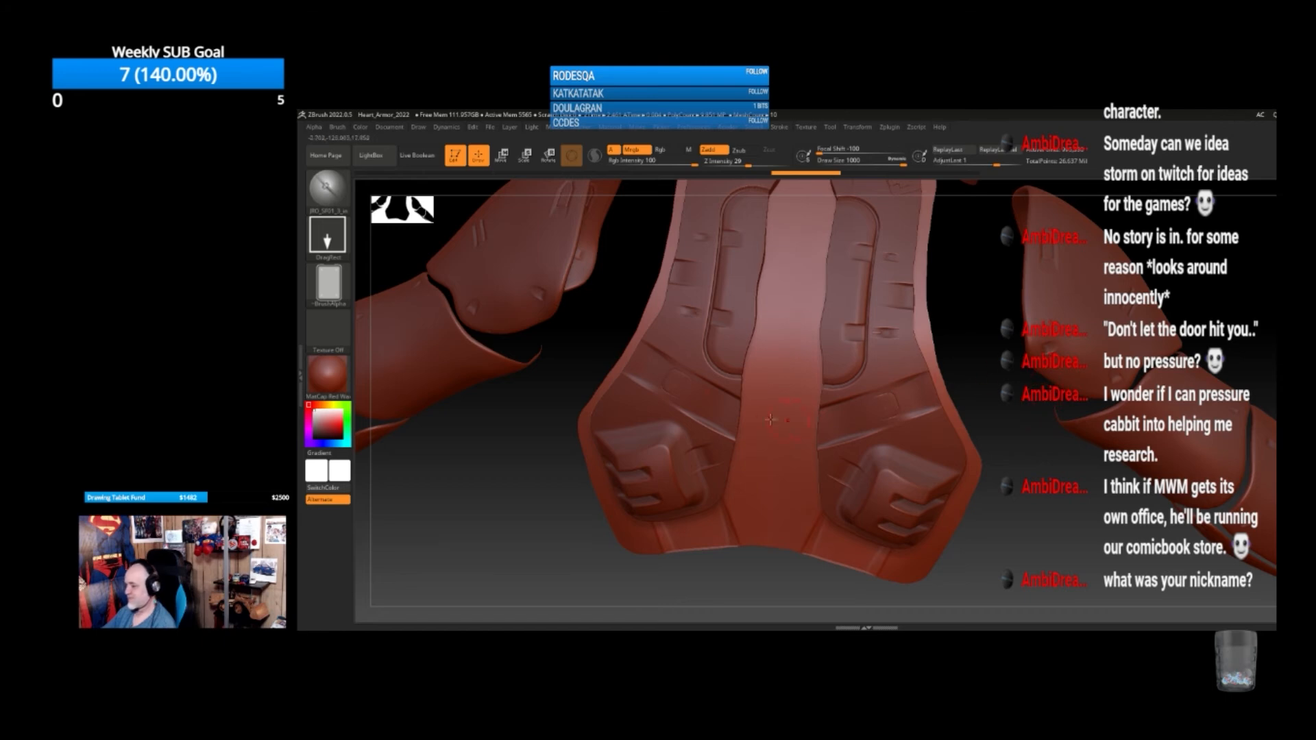
{"action": "left_click", "coordinate": [329, 281]}
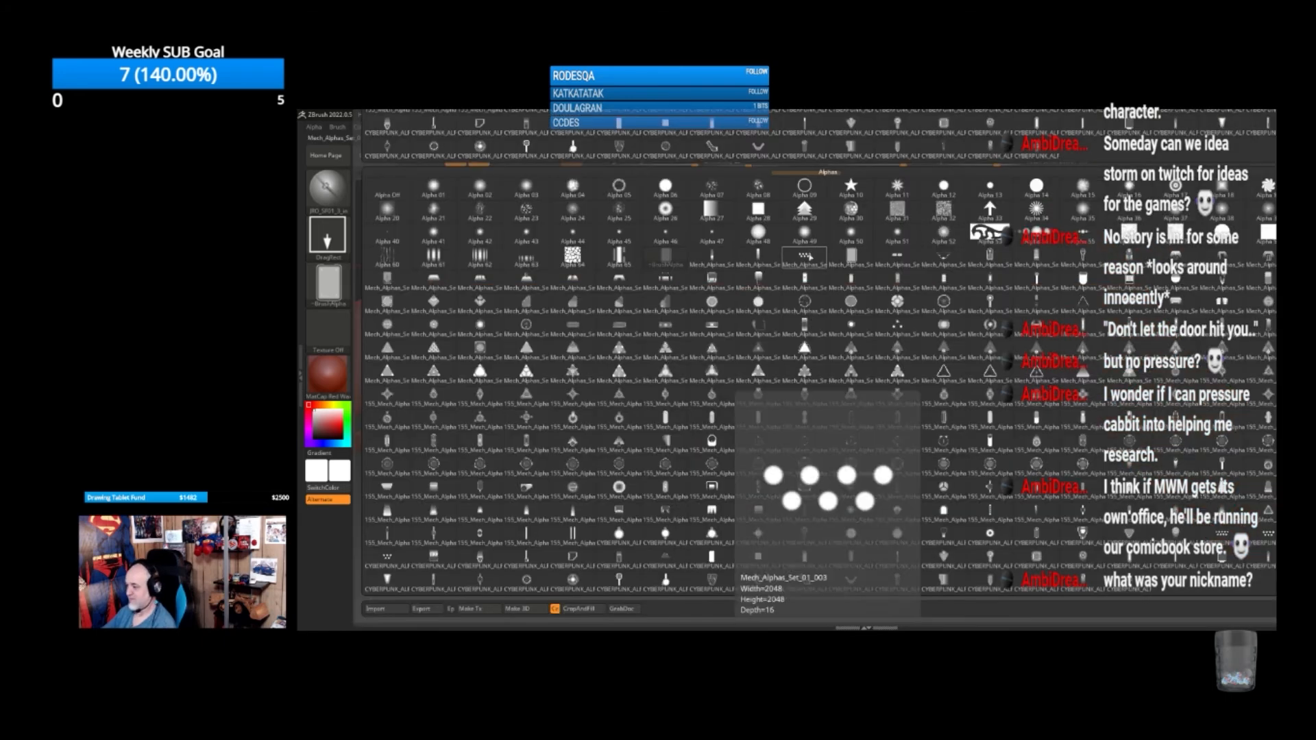
{"action": "left_click", "coordinate": [805, 256]}
{"action": "left_click_drag", "start_coordinate": [1015, 473], "coordinate": [1008, 462]}
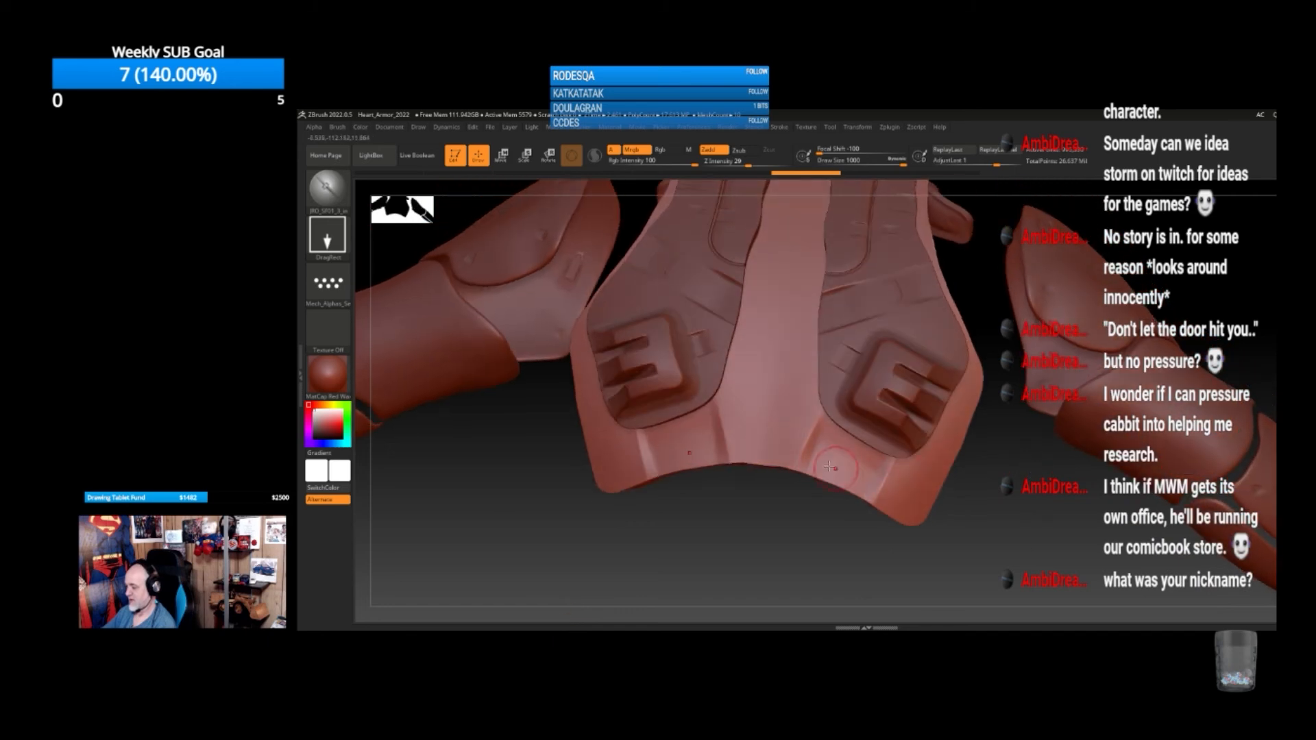
{"action": "left_click_drag", "start_coordinate": [787, 415], "coordinate": [816, 430]}
{"action": "key", "text": "ctrl+z"}
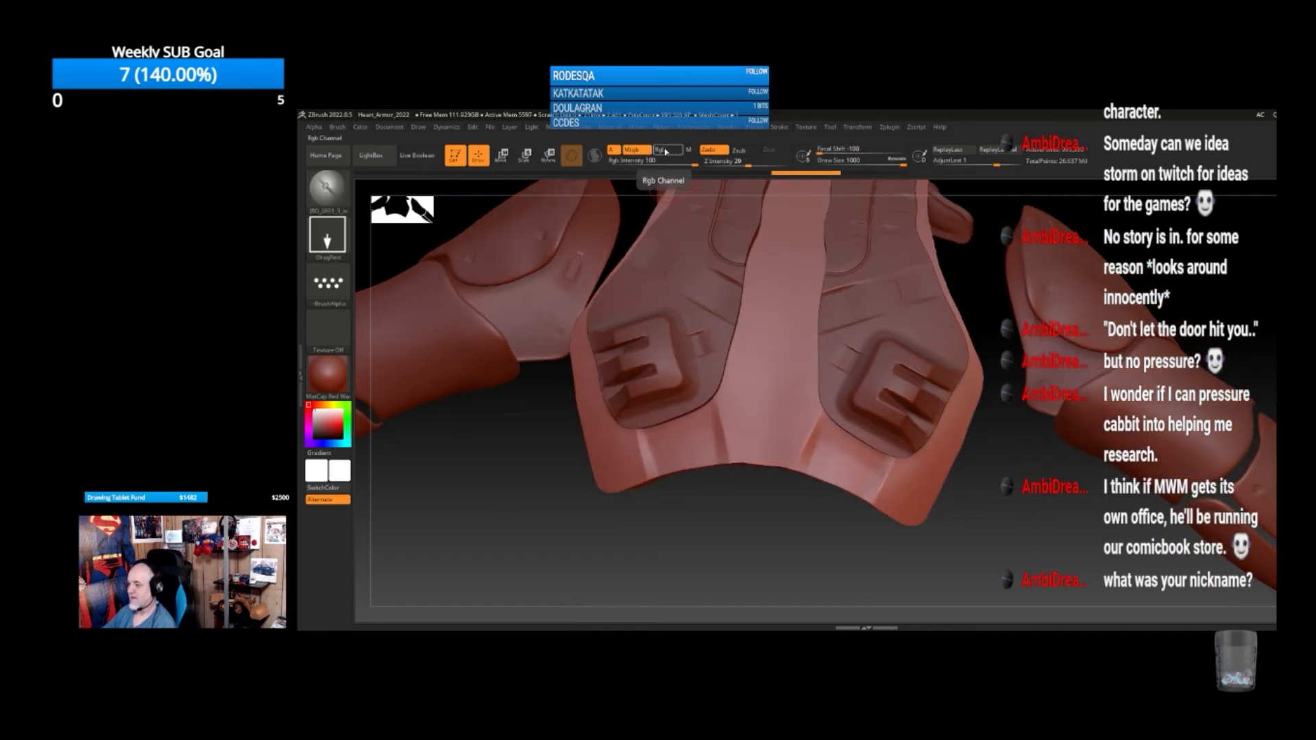
{"action": "left_click", "coordinate": [739, 150]}
{"action": "left_click_drag", "start_coordinate": [793, 416], "coordinate": [839, 434]}
Choose the thin vertical bar 155_Mech_Alpha for detailing the backplate's central strip
{"action": "left_click_drag", "start_coordinate": [965, 499], "coordinate": [952, 375], "text": "alt"}
{"action": "left_click_drag", "start_coordinate": [934, 309], "coordinate": [940, 335]}
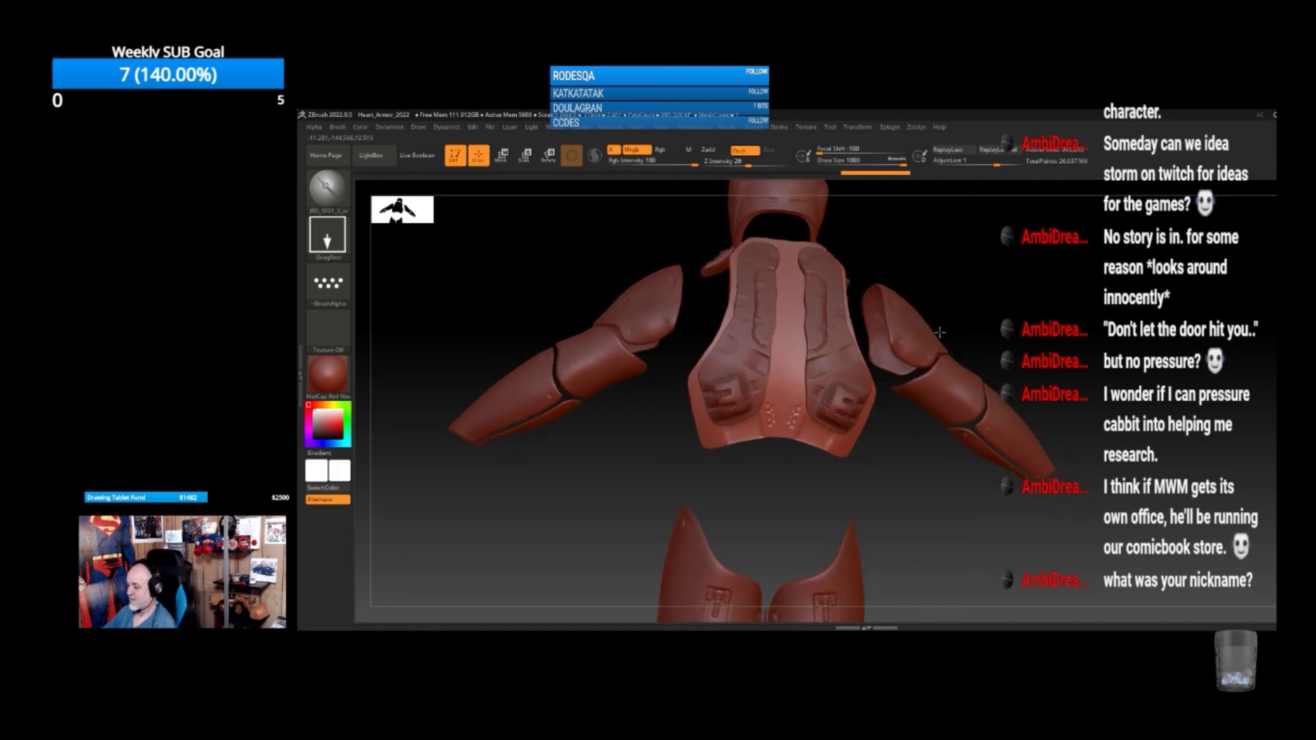
{"action": "left_click_drag", "start_coordinate": [932, 452], "coordinate": [994, 357]}
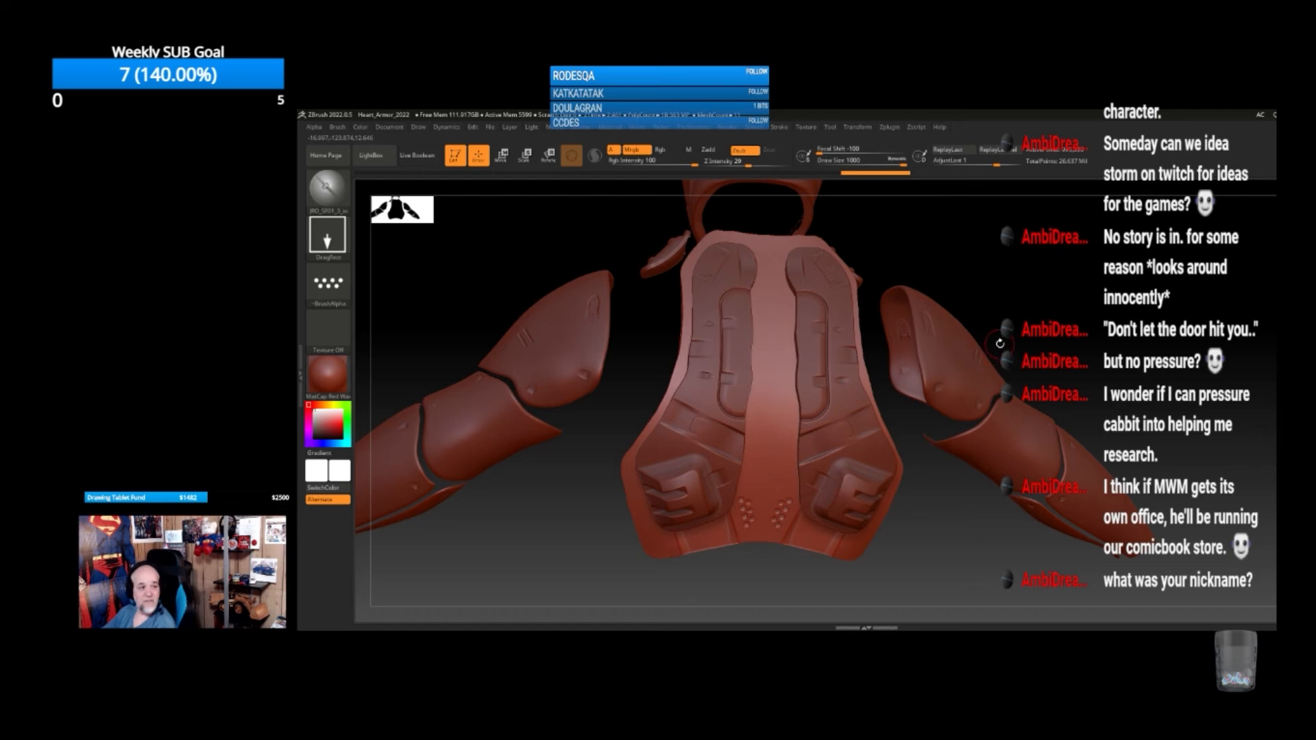
{"action": "mouse_move", "coordinate": [1001, 267]}
{"action": "left_mouse_down"}
{"action": "mouse_move", "coordinate": [992, 283]}
{"action": "mouse_move", "coordinate": [1018, 256]}
{"action": "left_mouse_up"}
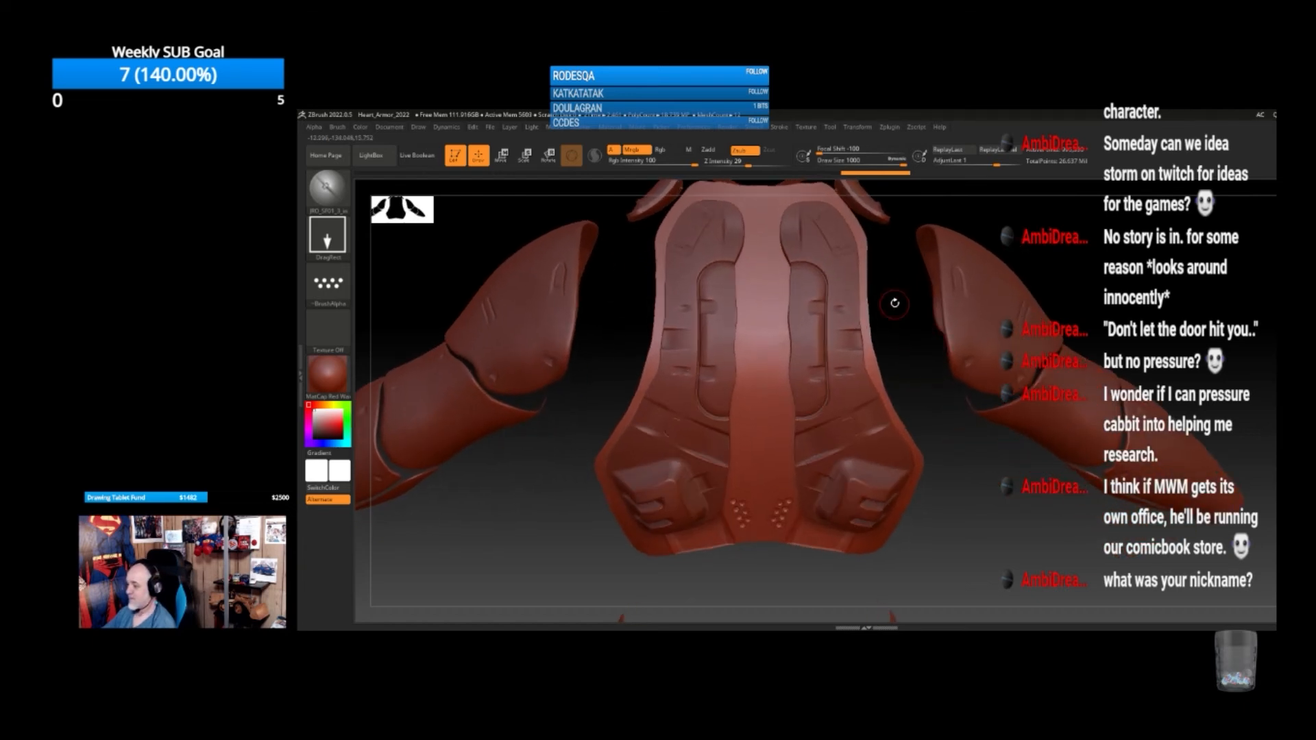
{"action": "left_click_drag", "start_coordinate": [893, 299], "coordinate": [931, 368]}
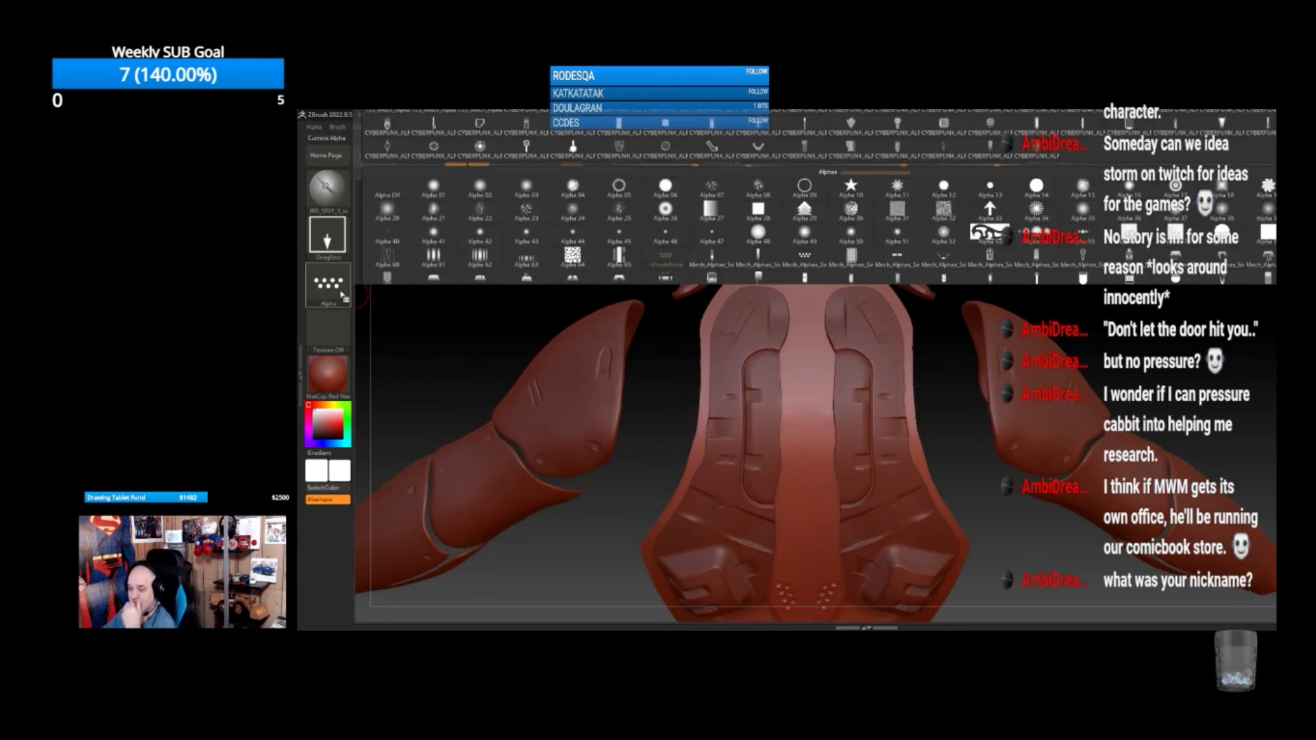
{"action": "left_click", "coordinate": [327, 282]}
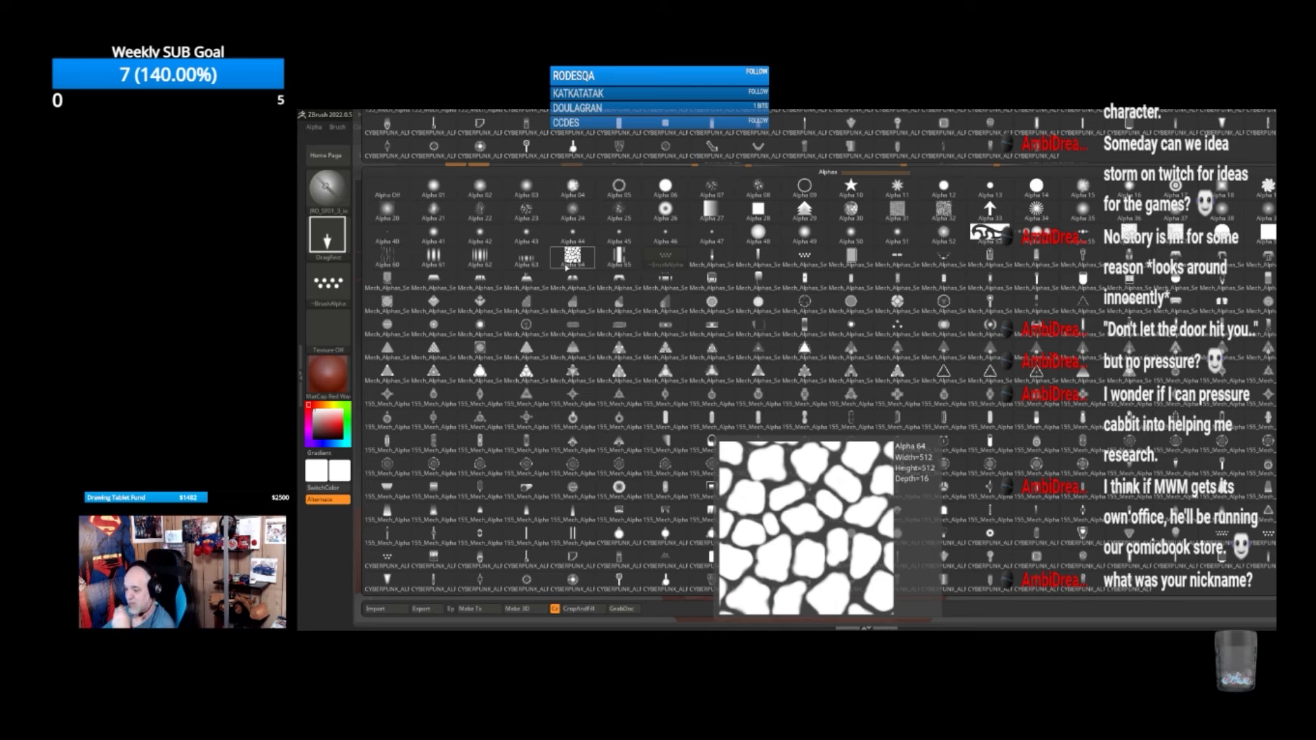
{"action": "left_click", "coordinate": [526, 533]}
Try recessed vertical bar stamps on the middle of the backplate's central strip, both paired and centred, undoing them
{"action": "left_click_drag", "start_coordinate": [824, 427], "coordinate": [820, 480]}
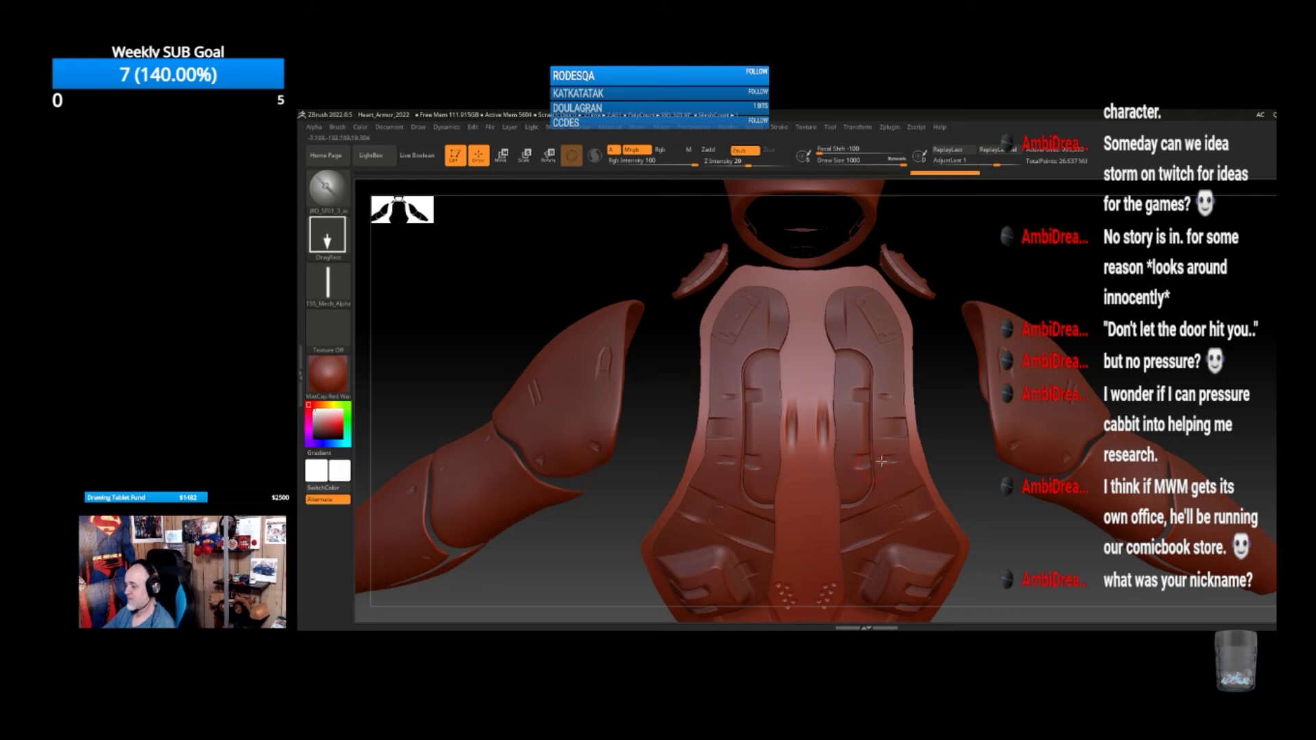
{"action": "mouse_move", "coordinate": [982, 485]}
{"action": "left_mouse_down", "text": "alt"}
{"action": "mouse_move", "coordinate": [928, 372]}
{"action": "mouse_move", "coordinate": [935, 329]}
{"action": "mouse_move", "coordinate": [807, 388]}
{"action": "left_mouse_up", "text": "alt"}
{"action": "key", "text": "ctrl"}
{"action": "key", "text": "ctrl+z"}
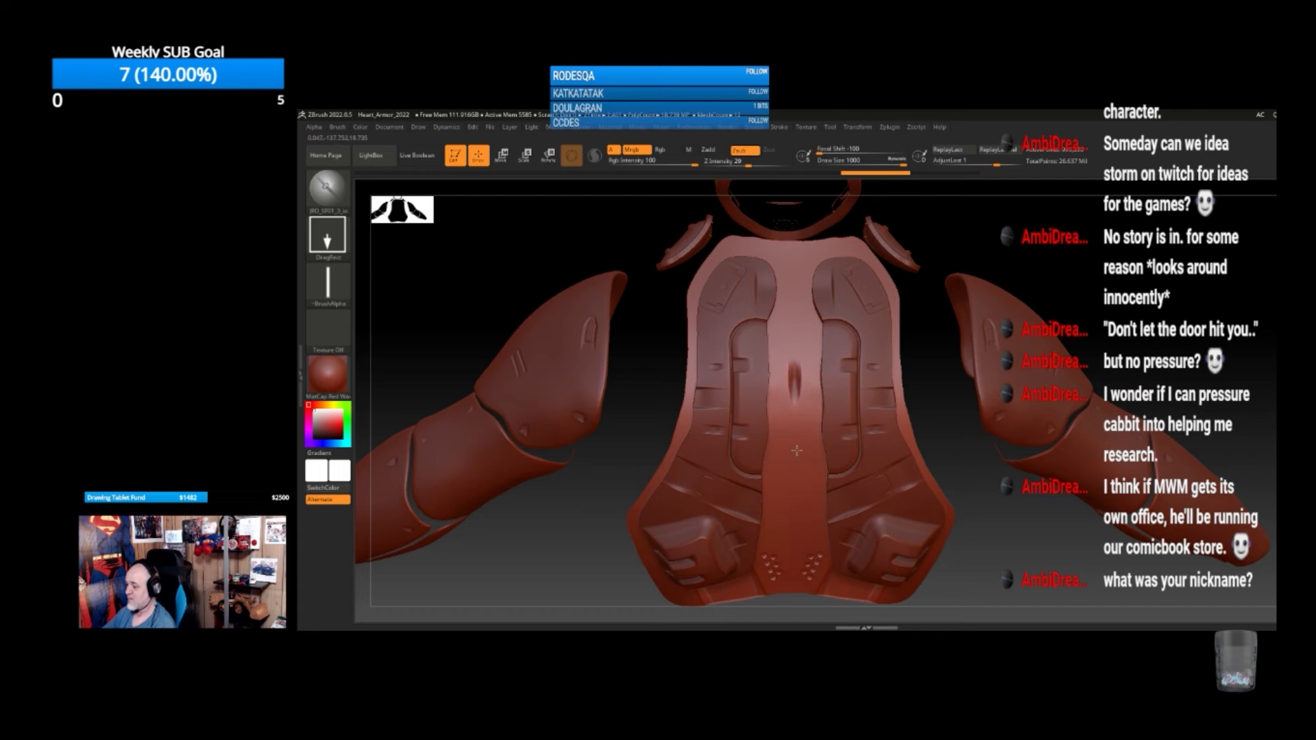
{"action": "key", "text": "ctrl+z"}
Turn on the wireframe display and stamp two mirrored pairs of recessed vertical slots along the backplate's central strip
{"action": "left_click_drag", "start_coordinate": [981, 485], "coordinate": [984, 447], "text": "alt"}
{"action": "key", "text": "shift+f"}
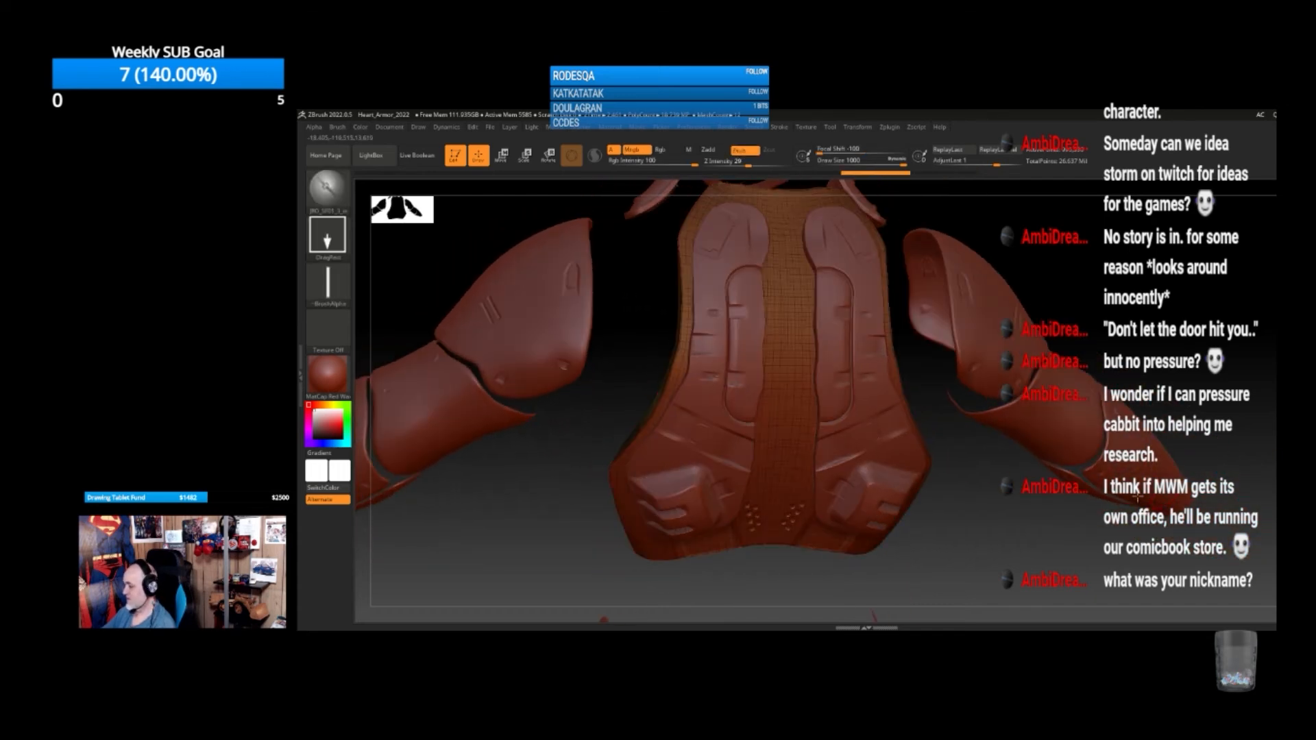
{"action": "left_click_drag", "start_coordinate": [1188, 497], "coordinate": [1059, 515]}
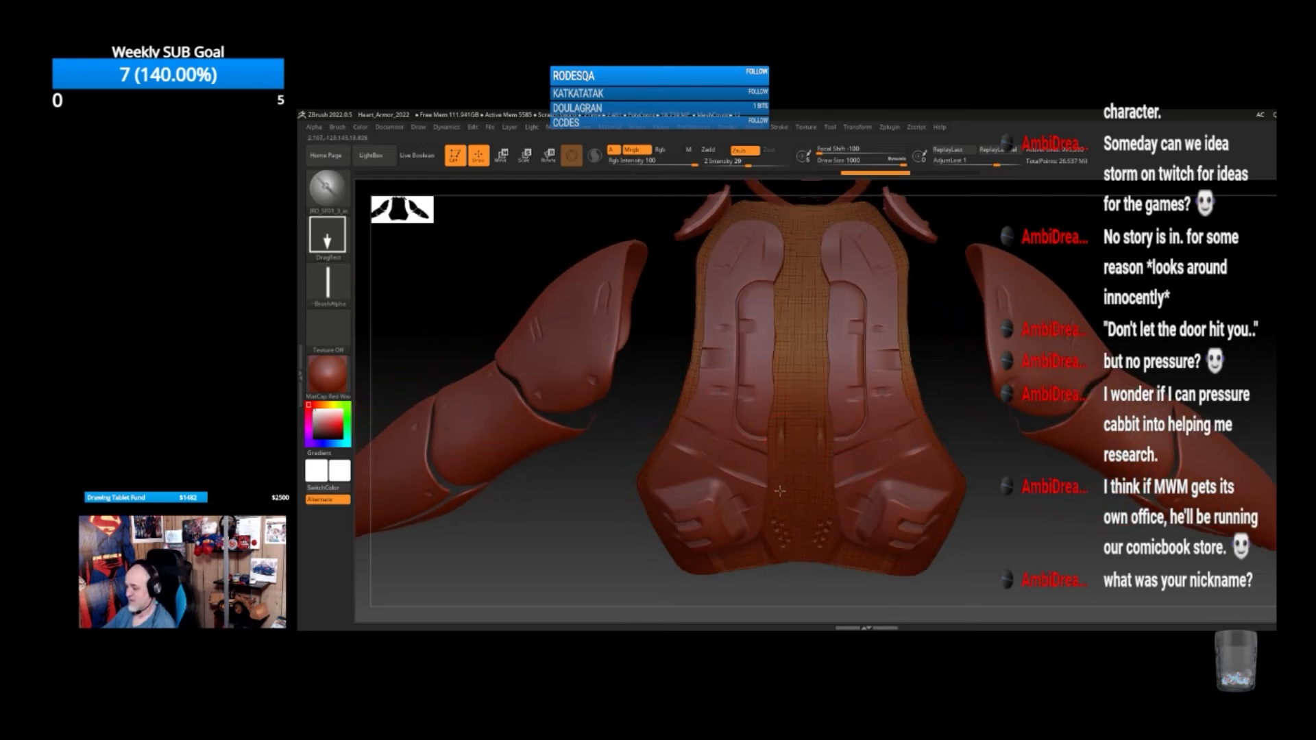
{"action": "left_click_drag", "start_coordinate": [988, 479], "coordinate": [989, 458]}
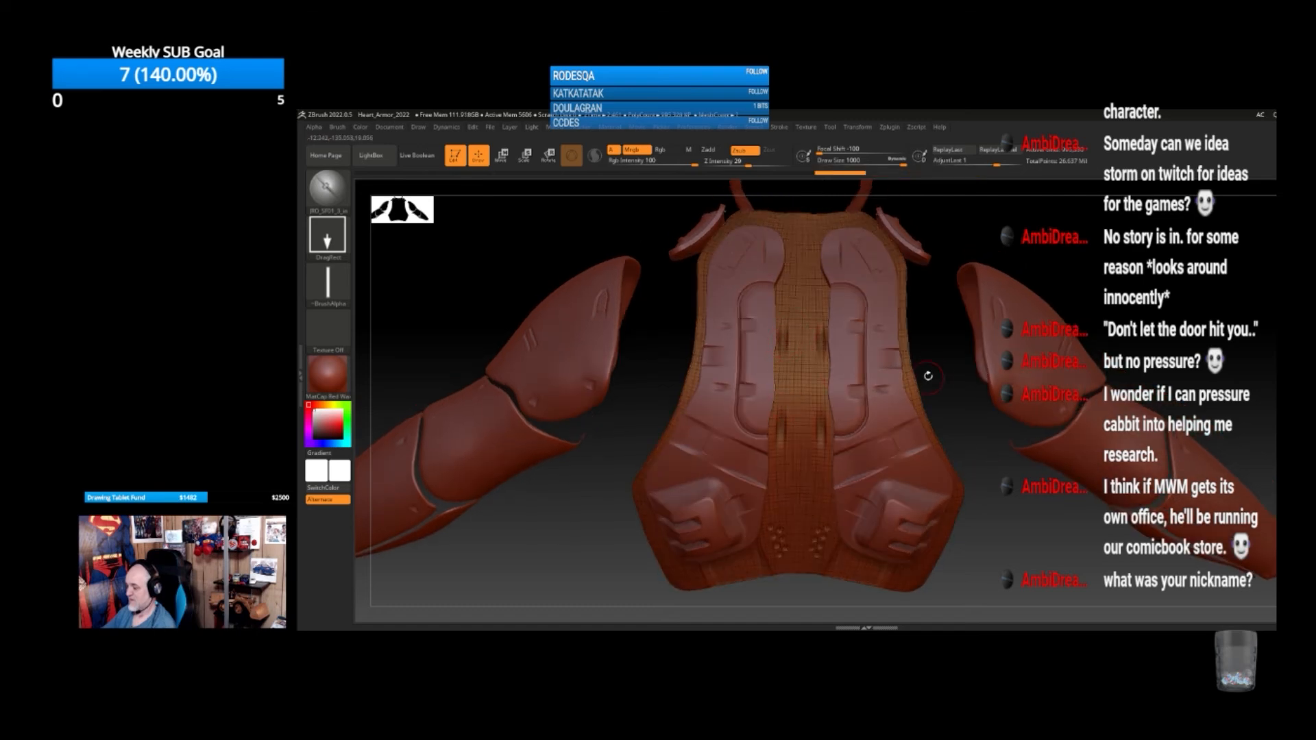
Turn off the wireframe display and undo the recessed vertical slot stamps on the backplate's central strip
{"action": "mouse_move", "coordinate": [928, 377]}
{"action": "left_mouse_down"}
{"action": "mouse_move", "coordinate": [937, 355]}
{"action": "mouse_move", "coordinate": [942, 401]}
{"action": "left_mouse_up"}
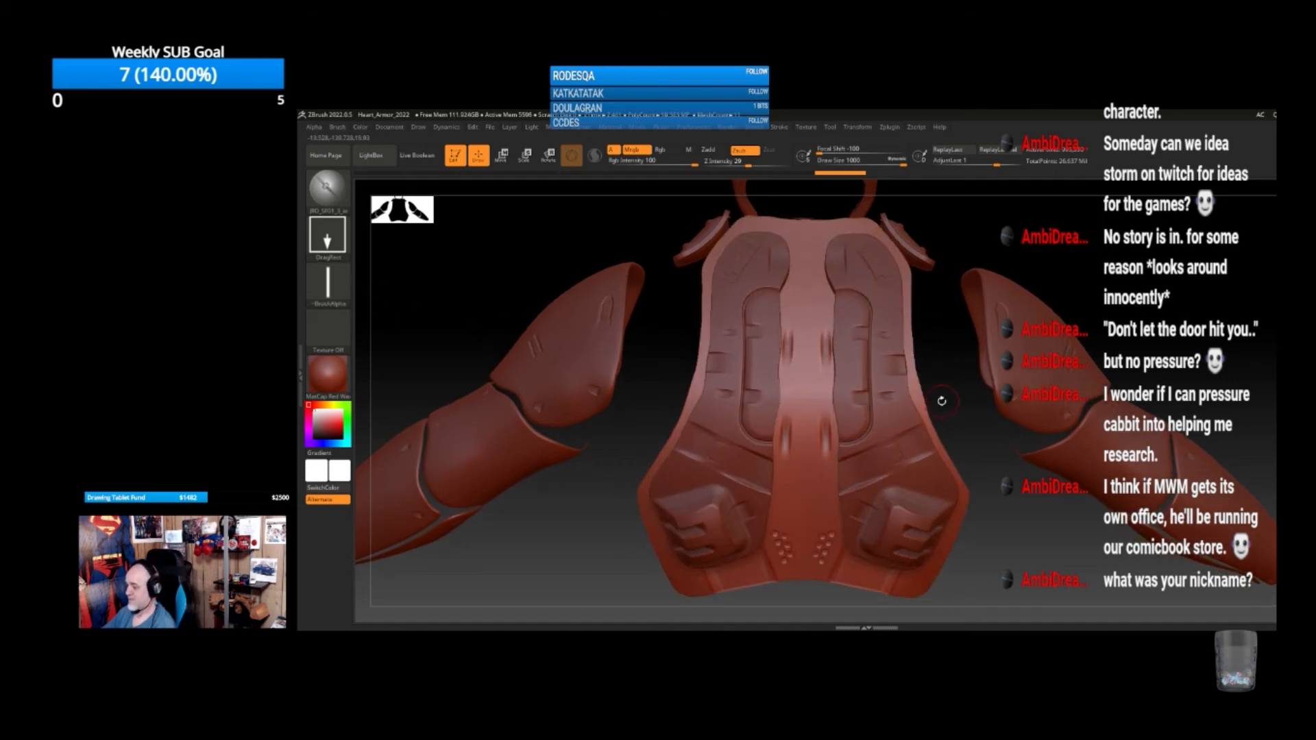
{"action": "key", "text": "shift"}
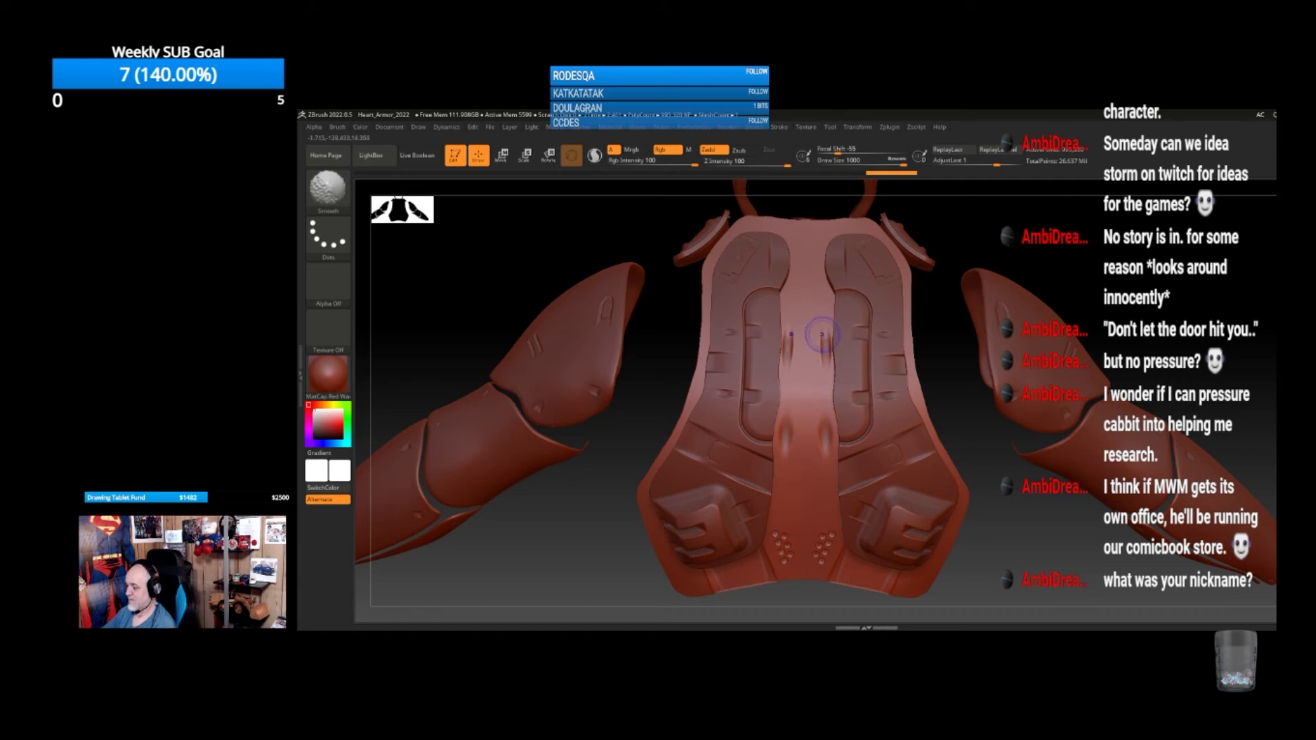
{"action": "key", "text": "ctrl"}
{"action": "key", "text": "ctrl+z"}
{"action": "key", "text": "ctrl+z"}
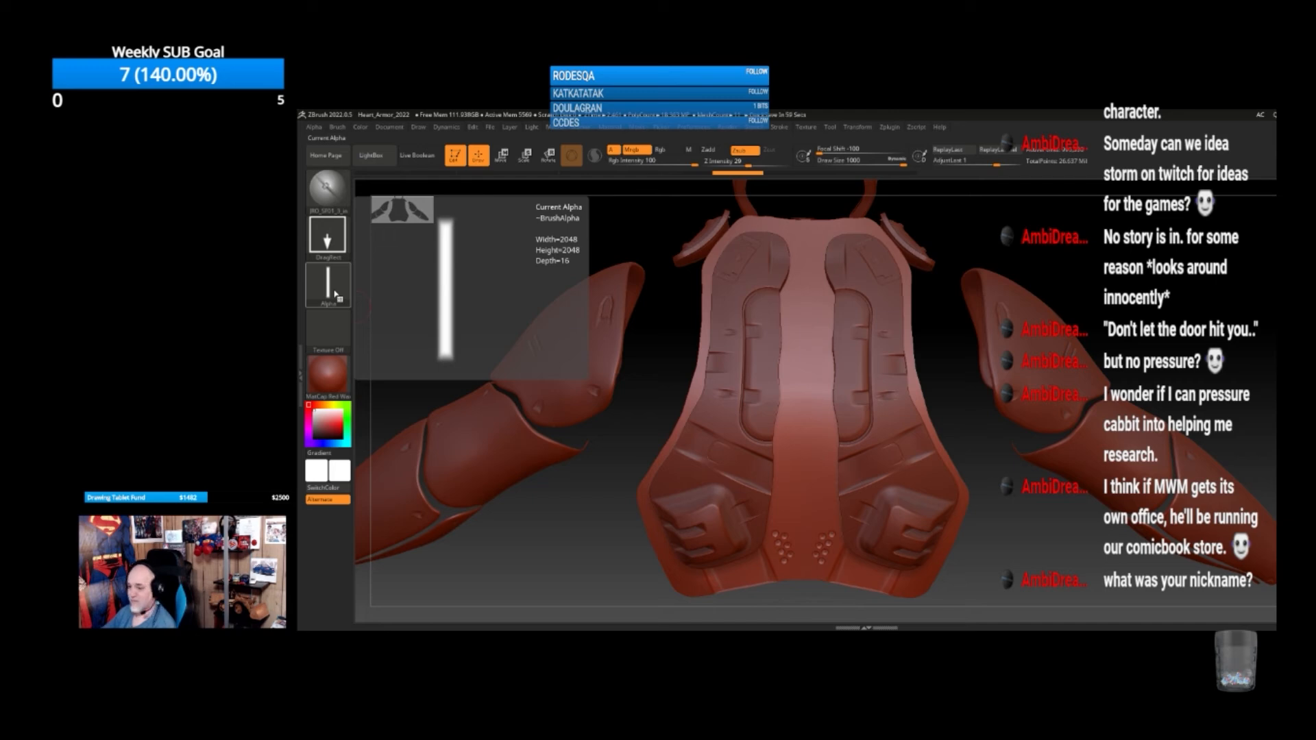
Choose the tapered bar from 155_Mech_Alphas_Set_02 and stamp it as a mirrored recessed pair on the lower middle of the backplate's central strip
{"action": "left_click", "coordinate": [336, 295]}
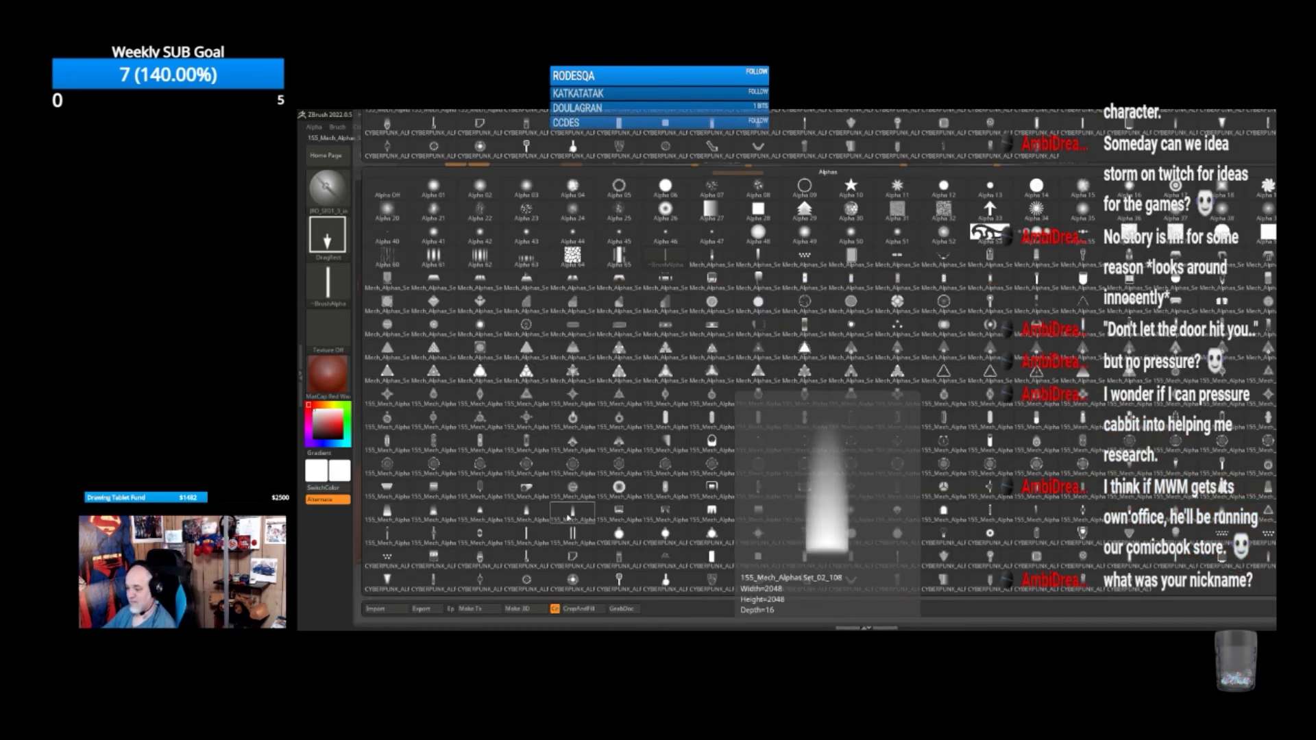
{"action": "left_click", "coordinate": [521, 515]}
{"action": "left_click_drag", "start_coordinate": [797, 439], "coordinate": [816, 453]}
{"action": "left_click_drag", "start_coordinate": [1035, 568], "coordinate": [1030, 277], "text": "alt"}
Choose the angled outline CYBERPUNK alpha and try it on the backplate's central strip and top edge, undoing the stamps
{"action": "left_click", "coordinate": [344, 296]}
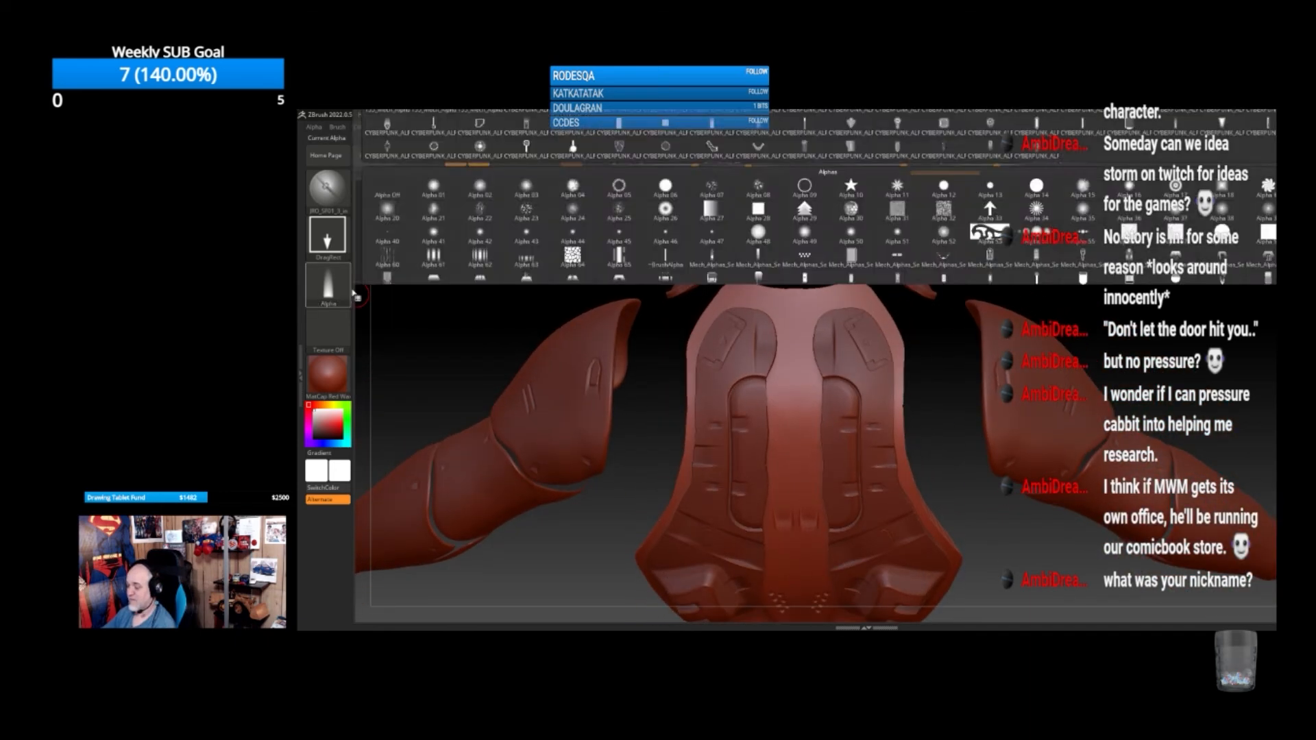
{"action": "left_click", "coordinate": [329, 291]}
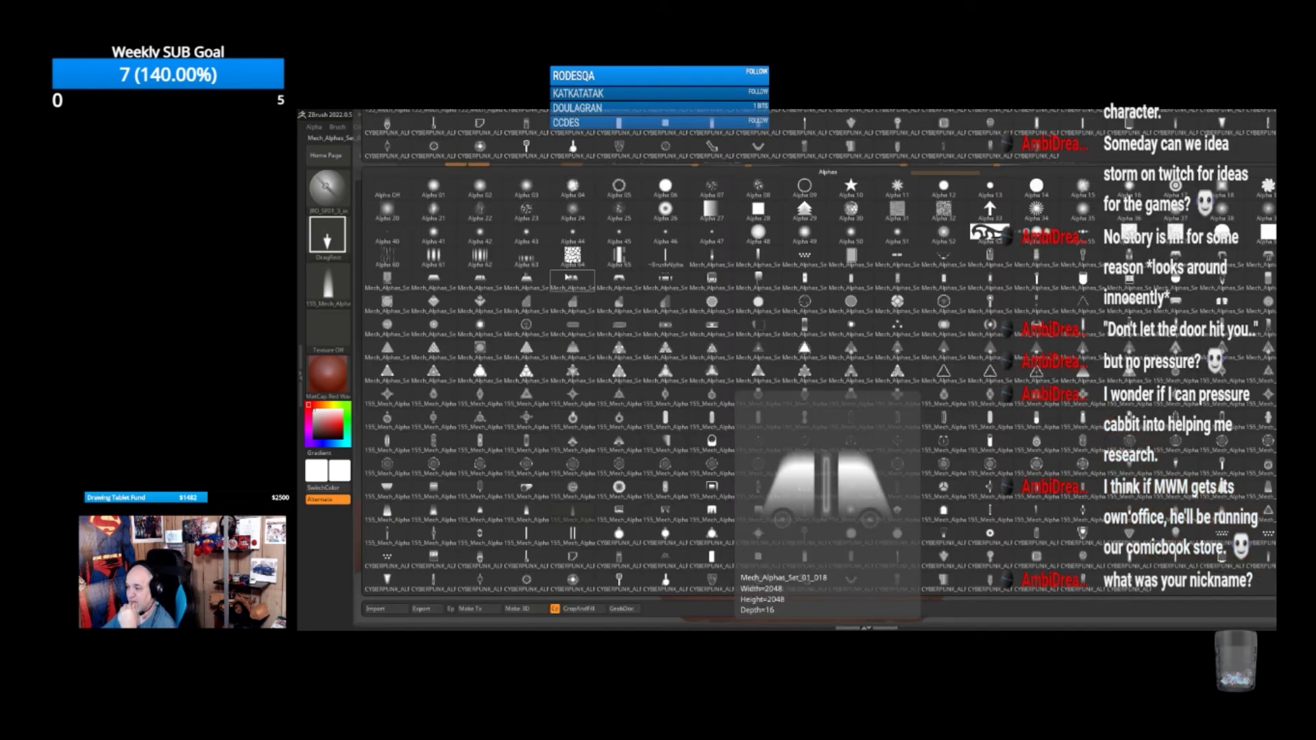
{"action": "left_click", "coordinate": [707, 148]}
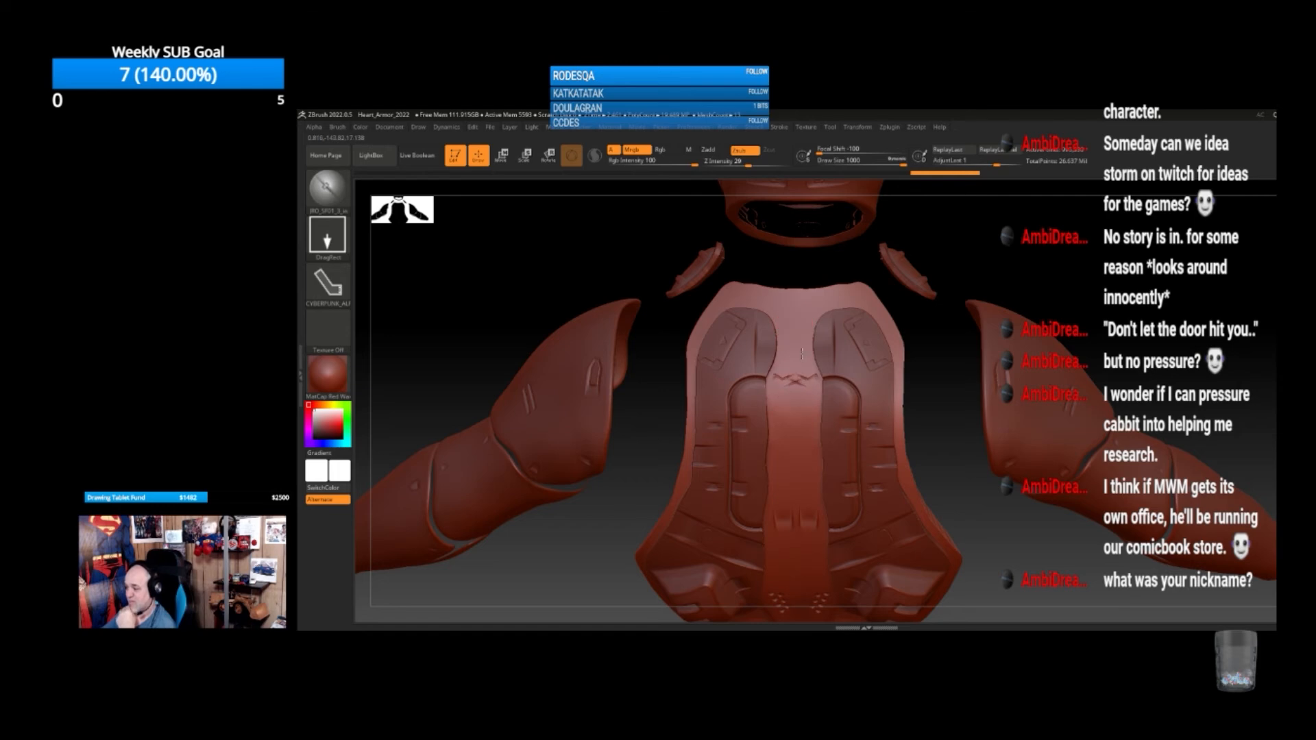
{"action": "key", "text": "ctrl+z"}
{"action": "left_click_drag", "start_coordinate": [782, 307], "coordinate": [798, 321]}
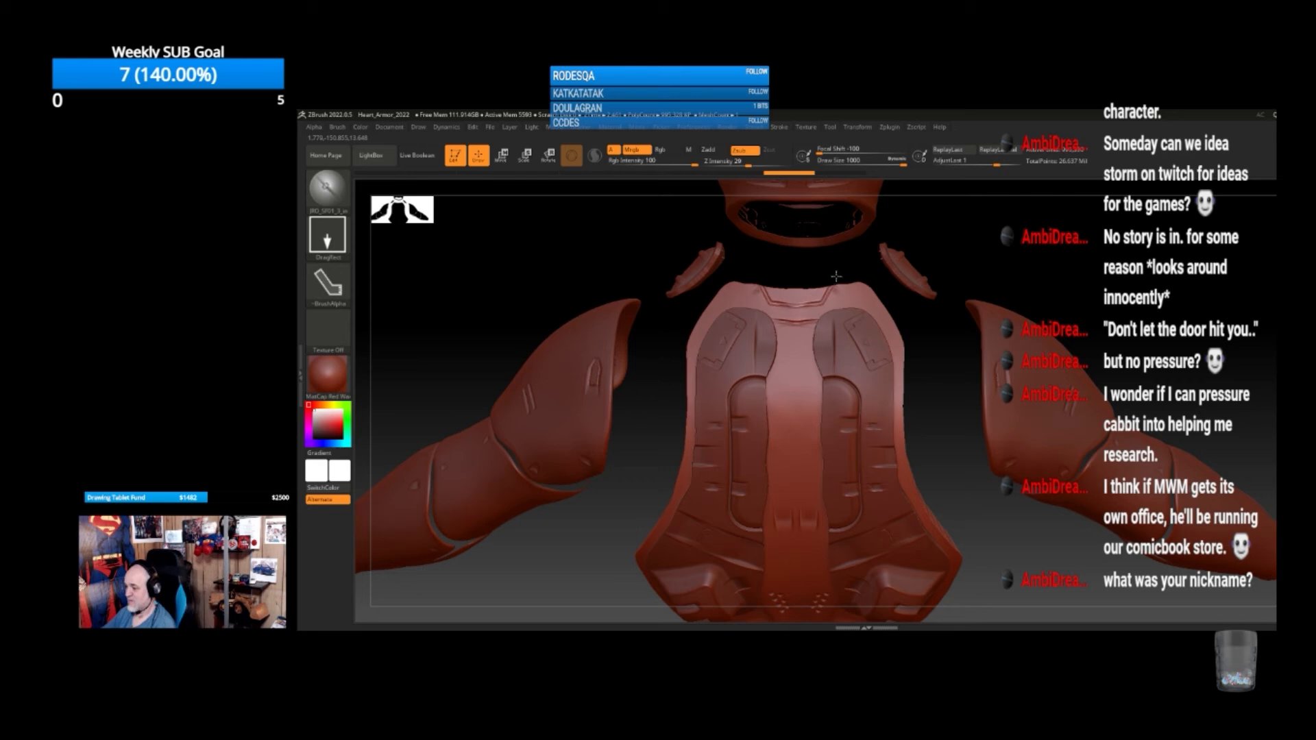
{"action": "key", "text": "ctrl+z"}
Stamp the angled outline alpha as mirrored recessed lines on the backplate's upper corners
{"action": "mouse_move", "coordinate": [920, 314]}
{"action": "left_mouse_down"}
{"action": "mouse_move", "coordinate": [916, 332]}
{"action": "mouse_move", "coordinate": [873, 332]}
{"action": "left_mouse_up"}
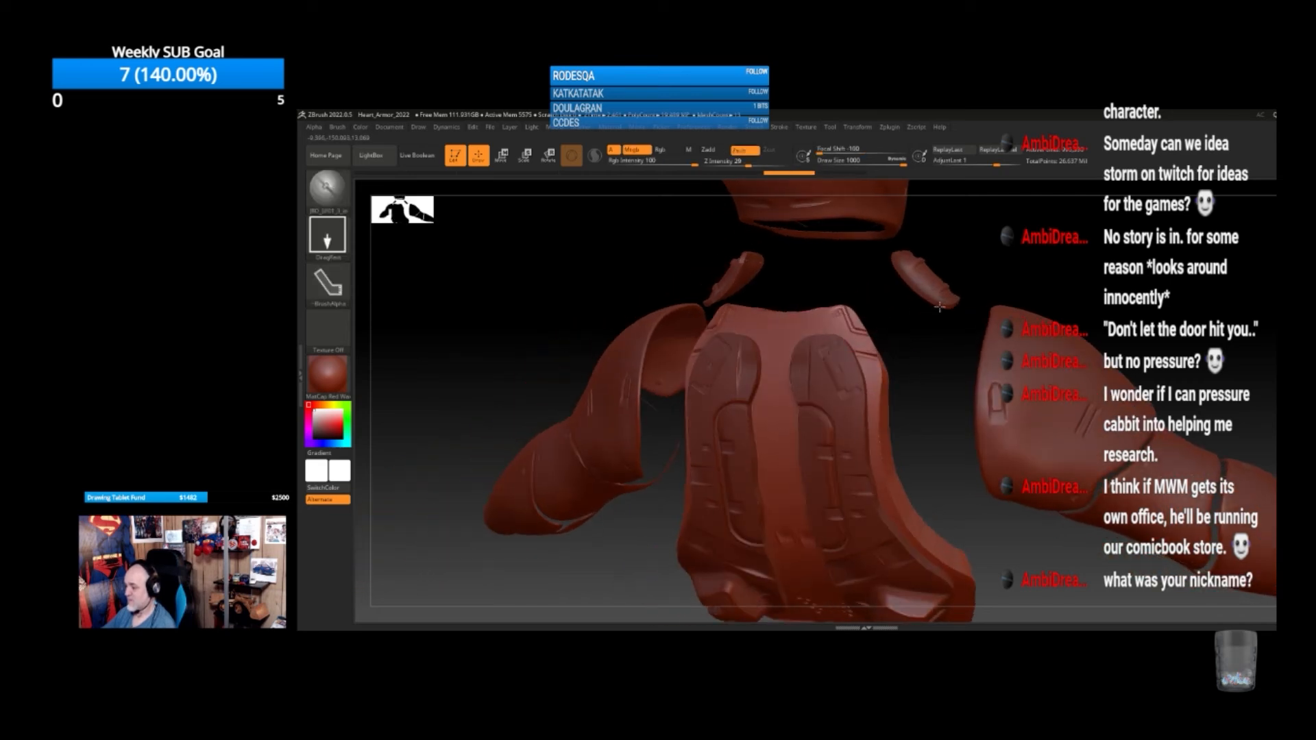
{"action": "left_click_drag", "start_coordinate": [956, 355], "coordinate": [857, 337]}
{"action": "key", "text": "ctrl+z"}
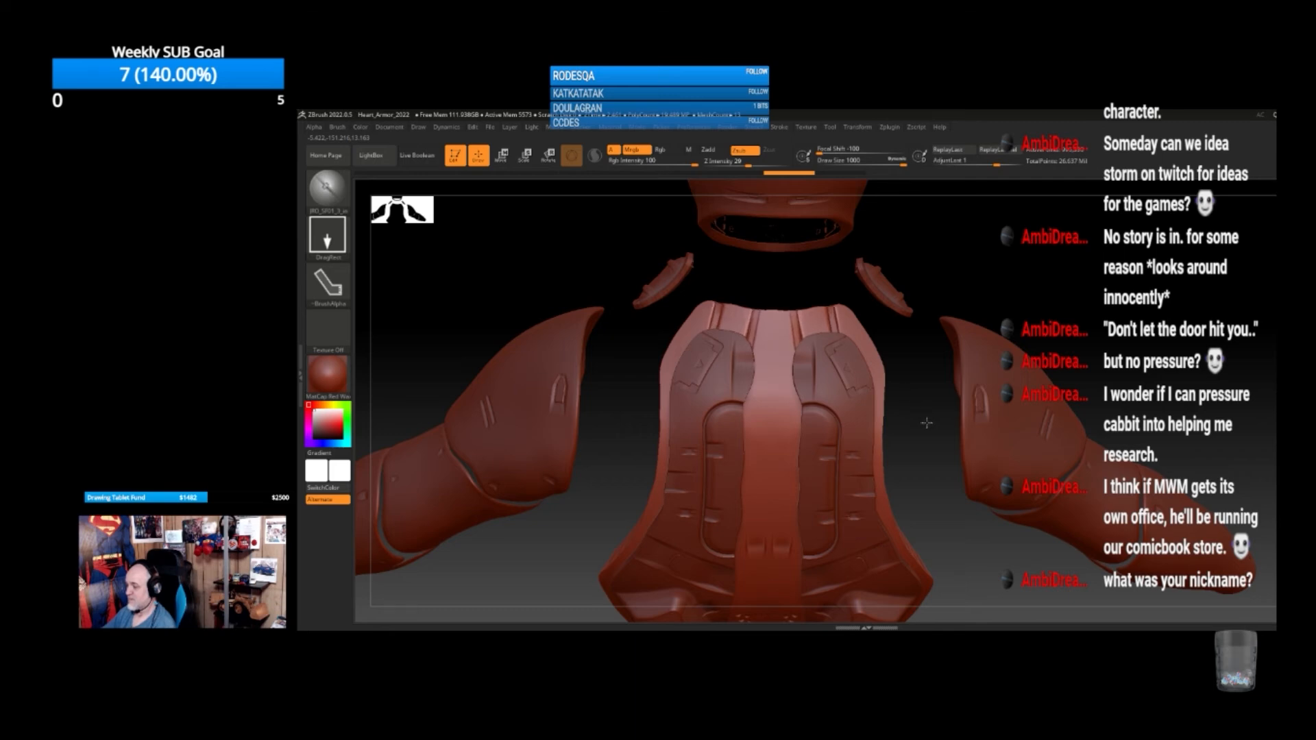
Try another angled outline stamp on the side of the backplate, undoing it
{"action": "mouse_move", "coordinate": [934, 437]}
{"action": "left_mouse_down"}
{"action": "mouse_move", "coordinate": [908, 382]}
{"action": "mouse_move", "coordinate": [973, 422]}
{"action": "mouse_move", "coordinate": [943, 382]}
{"action": "mouse_move", "coordinate": [940, 446]}
{"action": "mouse_move", "coordinate": [960, 415]}
{"action": "mouse_move", "coordinate": [952, 423]}
{"action": "left_mouse_up"}
{"action": "left_click_drag", "start_coordinate": [928, 492], "coordinate": [765, 411]}
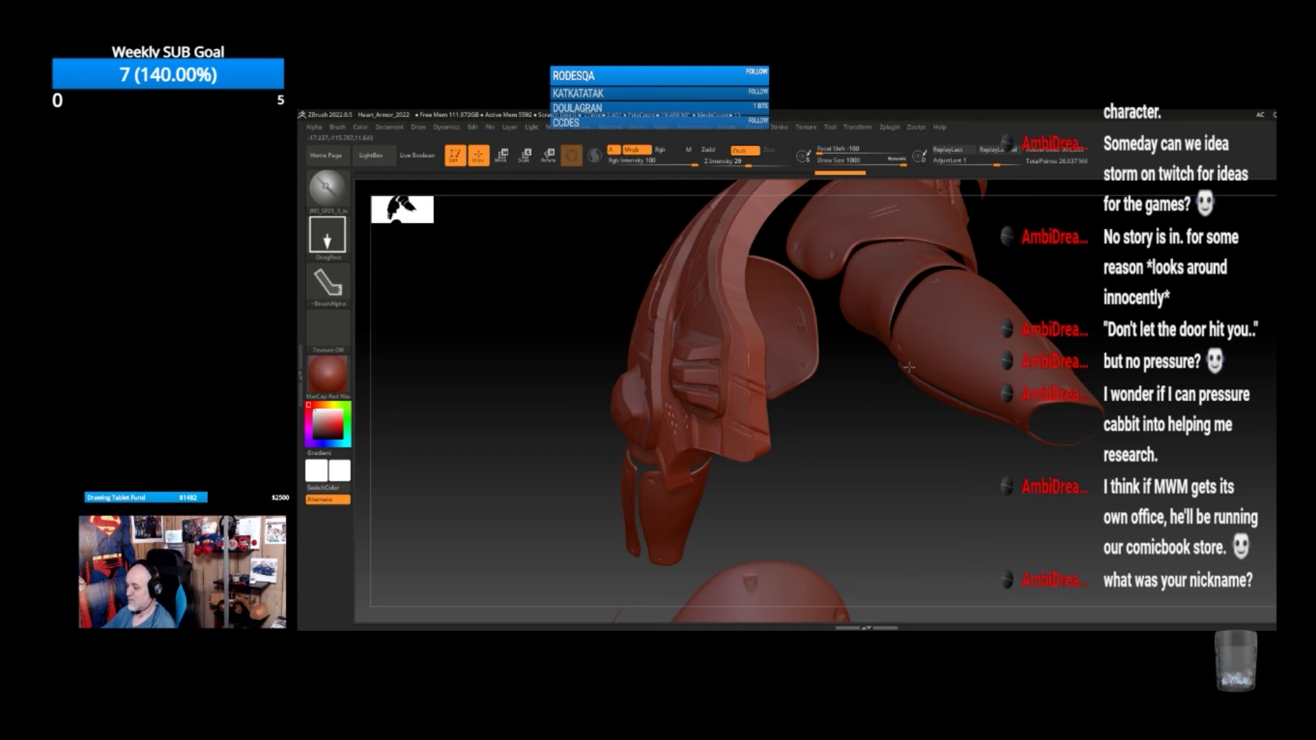
{"action": "left_click_drag", "start_coordinate": [900, 369], "coordinate": [897, 371]}
{"action": "key", "text": "ctrl+z"}
{"action": "left_click_drag", "start_coordinate": [867, 457], "coordinate": [907, 467], "text": "alt"}
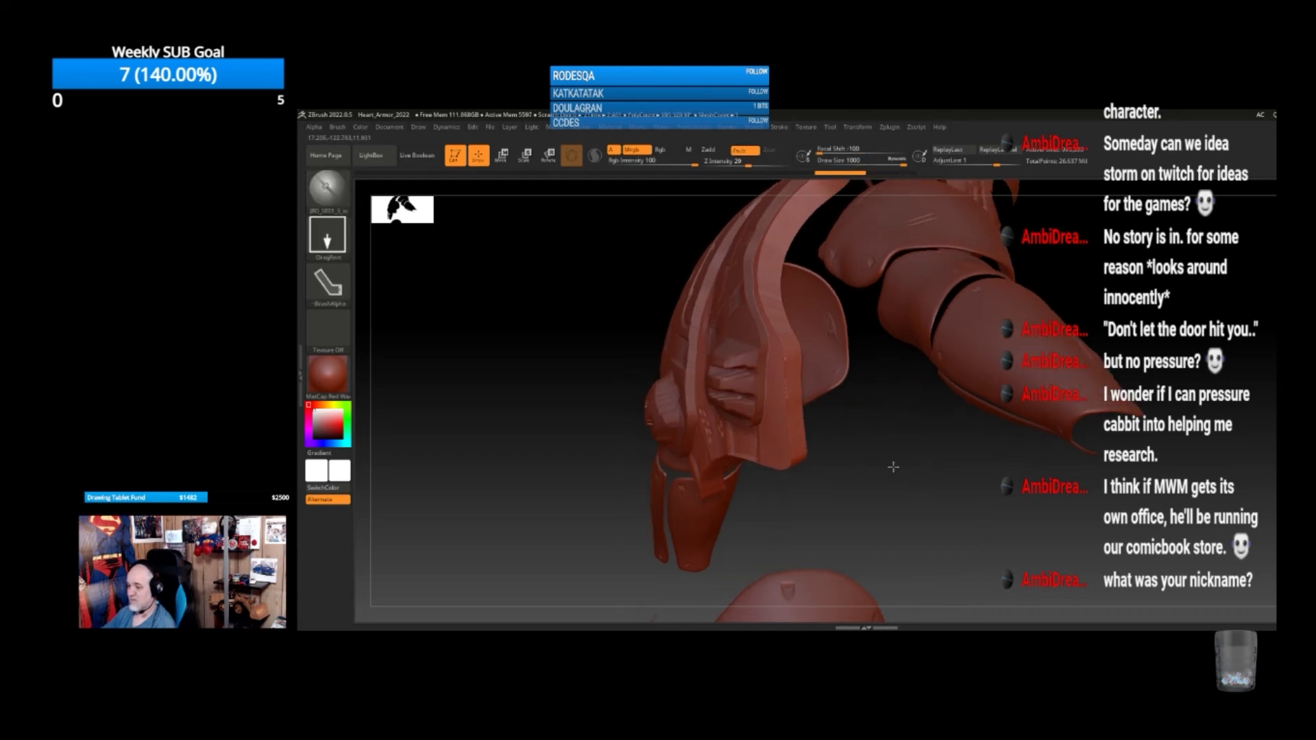
Choose the double vertical bar 155_Mech_Alpha and stamp recessed bars on the backplate's lower side edges and across its upper central strip
{"action": "left_click", "coordinate": [338, 293]}
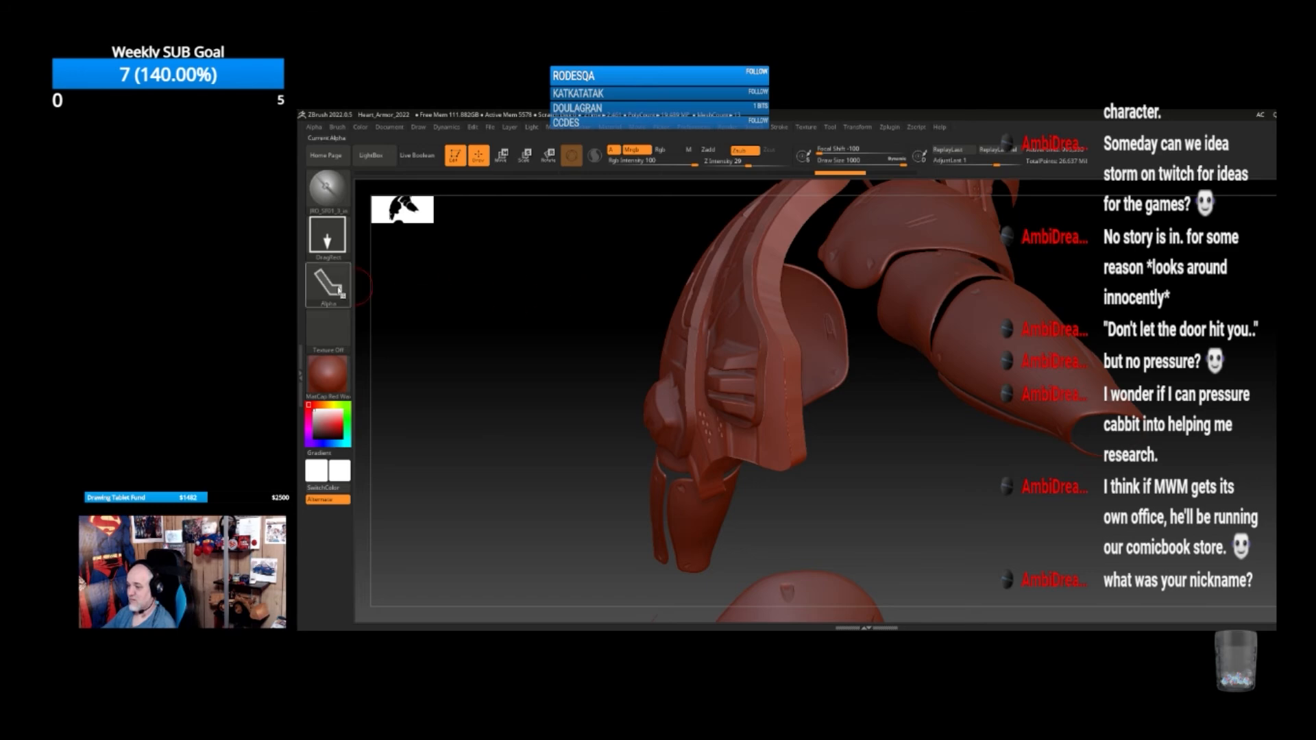
{"action": "left_click", "coordinate": [338, 292]}
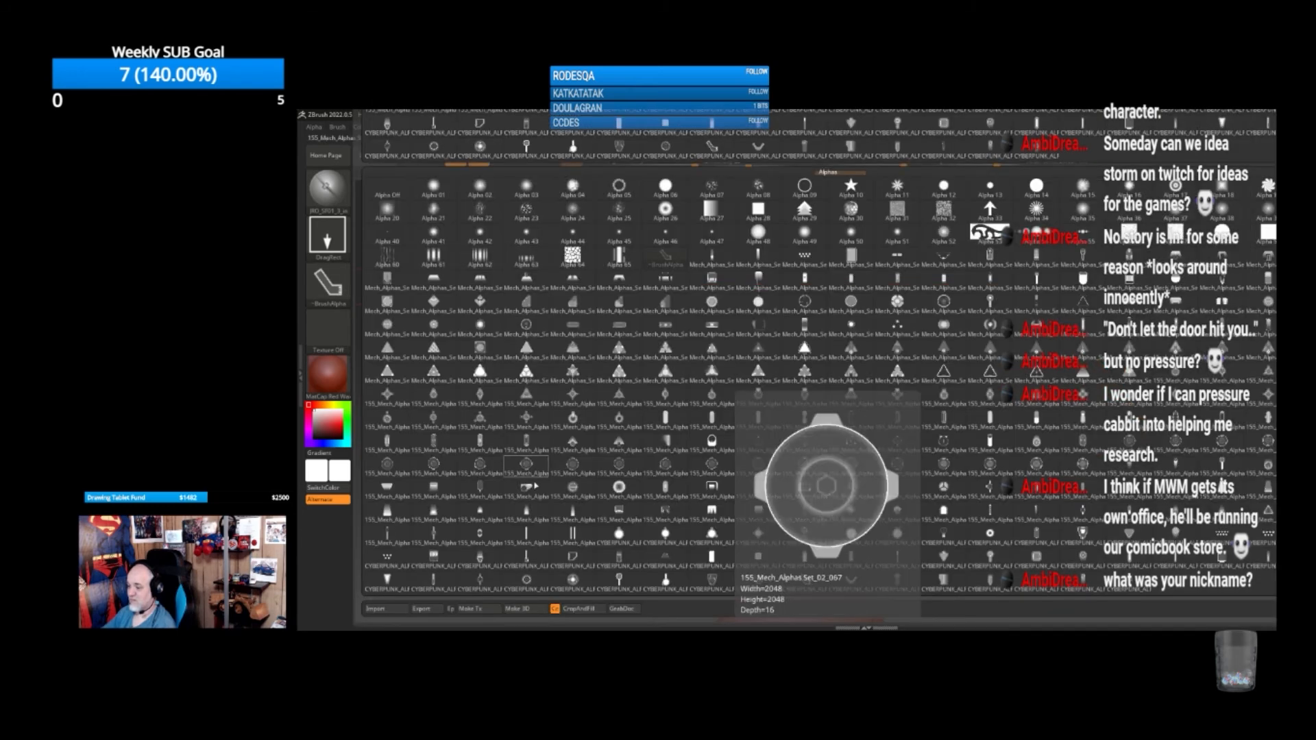
{"action": "left_click", "coordinate": [581, 539]}
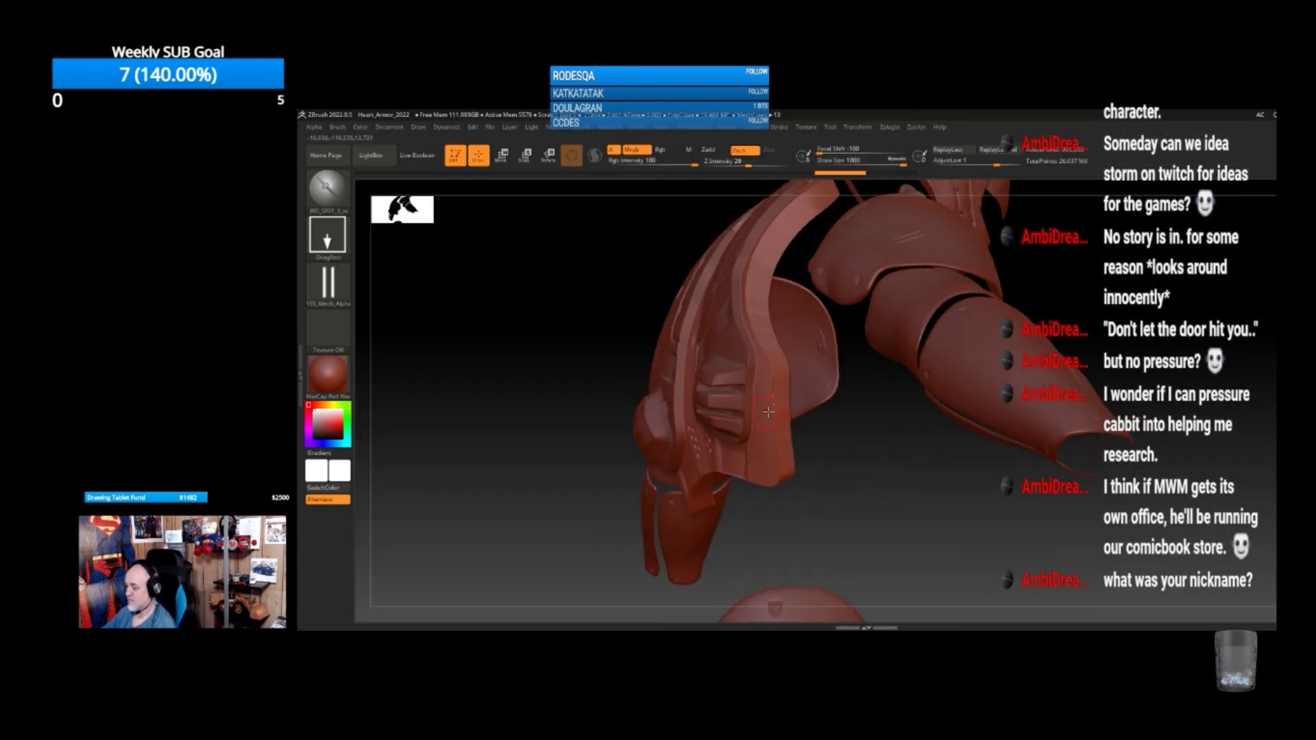
{"action": "left_click_drag", "start_coordinate": [773, 410], "coordinate": [776, 413]}
{"action": "left_click_drag", "start_coordinate": [856, 465], "coordinate": [885, 480]}
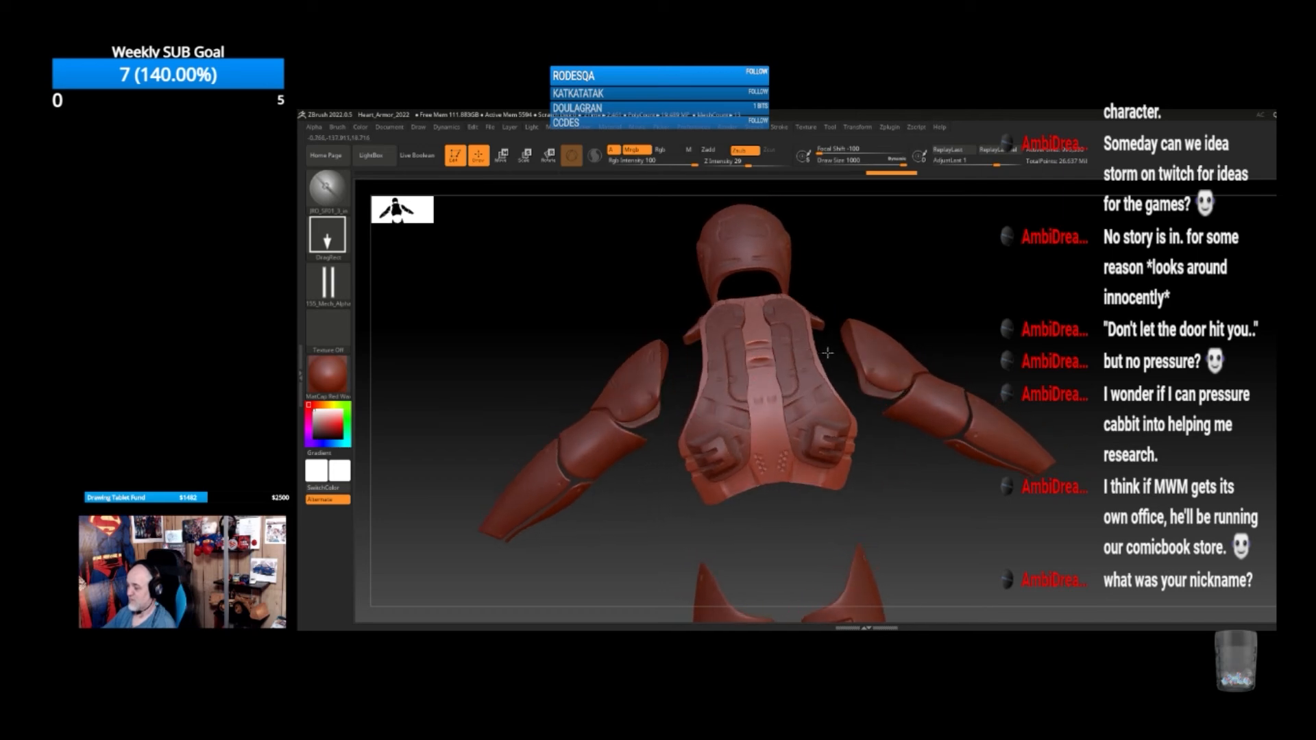
{"action": "left_click_drag", "start_coordinate": [898, 458], "coordinate": [898, 482]}
{"action": "key", "text": "ctrl+z"}
{"action": "key", "text": "ctrl+z"}
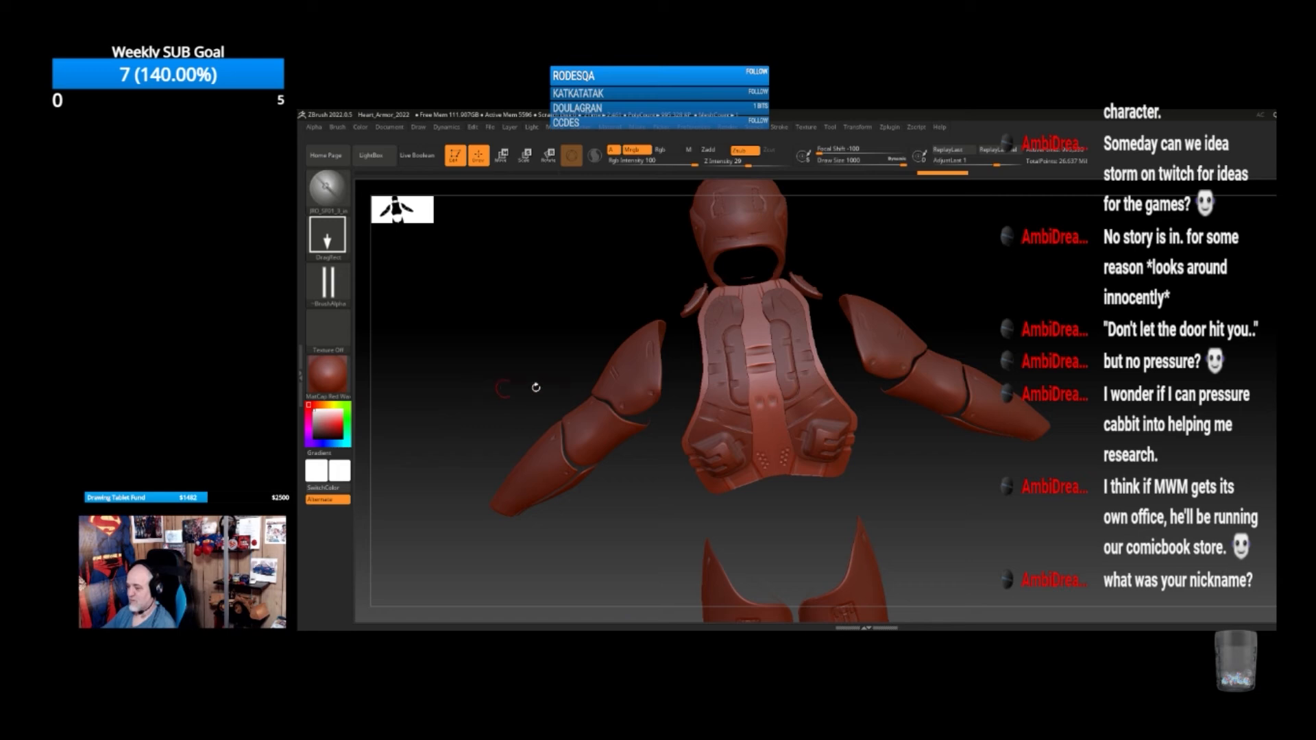
Choose the fading vertical bar from the Mech_Alphas_Set alphas and stamp it on the backplate
{"action": "left_click_drag", "start_coordinate": [904, 473], "coordinate": [915, 384]}
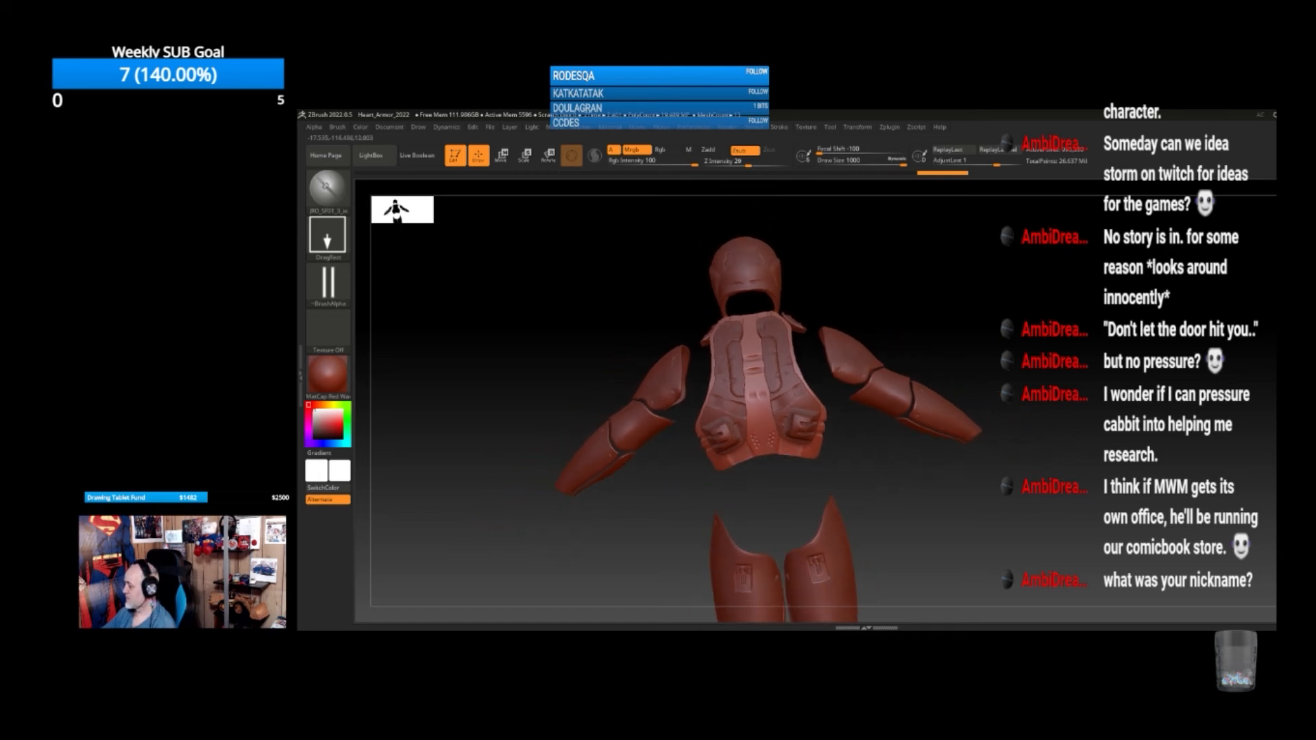
{"action": "left_click_drag", "start_coordinate": [1042, 488], "coordinate": [1001, 468]}
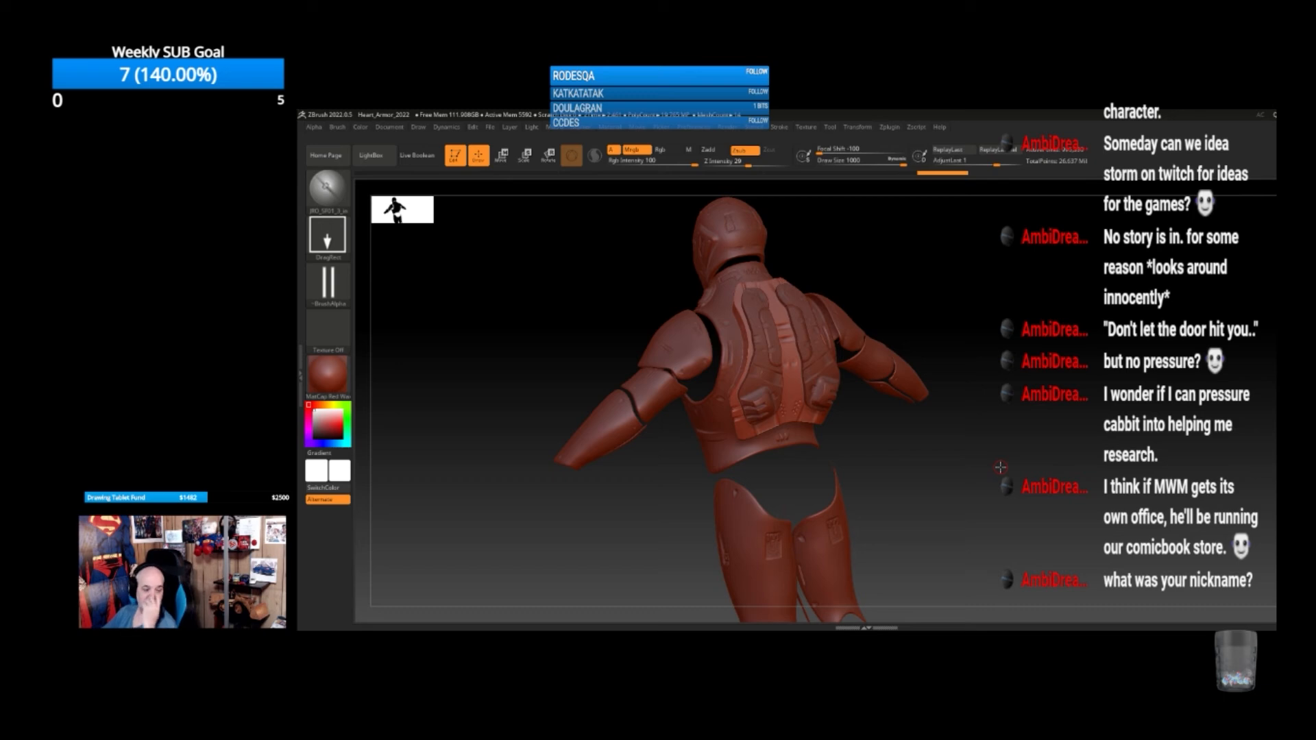
{"action": "left_click_drag", "start_coordinate": [950, 456], "coordinate": [493, 383], "text": "alt"}
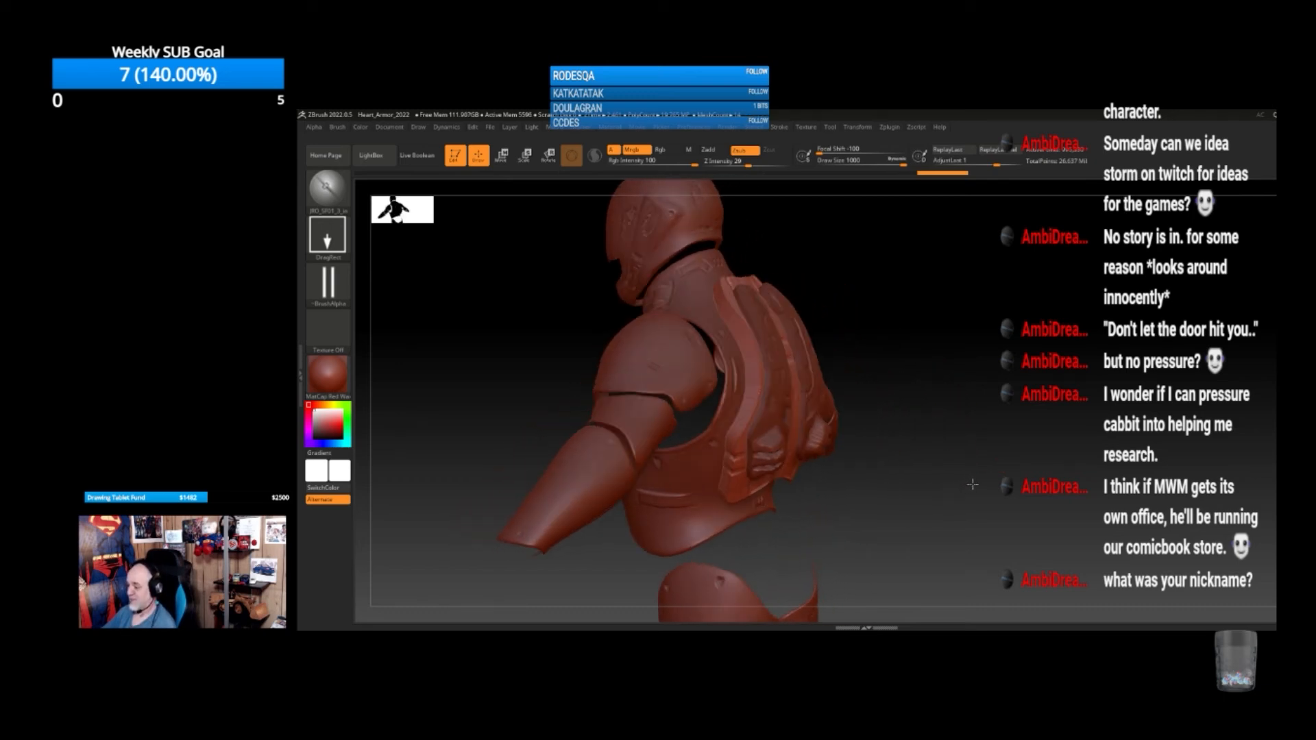
{"action": "left_click", "coordinate": [331, 287]}
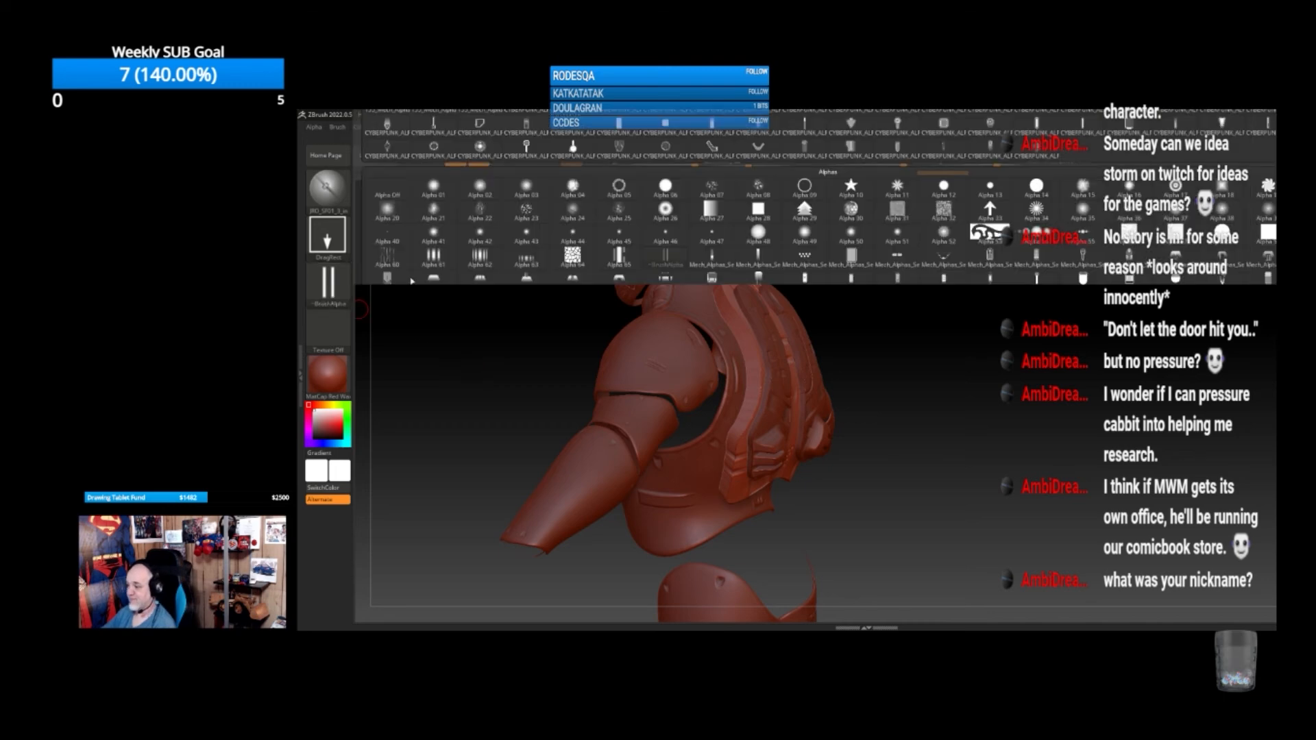
{"action": "left_click", "coordinate": [759, 255]}
{"action": "left_click_drag", "start_coordinate": [897, 355], "coordinate": [793, 351]}
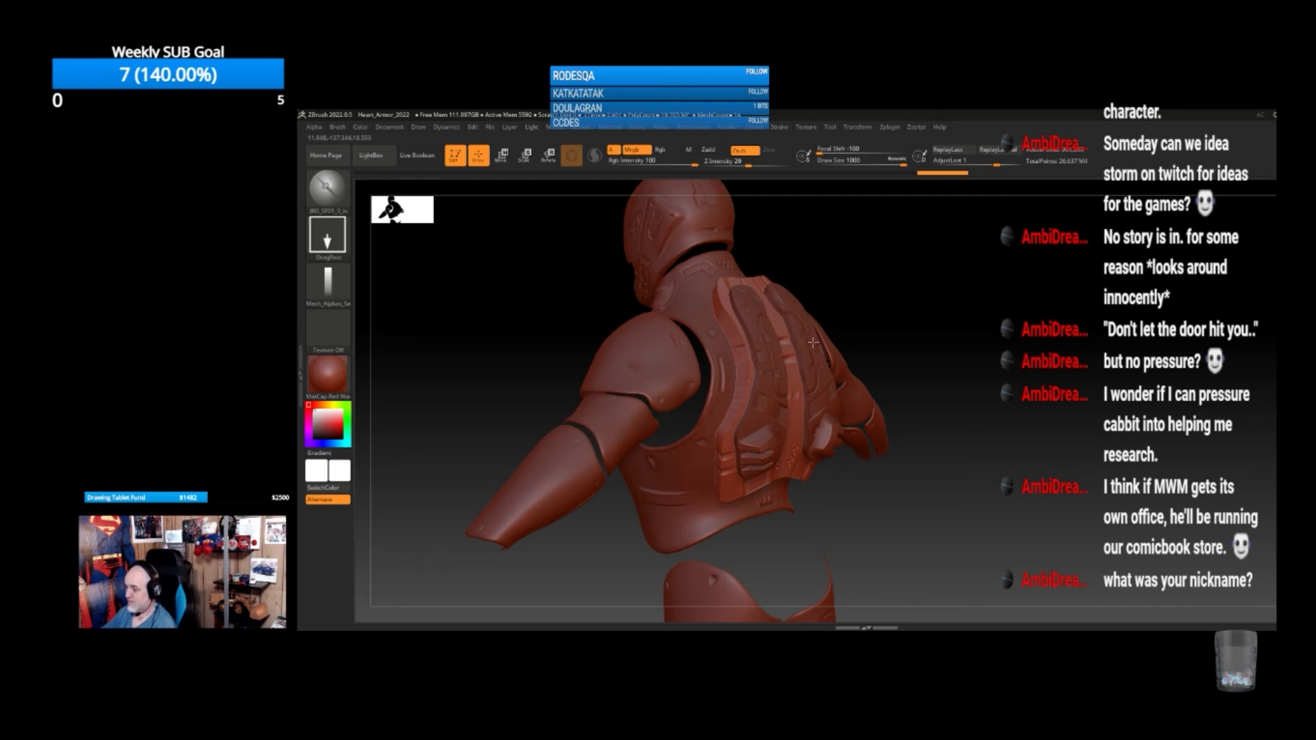
{"action": "left_click_drag", "start_coordinate": [934, 341], "coordinate": [924, 350]}
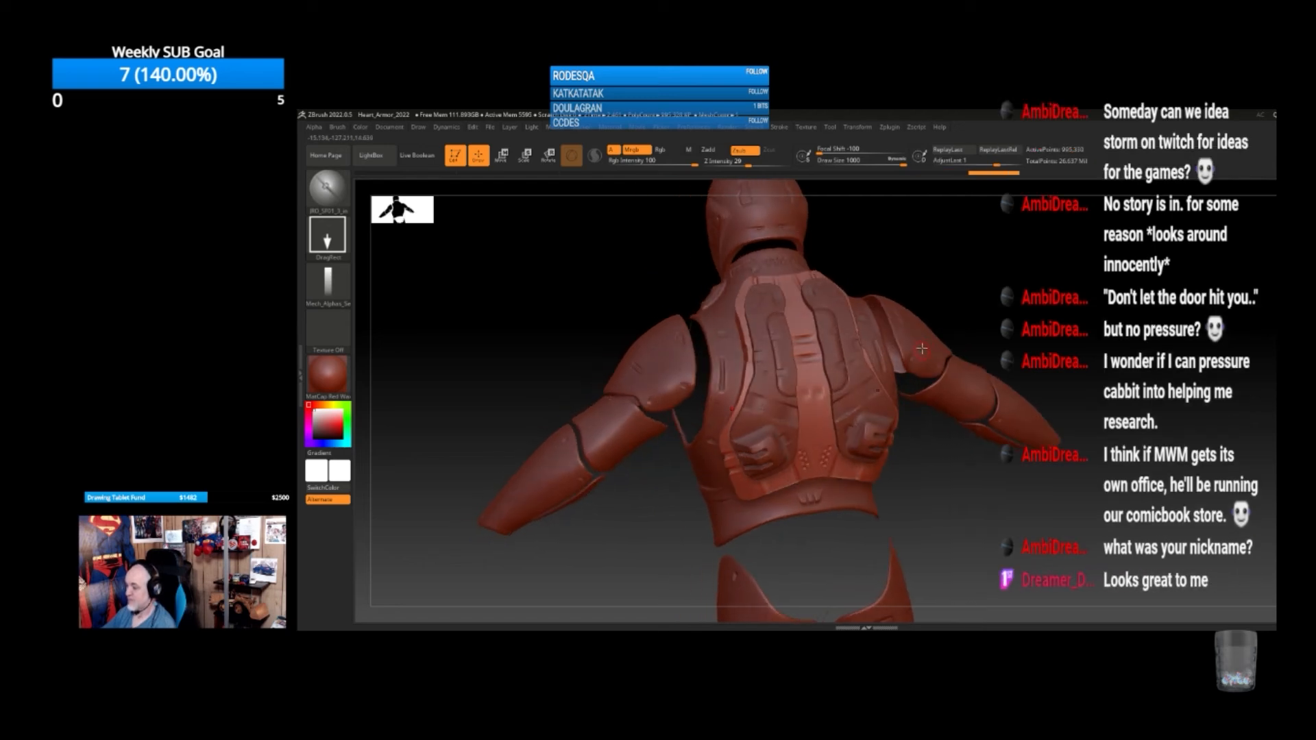
{"action": "left_click_drag", "start_coordinate": [955, 281], "coordinate": [964, 282]}
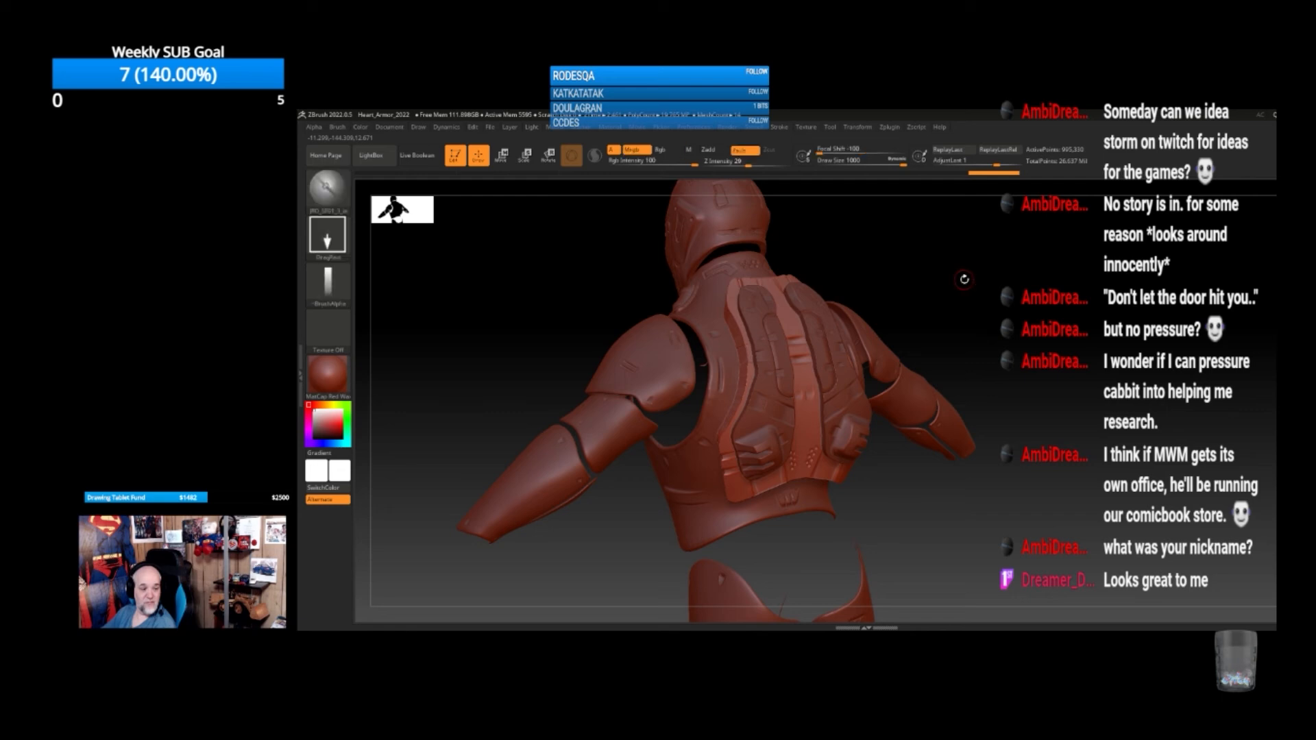
Show the hidden body beneath the armor and switch to the Chest_HP subtool
{"action": "left_click_drag", "start_coordinate": [928, 335], "coordinate": [790, 359]}
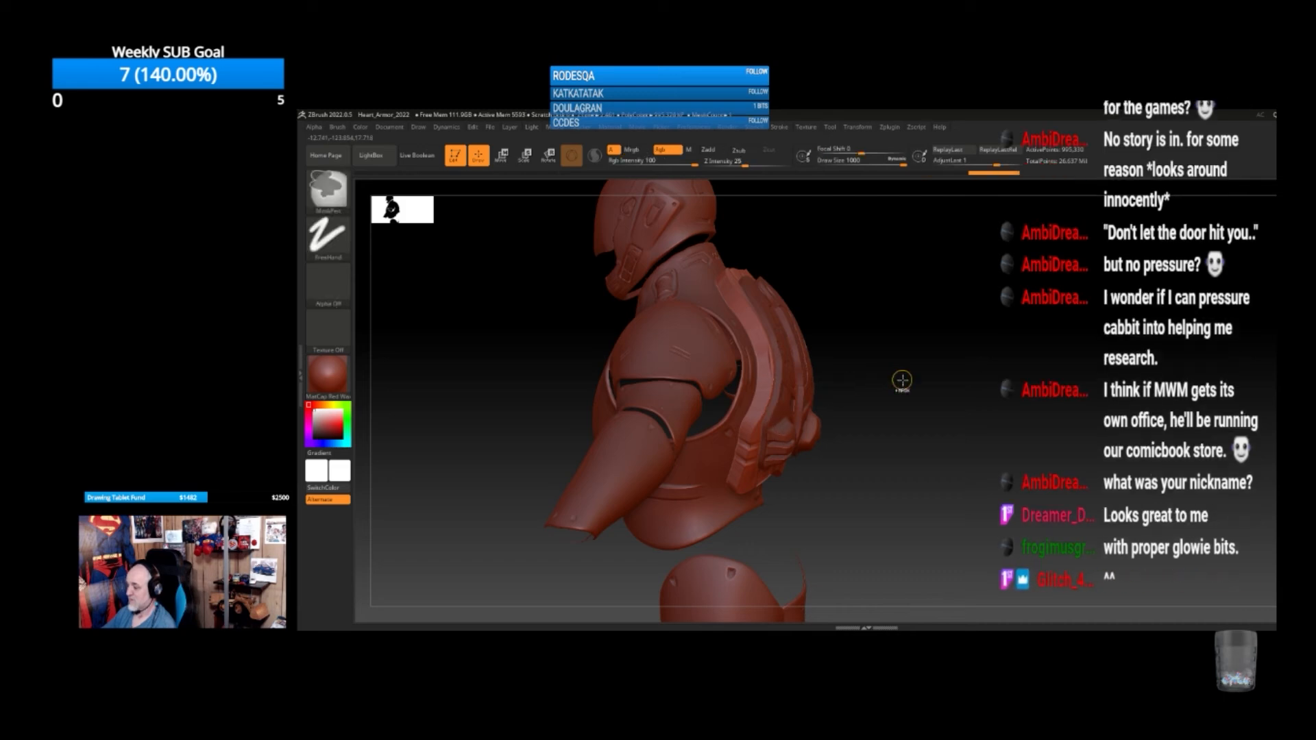
{"action": "mouse_move", "coordinate": [937, 364]}
{"action": "left_mouse_down"}
{"action": "mouse_move", "coordinate": [944, 324]}
{"action": "mouse_move", "coordinate": [928, 359]}
{"action": "left_mouse_up"}
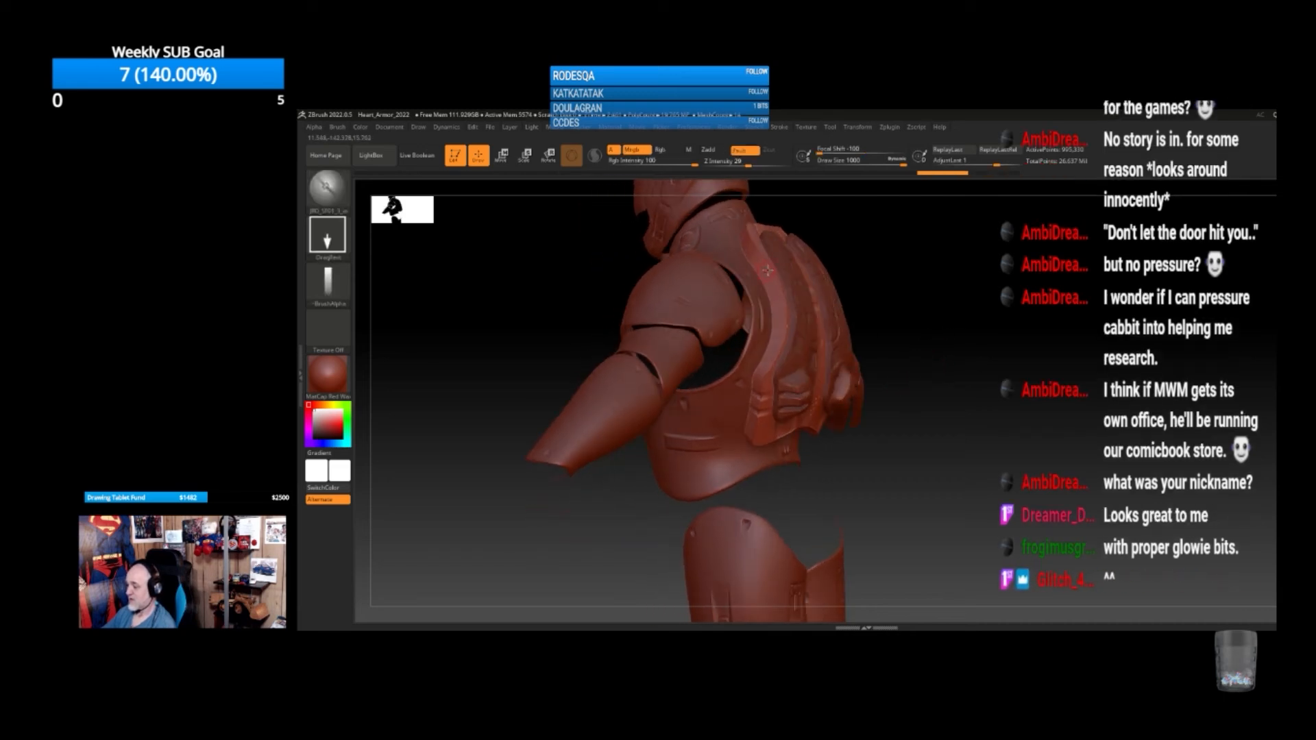
{"action": "left_click_drag", "start_coordinate": [1005, 312], "coordinate": [904, 463]}
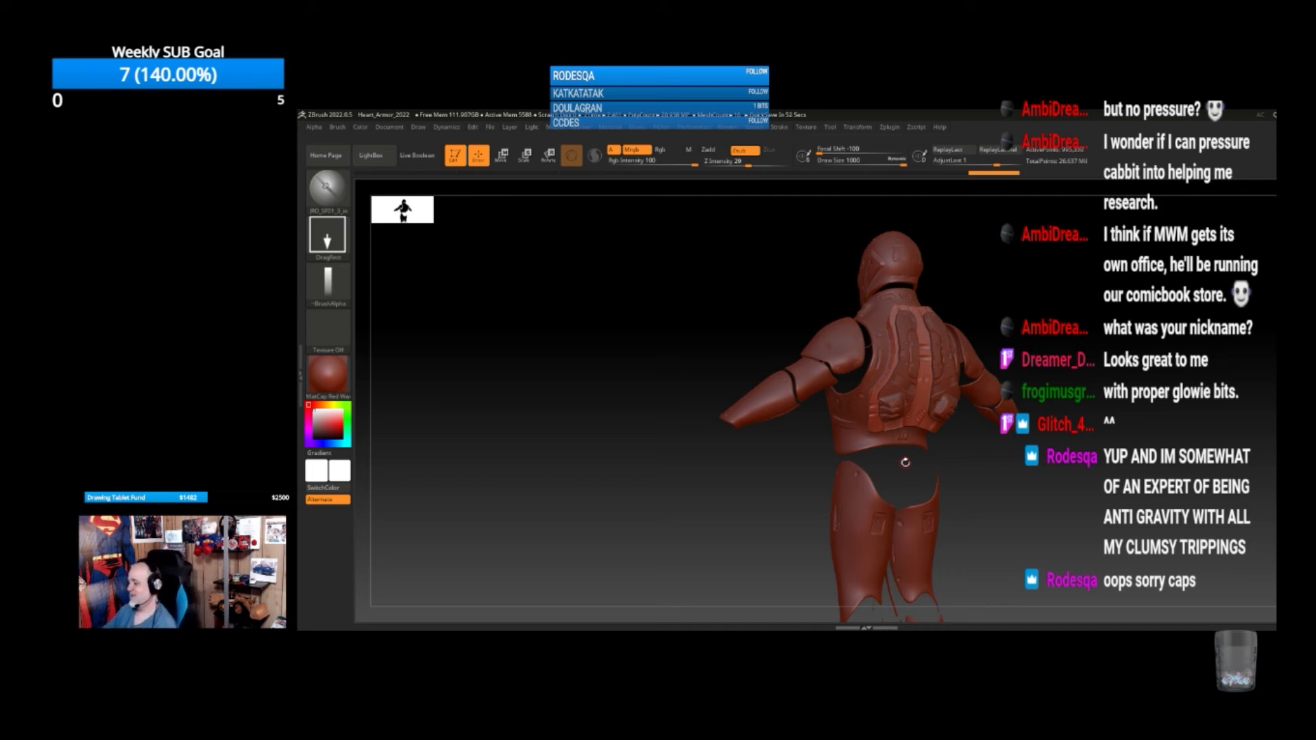
{"action": "left_click_drag", "start_coordinate": [1026, 320], "coordinate": [1086, 332]}
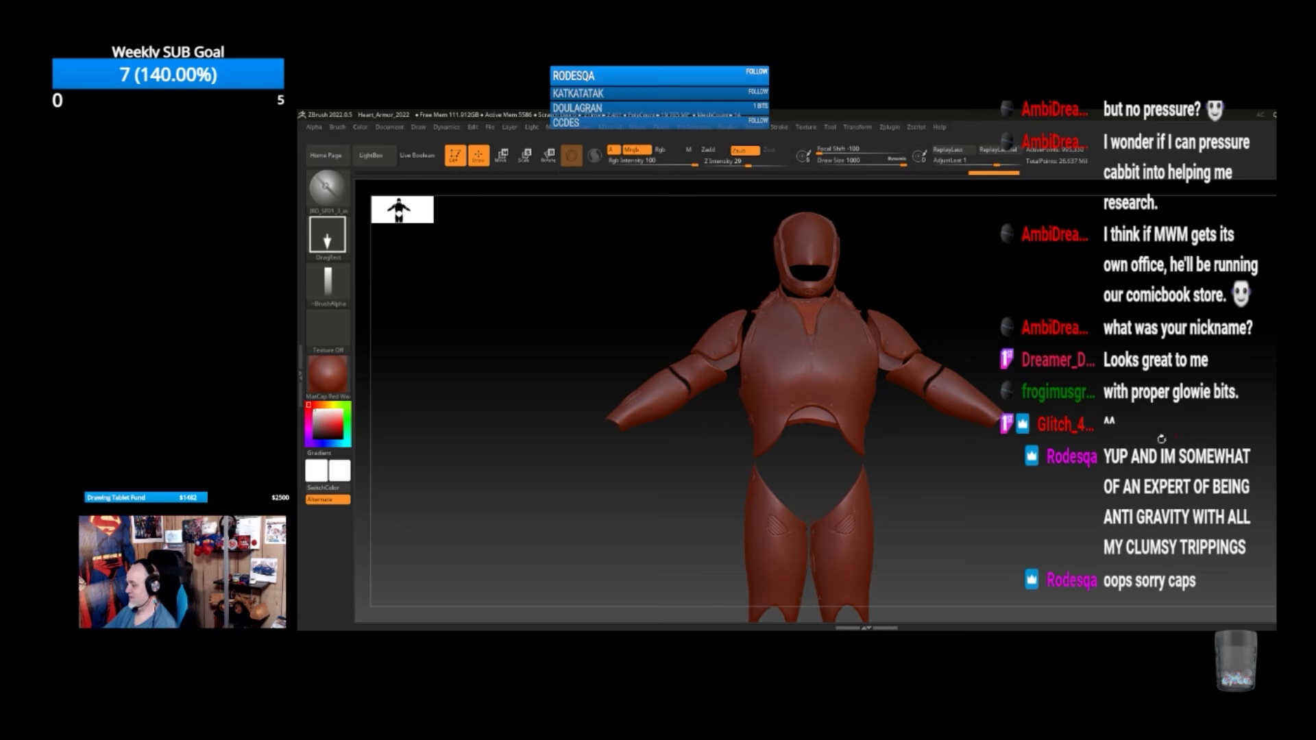
{"action": "left_click_drag", "start_coordinate": [1142, 447], "coordinate": [1153, 437], "text": "alt"}
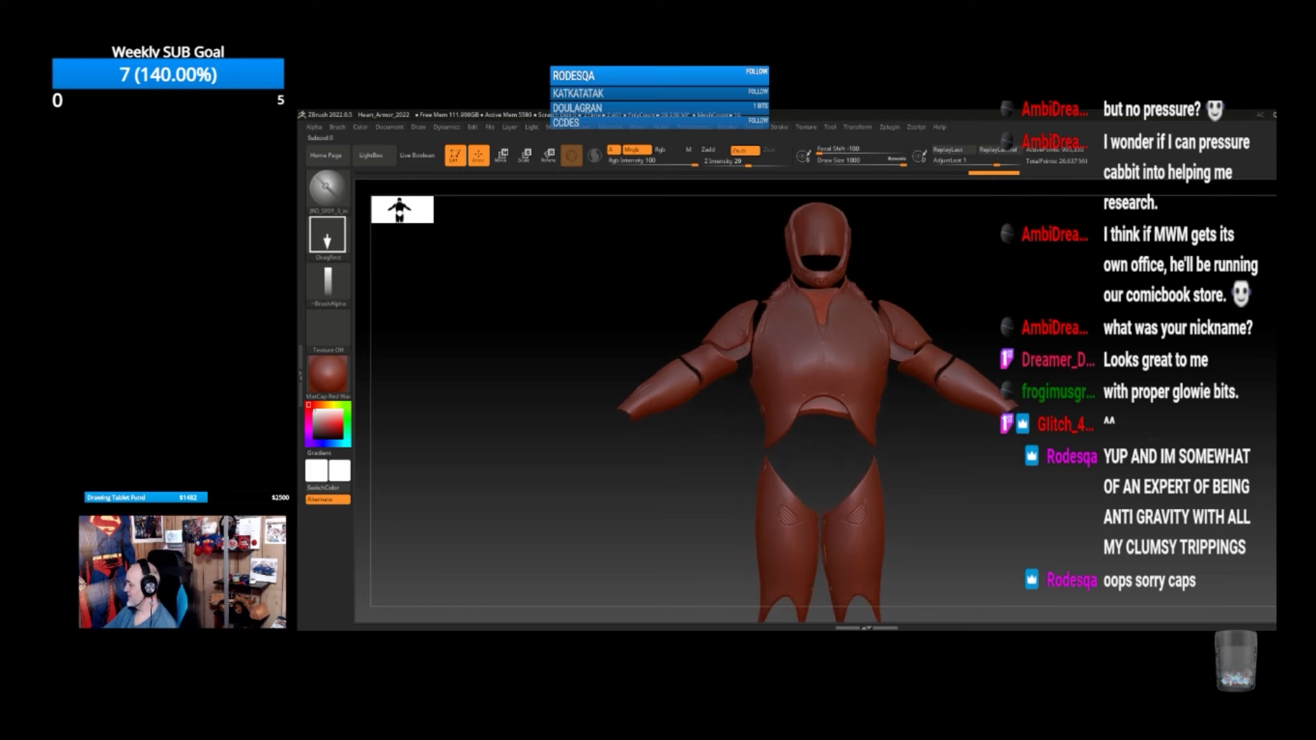
{"action": "left_click_drag", "start_coordinate": [971, 529], "coordinate": [1015, 502], "text": "alt"}
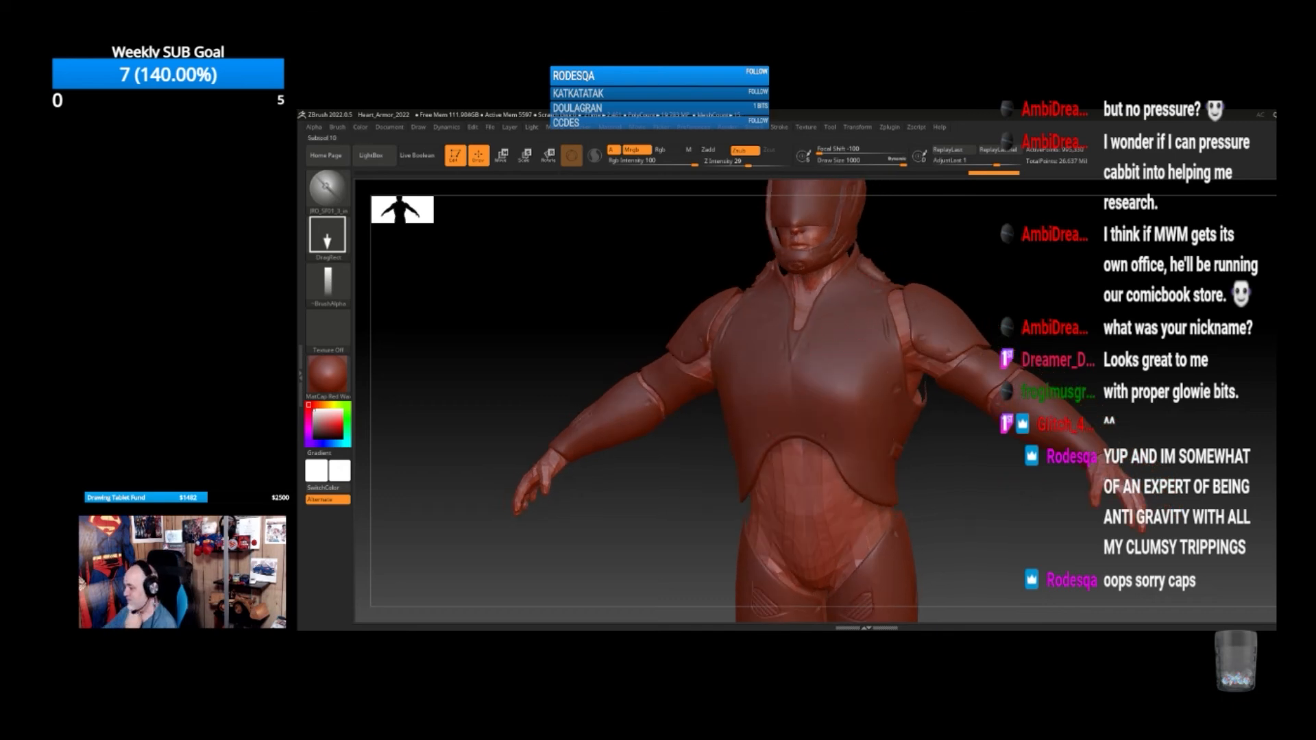
{"action": "left_click", "coordinate": [1302, 445]}
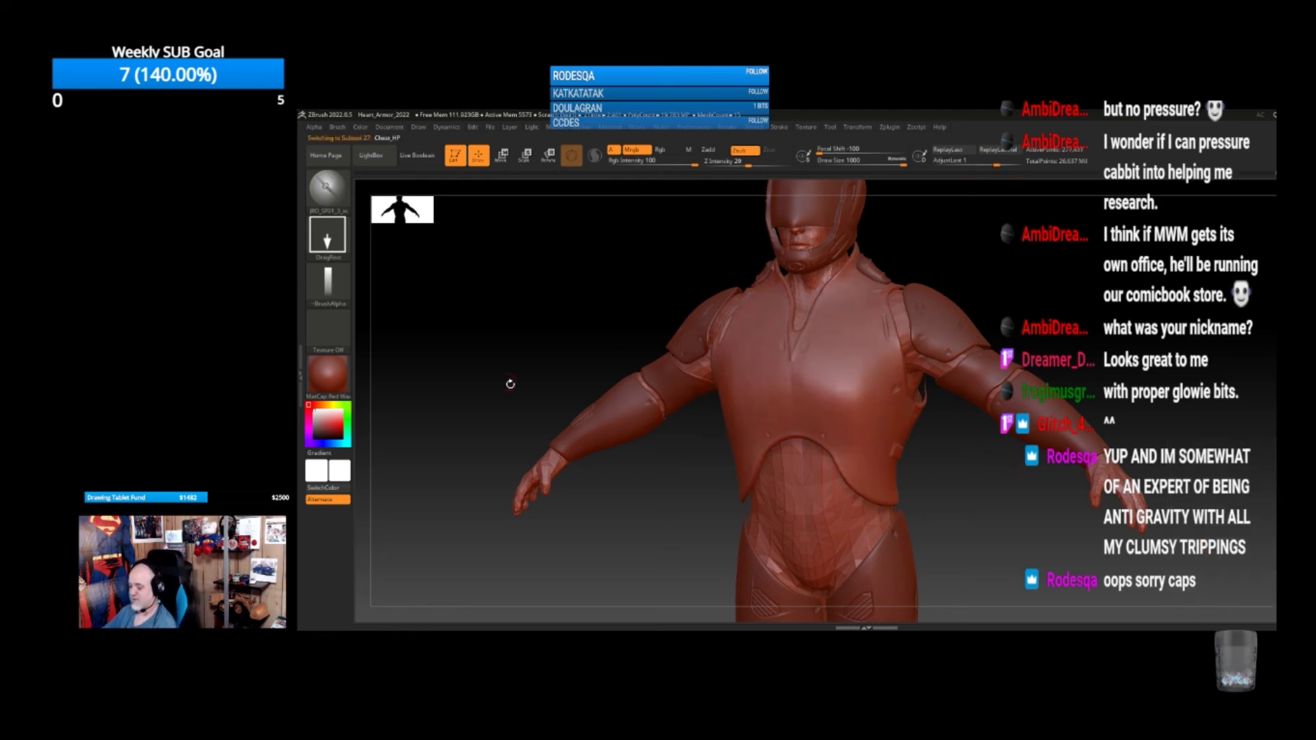
Save the project under the new name Heart_Armor_2022_TCPD in the 2022 Fixed LP folder
{"action": "key", "text": "ctrl+s"}
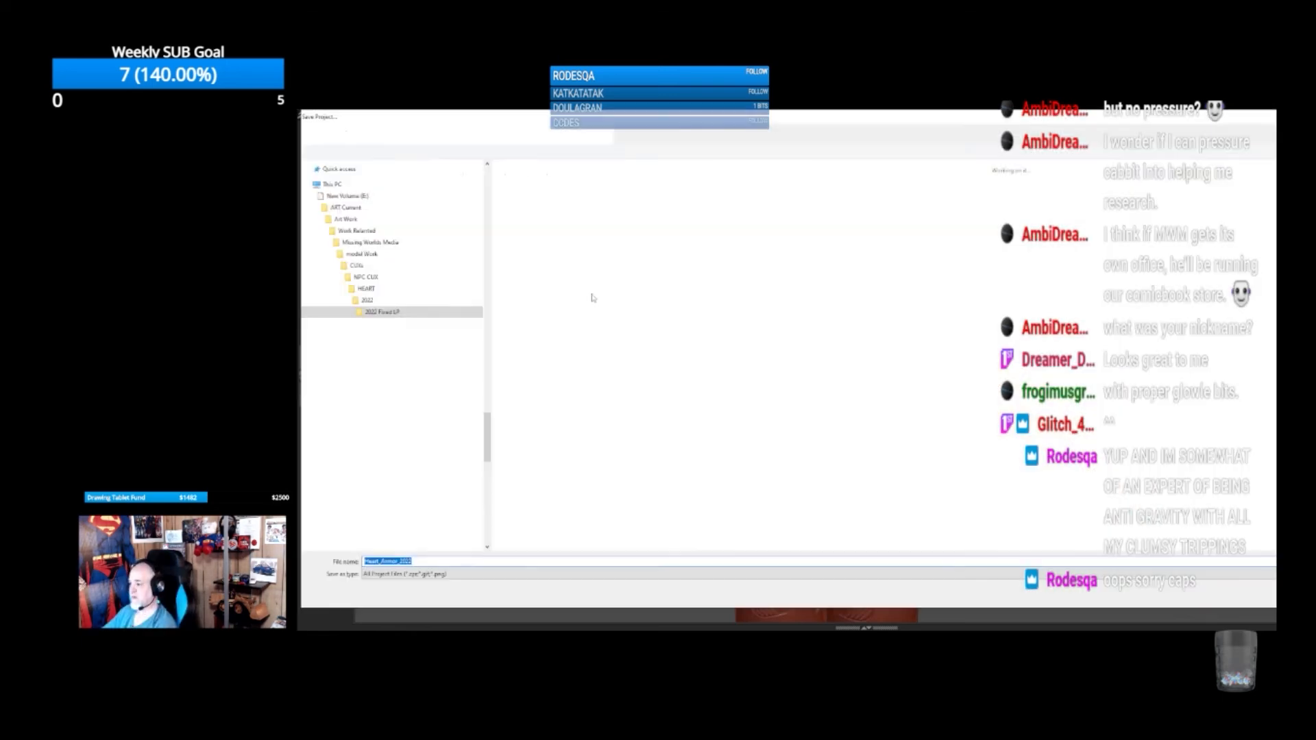
{"action": "left_click", "coordinate": [765, 211]}
{"action": "left_click", "coordinate": [454, 562]}
{"action": "left_click", "coordinate": [455, 562]}
{"action": "type", "text": "_TCPD"}
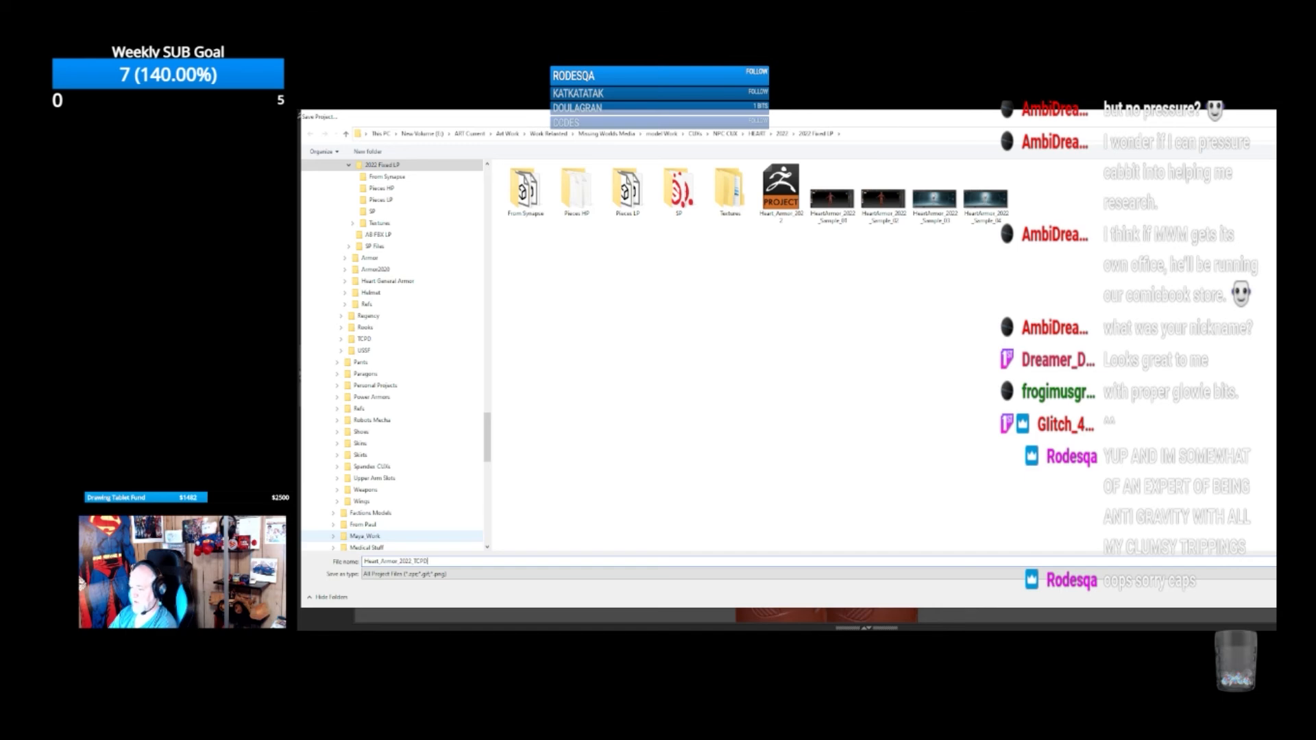
{"action": "key", "text": "Return"}
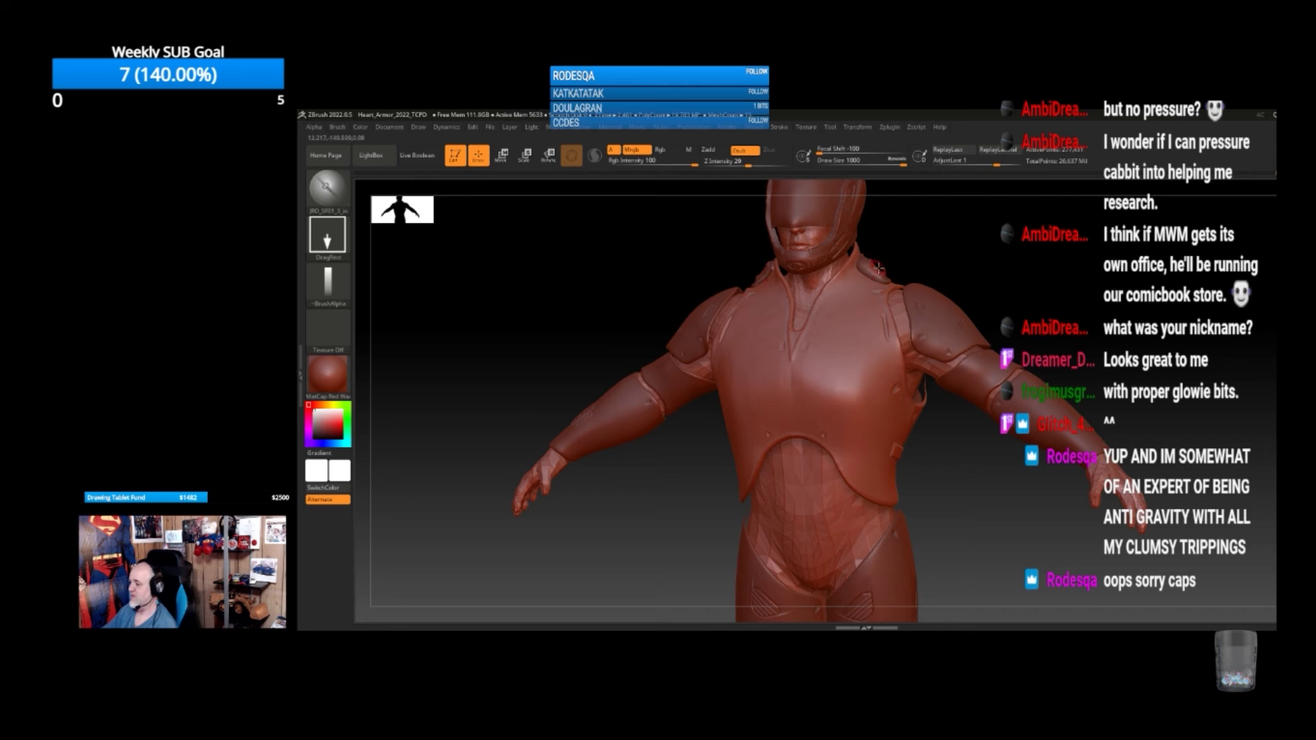
{"action": "left_click_drag", "start_coordinate": [960, 444], "coordinate": [1021, 458]}
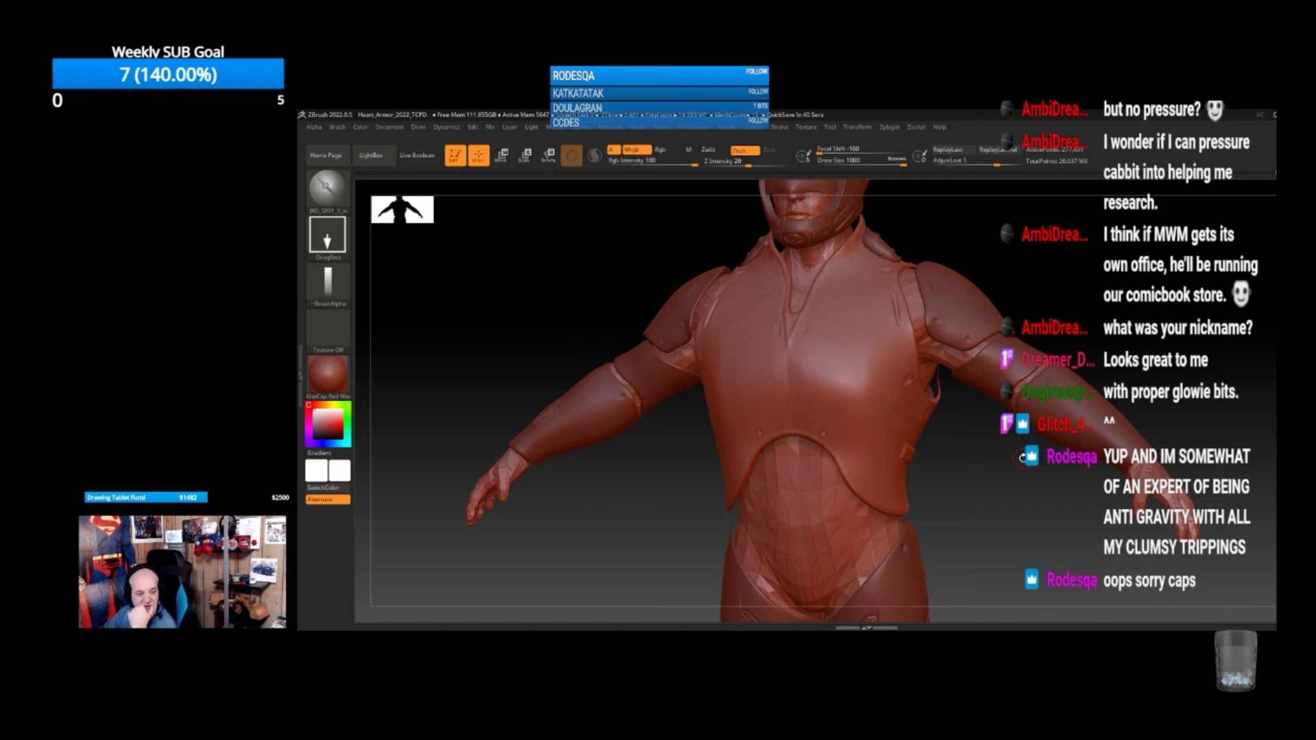
Try stamping the fading vertical bar alpha on the chest plate, and undo the stamp
{"action": "left_click_drag", "start_coordinate": [962, 456], "coordinate": [1008, 491], "text": "alt"}
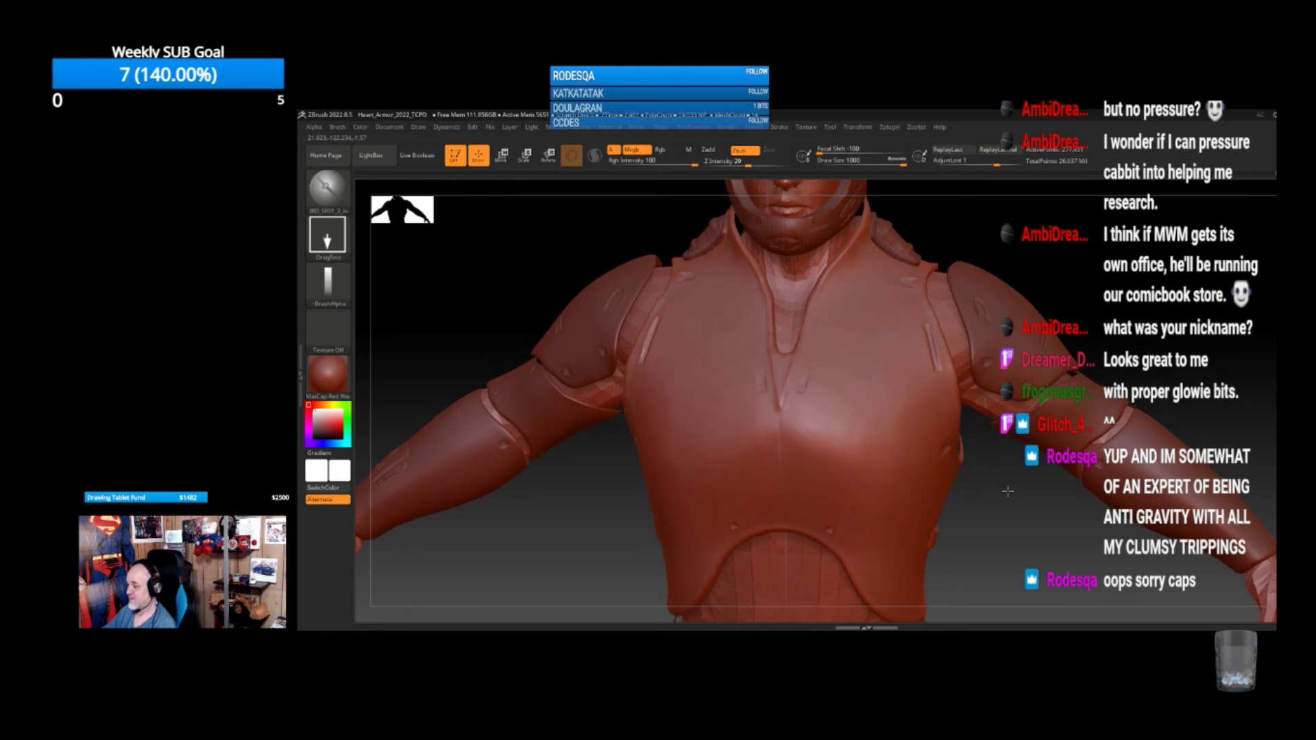
{"action": "mouse_move", "coordinate": [334, 291]}
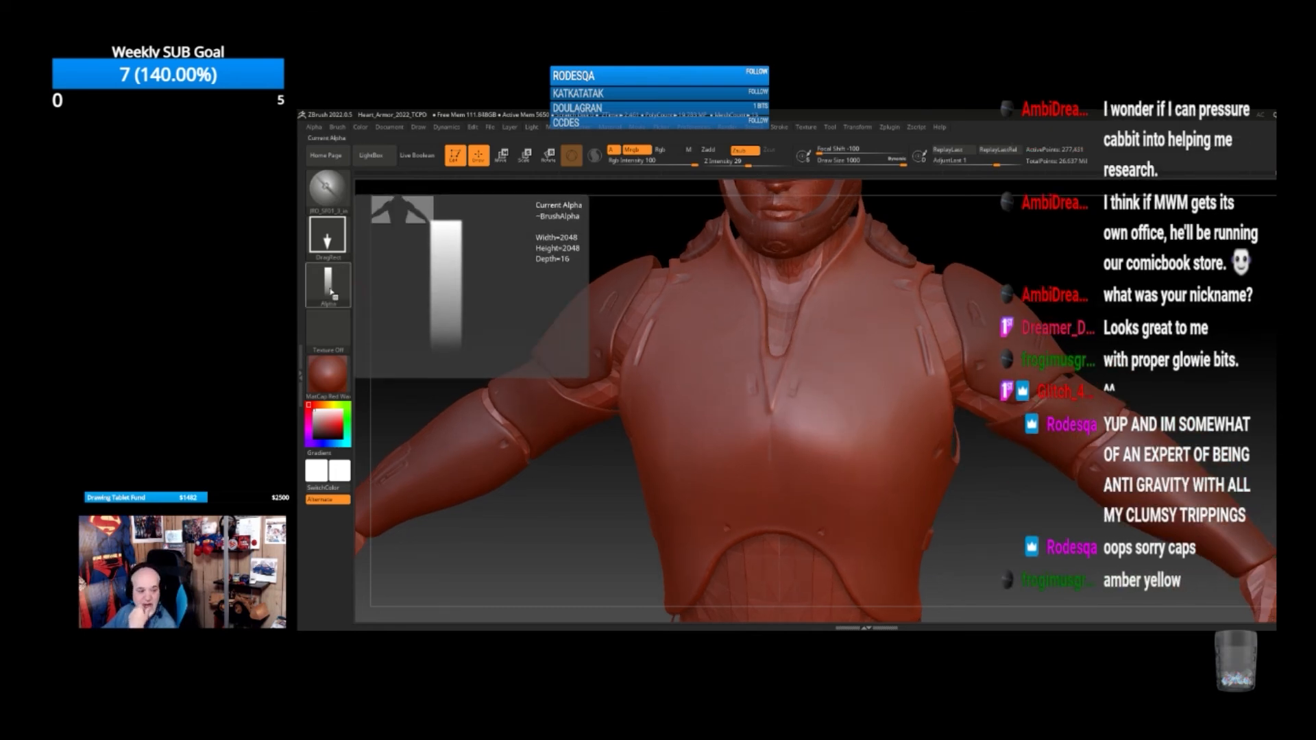
{"action": "left_click", "coordinate": [332, 292]}
{"action": "mouse_move", "coordinate": [617, 263]}
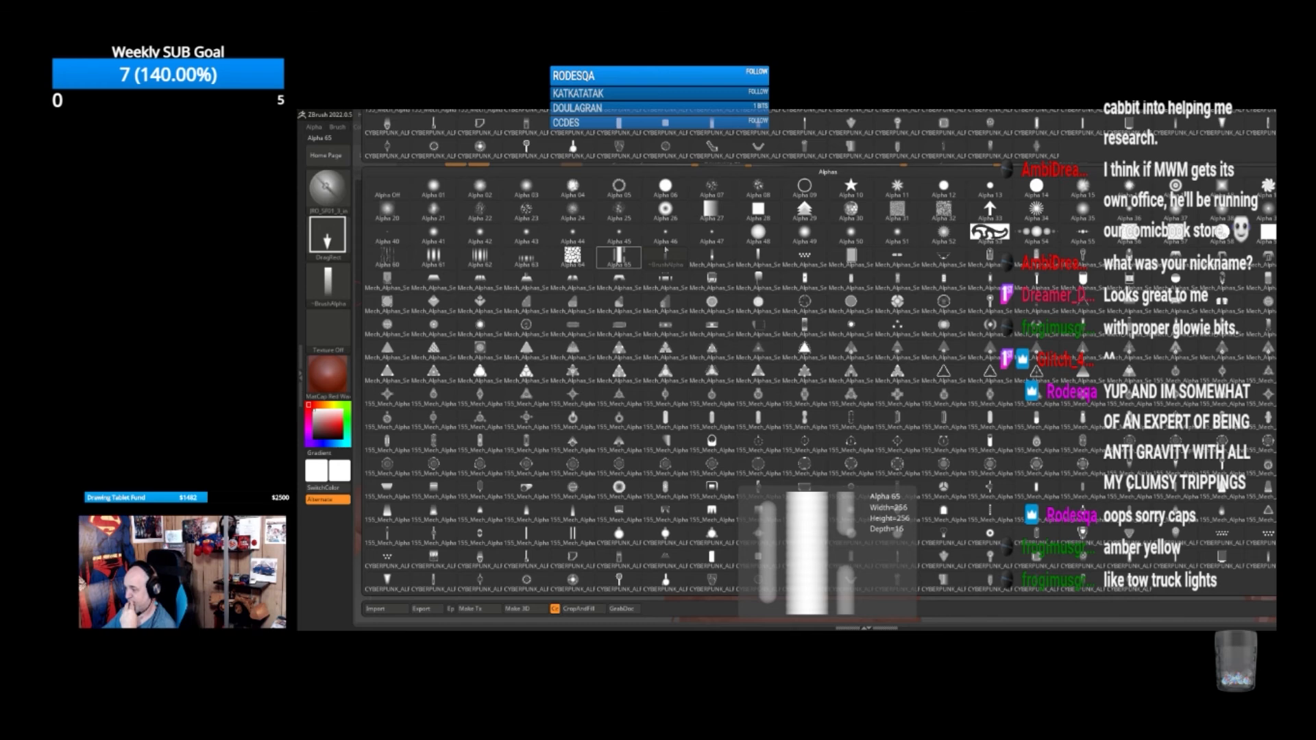
{"action": "left_click", "coordinate": [621, 259]}
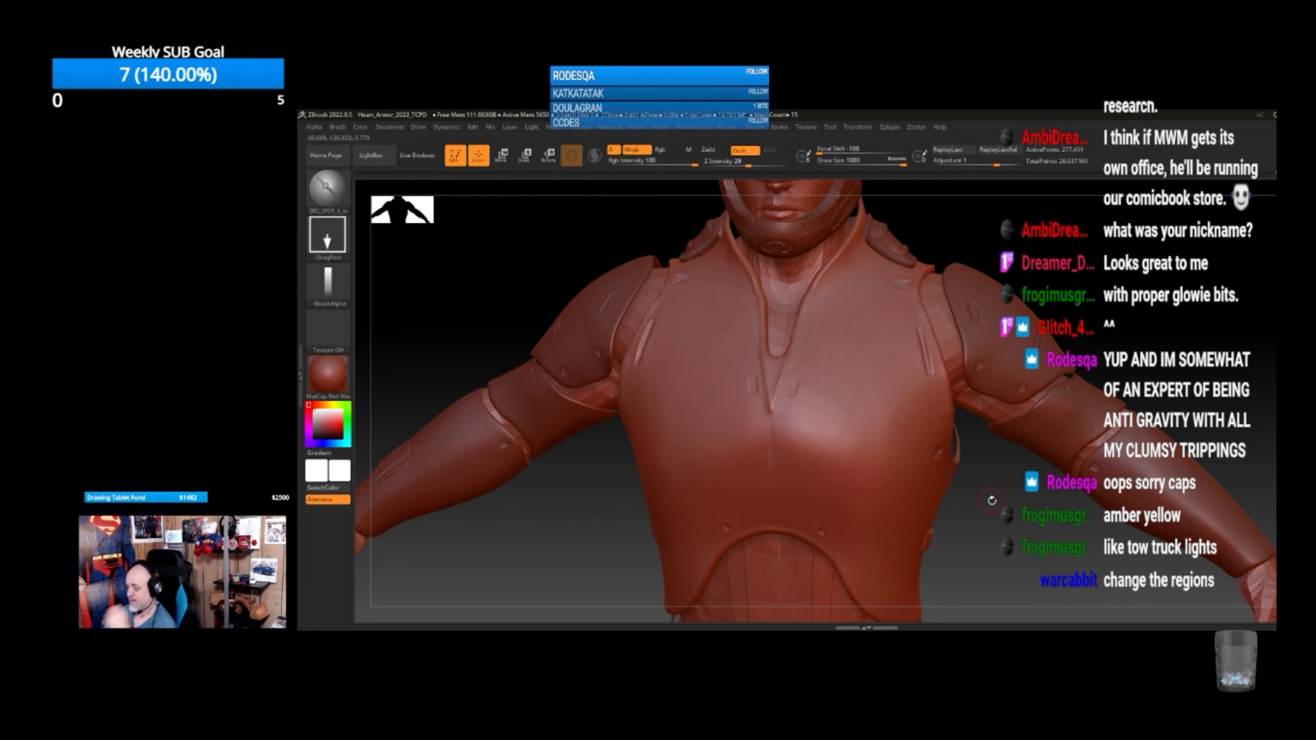
{"action": "left_click_drag", "start_coordinate": [1020, 525], "coordinate": [947, 438], "text": "alt"}
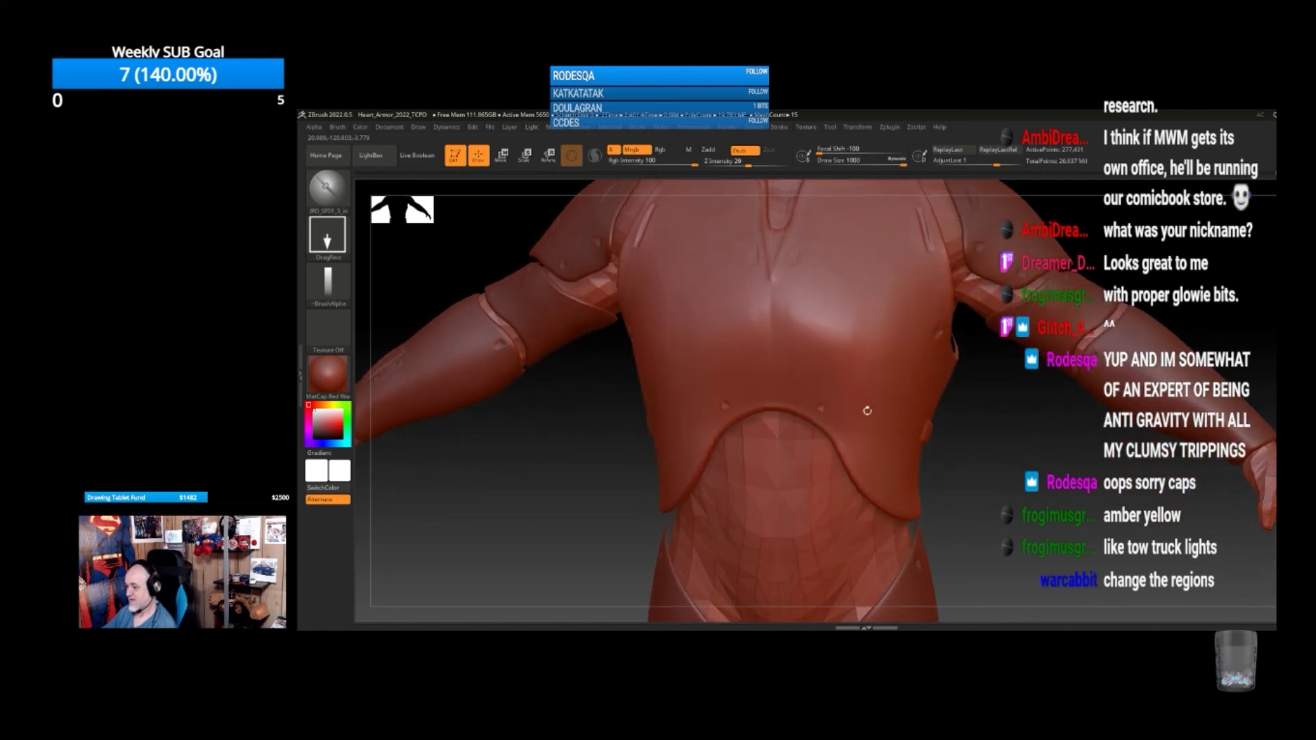
{"action": "left_click_drag", "start_coordinate": [839, 331], "coordinate": [930, 380]}
{"action": "mouse_move", "coordinate": [1038, 416]}
{"action": "left_mouse_down", "text": "alt"}
{"action": "mouse_move", "coordinate": [1037, 474]}
{"action": "mouse_move", "coordinate": [960, 477]}
{"action": "mouse_move", "coordinate": [1028, 480]}
{"action": "mouse_move", "coordinate": [1057, 460]}
{"action": "mouse_move", "coordinate": [893, 405]}
{"action": "mouse_move", "coordinate": [1048, 482]}
{"action": "mouse_move", "coordinate": [1112, 474]}
{"action": "mouse_move", "coordinate": [1042, 500]}
{"action": "mouse_move", "coordinate": [1021, 532]}
{"action": "left_mouse_up", "text": "alt"}
{"action": "key", "text": "ctrl+z"}
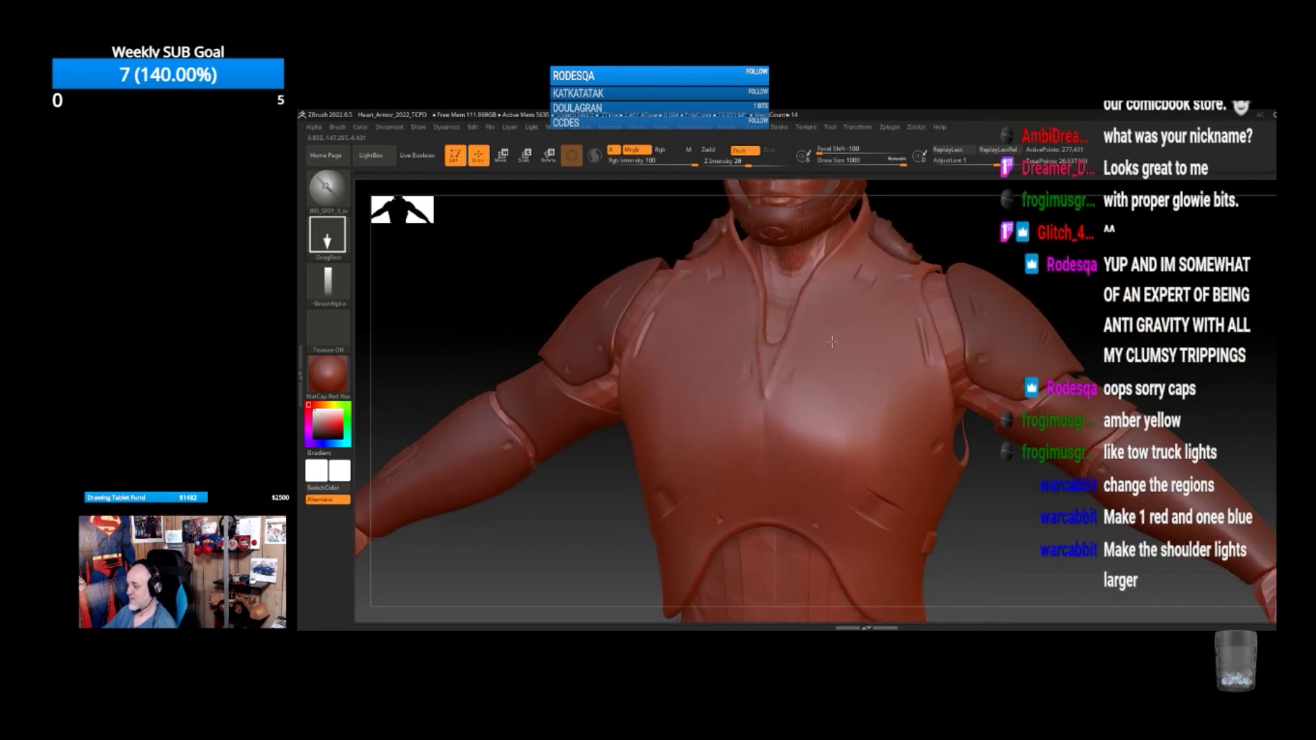
{"action": "left_click_drag", "start_coordinate": [1028, 532], "coordinate": [1017, 496], "text": "alt"}
{"action": "left_click_drag", "start_coordinate": [1012, 504], "coordinate": [972, 465]}
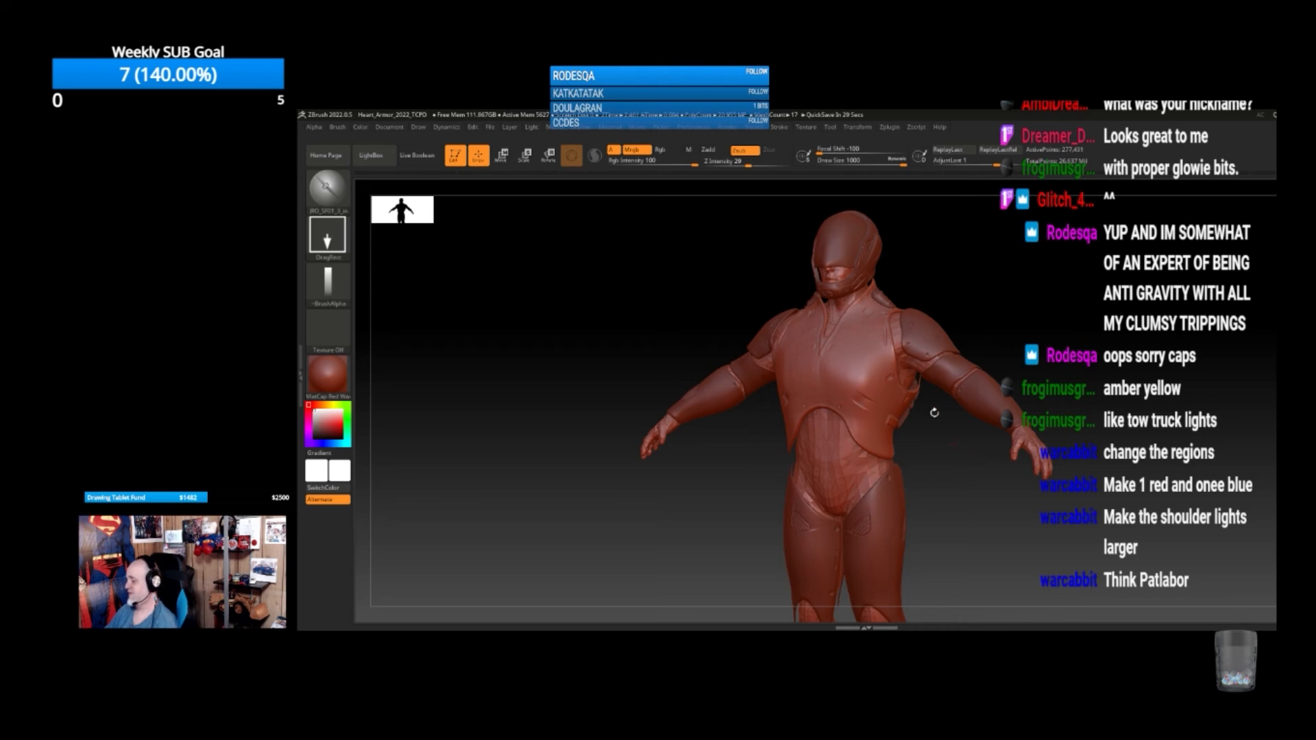
{"action": "left_click_drag", "start_coordinate": [991, 301], "coordinate": [1073, 328]}
{"action": "left_click_drag", "start_coordinate": [1081, 511], "coordinate": [1023, 439], "text": "alt"}
{"action": "left_click_drag", "start_coordinate": [982, 491], "coordinate": [1021, 492]}
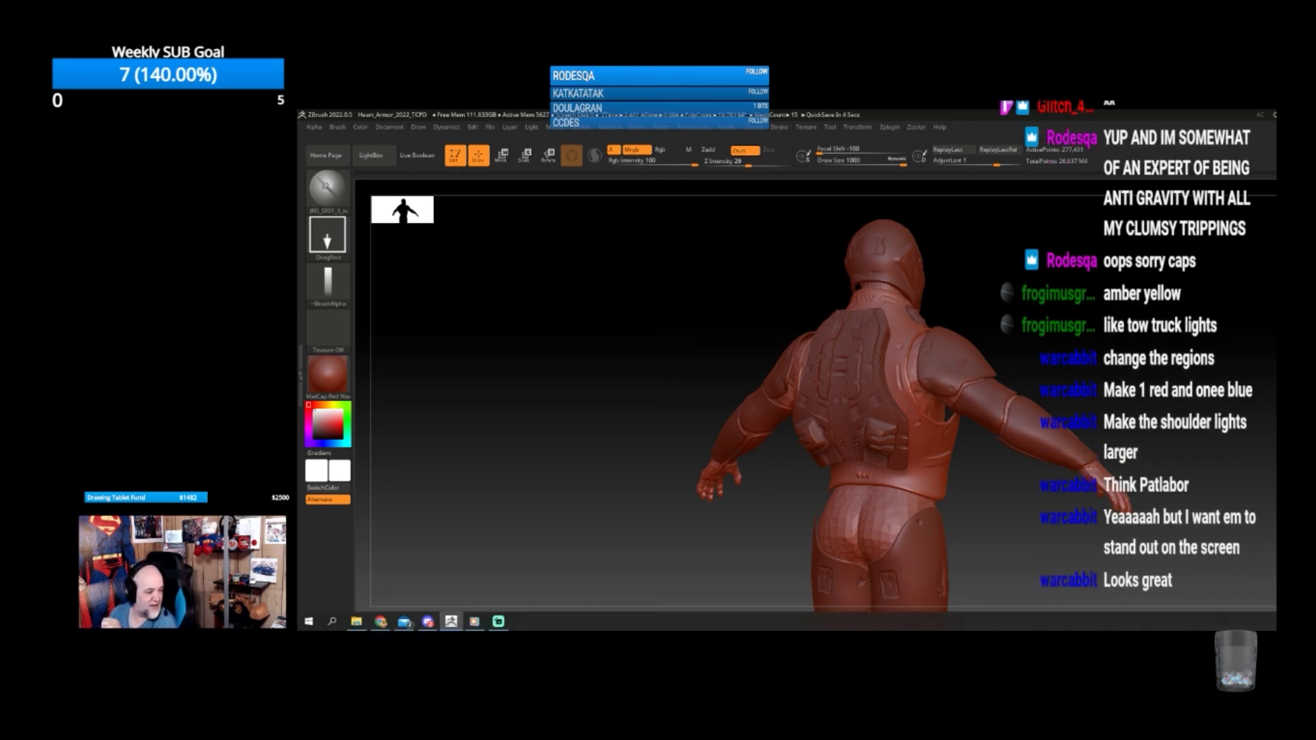
Switch to Discord, enlarge the white robot reference picture in the direct messages, and return to ZBrush
{"action": "left_click", "coordinate": [427, 622]}
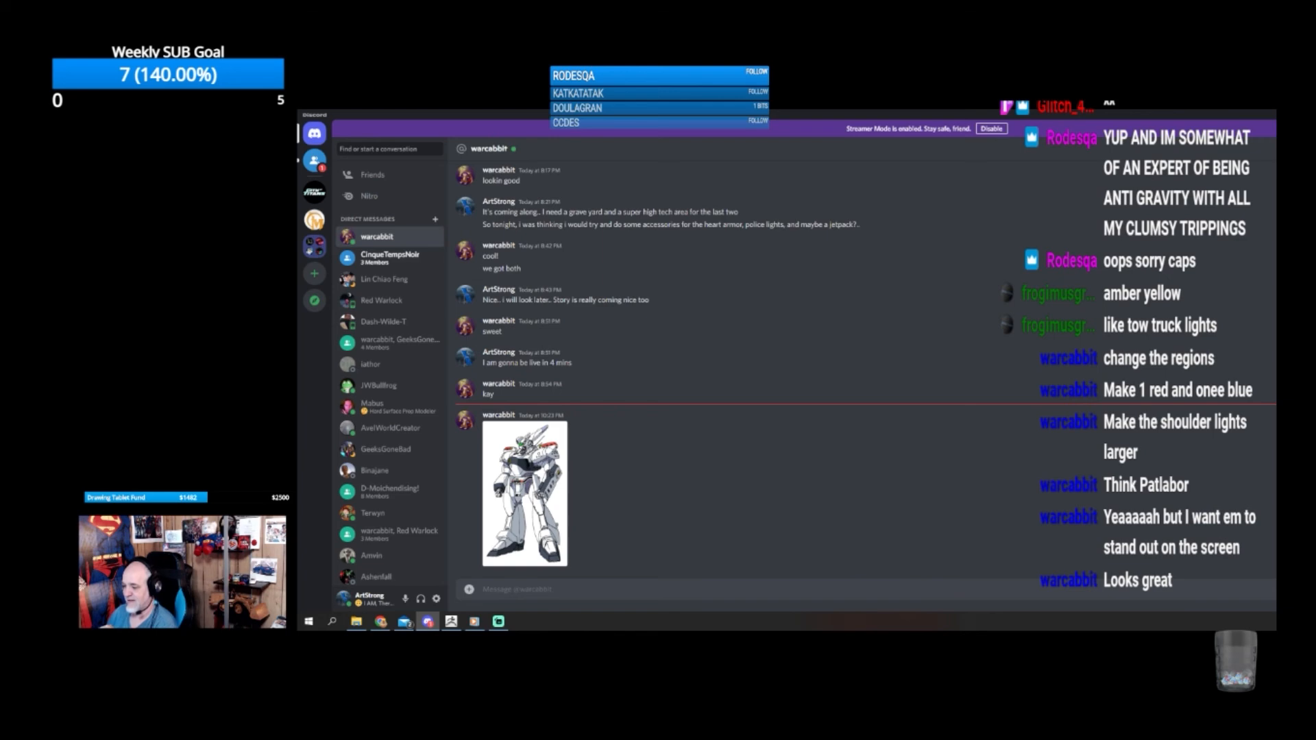
{"action": "left_click", "coordinate": [539, 484]}
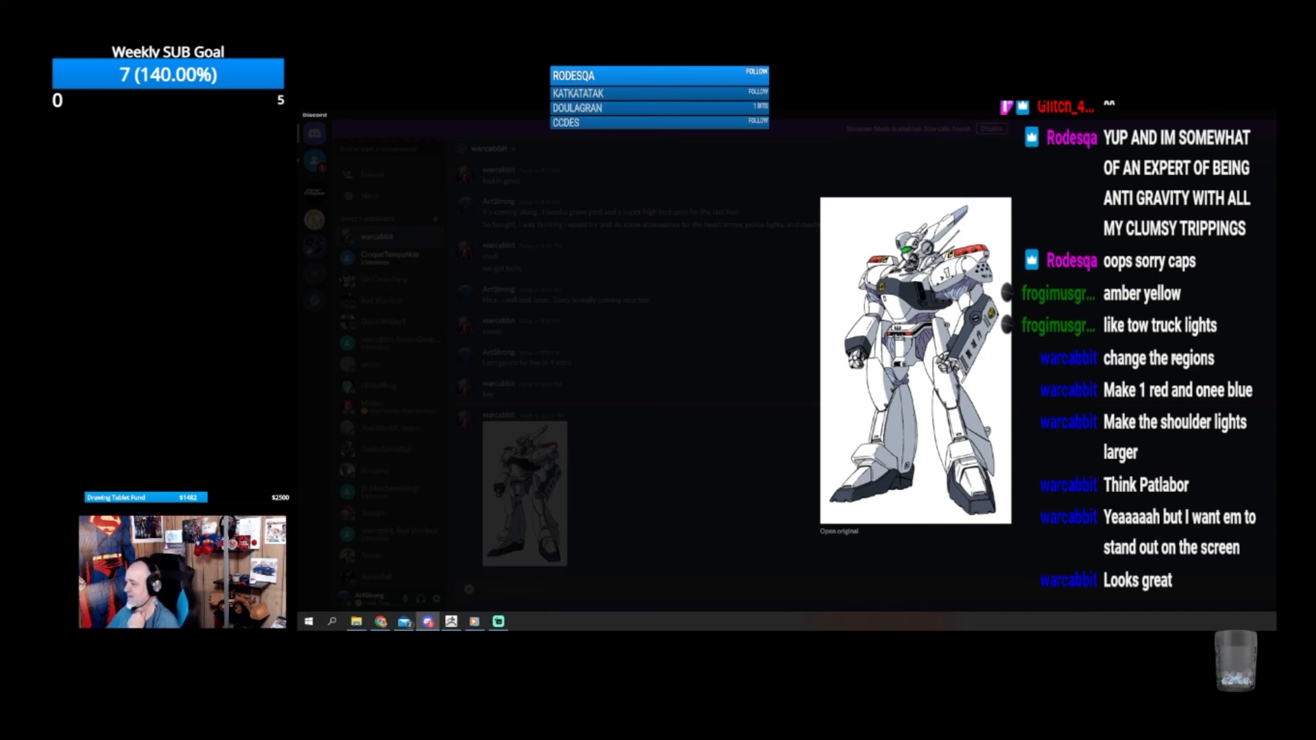
{"action": "left_click", "coordinate": [1159, 358]}
{"action": "key", "text": "alt+Tab"}
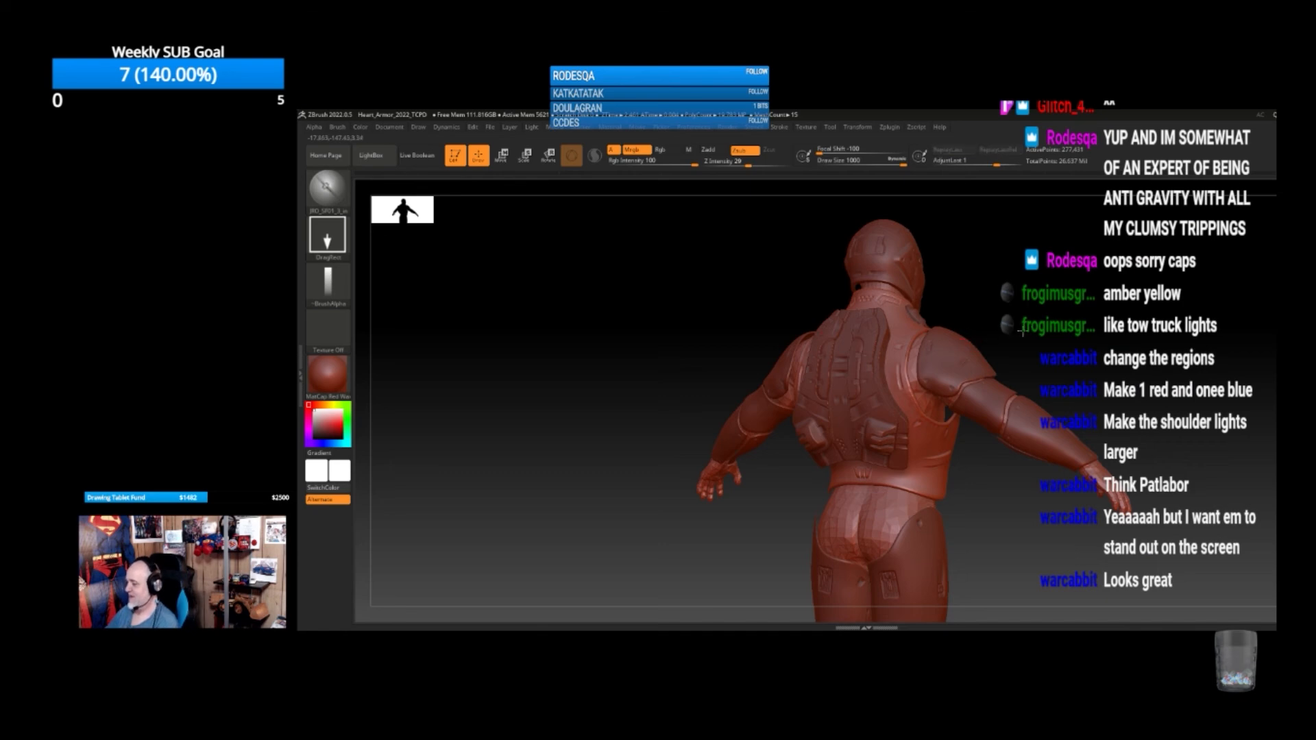
Make the Shoulders_HP subtool active for editing, framing the shoulder plate
{"action": "left_click_drag", "start_coordinate": [1028, 327], "coordinate": [975, 339], "text": "alt"}
{"action": "left_click_drag", "start_coordinate": [1096, 336], "coordinate": [1045, 370]}
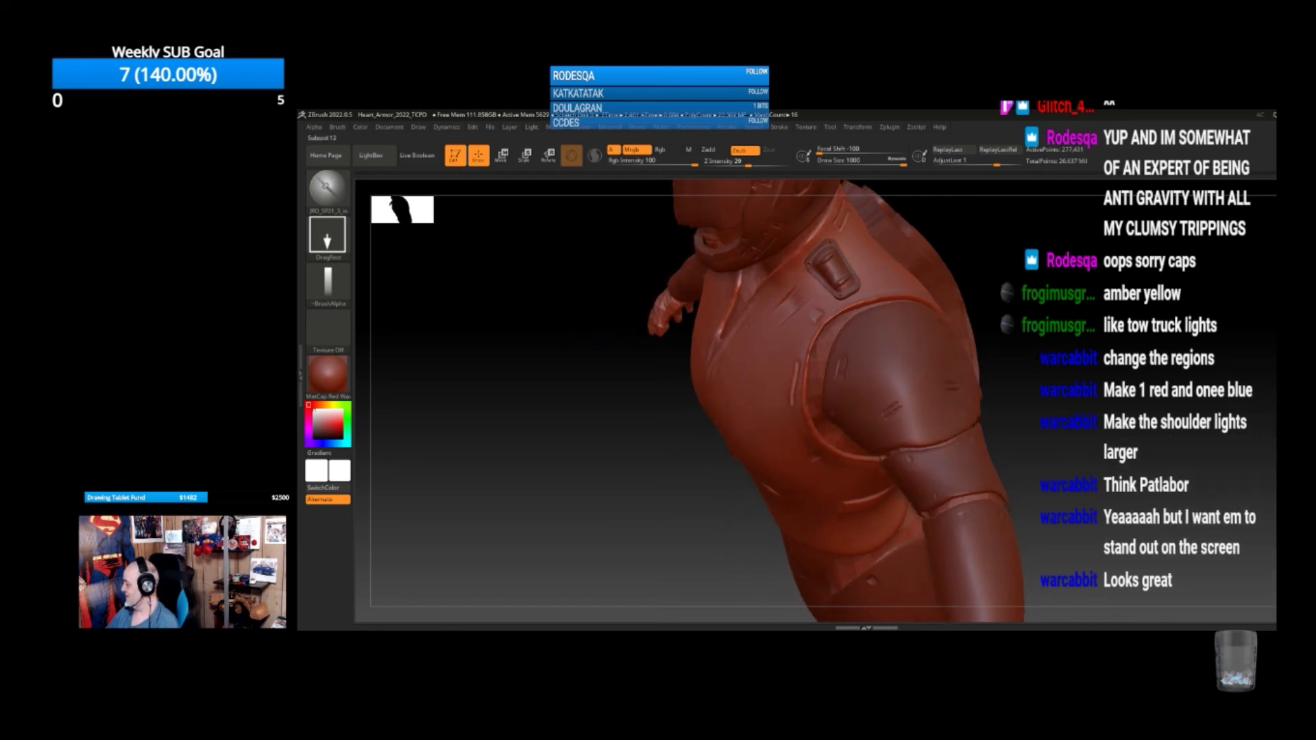
{"action": "left_click", "coordinate": [1288, 510]}
{"action": "left_click_drag", "start_coordinate": [1099, 408], "coordinate": [1108, 395]}
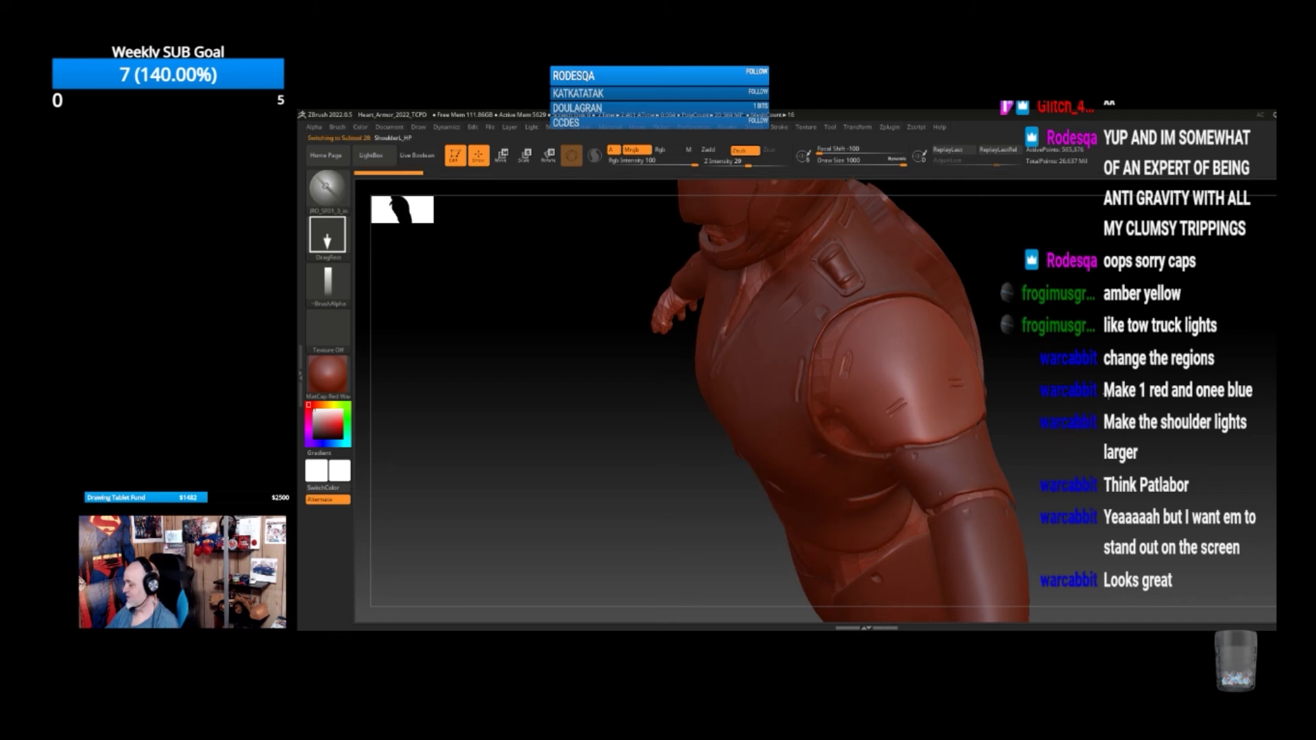
Choose a rounded vertical bar cyberpunk alpha, try stamping it on the shoulder plate, including with Zadd, and undo the stamps
{"action": "left_click", "coordinate": [328, 281]}
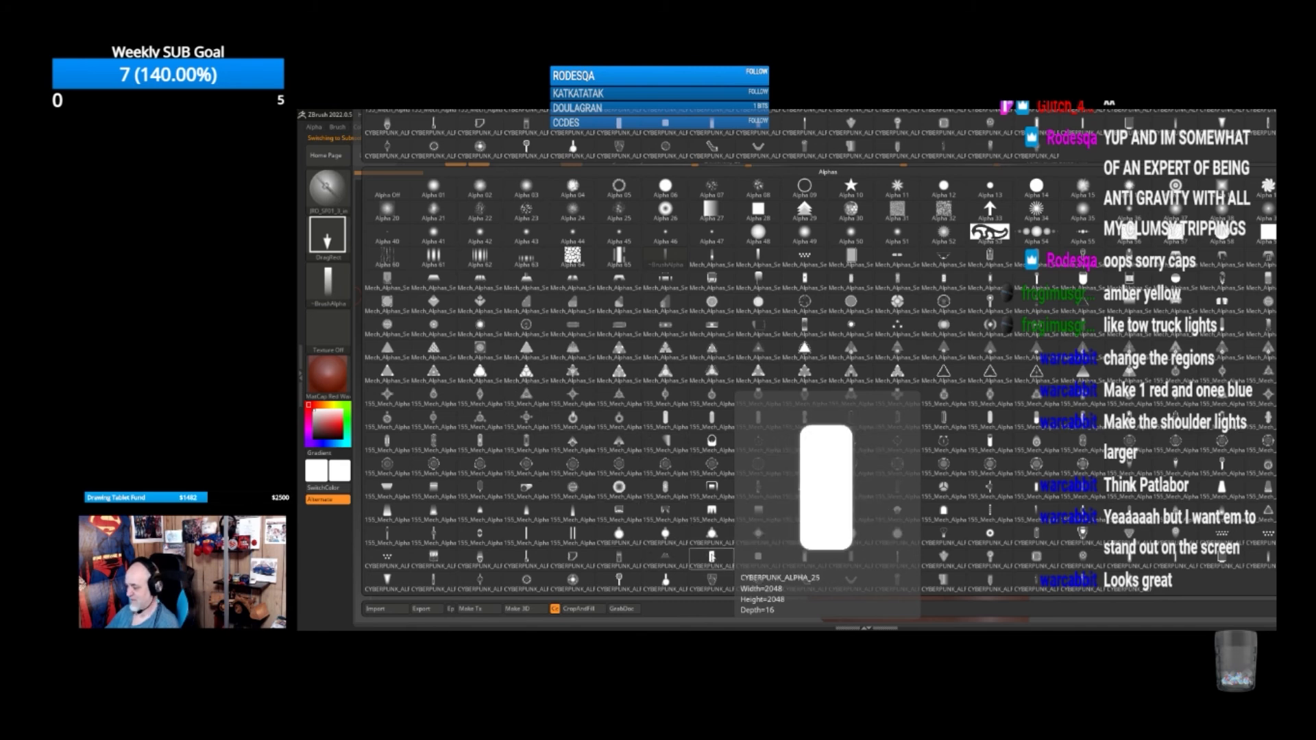
{"action": "left_click", "coordinate": [853, 436]}
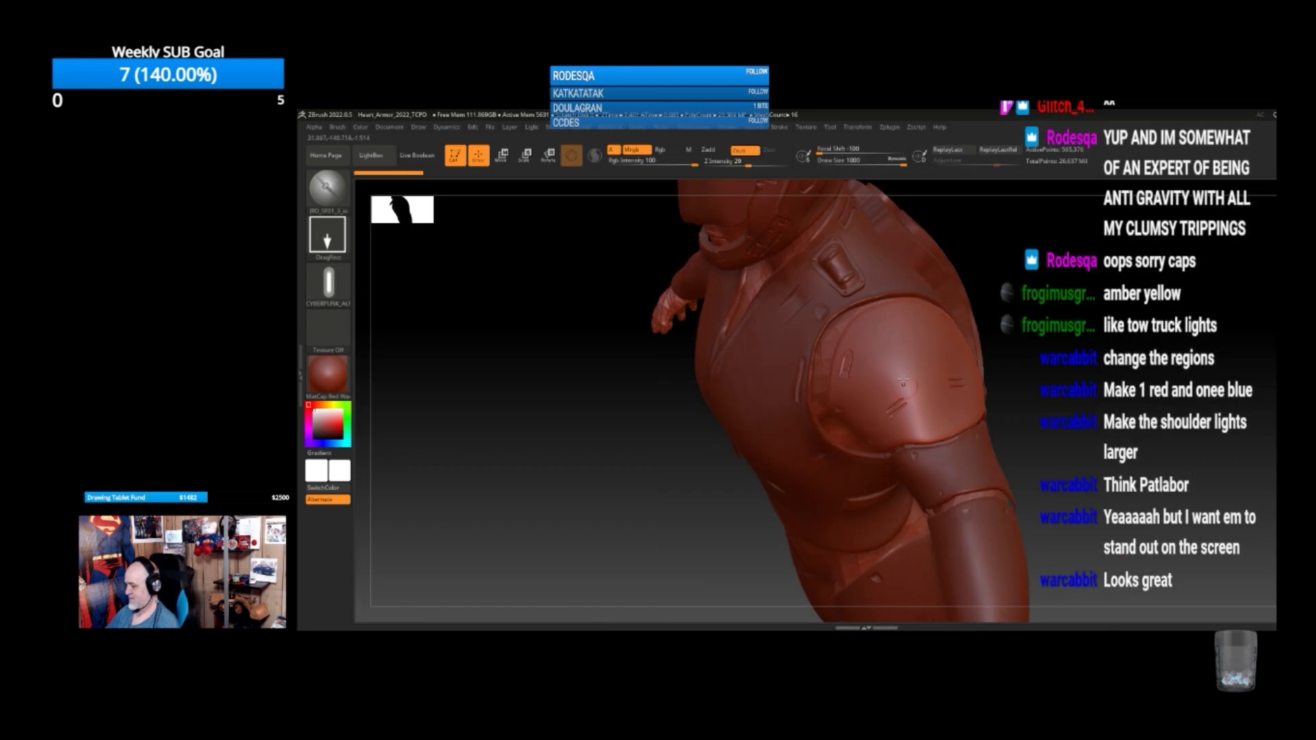
{"action": "left_click_drag", "start_coordinate": [936, 408], "coordinate": [937, 416]}
{"action": "key", "text": "ctrl+z"}
{"action": "left_click", "coordinate": [714, 149]}
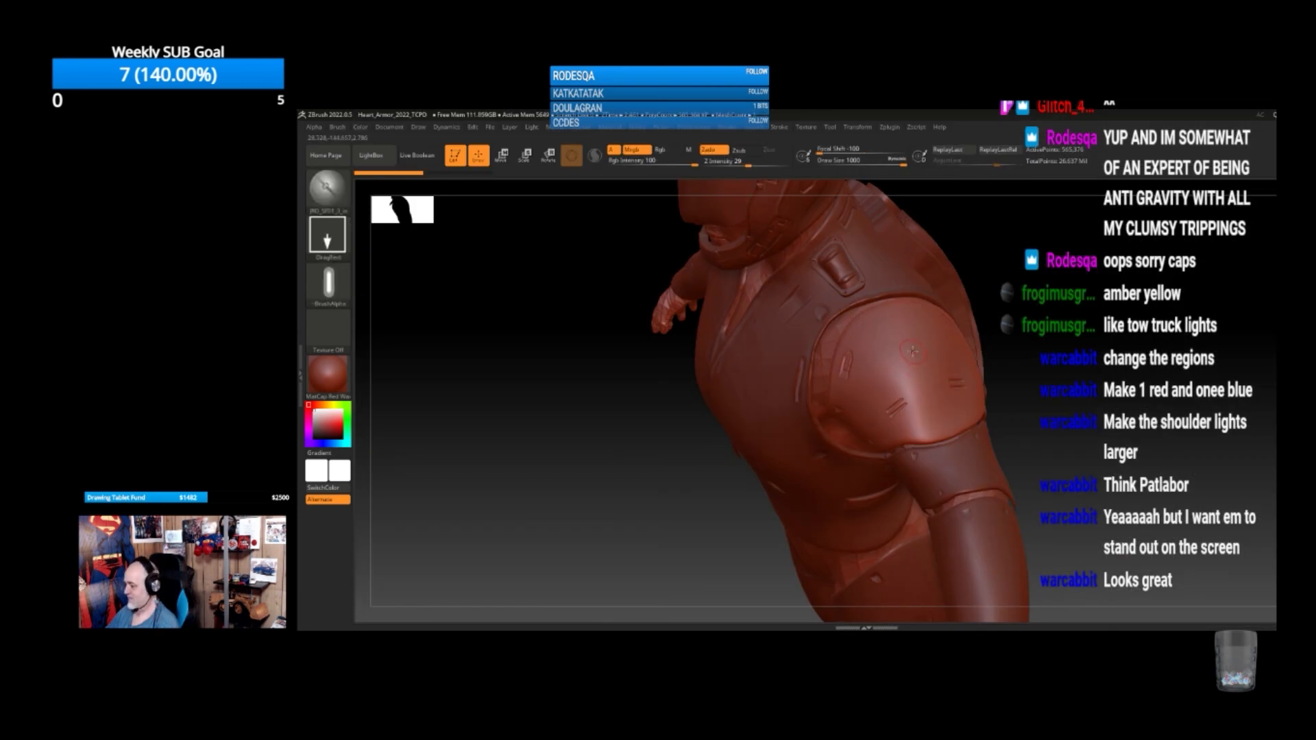
{"action": "left_click_drag", "start_coordinate": [928, 393], "coordinate": [914, 408]}
{"action": "key", "text": "ctrl+z"}
{"action": "left_click", "coordinate": [314, 282]}
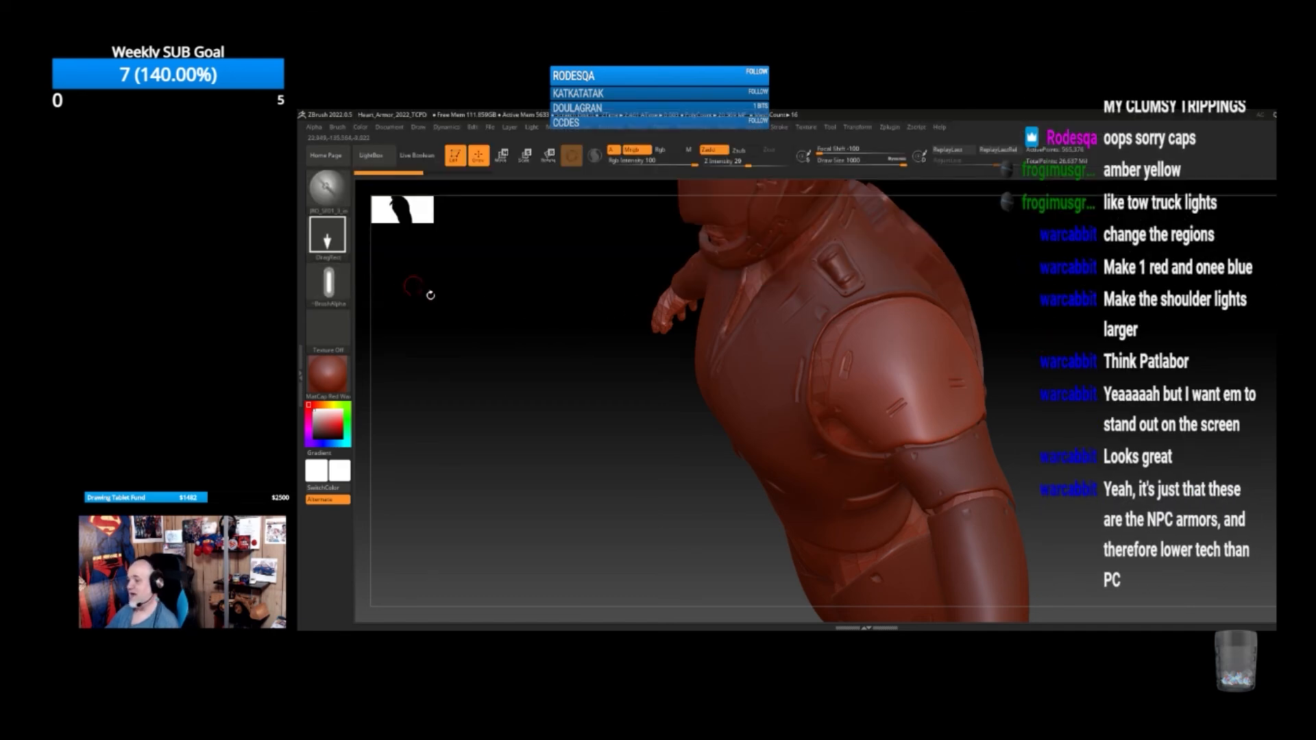
Choose the wider rectangular bar cyberpunk alpha, try stamping it raised at the middle of the shoulder plate, and undo it
{"action": "left_click_drag", "start_coordinate": [688, 487], "coordinate": [714, 454]}
{"action": "left_click_drag", "start_coordinate": [1045, 417], "coordinate": [1053, 384], "text": "alt"}
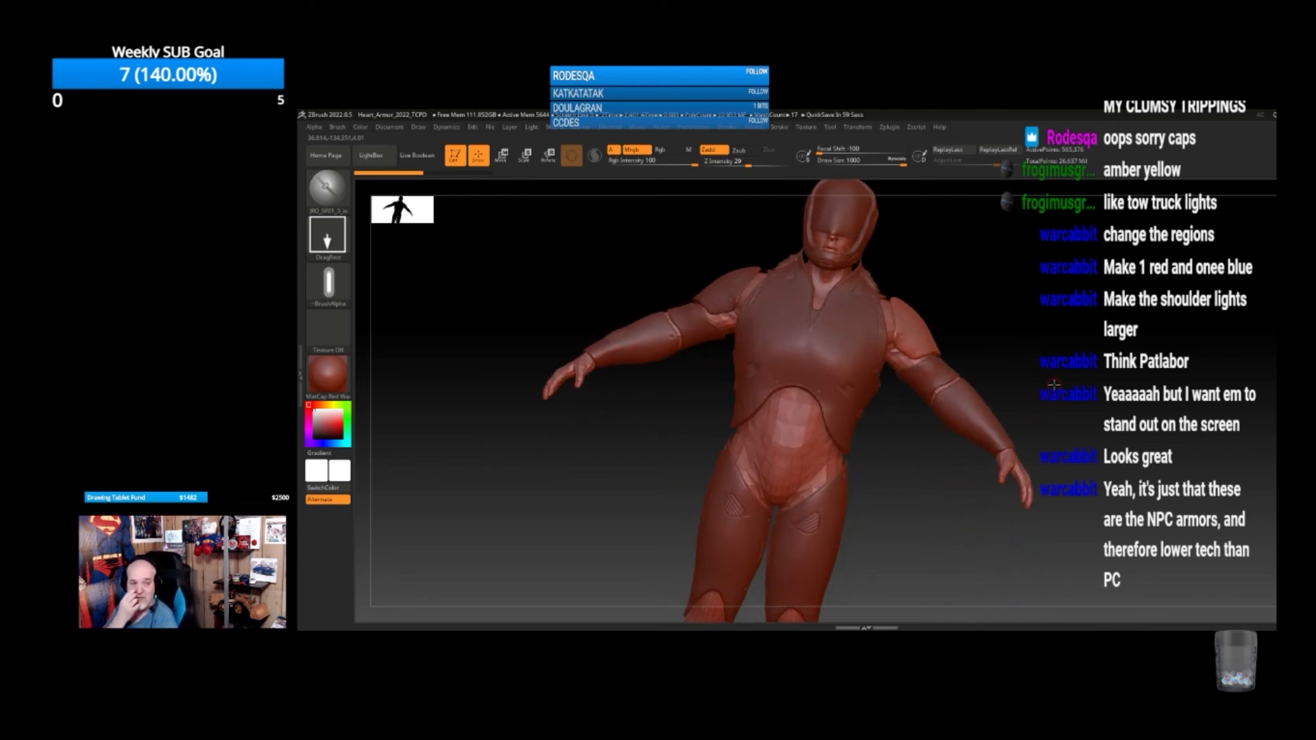
{"action": "left_click_drag", "start_coordinate": [1054, 384], "coordinate": [1103, 312]}
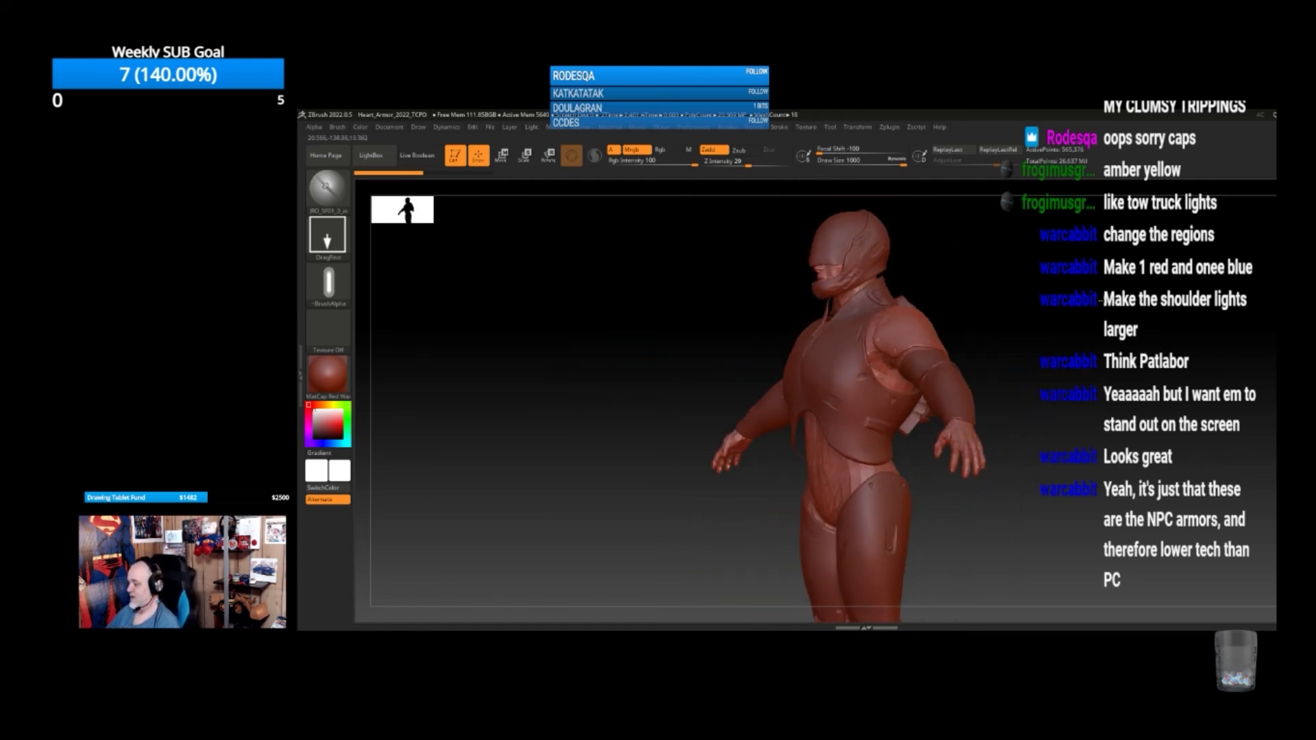
{"action": "left_click_drag", "start_coordinate": [1025, 334], "coordinate": [1095, 411], "text": "alt"}
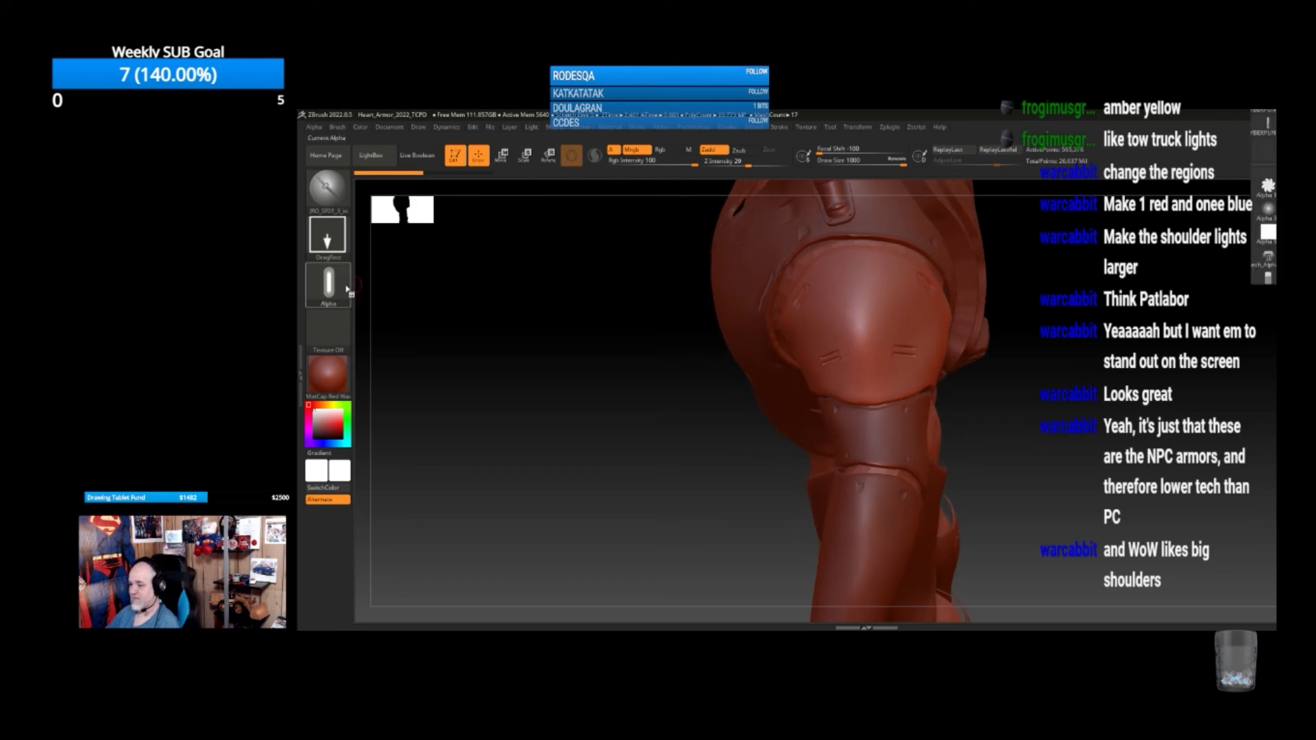
{"action": "left_click", "coordinate": [347, 289]}
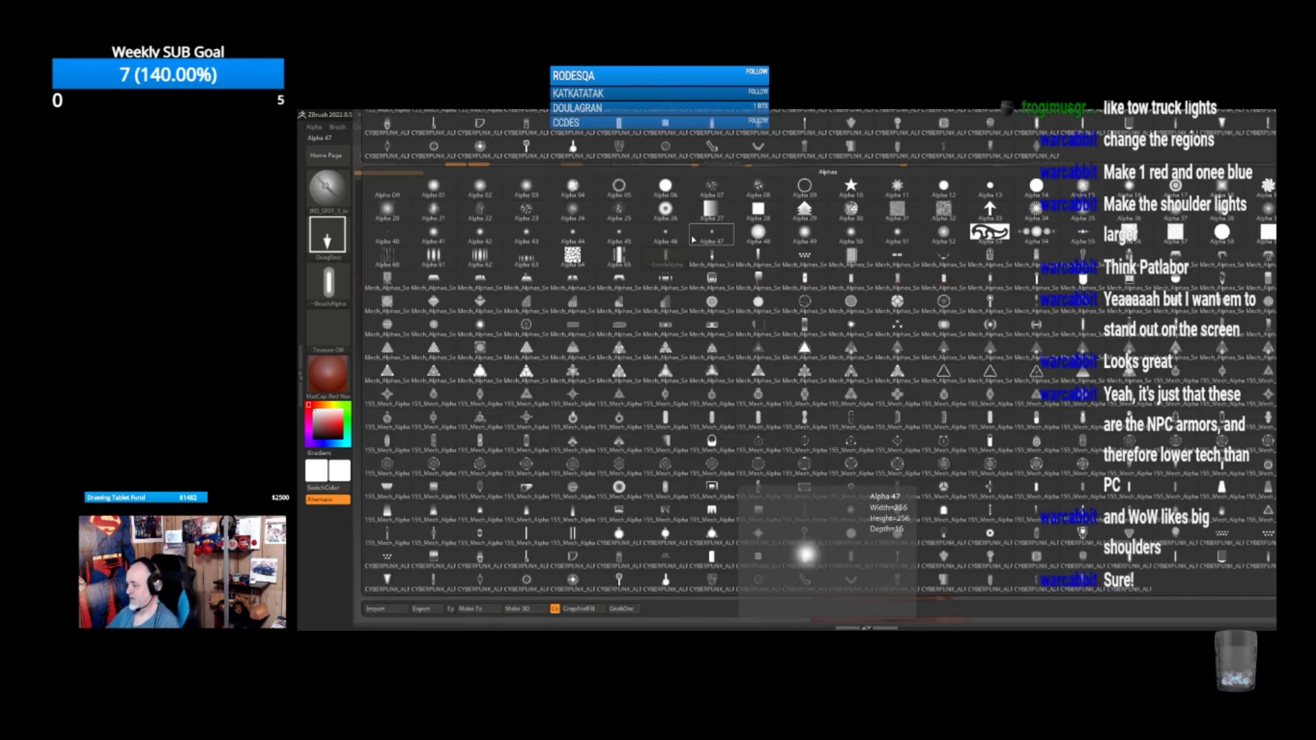
{"action": "left_click", "coordinate": [717, 130]}
{"action": "left_click_drag", "start_coordinate": [863, 315], "coordinate": [863, 342]}
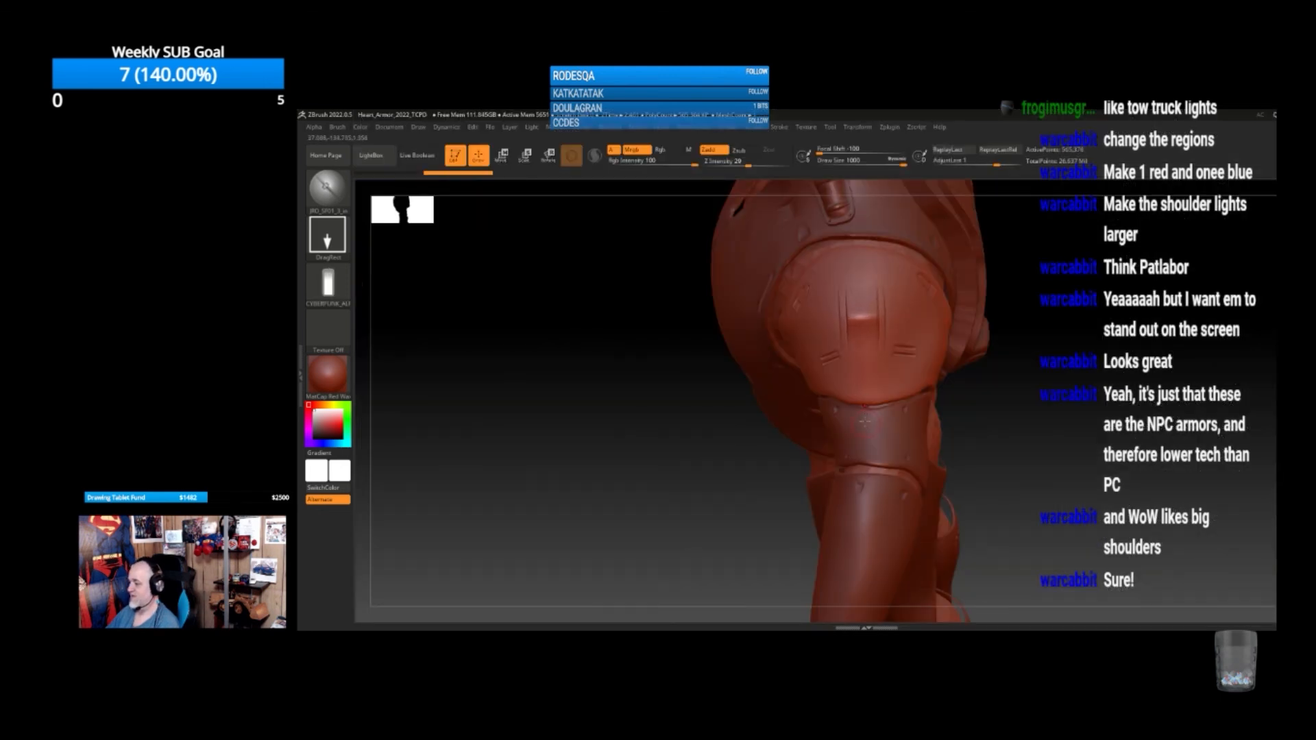
{"action": "key", "text": "ctrl+z"}
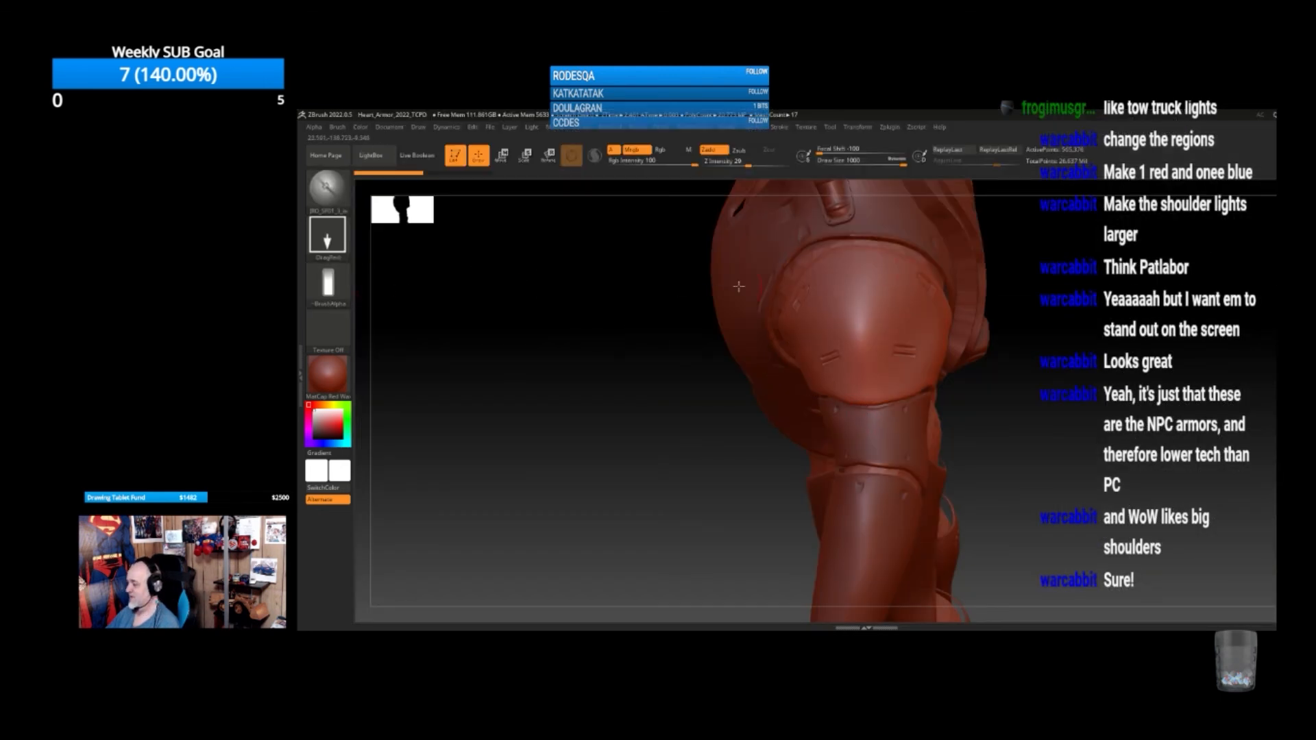
Choose an XMD screw brush with a ring alpha, try stamping it on the shoulder plate, and undo the stamp
{"action": "left_click", "coordinate": [328, 281]}
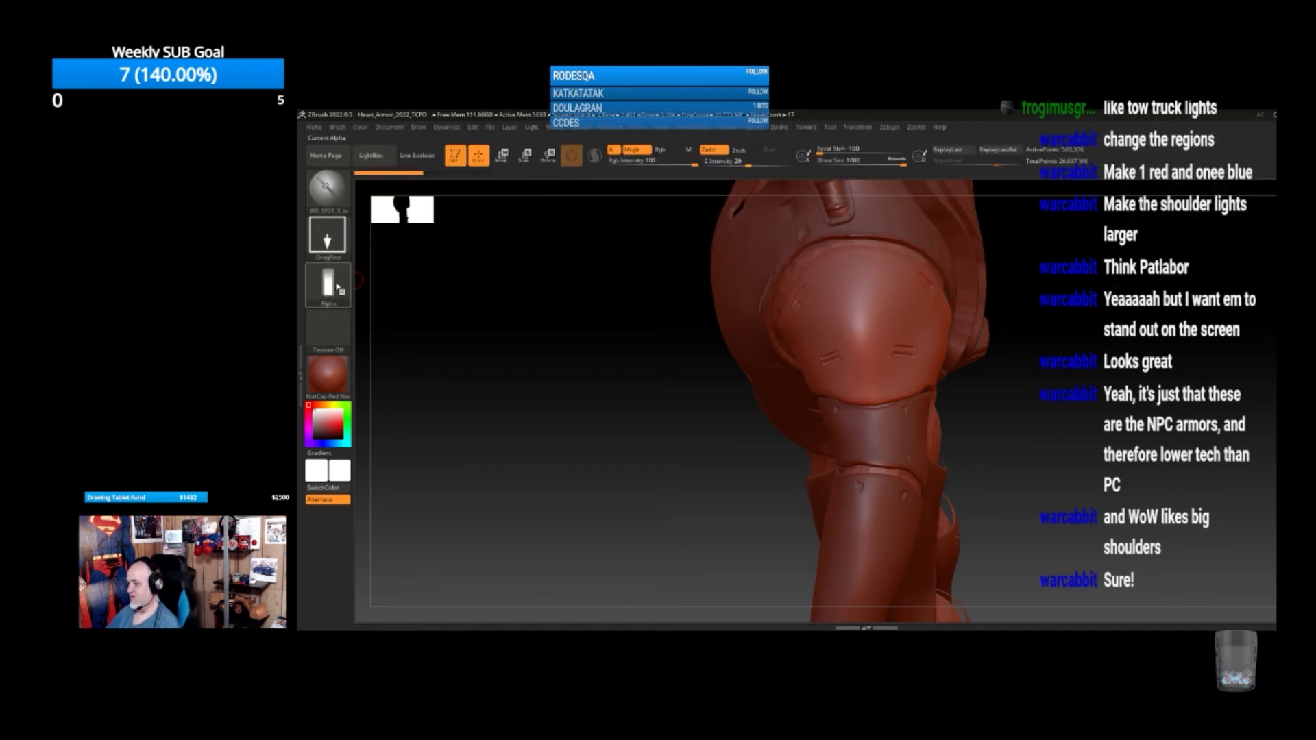
{"action": "left_click", "coordinate": [349, 285]}
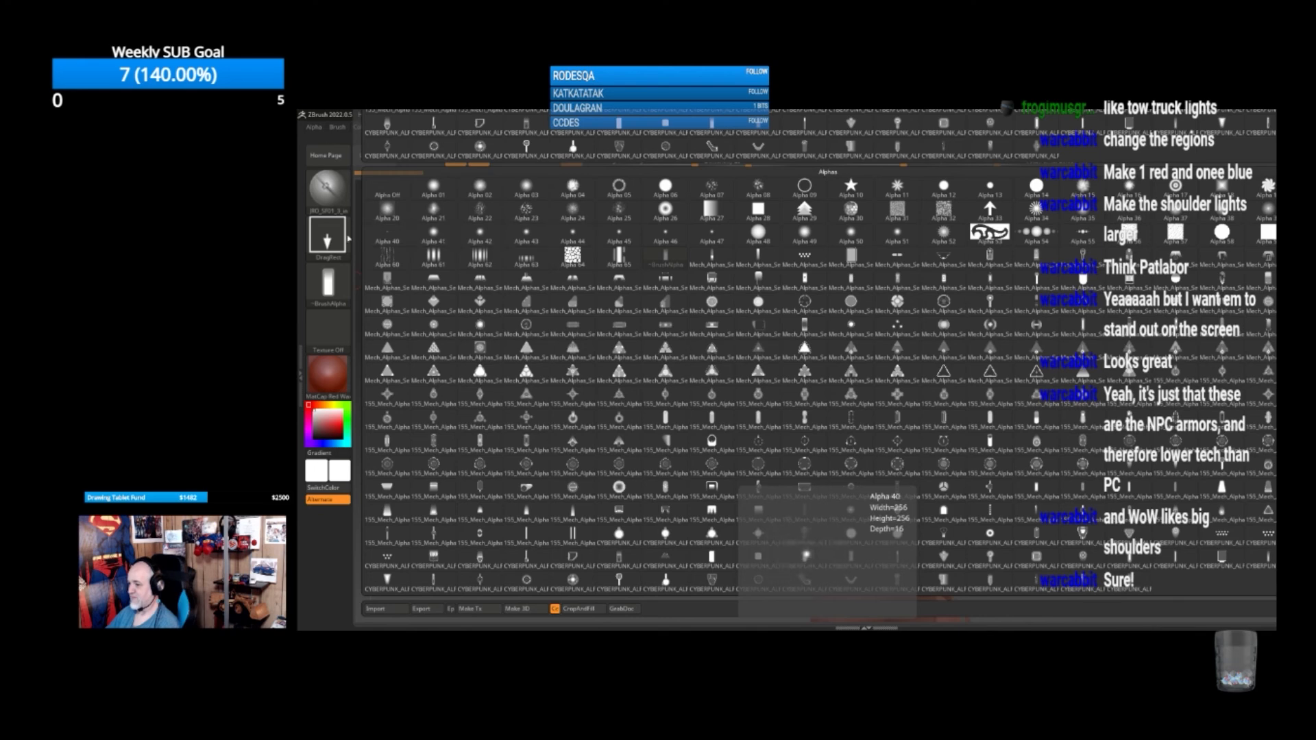
{"action": "key", "text": "b"}
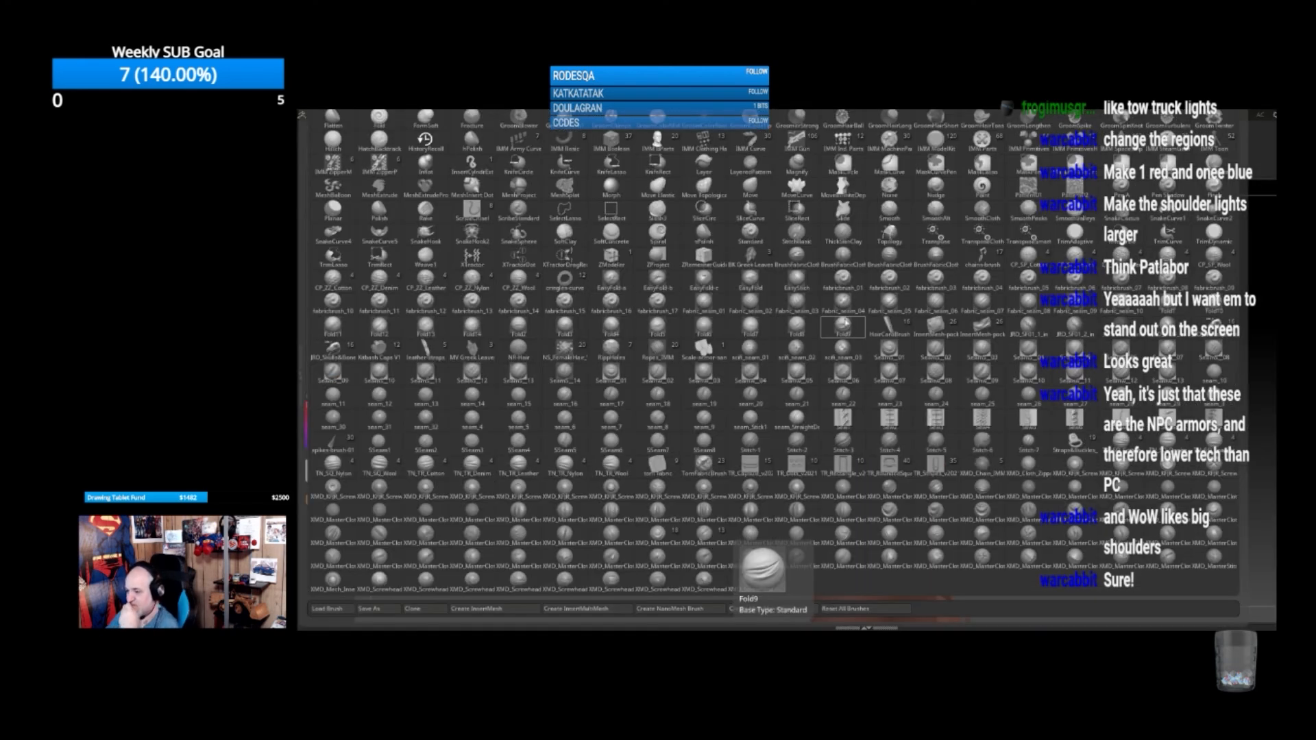
{"action": "left_click", "coordinate": [617, 490]}
{"action": "left_click_drag", "start_coordinate": [862, 316], "coordinate": [891, 346]}
{"action": "mouse_move", "coordinate": [984, 413]}
{"action": "left_mouse_down"}
{"action": "mouse_move", "coordinate": [911, 405]}
{"action": "mouse_move", "coordinate": [1090, 392]}
{"action": "left_mouse_up"}
{"action": "key", "text": "ctrl+z"}
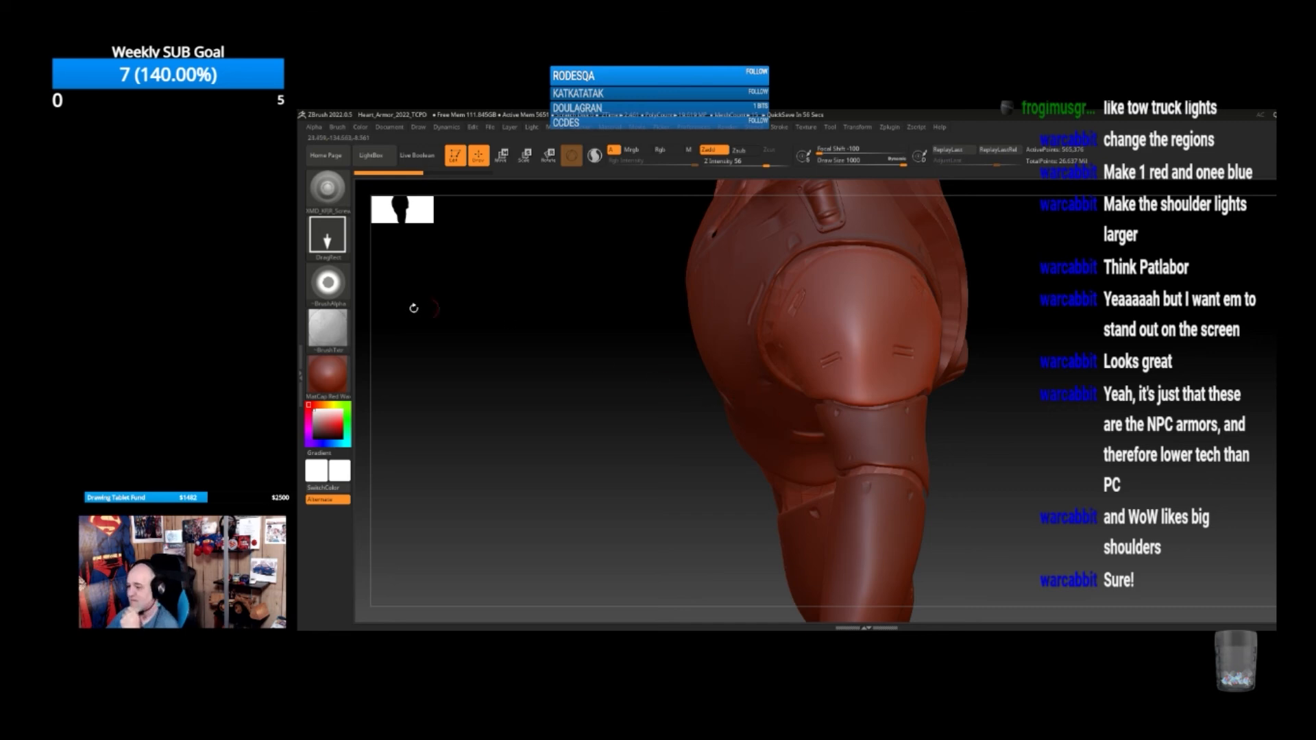
{"action": "left_click", "coordinate": [328, 283]}
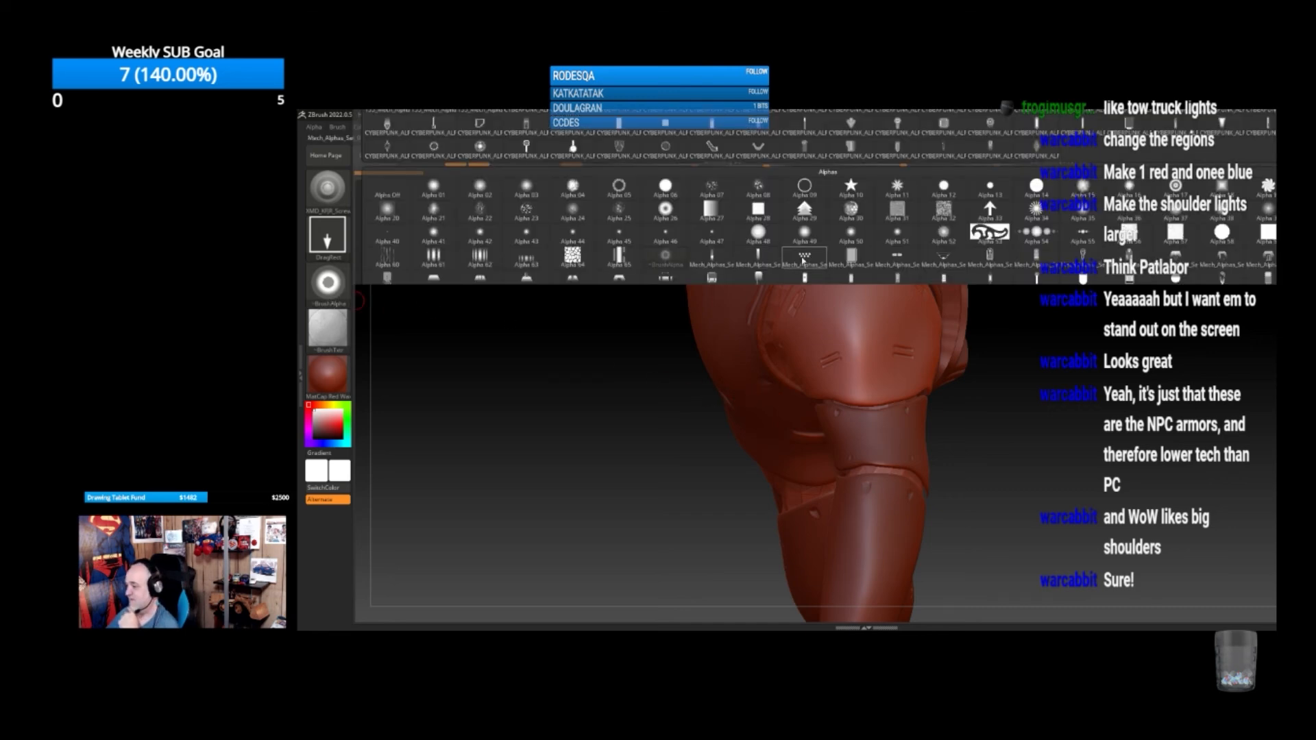
{"action": "mouse_move", "coordinate": [802, 259]}
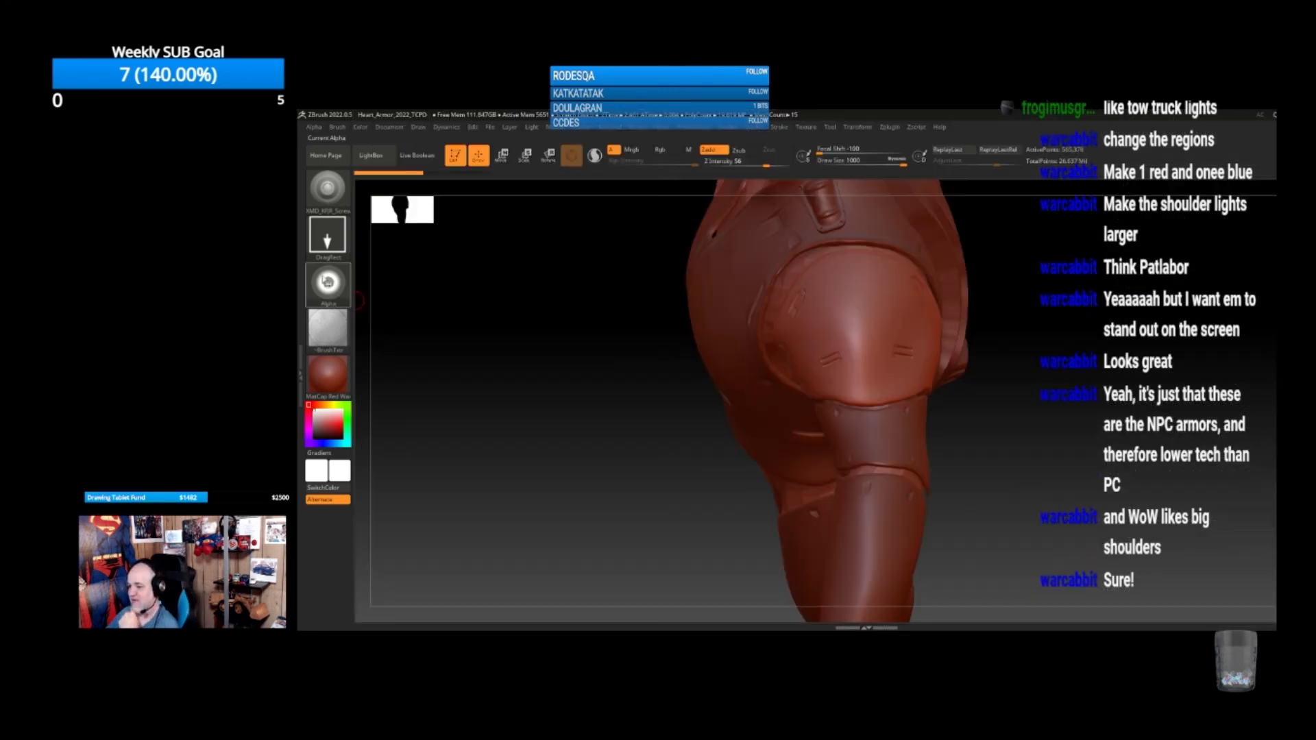
Start loading a brush preset and browse from Art Work through Tools and Stuff and Brushes to the ZBrush brushes folder within Alphas and ZBrushes
{"action": "key", "text": "b"}
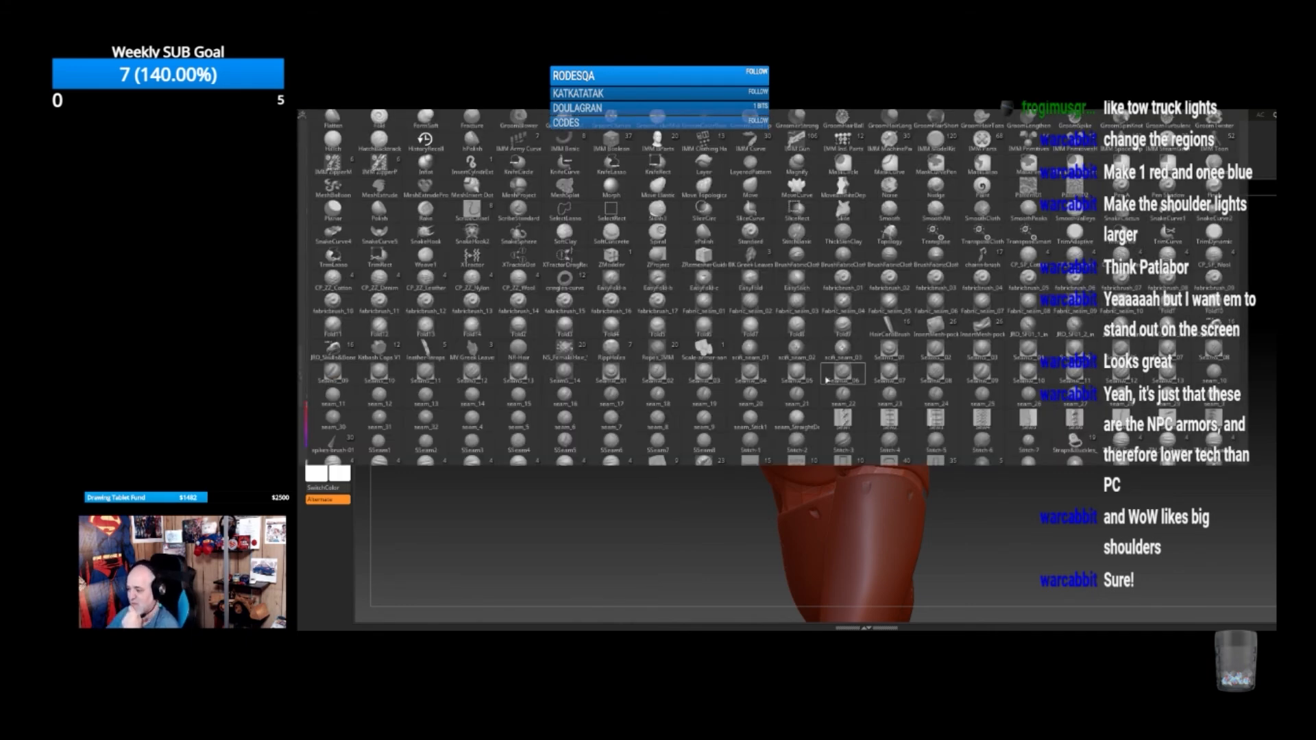
{"action": "mouse_move", "coordinate": [827, 380]}
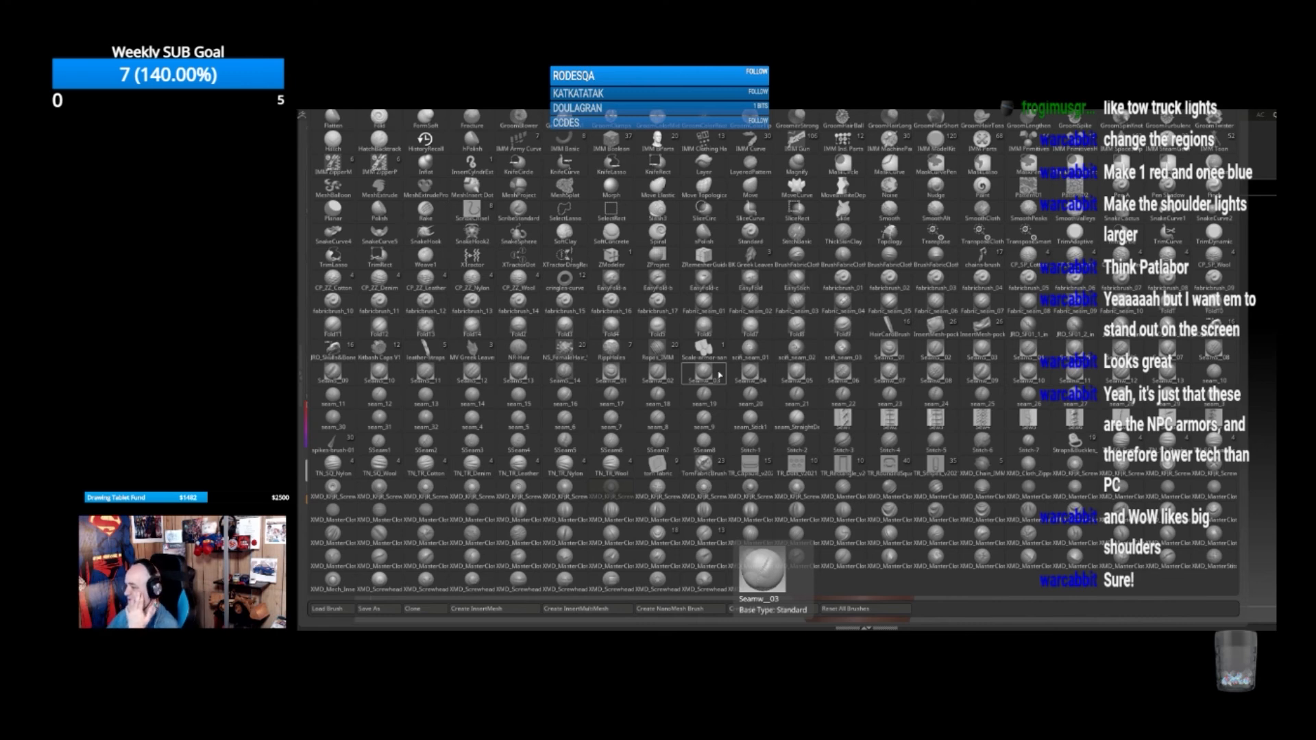
{"action": "left_click", "coordinate": [326, 609]}
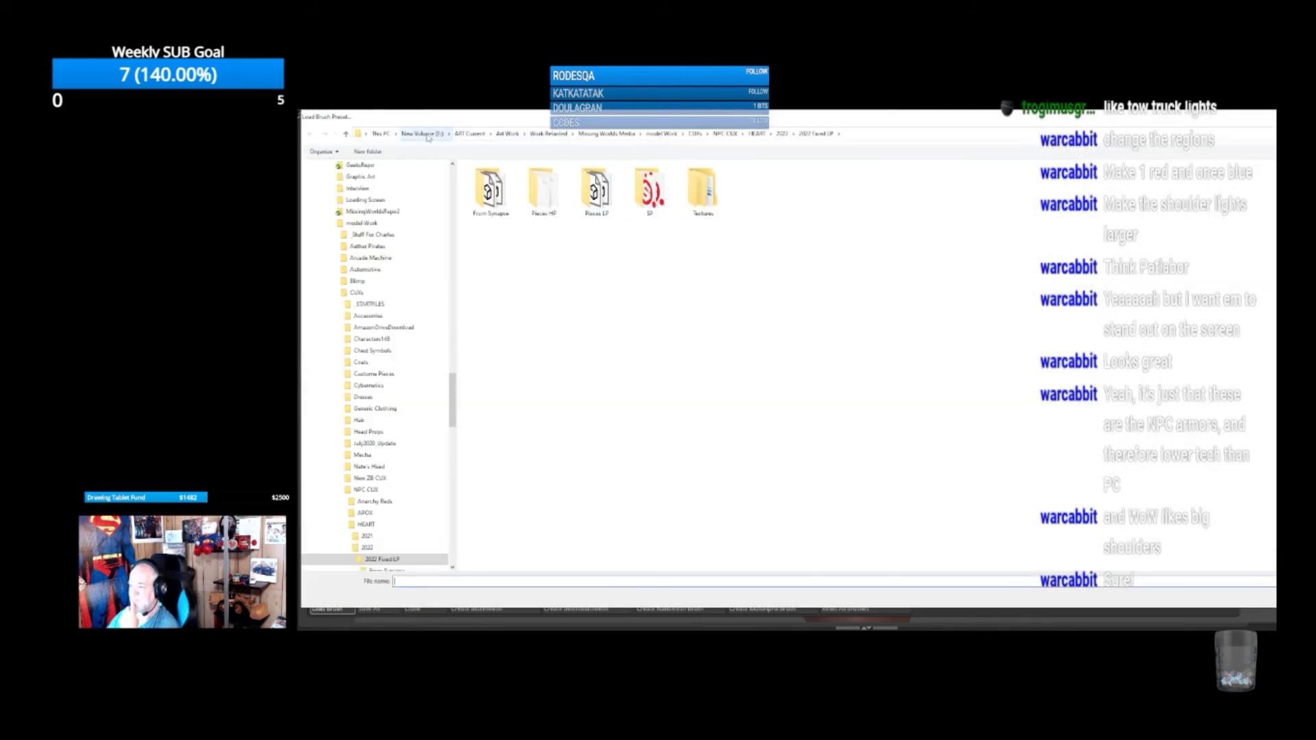
{"action": "left_click", "coordinate": [507, 134]}
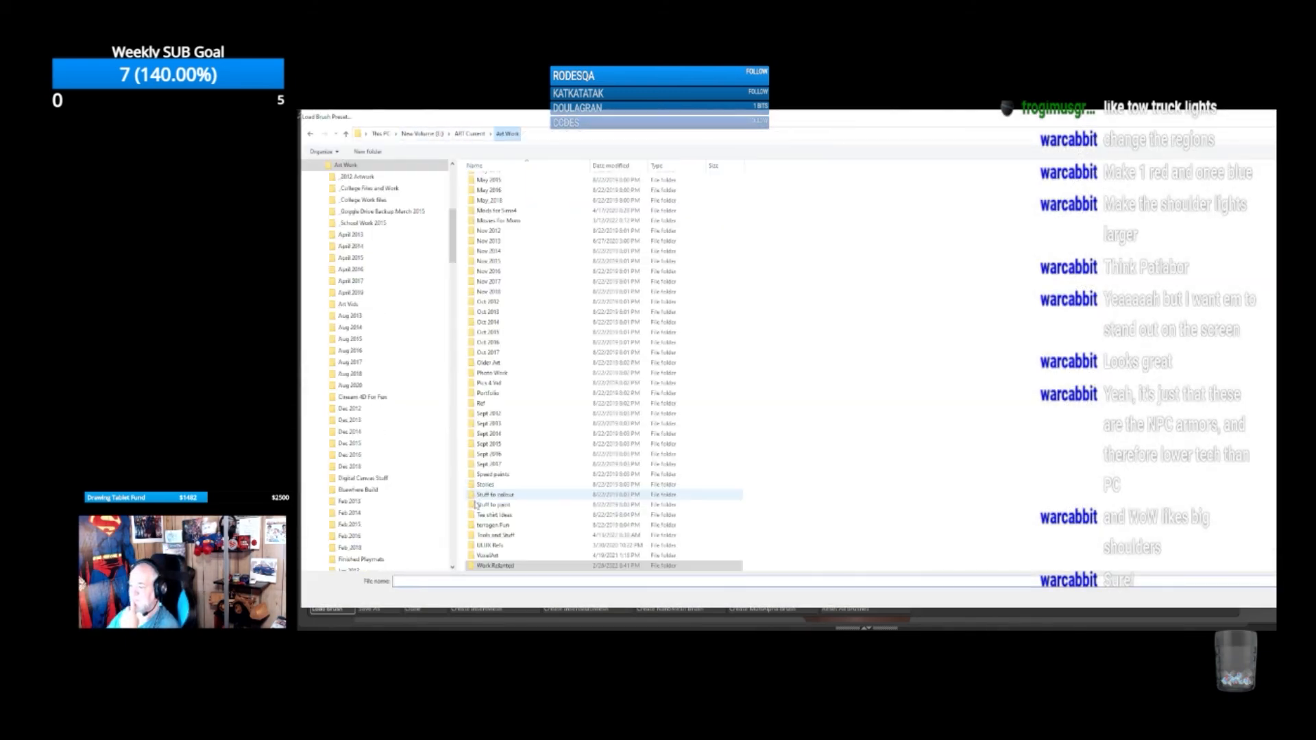
{"action": "double_click", "coordinate": [500, 535]}
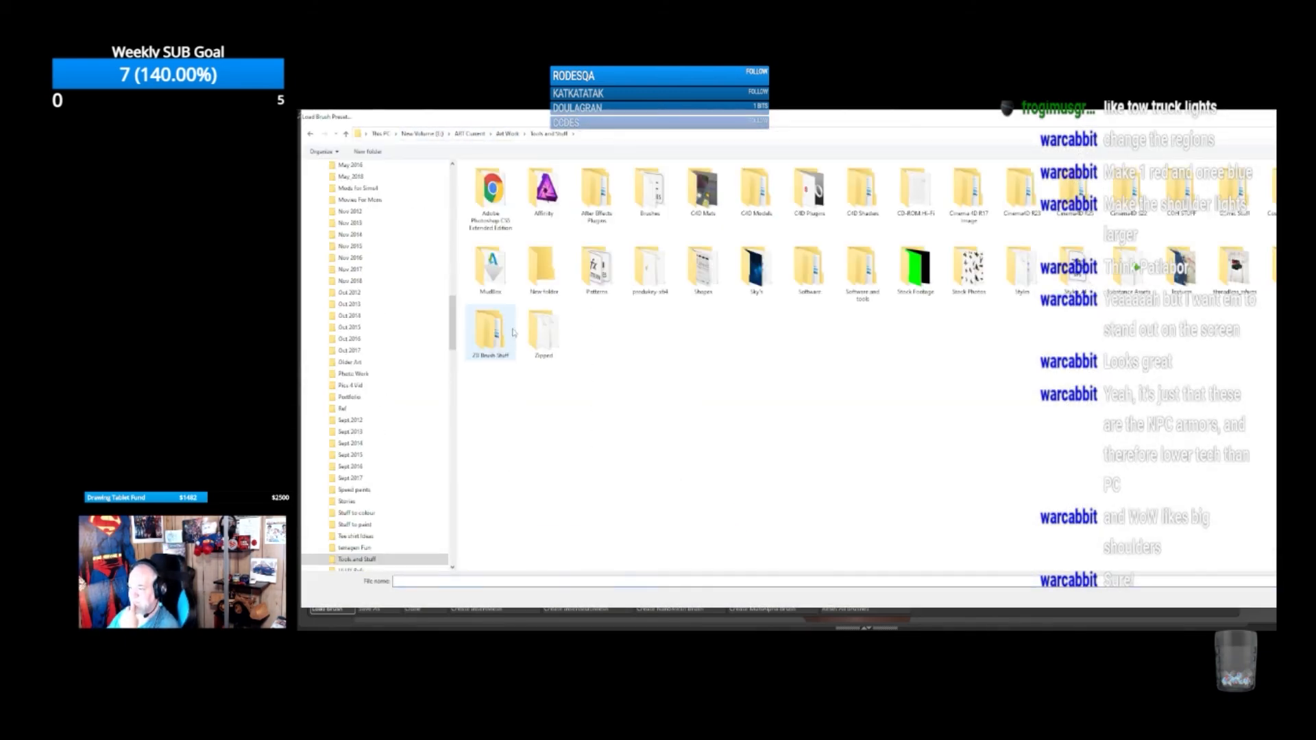
{"action": "double_click", "coordinate": [650, 192]}
{"action": "double_click", "coordinate": [503, 309]}
{"action": "double_click", "coordinate": [632, 510]}
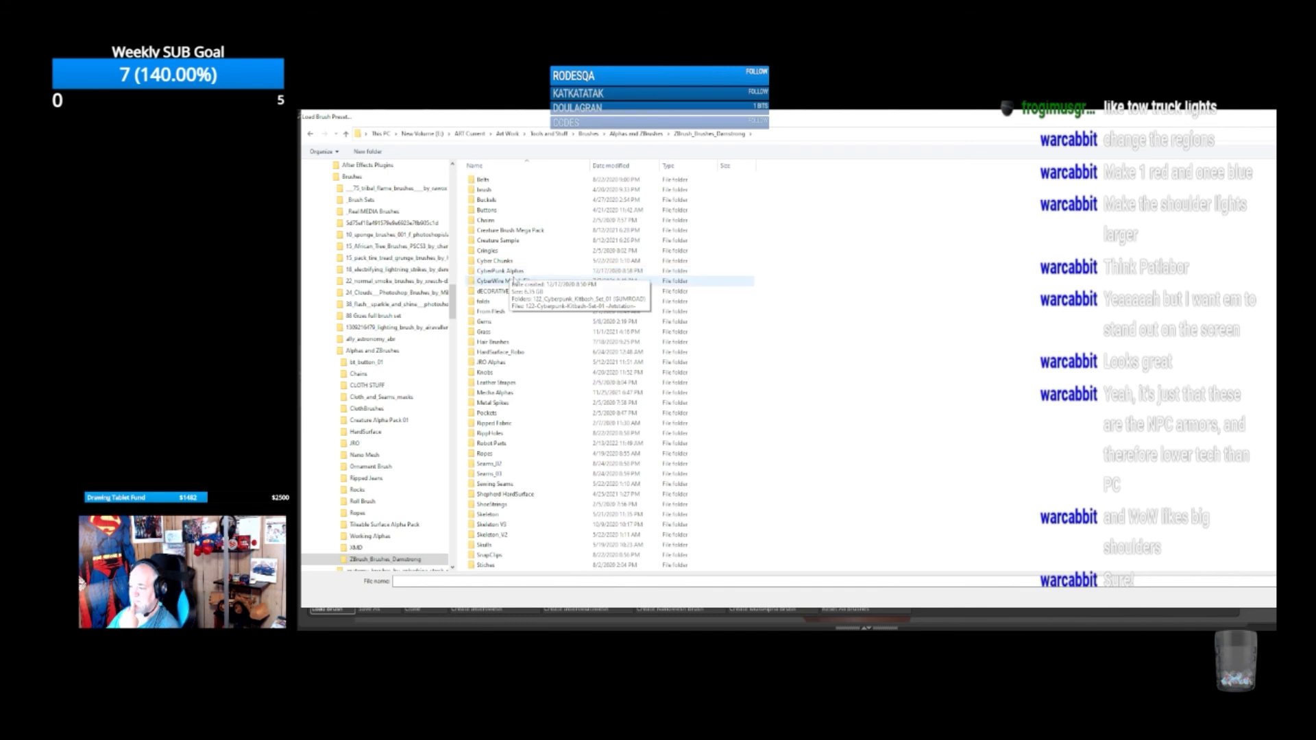
Load the CyberChunks insert-mesh brush from the IM subfolder of the Cyber Chunks folder
{"action": "left_click", "coordinate": [511, 263]}
{"action": "double_click", "coordinate": [511, 263]}
{"action": "double_click", "coordinate": [505, 180]}
{"action": "double_click", "coordinate": [505, 181]}
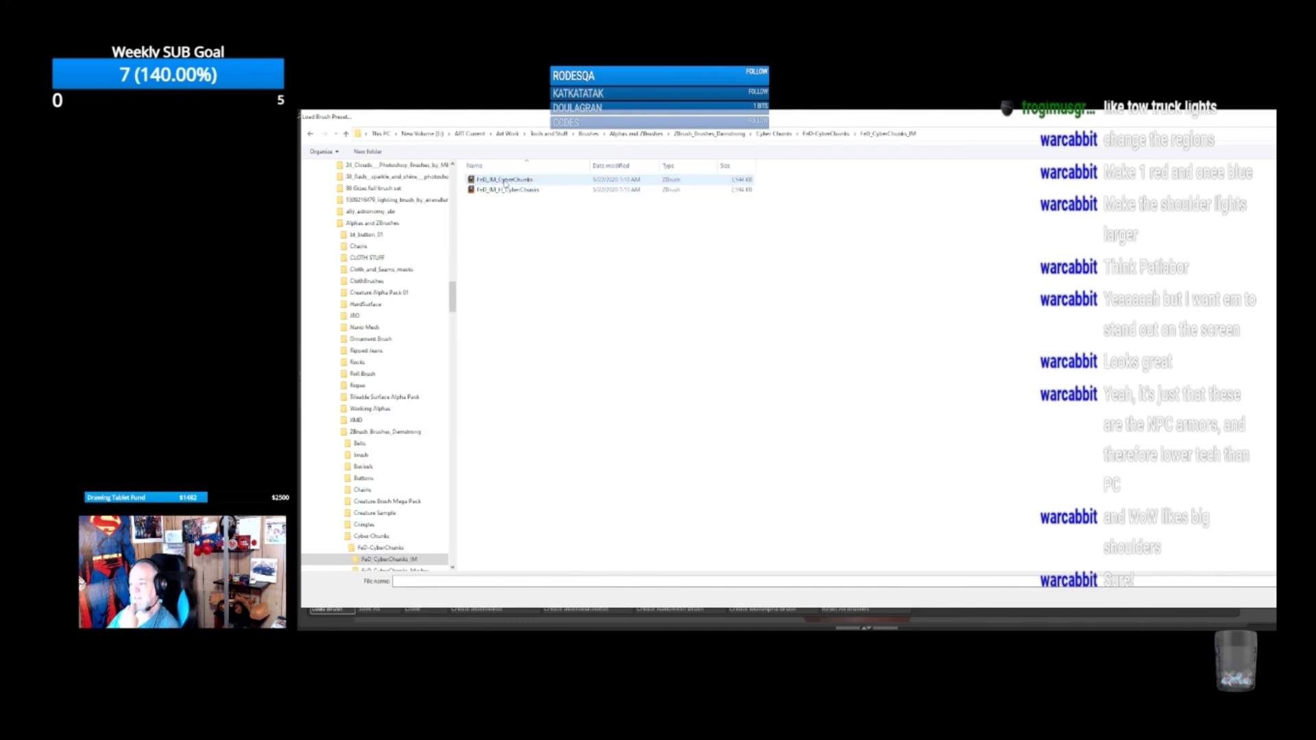
{"action": "double_click", "coordinate": [506, 181]}
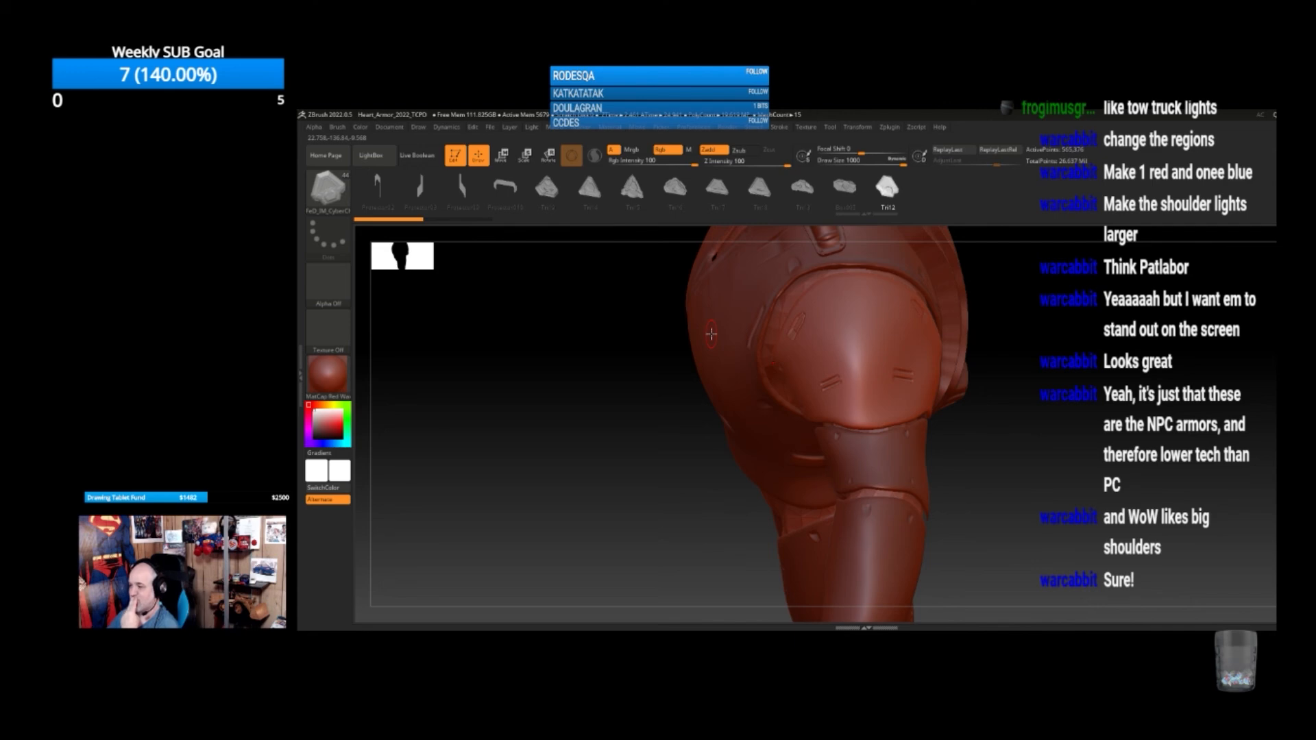
Choose the Box005 insert mesh, remove the shoulder mesh's subdivision levels, and insert the chunk at the middle of the shoulder plate
{"action": "left_click", "coordinate": [849, 189]}
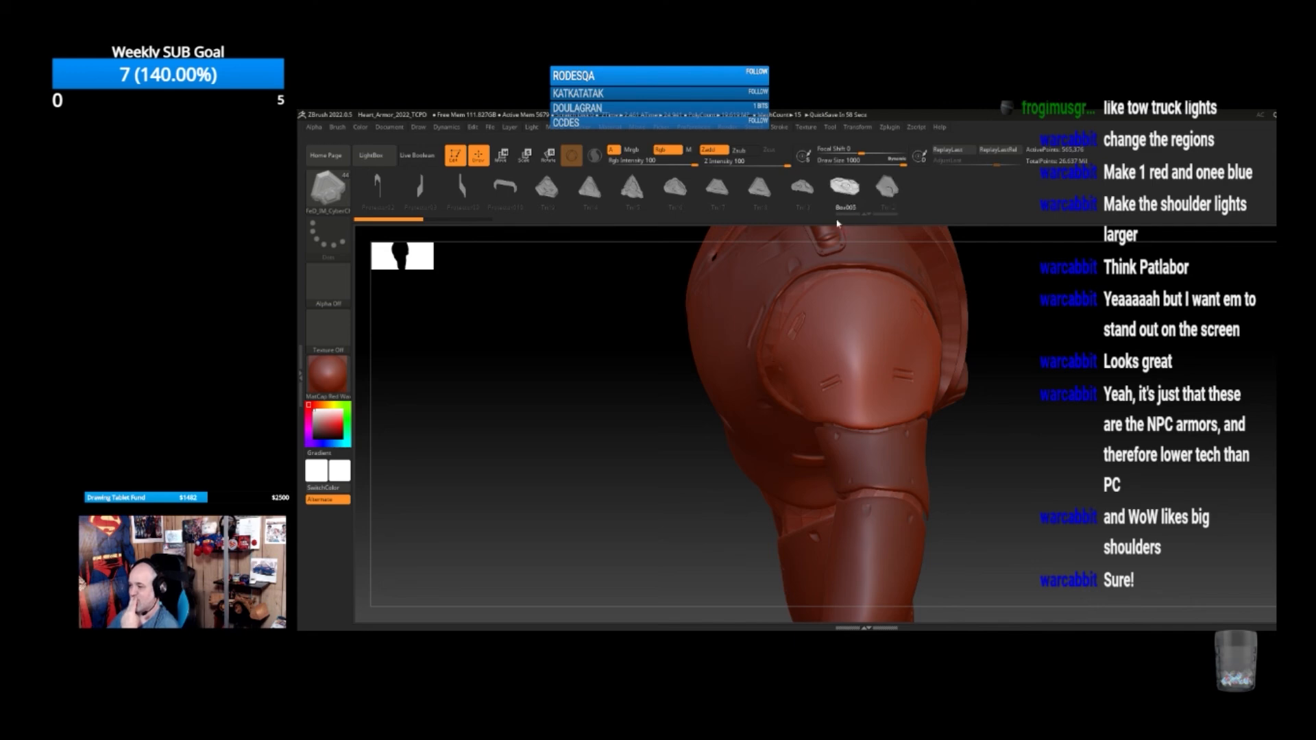
{"action": "left_click", "coordinate": [861, 343]}
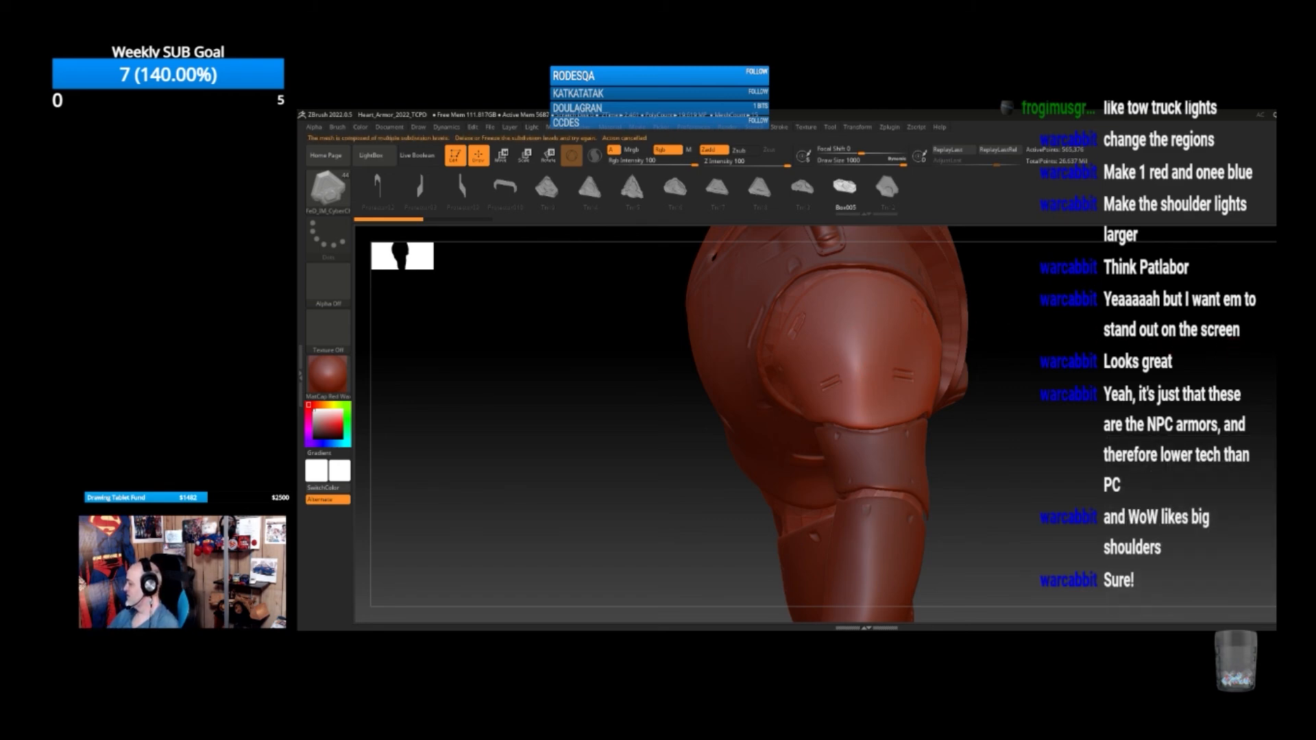
{"action": "key", "text": "ctrl+shift+d"}
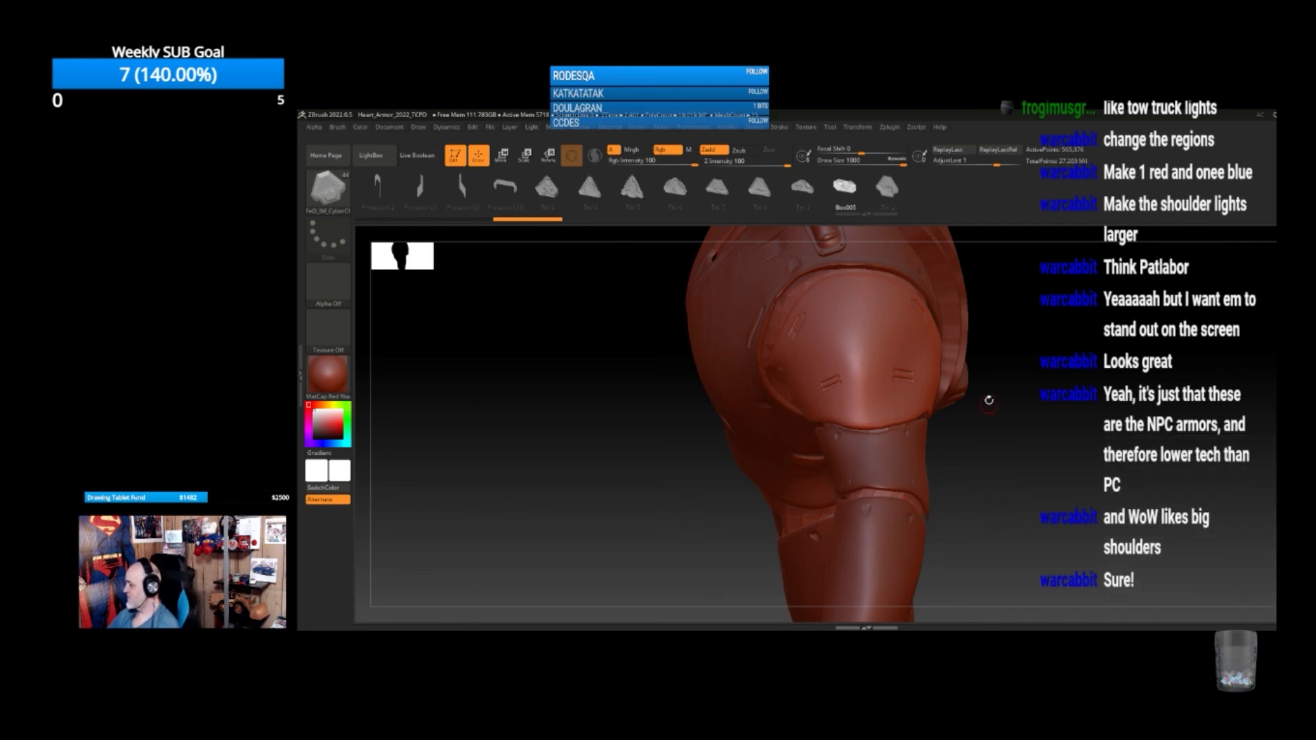
{"action": "mouse_move", "coordinate": [859, 336]}
{"action": "left_mouse_down"}
{"action": "mouse_move", "coordinate": [940, 354]}
{"action": "mouse_move", "coordinate": [942, 322]}
{"action": "mouse_move", "coordinate": [957, 332]}
{"action": "left_mouse_up"}
{"action": "mouse_move", "coordinate": [1050, 354]}
{"action": "left_mouse_down"}
{"action": "mouse_move", "coordinate": [1099, 347]}
{"action": "mouse_move", "coordinate": [1055, 356]}
{"action": "left_mouse_up"}
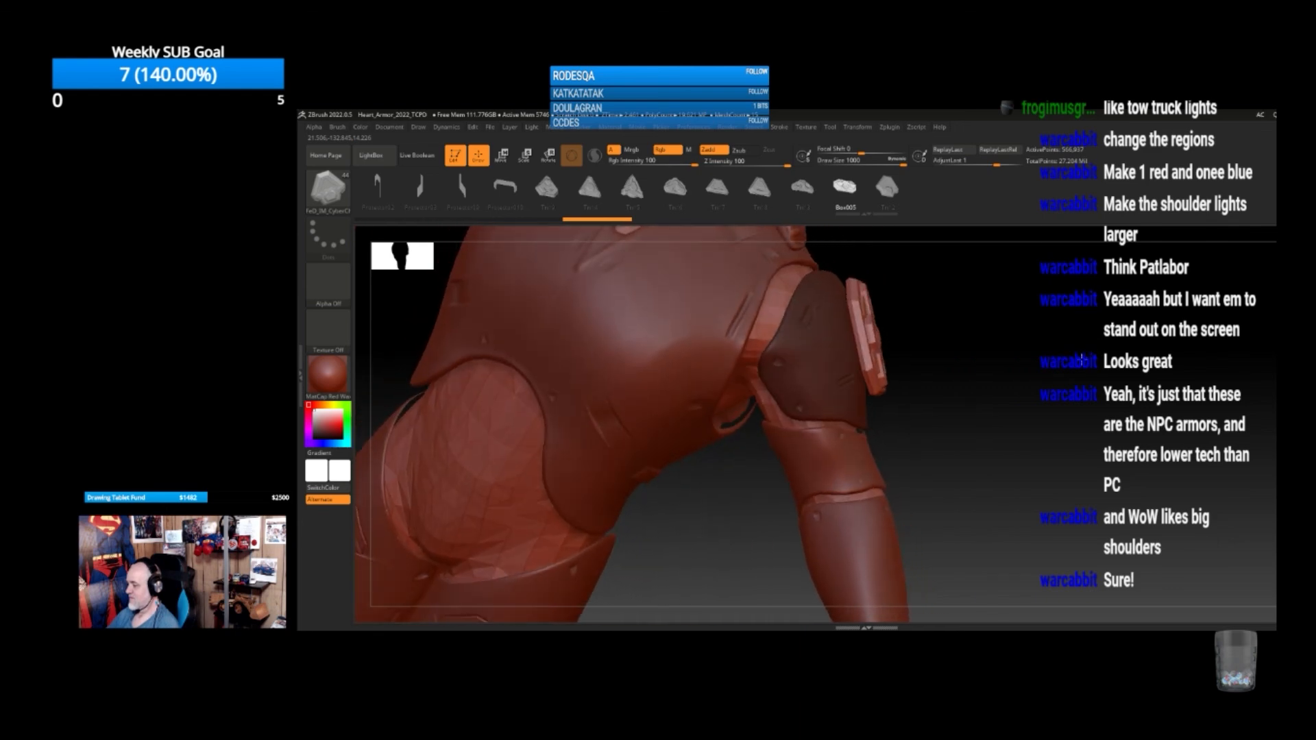
{"action": "left_click_drag", "start_coordinate": [1003, 313], "coordinate": [986, 337]}
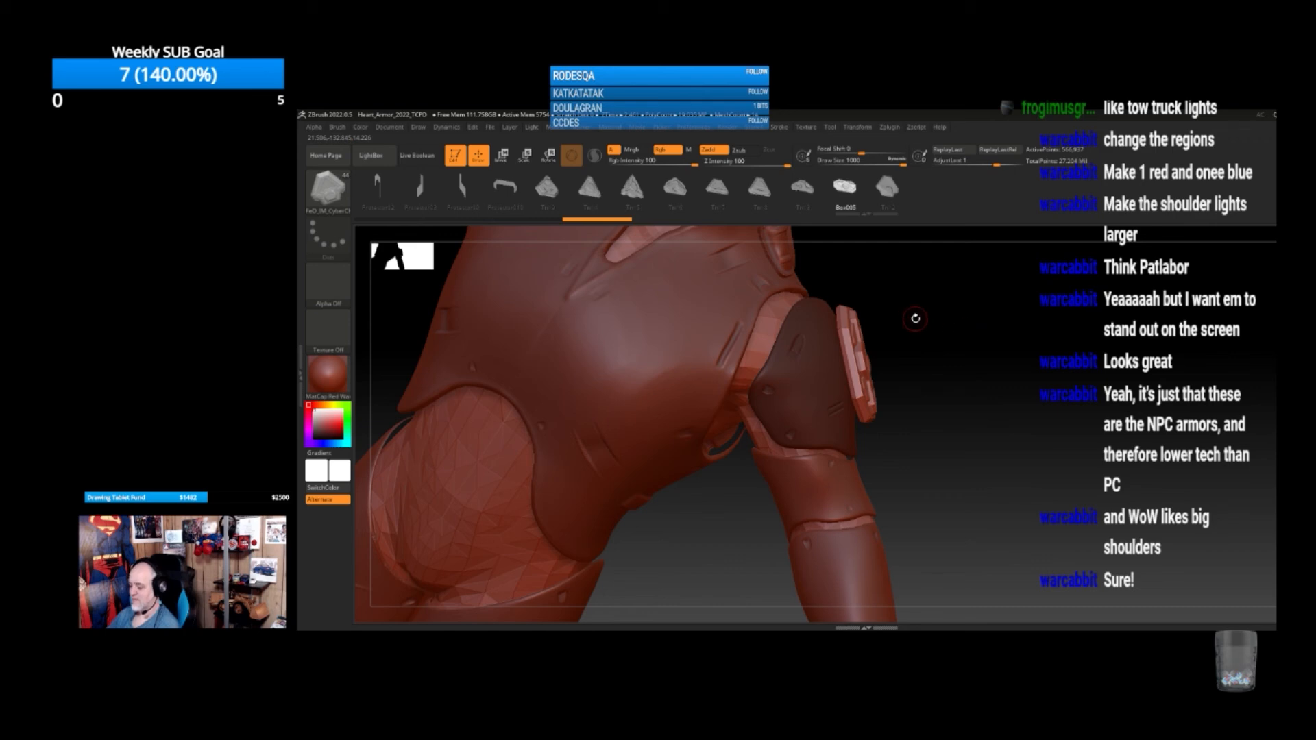
Shift the inserted chunk with the Move gizmo so it sits against the outer face of the shoulder plate
{"action": "key", "text": "w"}
{"action": "left_click_drag", "start_coordinate": [909, 353], "coordinate": [894, 357]}
{"action": "left_click_drag", "start_coordinate": [998, 357], "coordinate": [887, 355]}
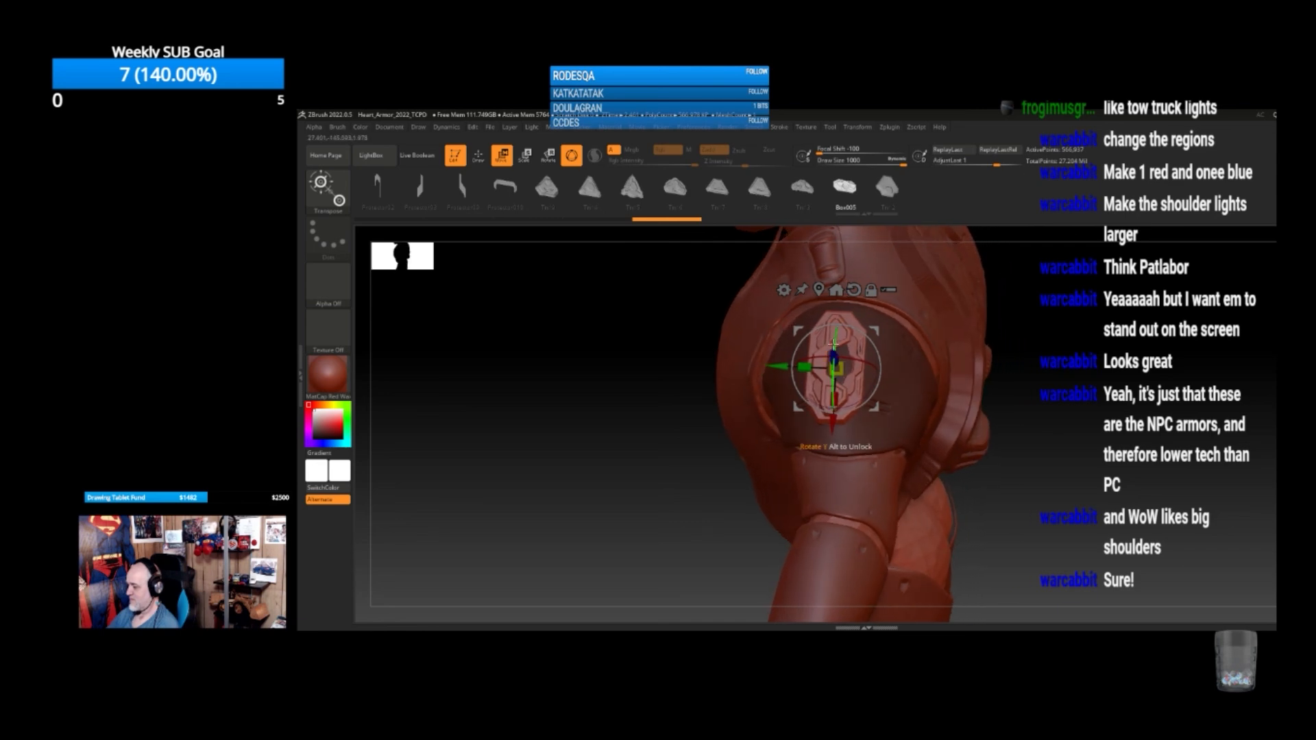
{"action": "key", "text": "q"}
{"action": "mouse_move", "coordinate": [1060, 350]}
{"action": "left_mouse_down"}
{"action": "mouse_move", "coordinate": [1103, 350]}
{"action": "mouse_move", "coordinate": [1044, 382]}
{"action": "left_mouse_up"}
{"action": "key", "text": "w"}
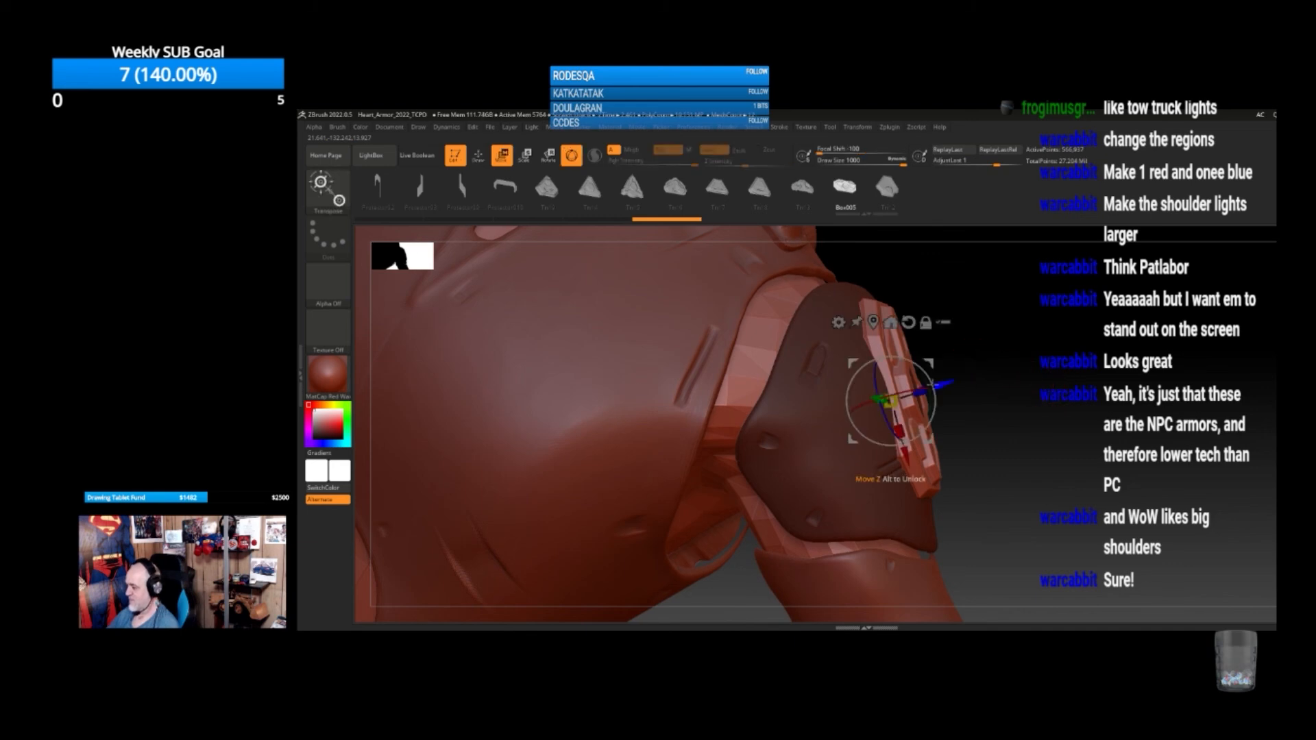
{"action": "left_click_drag", "start_coordinate": [921, 392], "coordinate": [946, 384]}
{"action": "mouse_move", "coordinate": [1074, 382]}
{"action": "left_mouse_down"}
{"action": "mouse_move", "coordinate": [1040, 388]}
{"action": "mouse_move", "coordinate": [1074, 384]}
{"action": "left_mouse_up"}
{"action": "left_click_drag", "start_coordinate": [921, 391], "coordinate": [929, 389]}
{"action": "left_click_drag", "start_coordinate": [1061, 384], "coordinate": [1097, 385]}
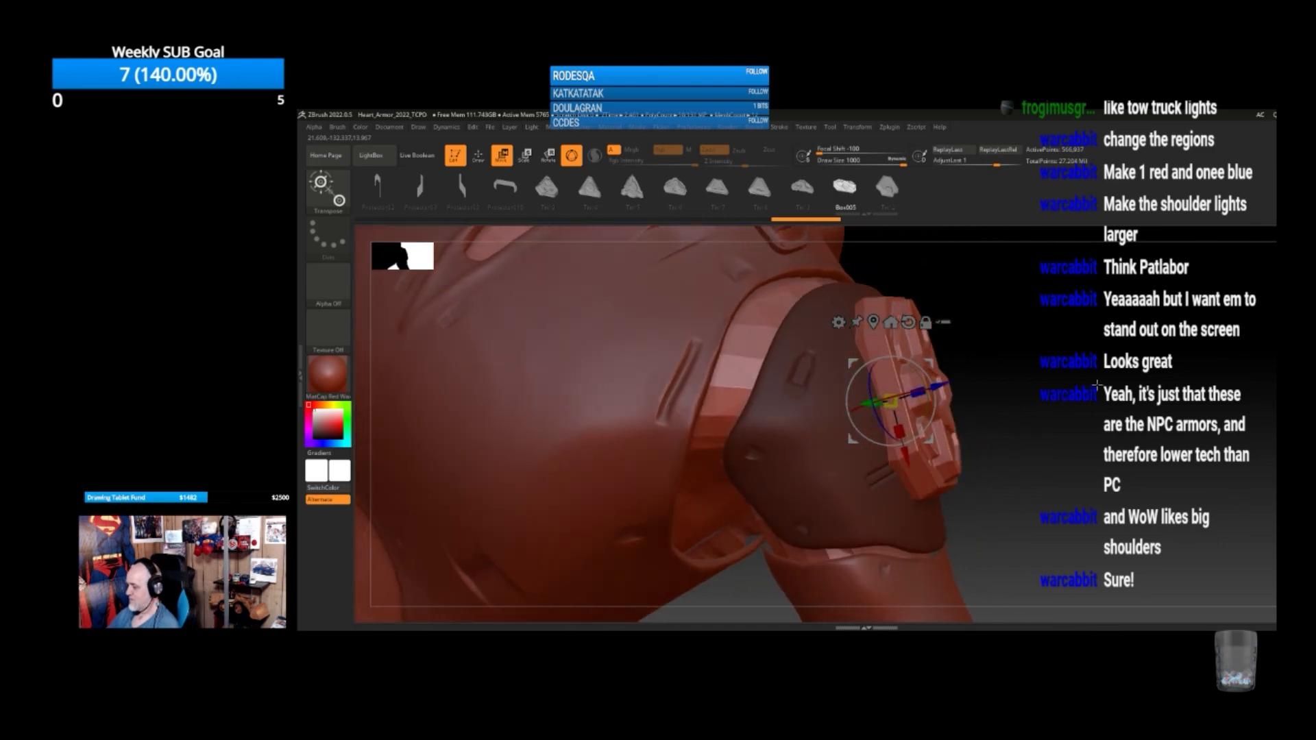
Decline Dynamic Subdiv for the mesh, return to Draw mode, and inspect the shoulder chunk from the front, side and back
{"action": "key", "text": "d"}
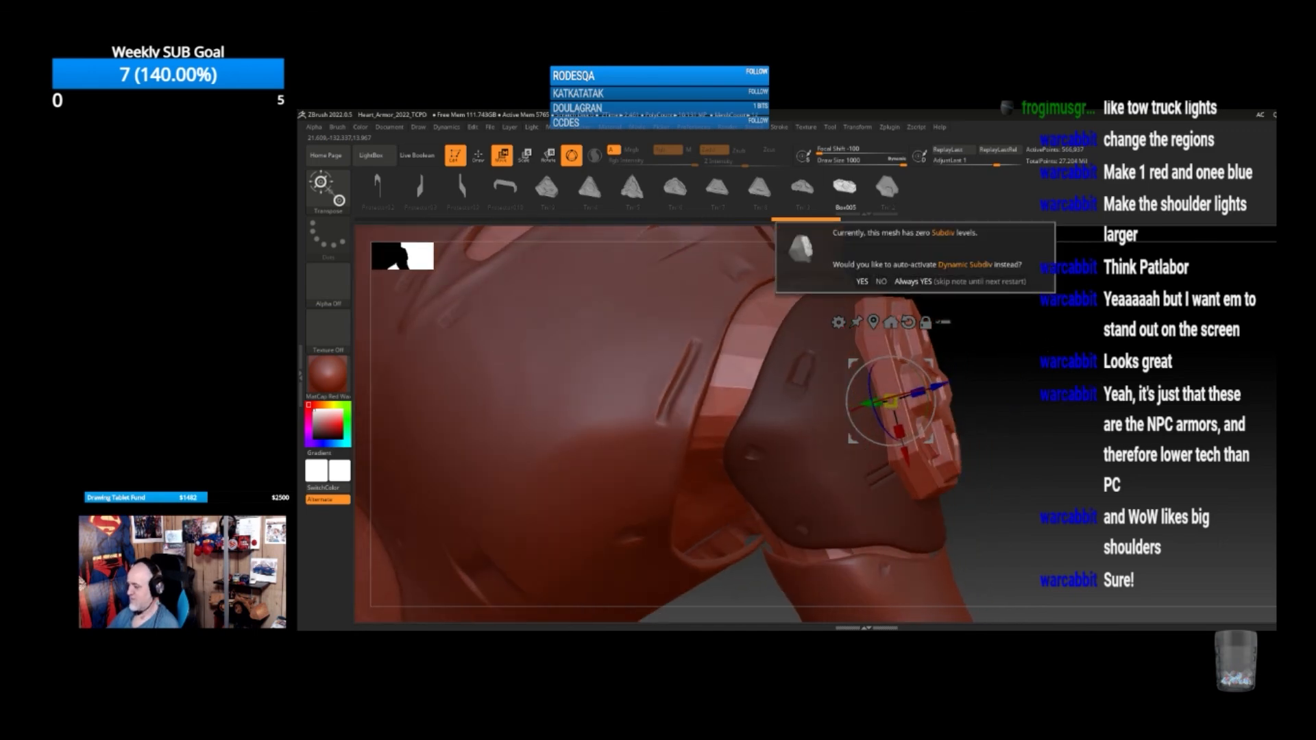
{"action": "left_click", "coordinate": [882, 282]}
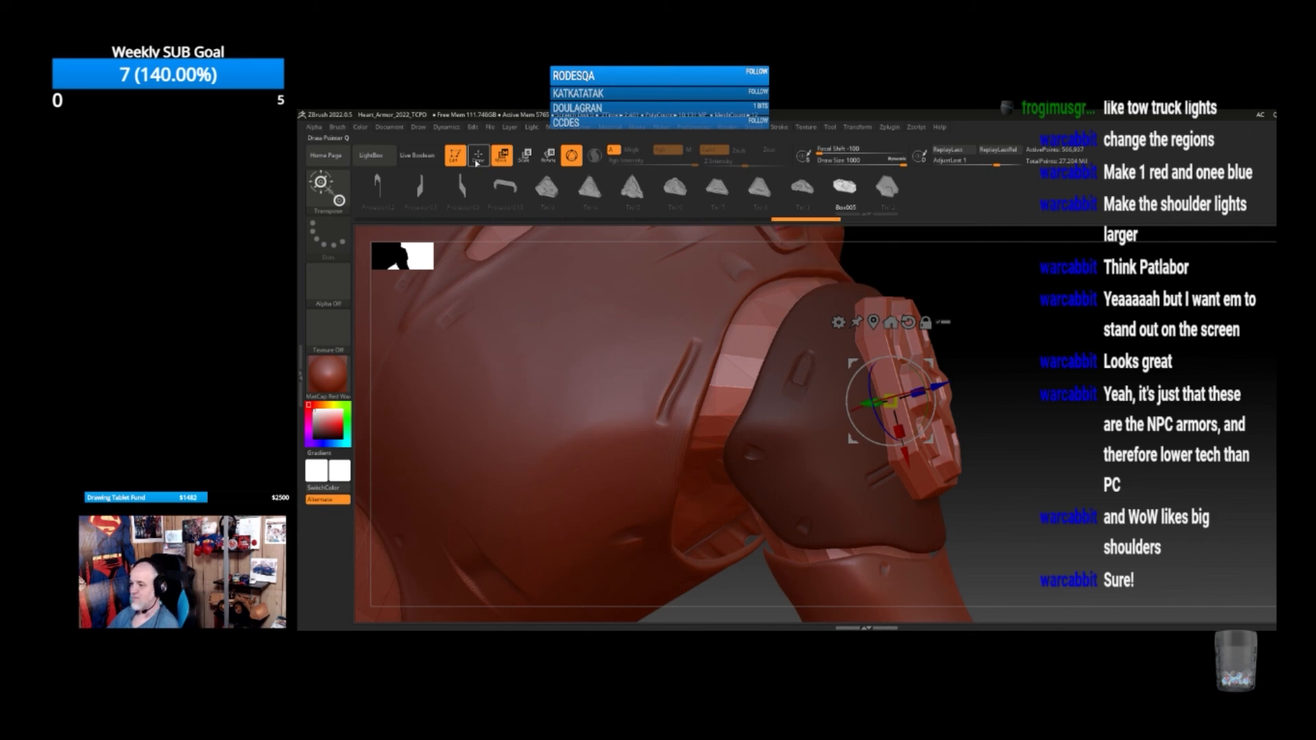
{"action": "left_click", "coordinate": [479, 155]}
{"action": "left_click_drag", "start_coordinate": [1093, 408], "coordinate": [1075, 446], "text": "alt"}
{"action": "left_click_drag", "start_coordinate": [1152, 384], "coordinate": [800, 369], "text": "alt"}
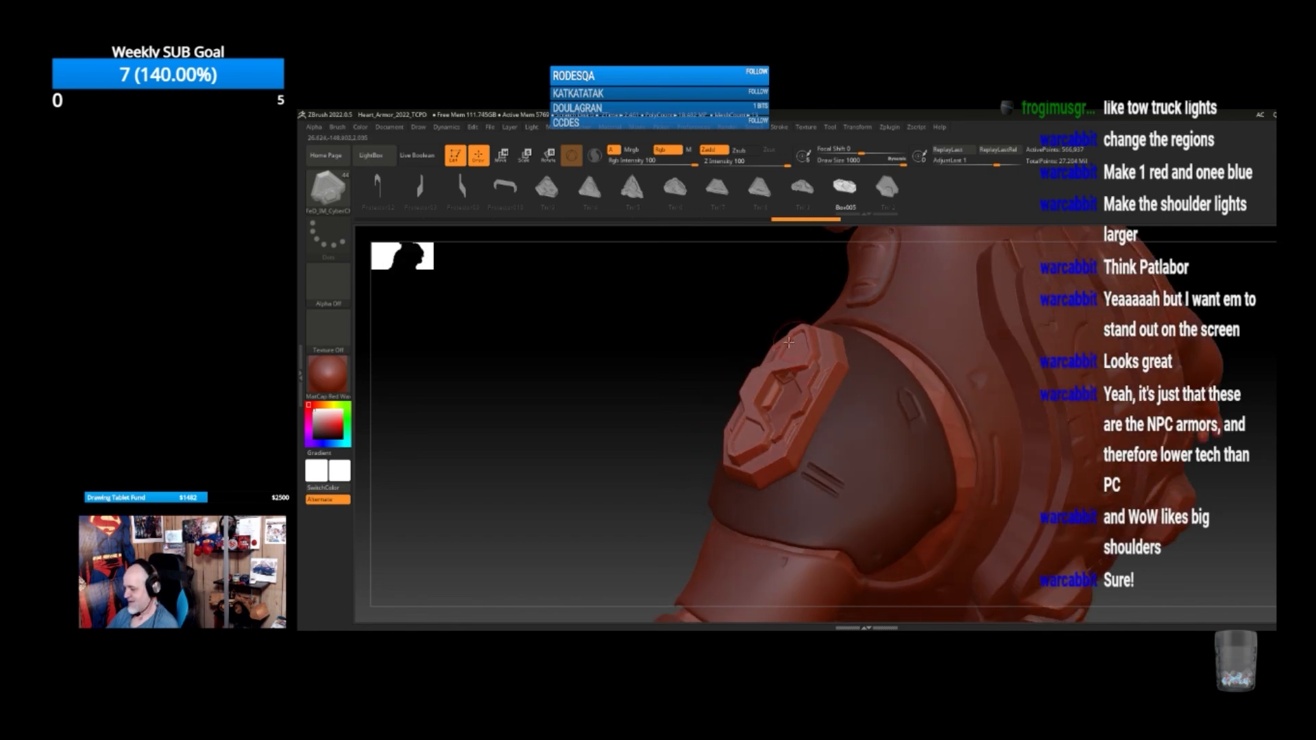
{"action": "left_click_drag", "start_coordinate": [649, 414], "coordinate": [884, 431]}
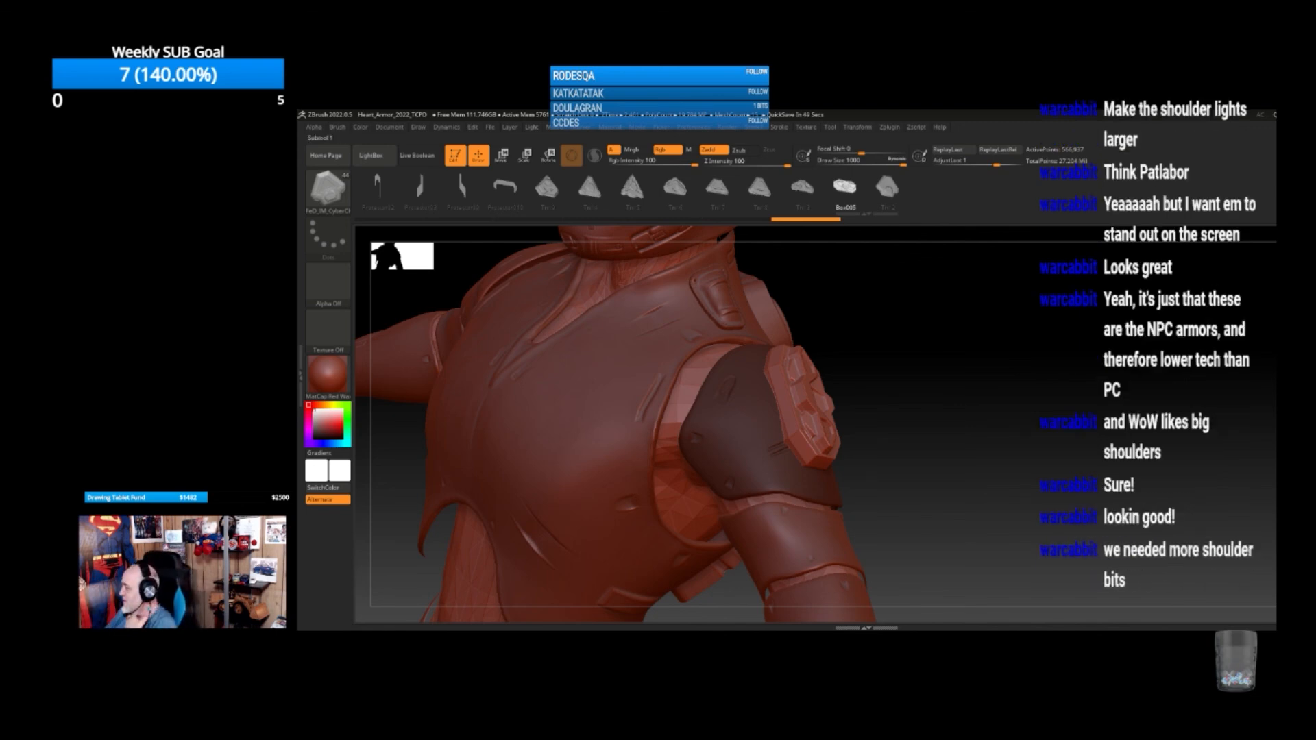
Switch to File Explorer and open the Refs folder of the HEART project under NPC CUX
{"action": "key", "text": "alt+Tab"}
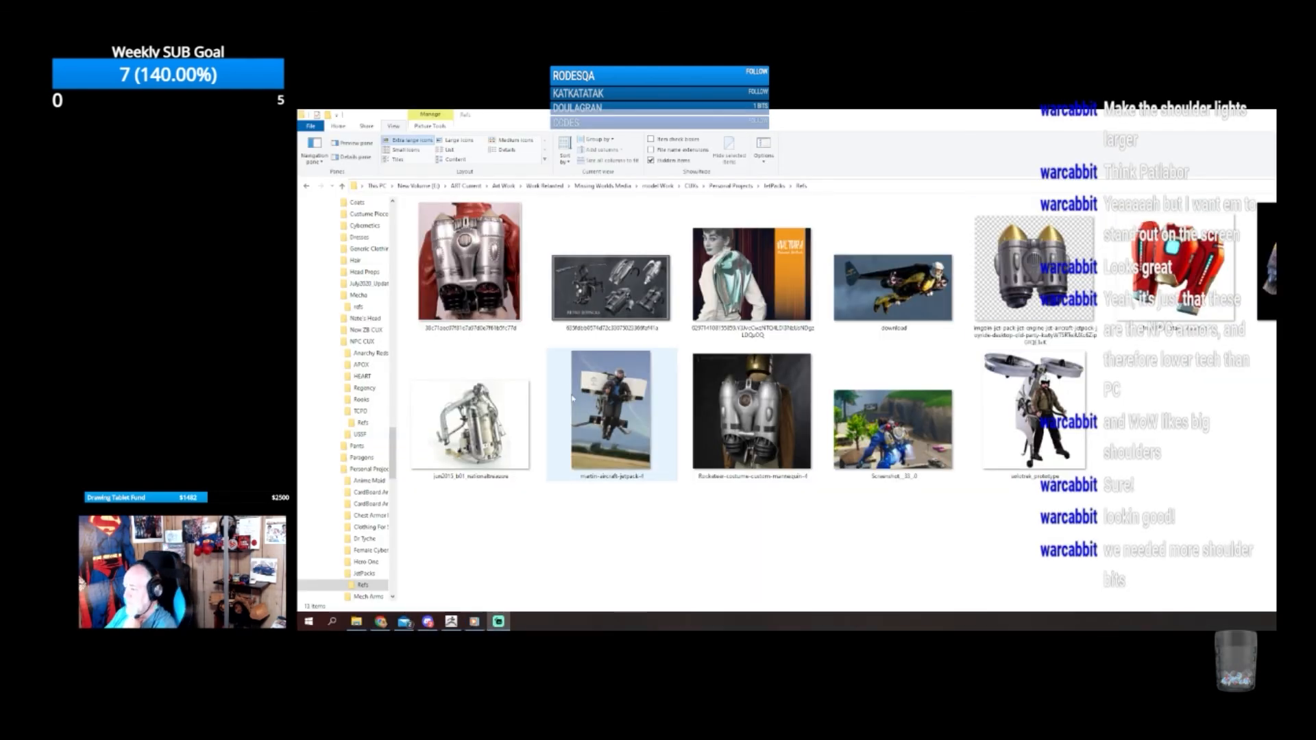
{"action": "left_click", "coordinate": [355, 622]}
{"action": "left_click", "coordinate": [355, 622]}
{"action": "left_click", "coordinate": [355, 622]}
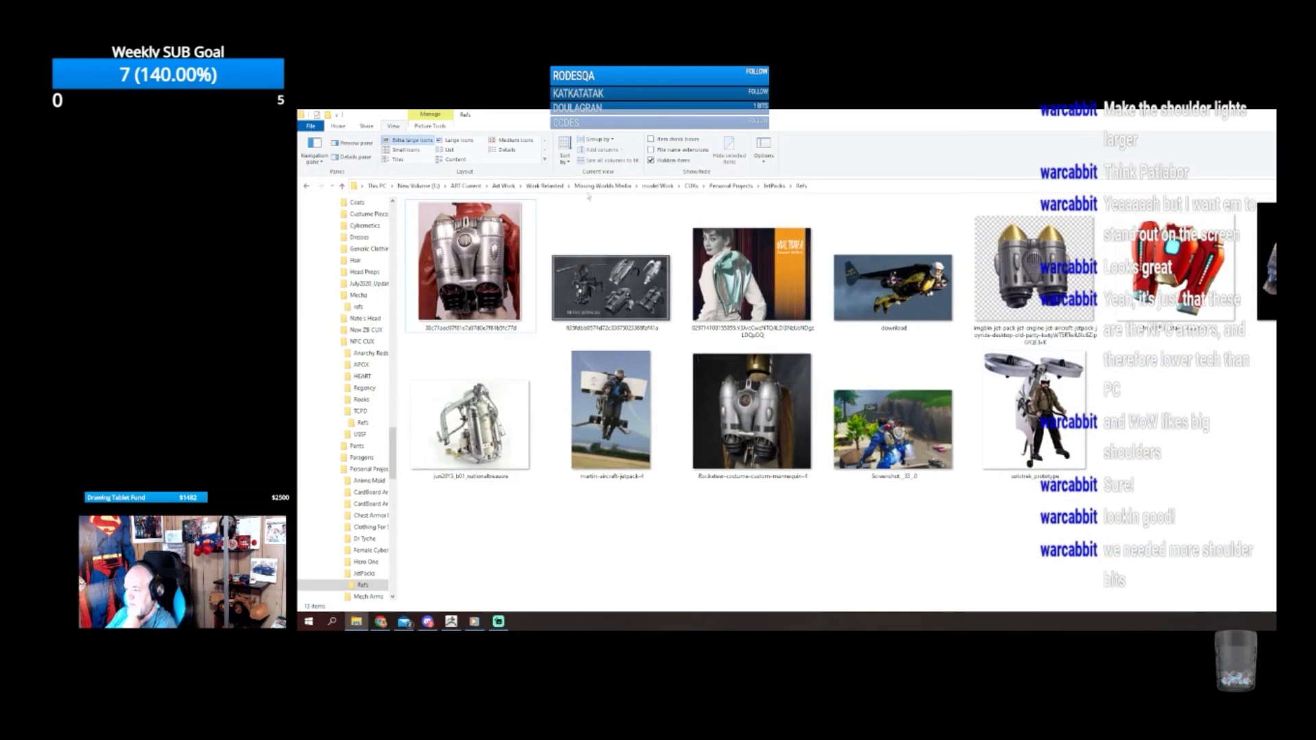
{"action": "left_click", "coordinate": [691, 185]}
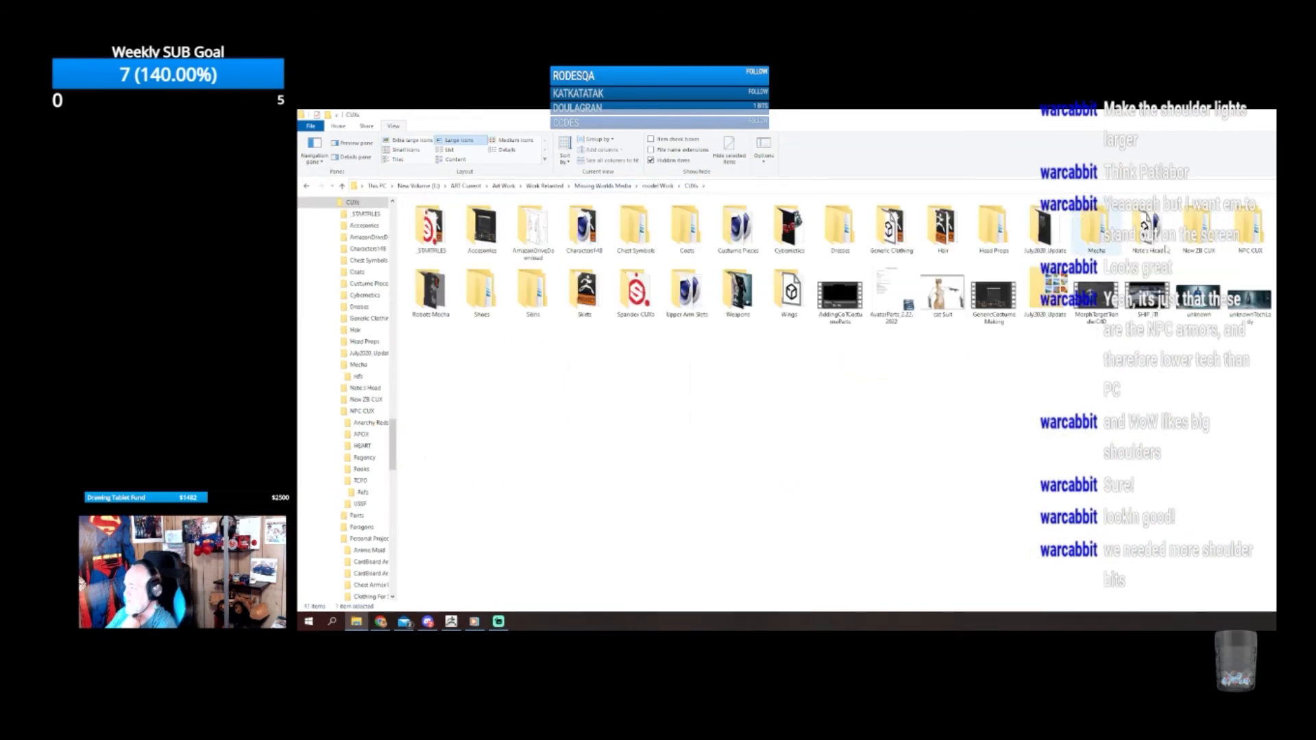
{"action": "double_click", "coordinate": [1250, 233]}
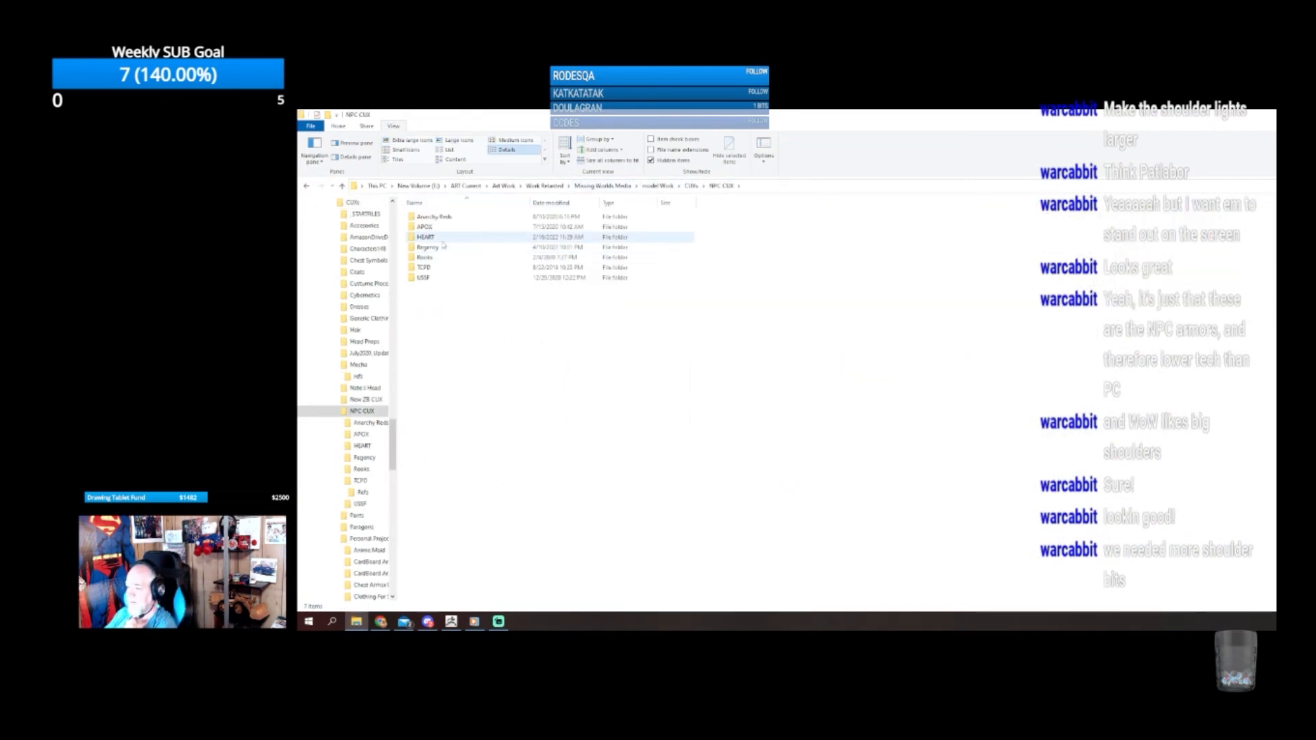
{"action": "double_click", "coordinate": [438, 244]}
{"action": "double_click", "coordinate": [738, 230]}
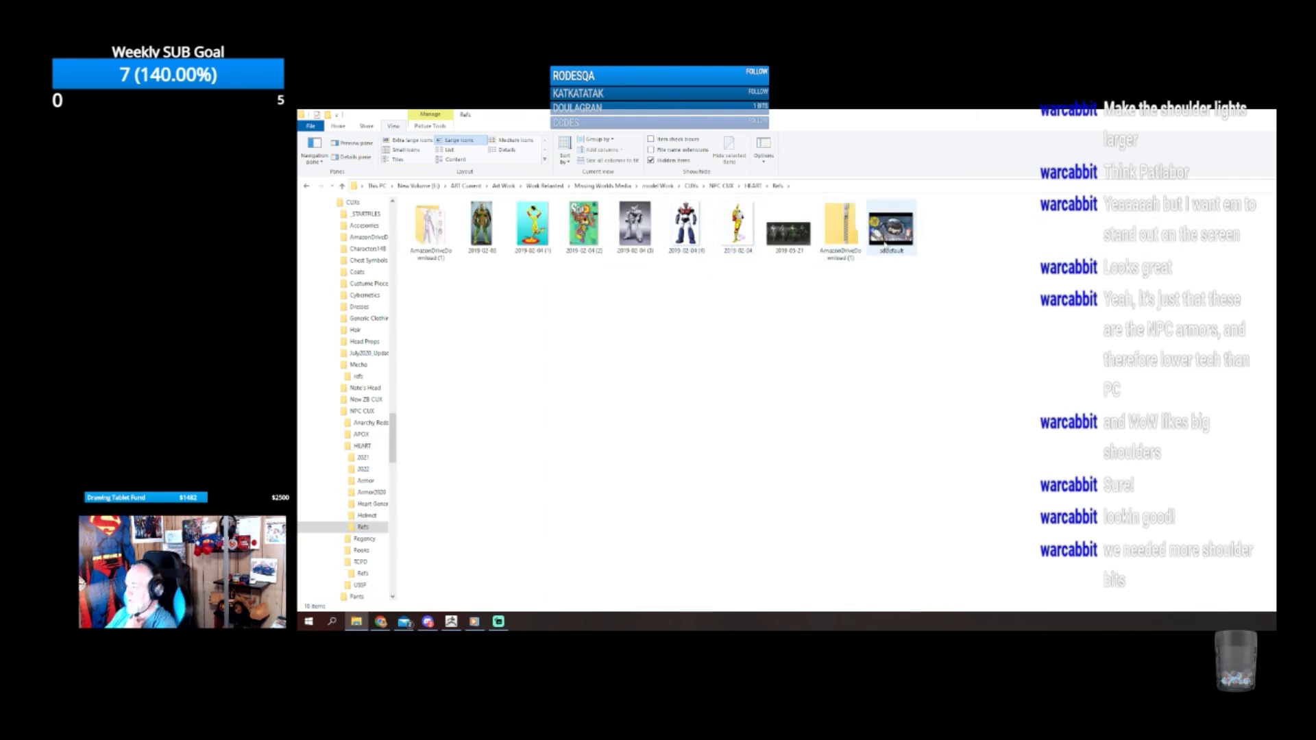
View the Fallout 76 police power armor reference image with red and blue shoulder lights at full window size, and close it
{"action": "right_click", "coordinate": [898, 233]}
{"action": "left_click", "coordinate": [921, 241]}
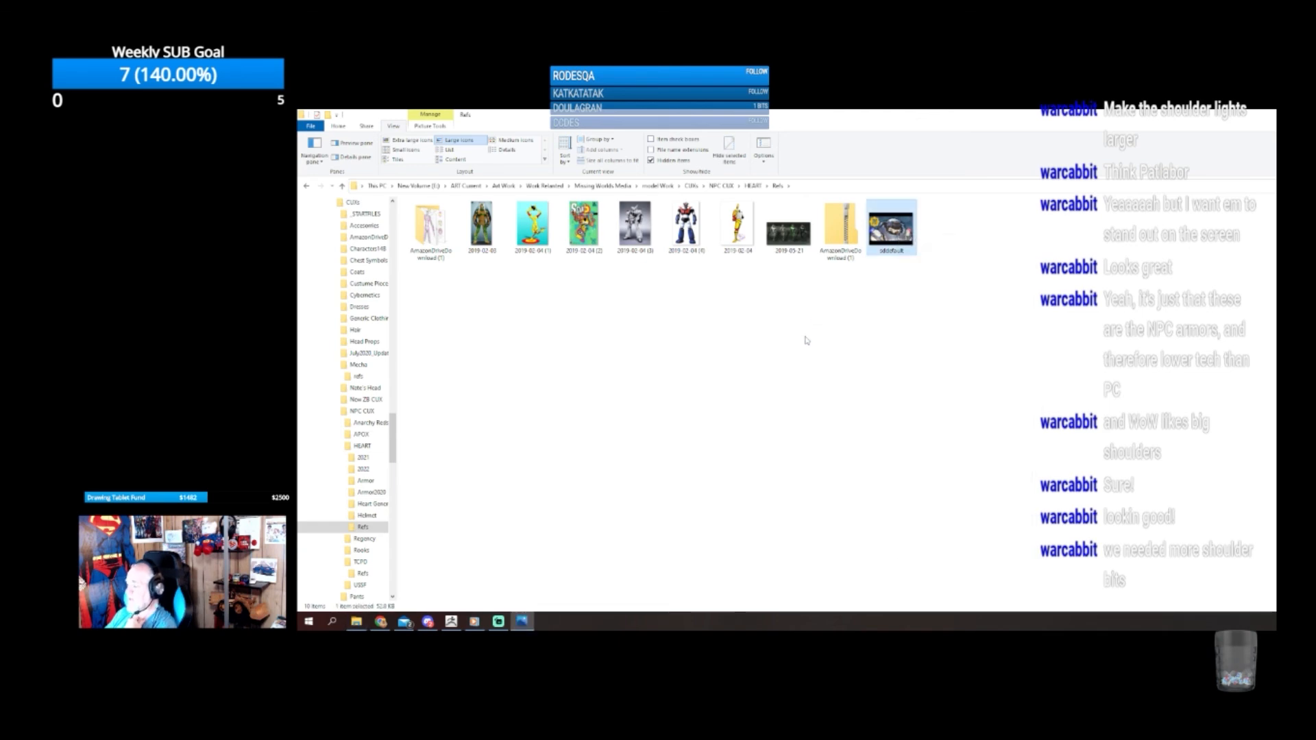
{"action": "left_click", "coordinate": [948, 165]}
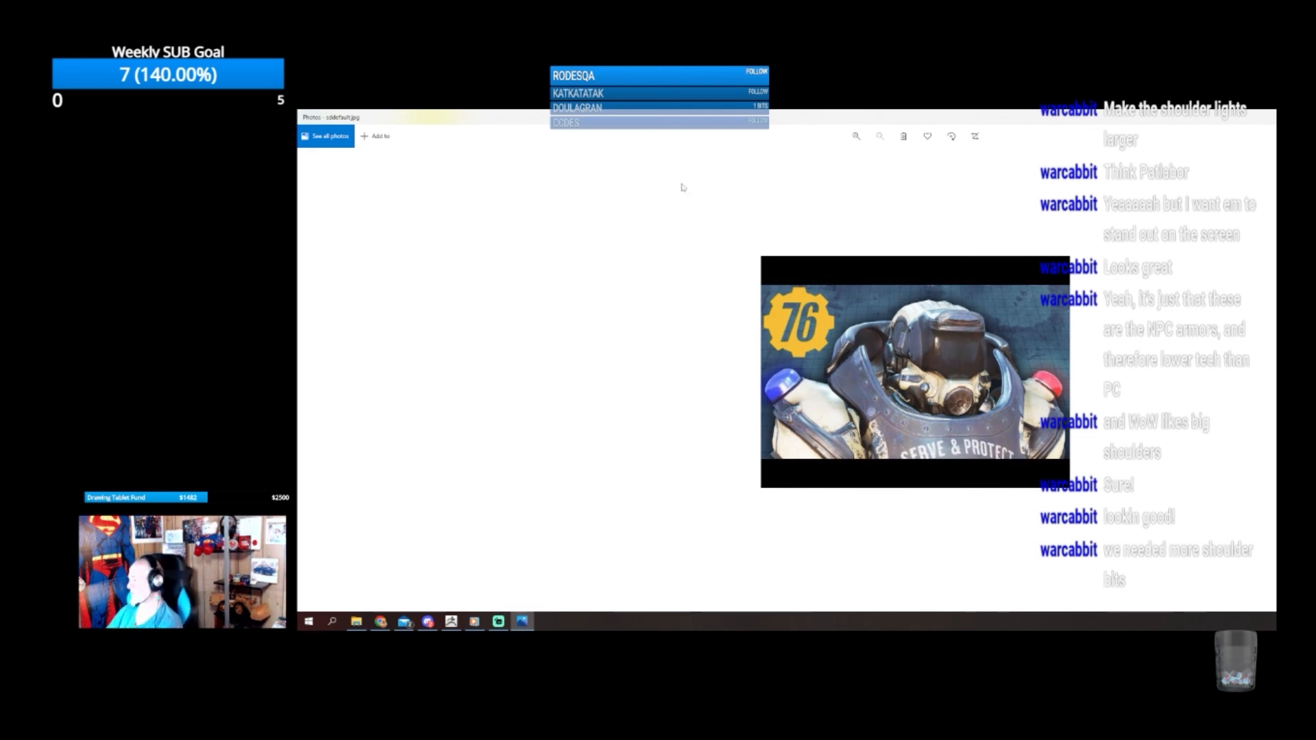
{"action": "left_click", "coordinate": [1274, 117]}
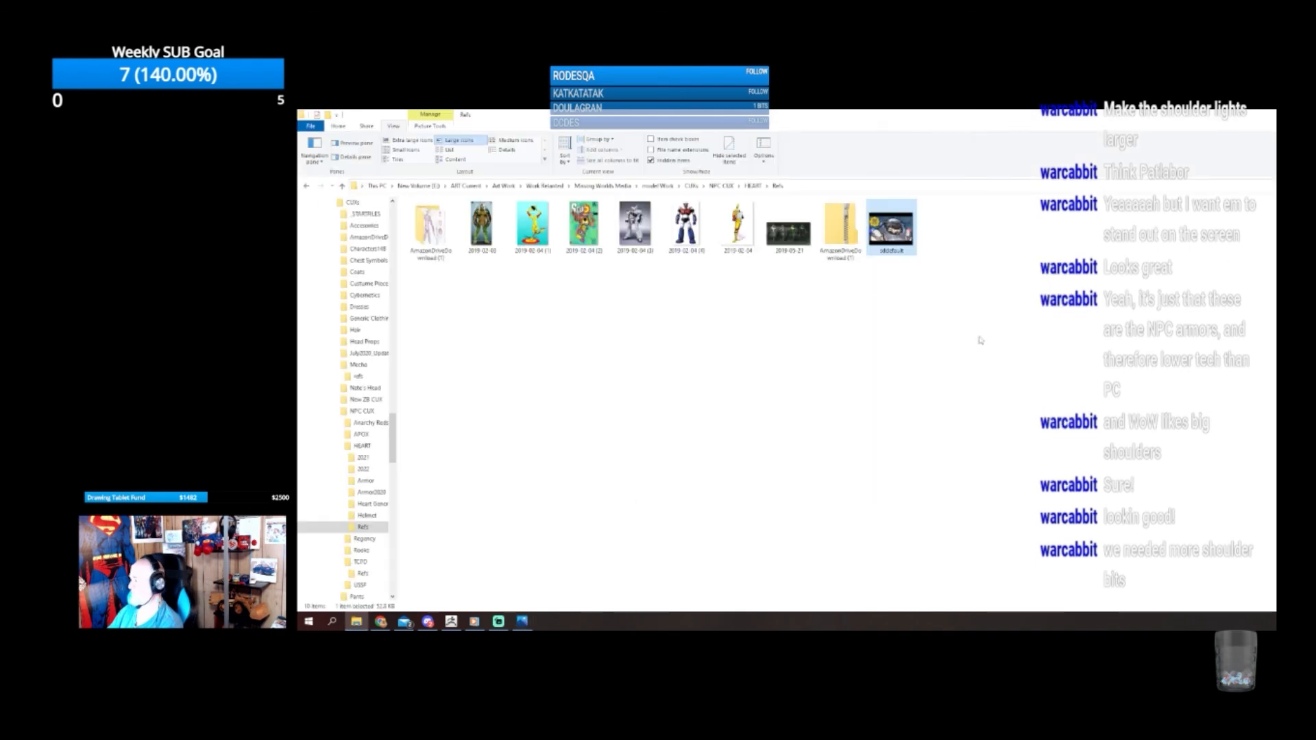
View the 2019-05-21 armor concept image at full window size, leave it, and show the desktop
{"action": "right_click", "coordinate": [783, 241]}
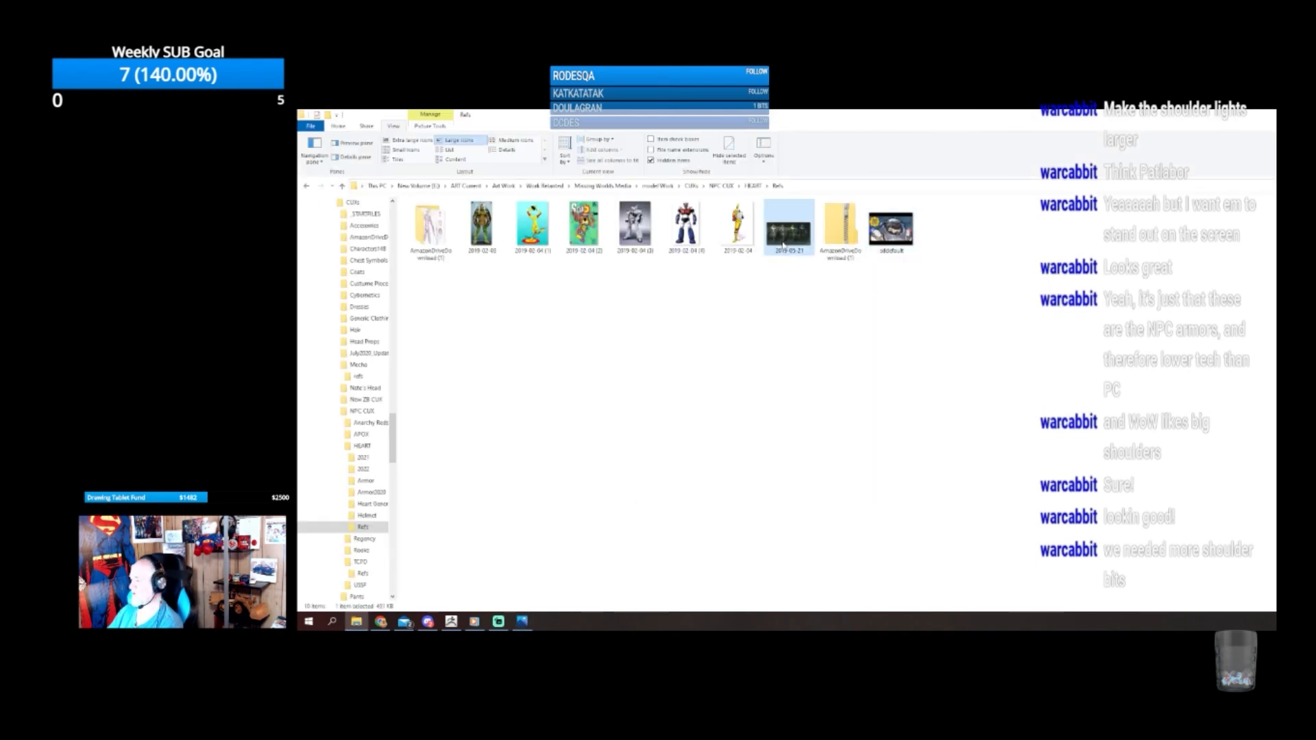
{"action": "left_click", "coordinate": [809, 248]}
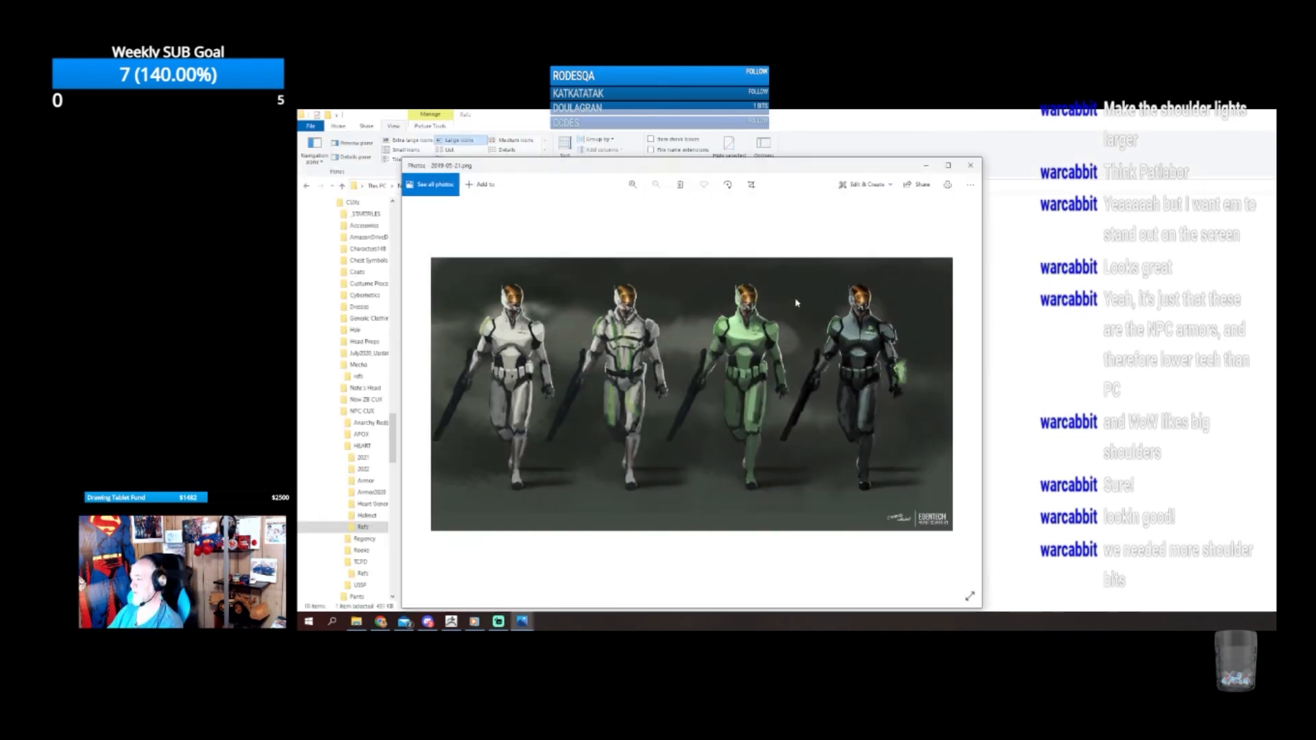
{"action": "left_click", "coordinate": [948, 165]}
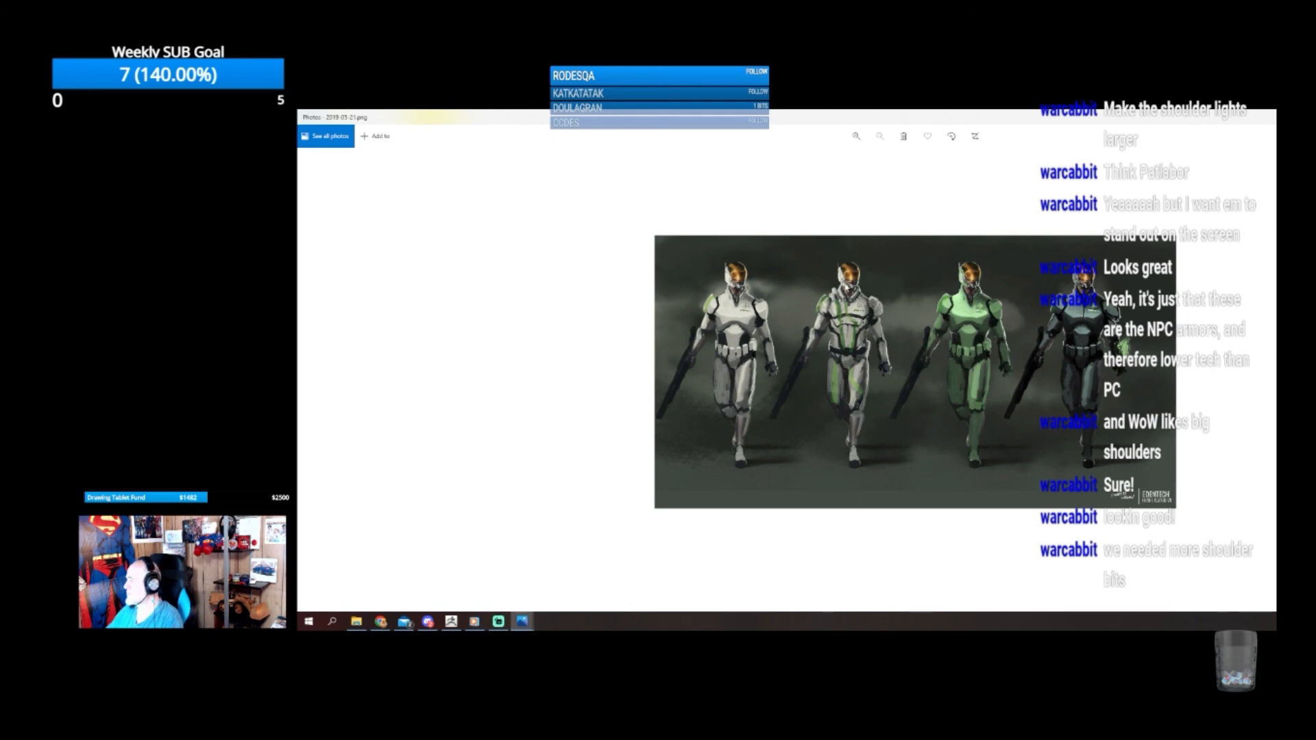
{"action": "key", "text": "alt+Tab"}
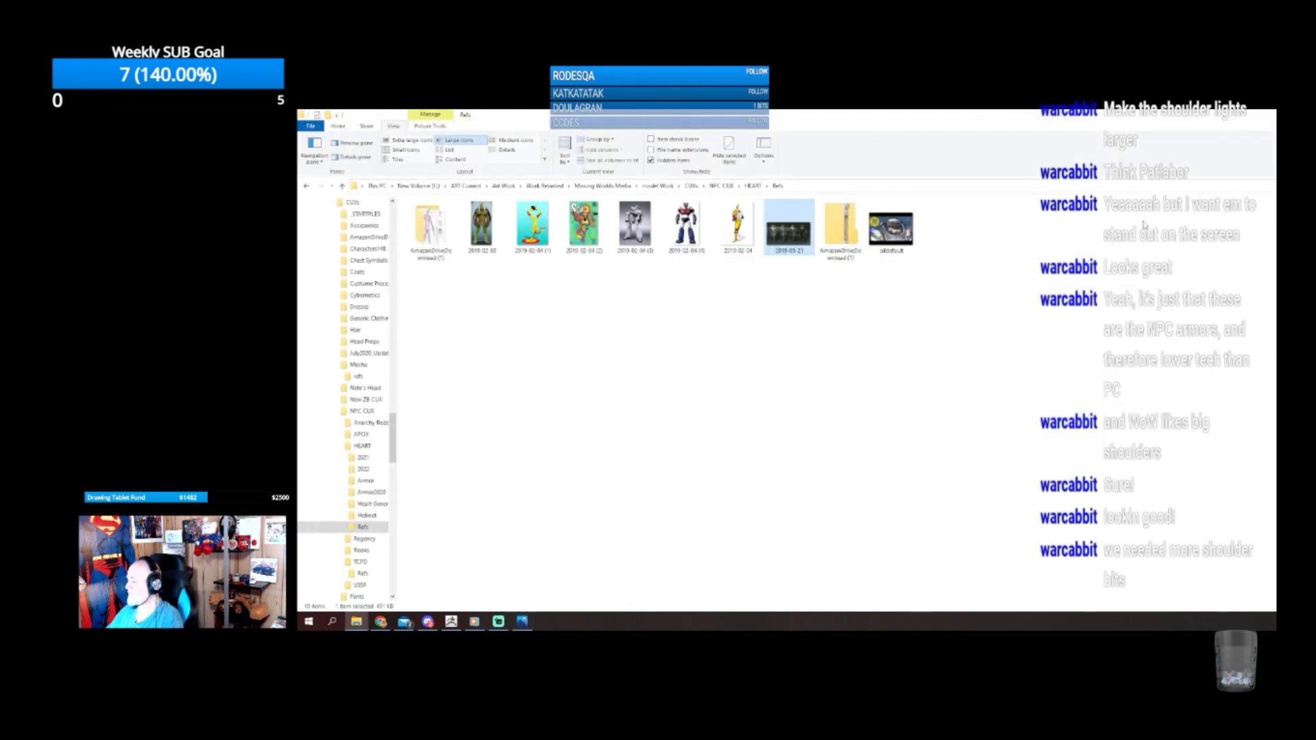
{"action": "key", "text": "super+d"}
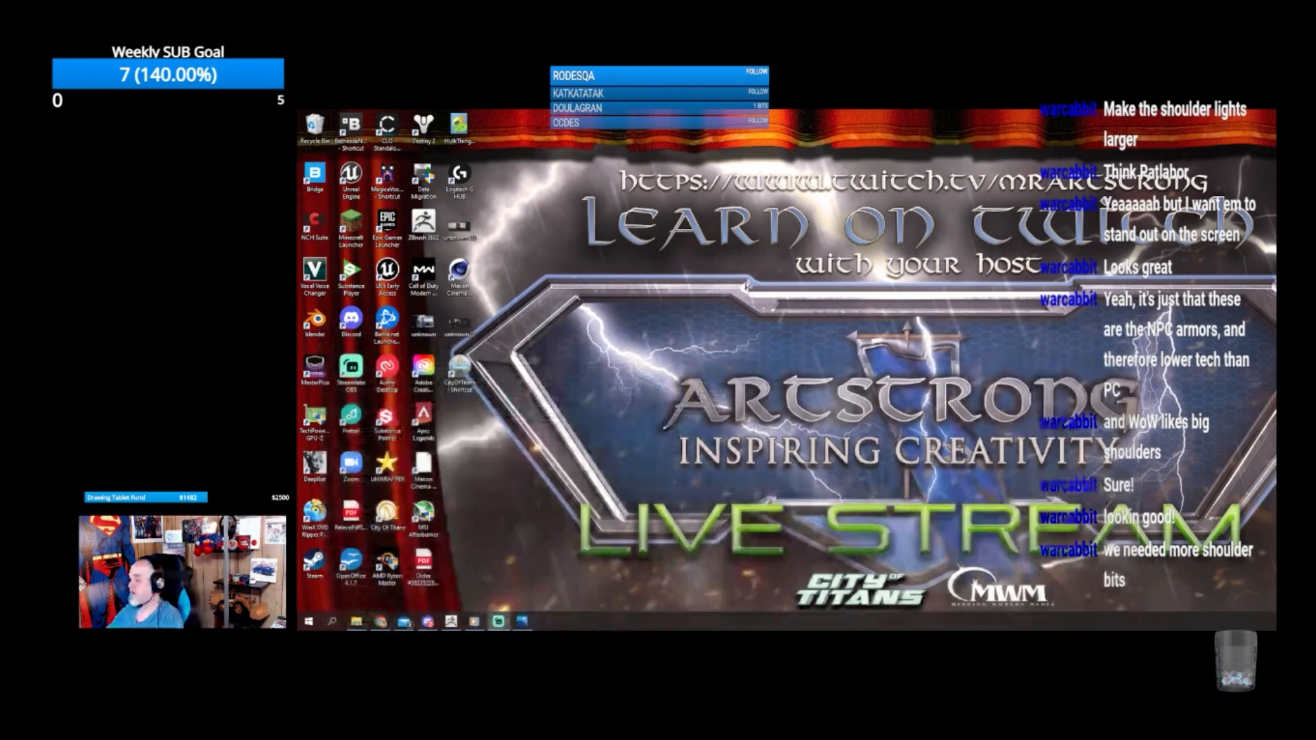
Switch to Discord to view the white mech reference image in the chat, and return to ZBrush at full window size
{"action": "left_click", "coordinate": [429, 621]}
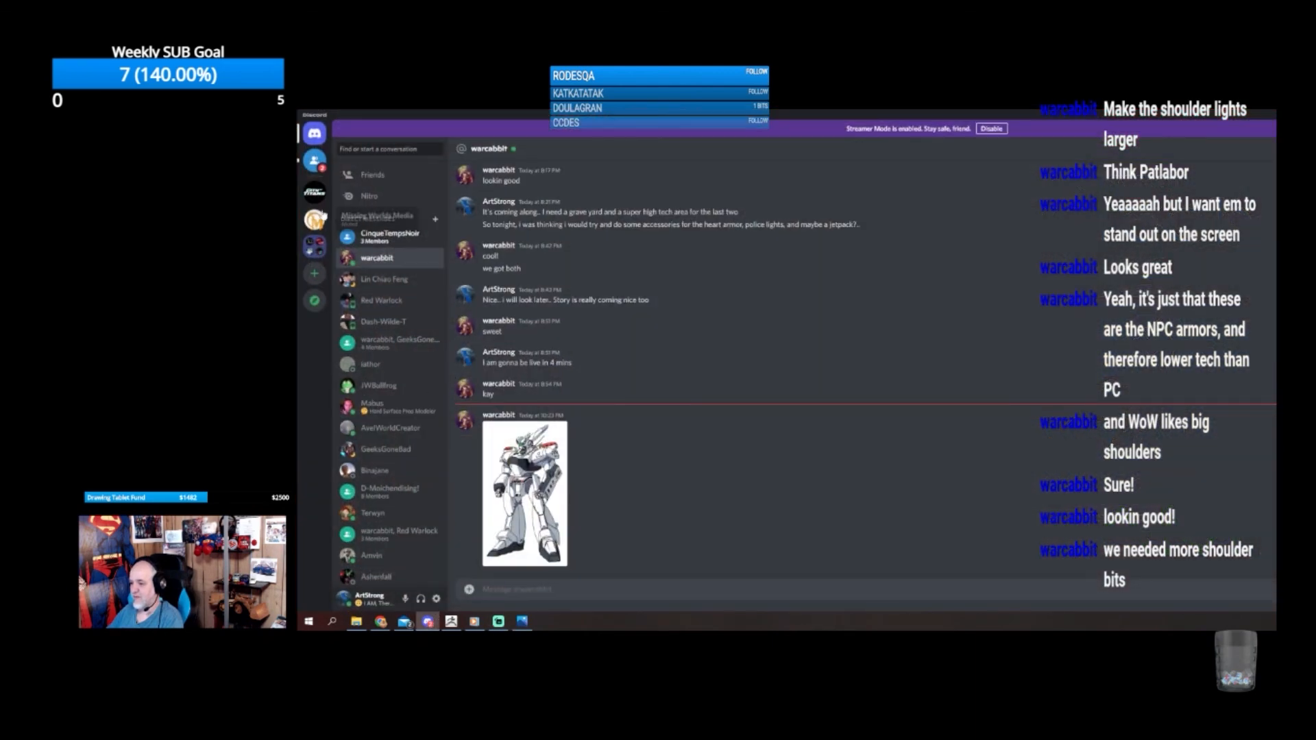
{"action": "key", "text": "super+d"}
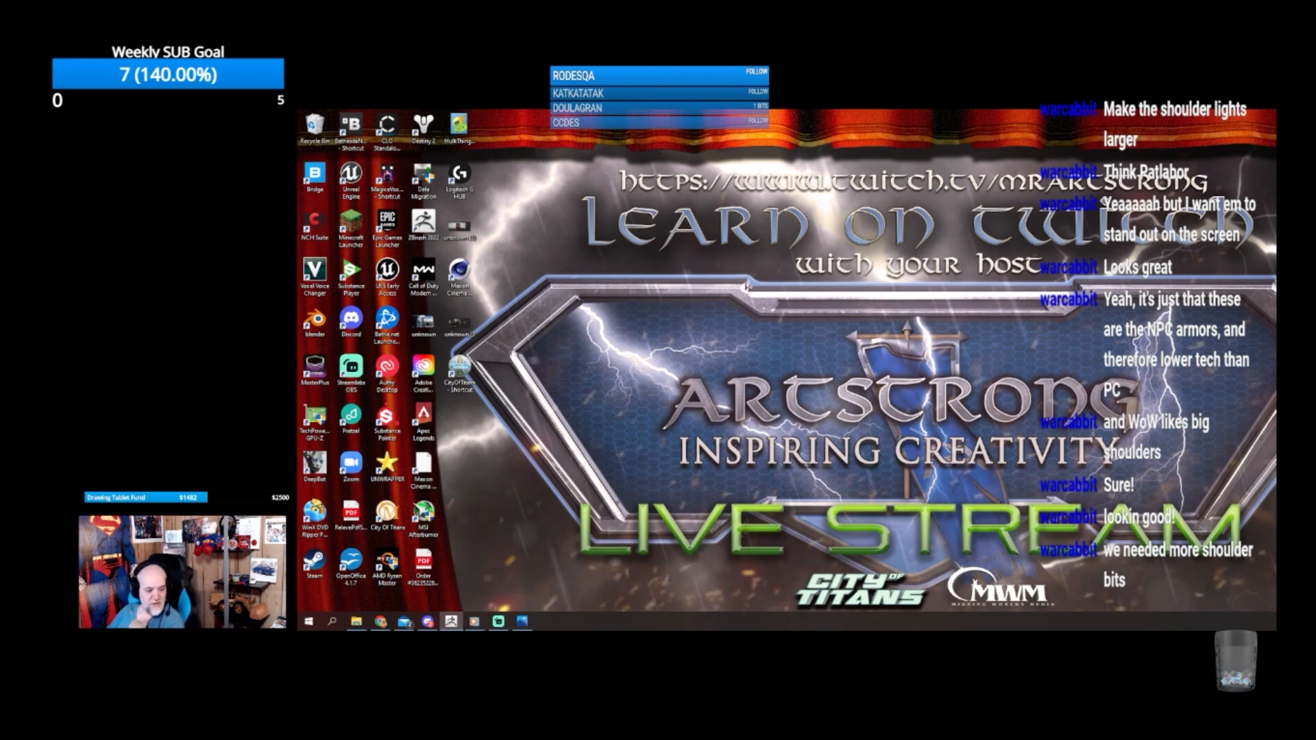
{"action": "left_click", "coordinate": [451, 621]}
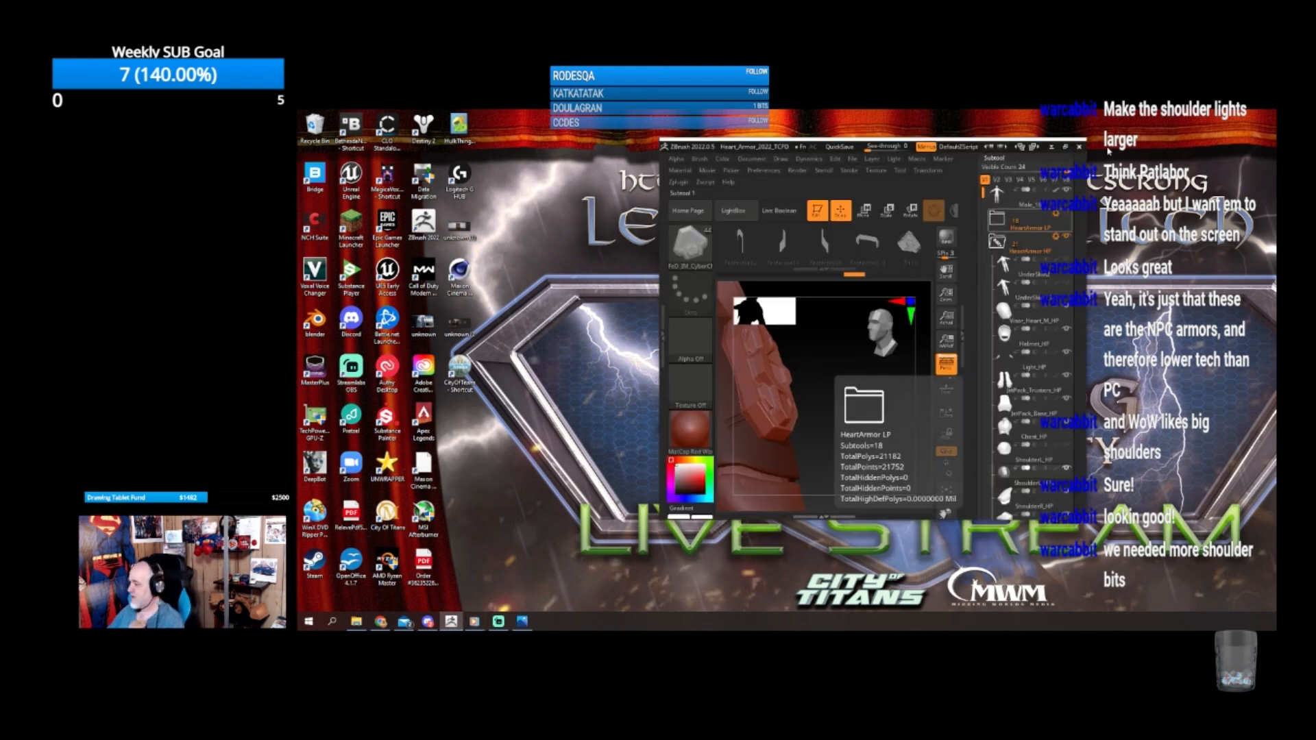
{"action": "left_click", "coordinate": [1065, 147]}
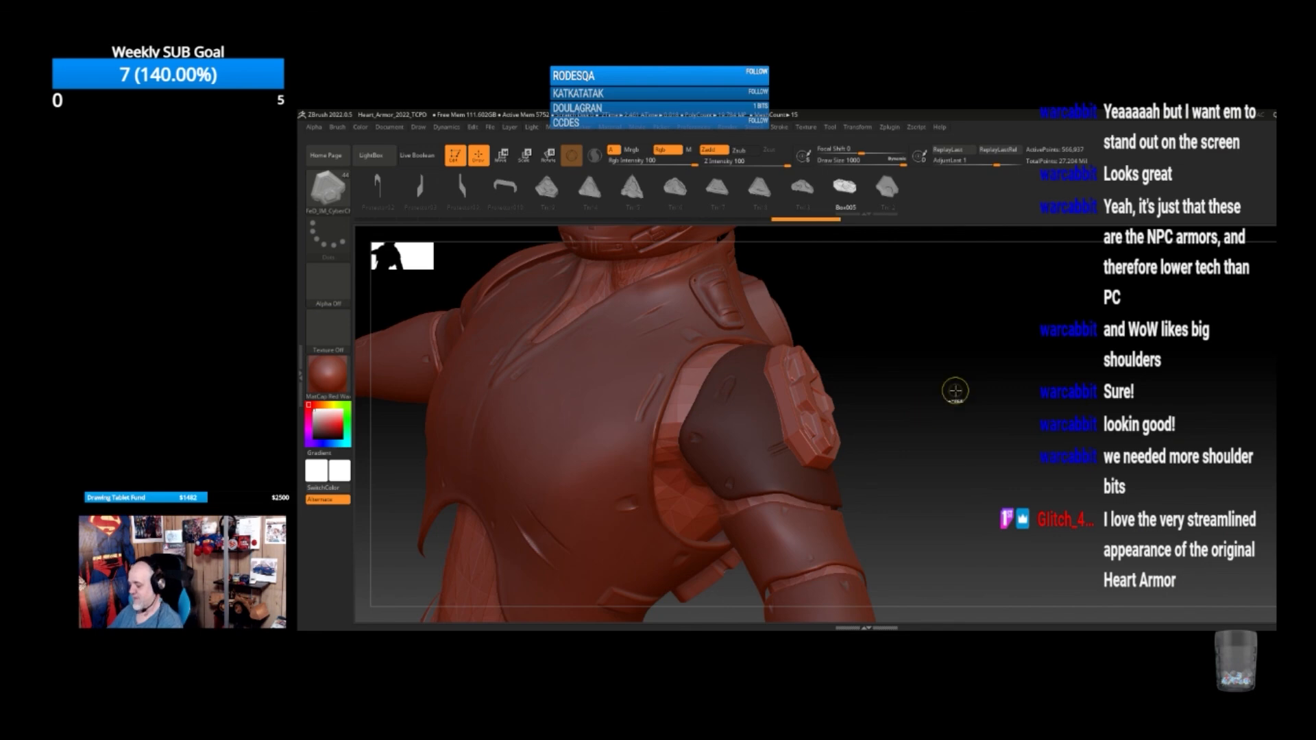
Undo the recent shoulder masking and inserted shoulder chunk, and inspect the armor from the back
{"action": "key", "text": "ctrl+z"}
{"action": "key", "text": "ctrl+z"}
{"action": "key", "text": "ctrl+z"}
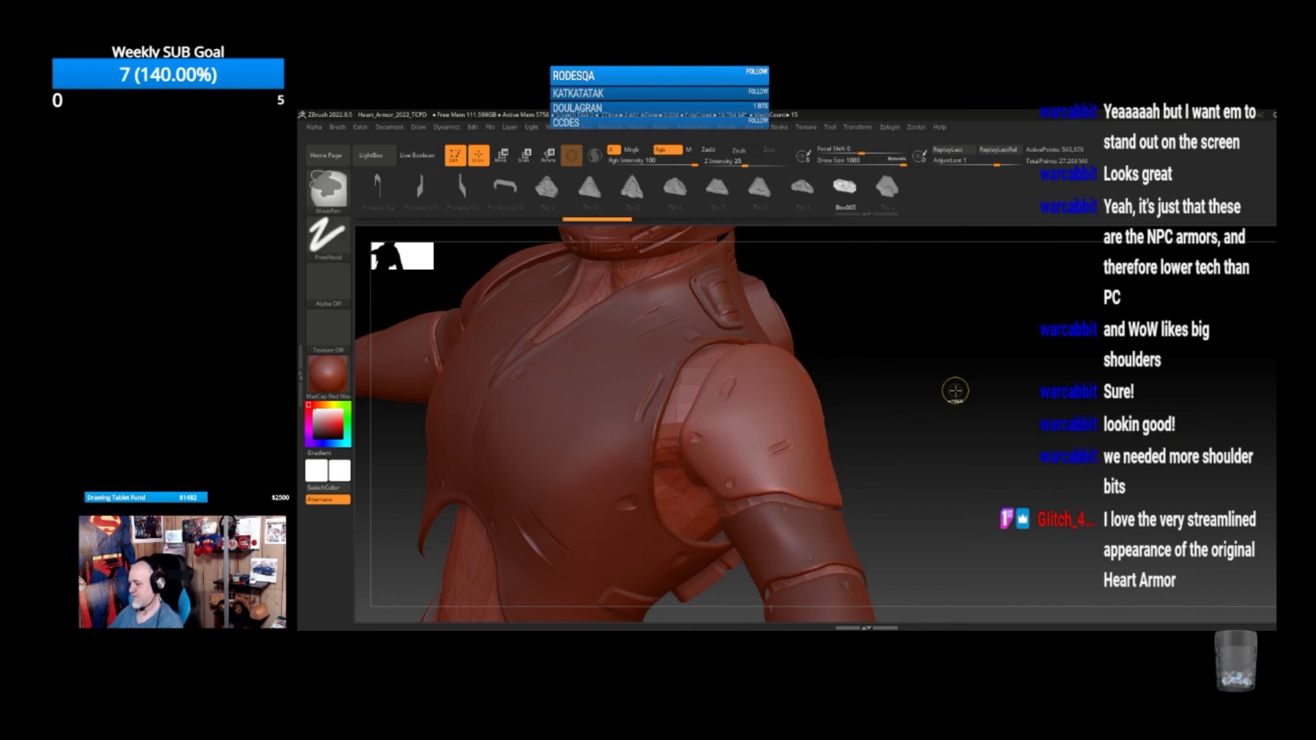
{"action": "key", "text": "ctrl+z"}
{"action": "key", "text": "ctrl+z"}
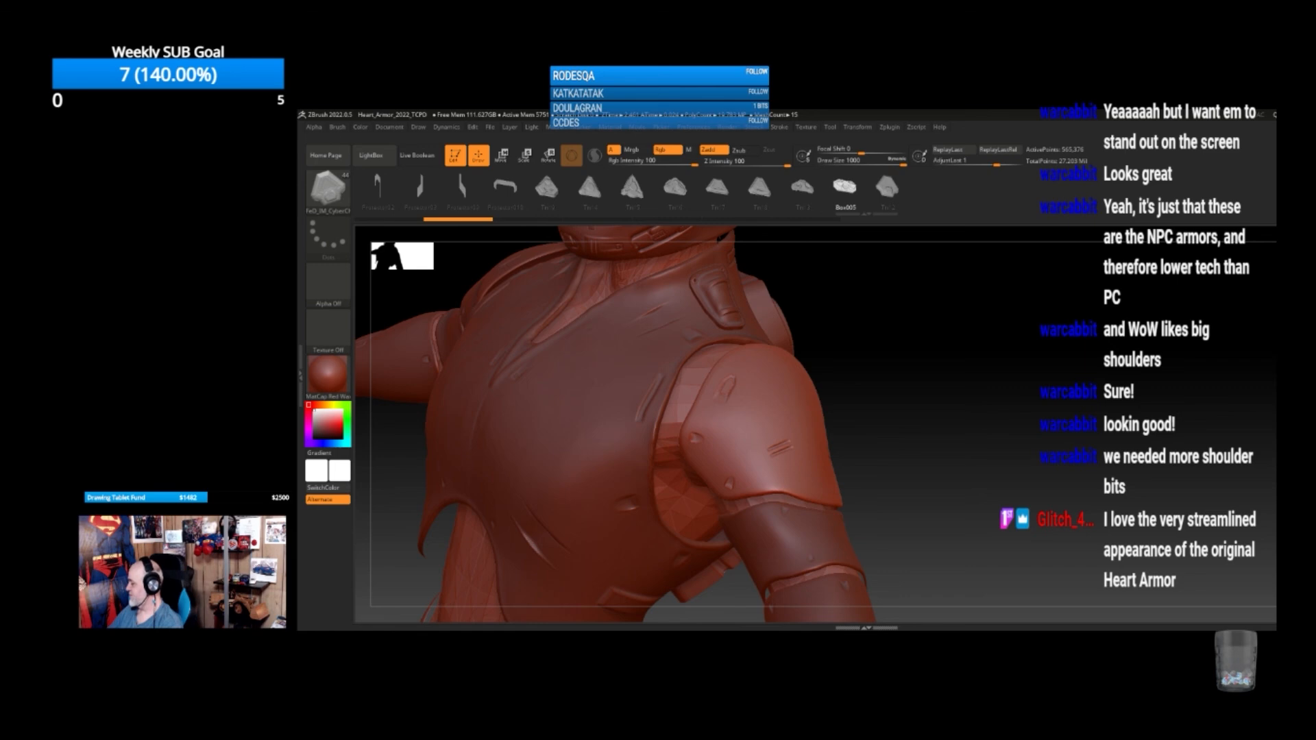
{"action": "key", "text": "Return"}
{"action": "mouse_move", "coordinate": [961, 423]}
{"action": "left_mouse_down"}
{"action": "mouse_move", "coordinate": [1011, 453]}
{"action": "mouse_move", "coordinate": [1040, 435]}
{"action": "mouse_move", "coordinate": [969, 421]}
{"action": "mouse_move", "coordinate": [955, 340]}
{"action": "mouse_move", "coordinate": [979, 374]}
{"action": "mouse_move", "coordinate": [1090, 378]}
{"action": "mouse_move", "coordinate": [1039, 377]}
{"action": "mouse_move", "coordinate": [1031, 397]}
{"action": "mouse_move", "coordinate": [1086, 369]}
{"action": "left_mouse_up"}
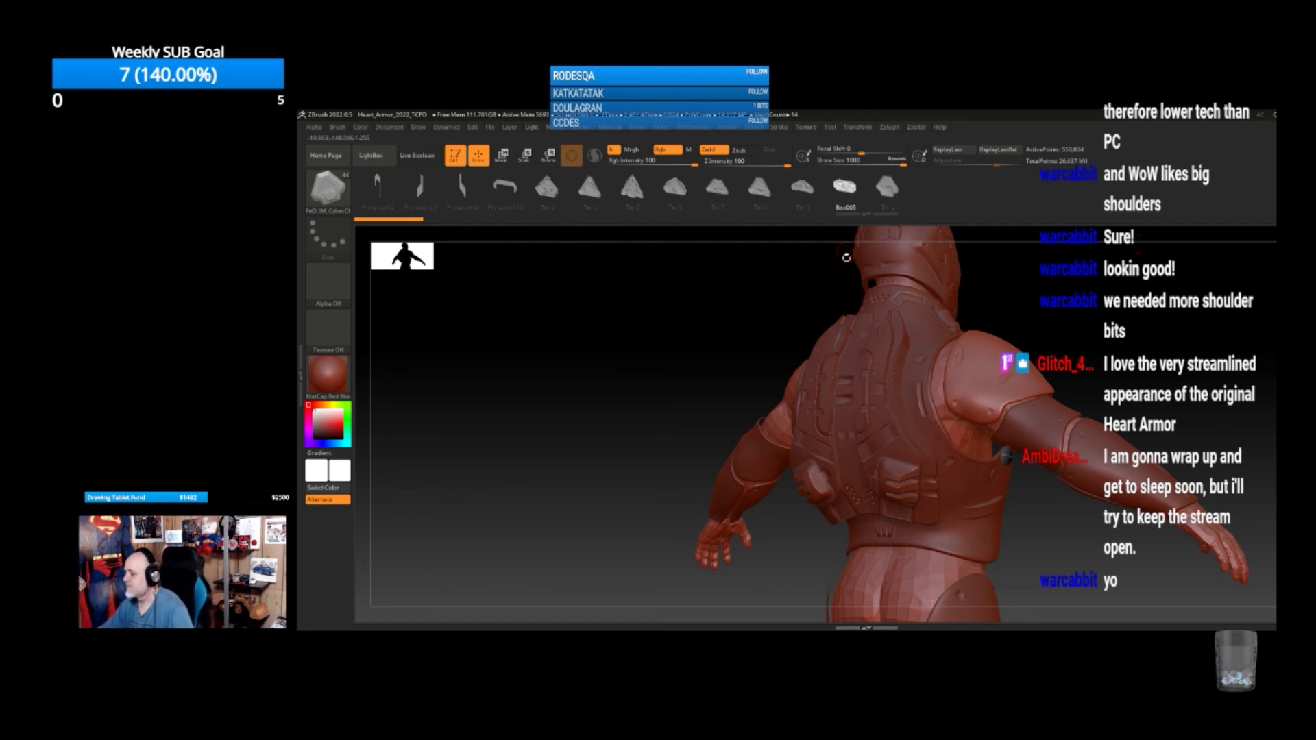
Save the project over the existing Heart_Armor_2022_TCPD file in the 2022 folder, accepting the overwrite
{"action": "key", "text": "ctrl+s"}
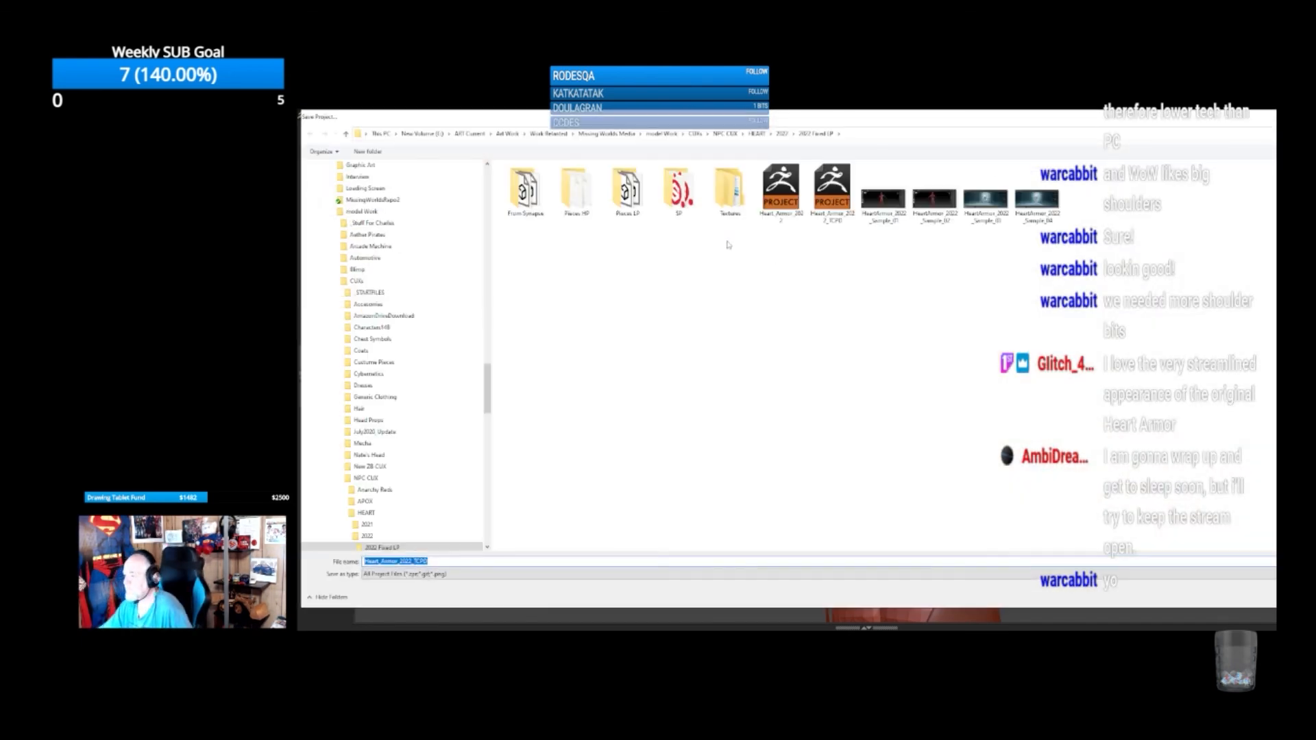
{"action": "left_click", "coordinate": [839, 203]}
{"action": "left_click", "coordinate": [1275, 597]}
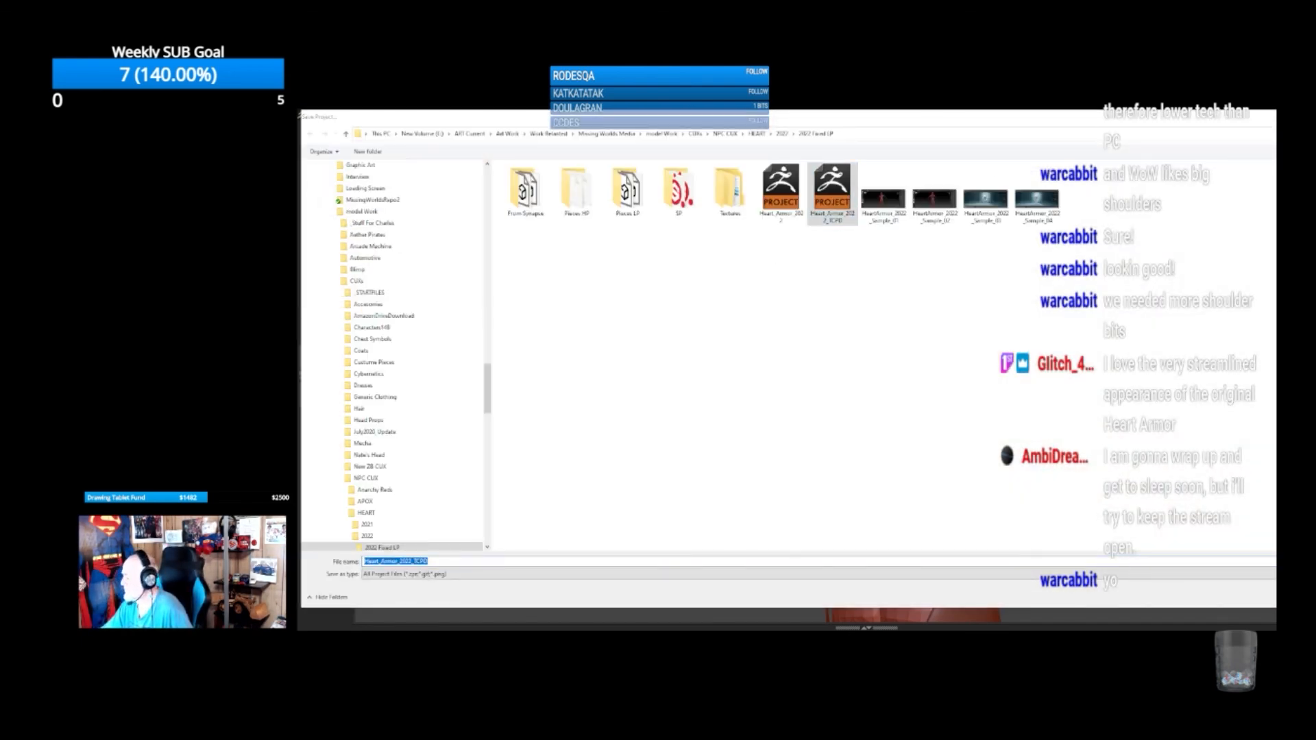
{"action": "left_click", "coordinate": [939, 365]}
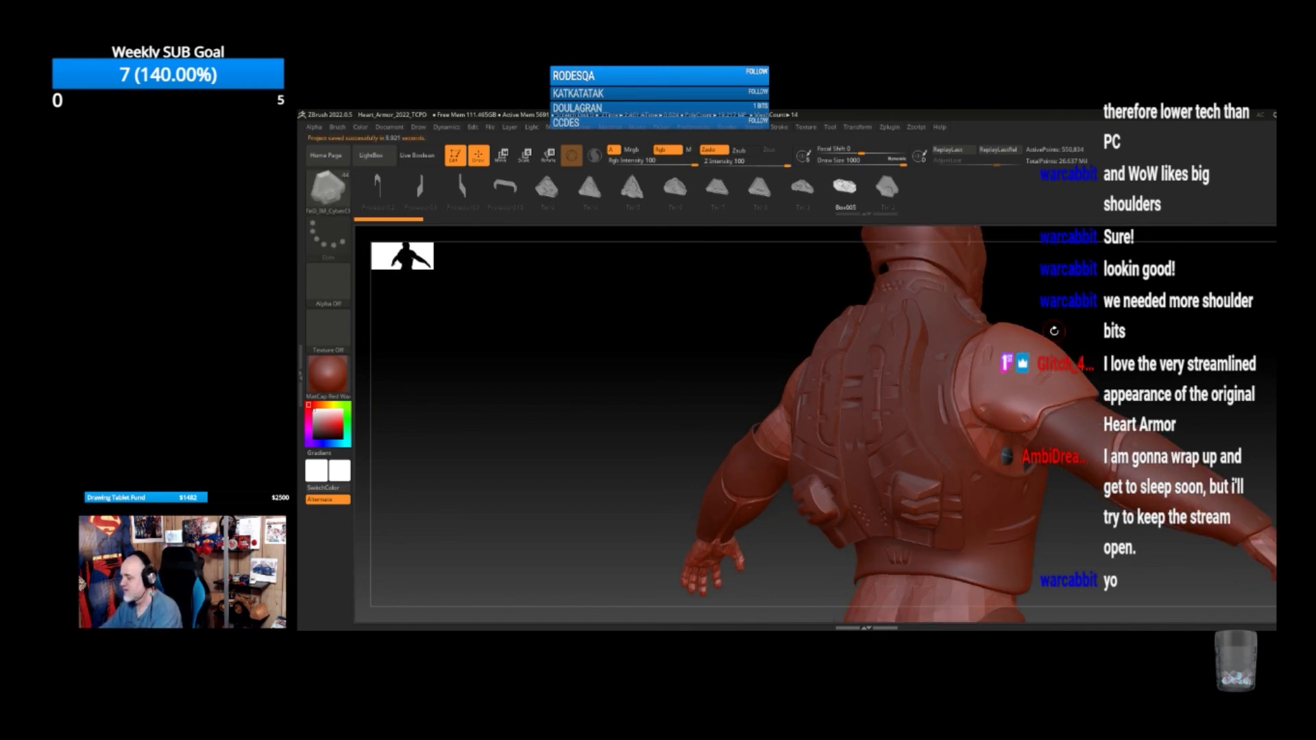
Inspect the armor's back, switch to Chrome, and view the City of Titans forums page
{"action": "left_click_drag", "start_coordinate": [1088, 323], "coordinate": [1264, 307]}
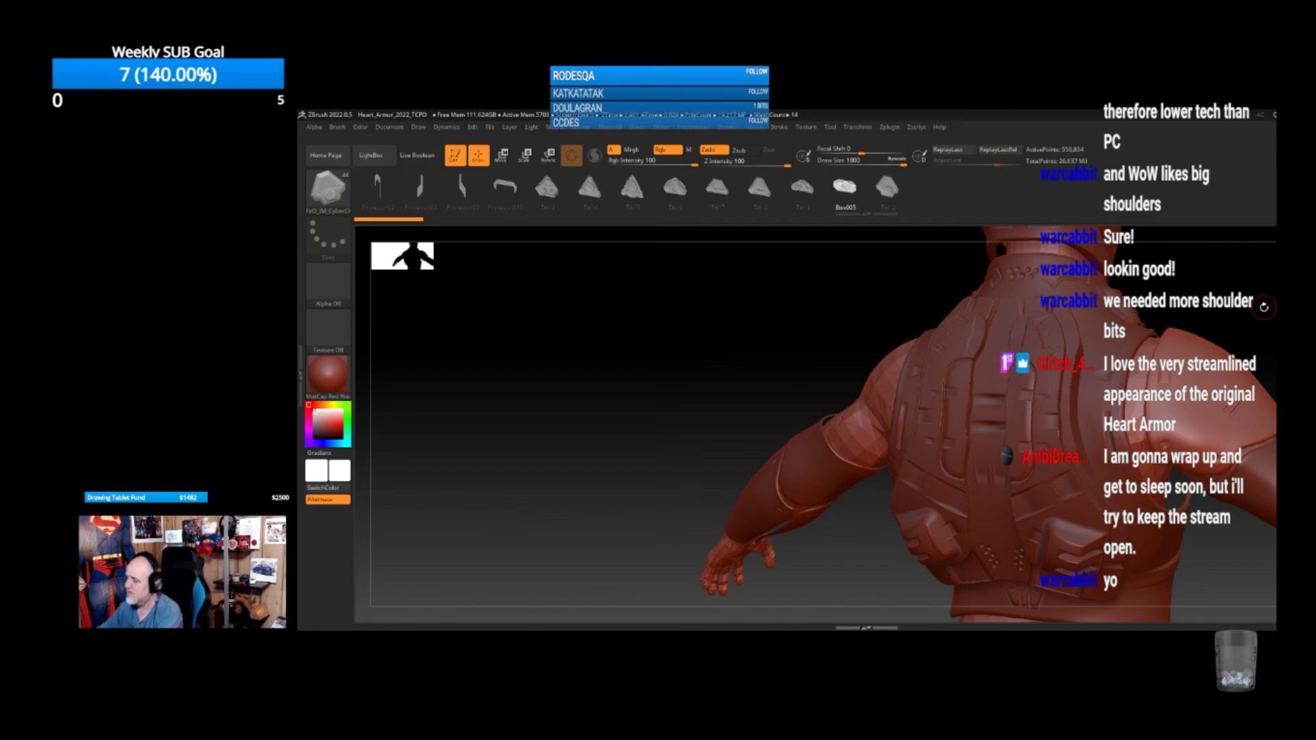
{"action": "left_click", "coordinate": [1302, 115]}
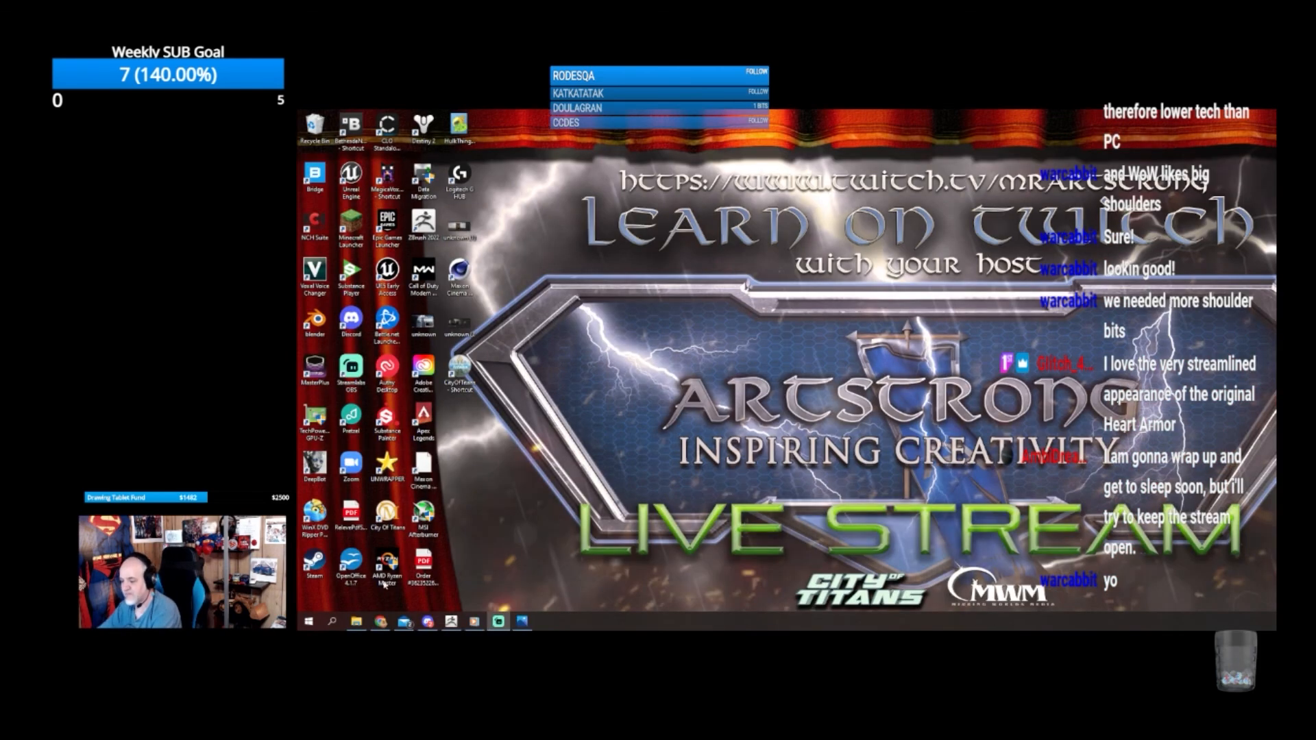
{"action": "left_click", "coordinate": [380, 621]}
{"action": "left_click", "coordinate": [375, 117]}
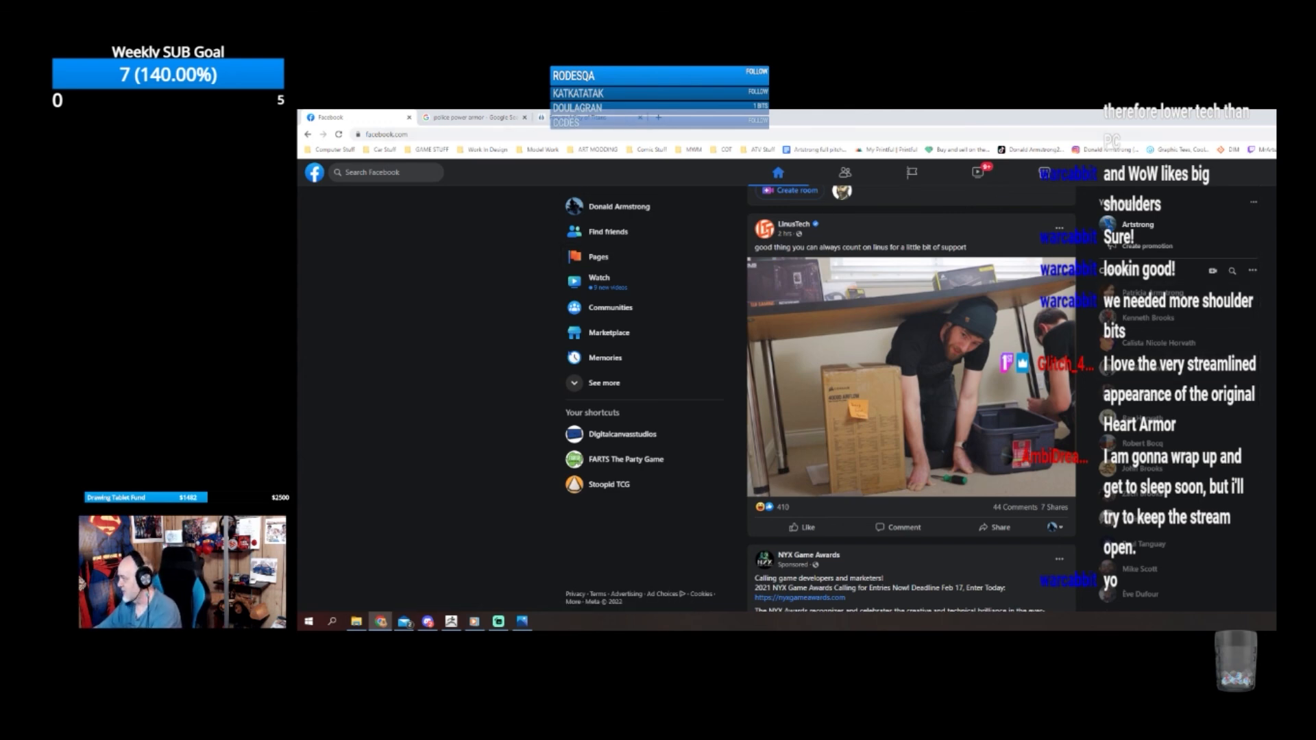
{"action": "left_click", "coordinate": [1274, 116]}
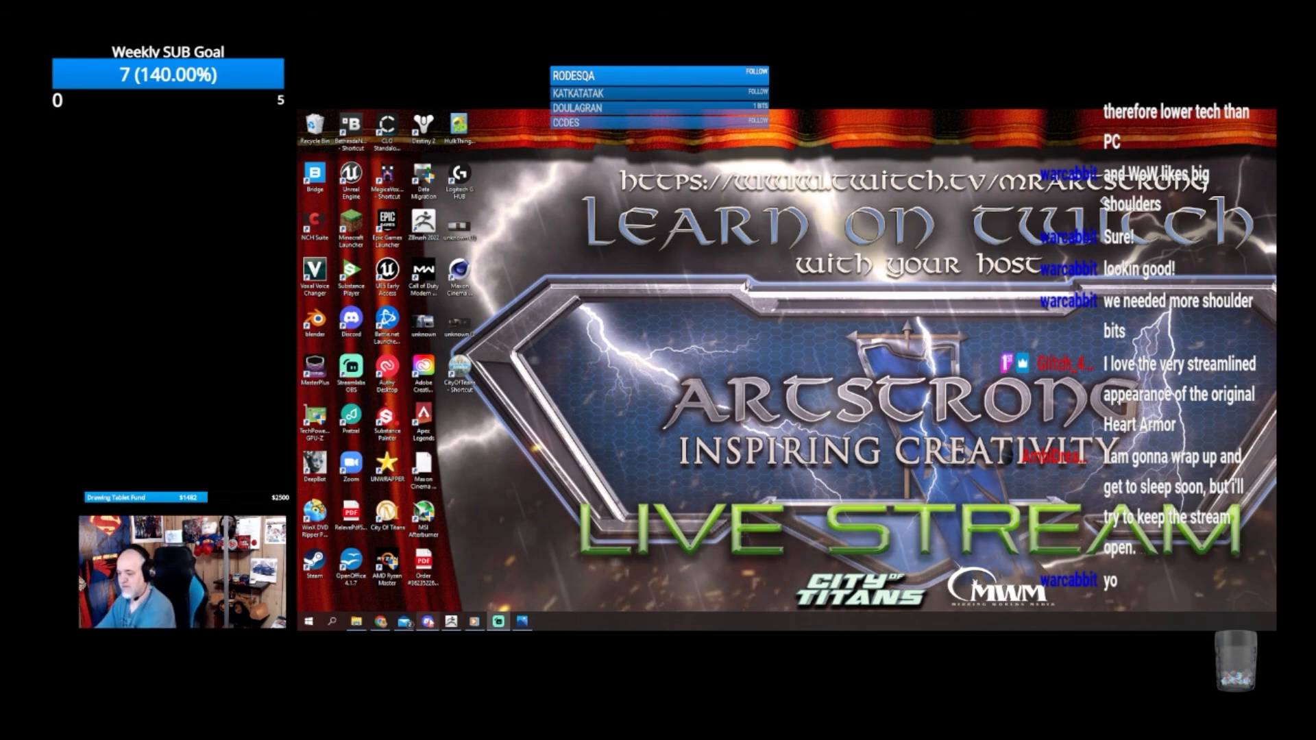
{"action": "left_click", "coordinate": [381, 622]}
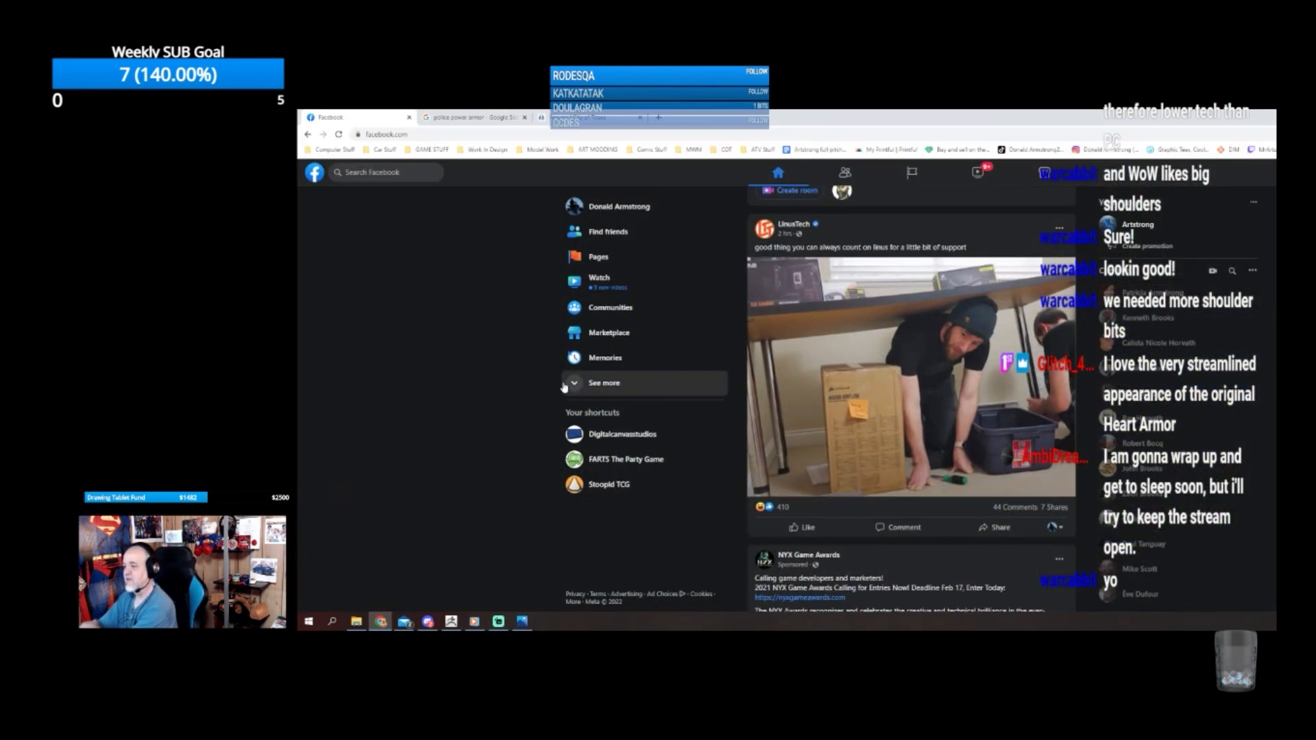
{"action": "left_click", "coordinate": [541, 117]}
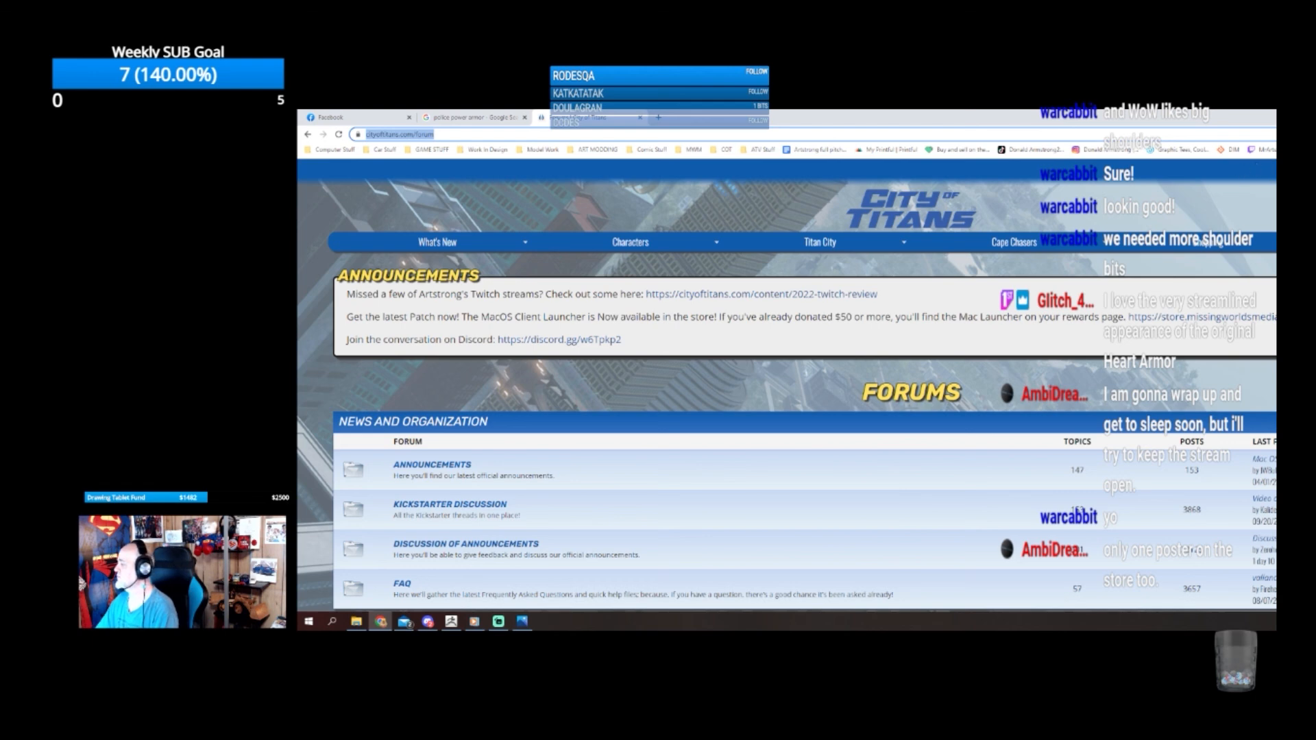
{"action": "left_click", "coordinate": [1260, 149]}
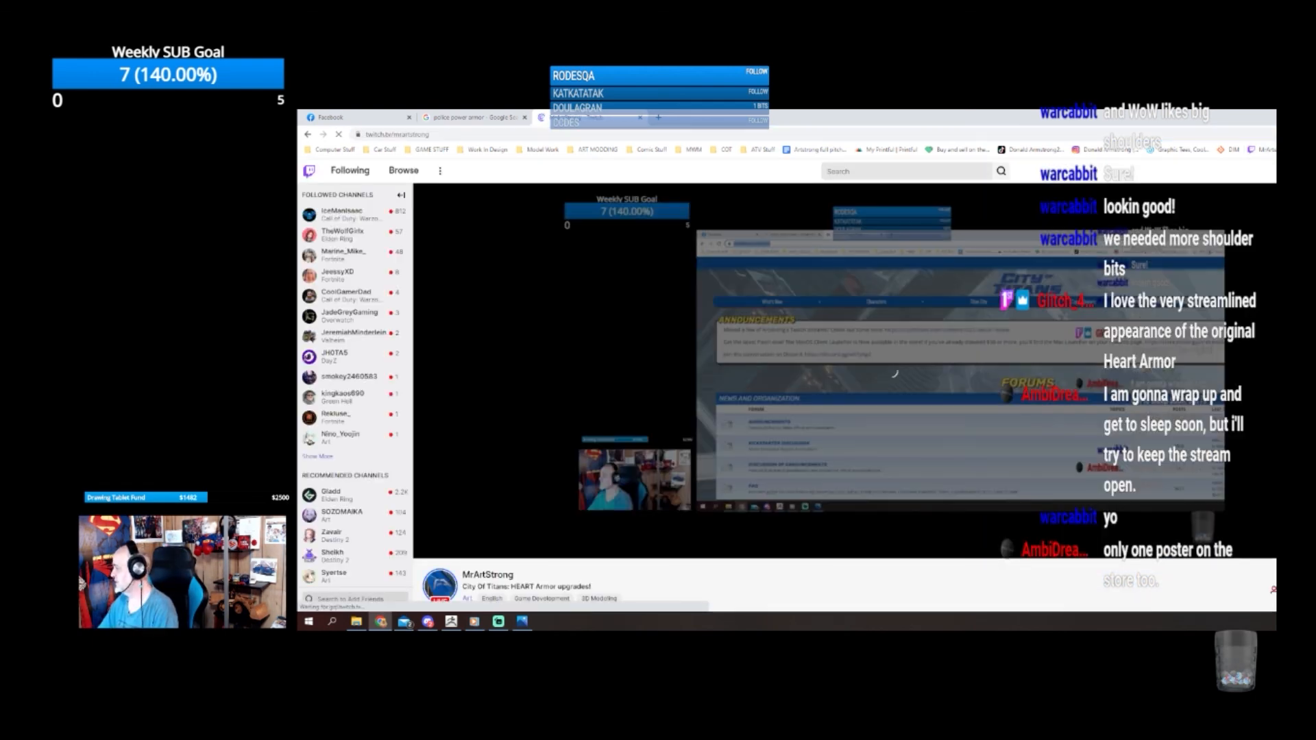
{"action": "left_click", "coordinate": [1274, 149]}
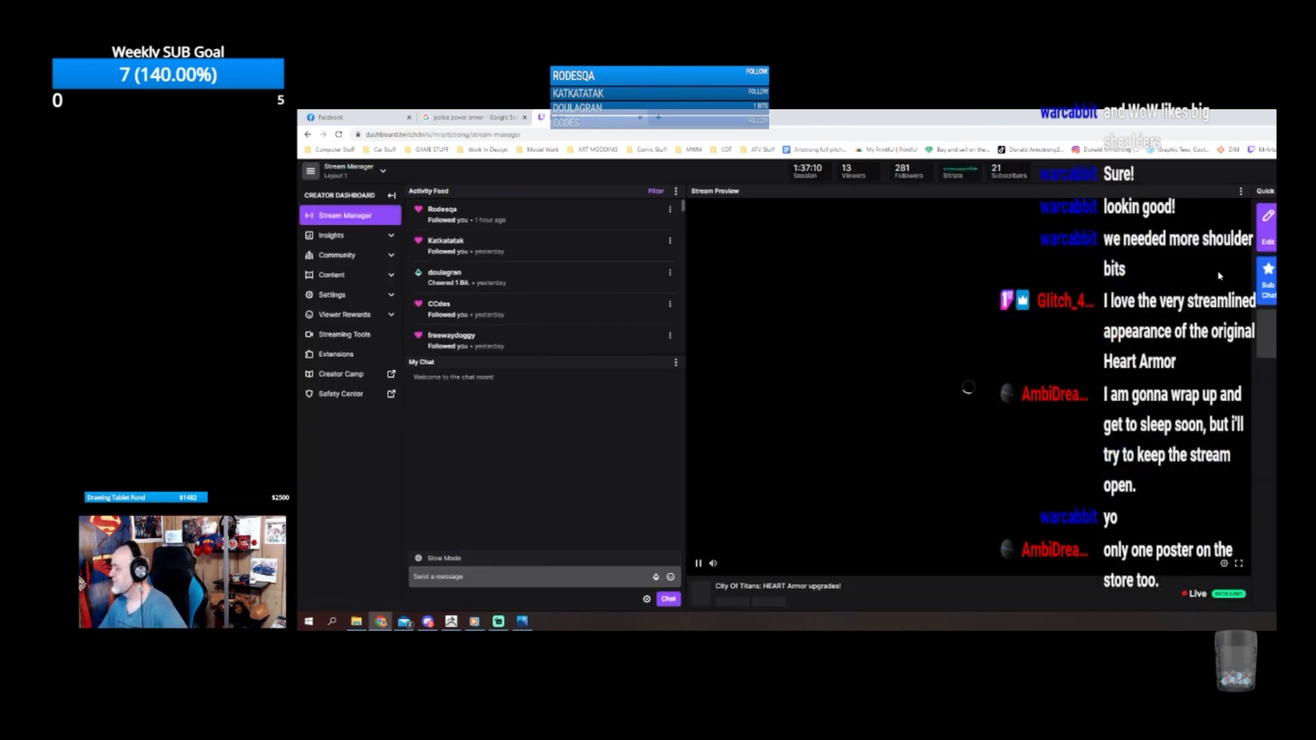
{"action": "left_click", "coordinate": [1266, 334]}
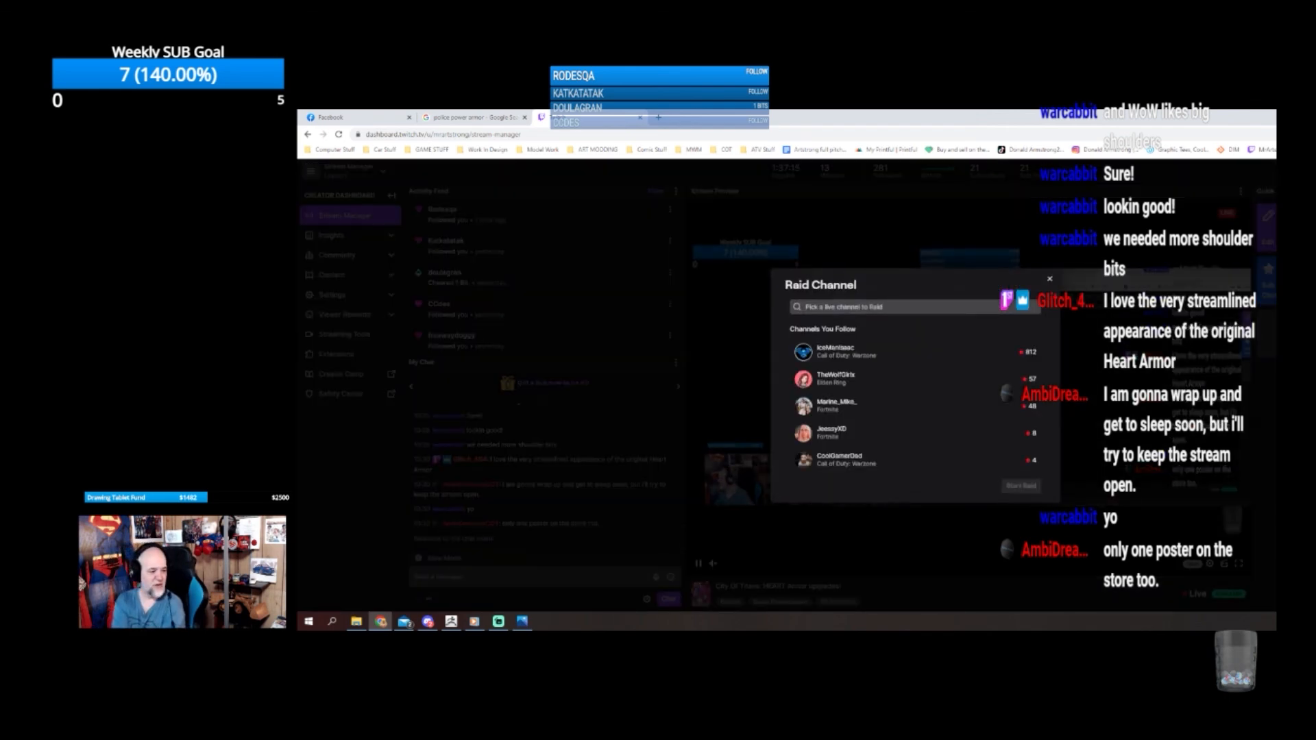
{"action": "left_click", "coordinate": [1049, 279]}
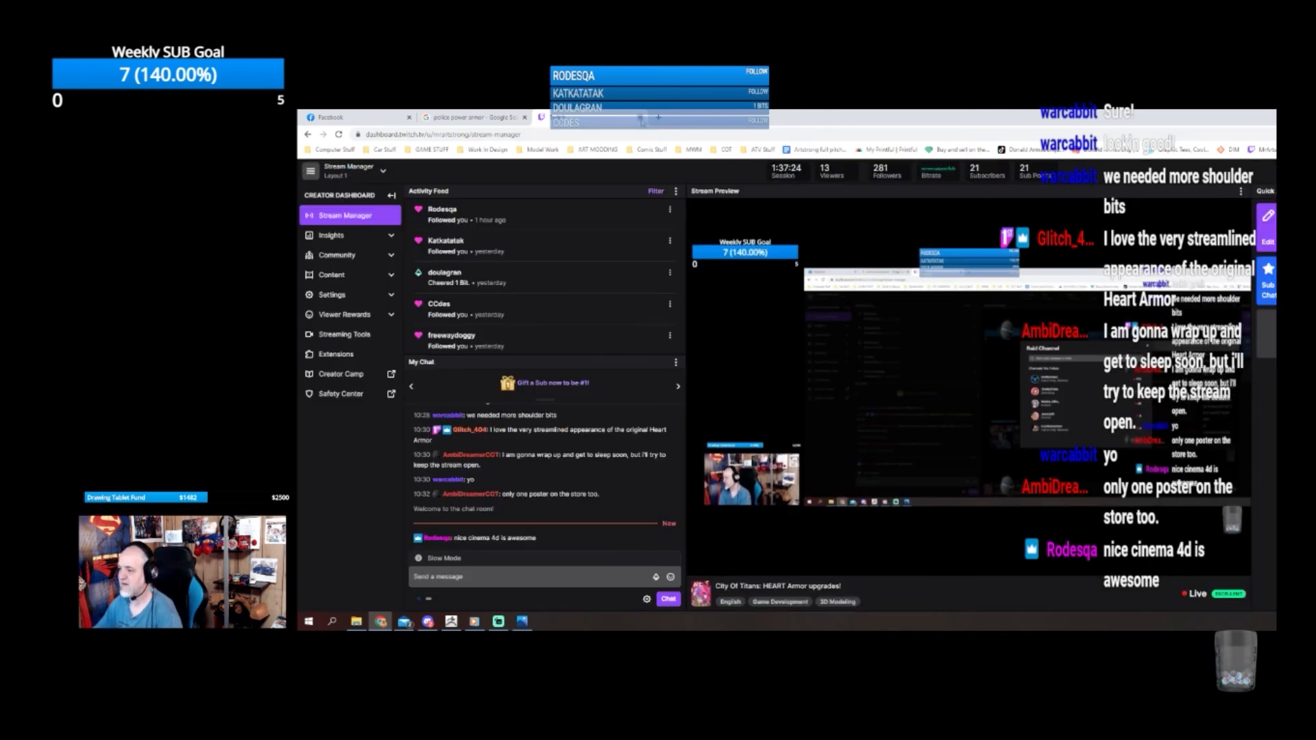
{"action": "left_click", "coordinate": [639, 118]}
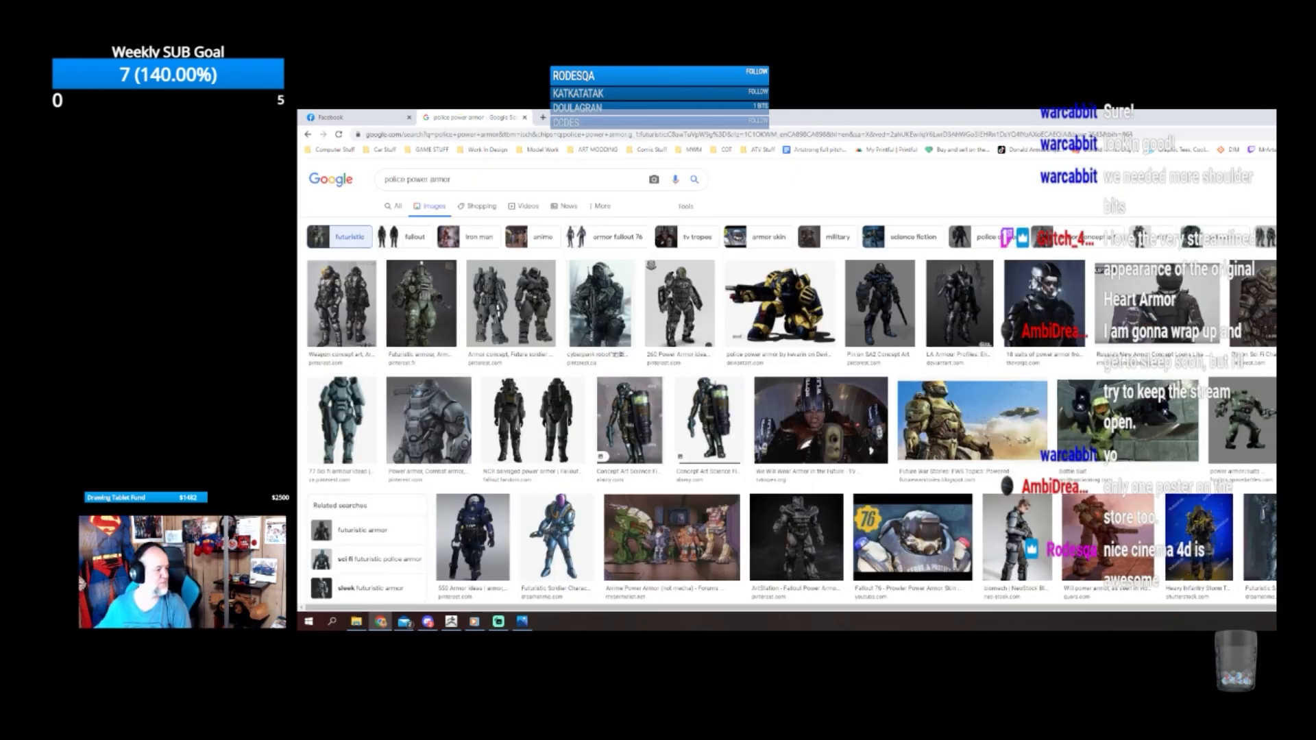
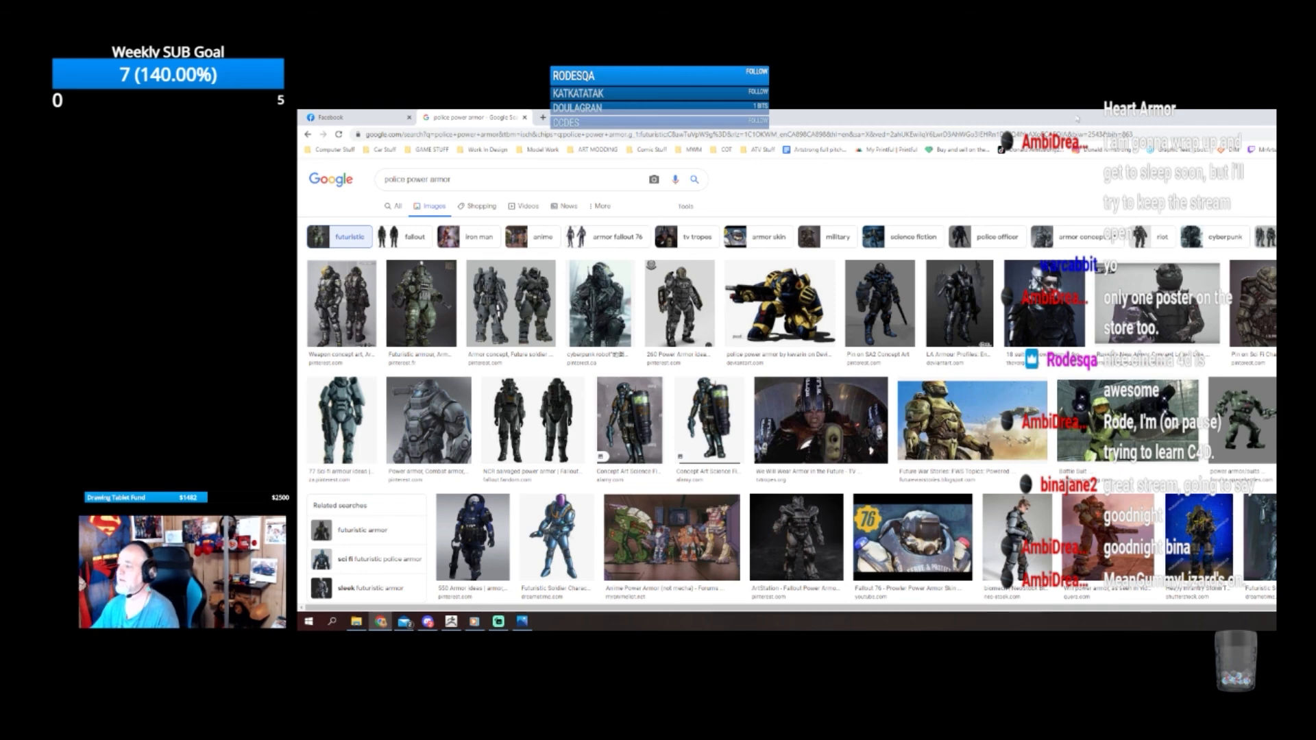
Open the Twitch stream manager in a new browser tab and bring up the channel raid dialog
{"action": "left_click", "coordinate": [546, 119]}
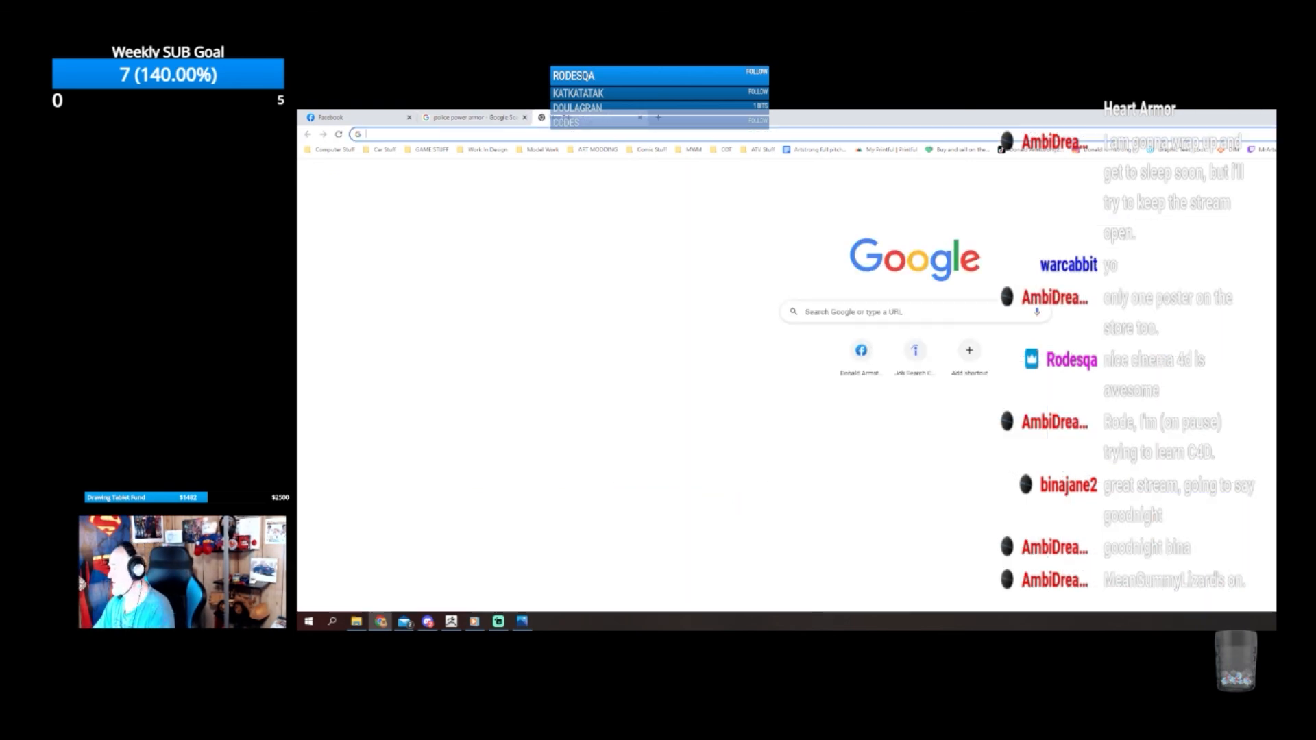
{"action": "left_click", "coordinate": [1265, 151]}
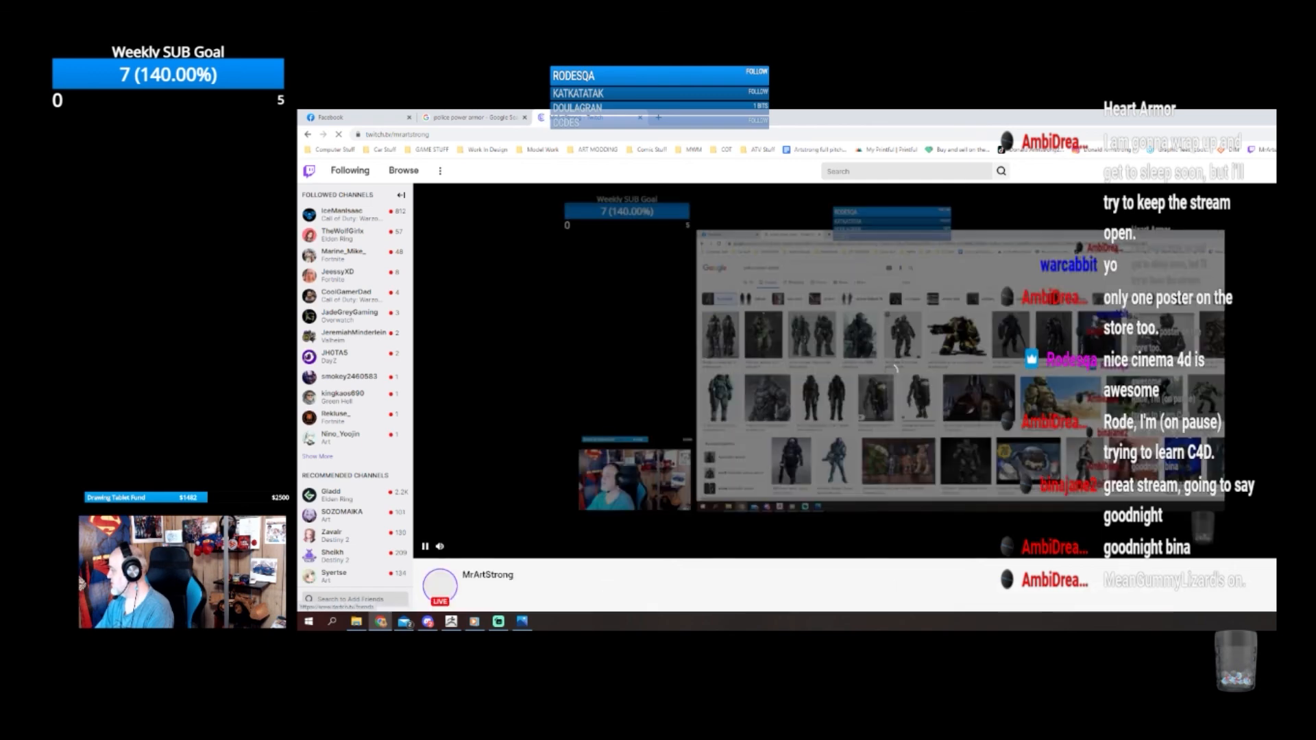
{"action": "left_click", "coordinate": [1275, 288]}
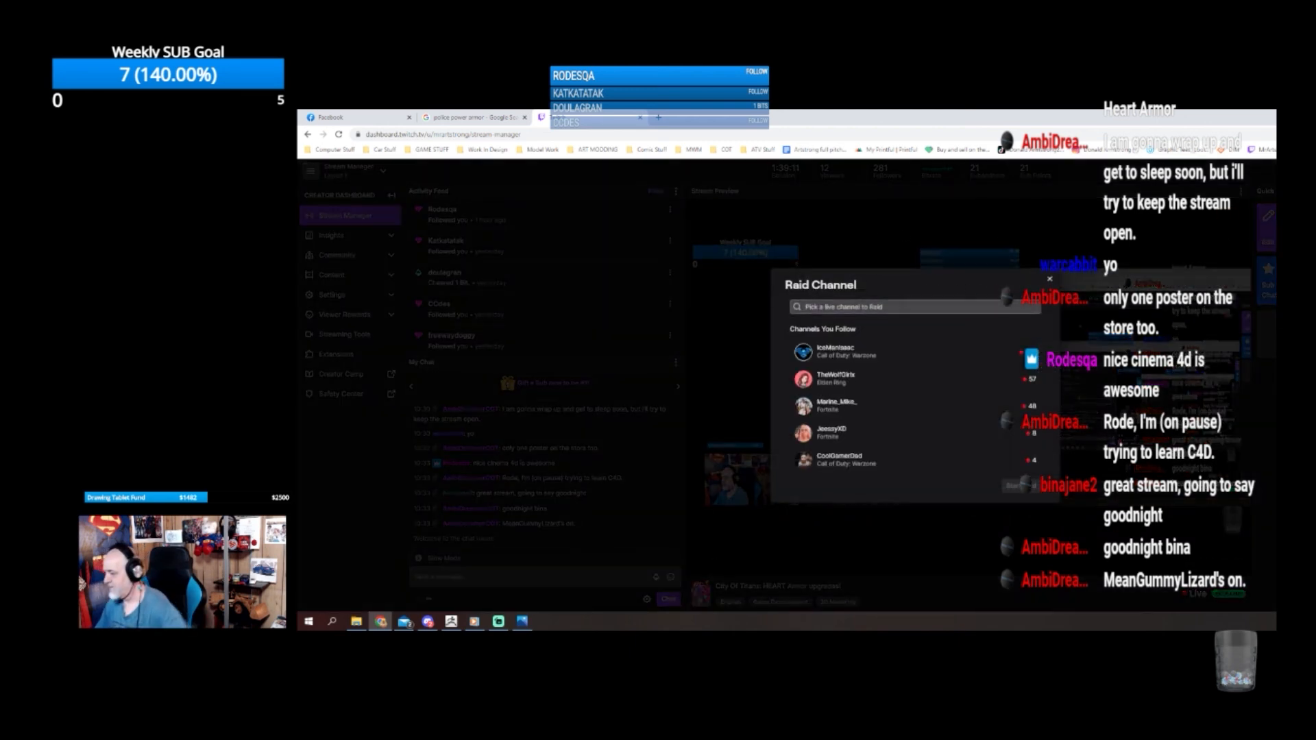
Search for the MeanGummyLizard channel, select it as the raid target, and start the raid immediately
{"action": "left_click", "coordinate": [903, 308]}
{"action": "type", "text": "mean"}
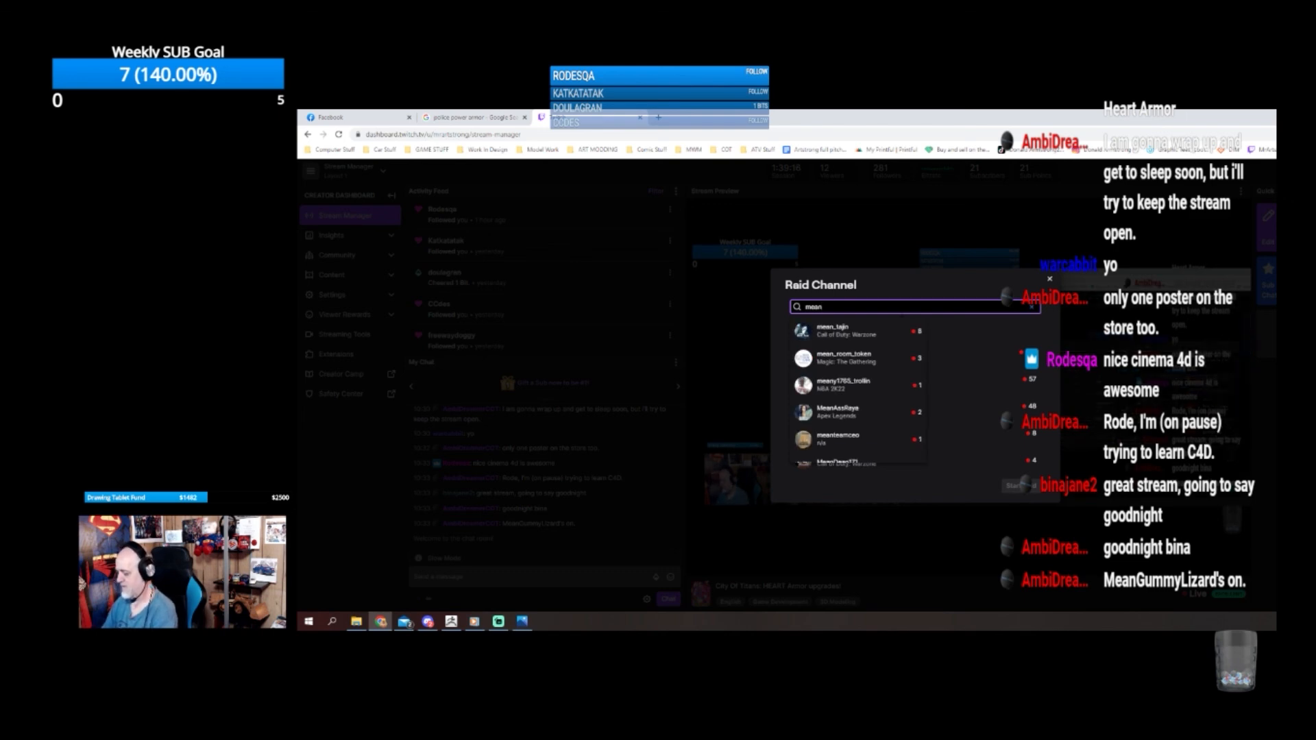
{"action": "type", "text": "gul"}
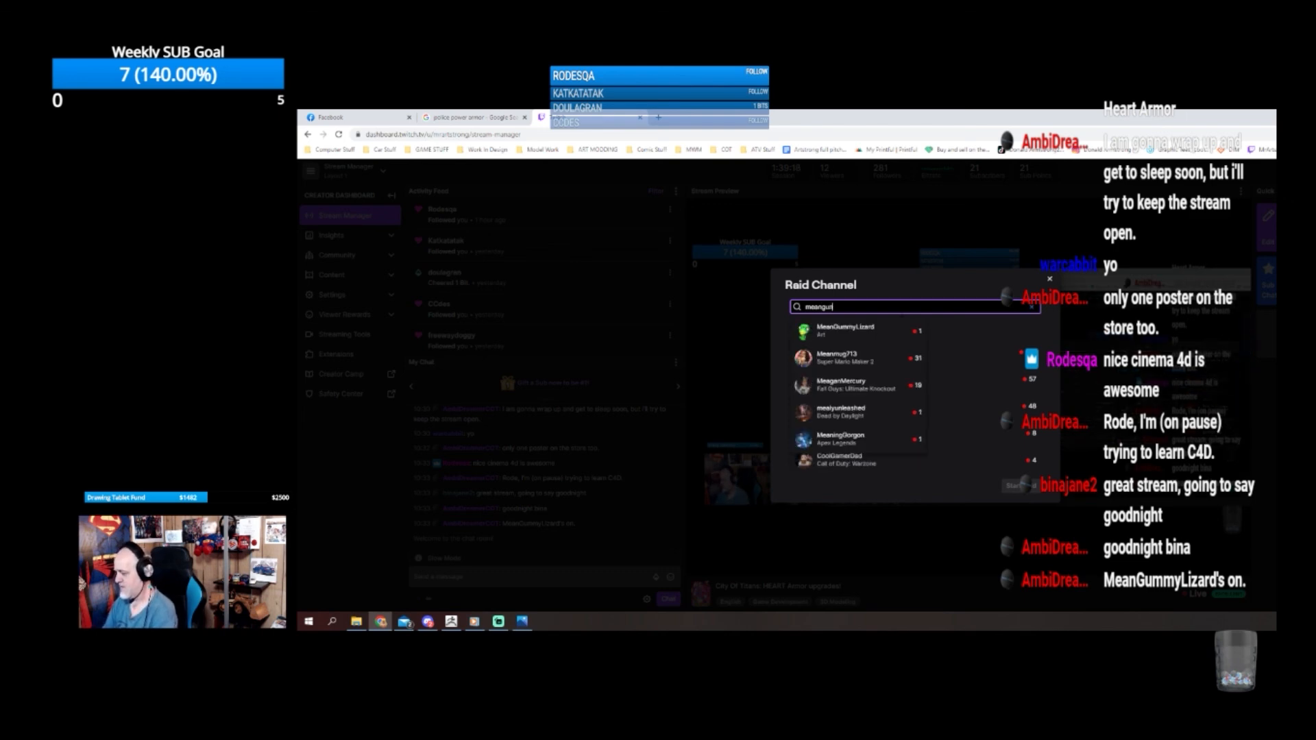
{"action": "type", "text": "mm"}
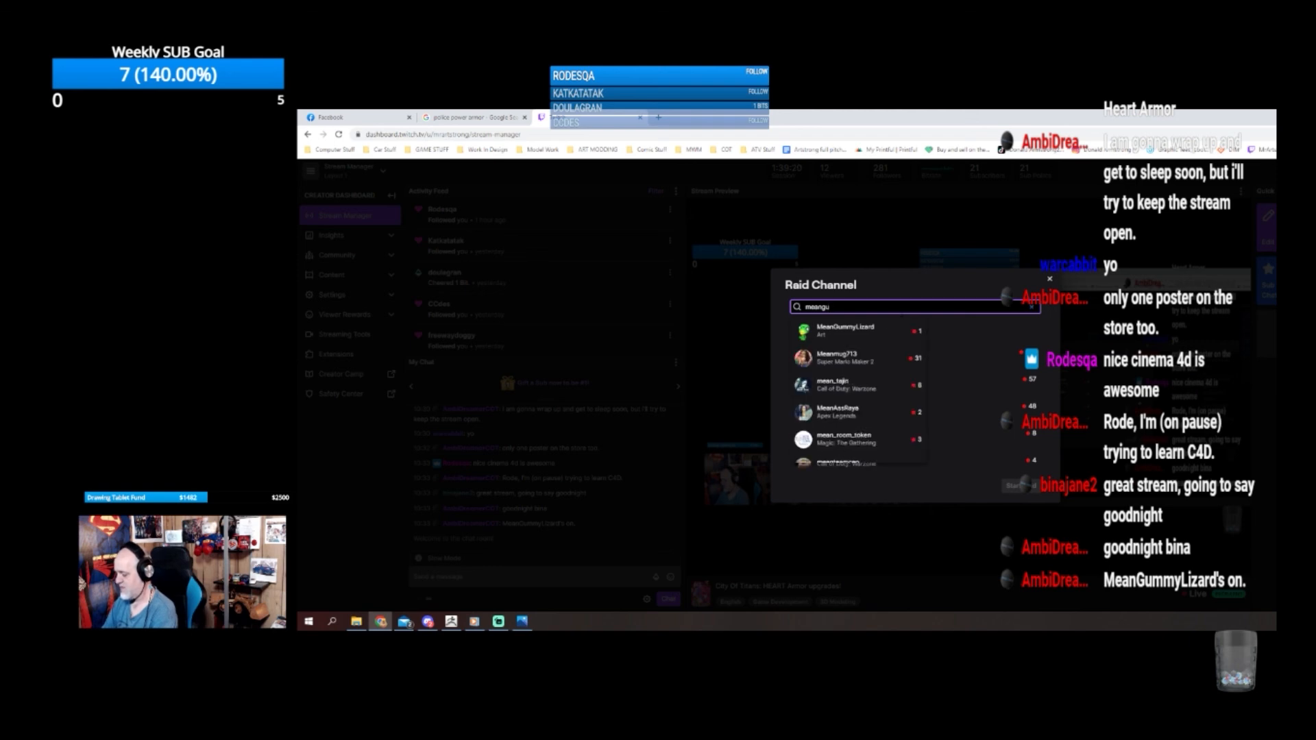
{"action": "left_click", "coordinate": [822, 336]}
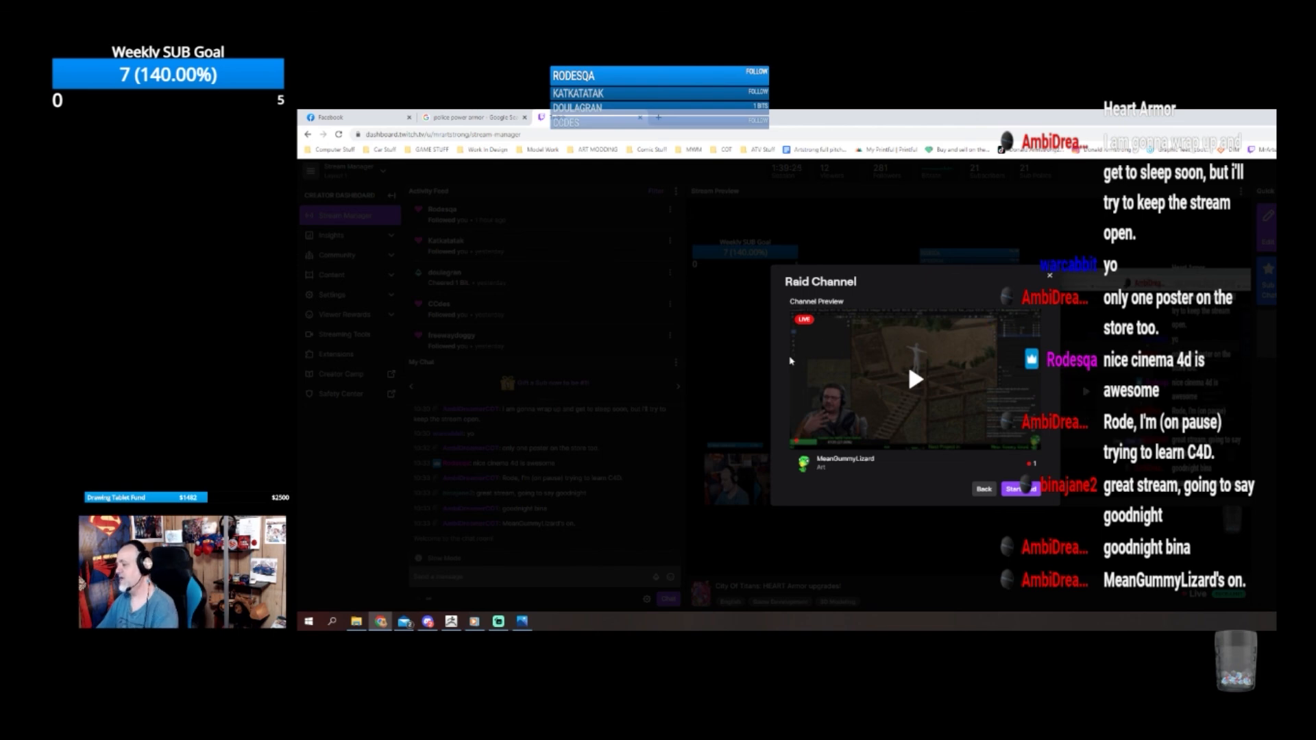
{"action": "left_click", "coordinate": [1014, 489]}
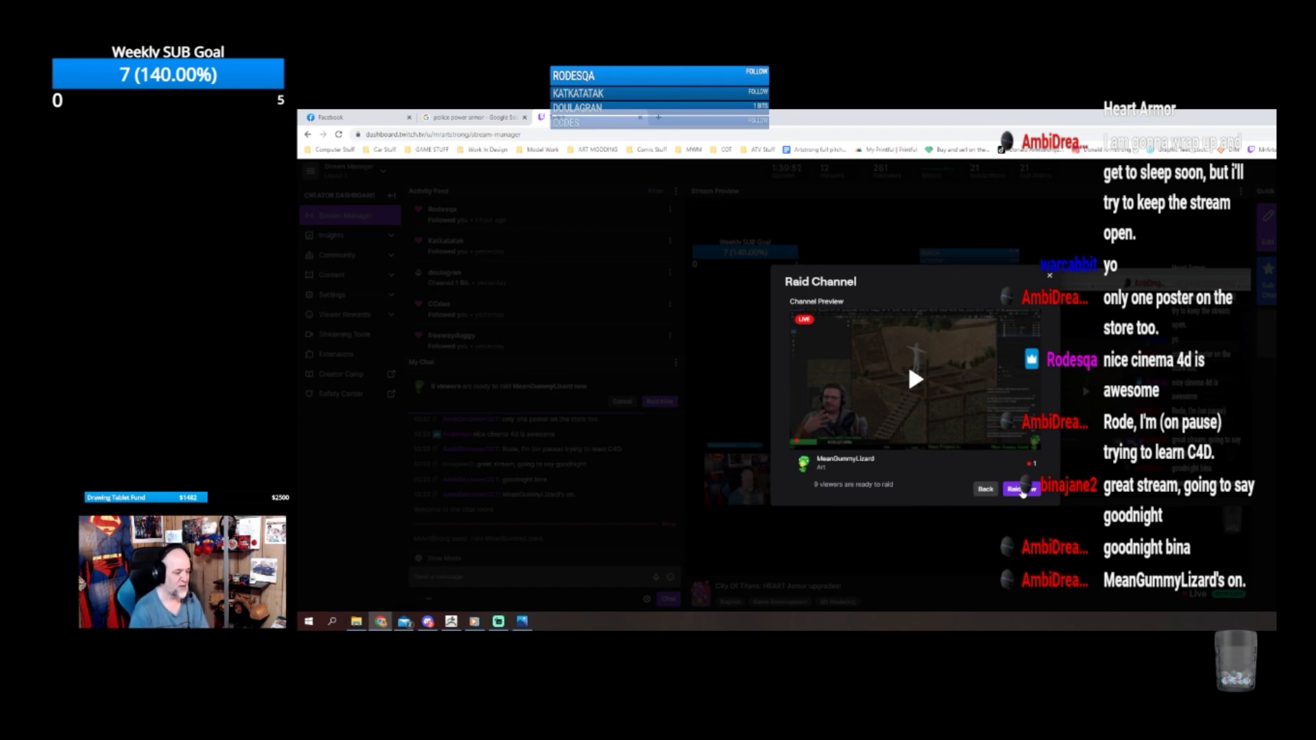
{"action": "left_click", "coordinate": [1022, 490]}
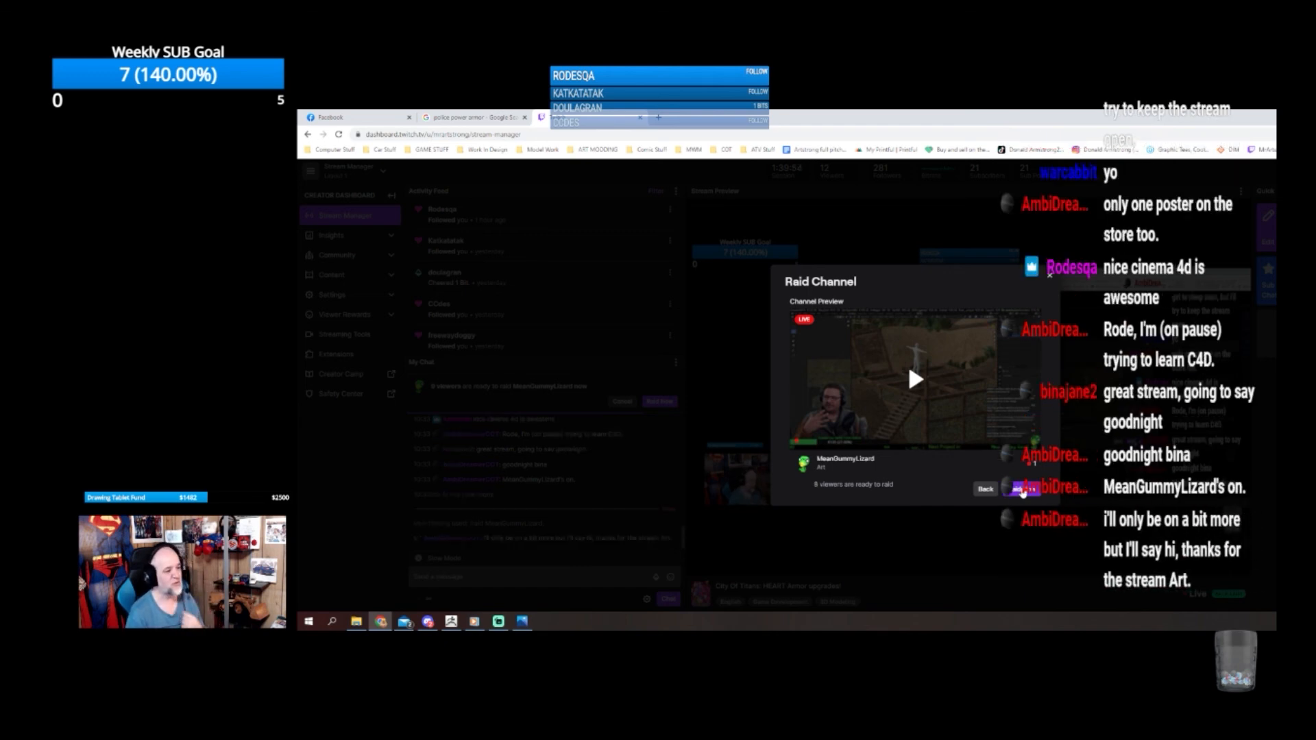